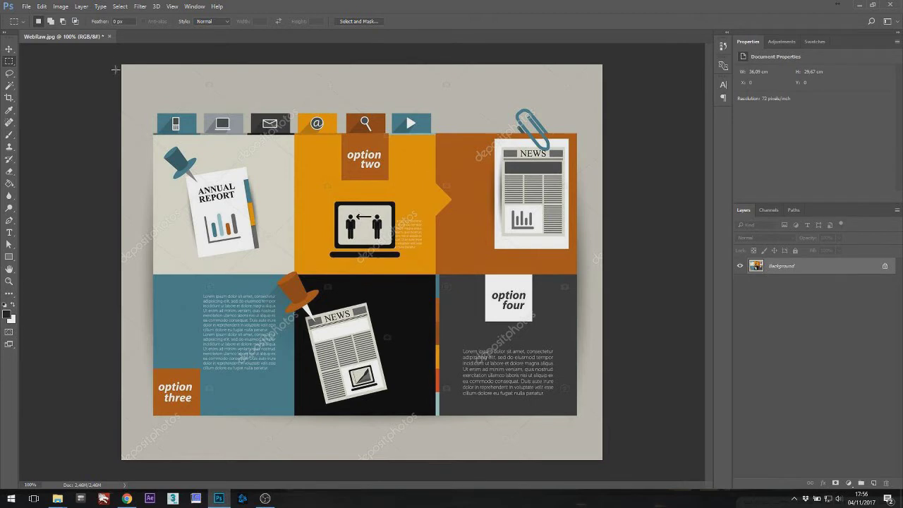
pyautogui.moveTo(114, 63); pyautogui.dragTo(606, 459)
pyautogui.click(619, 399)
pyautogui.moveTo(114, 61); pyautogui.dragTo(612, 470)
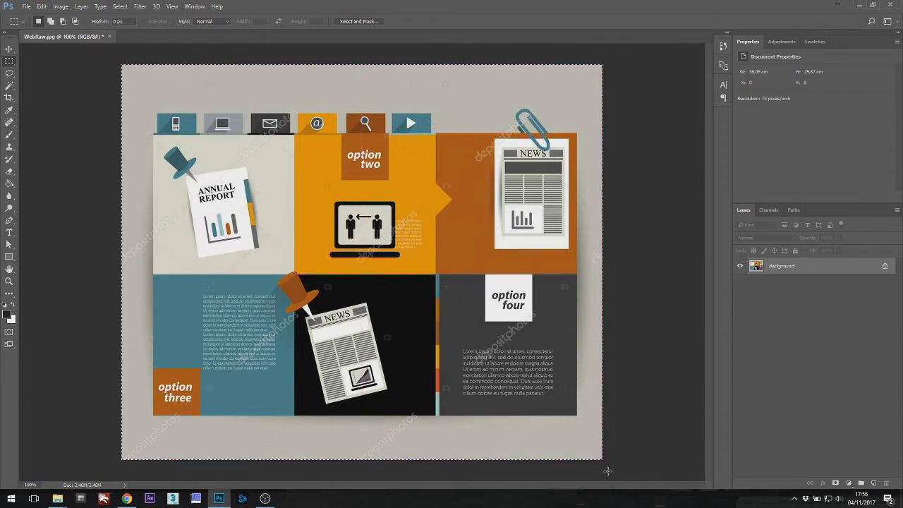
pyautogui.click(92, 67)
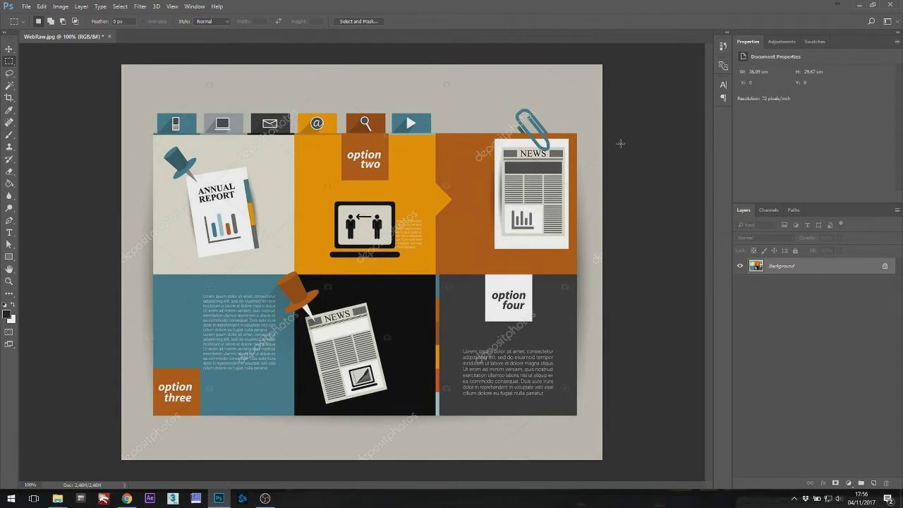
pyautogui.moveTo(604, 61); pyautogui.dragTo(70, 480)
pyautogui.click(642, 276)
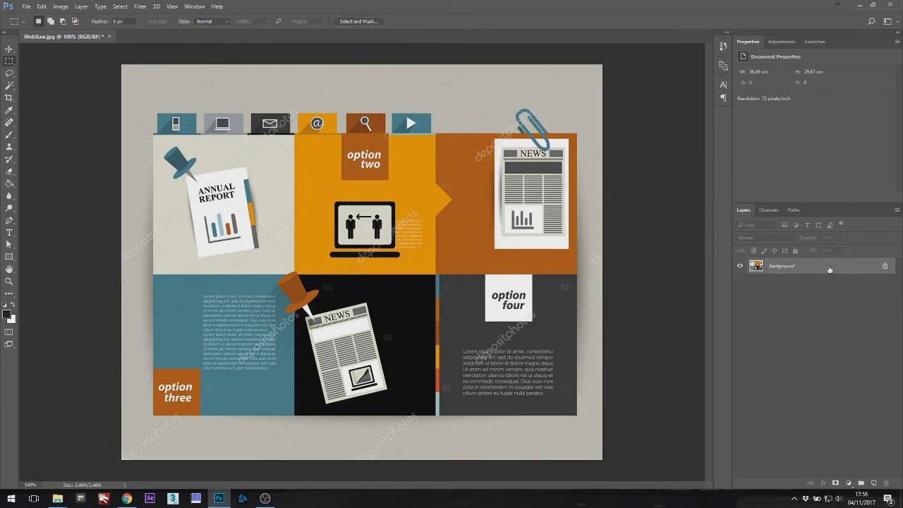
# Convert the locked background into a regular layer named "Original Image".
pyautogui.doubleClick(782, 265)
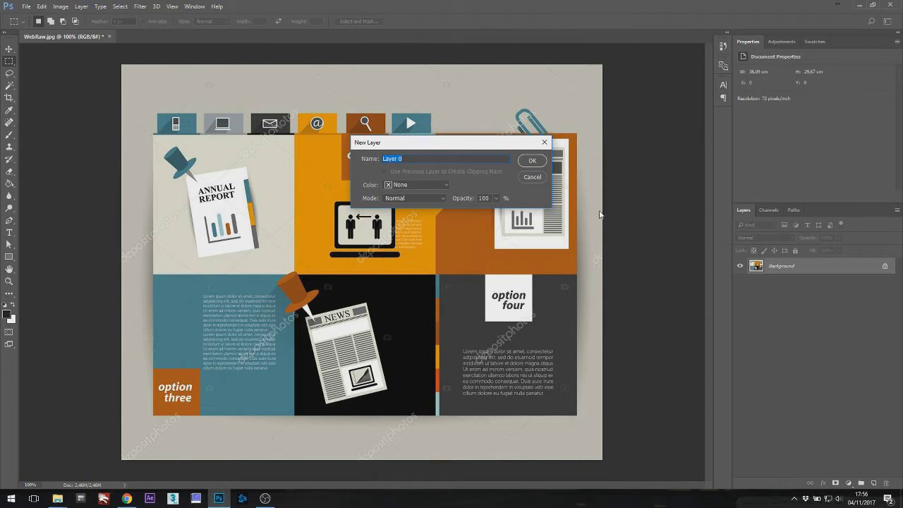
pyautogui.write('Original Image')
pyautogui.press('Return')
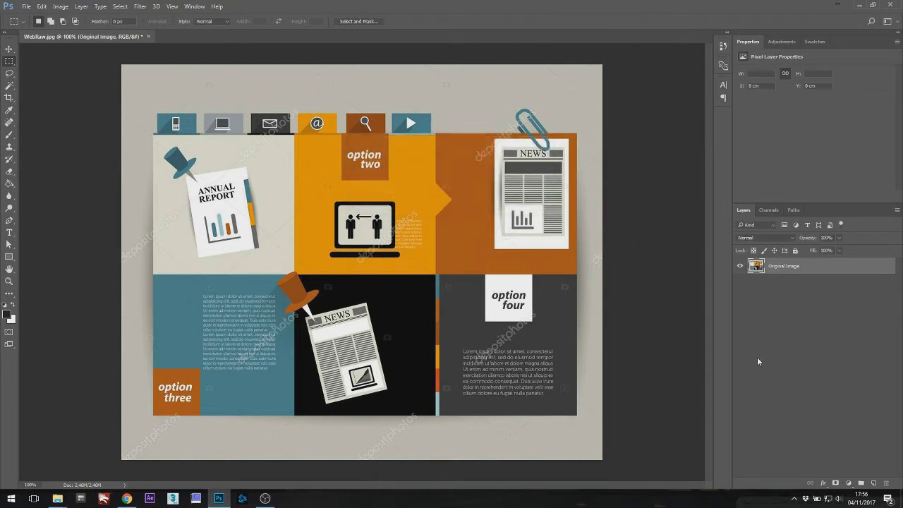
# Add a new layer and draw a dark square shape of about 69 × 69 px in the image's orange panel.
pyautogui.click(873, 483)
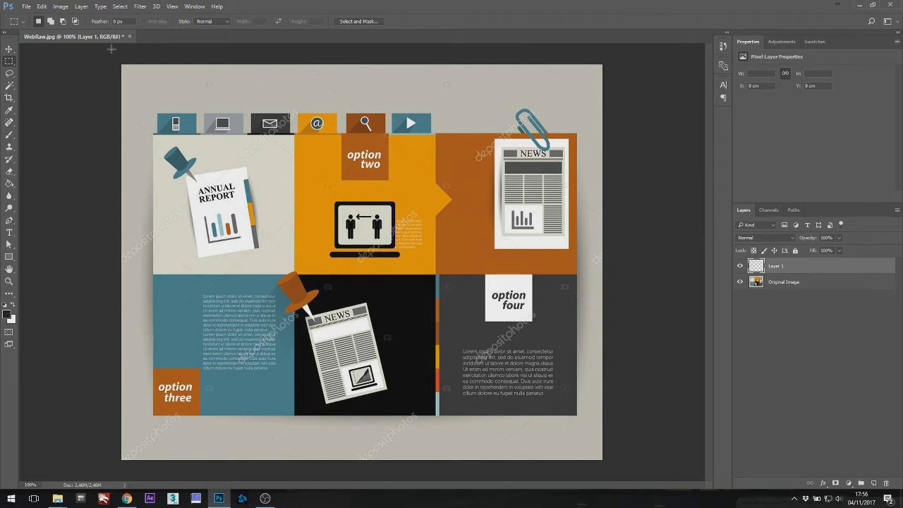
pyautogui.click(6, 258)
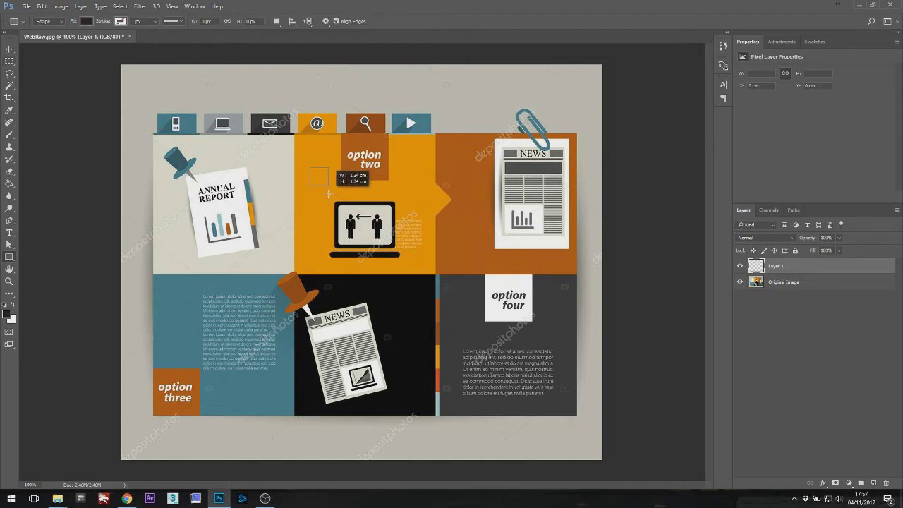
pyautogui.moveTo(310, 168); pyautogui.dragTo(342, 200)
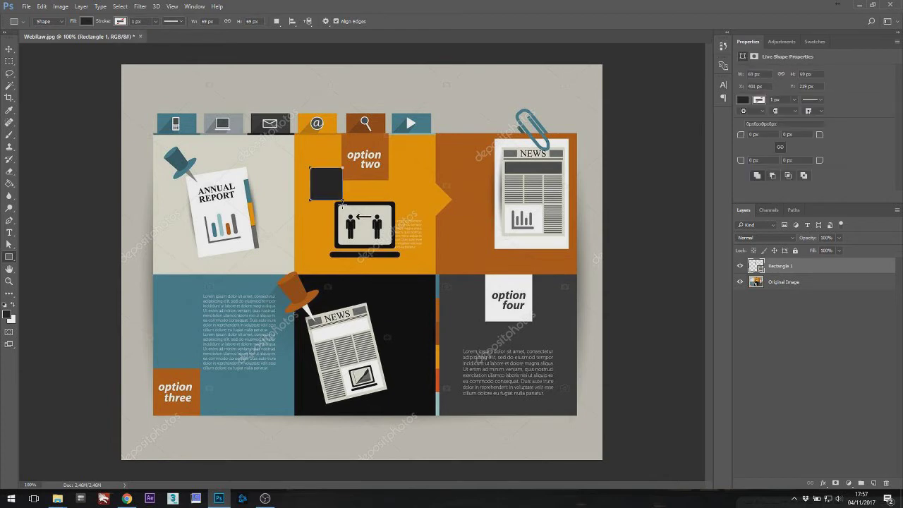
# Duplicate the dark square five times and line the copies up side by side in the image's upper-right corner.
pyautogui.press('v')
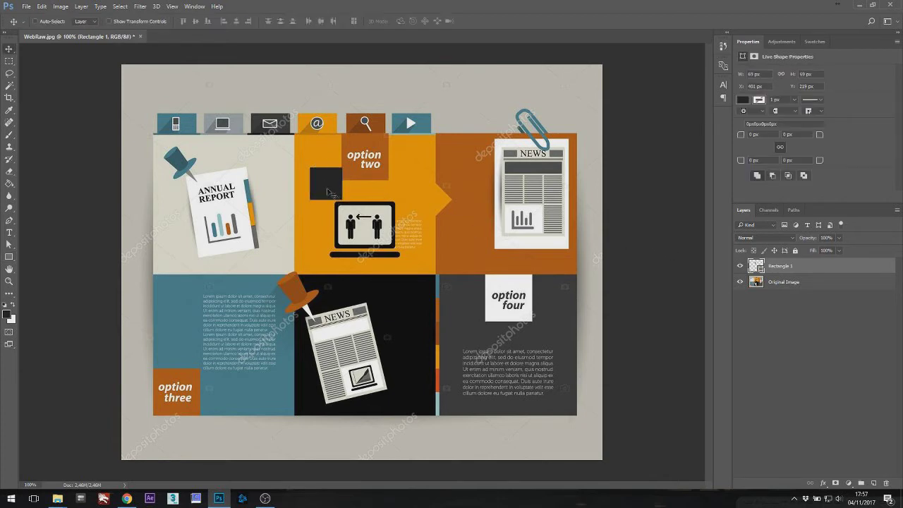
pyautogui.moveTo(329, 192); pyautogui.dragTo(452, 181)
pyautogui.moveTo(452, 181); pyautogui.dragTo(590, 79)
pyautogui.keyDown('shift'); pyautogui.click(774, 329); pyautogui.keyUp('shift')
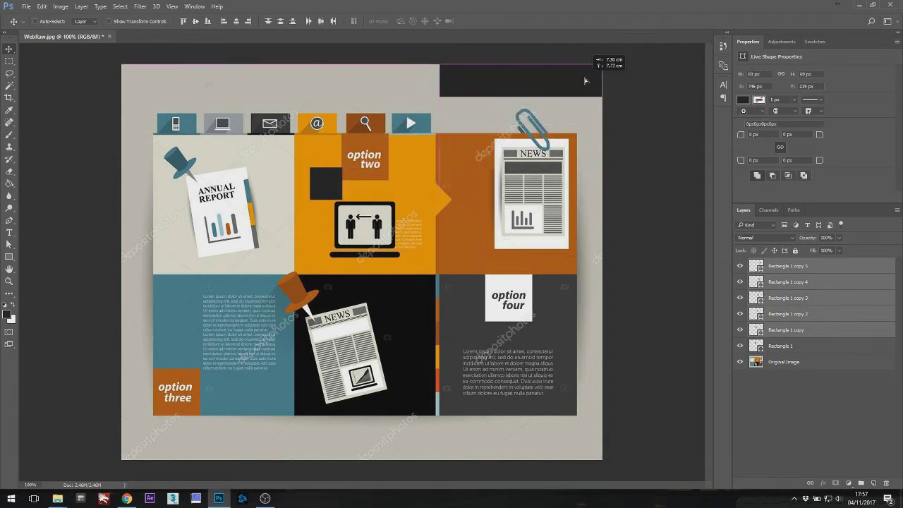
# Give Rectangle 1 copy 5 a Color Overlay sampled from the cream Annual Report panel (dfe0d0).
pyautogui.click(787, 269)
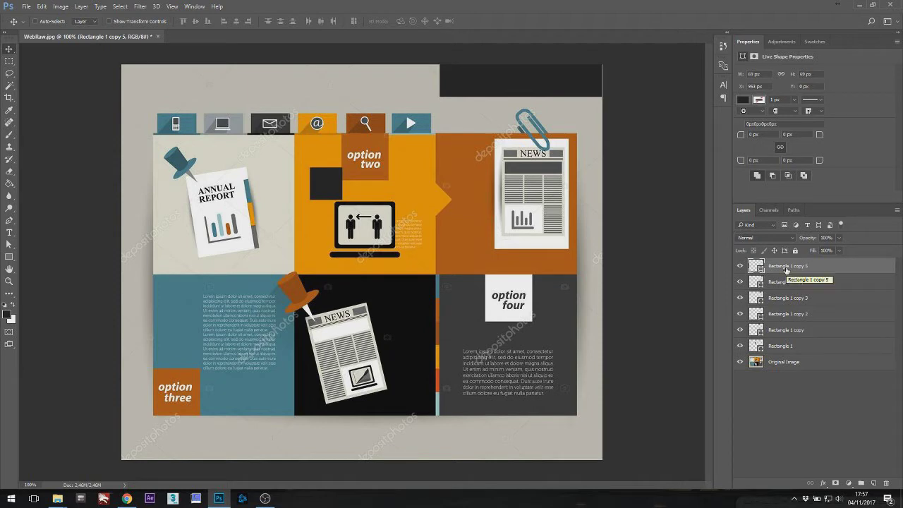
pyautogui.rightClick(787, 269)
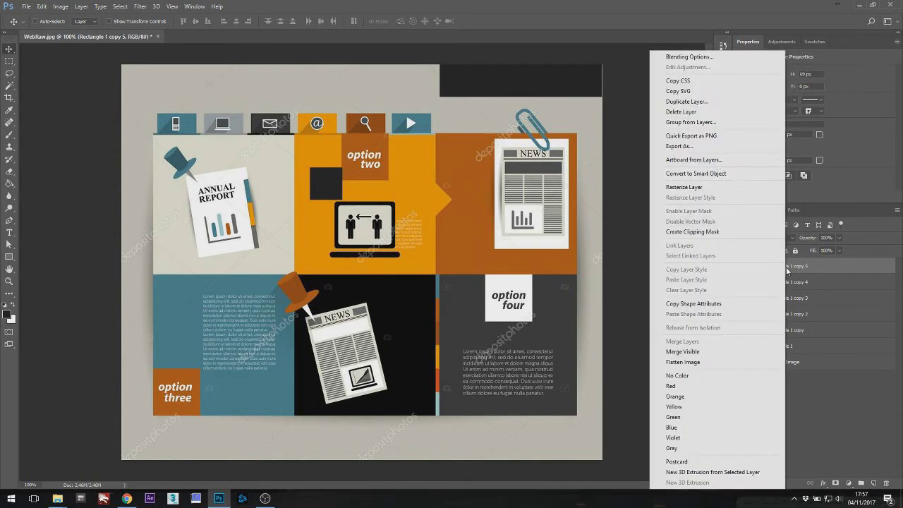
pyautogui.click(672, 54)
pyautogui.moveTo(453, 95); pyautogui.dragTo(649, 95)
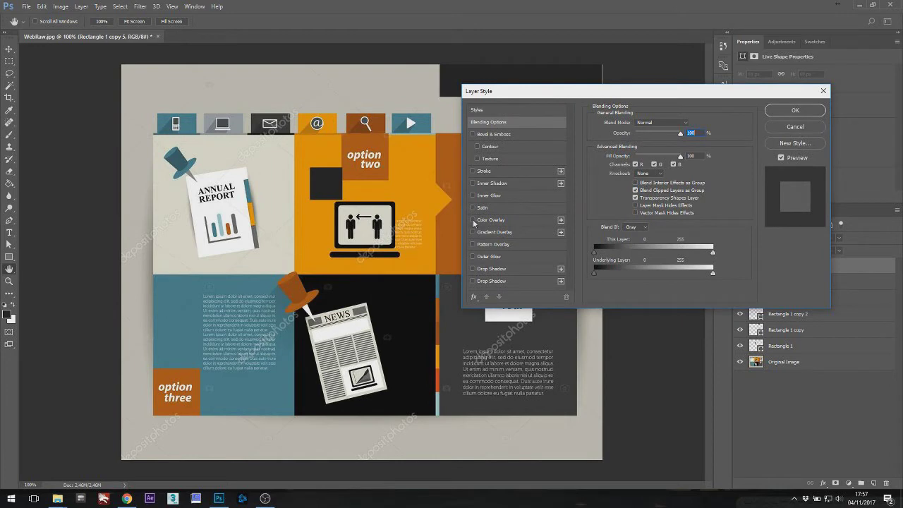
pyautogui.click(474, 220)
pyautogui.click(488, 222)
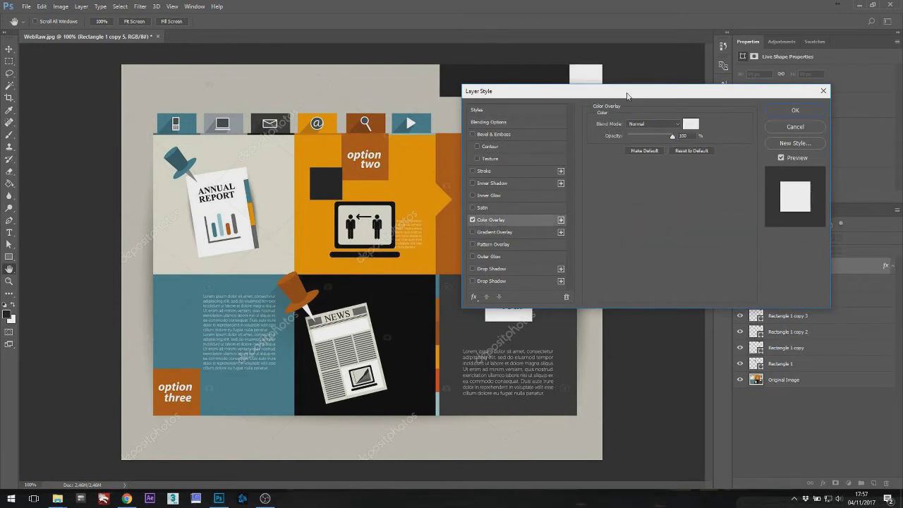
pyautogui.moveTo(628, 95); pyautogui.dragTo(628, 114)
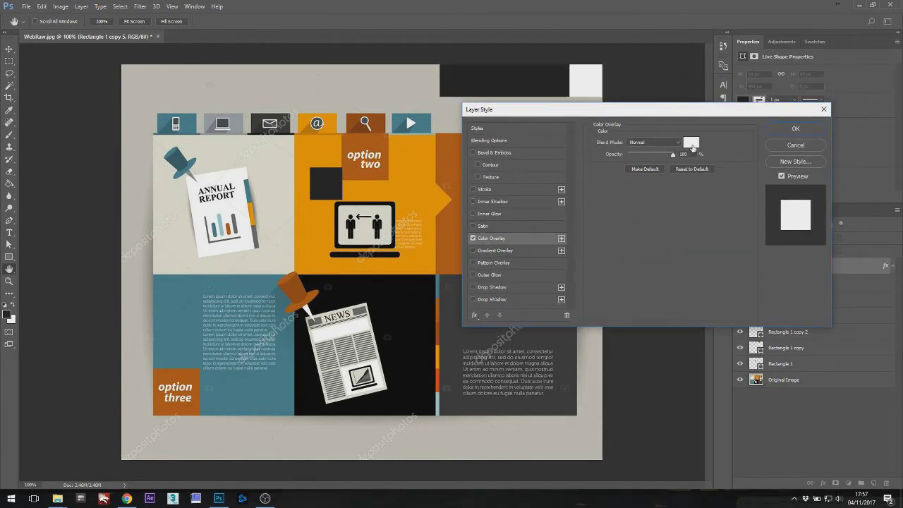
pyautogui.click(691, 144)
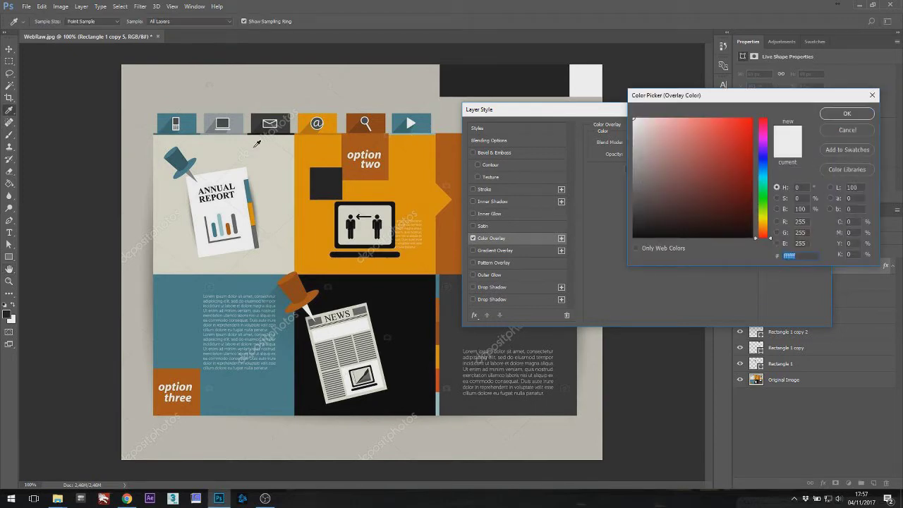
pyautogui.click(221, 144)
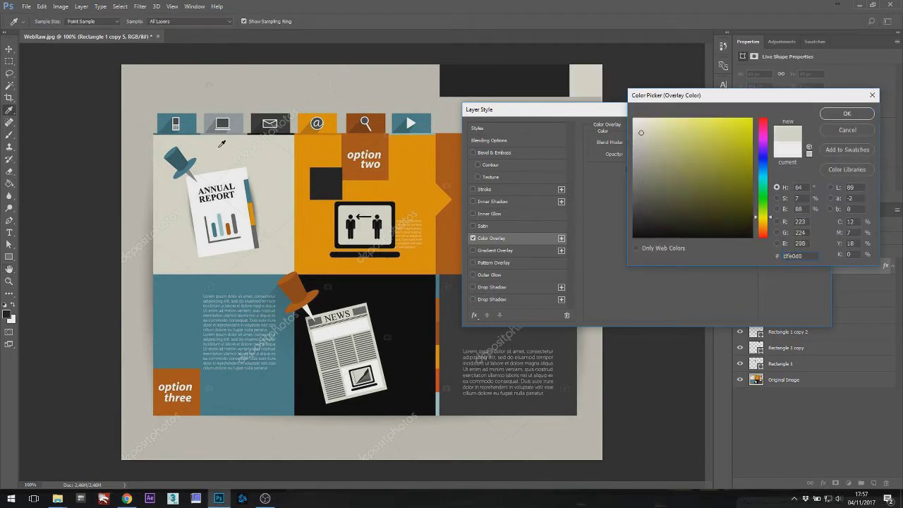
pyautogui.click(847, 113)
pyautogui.click(779, 125)
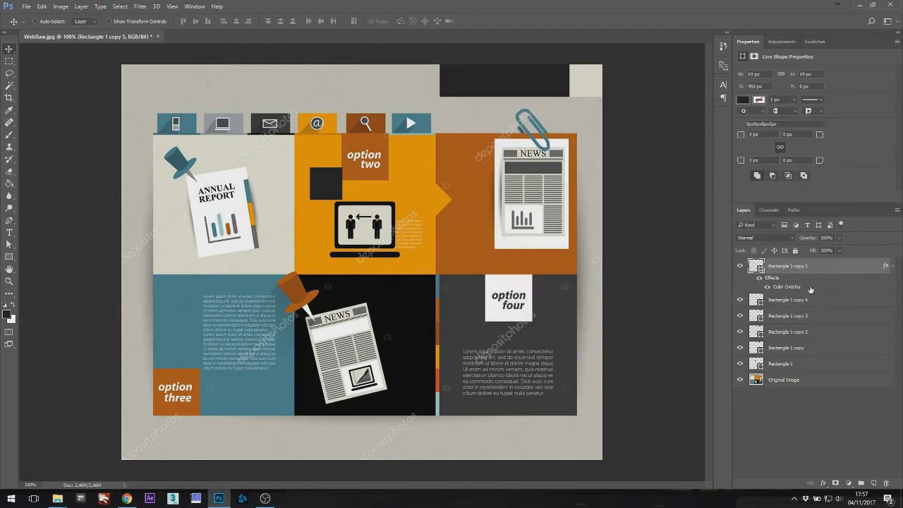
# Give Rectangle 1 copy 4 a Color Overlay sampled from the orange panel (e59500).
pyautogui.rightClick(786, 300)
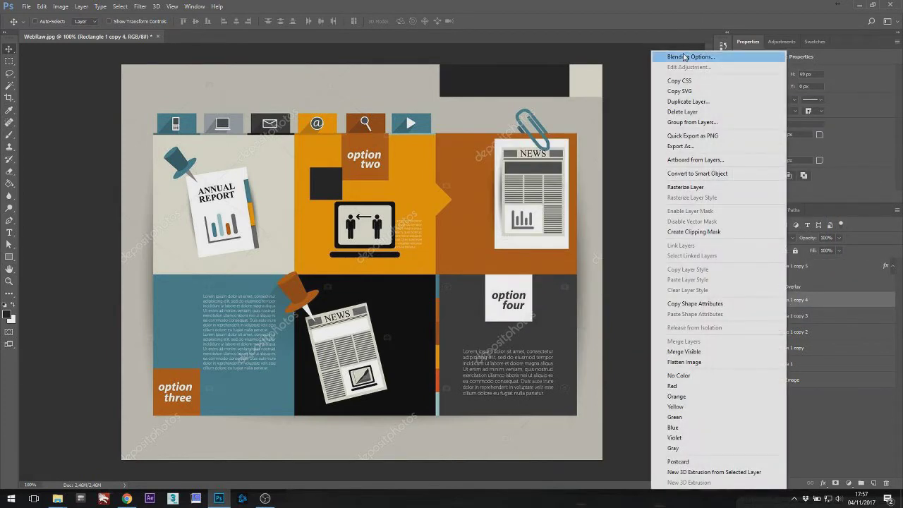
pyautogui.click(689, 57)
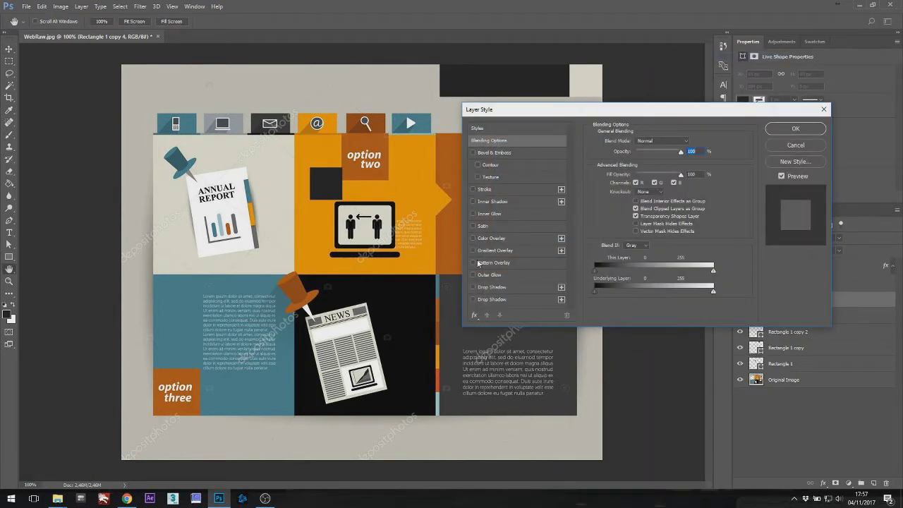
pyautogui.click(473, 237)
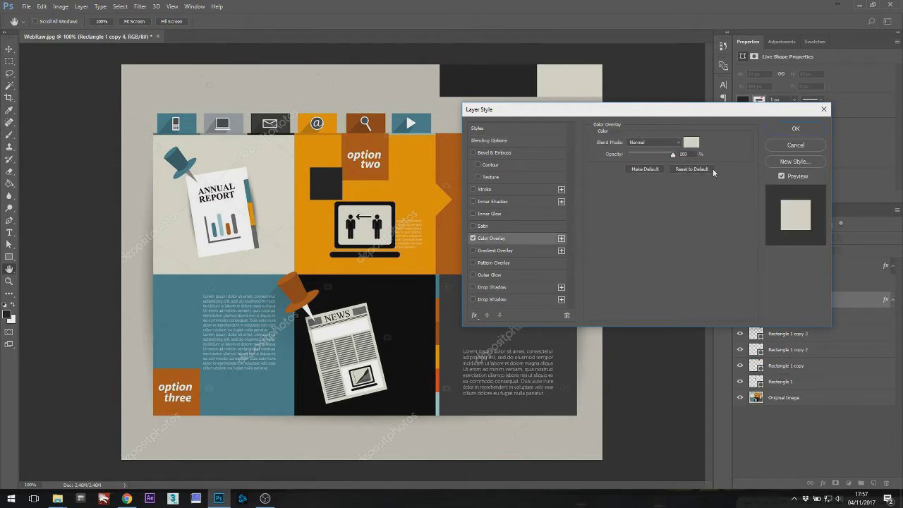
pyautogui.click(697, 147)
pyautogui.click(402, 164)
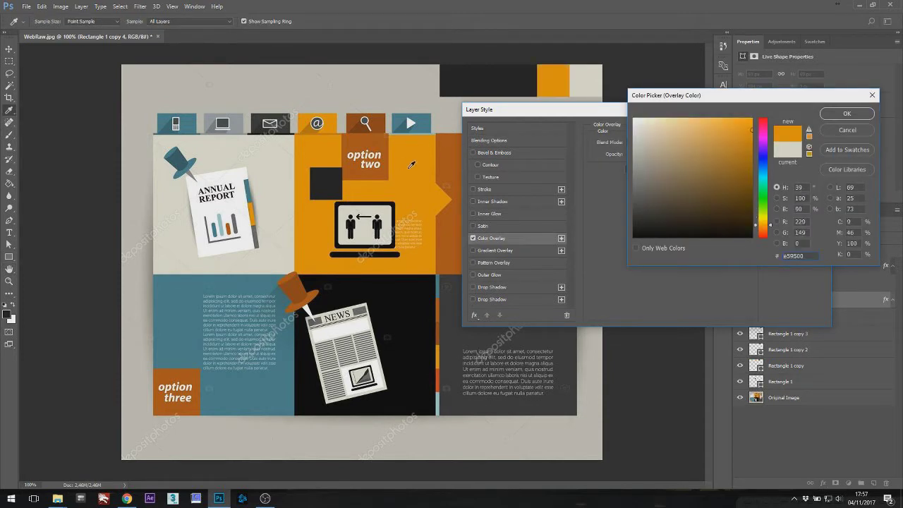
pyautogui.click(845, 115)
pyautogui.click(795, 129)
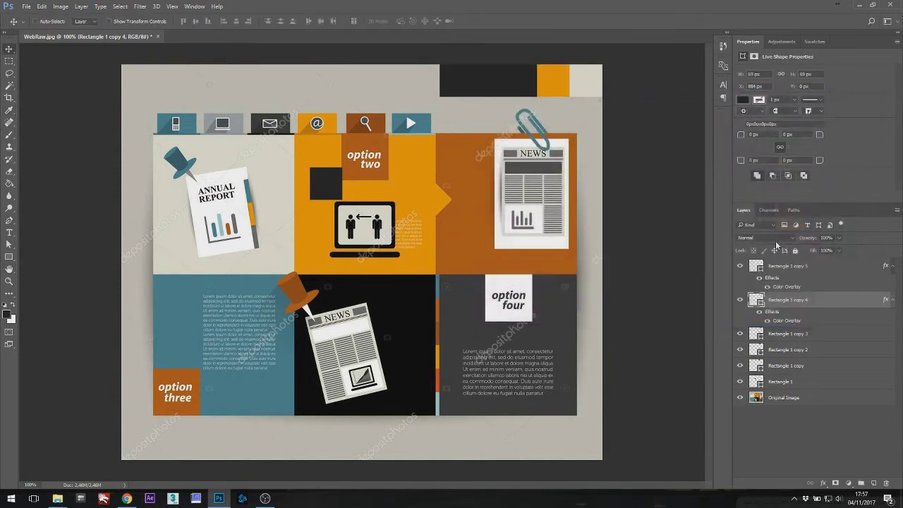
# Give Rectangle 1 copy 3 a Color Overlay in the rust brown of the paperclip News panel.
pyautogui.click(786, 332)
pyautogui.rightClick(785, 332)
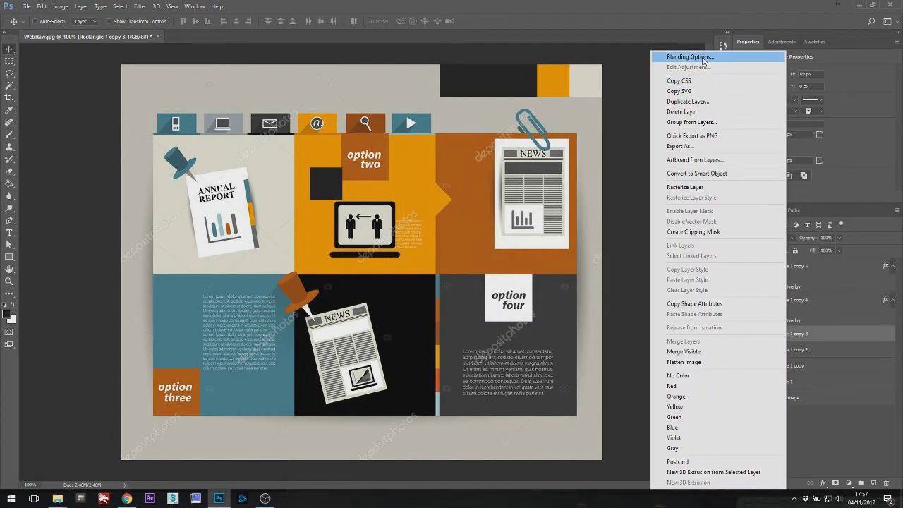
pyautogui.click(696, 56)
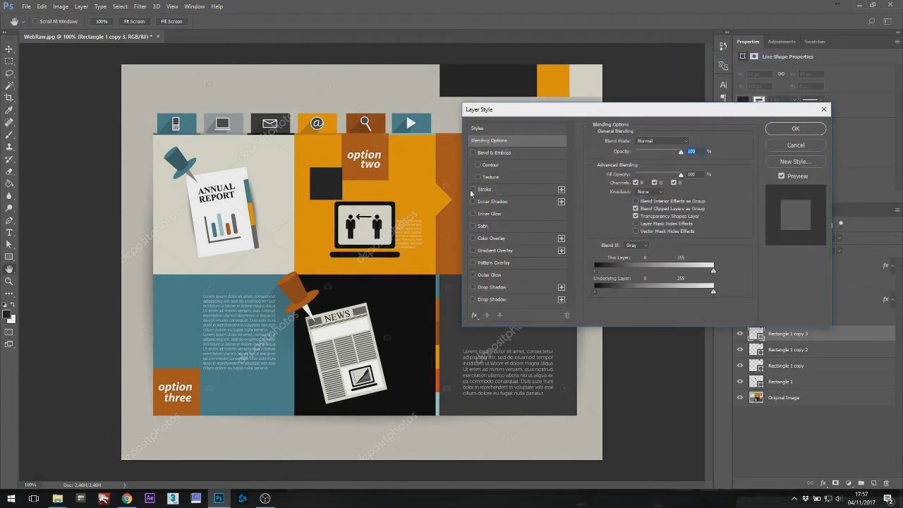
pyautogui.click(473, 238)
pyautogui.click(489, 240)
pyautogui.click(691, 142)
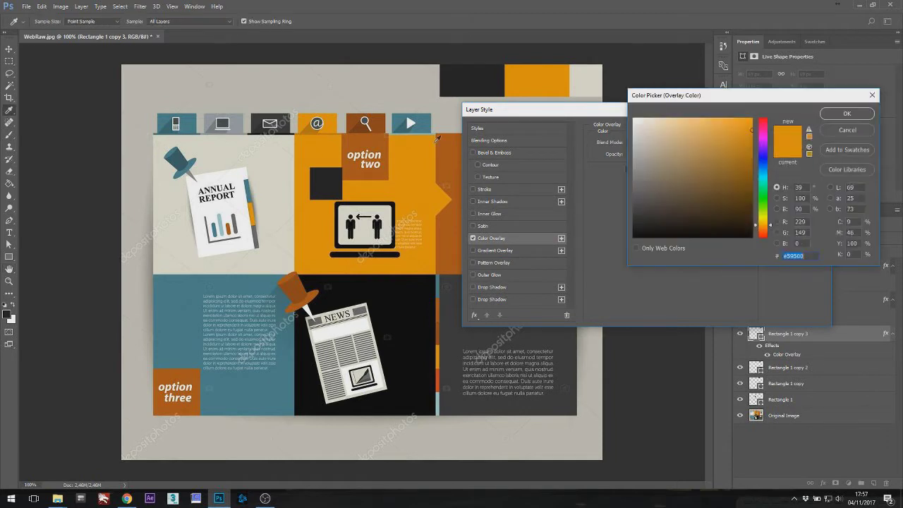
pyautogui.click(796, 103)
pyautogui.click(795, 128)
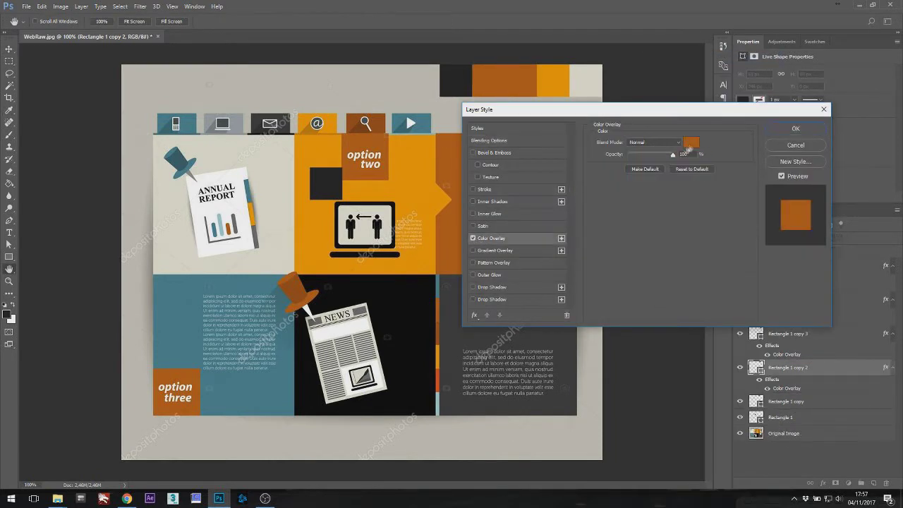
# Apply a teal Color Overlay to Rectangle 1 copy and a dark grey one to Rectangle 1 copy 2.
pyautogui.click(690, 144)
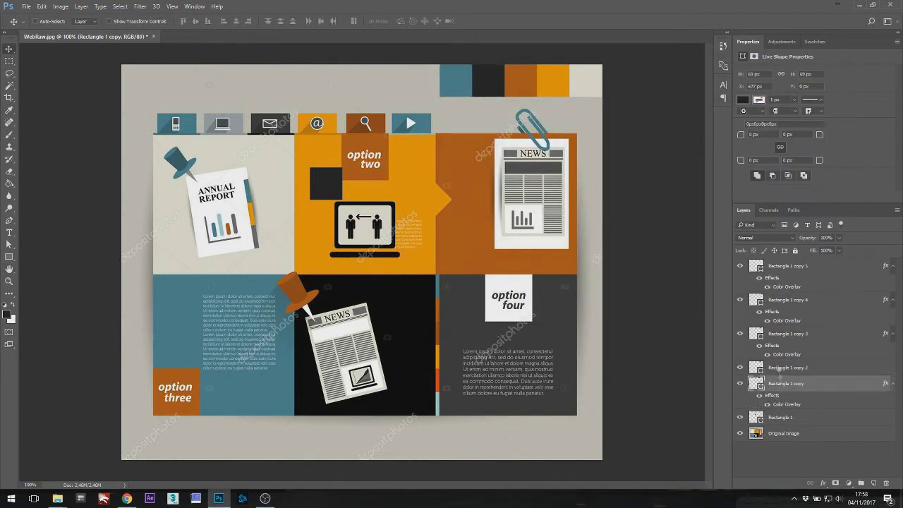
pyautogui.rightClick(786, 400)
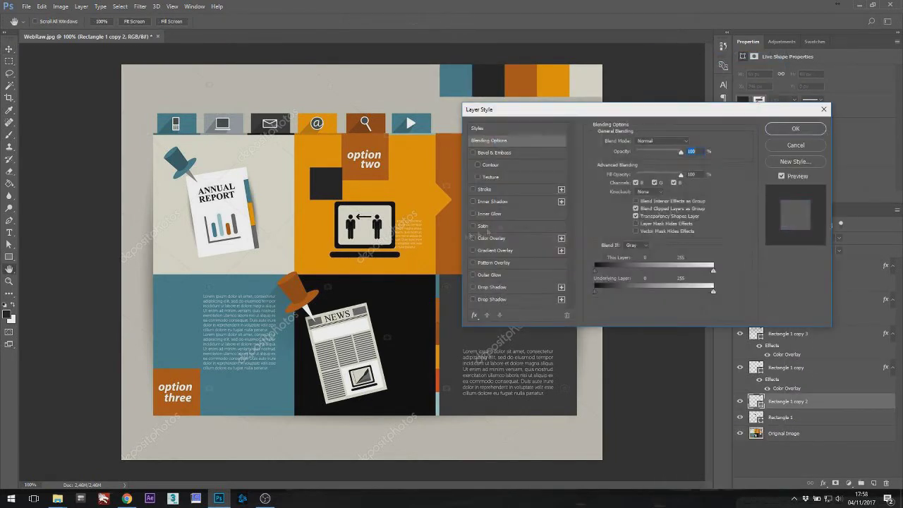
pyautogui.click(685, 146)
pyautogui.click(807, 125)
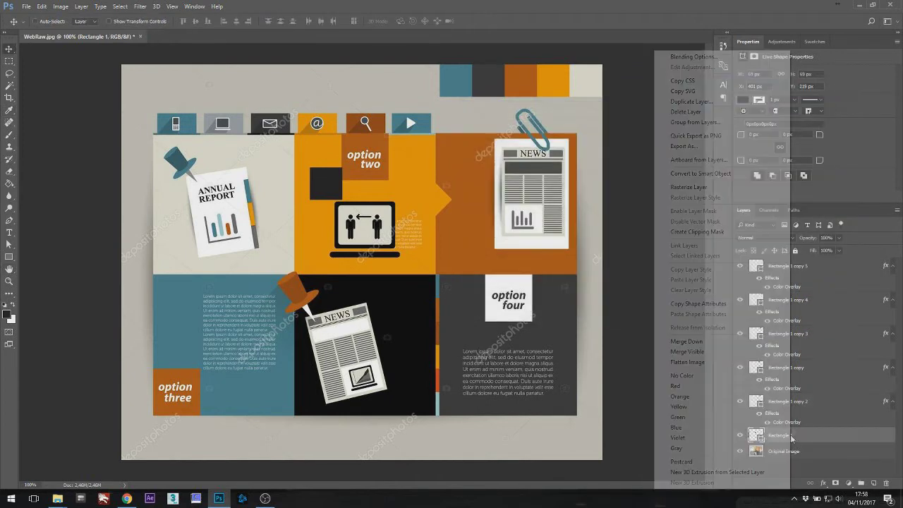
# Give Rectangle 1 a Color Overlay in the laptop tab's grey and place it beside the teal swatch in the row.
pyautogui.doubleClick(792, 438)
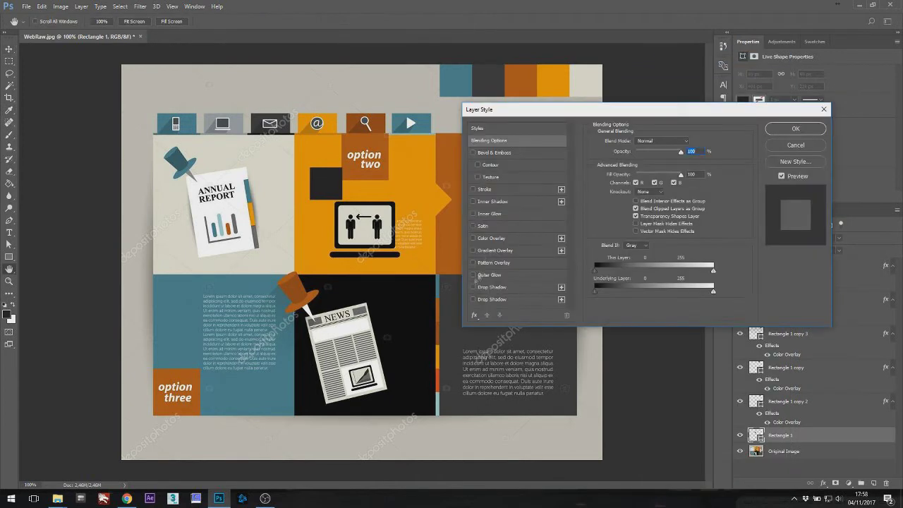
pyautogui.click(492, 238)
pyautogui.click(689, 143)
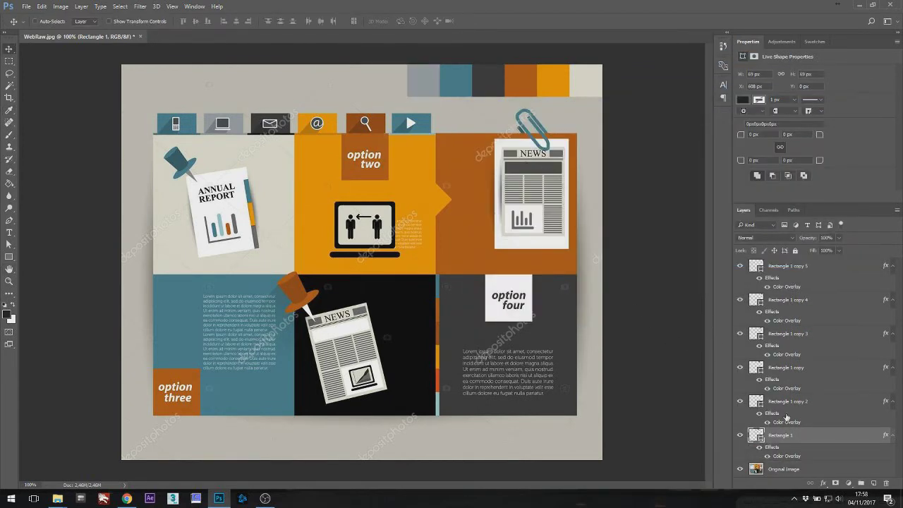
# Combine all six colour swatch rectangles into one Smart Object.
pyautogui.keyDown('shift'); pyautogui.click(776, 269); pyautogui.keyUp('shift')
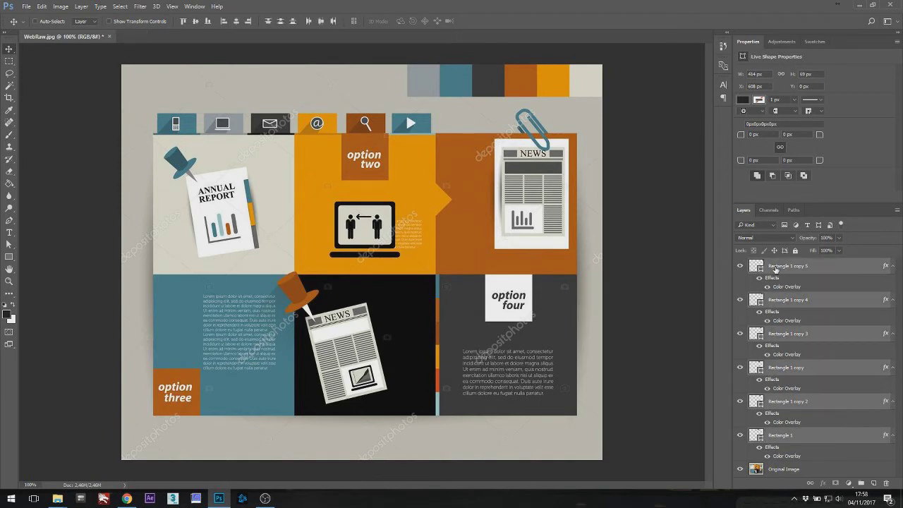
pyautogui.rightClick(780, 269)
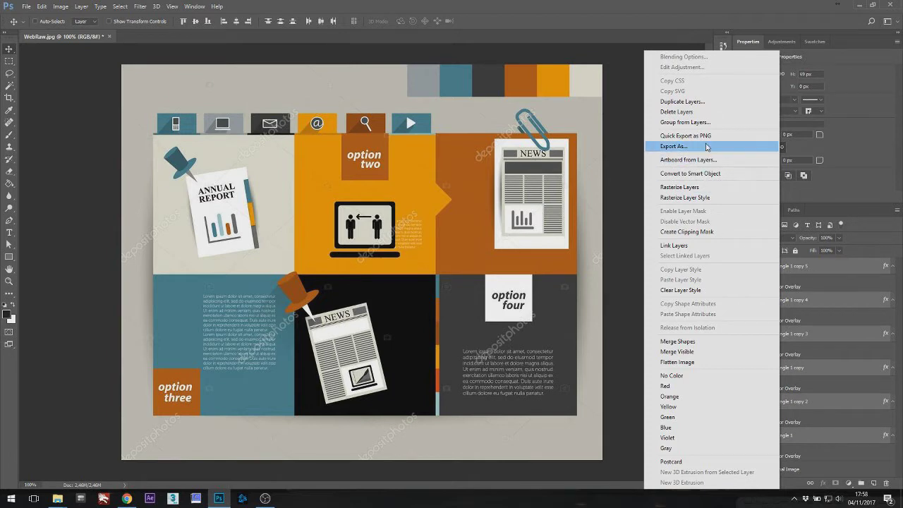
pyautogui.click(699, 176)
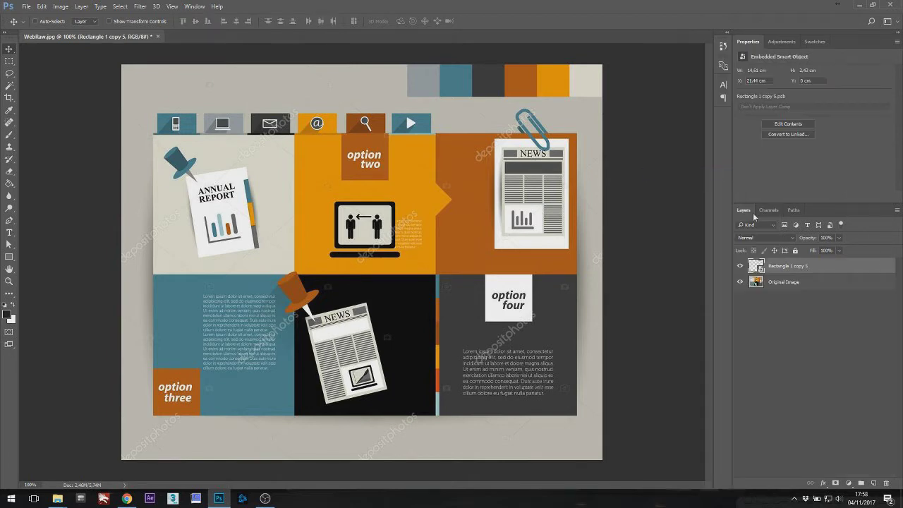
# Rasterize the combined swatch layer and rename it Colors.
pyautogui.rightClick(789, 270)
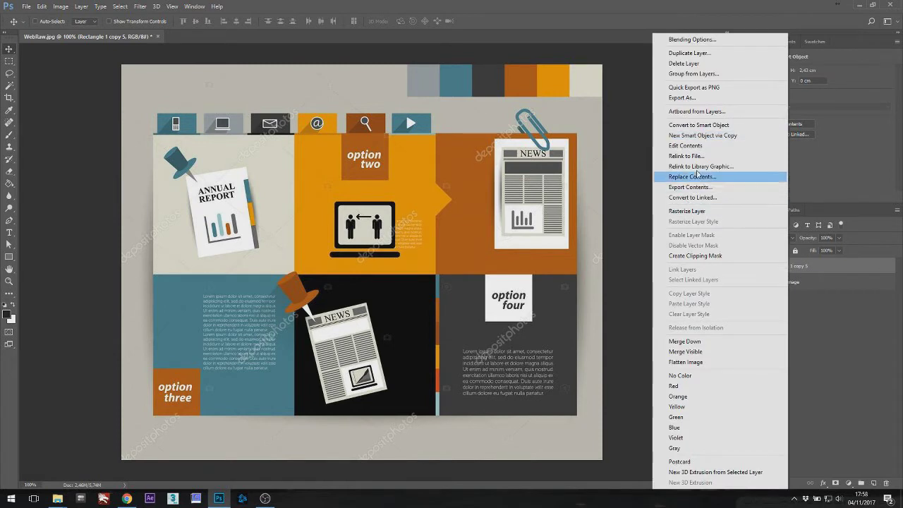
pyautogui.click(686, 214)
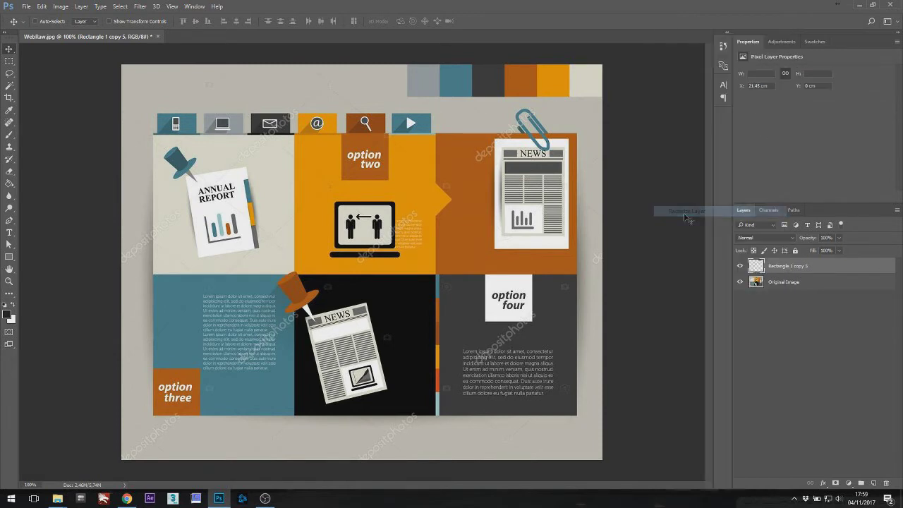
pyautogui.doubleClick(787, 267)
pyautogui.write('color')
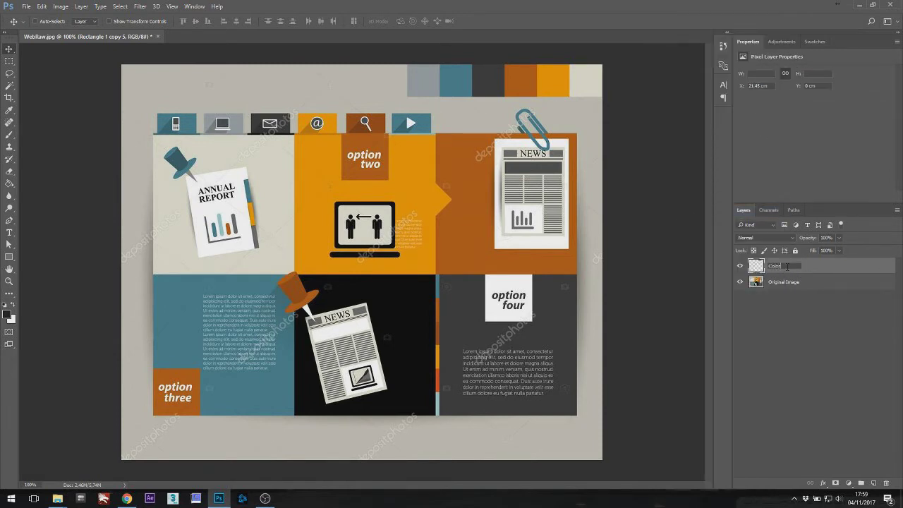
pyautogui.write('s')
pyautogui.press('Return')
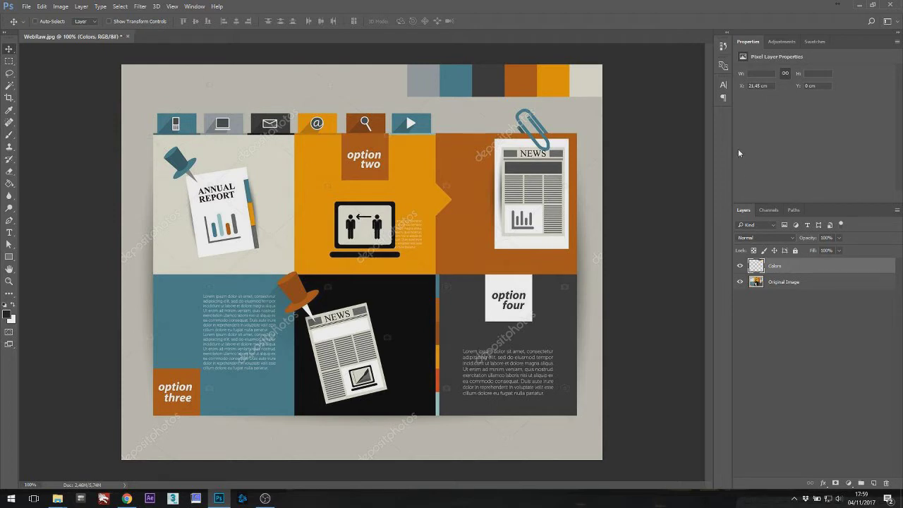
# Add an empty layer above Original Image and reduce the Original Image layer's opacity to 50%.
pyautogui.click(780, 284)
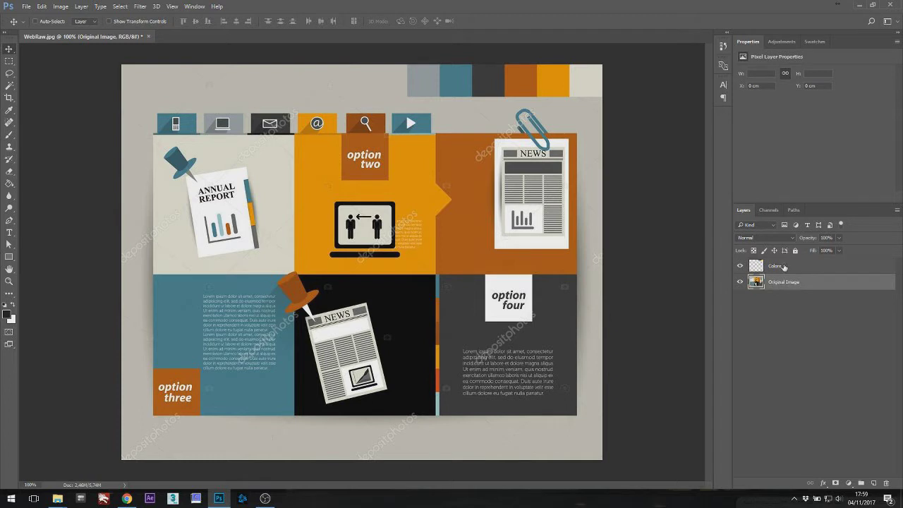
pyautogui.click(874, 483)
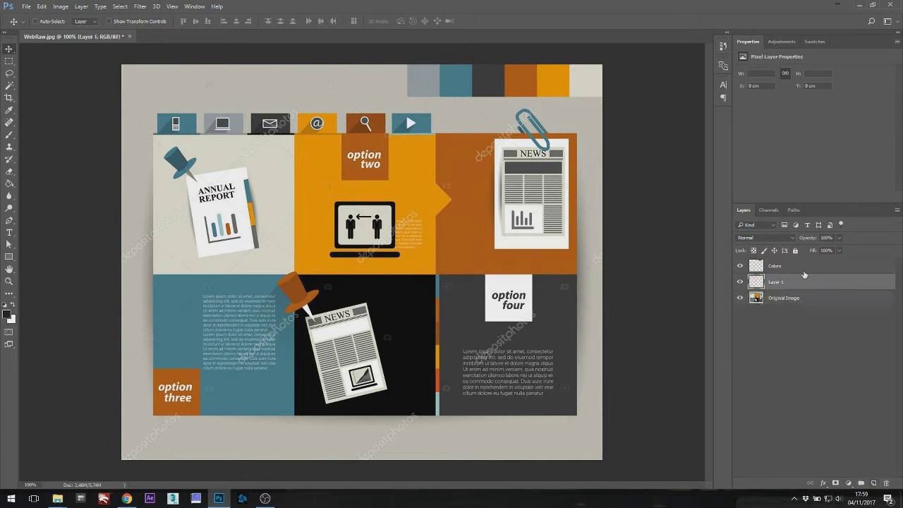
pyautogui.click(772, 300)
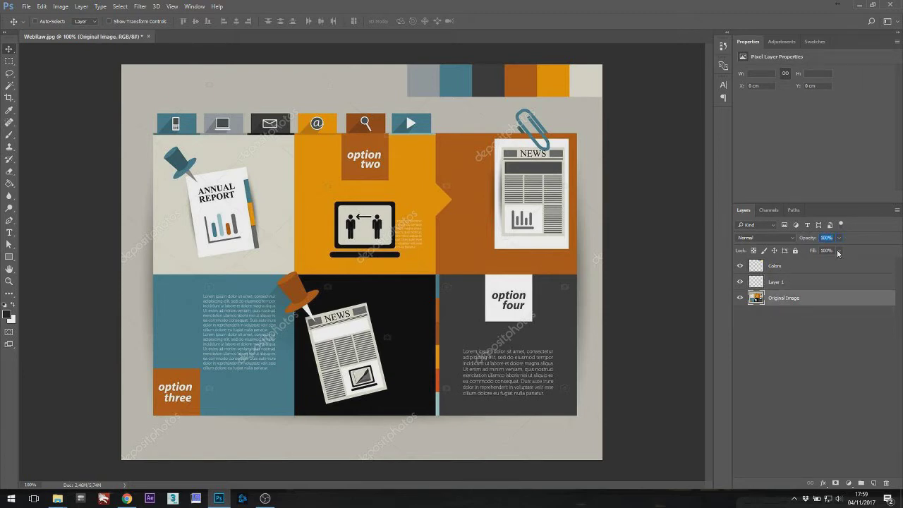
pyautogui.write('50')
pyautogui.press('Return')
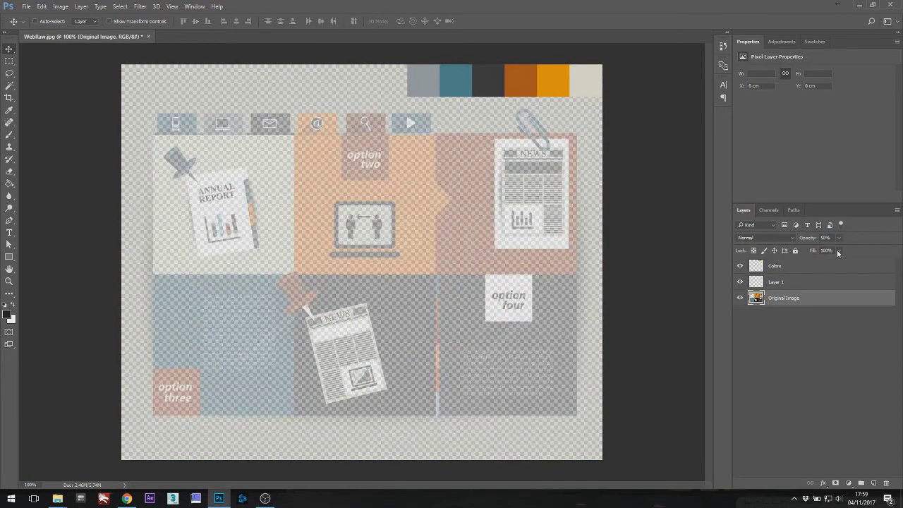
# Create a layer named White Background and place it beneath the Original Image layer.
pyautogui.click(804, 282)
pyautogui.click(783, 303)
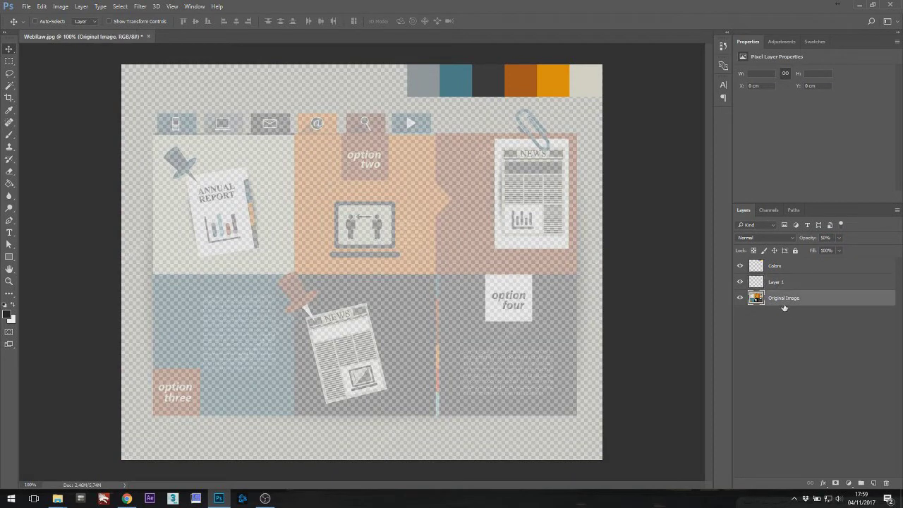
pyautogui.click(876, 483)
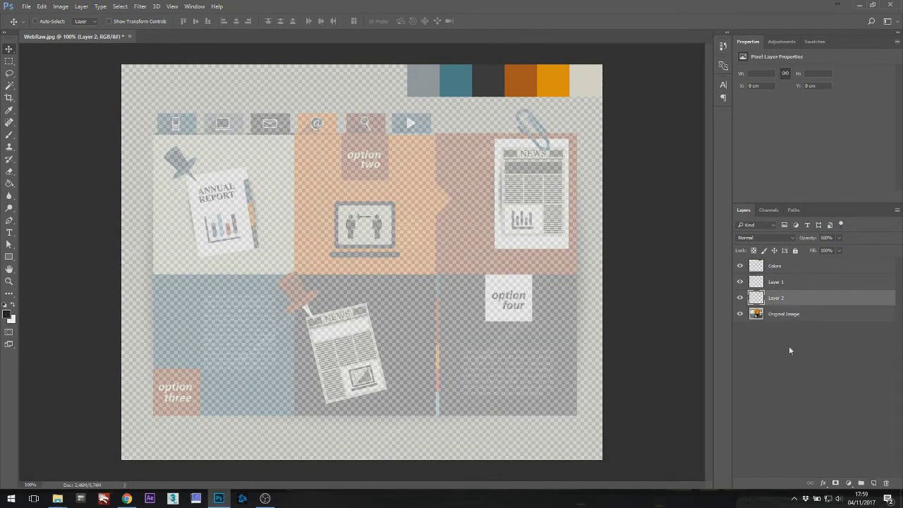
pyautogui.doubleClick(779, 299)
pyautogui.write('White Background')
pyautogui.press('Return')
pyautogui.moveTo(779, 299); pyautogui.dragTo(764, 319)
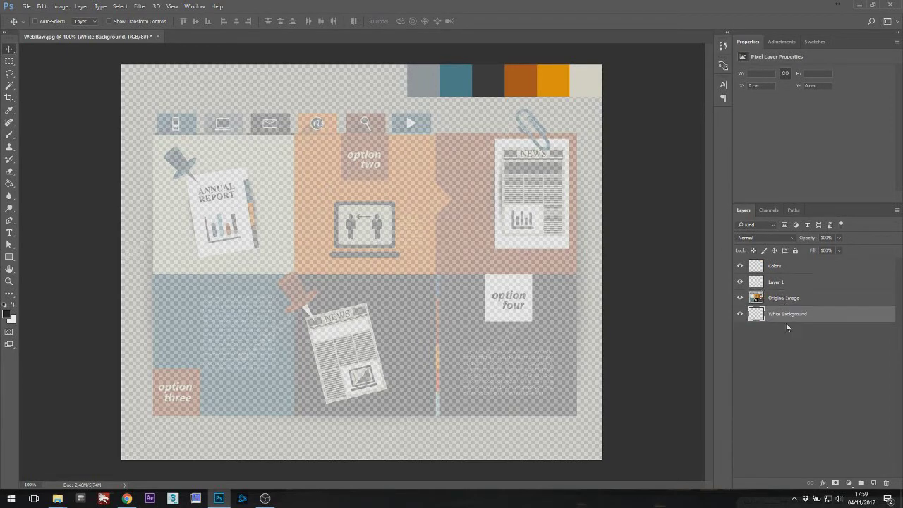
# Fill the White Background layer with white using the Paint Bucket.
pyautogui.click(10, 185)
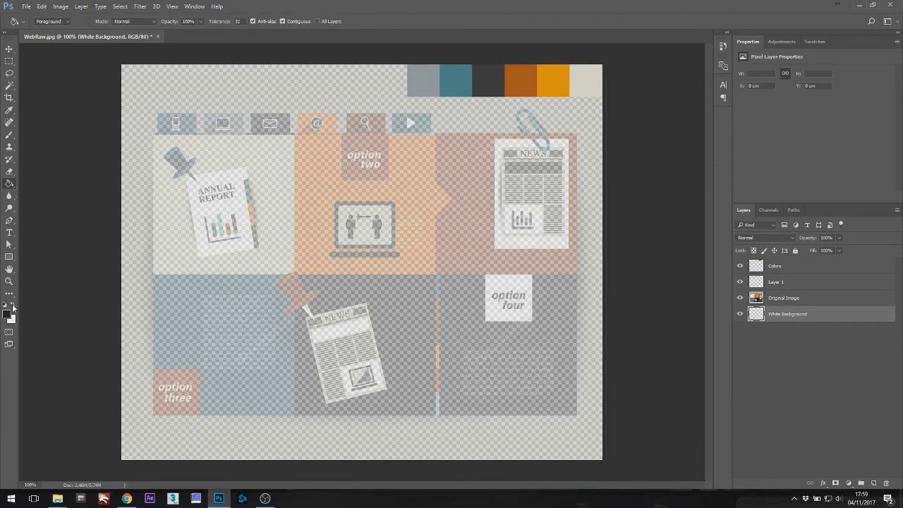
pyautogui.click(13, 306)
pyautogui.click(314, 185)
# Examine the faded template's panels and the colour swatch row up close.
pyautogui.click(9, 62)
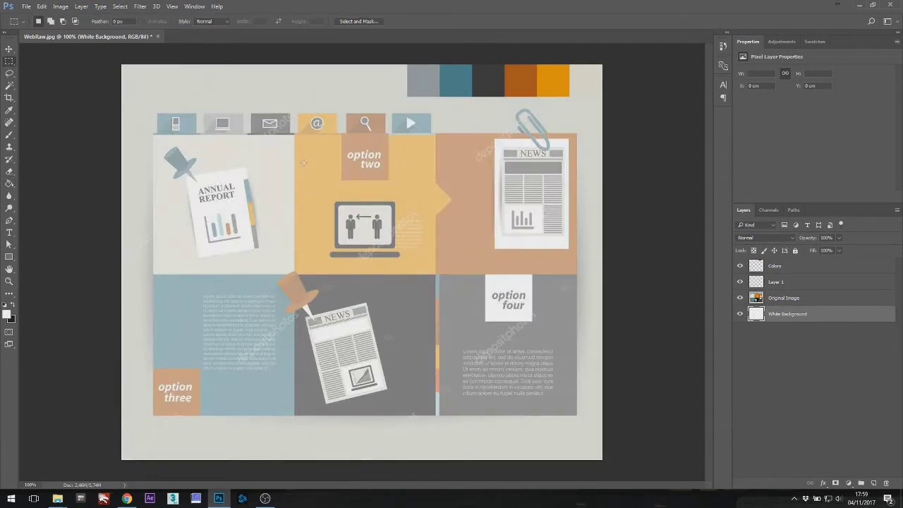
pyautogui.scroll(4, 290, 203)
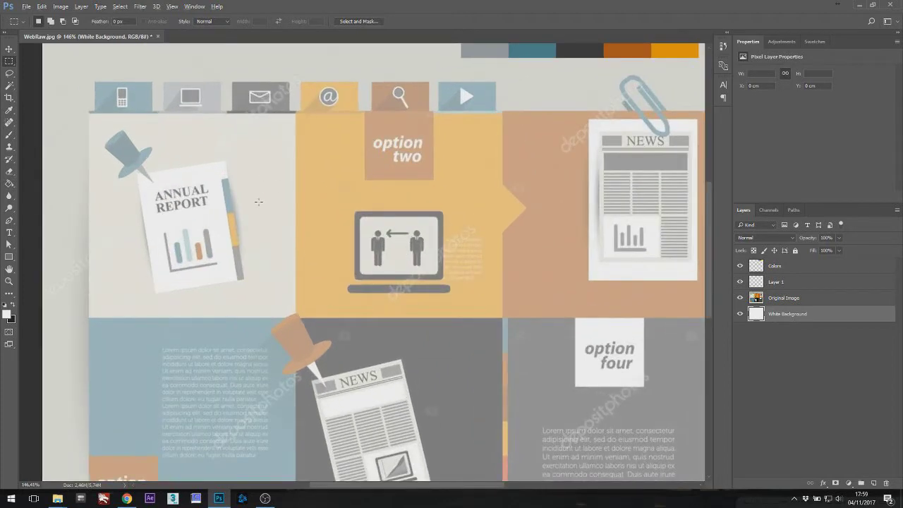
pyautogui.scroll(4, 258, 202)
pyautogui.moveTo(247, 197); pyautogui.dragTo(388, 252)
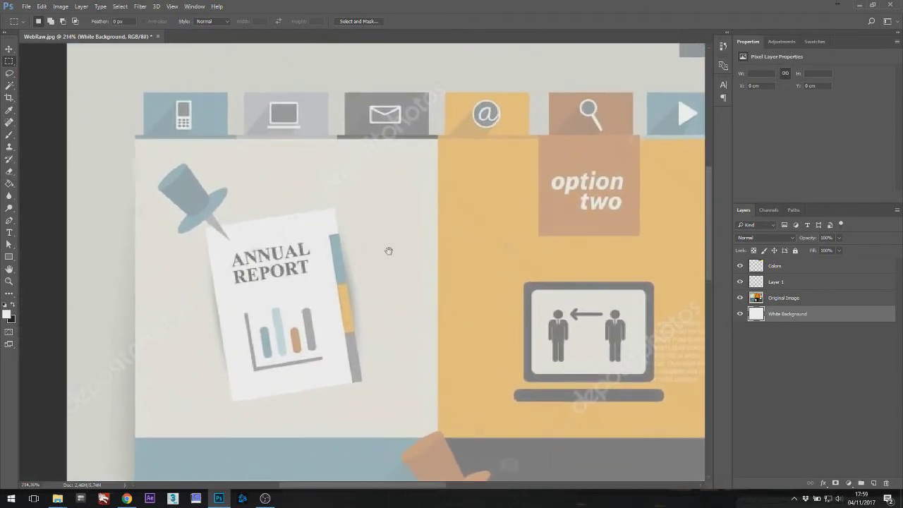
pyautogui.moveTo(494, 179); pyautogui.dragTo(350, 293)
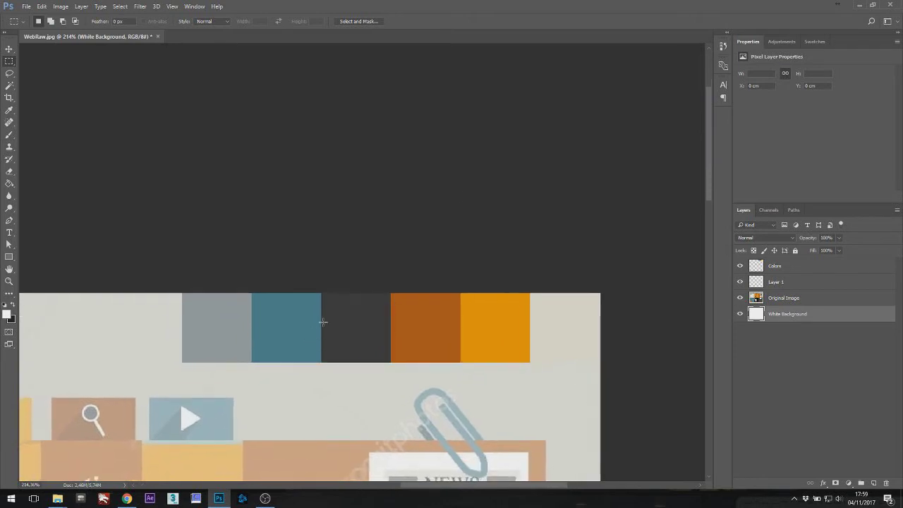
pyautogui.moveTo(441, 314); pyautogui.dragTo(445, 246)
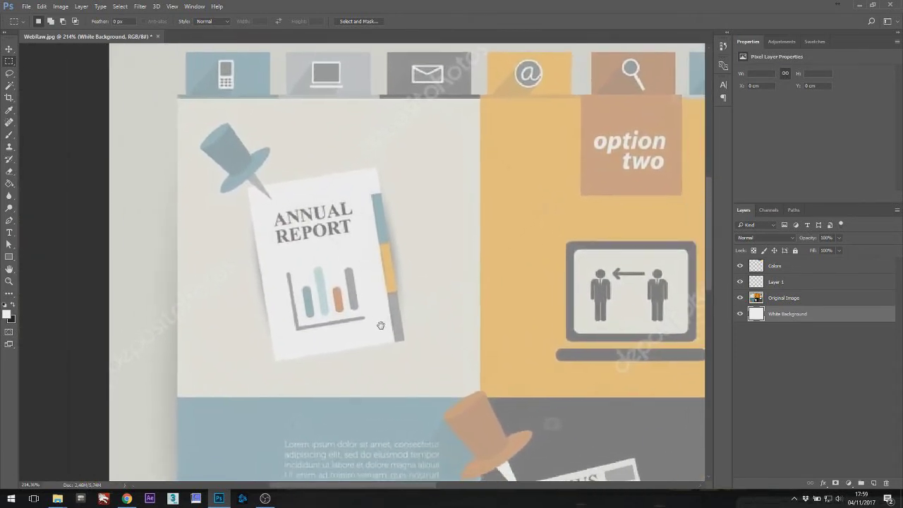
pyautogui.scroll(-3, 379, 325)
pyautogui.scroll(-2, 435, 359)
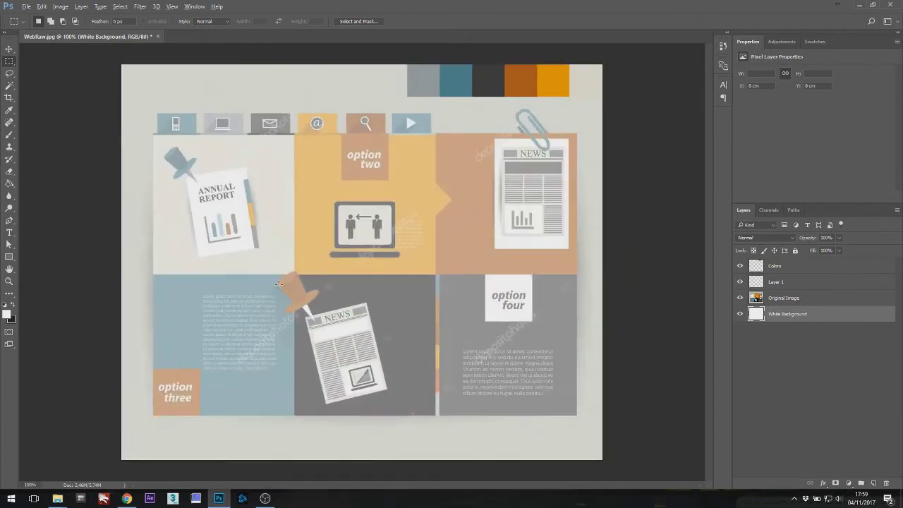
# Draw a 300 × 300 px white rectangle over the Annual Report panel and place its layer above Original Image.
pyautogui.scroll(4, 434, 359)
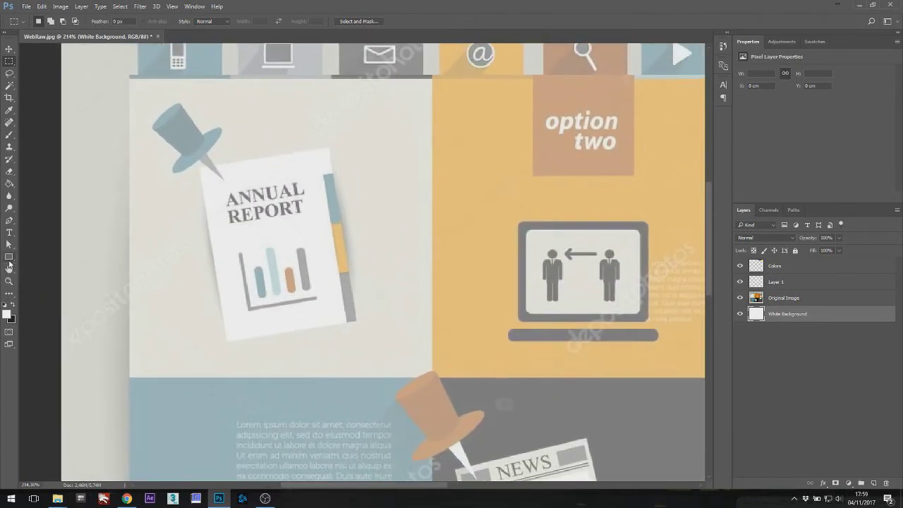
pyautogui.click(9, 257)
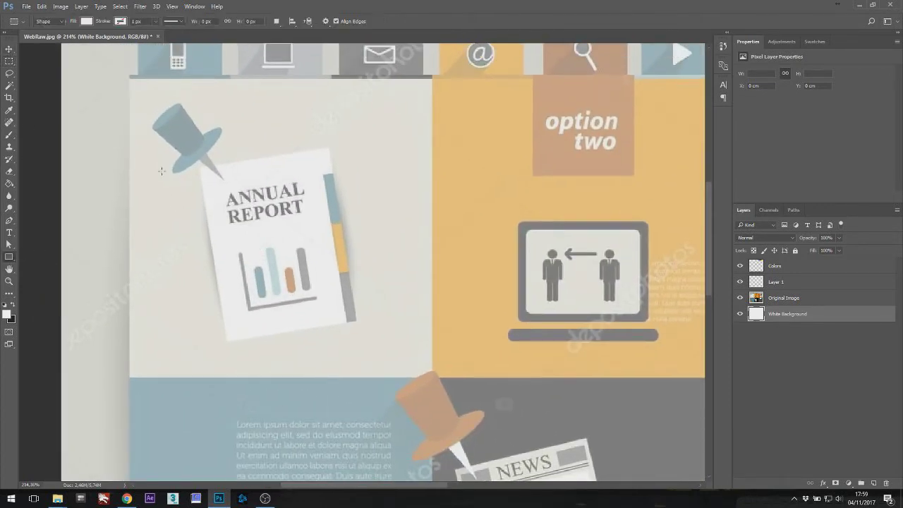
pyautogui.moveTo(128, 79); pyautogui.dragTo(460, 377)
pyautogui.hotkey('ctrl', 'z')
pyautogui.moveTo(128, 75); pyautogui.dragTo(474, 376)
pyautogui.scroll(-5, 470, 355)
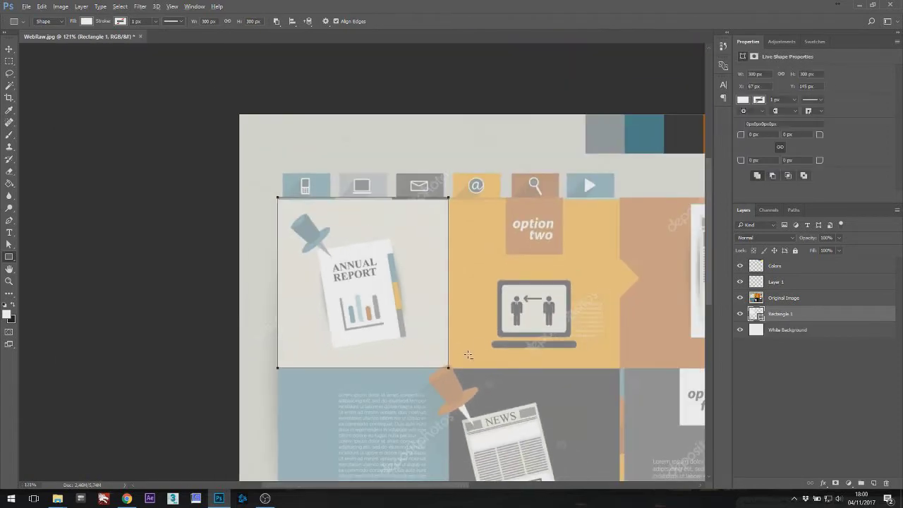
pyautogui.moveTo(769, 314); pyautogui.dragTo(774, 299)
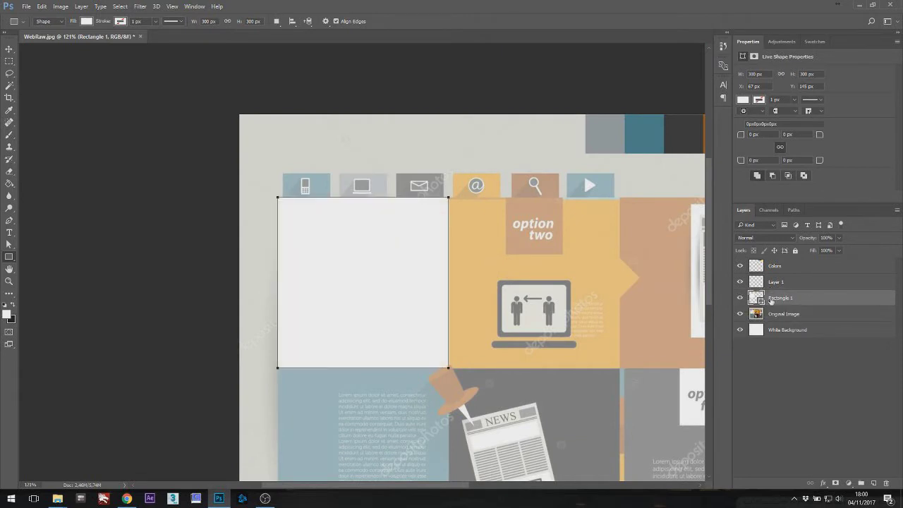
# Duplicate the white rectangle twice to cover the option two panel and the paperclip News panel.
pyautogui.press('v')
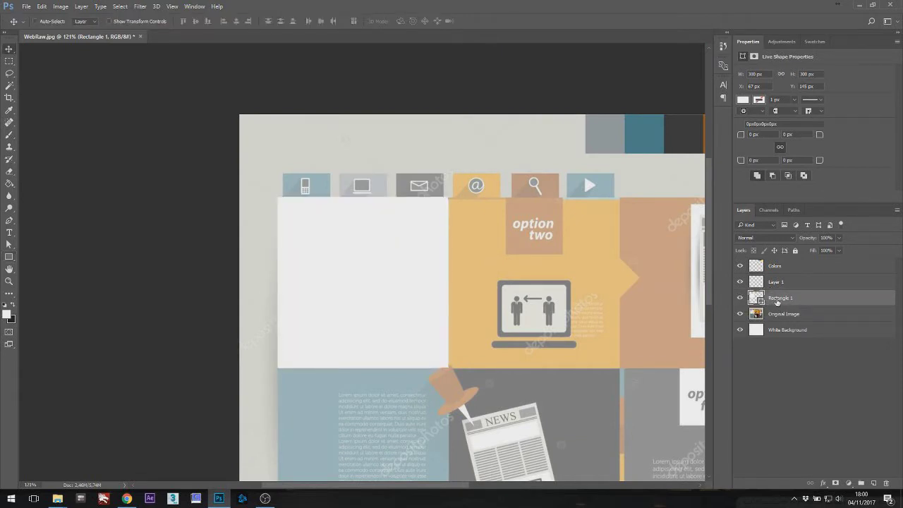
pyautogui.scroll(-3, 494, 265)
pyautogui.hscroll(3, 441, 264)
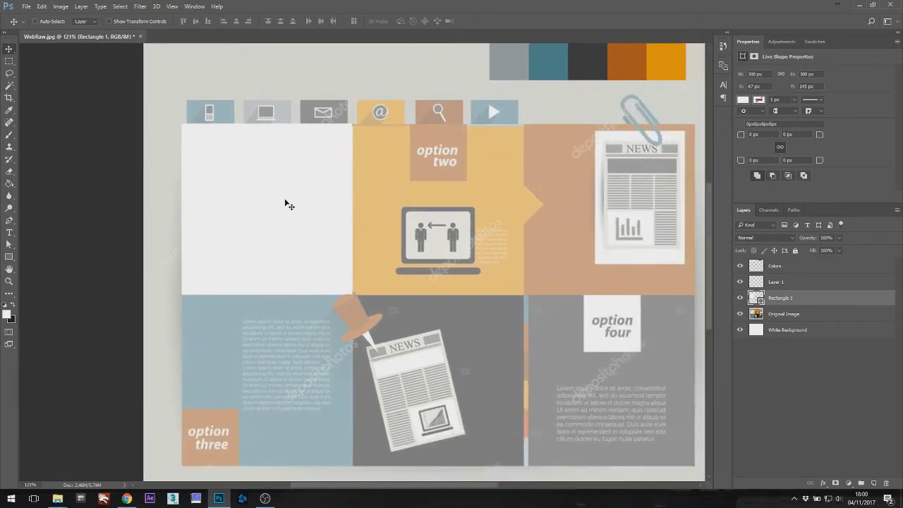
pyautogui.keyDown('alt'); pyautogui.moveTo(252, 223); pyautogui.dragTo(585, 224); pyautogui.keyUp('alt')
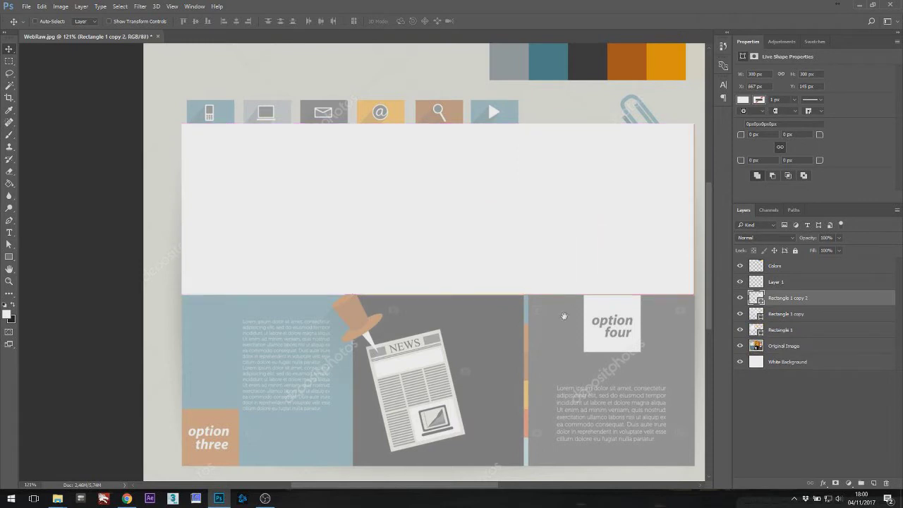
# Duplicate the three upper-row rectangles together onto the lower row of template panels.
pyautogui.scroll(-2, 614, 300)
pyautogui.hscroll(1, 614, 300)
pyautogui.keyDown('shift'); pyautogui.click(783, 329); pyautogui.keyUp('shift')
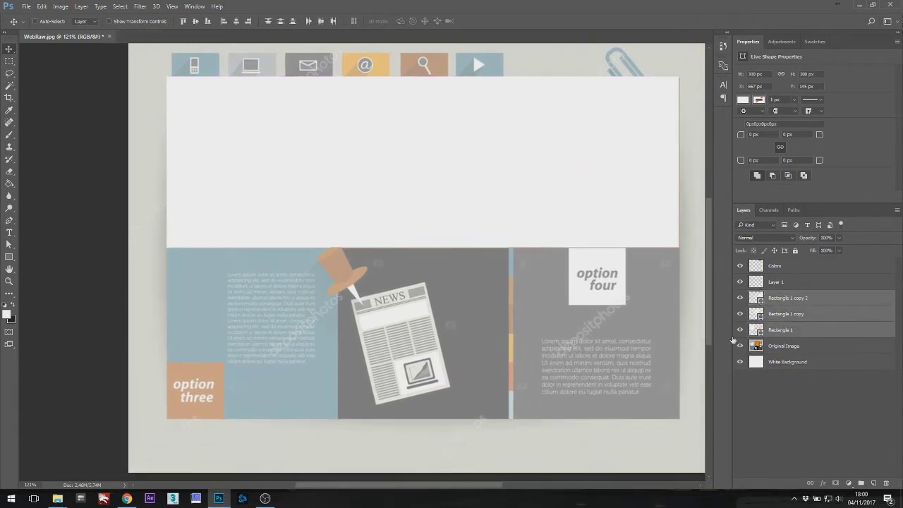
pyautogui.keyDown('alt'); pyautogui.moveTo(538, 146); pyautogui.dragTo(533, 300); pyautogui.keyUp('alt')
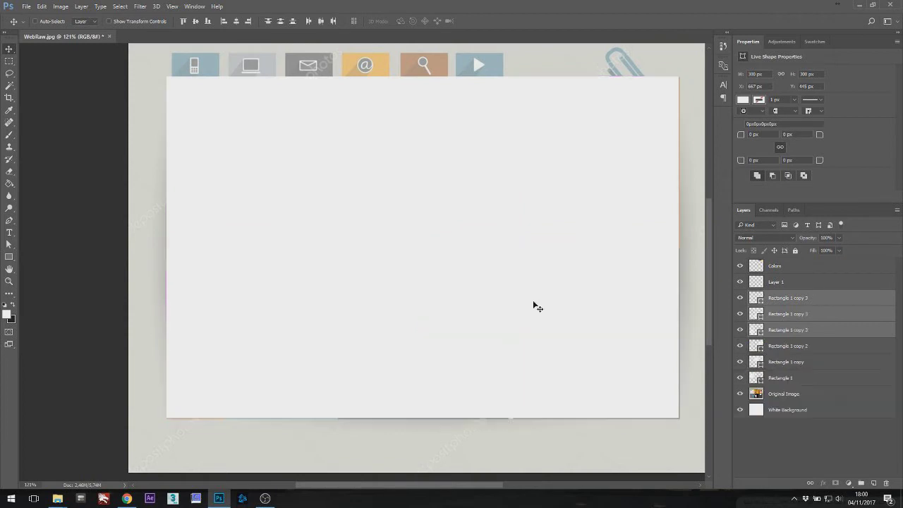
# Set the opacity of all six panel rectangle layers to 50%.
pyautogui.click(796, 304)
pyautogui.scroll(-3, 579, 288)
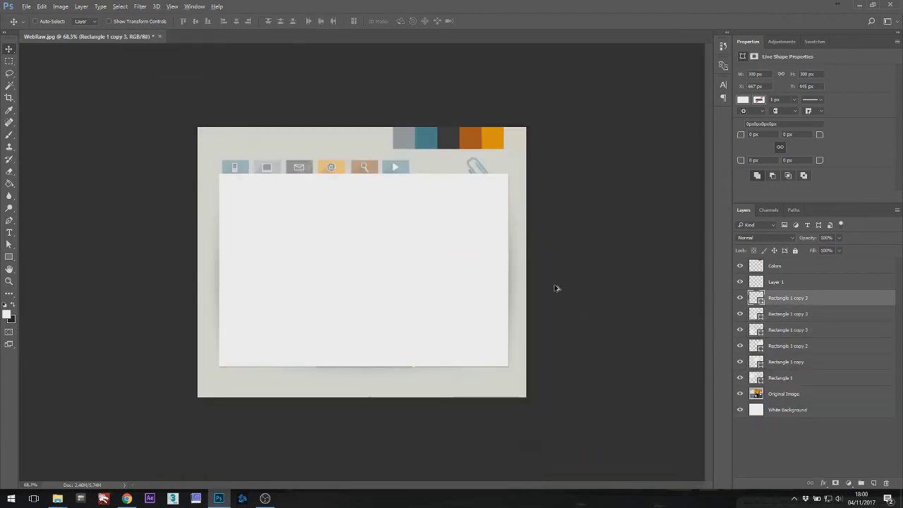
pyautogui.keyDown('shift'); pyautogui.click(799, 379); pyautogui.keyUp('shift')
pyautogui.click(829, 239)
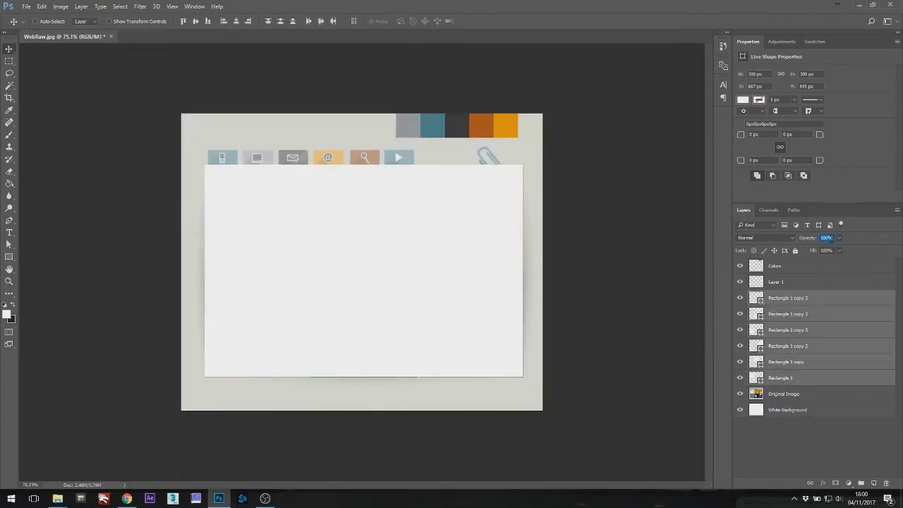
pyautogui.write('50')
pyautogui.press('Return')
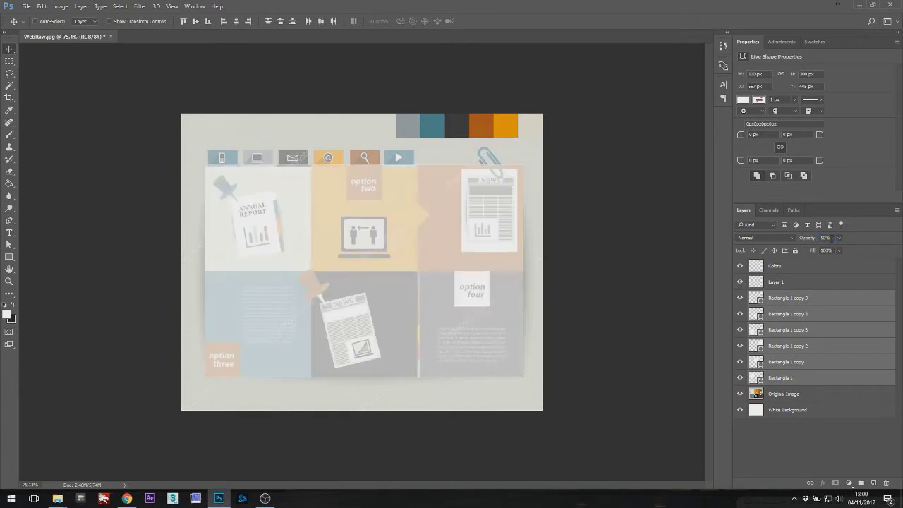
# Apply a dark grey Color Overlay, matching the palette swatch, to the option four panel rectangle.
pyautogui.click(791, 298)
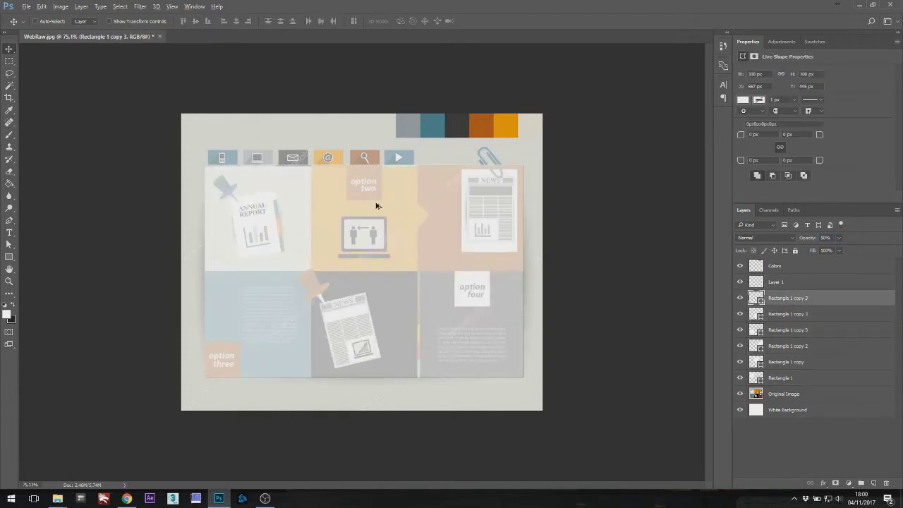
pyautogui.scroll(2, 379, 206)
pyautogui.rightClick(779, 307)
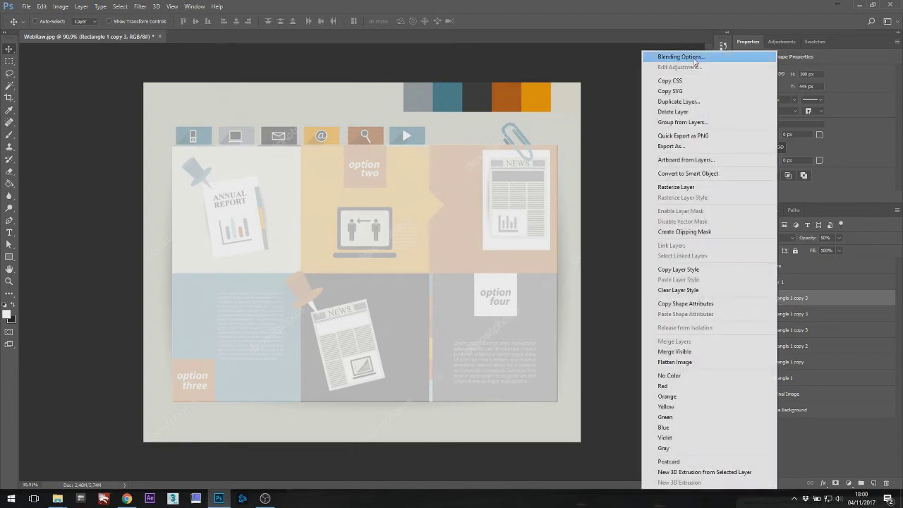
pyautogui.click(695, 57)
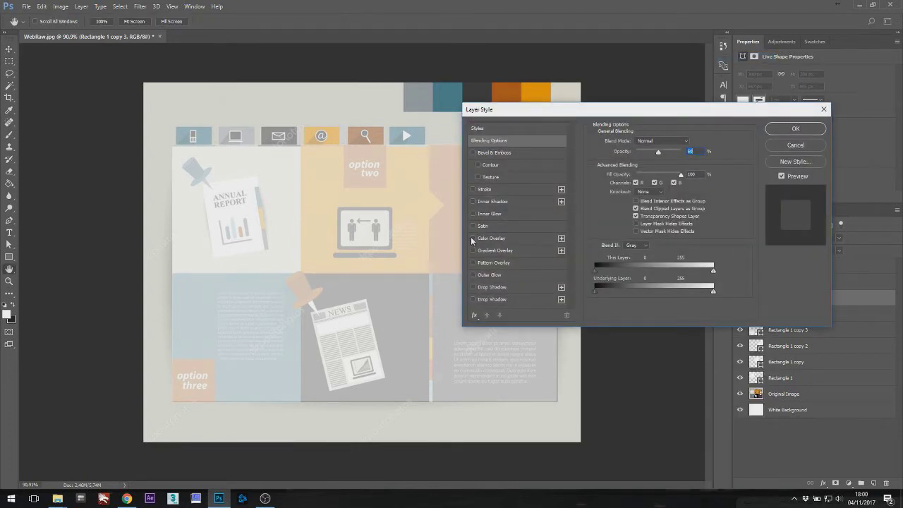
pyautogui.click(473, 239)
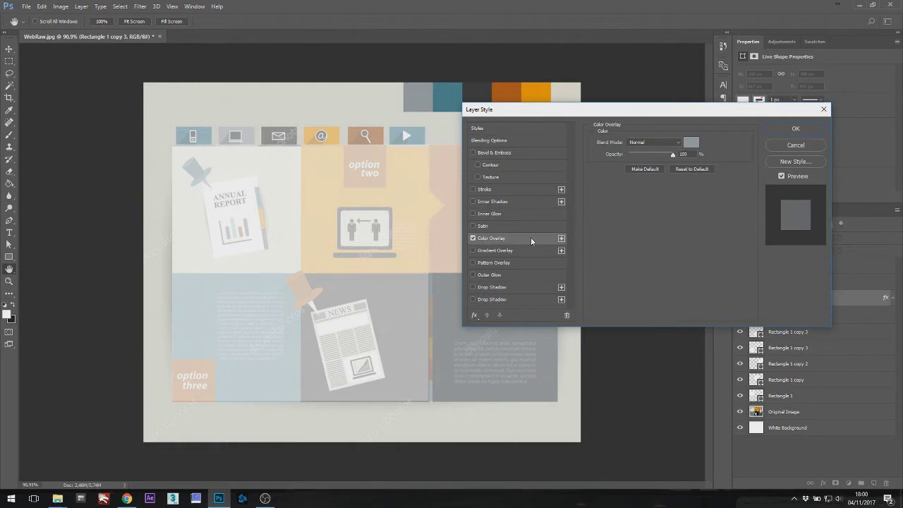
pyautogui.click(473, 238)
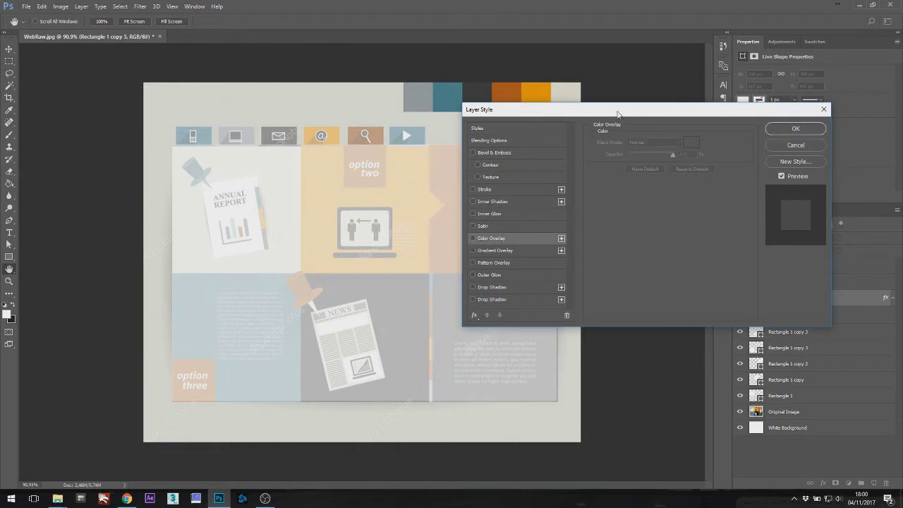
pyautogui.moveTo(618, 115); pyautogui.dragTo(673, 158)
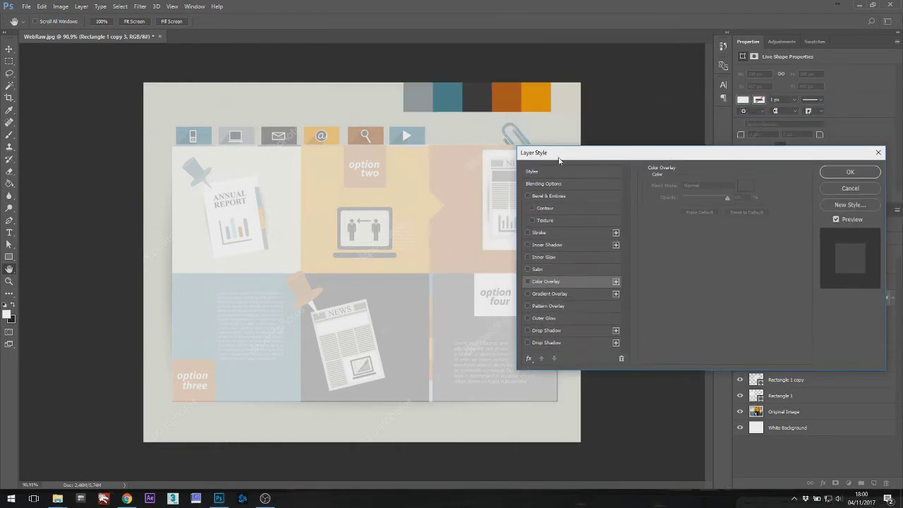
pyautogui.click(528, 282)
pyautogui.click(742, 186)
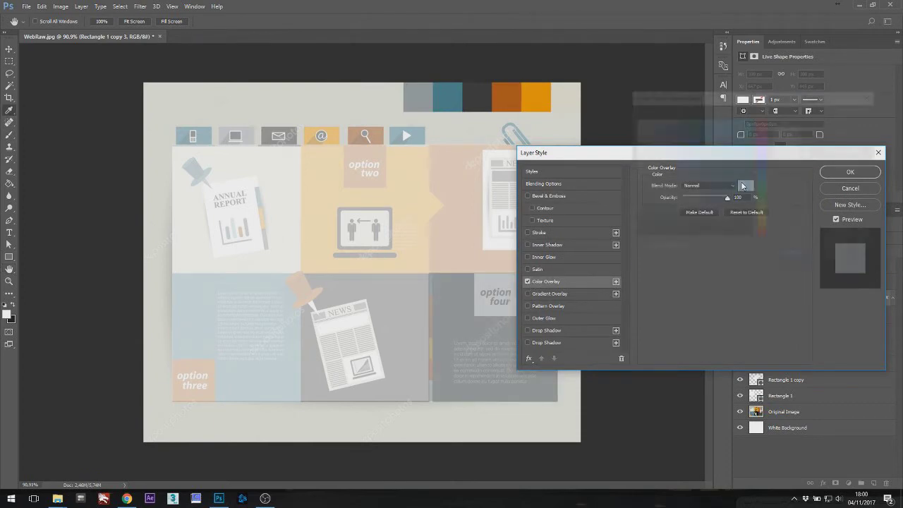
pyautogui.press('Return')
pyautogui.press('Return')
# Apply a near-black Color Overlay to the lower-middle panel rectangle over the pinned News page.
pyautogui.doubleClick(847, 332)
pyautogui.click(532, 282)
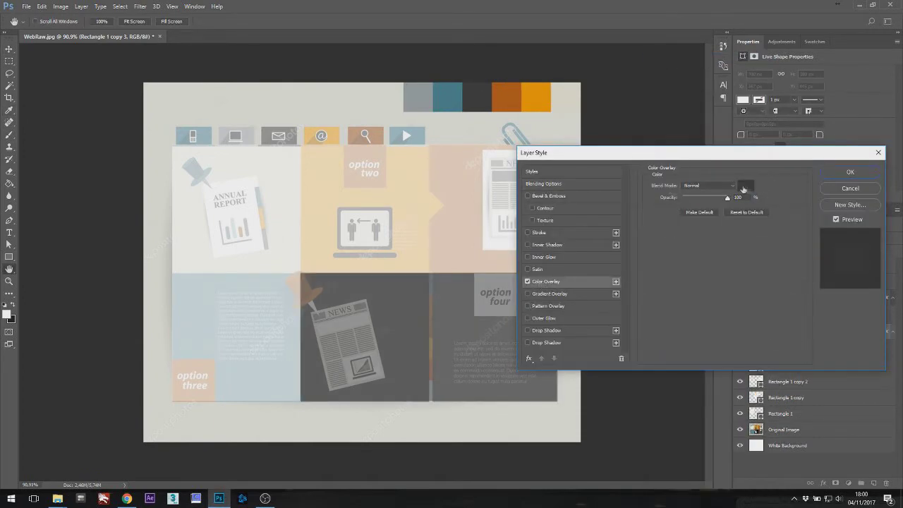
pyautogui.click(746, 186)
pyautogui.press('Escape')
pyautogui.press('Escape')
pyautogui.doubleClick(847, 331)
pyautogui.click(533, 282)
pyautogui.click(746, 185)
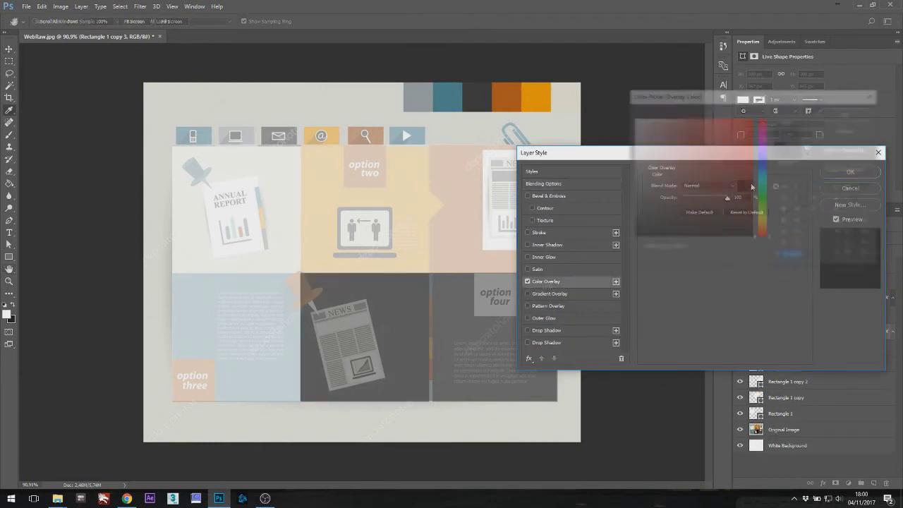
pyautogui.press('Return')
pyautogui.press('Return')
# Apply a teal Color Overlay (447e89) to the option three panel rectangle.
pyautogui.doubleClick(847, 366)
pyautogui.click(532, 282)
pyautogui.click(747, 186)
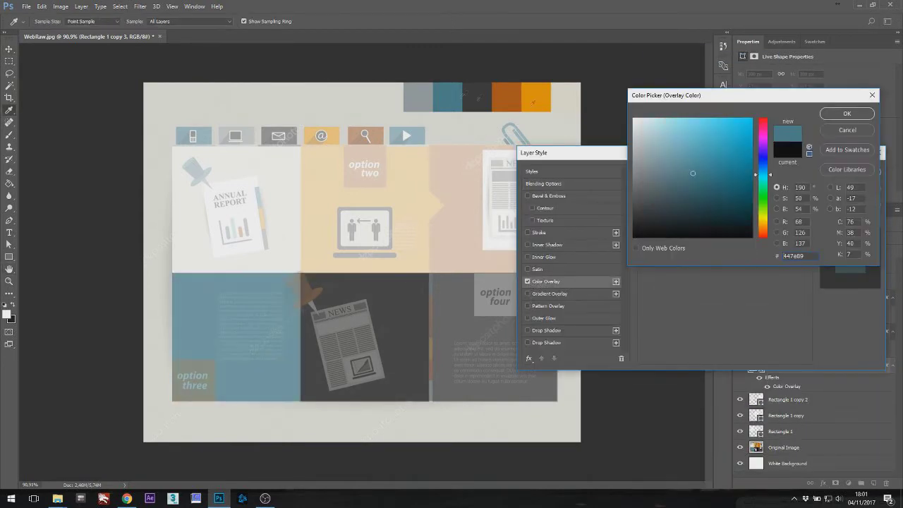
pyautogui.press('Return')
pyautogui.press('Return')
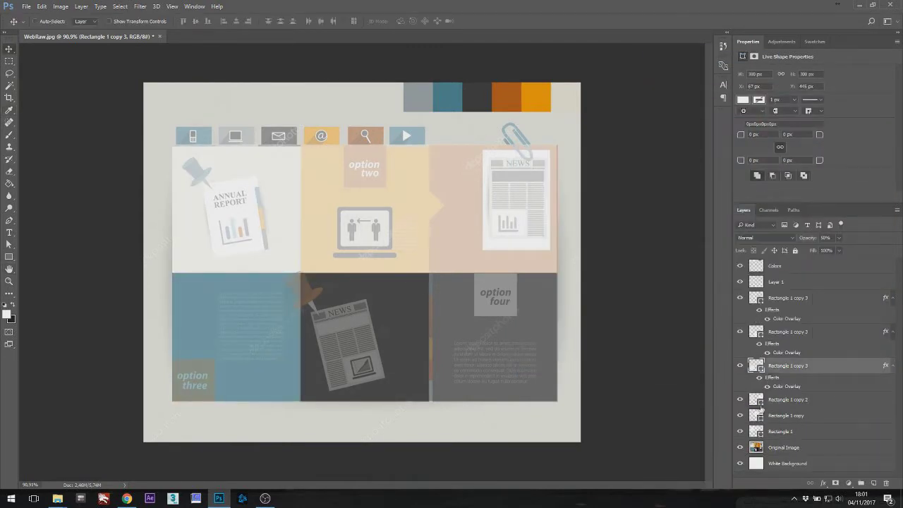
# Apply a Color Overlay in the palette's yellow-orange to the option two panel rectangle.
pyautogui.click(760, 412)
pyautogui.click(740, 431)
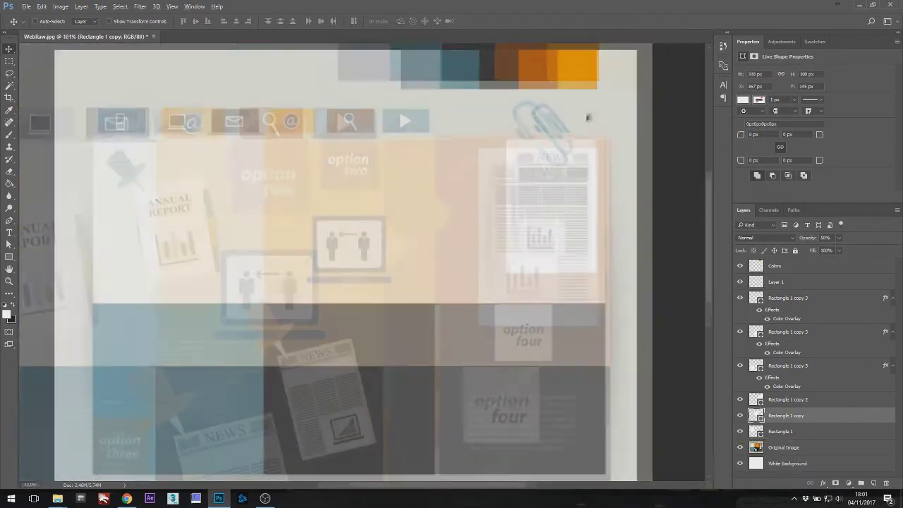
pyautogui.rightClick(777, 416)
pyautogui.click(670, 57)
pyautogui.click(529, 283)
pyautogui.click(747, 186)
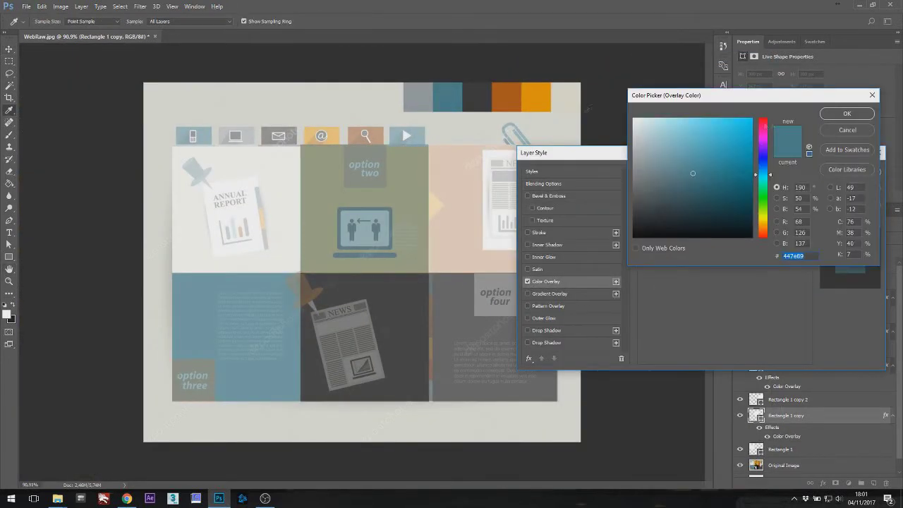
pyautogui.press('Return')
pyautogui.press('Return')
pyautogui.rightClick(786, 416)
pyautogui.click(671, 57)
pyautogui.click(528, 282)
pyautogui.click(747, 183)
pyautogui.press('Return')
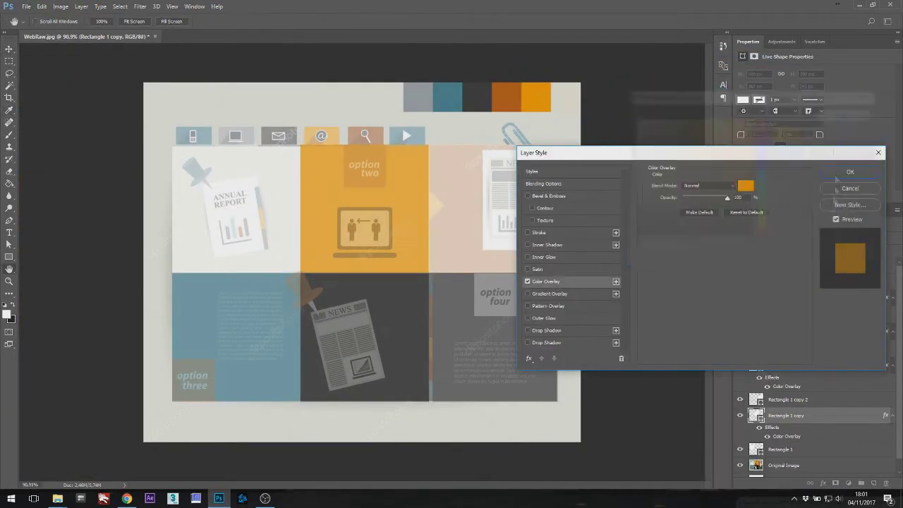
pyautogui.press('Return')
# Apply a Color Overlay in the palette's burnt orange to the paperclip News panel rectangle.
pyautogui.click(783, 399)
pyautogui.rightClick(787, 400)
pyautogui.click(670, 56)
pyautogui.click(529, 283)
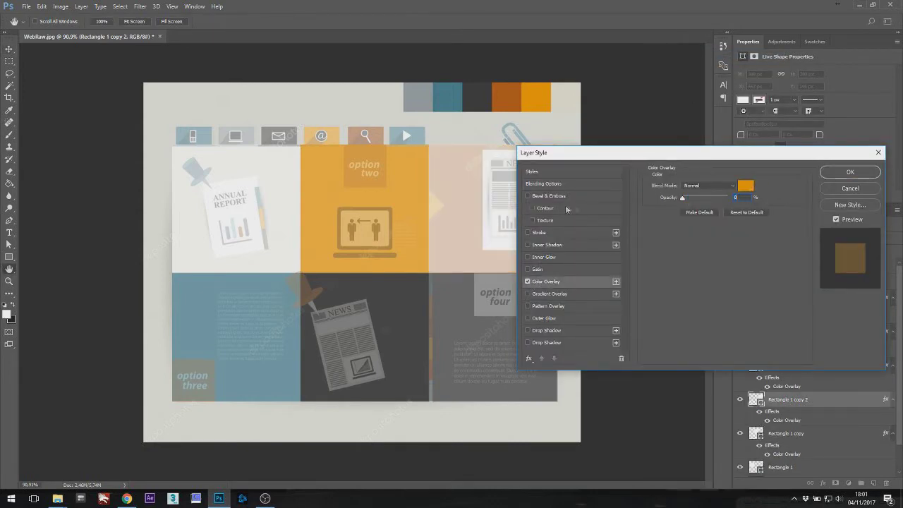
pyautogui.click(747, 186)
pyautogui.press('Return')
pyautogui.click(839, 174)
# Apply a light beige Color Overlay to the Annual Report panel rectangle.
pyautogui.rightClick(783, 468)
pyautogui.click(784, 33)
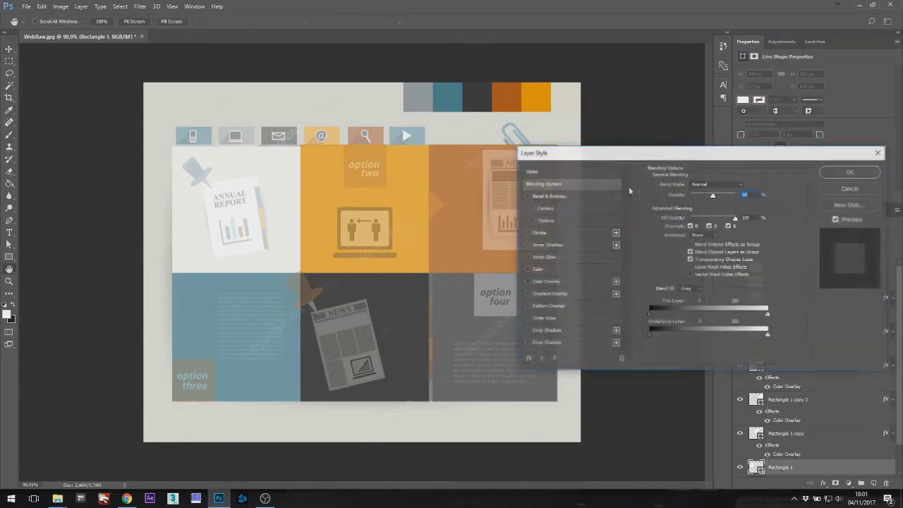
pyautogui.click(529, 282)
pyautogui.click(747, 186)
pyautogui.click(399, 95)
pyautogui.click(847, 114)
pyautogui.press('Return')
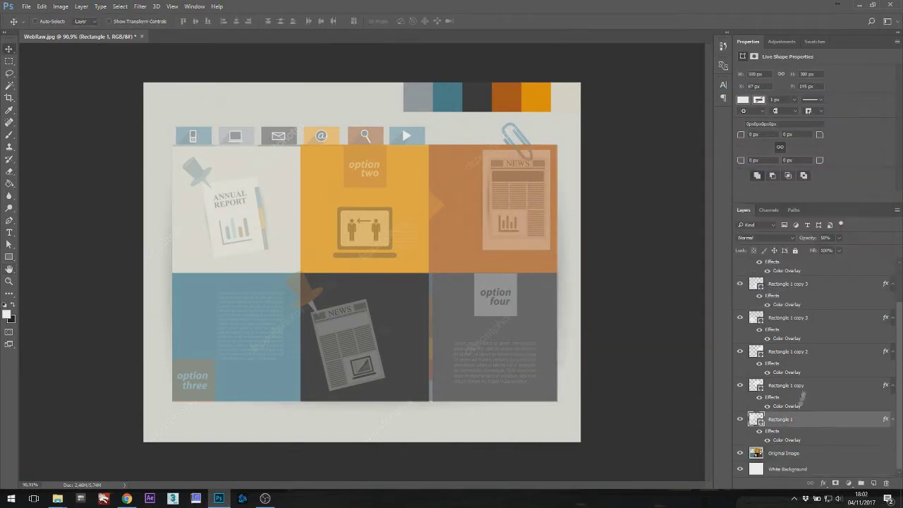
# Set the six panel rectangle layers to 100% opacity and combine them into one rasterized layer via a smart object.
pyautogui.click(840, 237)
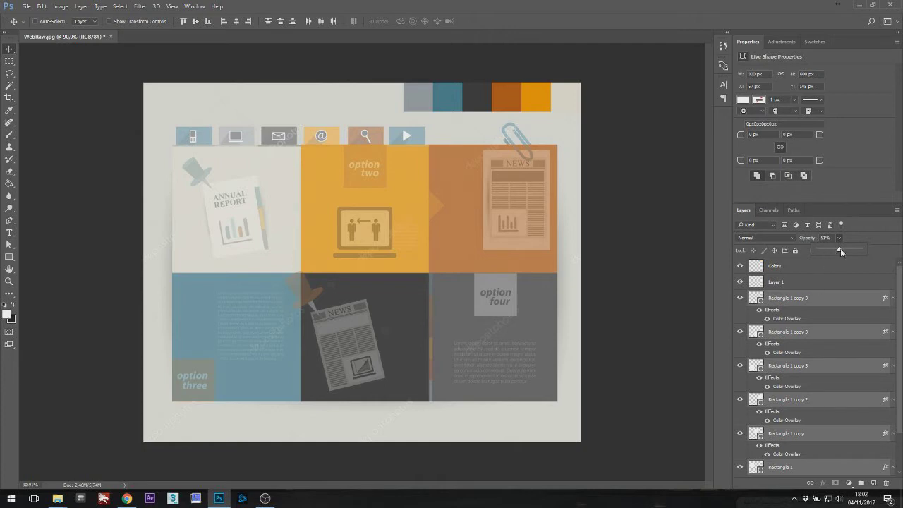
pyautogui.moveTo(843, 248); pyautogui.dragTo(873, 252)
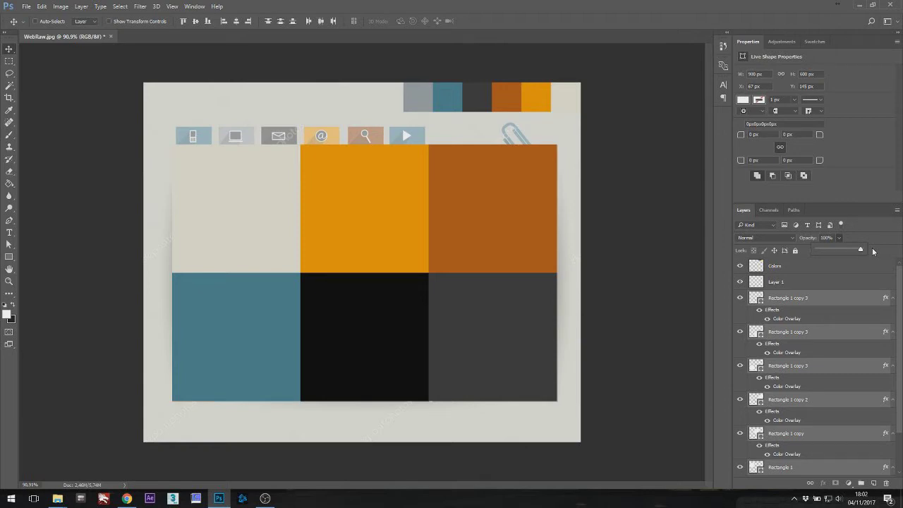
pyautogui.rightClick(806, 305)
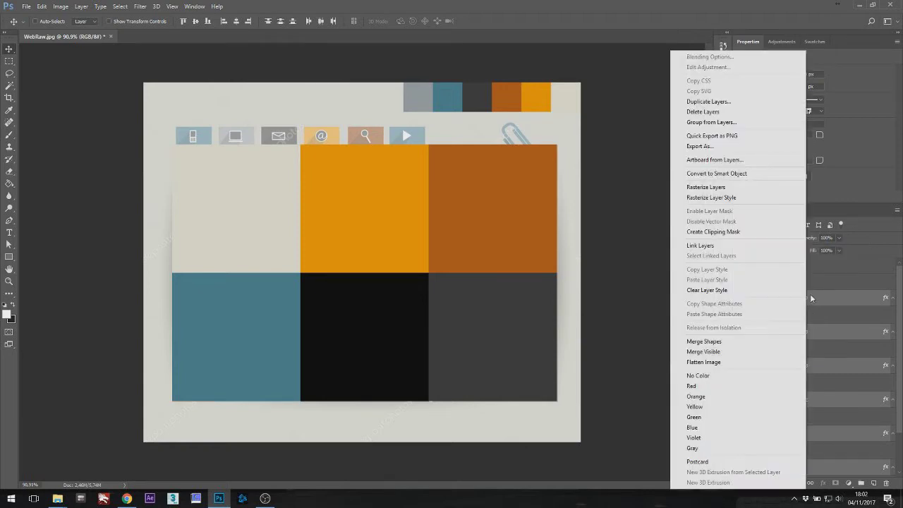
pyautogui.click(718, 173)
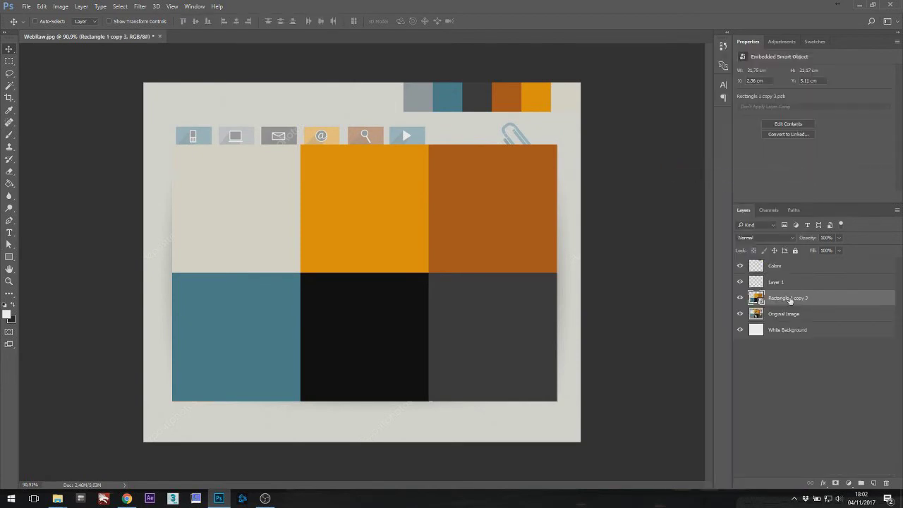
pyautogui.rightClick(790, 299)
pyautogui.click(695, 212)
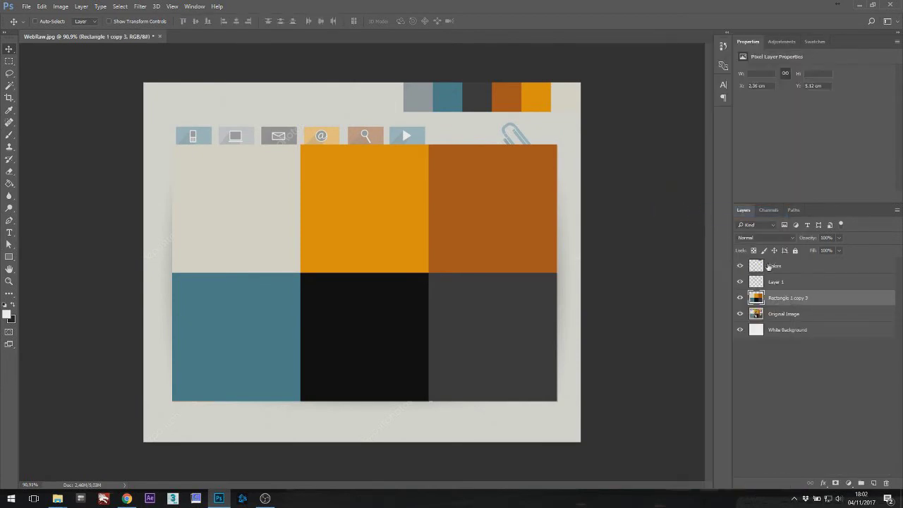
# Rename the combined panel layer as Layout and toggle its visibility to compare it with the original.
pyautogui.doubleClick(777, 299)
pyautogui.write('Layout')
pyautogui.press('Return')
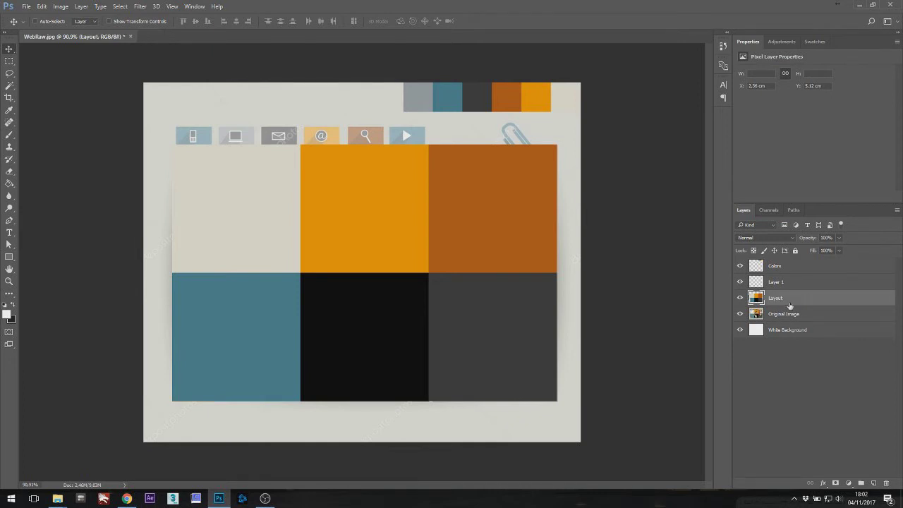
pyautogui.click(739, 298)
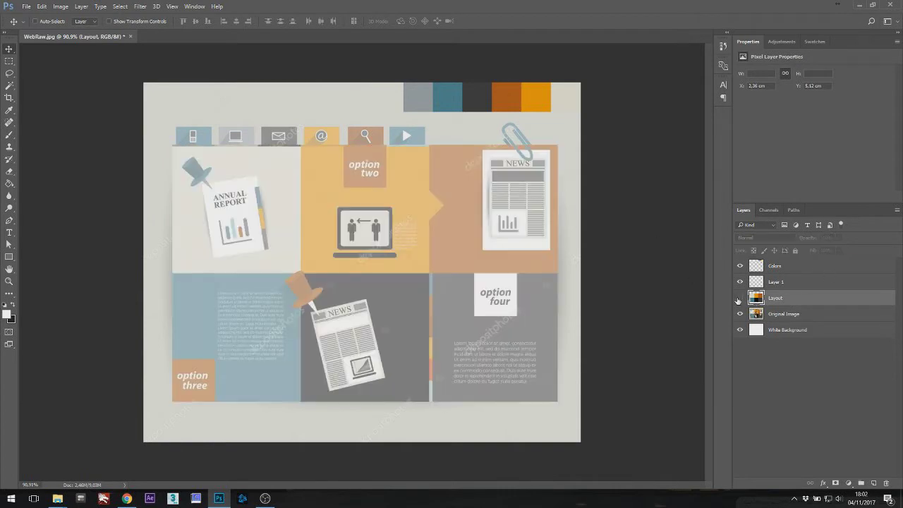
pyautogui.click(740, 298)
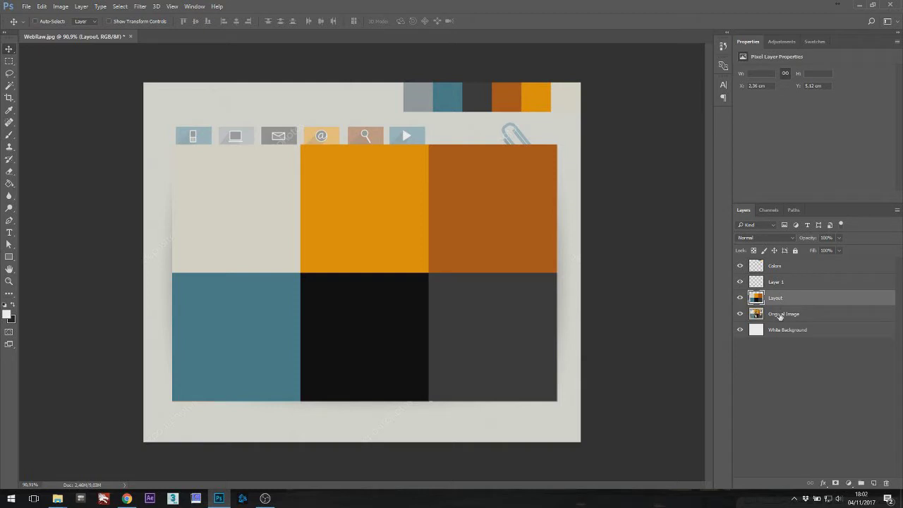
# Move the Original Image layer to the top of the layer stack and leave it selected.
pyautogui.moveTo(778, 318); pyautogui.dragTo(770, 263)
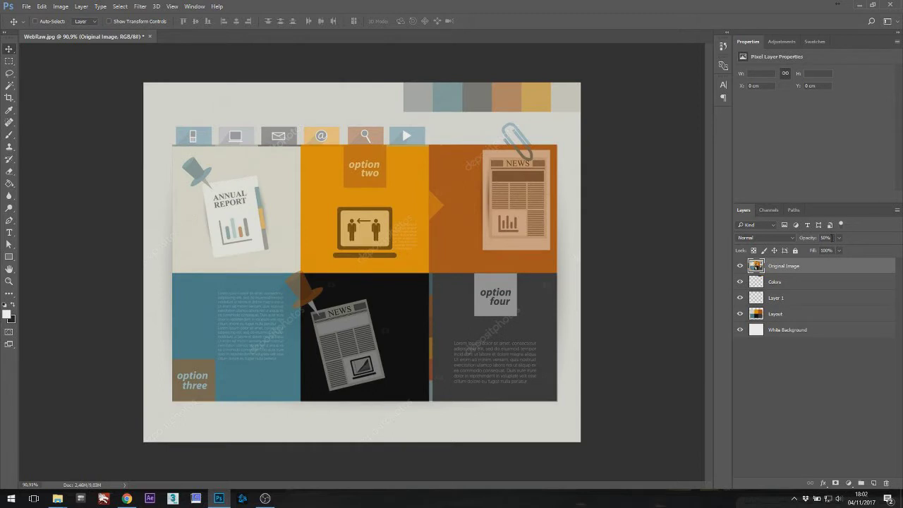
pyautogui.click(833, 238)
pyautogui.click(782, 299)
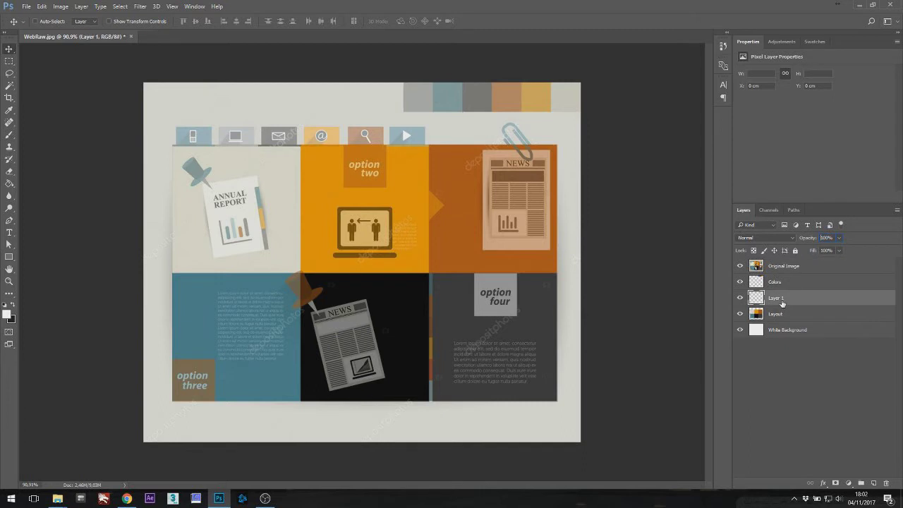
pyautogui.click(797, 265)
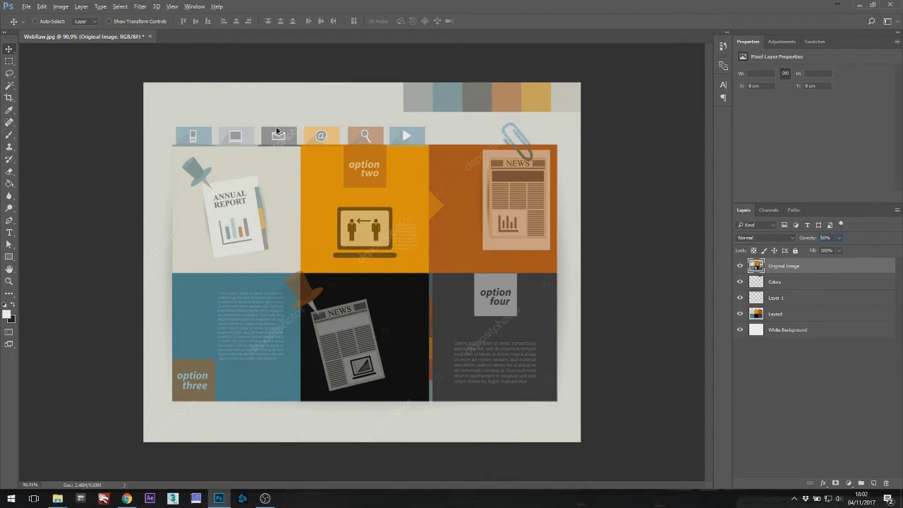
# Draw a white rectangle about 84 × 55 px over the phone icon tab, extending slightly into the panel below.
pyautogui.scroll(11, 220, 131)
pyautogui.moveTo(126, 84); pyautogui.dragTo(354, 179)
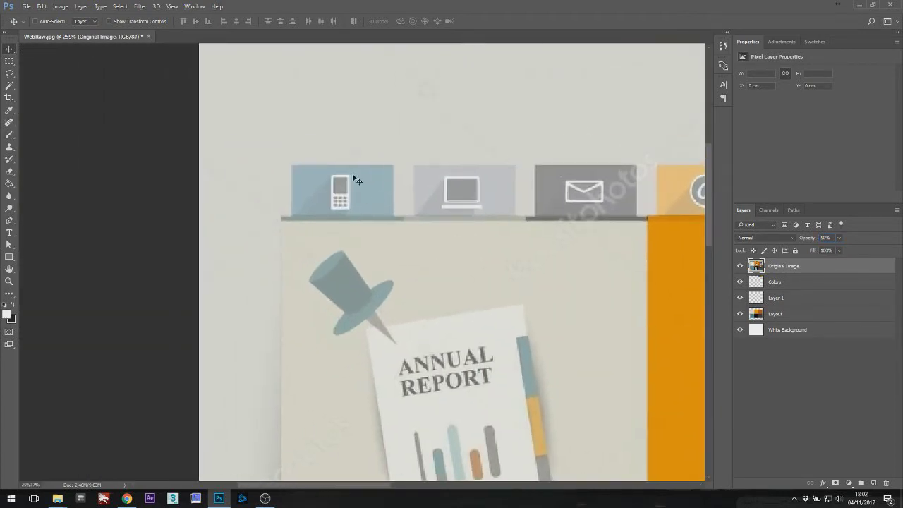
pyautogui.scroll(2, 353, 178)
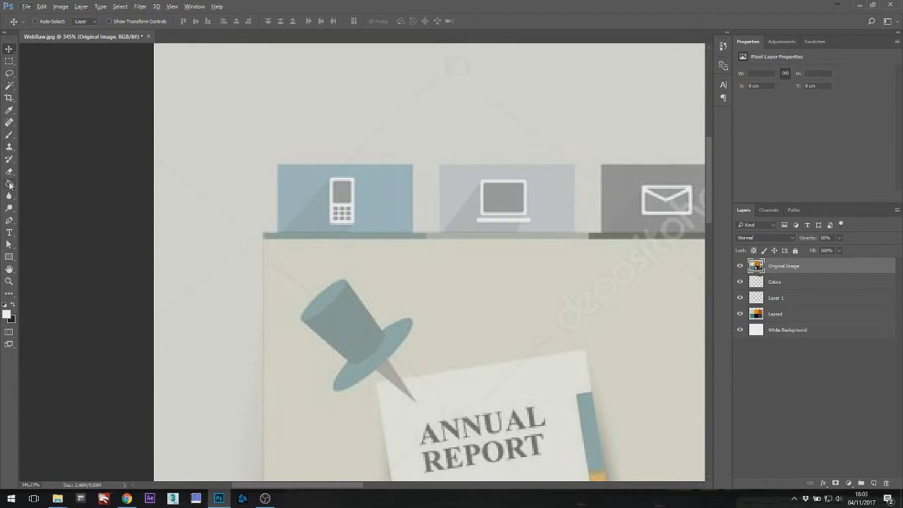
pyautogui.click(9, 257)
pyautogui.scroll(3, 308, 161)
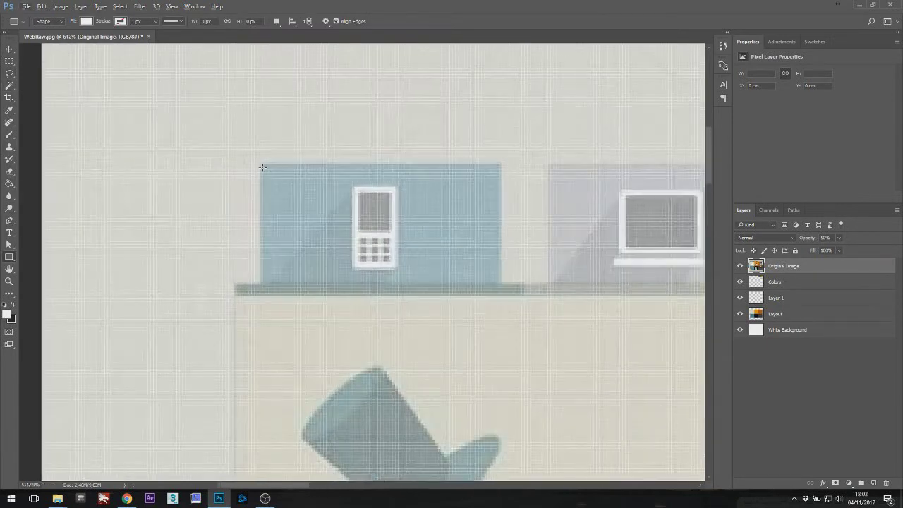
pyautogui.moveTo(260, 164); pyautogui.dragTo(498, 317)
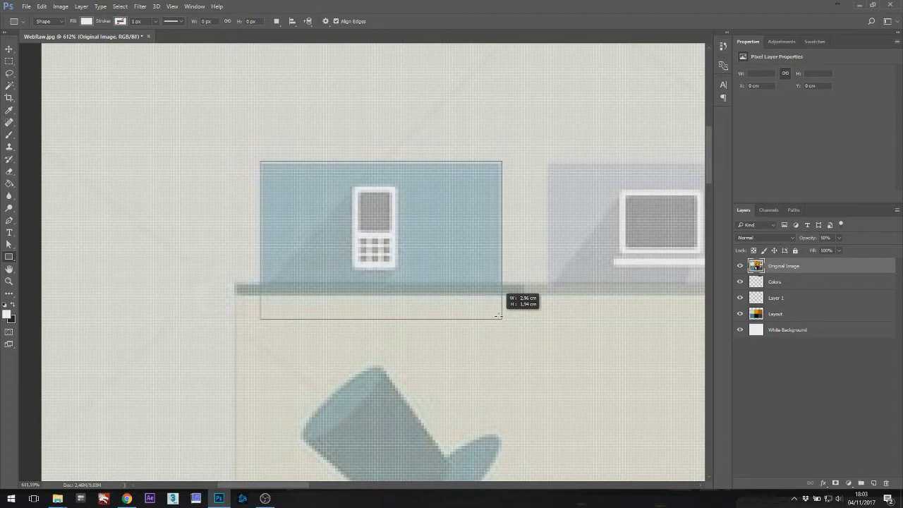
pyautogui.moveTo(498, 316); pyautogui.dragTo(498, 317)
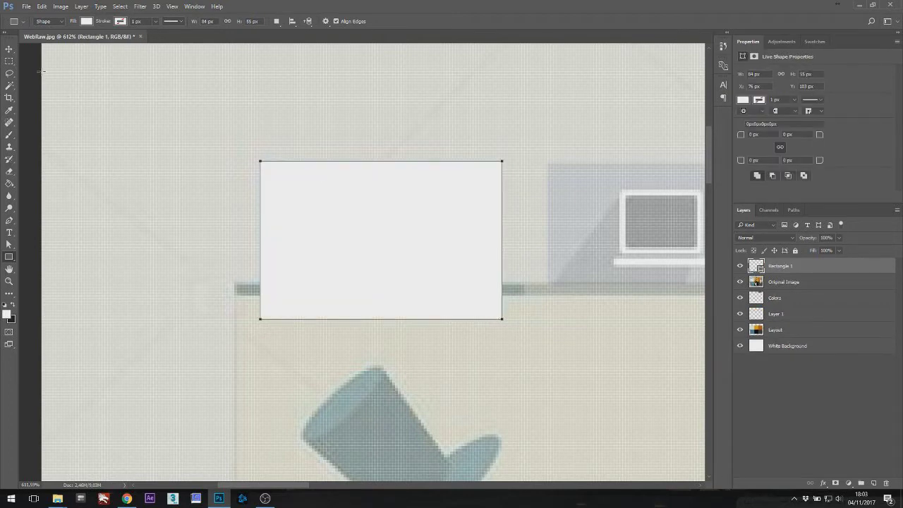
pyautogui.click(11, 46)
pyautogui.scroll(-5, 538, 258)
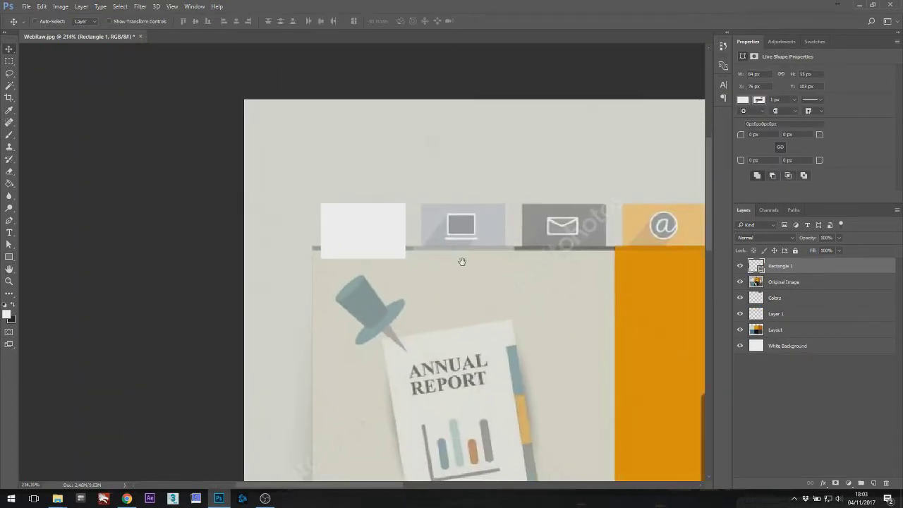
pyautogui.moveTo(622, 280); pyautogui.dragTo(441, 244)
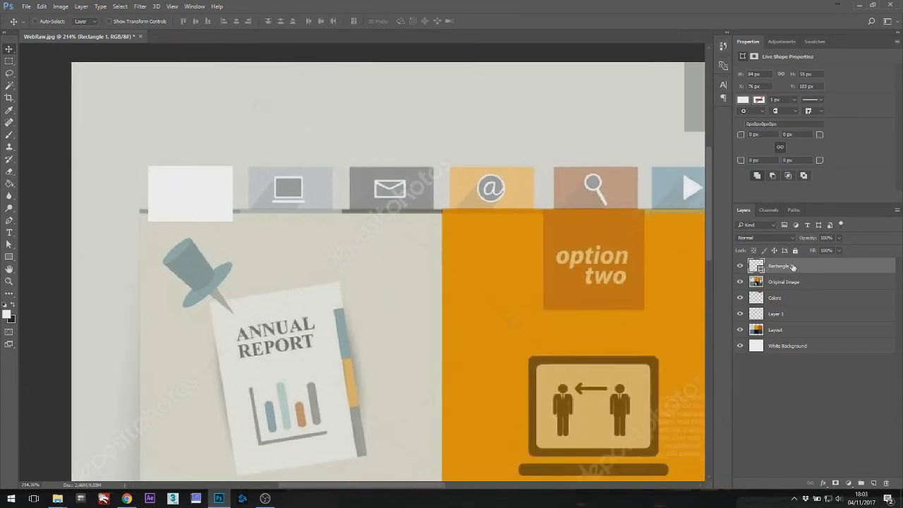
# Move the white tab rectangle below the Layout layer, hide the White Background, and toggle the Original Image to check the tab.
pyautogui.moveTo(793, 267); pyautogui.dragTo(788, 334)
pyautogui.click(741, 266)
pyautogui.click(741, 347)
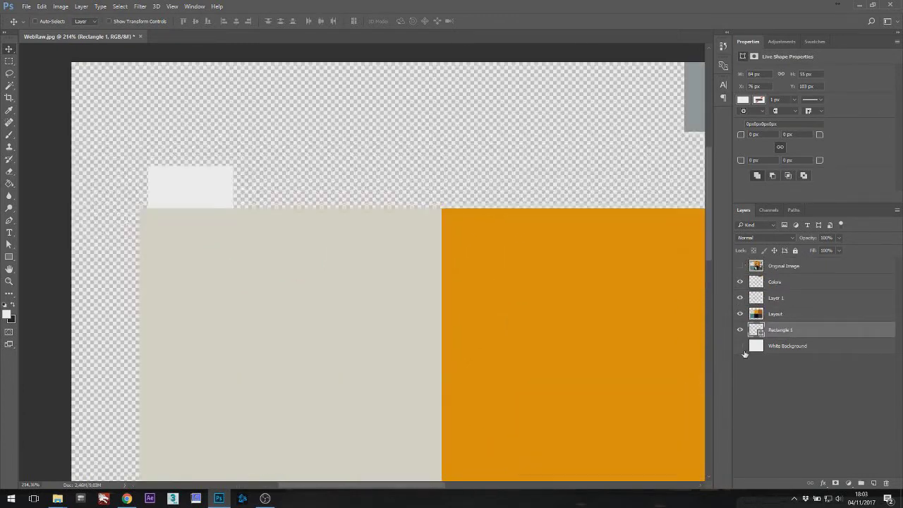
pyautogui.click(740, 266)
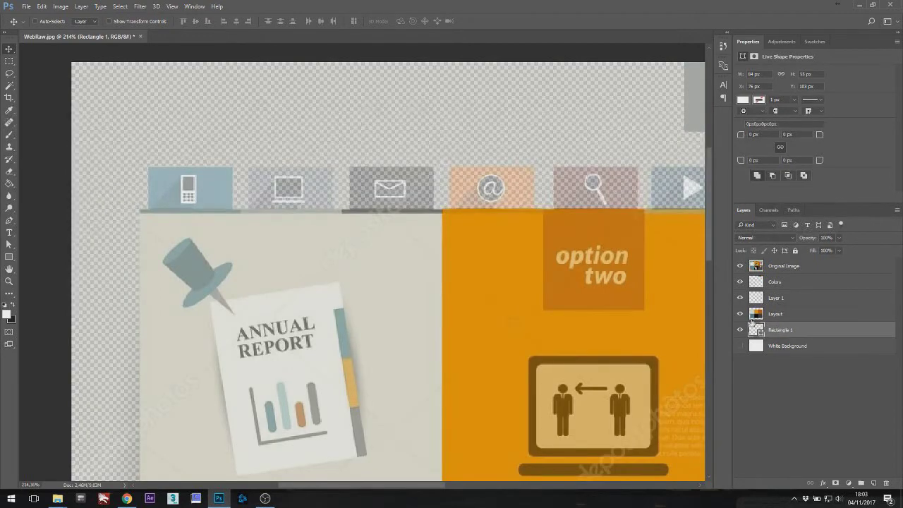
# Duplicate the phone tab's rectangle five times, aligning the copies over the laptop, envelope, @, magnifier and play tabs.
pyautogui.moveTo(226, 194); pyautogui.dragTo(322, 197)
pyautogui.hotkey('ctrl', 'j')
pyautogui.scroll(5, 323, 196)
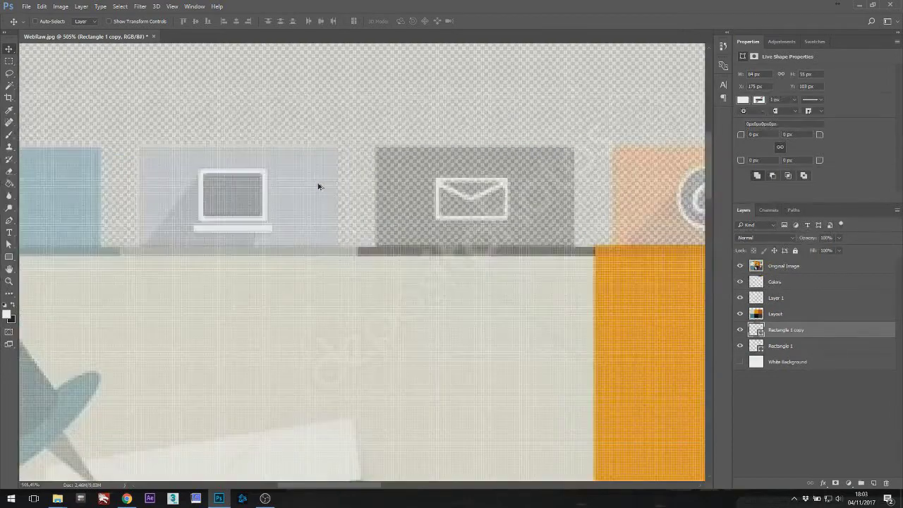
pyautogui.moveTo(201, 190); pyautogui.dragTo(480, 178)
pyautogui.moveTo(535, 194); pyautogui.dragTo(343, 210)
pyautogui.moveTo(244, 197); pyautogui.dragTo(415, 190)
pyautogui.scroll(-6, 415, 189)
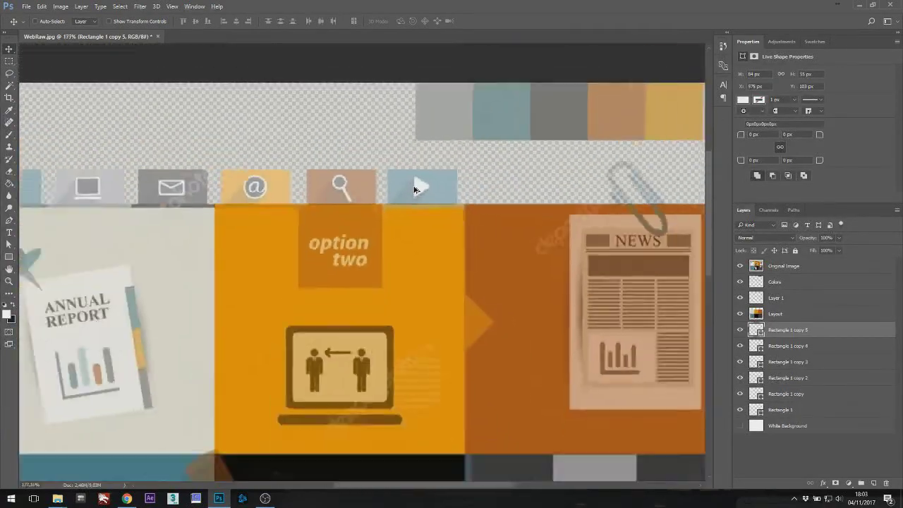
pyautogui.scroll(-1, 415, 189)
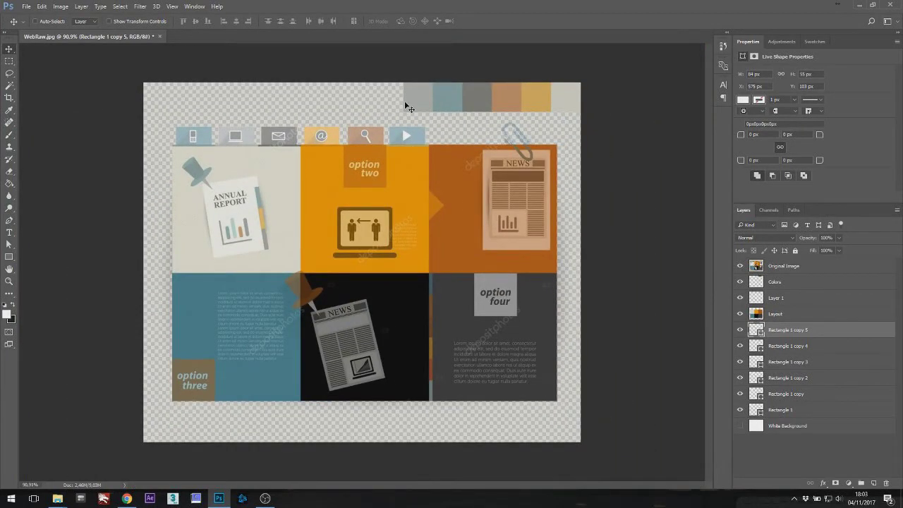
pyautogui.scroll(1, 406, 105)
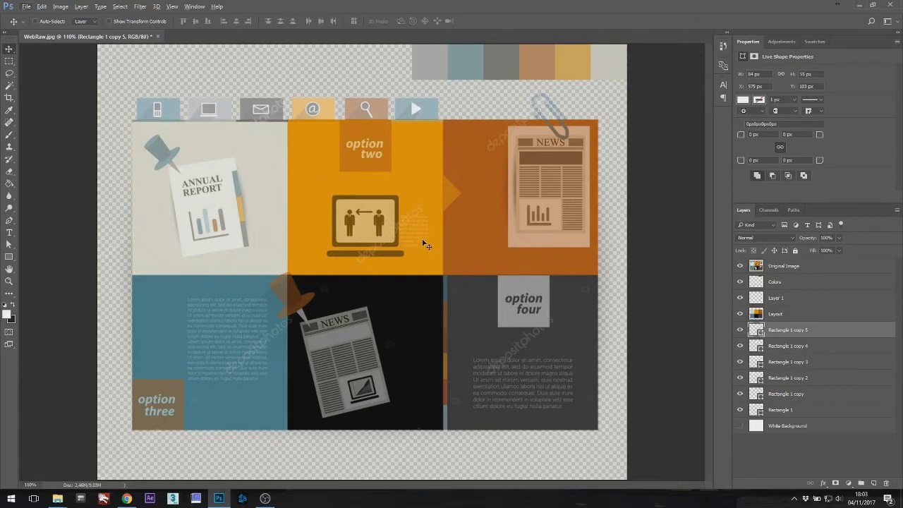
# Move the Original Image layer below the tab rectangles, directly above White Background, and make White Background visible.
pyautogui.click(790, 269)
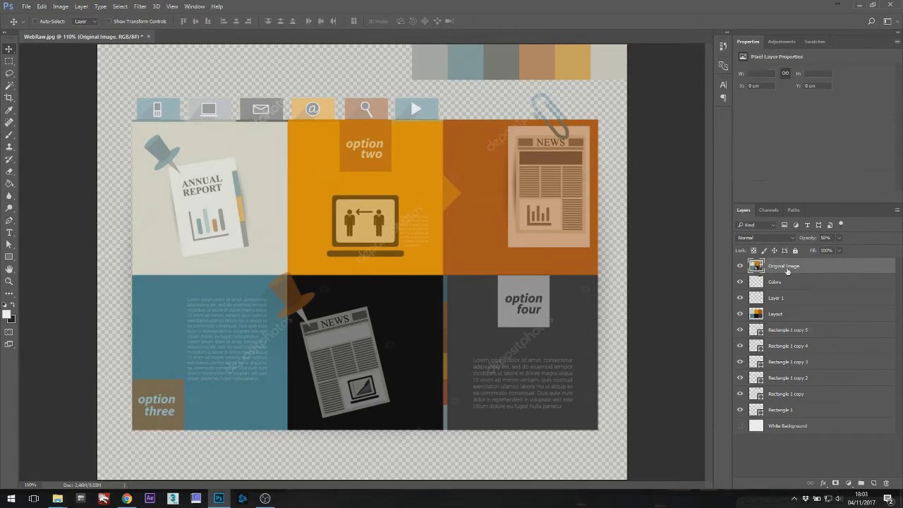
pyautogui.moveTo(783, 269); pyautogui.dragTo(796, 421)
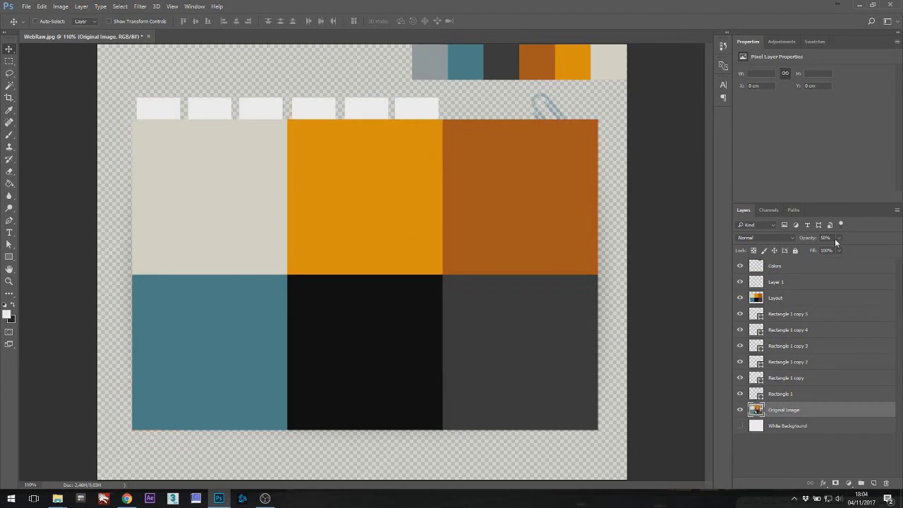
pyautogui.click(740, 426)
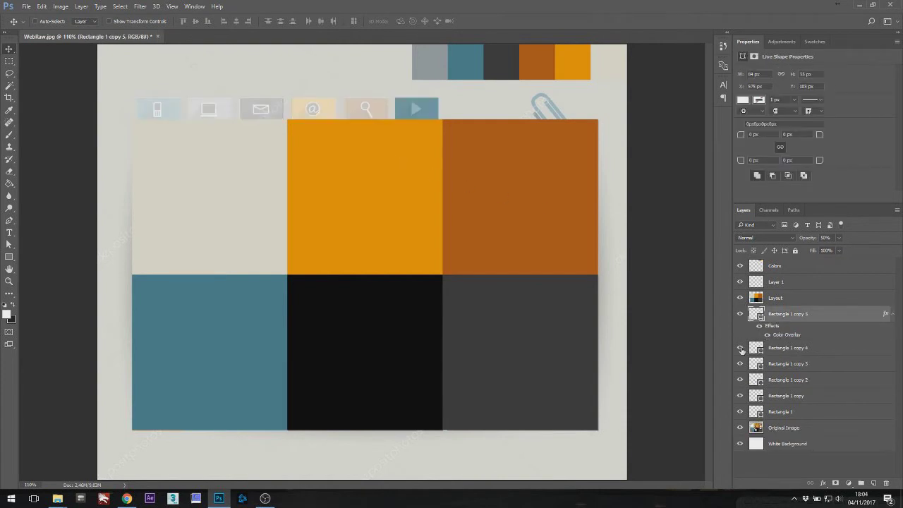
# Add a Color Overlay to the magnifier tab's rectangle, using the rust orange sampled from the palette.
pyautogui.click(787, 348)
pyautogui.rightClick(787, 348)
pyautogui.click(685, 61)
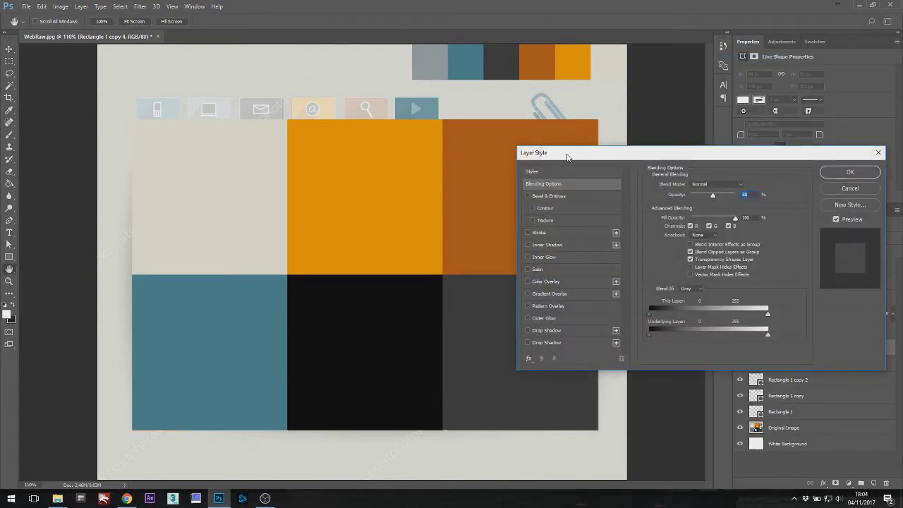
pyautogui.click(527, 281)
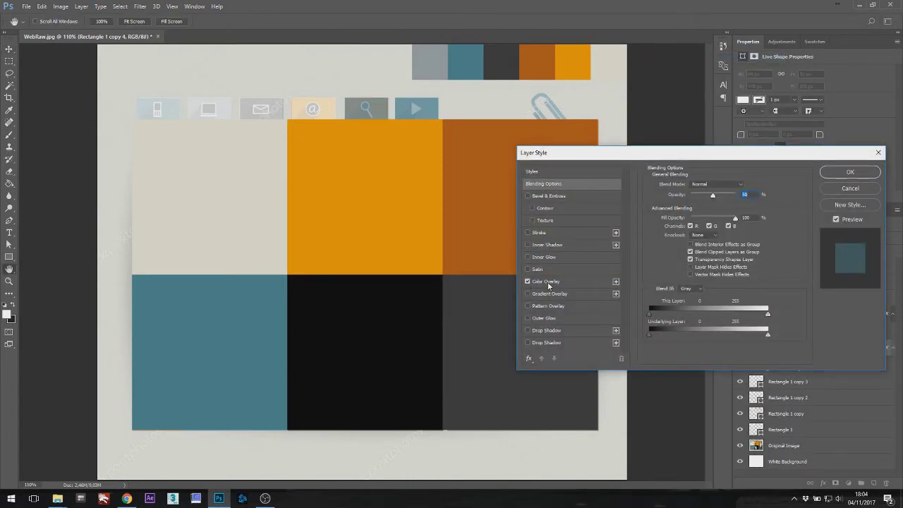
pyautogui.click(548, 282)
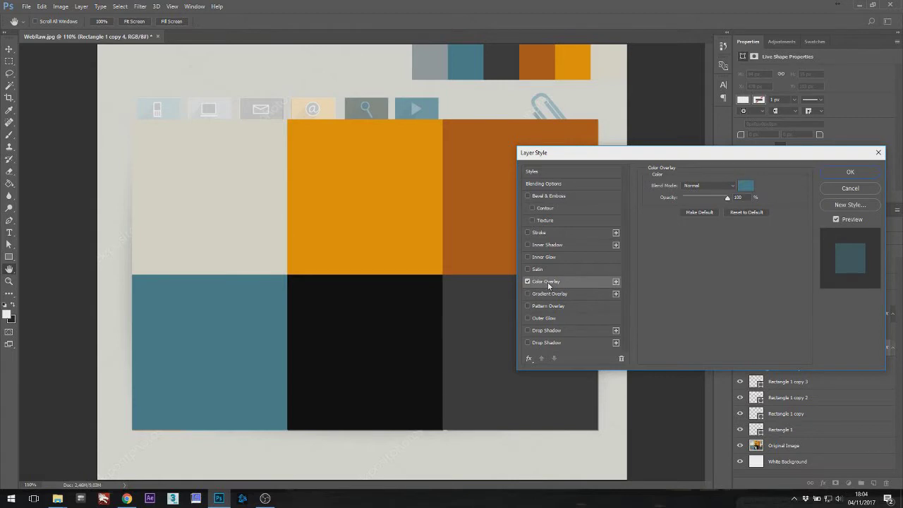
pyautogui.click(749, 186)
pyautogui.click(538, 62)
pyautogui.click(846, 114)
pyautogui.click(842, 171)
# Add a Color Overlay to the @ tab's rectangle in the palette's yellow-orange.
pyautogui.press('v')
pyautogui.doubleClick(847, 397)
pyautogui.click(549, 282)
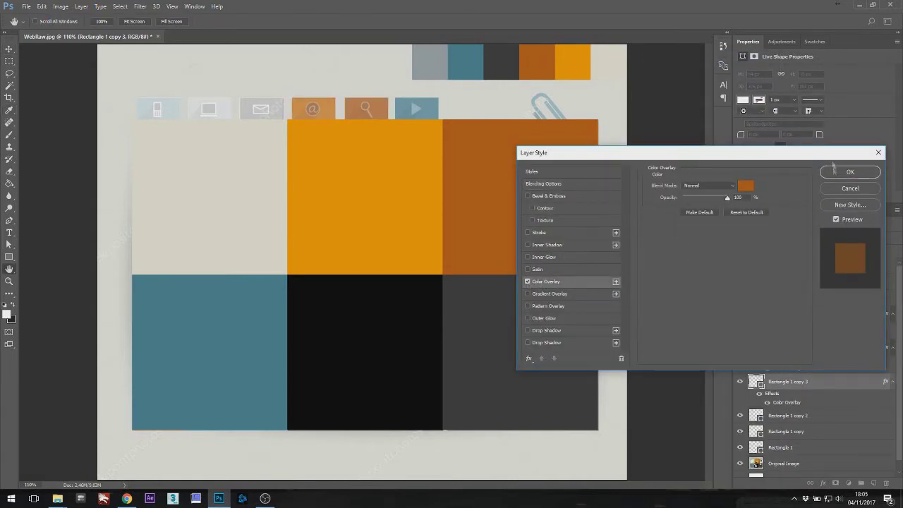
pyautogui.click(847, 171)
# Add a grey Color Overlay to the envelope tab's rectangle.
pyautogui.rightClick(784, 414)
pyautogui.click(692, 56)
pyautogui.click(541, 278)
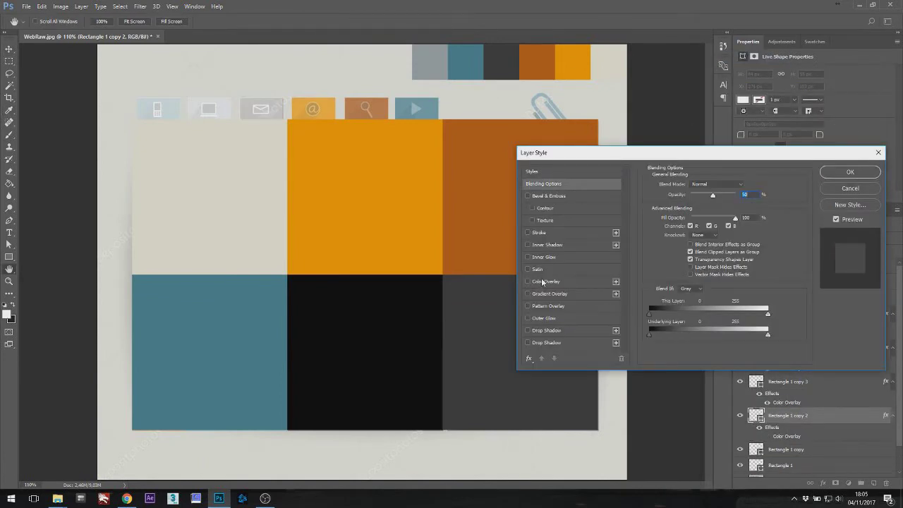
pyautogui.click(746, 185)
pyautogui.click(847, 114)
pyautogui.click(850, 172)
# Add a Color Overlay to the phone tab's rectangle in the palette's teal.
pyautogui.scroll(-2, 811, 424)
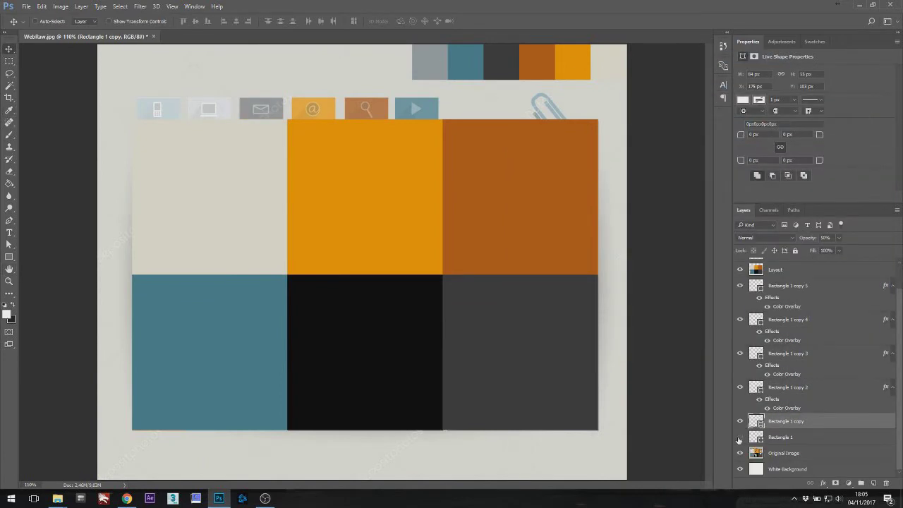
pyautogui.rightClick(783, 437)
pyautogui.click(784, 55)
pyautogui.click(542, 281)
pyautogui.click(746, 186)
pyautogui.click(847, 114)
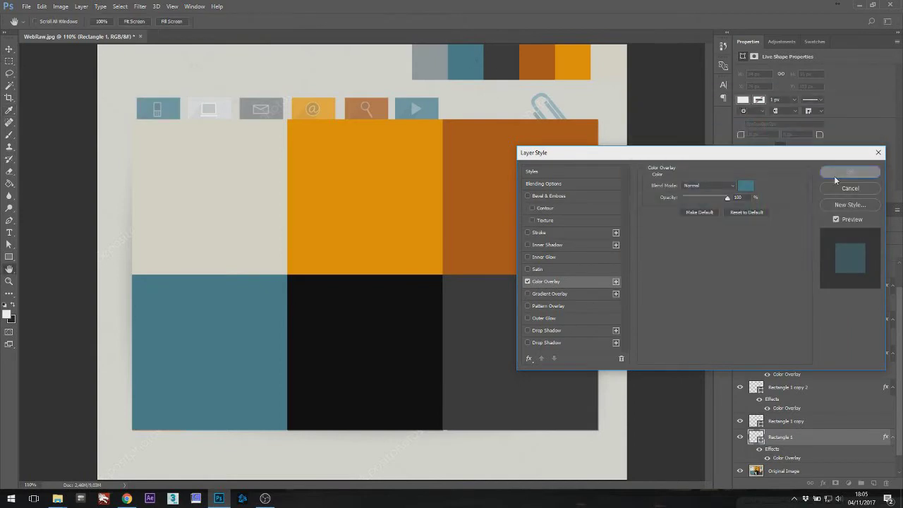
pyautogui.click(850, 171)
# Combine the six tab rectangle layers into a smart object and rasterize it into a single layer.
pyautogui.scroll(2, 792, 416)
pyautogui.scroll(1, 791, 417)
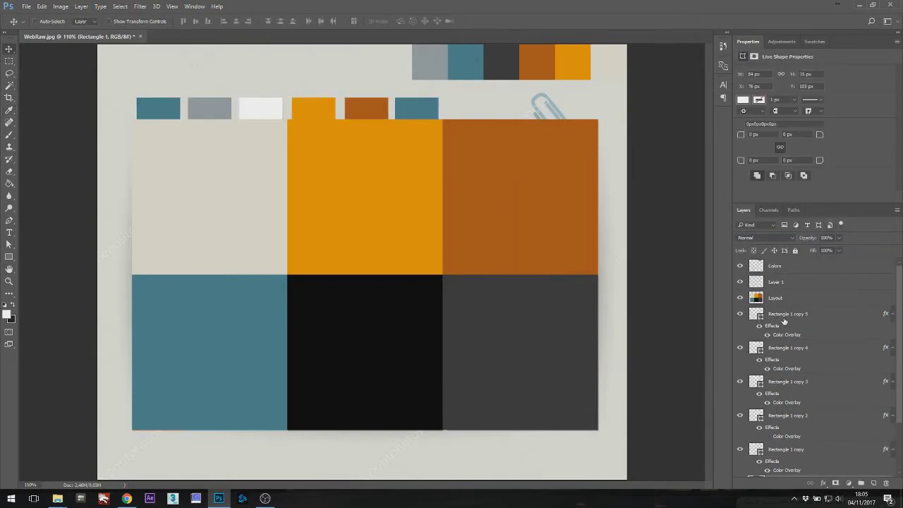
pyautogui.keyDown('shift'); pyautogui.click(785, 315); pyautogui.keyUp('shift')
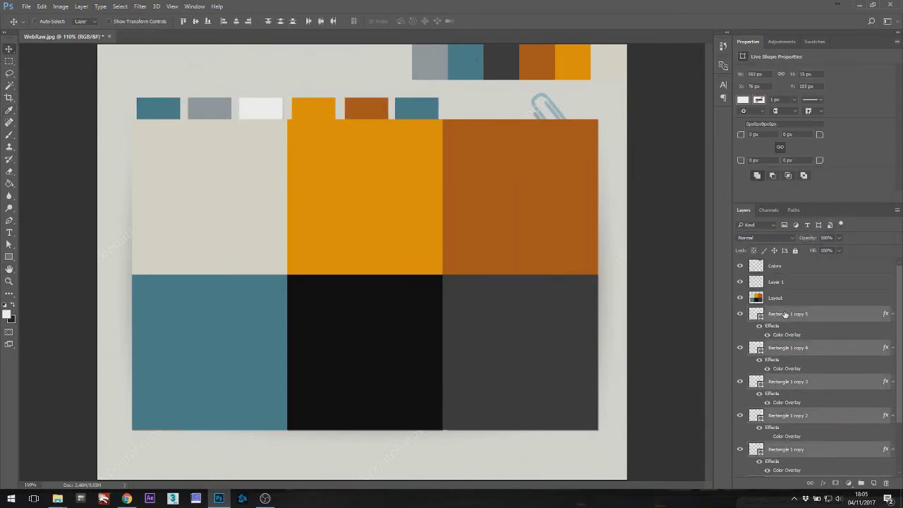
pyautogui.rightClick(785, 314)
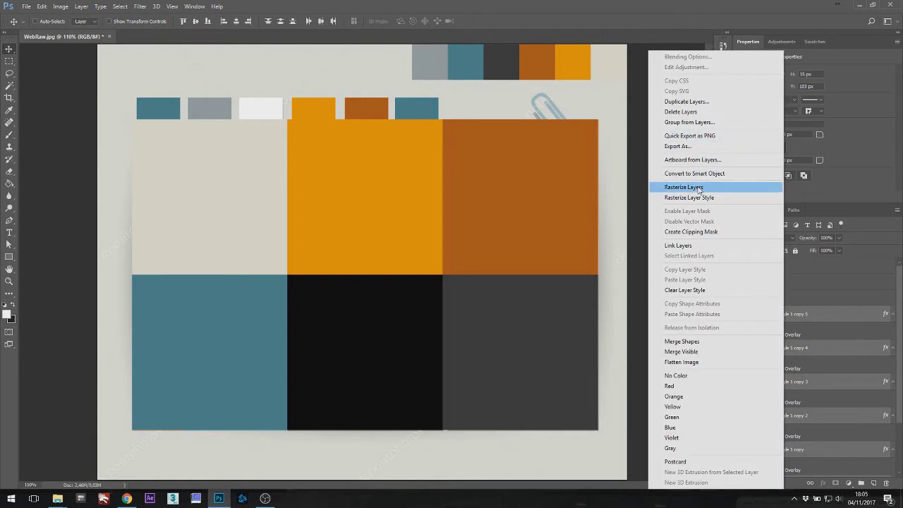
pyautogui.click(698, 177)
pyautogui.rightClick(785, 315)
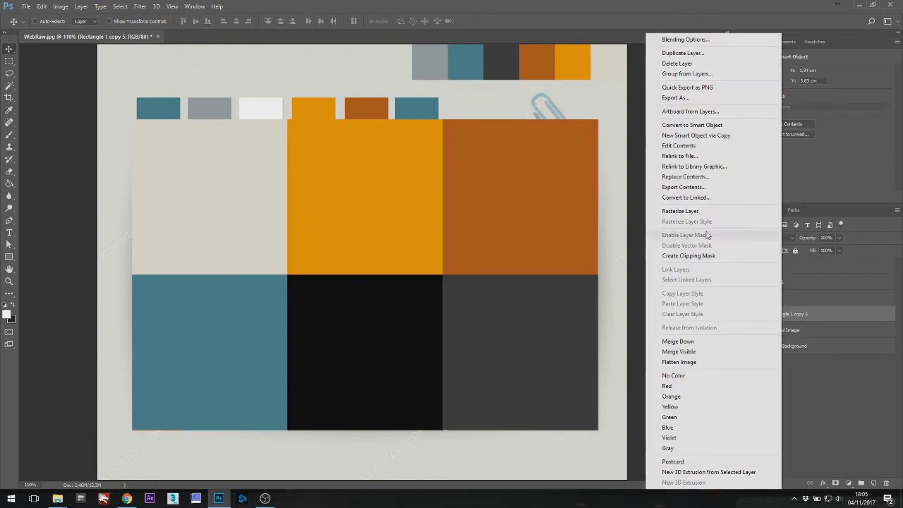
pyautogui.click(694, 211)
# Toggle the combined tab layer's visibility to compare it with the original, and move Original Image to the top of the layer stack.
pyautogui.click(740, 314)
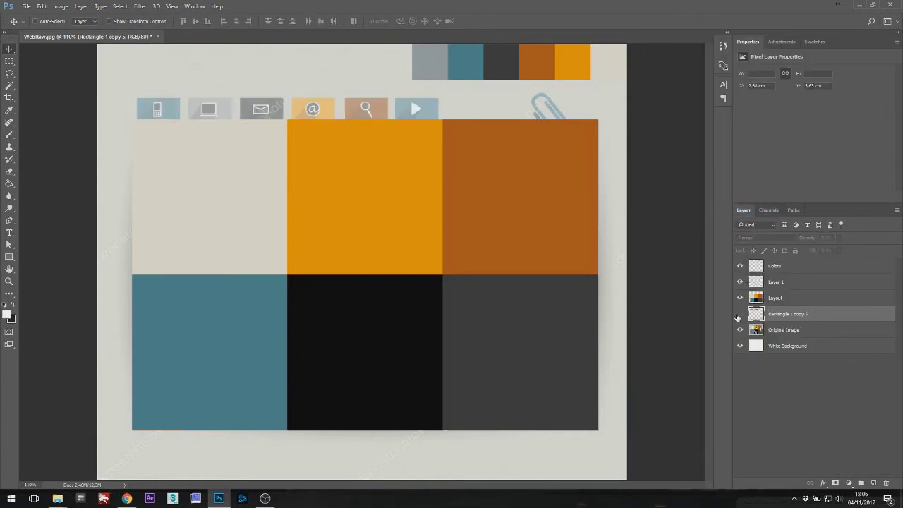
pyautogui.click(740, 314)
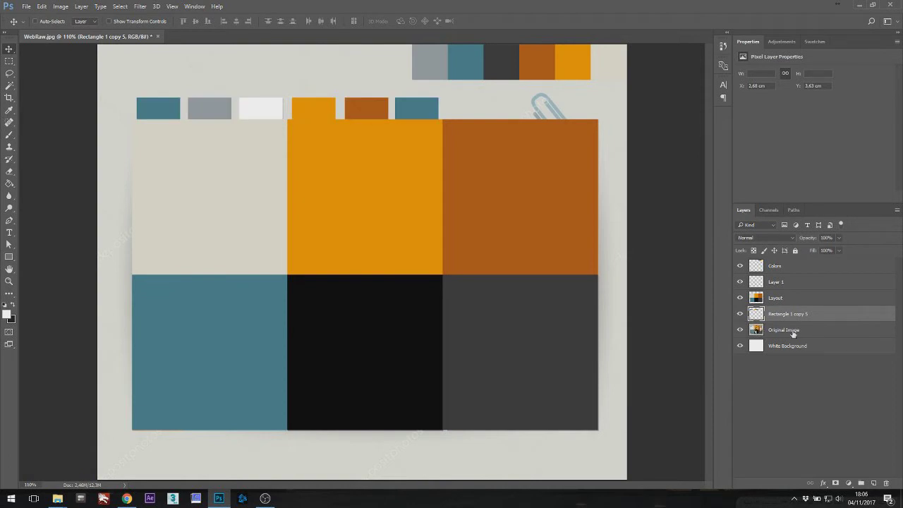
pyautogui.moveTo(789, 333); pyautogui.dragTo(782, 266)
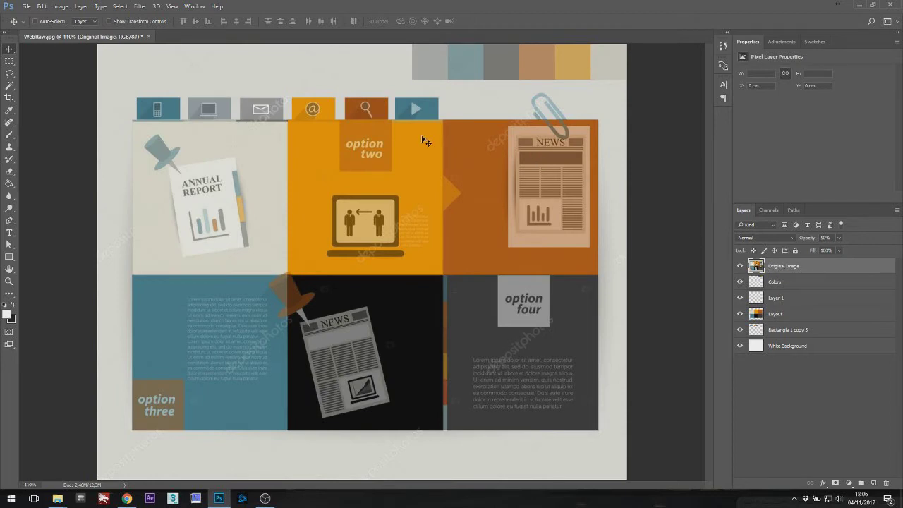
# Draw a rectangular marquee selection around the laptop icon on the second tab.
pyautogui.click(10, 61)
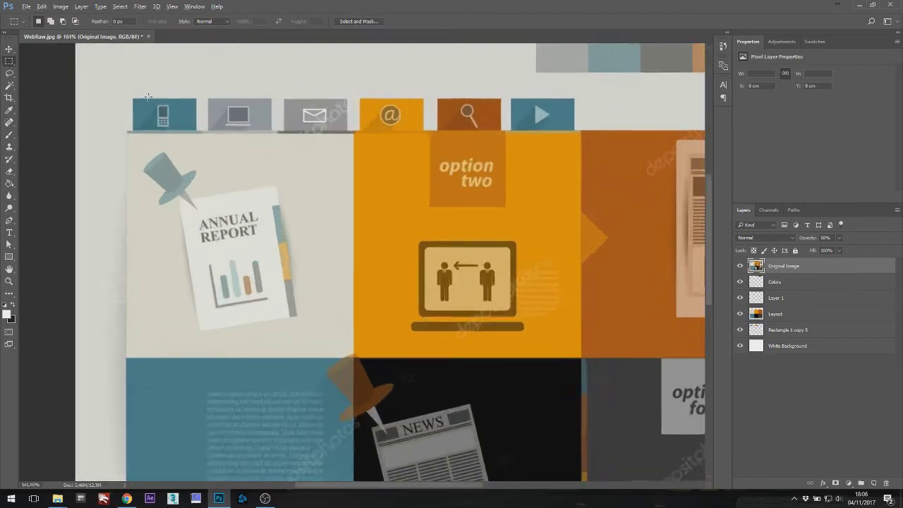
pyautogui.scroll(3, 144, 95)
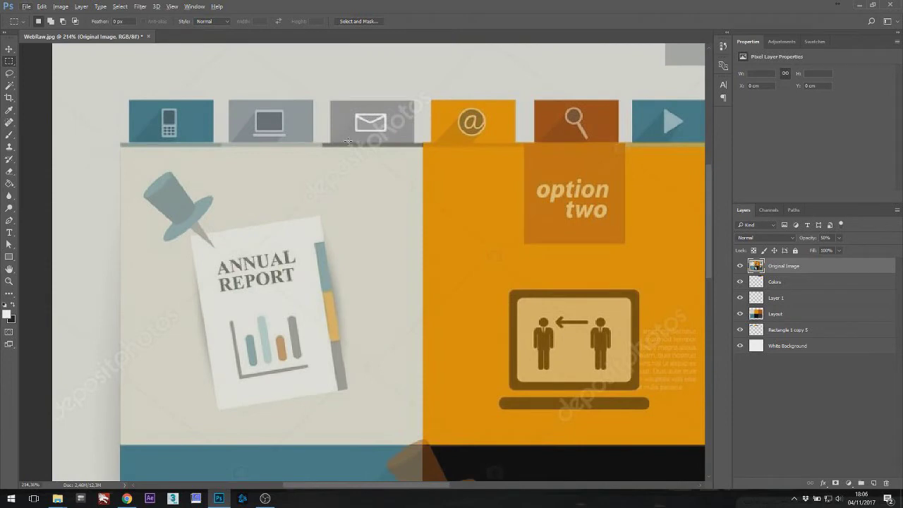
pyautogui.scroll(3, 171, 120)
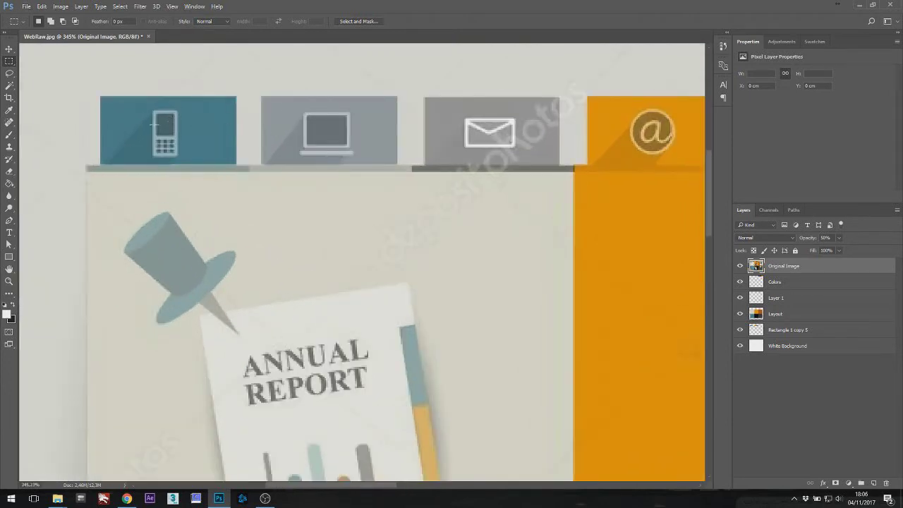
pyautogui.moveTo(300, 110); pyautogui.dragTo(354, 161)
pyautogui.scroll(2, 132, 111)
pyautogui.scroll(-3, 148, 109)
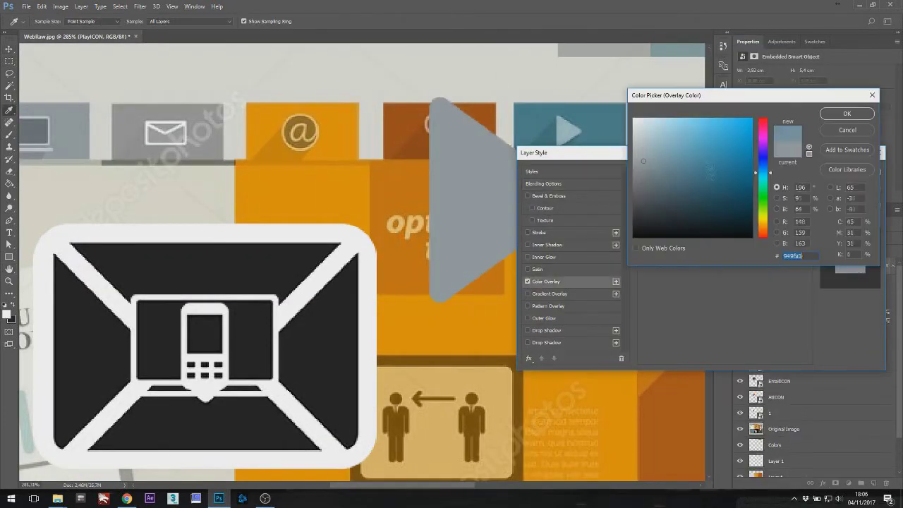
# Set the PlayICON layer's Color Overlay to white (ffffff) and convert the layer to a smart object.
pyautogui.write('ffffff')
pyautogui.click(847, 114)
pyautogui.click(851, 173)
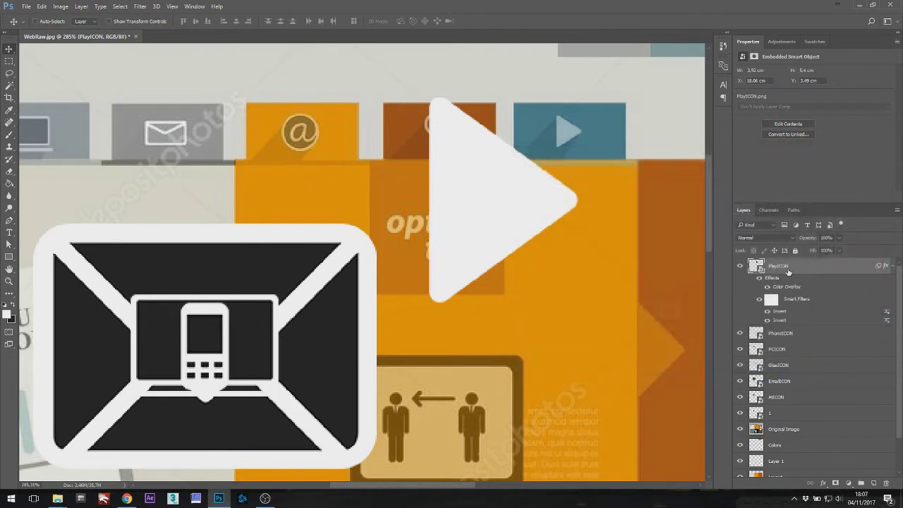
pyautogui.rightClick(789, 268)
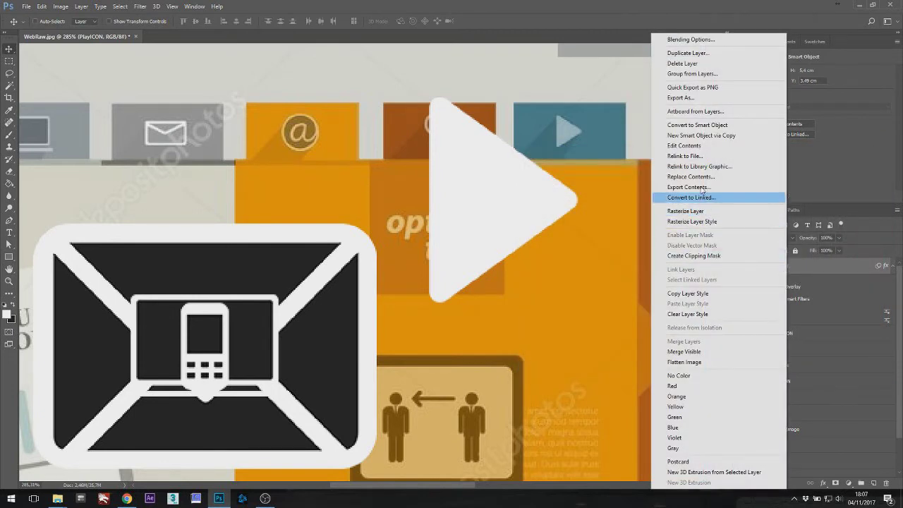
pyautogui.click(710, 175)
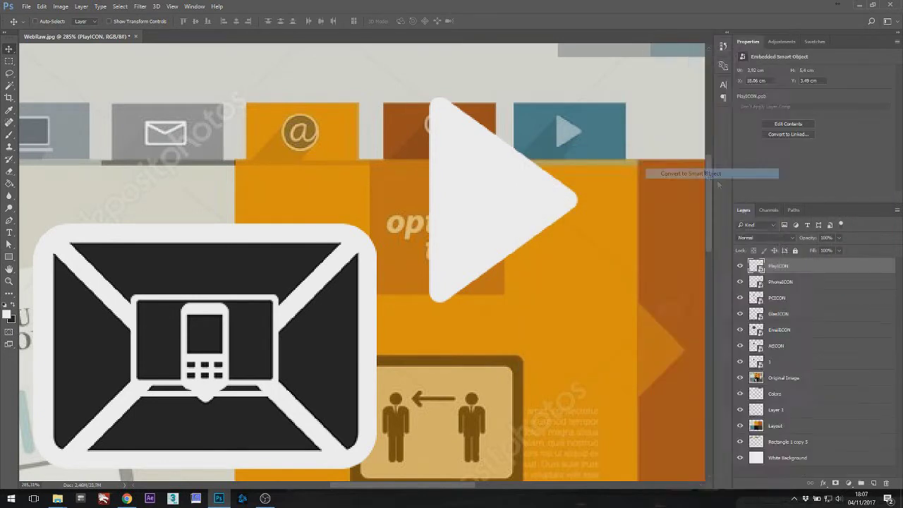
# Scale down the white play icon and place it over the play symbol on the last teal tab.
pyautogui.hotkey('ctrl', 't')
pyautogui.moveTo(579, 97); pyautogui.dragTo(476, 218)
pyautogui.moveTo(450, 260); pyautogui.dragTo(564, 136)
pyautogui.press('Return')
# Scale down the PhoneICON layer and position it over the phone symbol on the first teal tab.
pyautogui.click(779, 279)
pyautogui.hotkey('ctrl', 't')
pyautogui.moveTo(205, 338); pyautogui.dragTo(441, 327)
pyautogui.moveTo(441, 332); pyautogui.dragTo(147, 95)
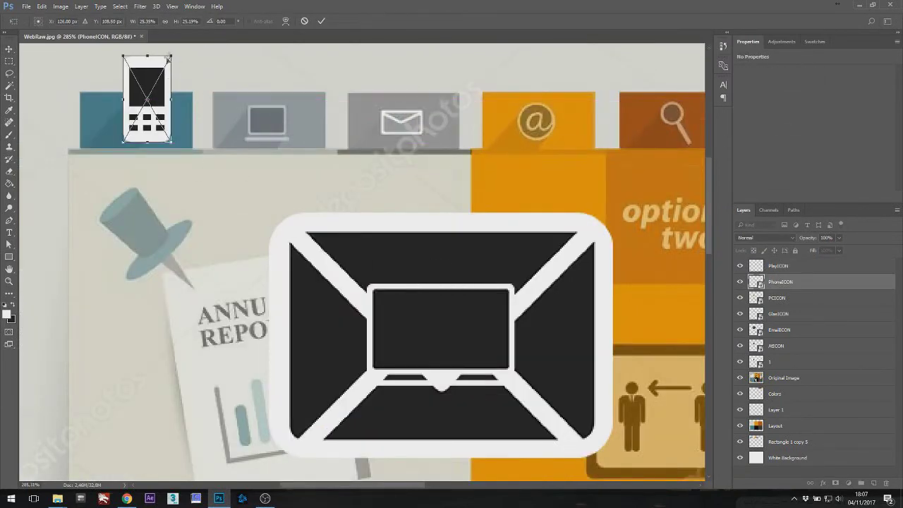
pyautogui.moveTo(170, 56); pyautogui.dragTo(145, 104)
pyautogui.press('Return')
# Scale down the PCICON layer and position it over the laptop symbol on the grey second tab.
pyautogui.click(777, 298)
pyautogui.hotkey('ctrl', 't')
pyautogui.moveTo(459, 329); pyautogui.dragTo(328, 121)
pyautogui.moveTo(395, 214); pyautogui.dragTo(286, 103)
pyautogui.moveTo(271, 83); pyautogui.dragTo(298, 148)
pyautogui.press('Return')
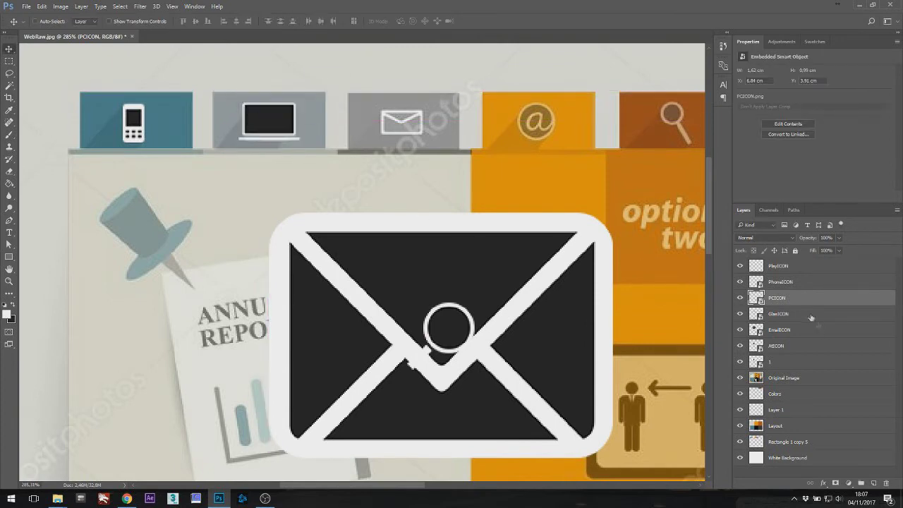
# Fit the GlasICON layer over the magnifier symbol on the rust-coloured tab.
pyautogui.click(812, 314)
pyautogui.hotkey('ctrl', 't')
pyautogui.moveTo(449, 328); pyautogui.dragTo(666, 117)
pyautogui.rightClick(683, 121)
pyautogui.press('Return')
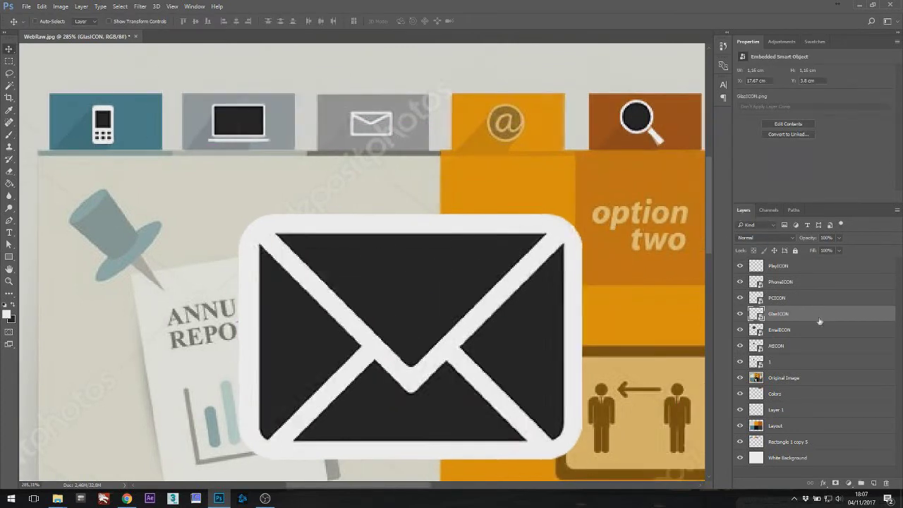
# Scale down the EmailICON layer and position it over the envelope symbol on the third tab.
pyautogui.click(779, 330)
pyautogui.hotkey('ctrl', 't')
pyautogui.moveTo(411, 332); pyautogui.dragTo(310, 145)
pyautogui.scroll(2, 389, 141)
pyautogui.moveTo(448, 76); pyautogui.dragTo(372, 155)
pyautogui.moveTo(394, 139); pyautogui.dragTo(400, 143)
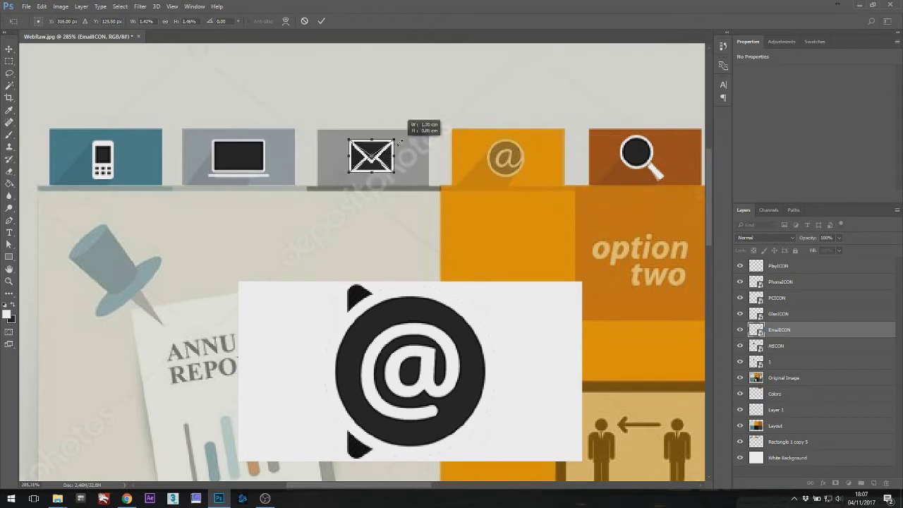
pyautogui.press('Return')
# Scale down the @ icon layer and position it over the @ symbol on the yellow-orange tab.
pyautogui.click(776, 346)
pyautogui.hotkey('ctrl', 't')
pyautogui.moveTo(410, 367); pyautogui.dragTo(462, 204)
pyautogui.moveTo(374, 292); pyautogui.dragTo(520, 136)
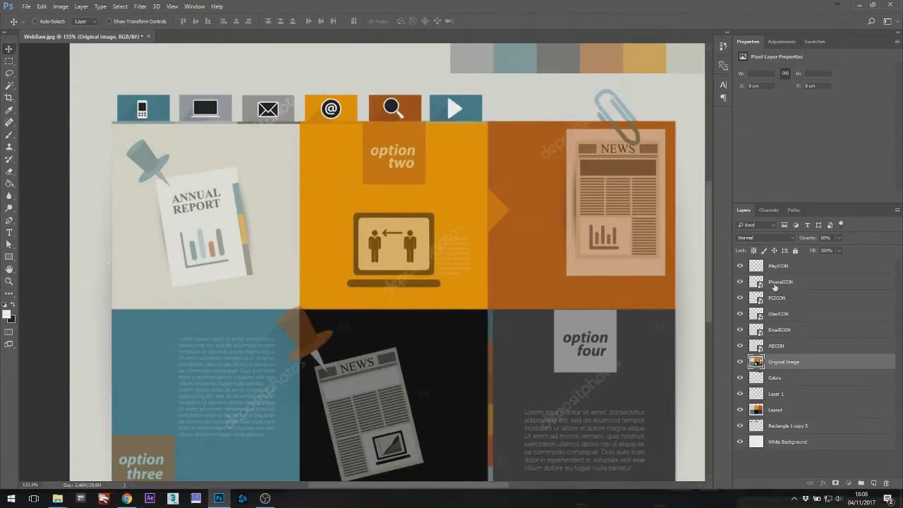
# Create a new layer group directly above the PhoneICON layer and name it Icons.
pyautogui.click(775, 283)
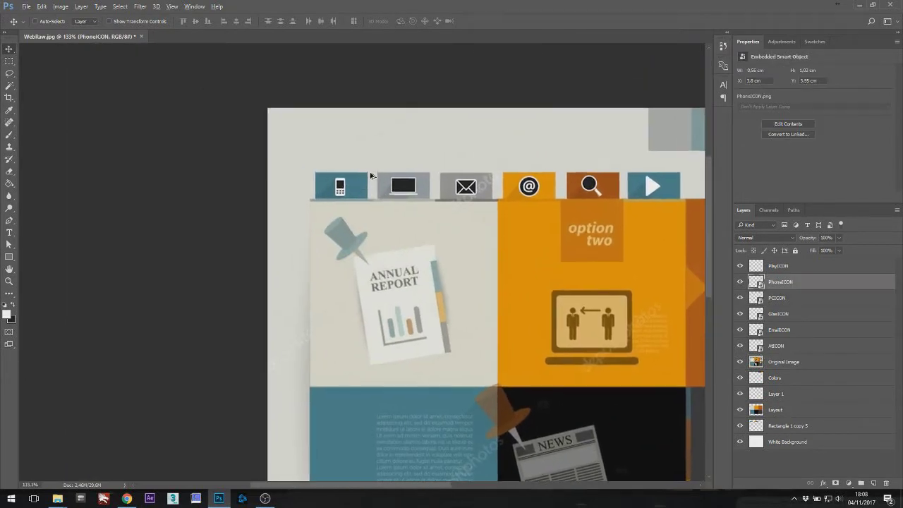
pyautogui.scroll(3, 371, 175)
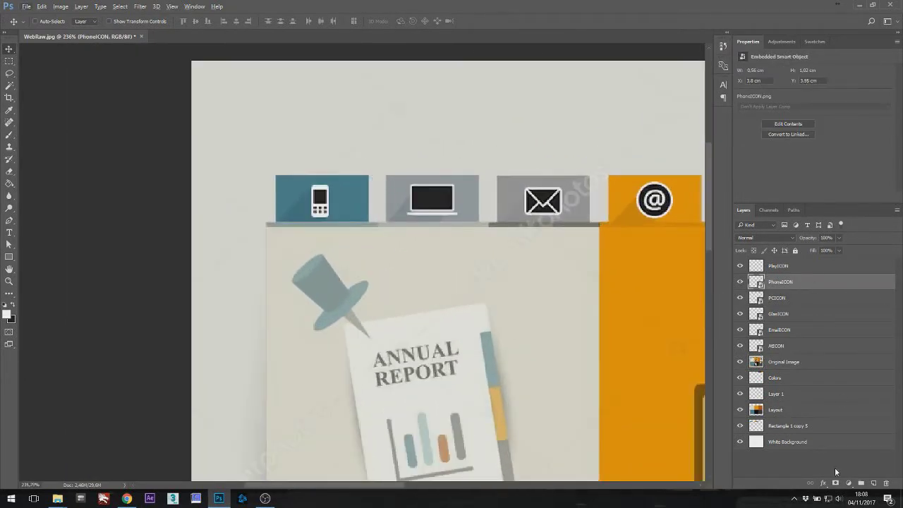
pyautogui.click(861, 483)
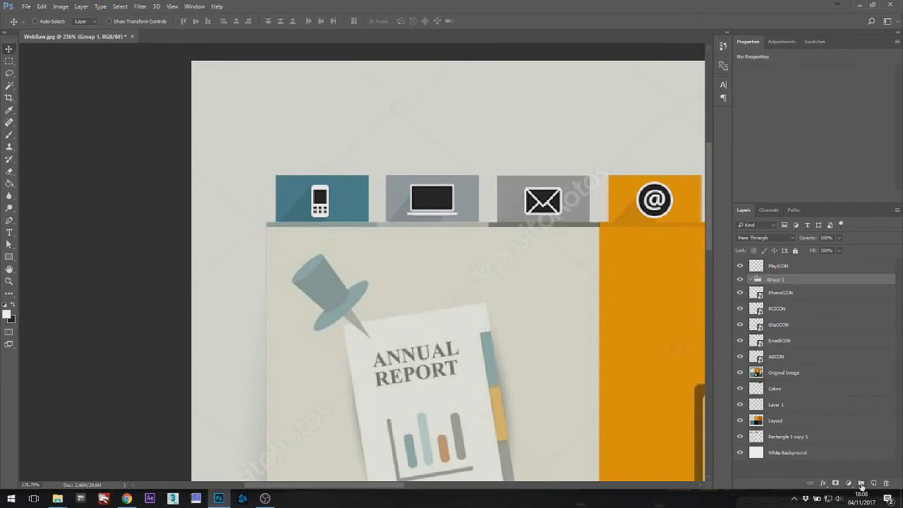
pyautogui.doubleClick(775, 279)
pyautogui.write('Icons')
pyautogui.press('Return')
# Move all the icon layers, from PhoneICON to the @ icon plus PlayICON, into the Icons group and collapse it.
pyautogui.click(776, 295)
pyautogui.keyDown('shift'); pyautogui.click(774, 359); pyautogui.keyUp('shift')
pyautogui.moveTo(775, 359); pyautogui.dragTo(775, 282)
pyautogui.click(740, 280)
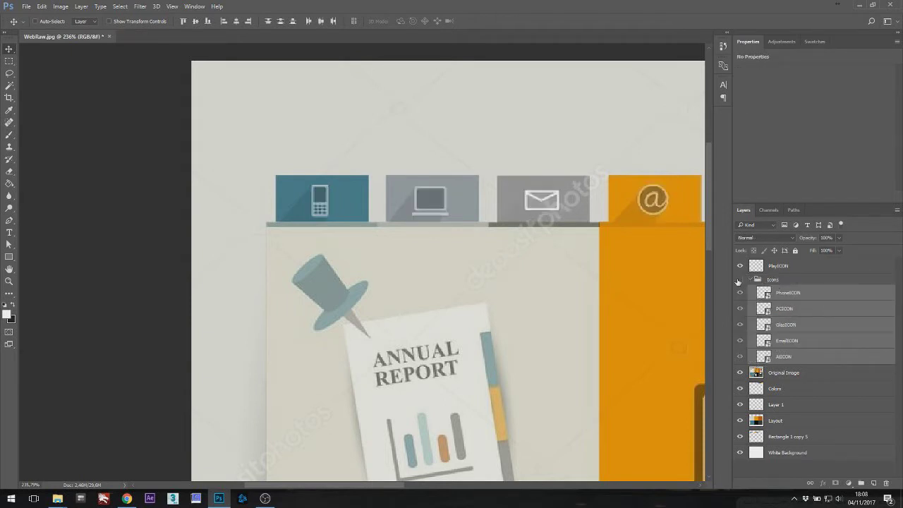
pyautogui.click(740, 280)
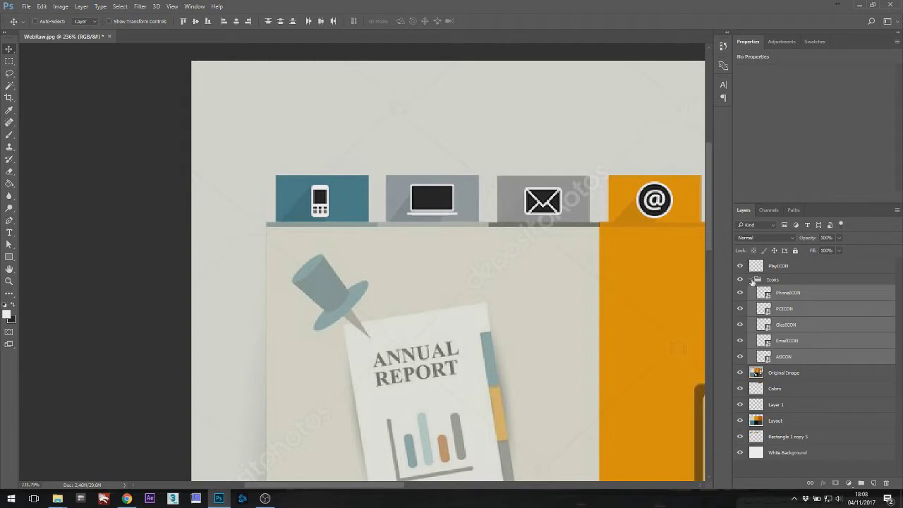
pyautogui.moveTo(772, 265); pyautogui.dragTo(780, 292)
pyautogui.click(751, 263)
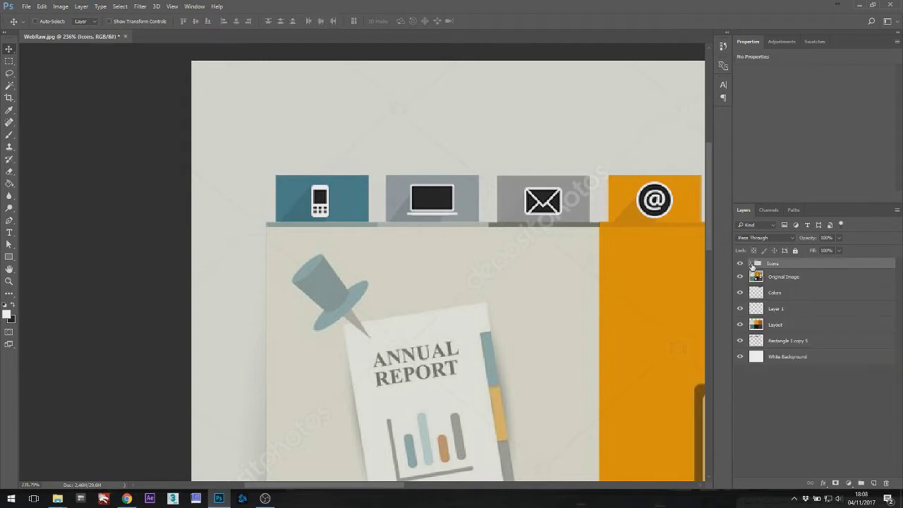
# Raise the Original Image layer's opacity to 100%.
pyautogui.scroll(3, 282, 201)
pyautogui.scroll(-1, 360, 196)
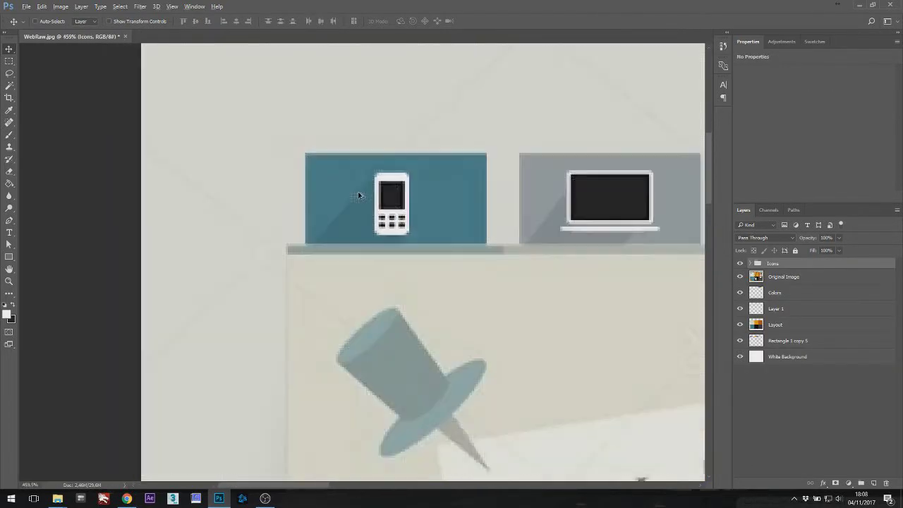
pyautogui.click(784, 325)
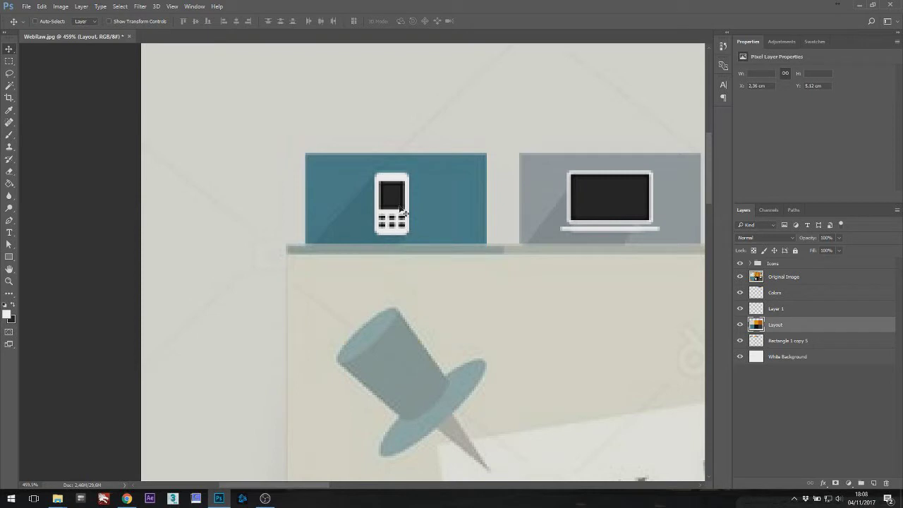
pyautogui.click(784, 277)
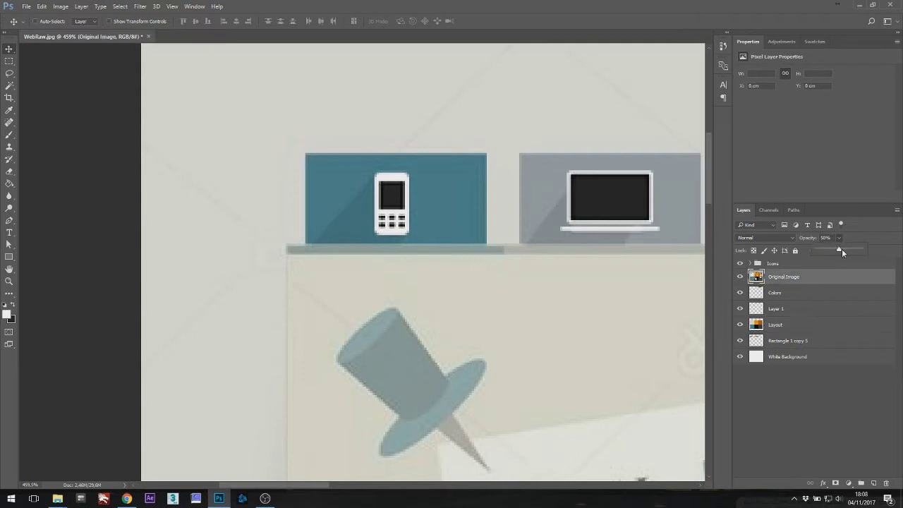
pyautogui.moveTo(843, 252); pyautogui.dragTo(871, 253)
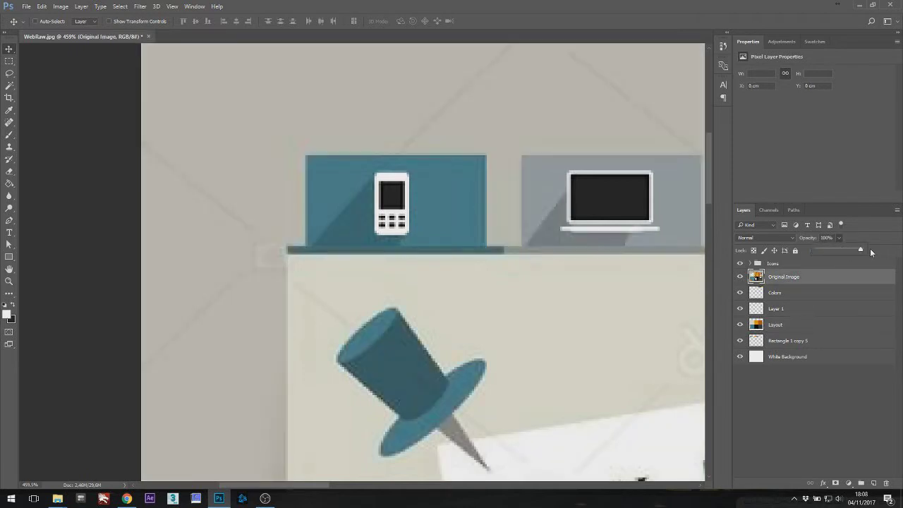
# Trace the phone icon's slanted shadow on the teal tab as a closed Pen shape about 49 by 37 px.
pyautogui.scroll(-2, 354, 222)
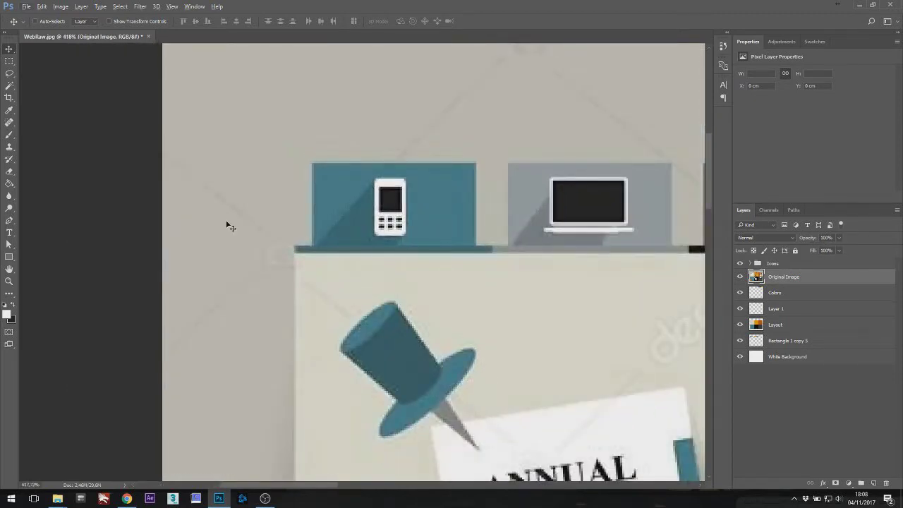
pyautogui.scroll(2, 415, 225)
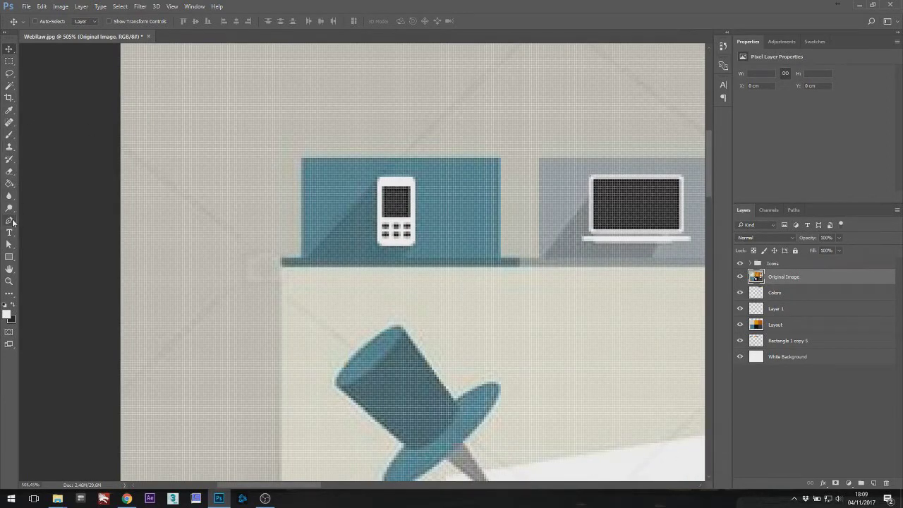
pyautogui.click(9, 221)
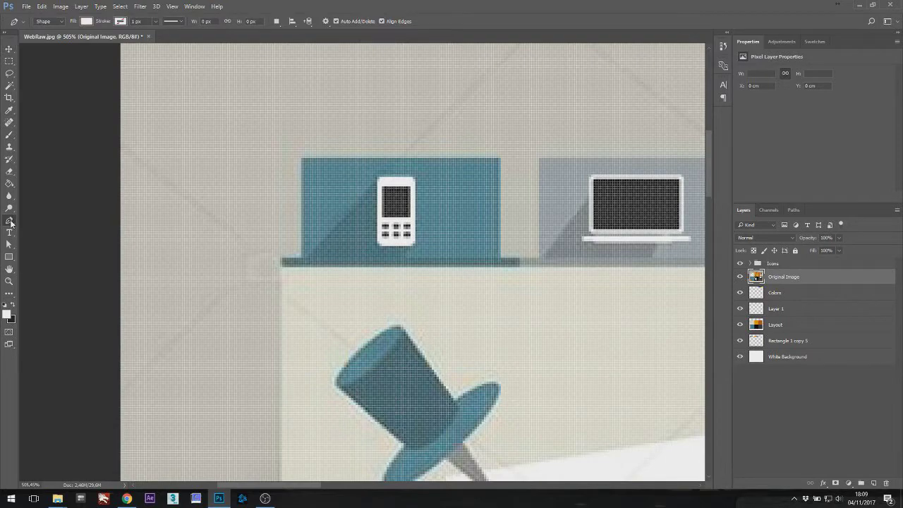
pyautogui.scroll(2, 381, 185)
pyautogui.click(380, 180)
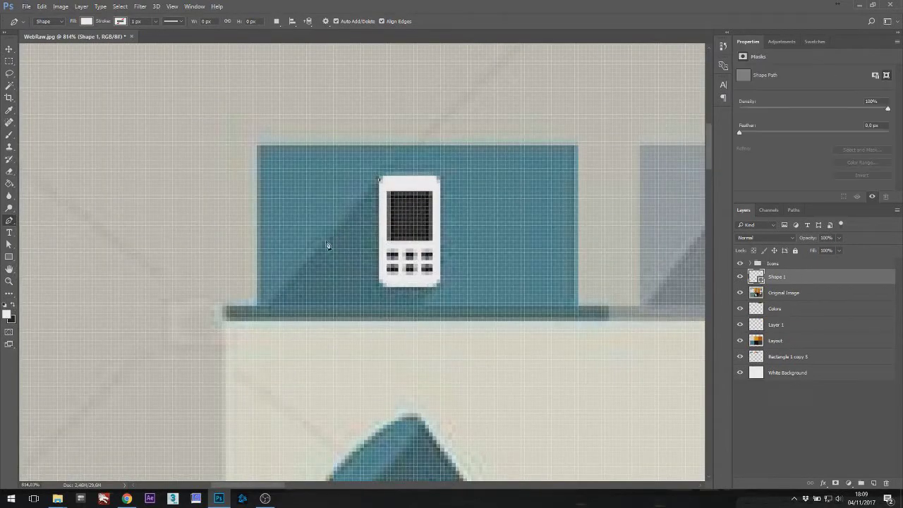
pyautogui.click(254, 321)
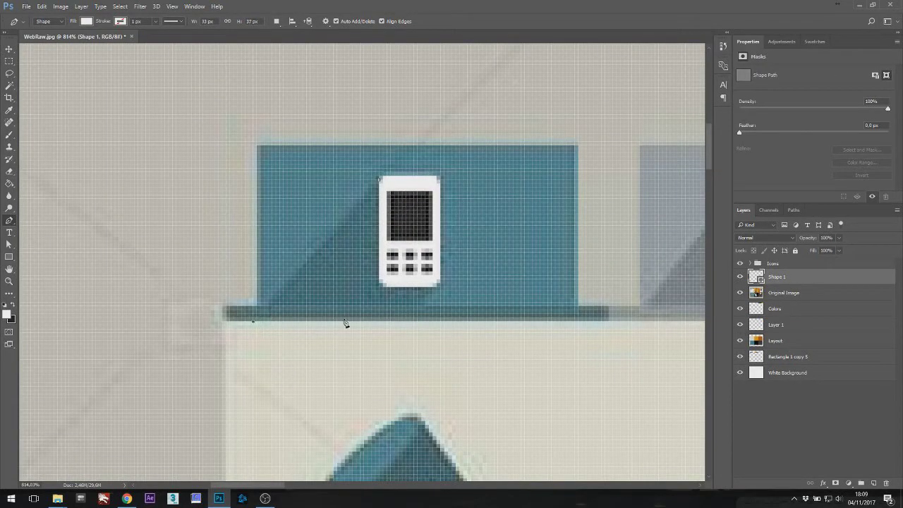
pyautogui.click(406, 322)
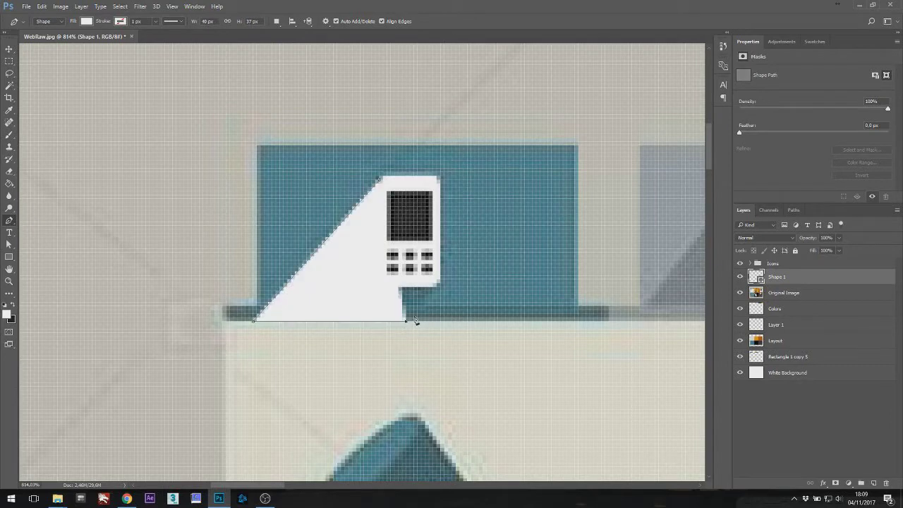
pyautogui.click(440, 285)
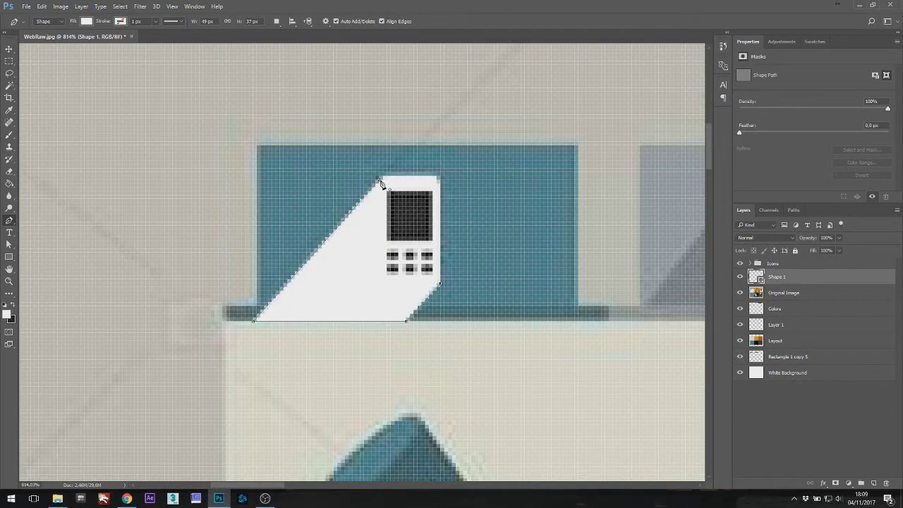
pyautogui.click(421, 199)
pyautogui.click(390, 181)
# Turn the shadow shape's path into a new anti-aliased selection with a feather radius of 0 pixels.
pyautogui.click(9, 245)
pyautogui.moveTo(170, 123); pyautogui.dragTo(472, 345)
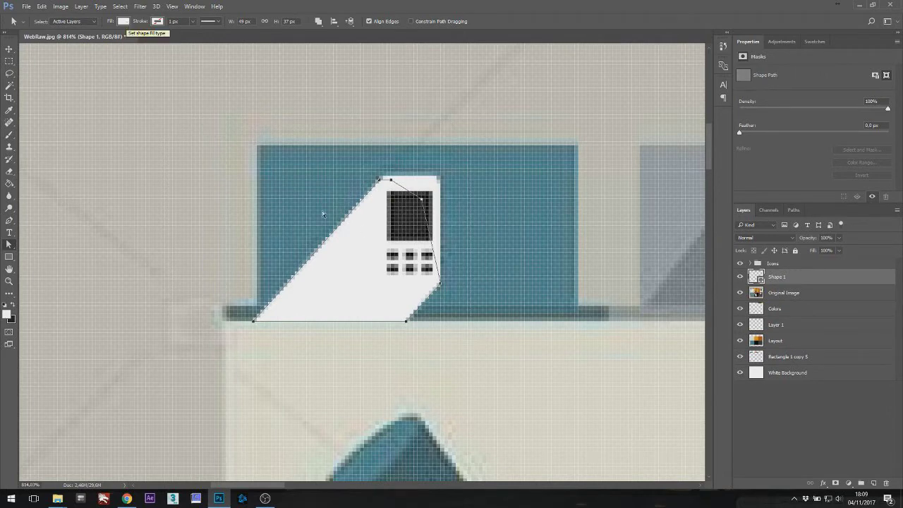
pyautogui.rightClick(357, 251)
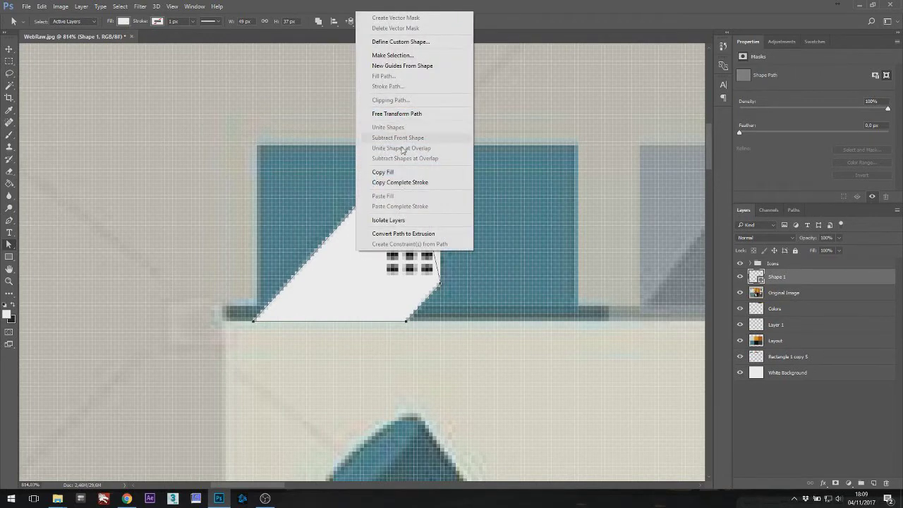
pyautogui.click(796, 210)
pyautogui.click(794, 210)
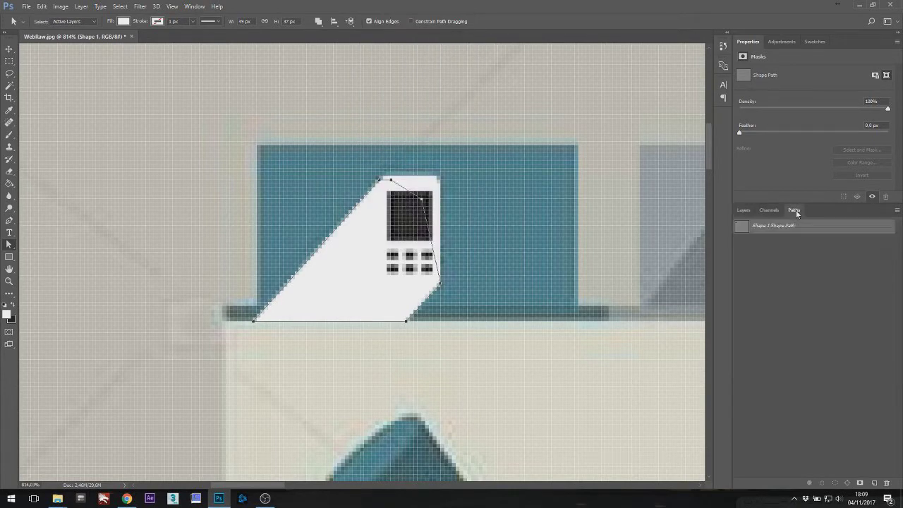
pyautogui.rightClick(785, 224)
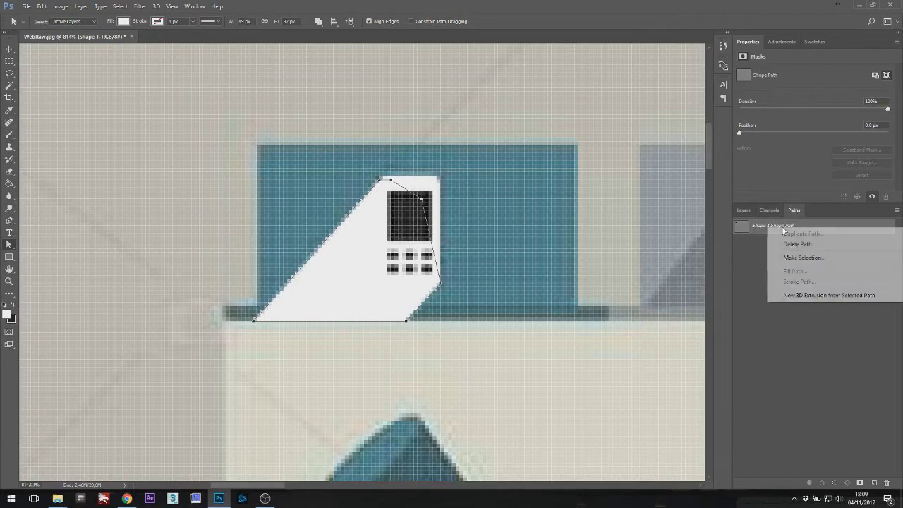
pyautogui.click(797, 260)
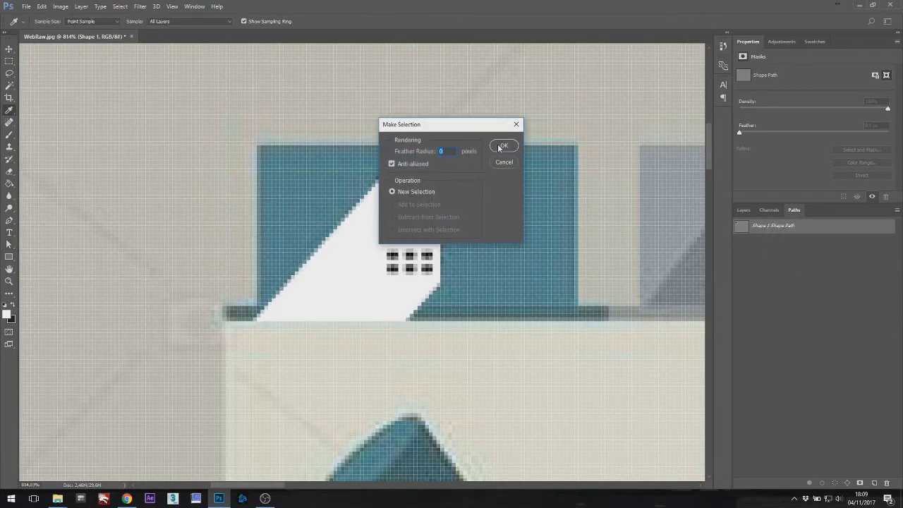
pyautogui.click(499, 147)
pyautogui.click(746, 214)
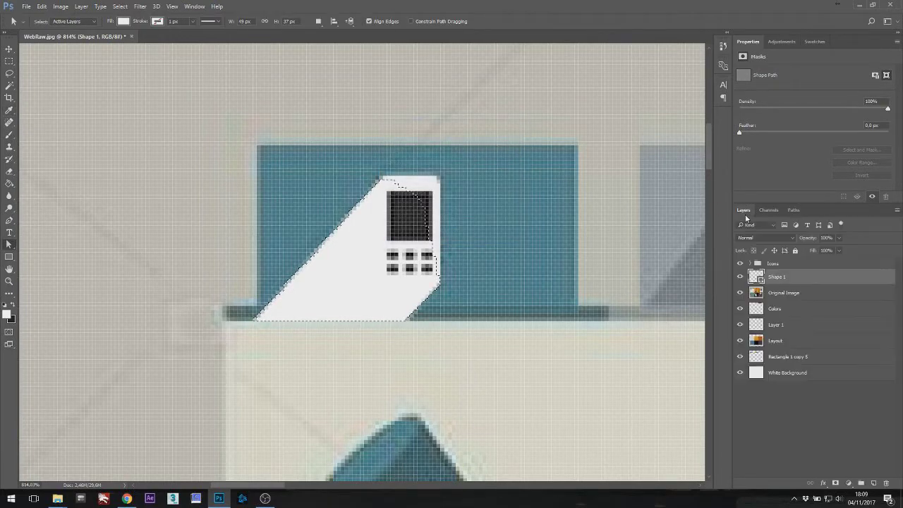
# Add a new layer above the hidden shadow shape and set the foreground colour to #376670, sampled from the original phone shadow.
pyautogui.click(874, 484)
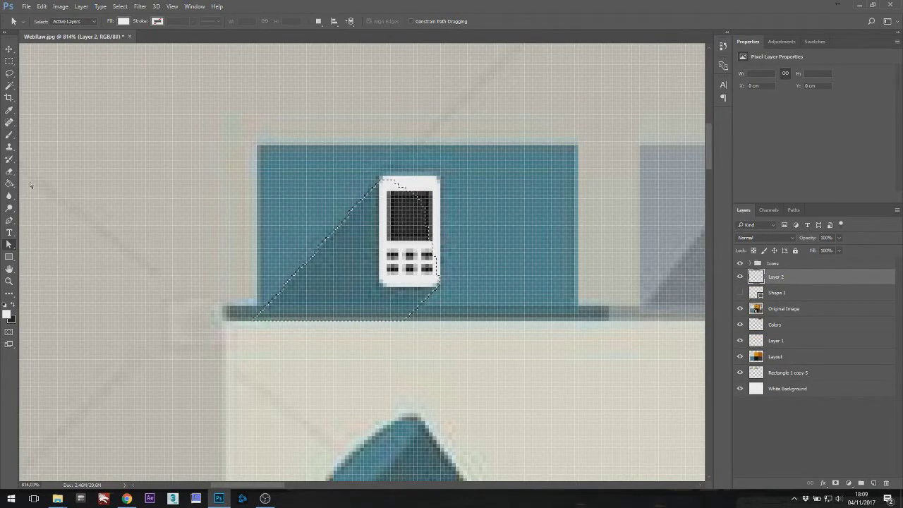
pyautogui.press('i')
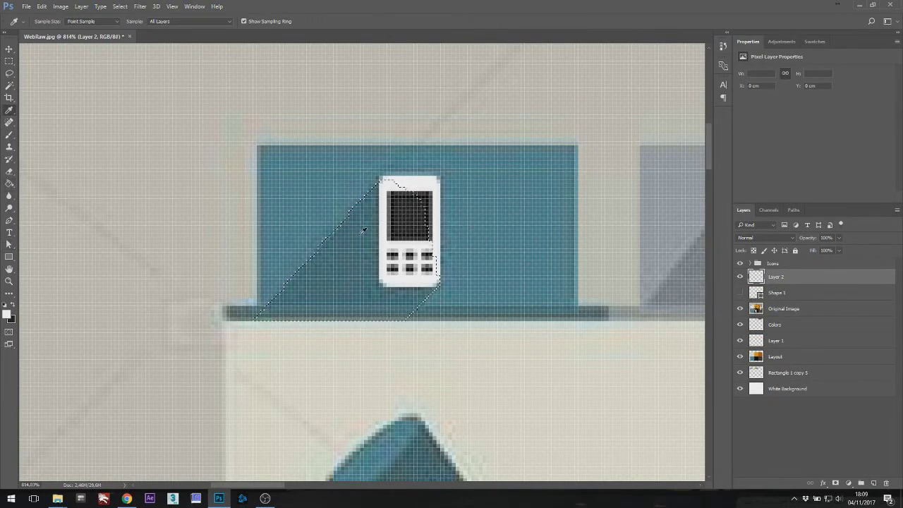
pyautogui.moveTo(357, 236); pyautogui.dragTo(347, 268)
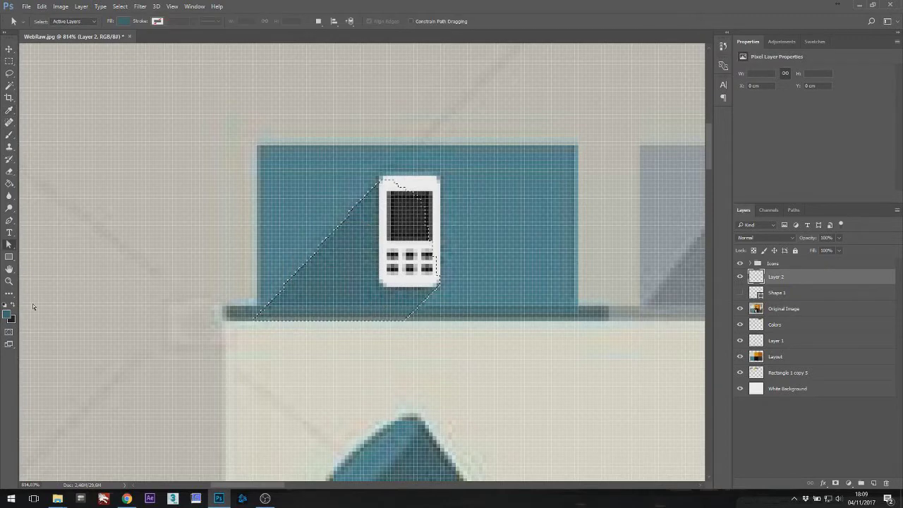
pyautogui.click(6, 313)
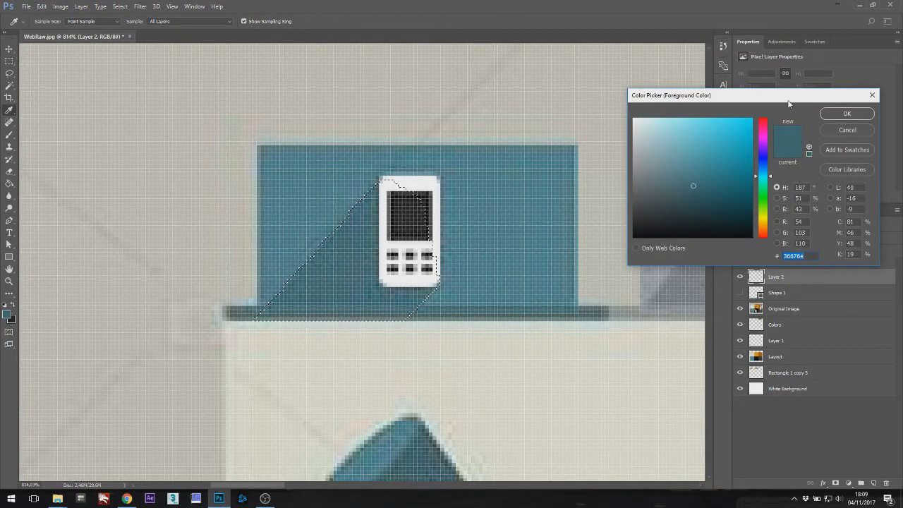
pyautogui.moveTo(782, 97); pyautogui.dragTo(756, 97)
pyautogui.click(356, 241)
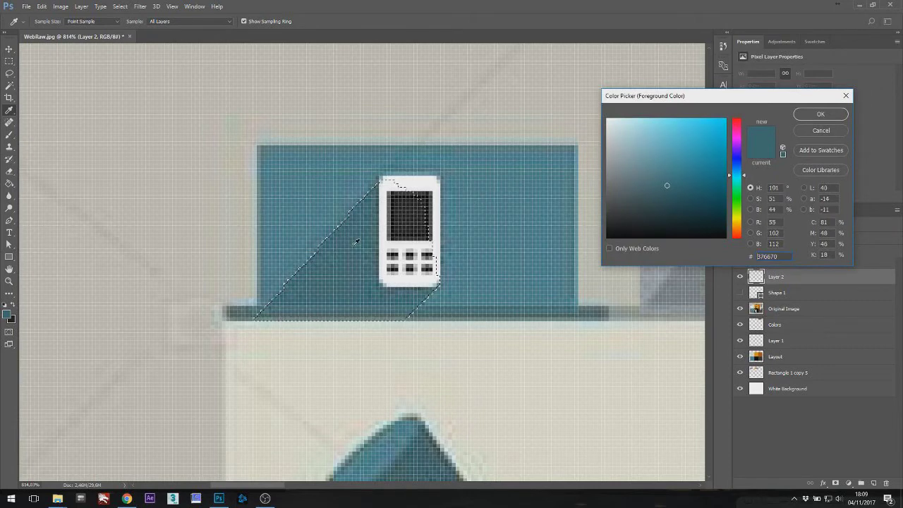
pyautogui.click(813, 115)
# Fill the phone shadow selection on the new layer with the foreground colour and deselect it.
pyautogui.press('a')
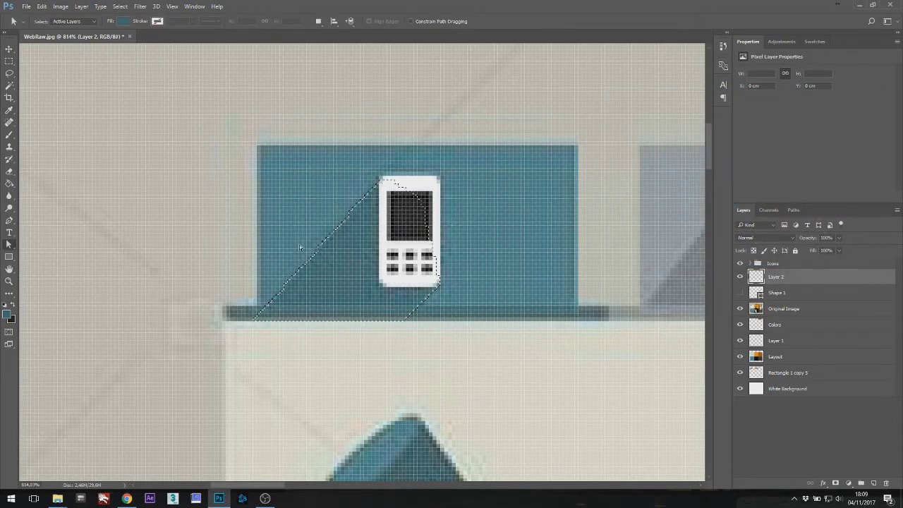
pyautogui.press('g')
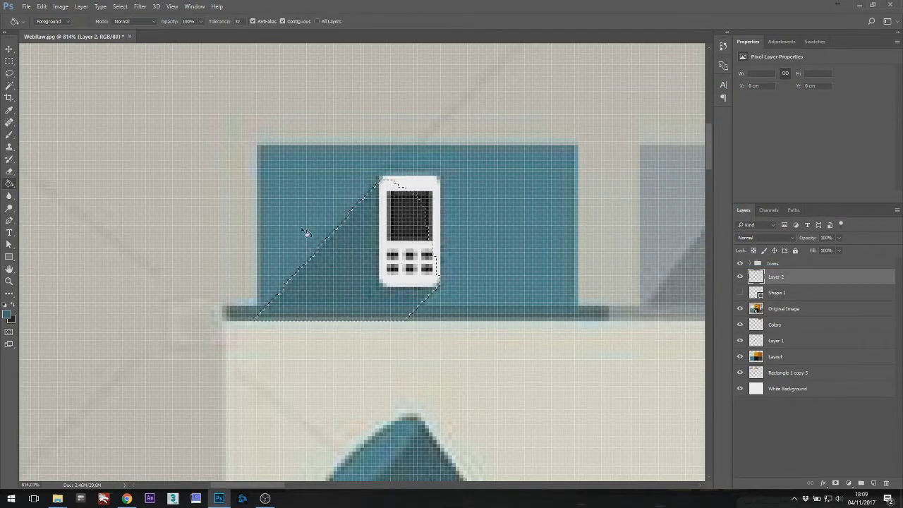
pyautogui.click(339, 258)
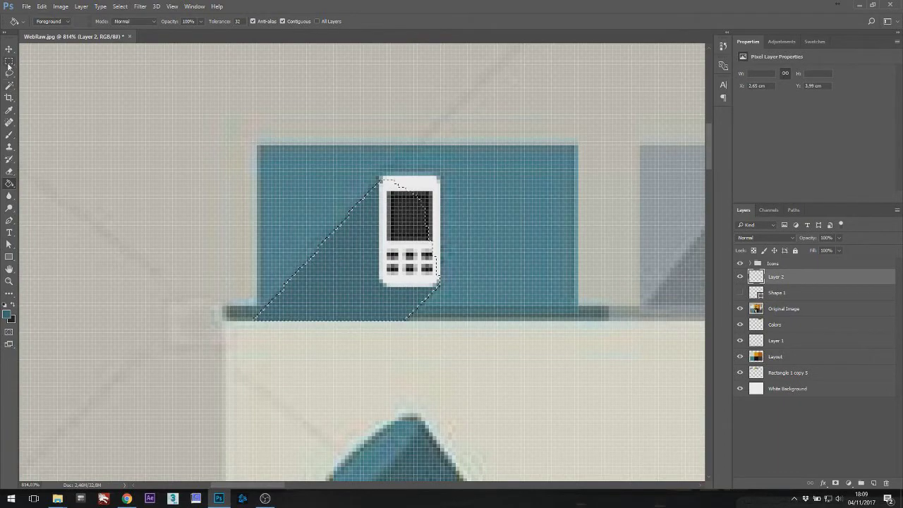
pyautogui.press('m')
pyautogui.hotkey('ctrl', 'd')
# Hide the Original Image layer to inspect the filled phone shadow against the rebuilt tab.
pyautogui.scroll(-1, 489, 265)
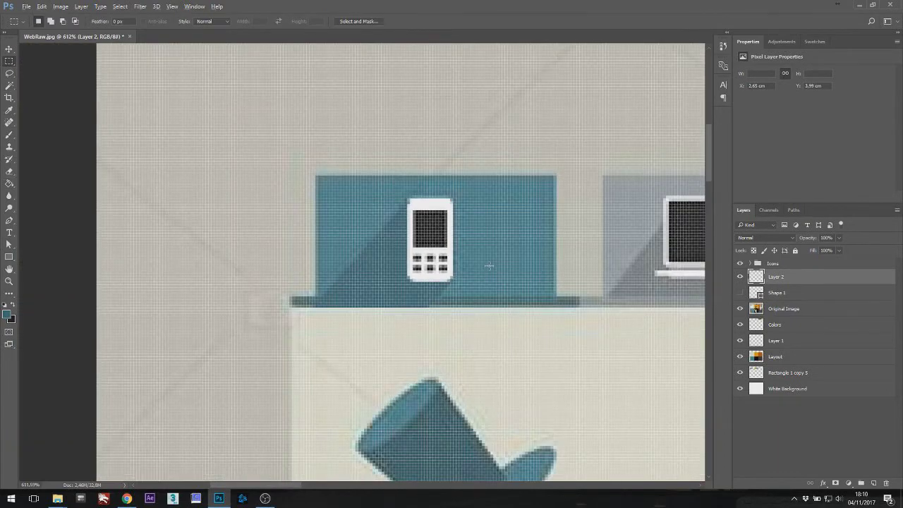
pyautogui.click(739, 309)
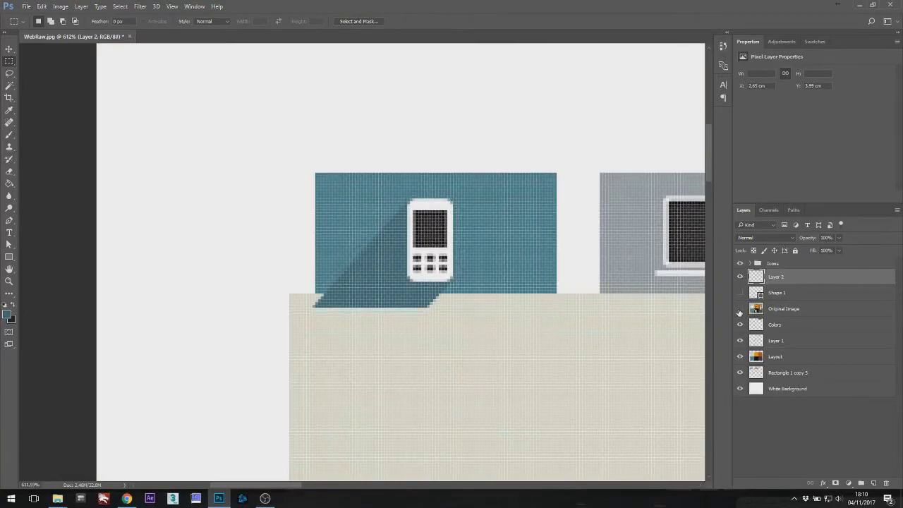
pyautogui.scroll(-1, 386, 262)
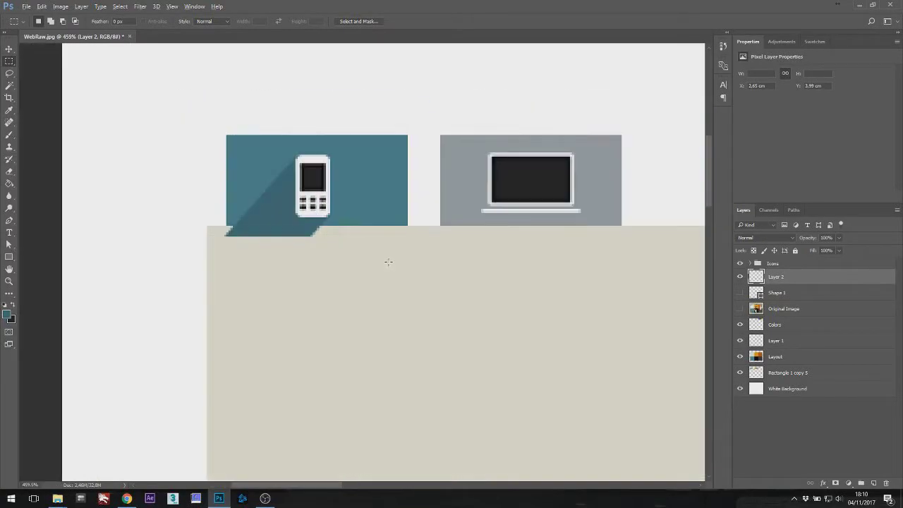
pyautogui.scroll(3, 282, 204)
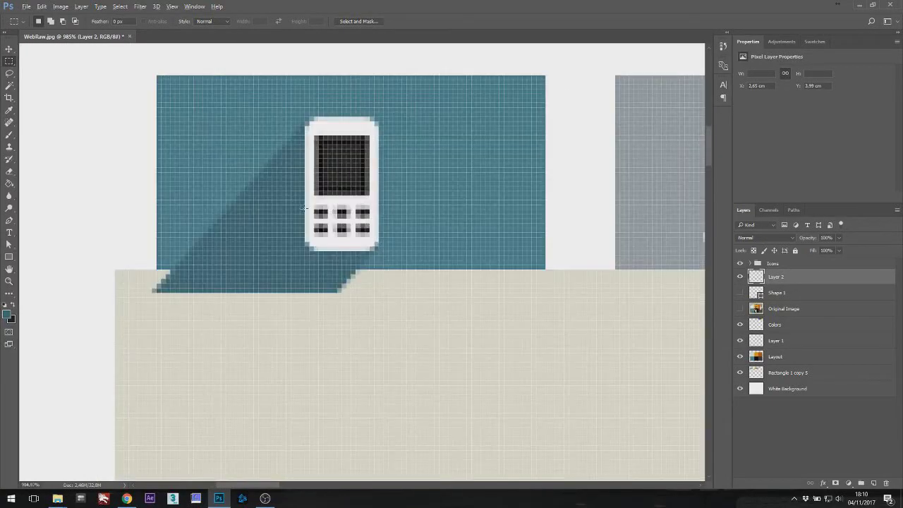
# Try to delete the part of the phone shadow that overlaps the beige panel using a rectangular selection.
pyautogui.scroll(-1, 349, 269)
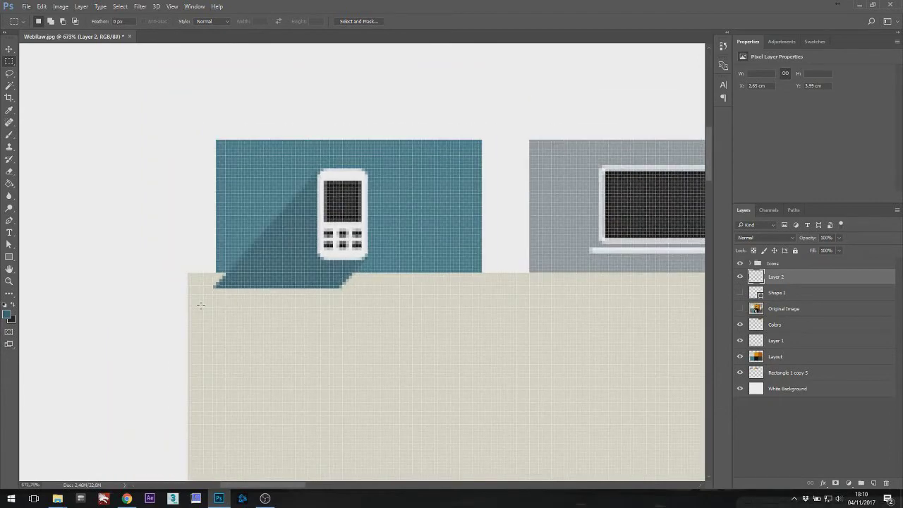
pyautogui.moveTo(200, 306); pyautogui.dragTo(376, 272)
pyautogui.scroll(-1, 374, 274)
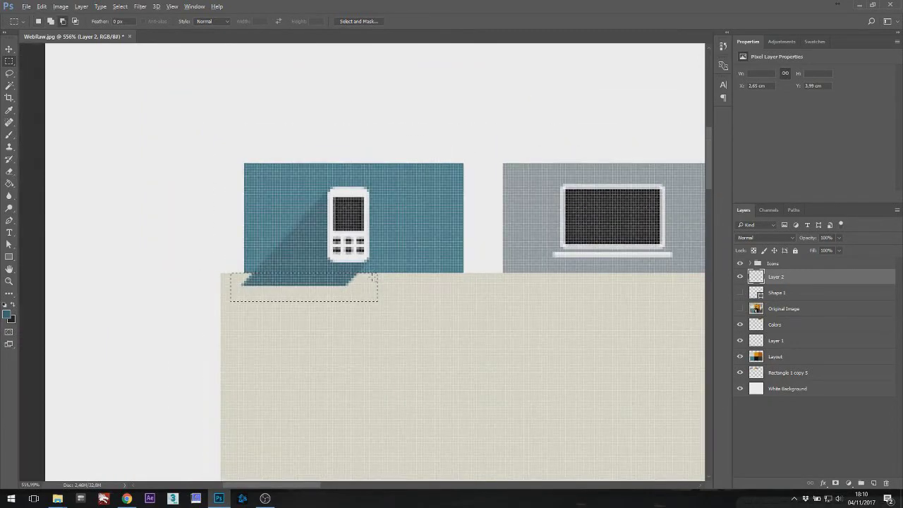
pyautogui.scroll(1, 314, 289)
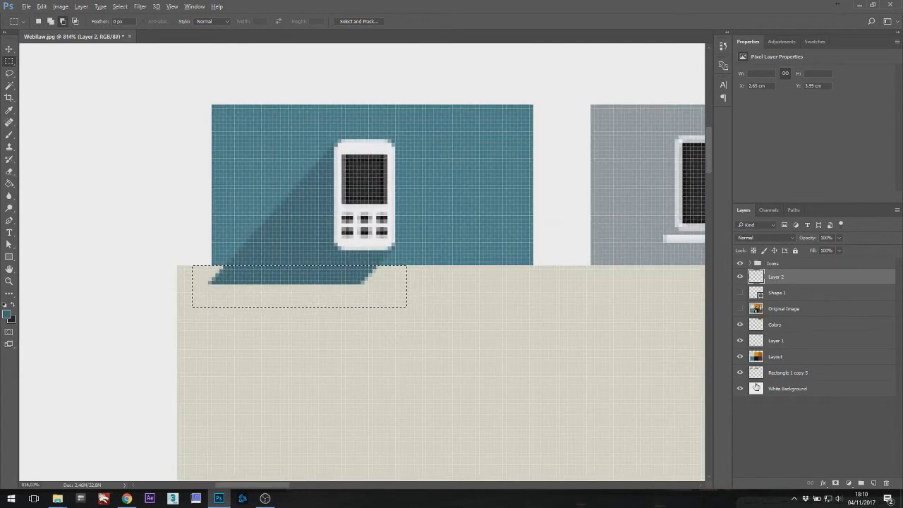
pyautogui.moveTo(226, 369); pyautogui.dragTo(462, 267)
pyautogui.press('Delete')
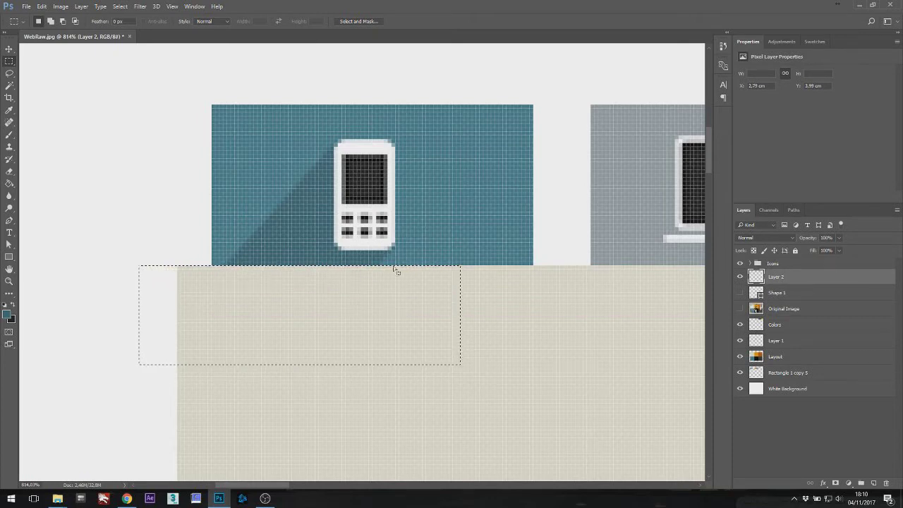
pyautogui.hotkey('ctrl', 'alt', 'z')
pyautogui.hotkey('ctrl', 'alt', 'z')
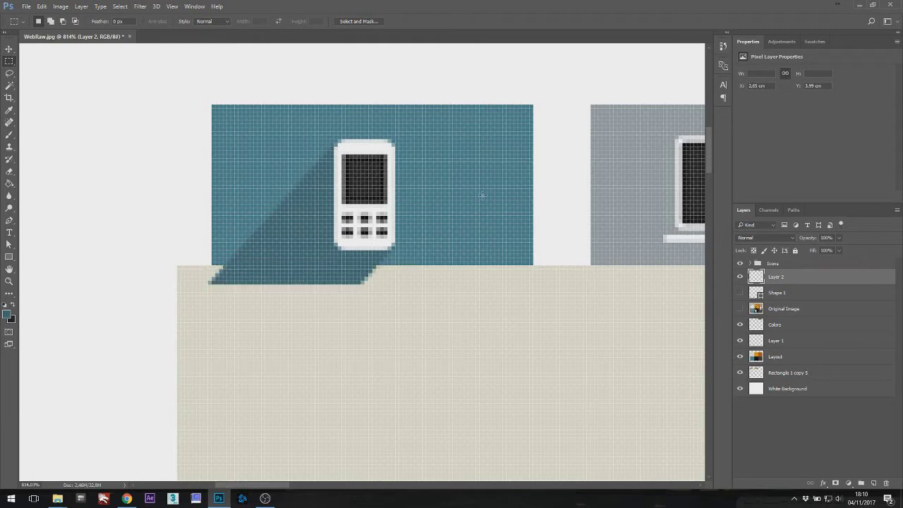
# Move the phone shadow's layer directly below the Layout layer and rename it Shadow_01.
pyautogui.moveTo(787, 280); pyautogui.dragTo(786, 367)
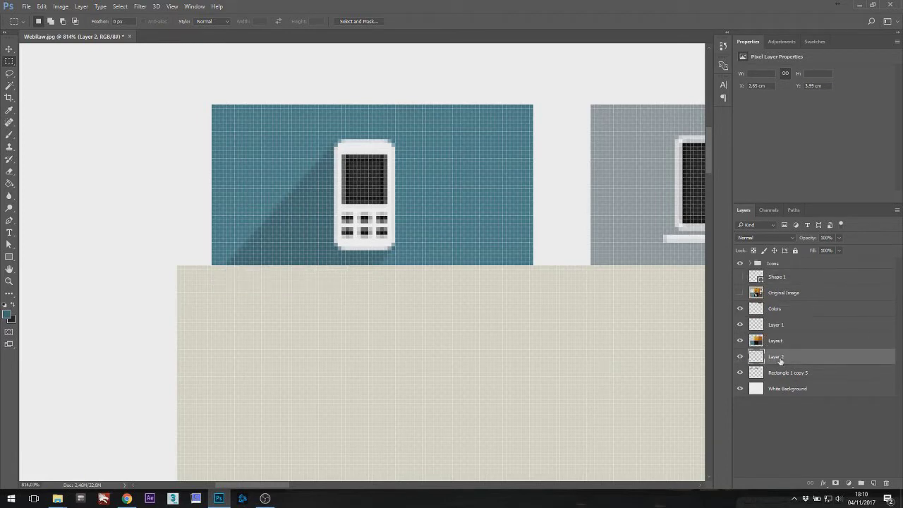
pyautogui.doubleClick(778, 359)
pyautogui.write('Shadow_01')
pyautogui.press('Return')
# Show the Original Image layer and outline the laptop icon's long shadow as a four-point shape with the Pen tool.
pyautogui.scroll(-2, 556, 367)
pyautogui.press('v')
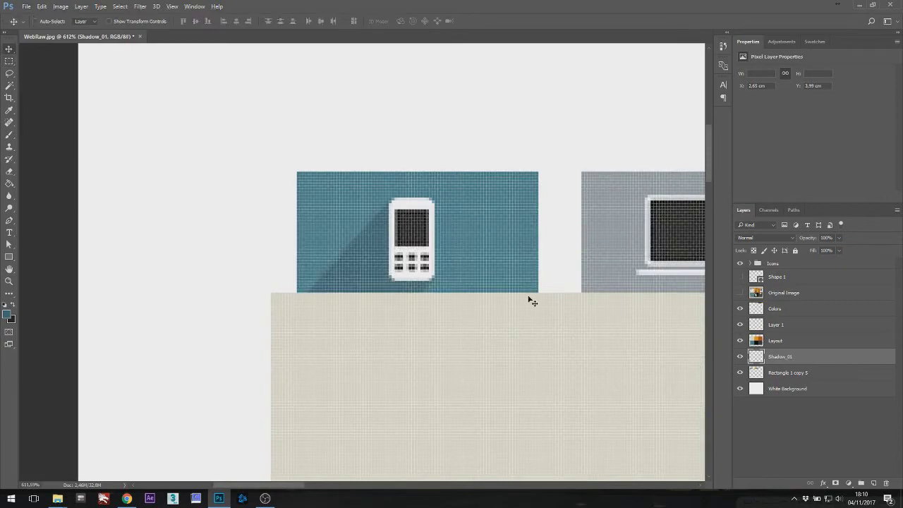
pyautogui.moveTo(568, 295)
pyautogui.mouseDown()
pyautogui.moveTo(516, 186)
pyautogui.moveTo(571, 295)
pyautogui.mouseUp()
pyautogui.moveTo(494, 277); pyautogui.dragTo(286, 275)
pyautogui.moveTo(410, 226); pyautogui.dragTo(381, 238)
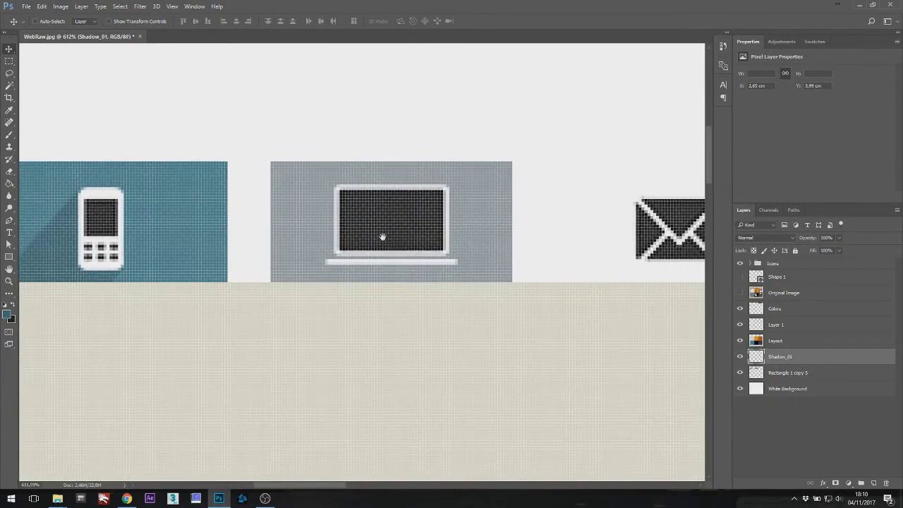
pyautogui.click(740, 292)
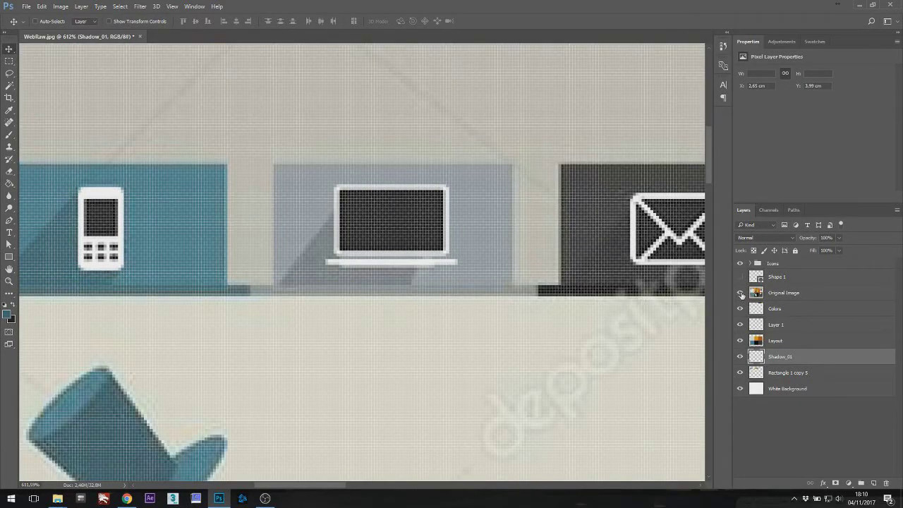
pyautogui.scroll(1, 136, 191)
pyautogui.press('p')
pyautogui.scroll(2, 343, 224)
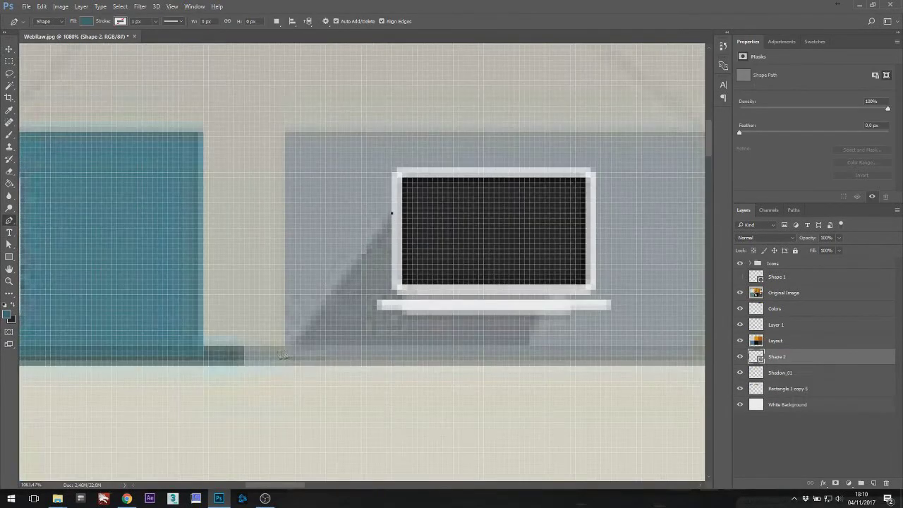
pyautogui.click(285, 356)
pyautogui.click(519, 356)
pyautogui.click(556, 285)
pyautogui.click(392, 213)
# Turn the laptop shadow shape's path into a selection.
pyautogui.click(9, 244)
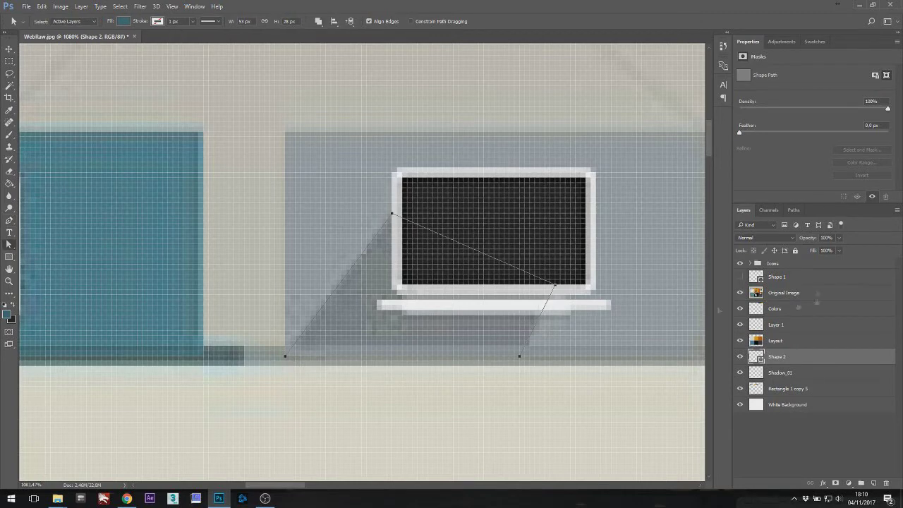
pyautogui.click(794, 210)
pyautogui.rightClick(790, 226)
pyautogui.click(811, 257)
pyautogui.click(504, 145)
# Fill the laptop shadow selection on a new layer and name that layer Shadow_02.
pyautogui.click(744, 210)
pyautogui.click(9, 184)
pyautogui.hotkey('ctrl', 'j')
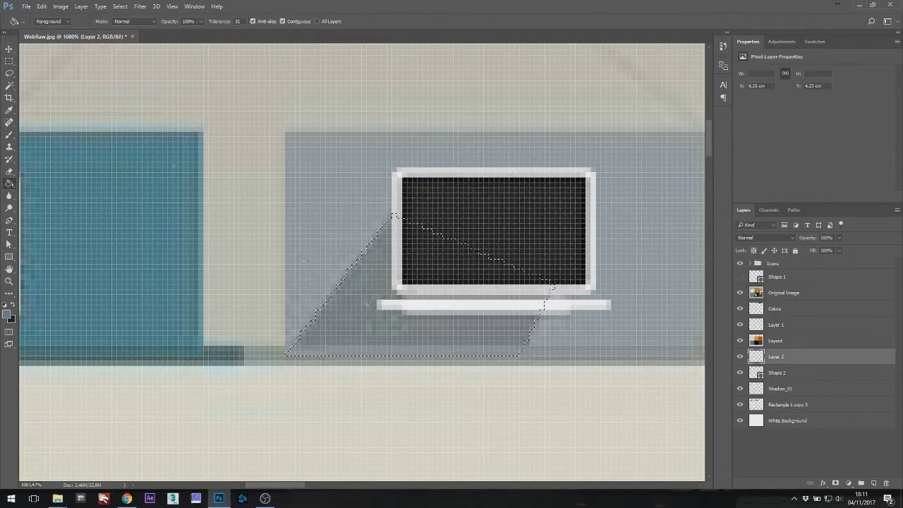
pyautogui.press('m')
pyautogui.doubleClick(776, 356)
pyautogui.write('Shadow_02')
pyautogui.press('Return')
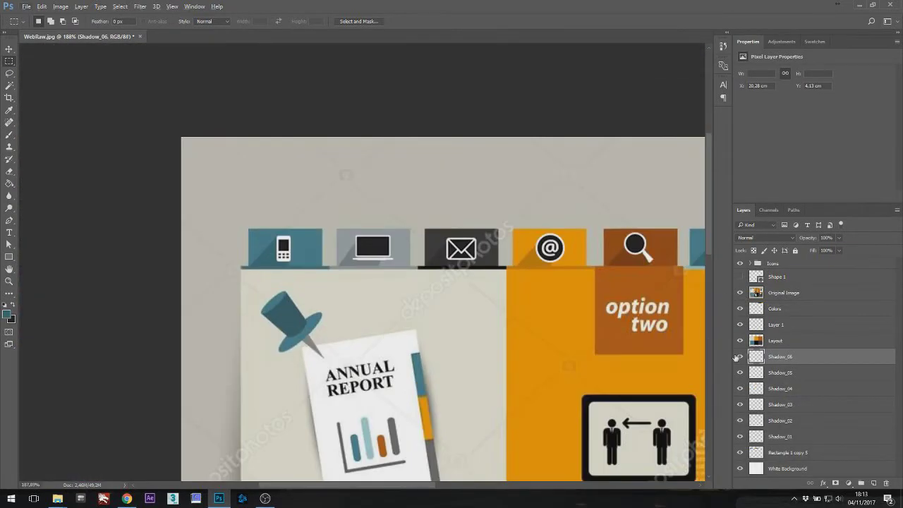
# Hide the Original Image layer and refill the envelope tab on the Rectangle 1 copy 5 layer with dark grey.
pyautogui.click(740, 292)
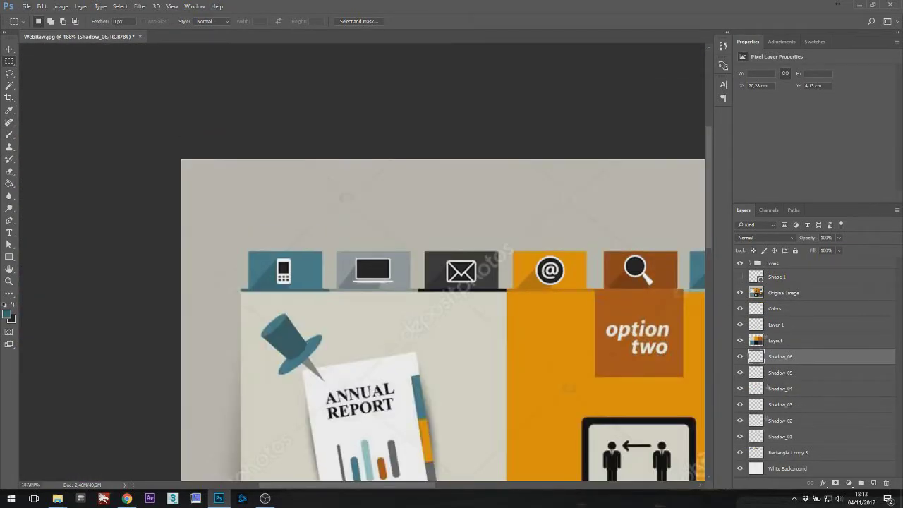
pyautogui.click(784, 453)
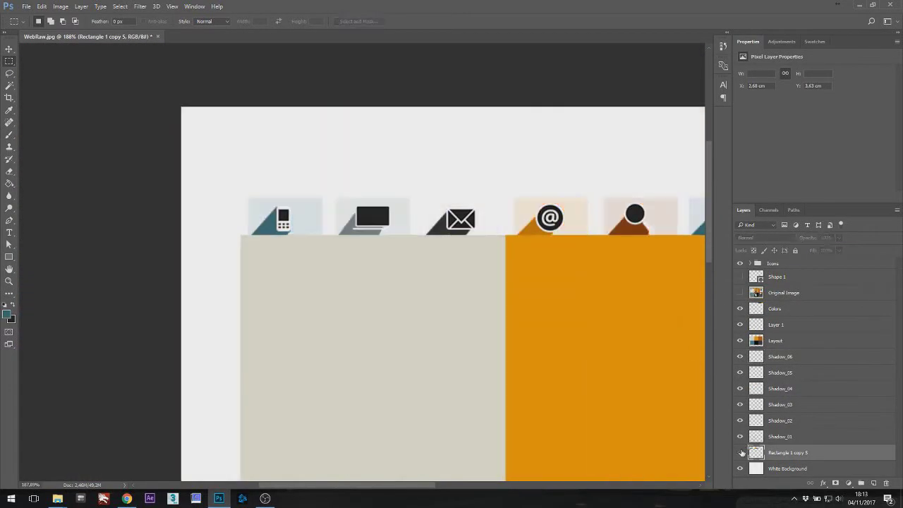
pyautogui.rightClick(772, 458)
pyautogui.press('Escape')
pyautogui.moveTo(191, 141); pyautogui.dragTo(417, 287)
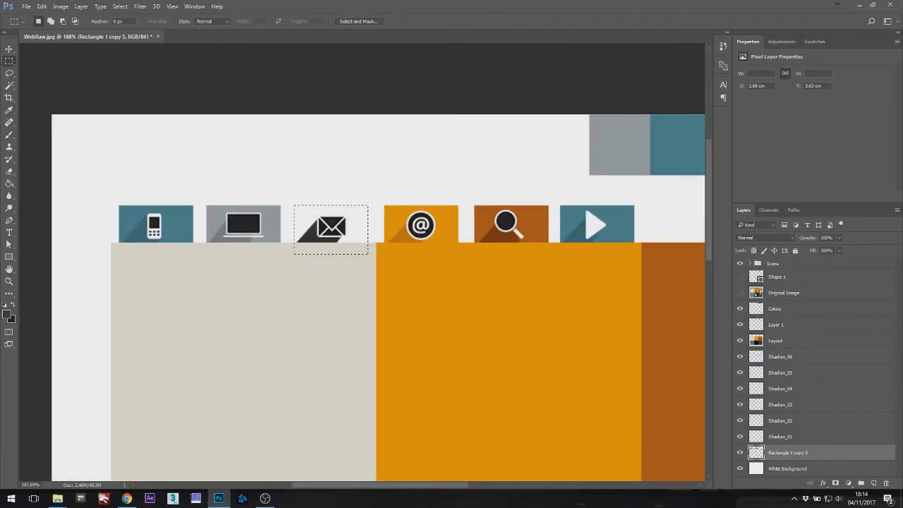
pyautogui.press('g')
pyautogui.click(331, 229)
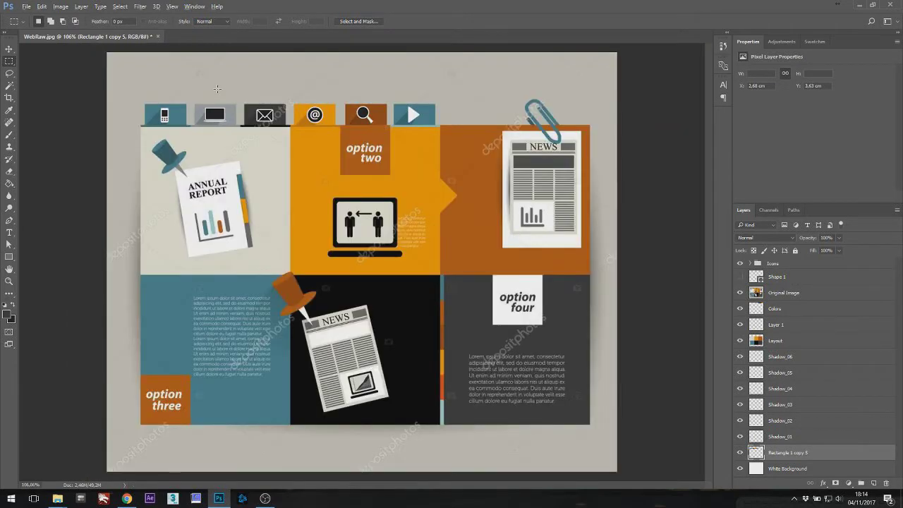
# Hide the Original Image layer to examine the rebuilt tabs, their icons and long shadows.
pyautogui.scroll(3, 216, 88)
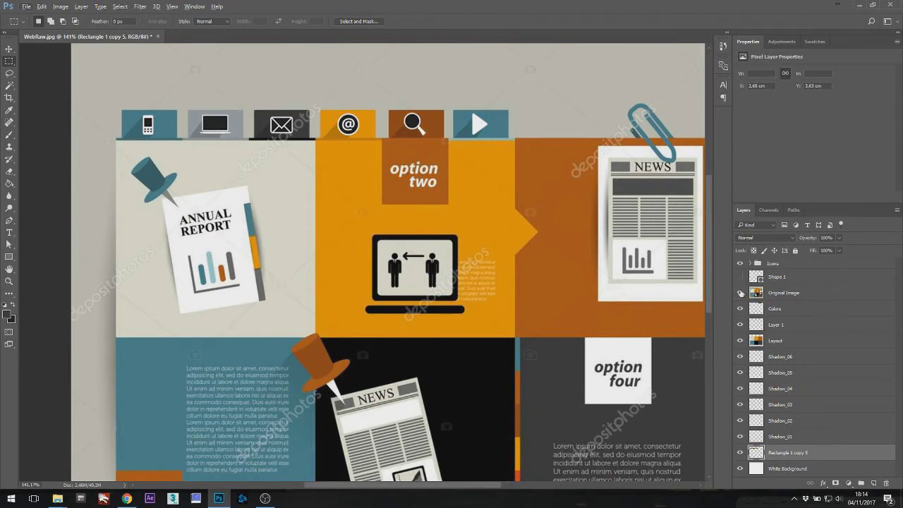
pyautogui.click(740, 293)
pyautogui.scroll(10, 325, 139)
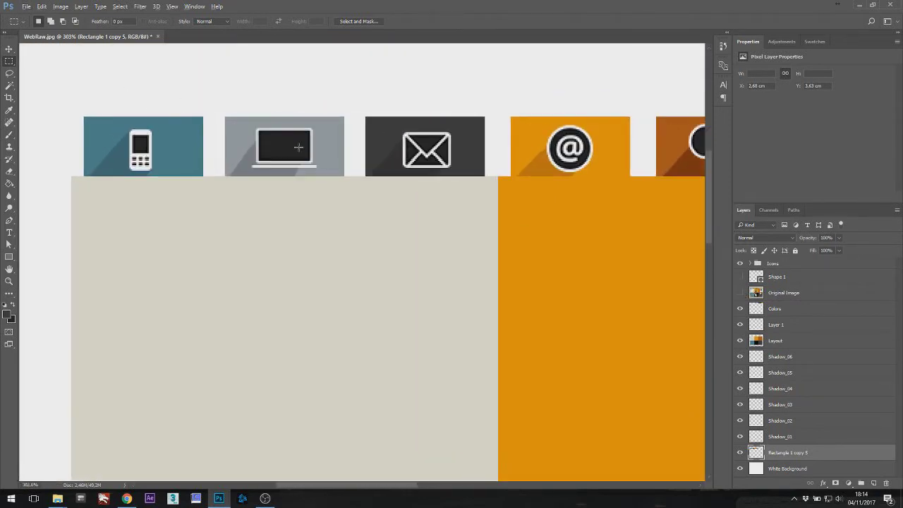
pyautogui.moveTo(559, 226); pyautogui.dragTo(395, 226)
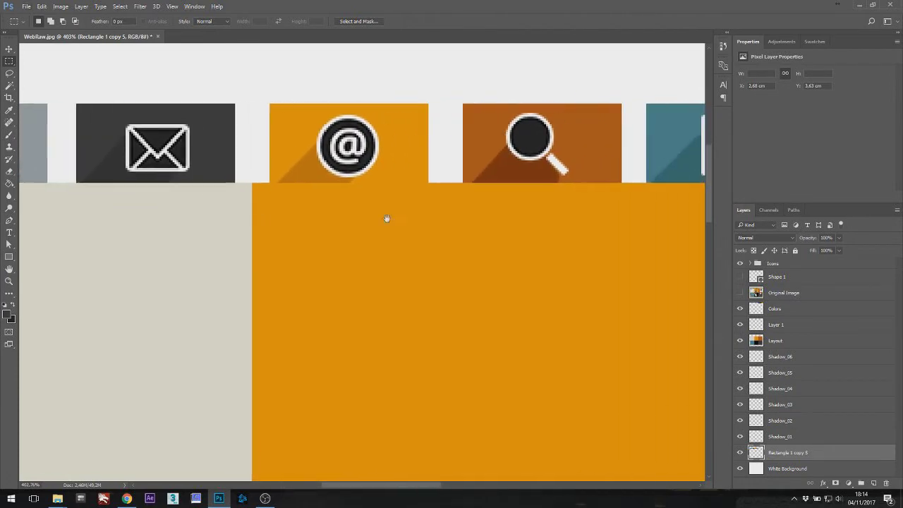
pyautogui.scroll(-12, 469, 217)
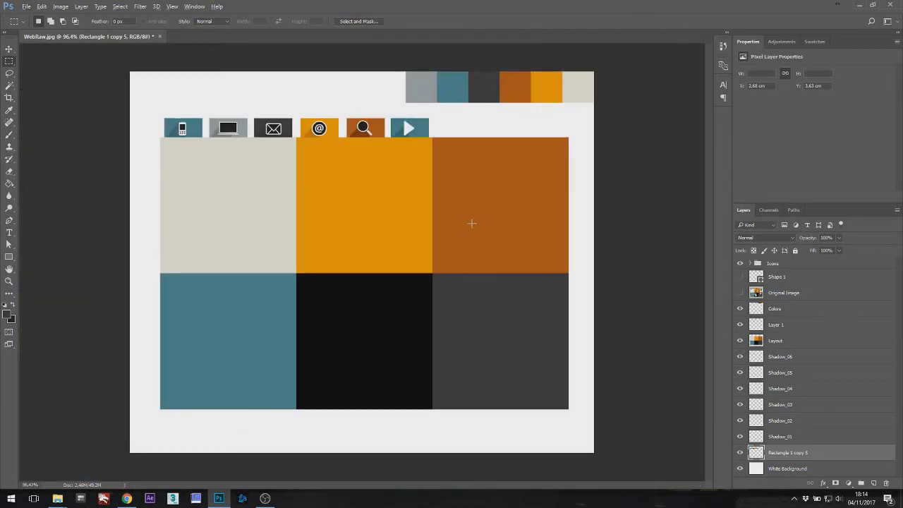
# Show the Original Image layer and draw a 90 px square beside the orange arrow, filled with the orange sampled from the panel.
pyautogui.click(740, 293)
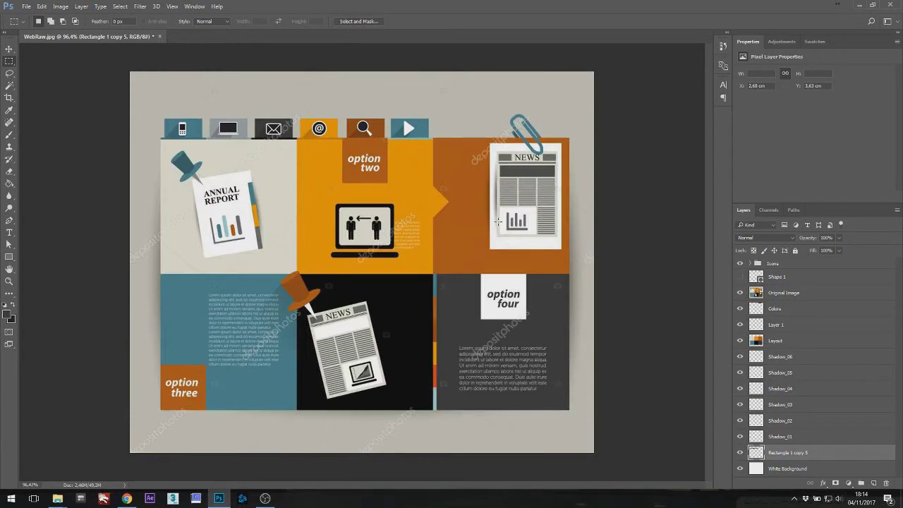
pyautogui.scroll(10, 453, 185)
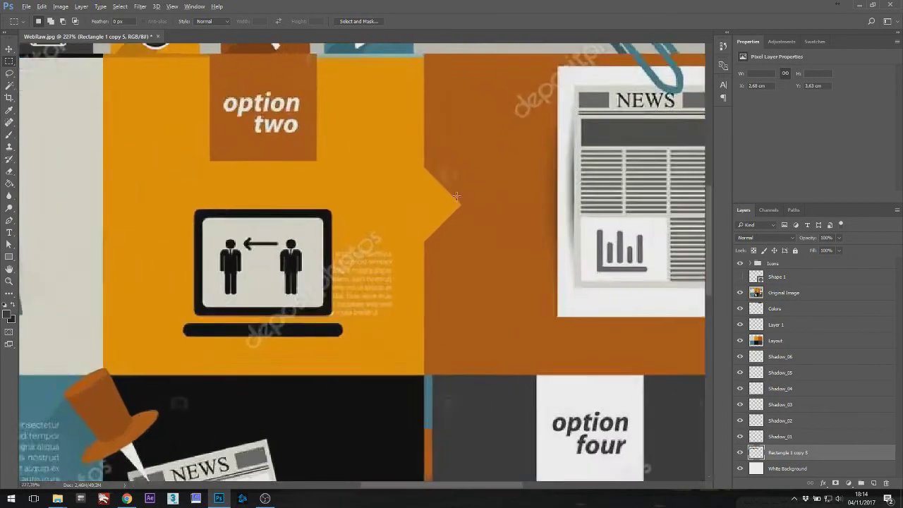
pyautogui.moveTo(406, 155); pyautogui.dragTo(458, 265)
pyautogui.moveTo(508, 119); pyautogui.dragTo(577, 211)
pyautogui.click(9, 258)
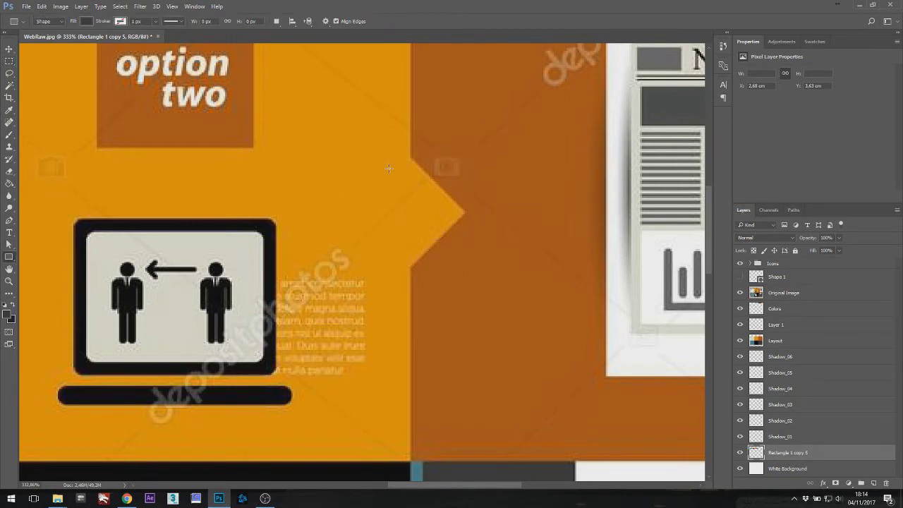
pyautogui.keyDown('alt'); pyautogui.click(359, 151); pyautogui.keyUp('alt')
pyautogui.moveTo(276, 111); pyautogui.dragTo(460, 239)
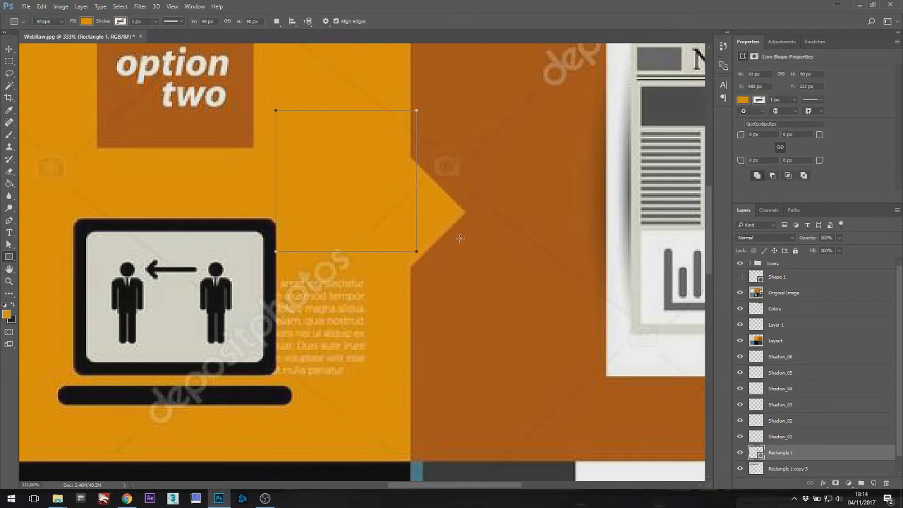
# Rotate the orange square 45 degrees into a diamond and accept its conversion to a regular path.
pyautogui.hotkey('ctrl', 't')
pyautogui.moveTo(500, 134); pyautogui.dragTo(496, 257)
pyautogui.press('Return')
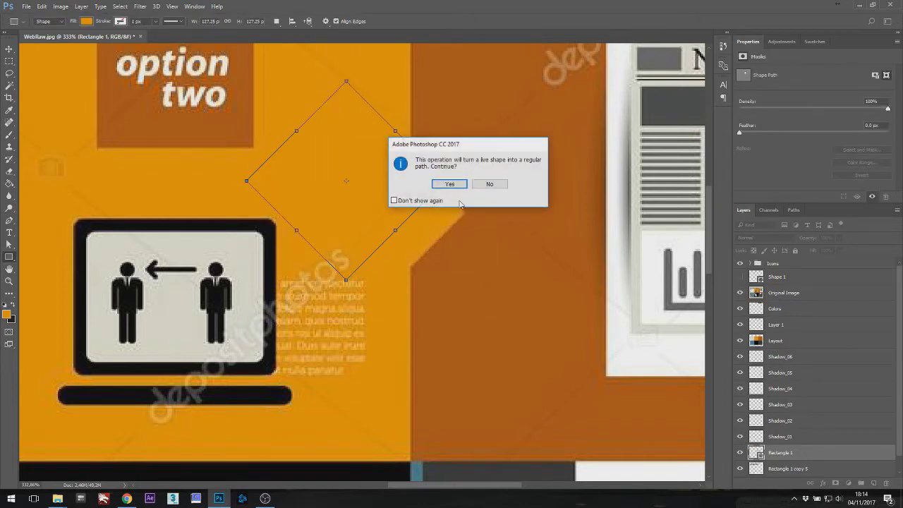
pyautogui.click(436, 187)
# Move the diamond's layer above the Original Image layer and fit its corner to the orange panel's arrow tip.
pyautogui.press('v')
pyautogui.moveTo(437, 190)
pyautogui.mouseDown()
pyautogui.moveTo(434, 179)
pyautogui.moveTo(439, 187)
pyautogui.mouseUp()
pyautogui.moveTo(776, 451); pyautogui.dragTo(772, 285)
pyautogui.moveTo(475, 215); pyautogui.dragTo(453, 223)
pyautogui.hotkey('ctrl', 't')
pyautogui.scroll(4, 452, 213)
pyautogui.press('Return')
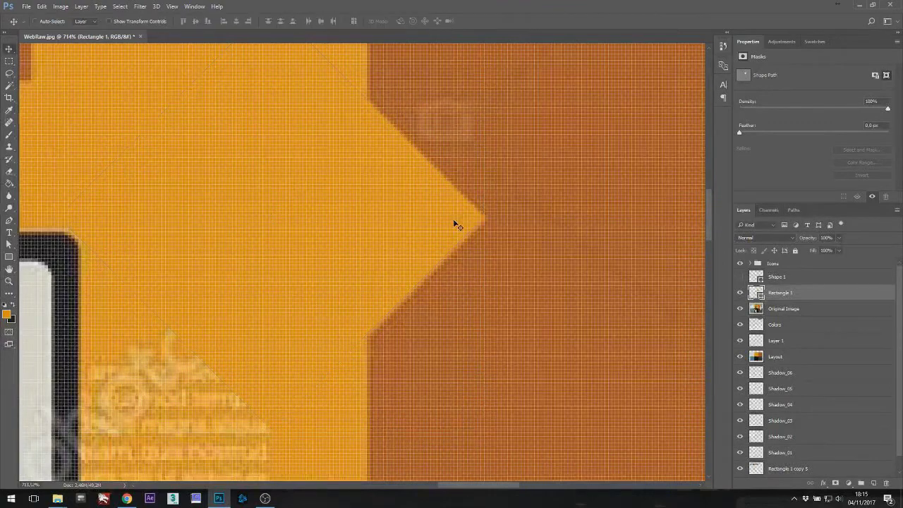
# Place the diamond's Rectangle 1 layer directly above the Layout layer.
pyautogui.scroll(-5, 460, 220)
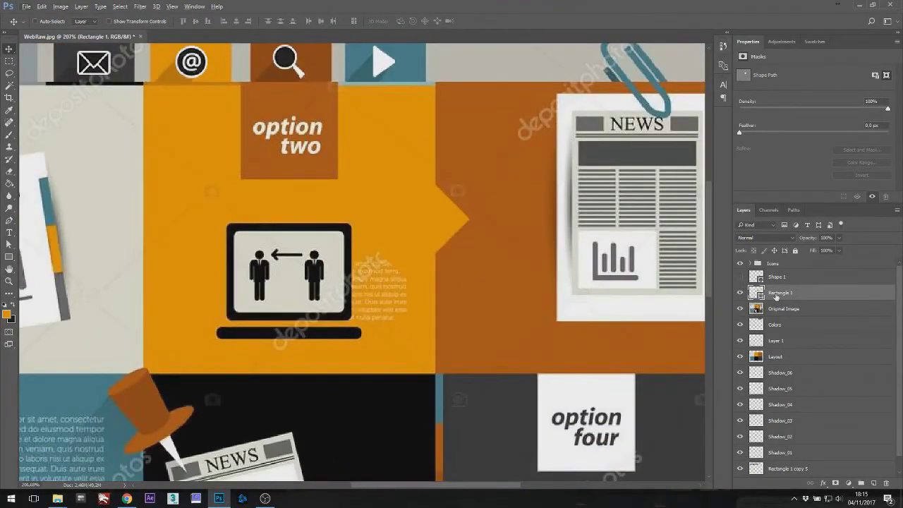
pyautogui.moveTo(777, 296); pyautogui.dragTo(789, 323)
pyautogui.rightClick(788, 325)
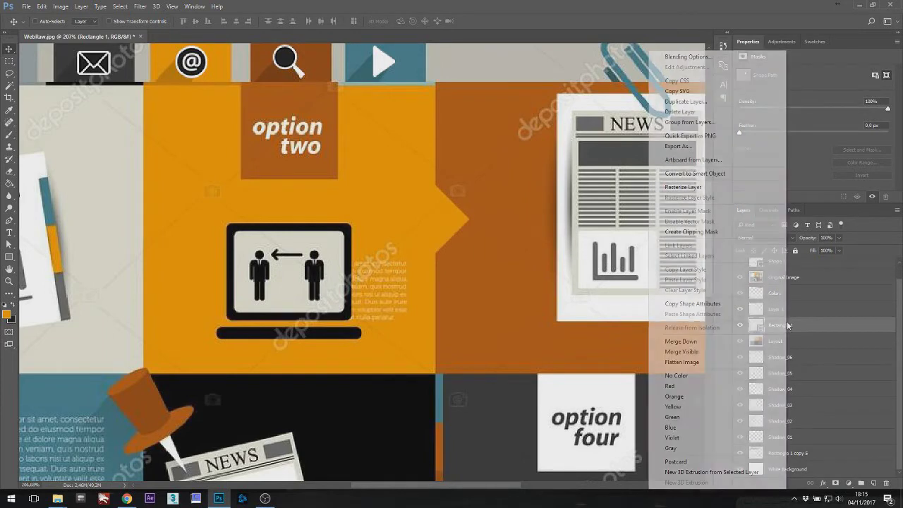
pyautogui.click(795, 335)
# Try to merge the Rectangle 1 diamond layer with the Layout layer.
pyautogui.click(786, 338)
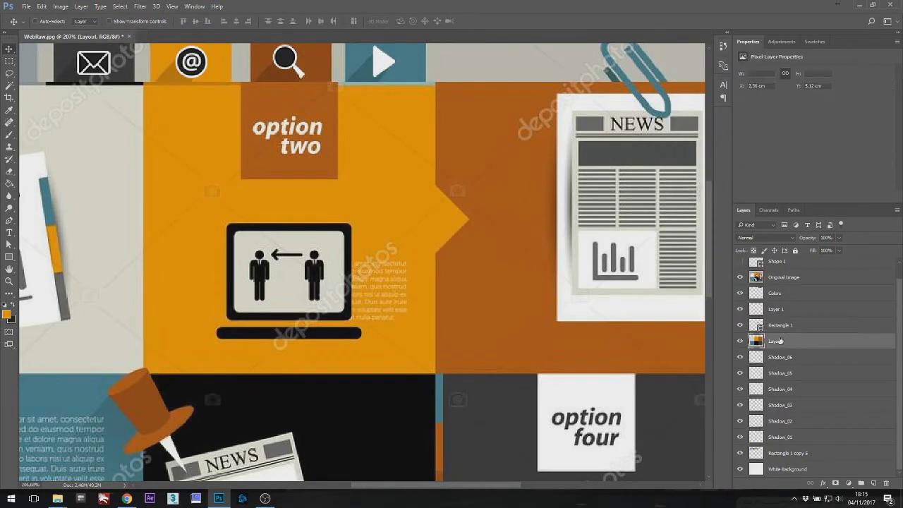
pyautogui.keyDown('ctrl'); pyautogui.click(780, 325); pyautogui.keyUp('ctrl')
pyautogui.rightClick(785, 332)
pyautogui.click(705, 342)
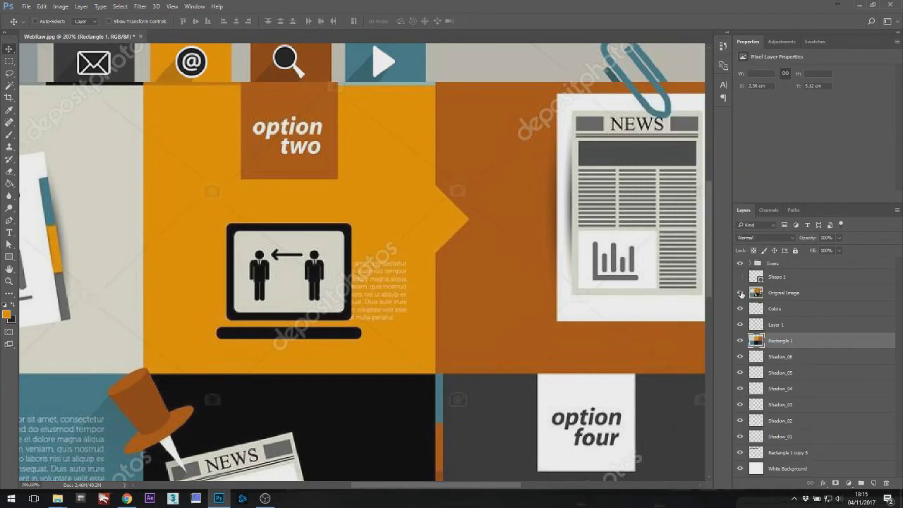
# Hide the Original Image layer and undo the merge of the diamond and Layout layers.
pyautogui.click(740, 293)
pyautogui.scroll(-2, 555, 299)
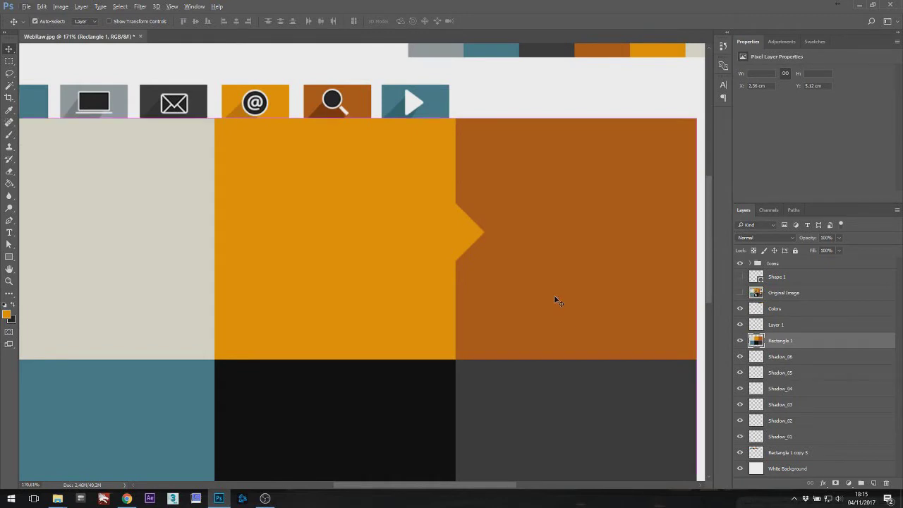
pyautogui.hotkey('ctrl', 'z')
# Rename the diamond's layer OrangeArrow.
pyautogui.click(771, 344)
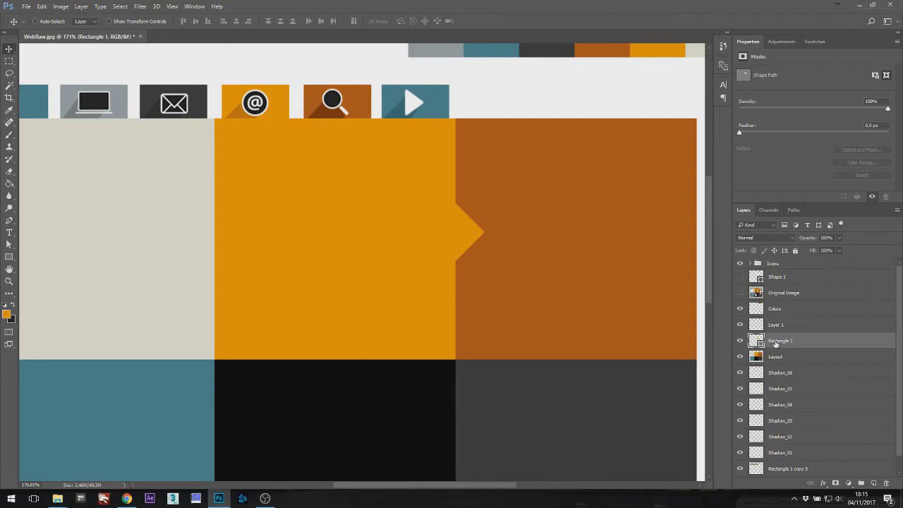
pyautogui.doubleClick(775, 341)
pyautogui.write('OrangeArrow')
pyautogui.press('Return')
# Undo a trial move of the orange arrow and merge the OrangeArrow and Layout layers into one.
pyautogui.moveTo(494, 235); pyautogui.dragTo(598, 224)
pyautogui.hotkey('ctrl', 'z')
pyautogui.keyDown('ctrl'); pyautogui.click(799, 359); pyautogui.keyUp('ctrl')
pyautogui.rightClick(792, 342)
pyautogui.click(730, 341)
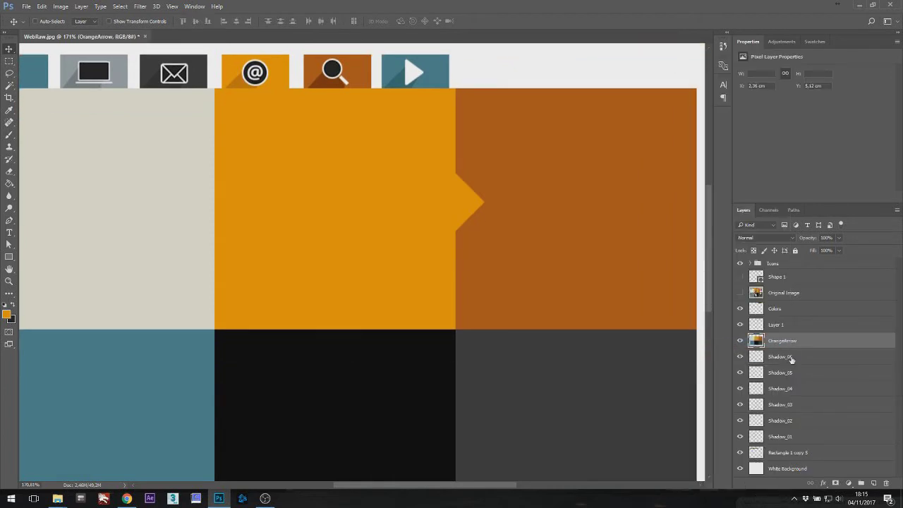
# Create a layer group named Shadows directly above the Shadow_06 layer.
pyautogui.click(790, 358)
pyautogui.click(861, 484)
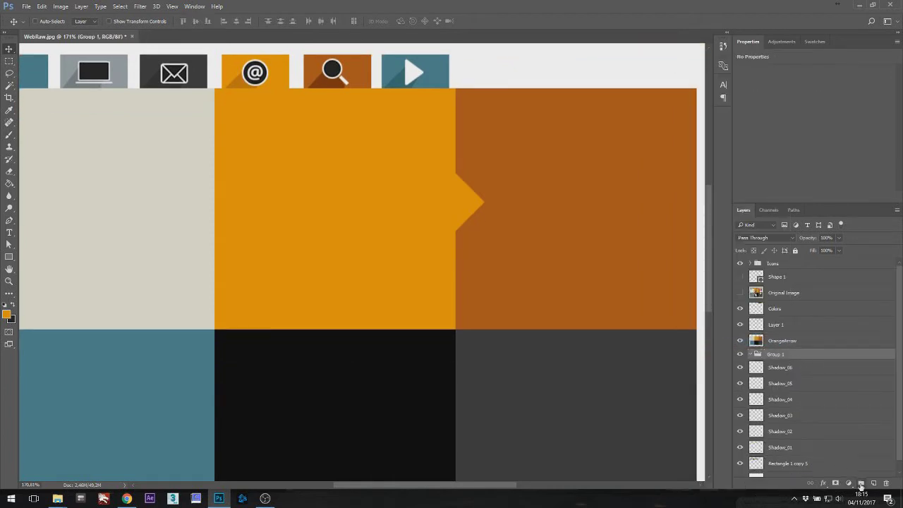
pyautogui.doubleClick(777, 354)
pyautogui.write('Shadows')
pyautogui.press('Return')
# Move the layers Shadow_06 through Shadow_01 into the Shadows group and collapse the group.
pyautogui.click(782, 372)
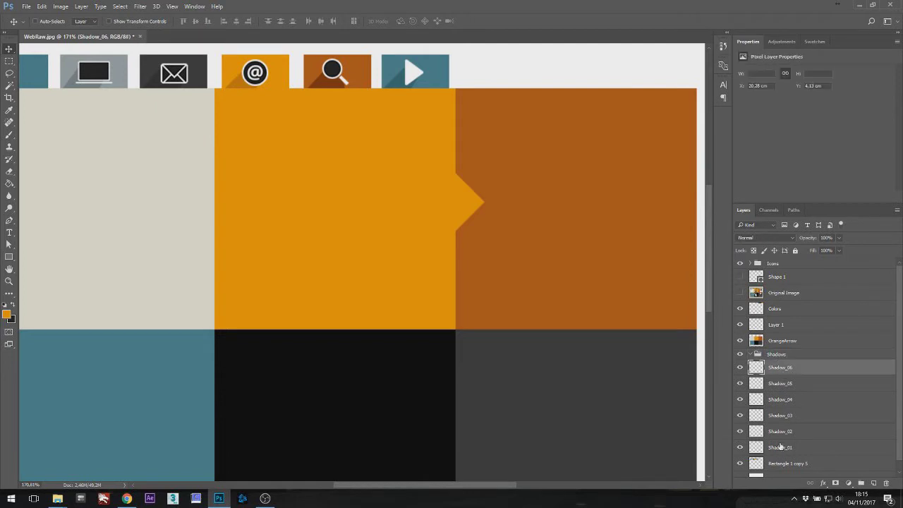
pyautogui.keyDown('shift'); pyautogui.click(781, 447); pyautogui.keyUp('shift')
pyautogui.moveTo(775, 373); pyautogui.dragTo(779, 356)
pyautogui.click(752, 354)
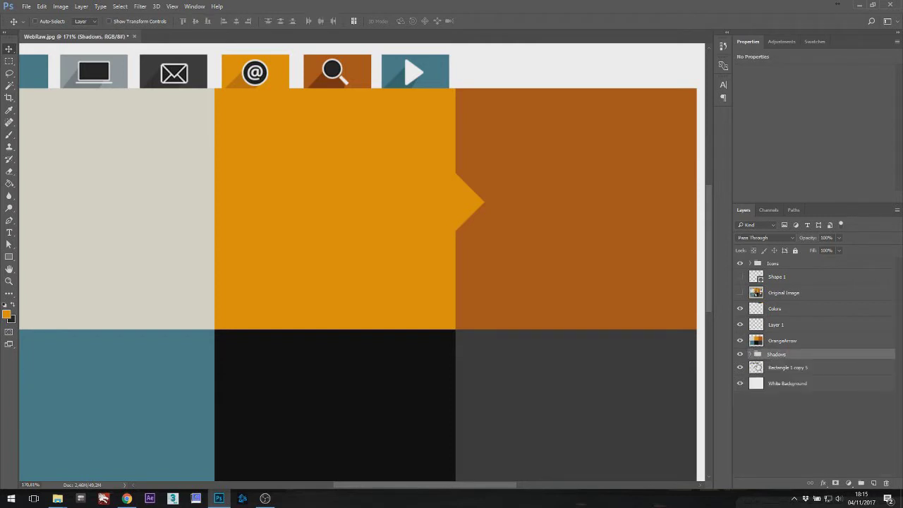
# Rename the Rectangle 1 copy 5 layer as Tabs.
pyautogui.click(784, 368)
pyautogui.doubleClick(788, 367)
pyautogui.write('Tab')
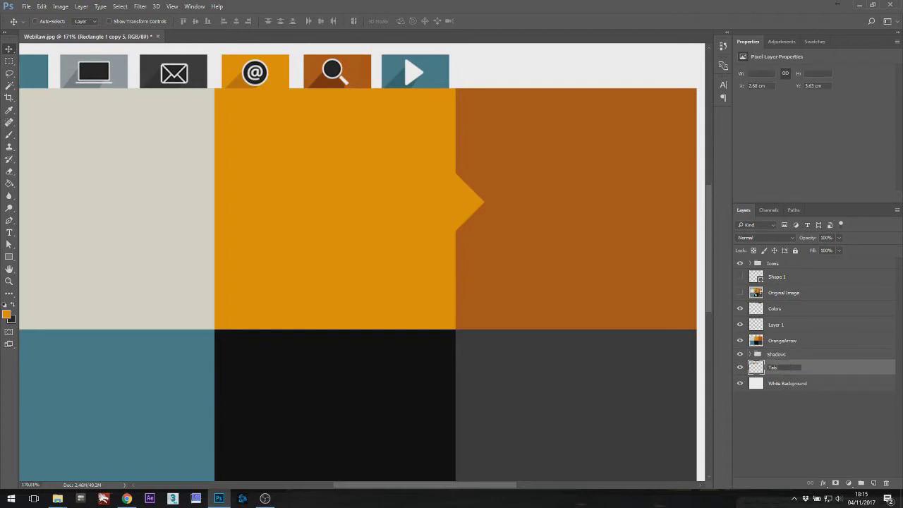
pyautogui.write('s')
pyautogui.press('Return')
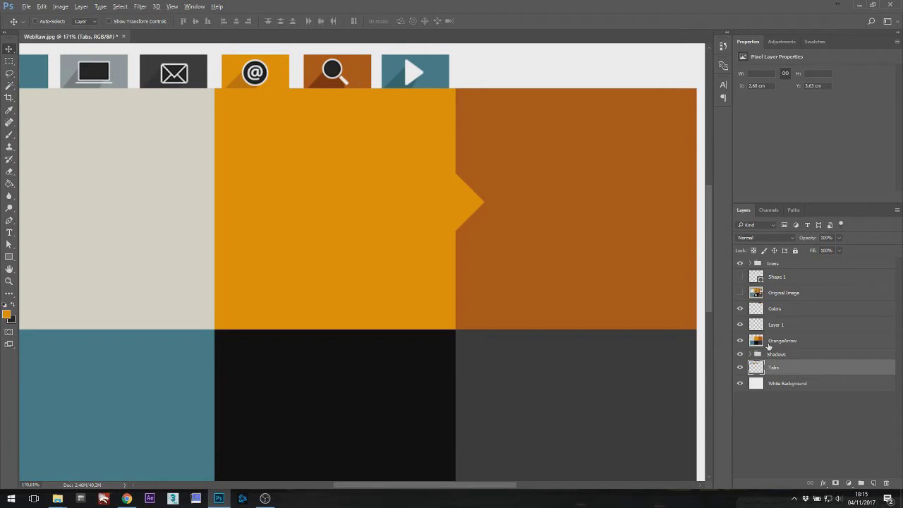
# Merge Layer 1 down into the OrangeArrow layer.
pyautogui.scroll(-3, 513, 286)
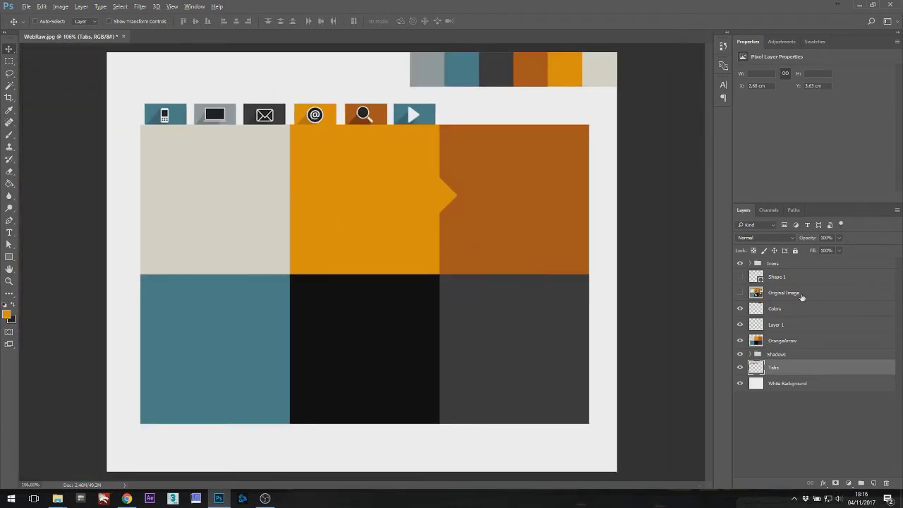
pyautogui.click(774, 326)
pyautogui.hotkey('ctrl', 'e')
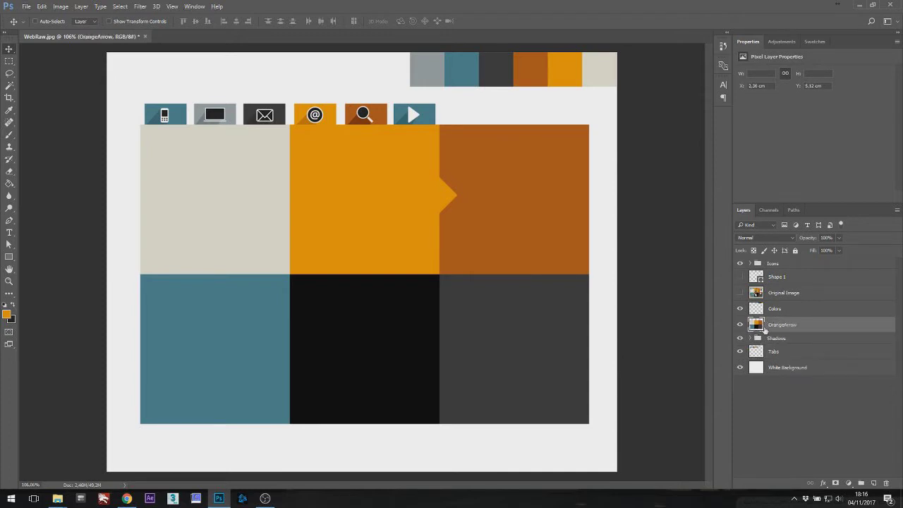
# Show the Original Image layer and trace its option two square with a rectangle shape of about 101 × 101 px above the Colors layer.
pyautogui.click(773, 311)
pyautogui.click(740, 292)
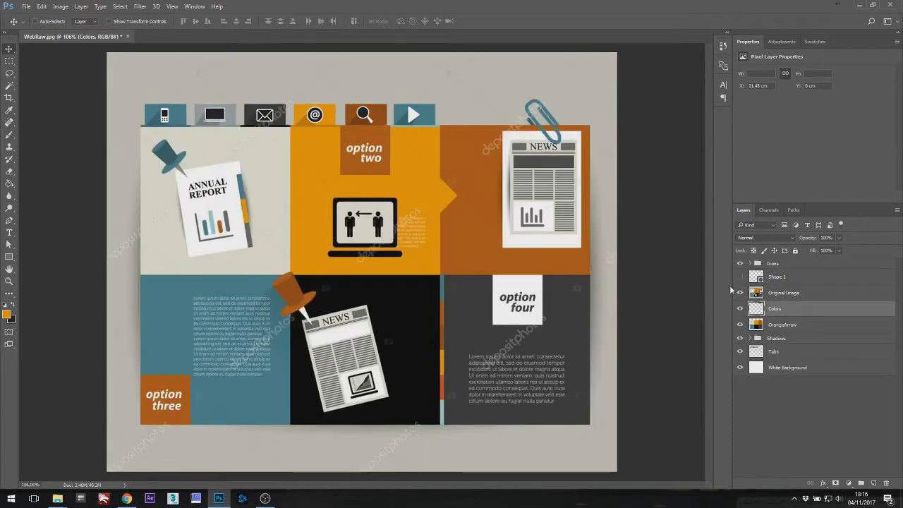
pyautogui.moveTo(210, 154); pyautogui.dragTo(271, 159)
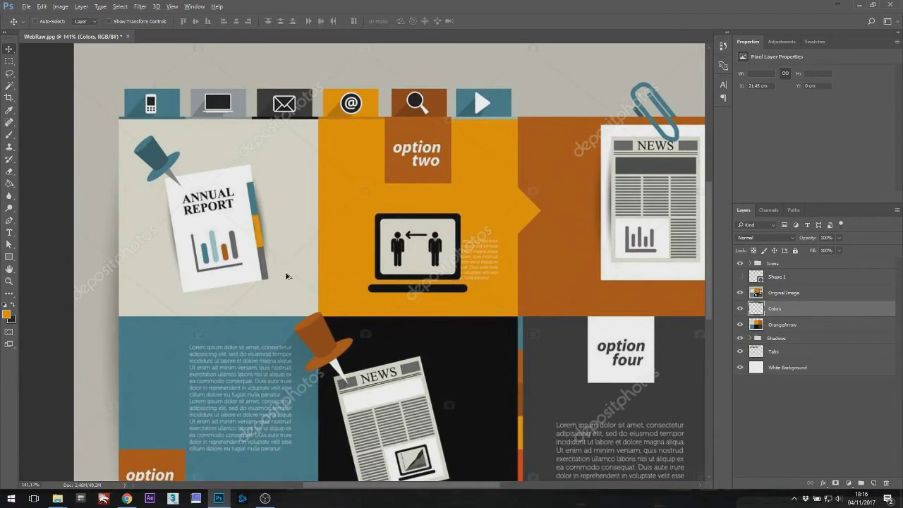
pyautogui.moveTo(386, 186); pyautogui.dragTo(445, 130)
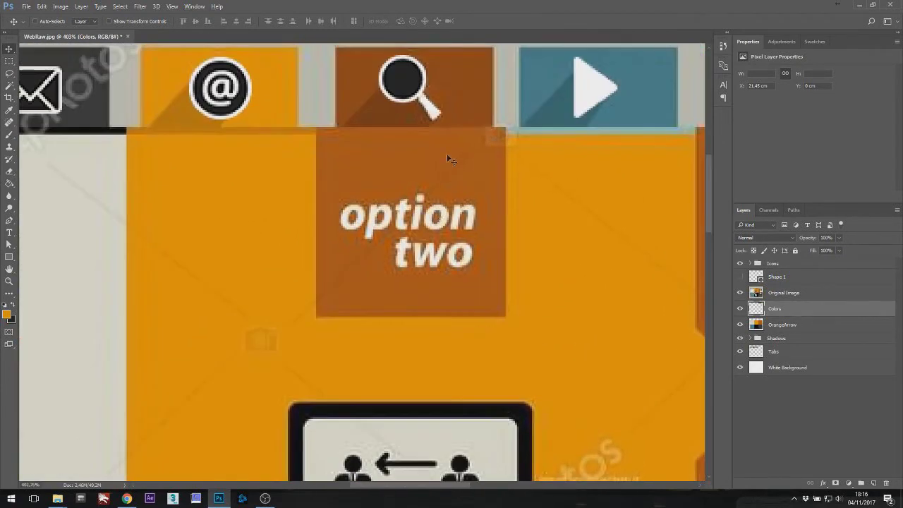
pyautogui.moveTo(445, 171); pyautogui.dragTo(412, 179)
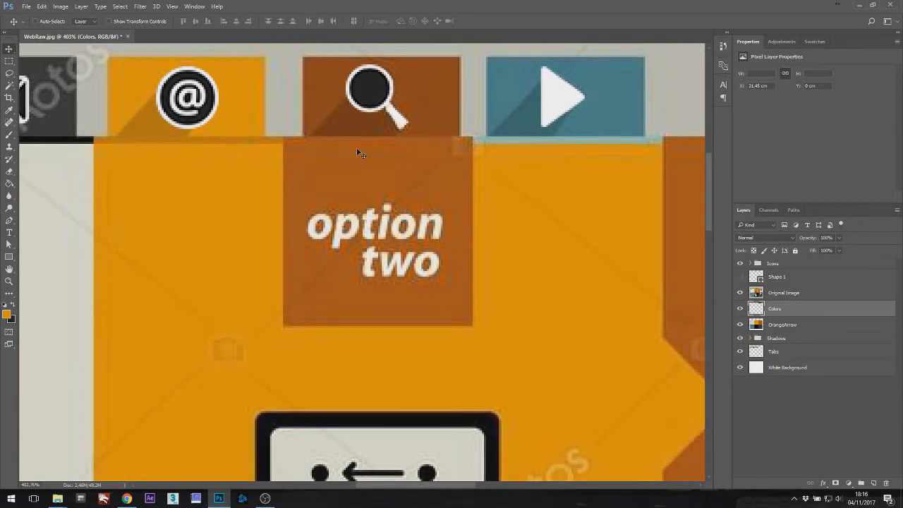
pyautogui.scroll(-5, 359, 149)
pyautogui.scroll(5, 364, 134)
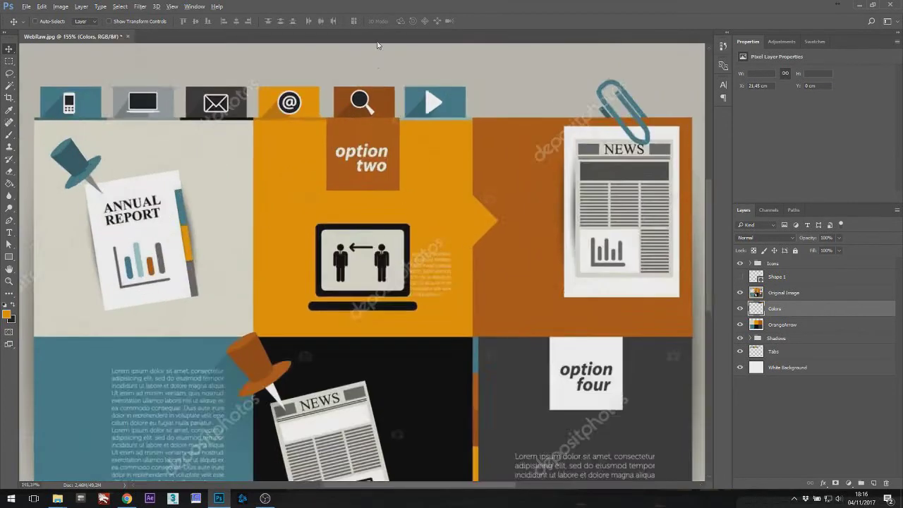
pyautogui.click(9, 257)
pyautogui.scroll(2, 319, 227)
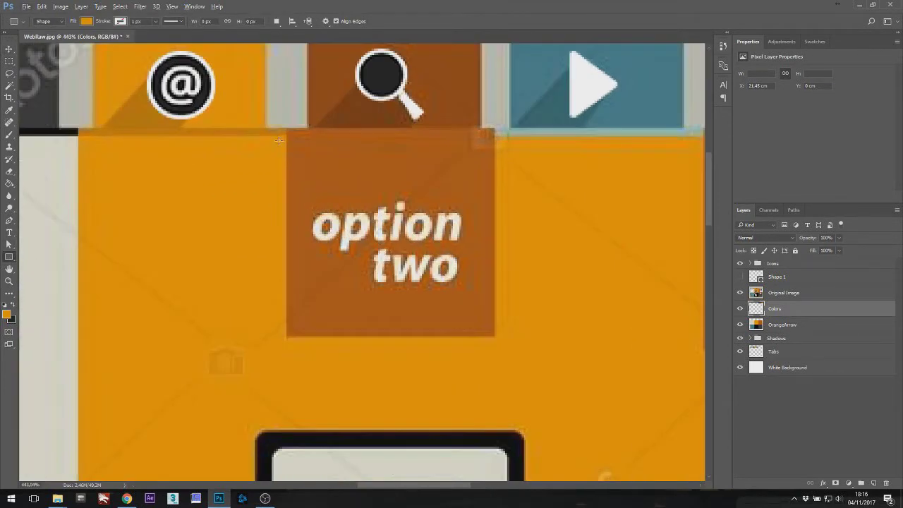
pyautogui.moveTo(286, 128); pyautogui.dragTo(495, 337)
pyautogui.press('v')
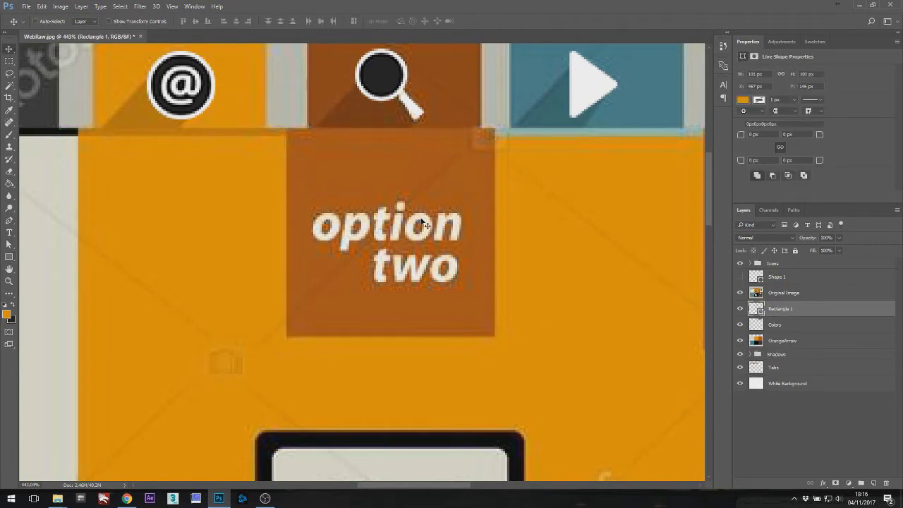
# Hide the Original Image layer and nudge the new rectangle up to Y 145 px, against the yellow-orange panel's upper edge.
pyautogui.click(742, 293)
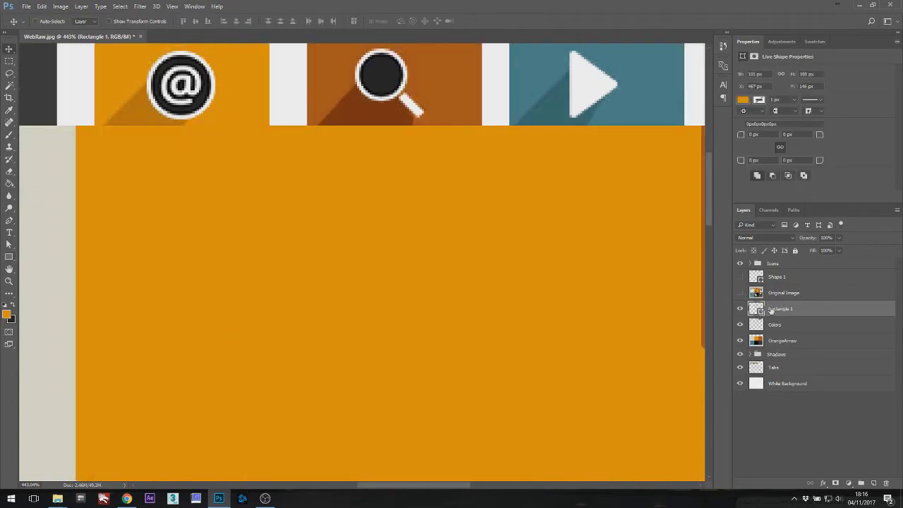
pyautogui.moveTo(771, 310)
pyautogui.mouseDown()
pyautogui.moveTo(774, 286)
pyautogui.moveTo(774, 305)
pyautogui.mouseUp()
pyautogui.moveTo(466, 227); pyautogui.dragTo(460, 205)
pyautogui.hotkey('ctrl', 't')
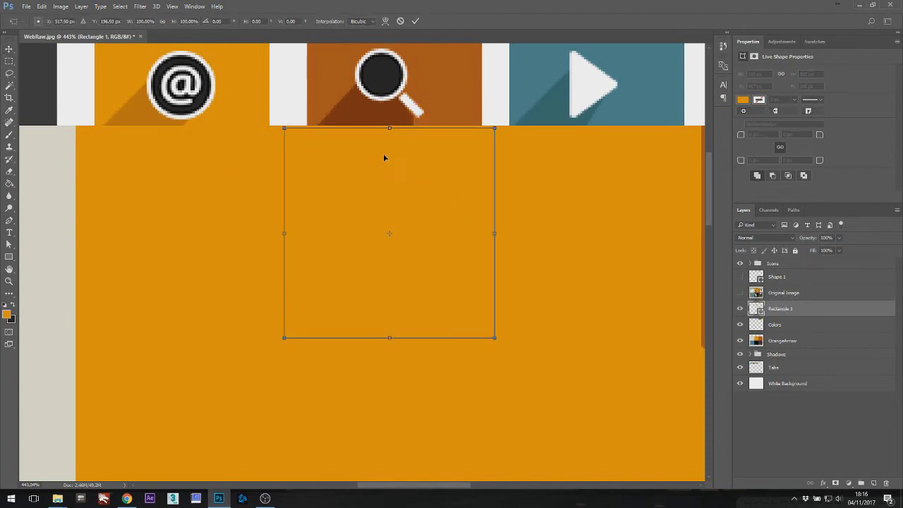
pyautogui.scroll(3, 384, 157)
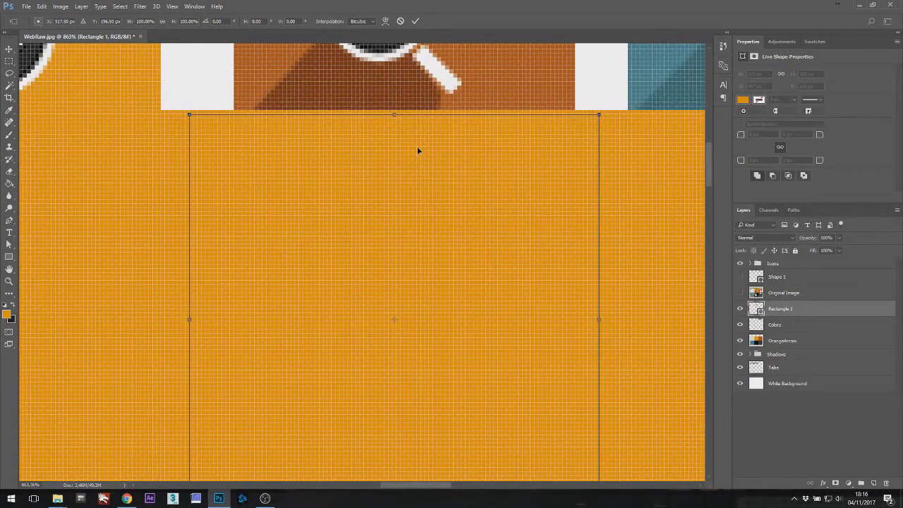
pyautogui.press('Up')
pyautogui.press('Return')
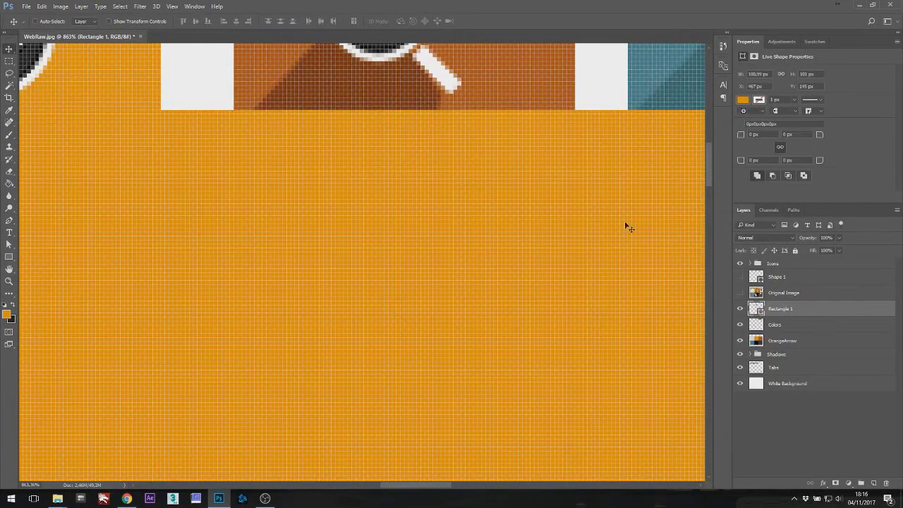
# Convert the Rectangle 1 layer to a smart object and rasterize it.
pyautogui.rightClick(786, 309)
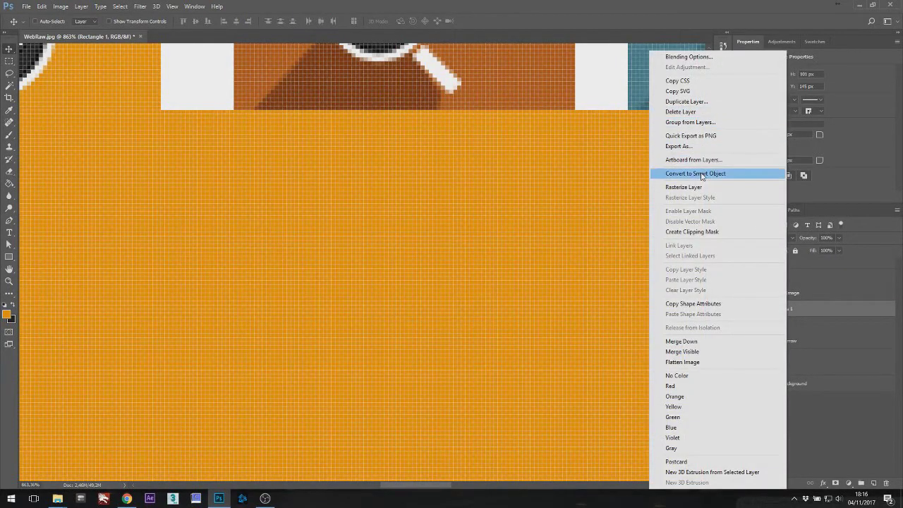
pyautogui.click(702, 174)
pyautogui.rightClick(782, 309)
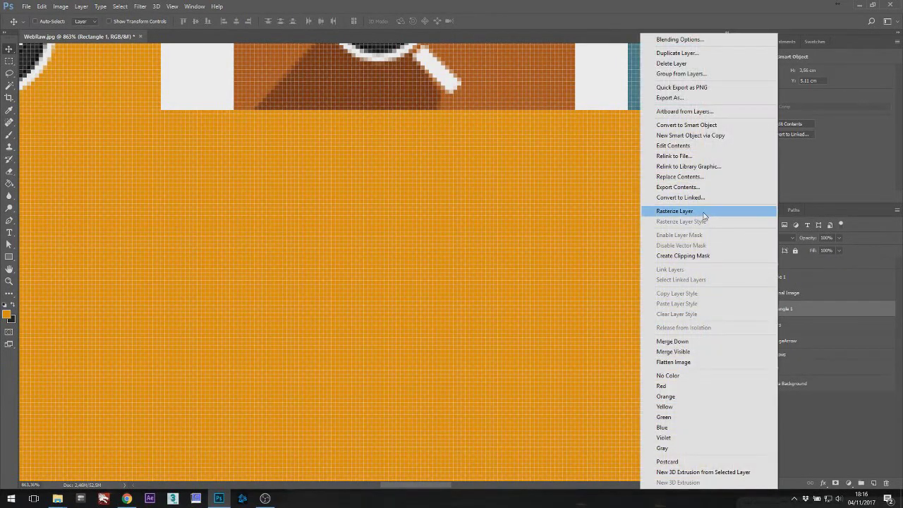
pyautogui.click(656, 212)
# Apply a Color Overlay in dark orange ac530f to the Rectangle 1 layer.
pyautogui.rightClick(780, 309)
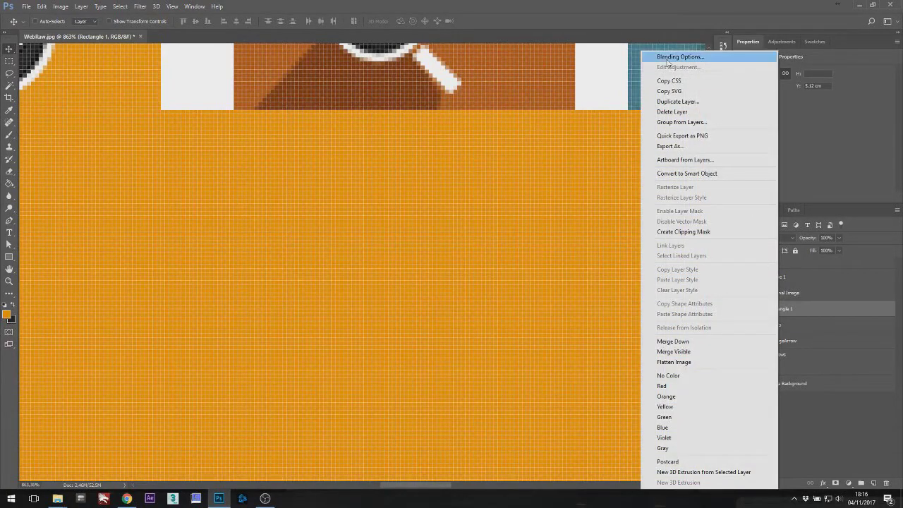
pyautogui.click(668, 57)
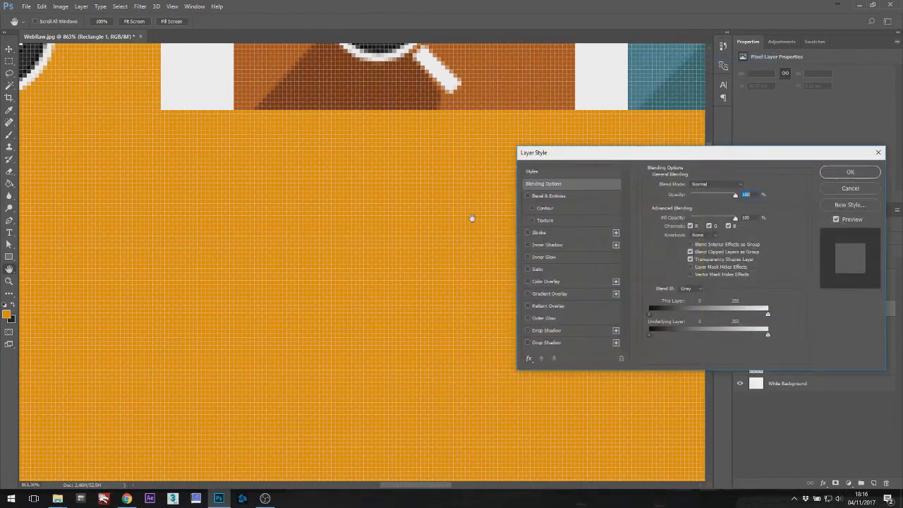
pyautogui.click(528, 281)
pyautogui.click(544, 282)
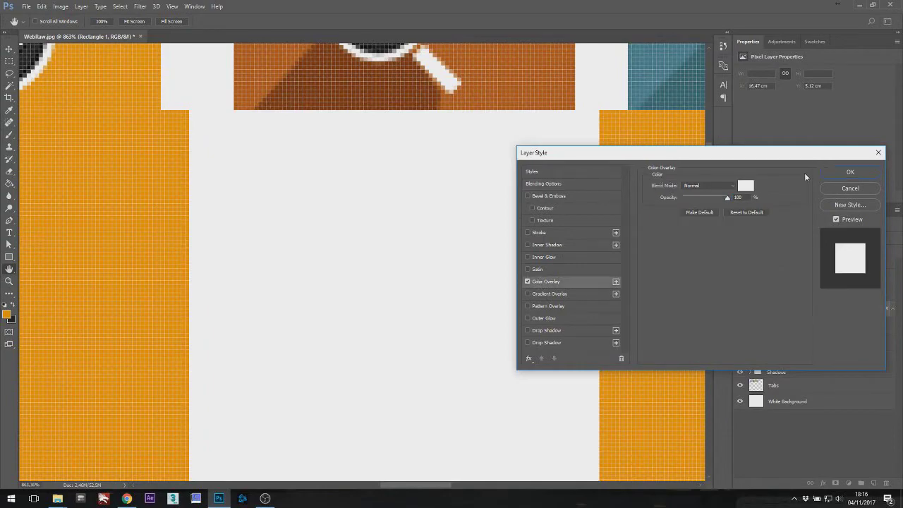
pyautogui.click(746, 185)
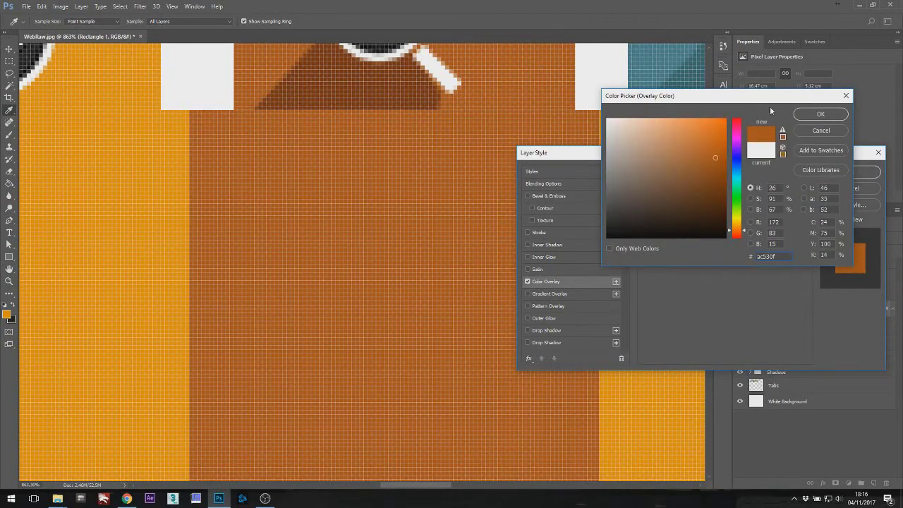
pyautogui.click(821, 113)
pyautogui.click(857, 171)
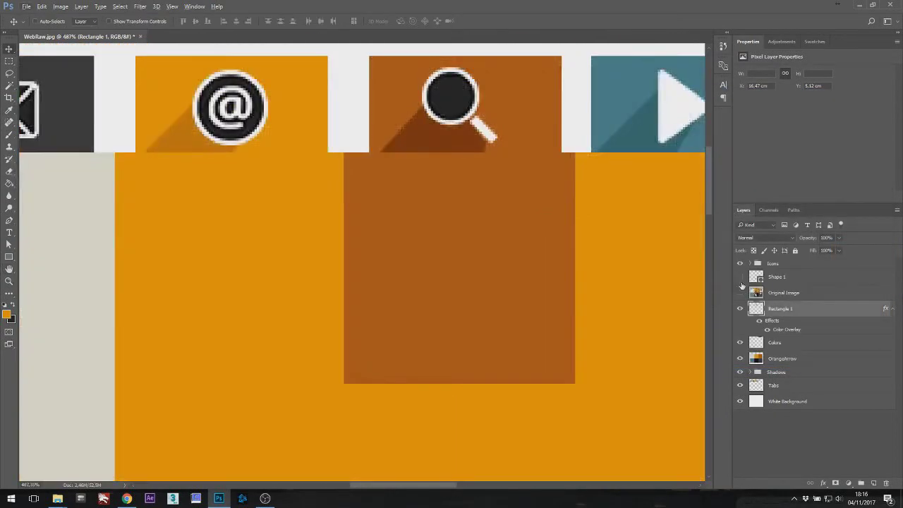
# Compare the new square with the Original Image, leave that layer visible, and ready the Tabs layer for a rectangular marquee selection.
pyautogui.click(740, 292)
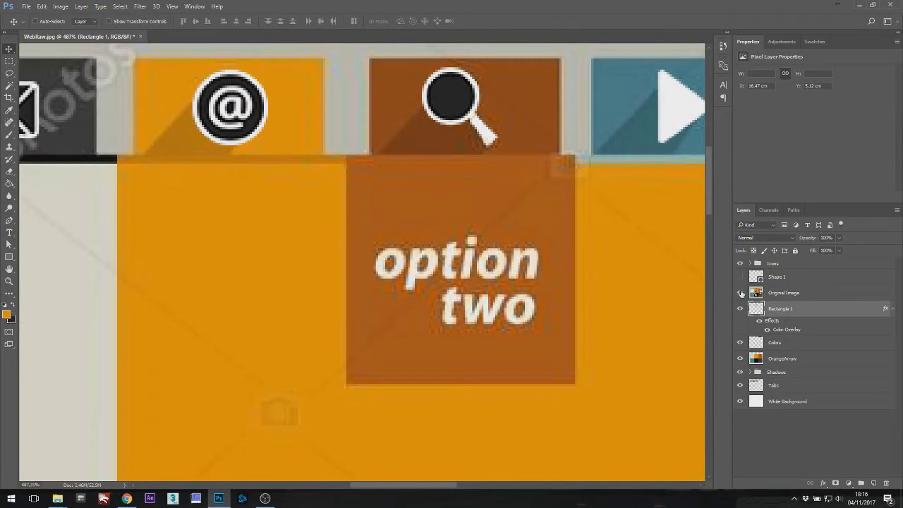
pyautogui.click(741, 294)
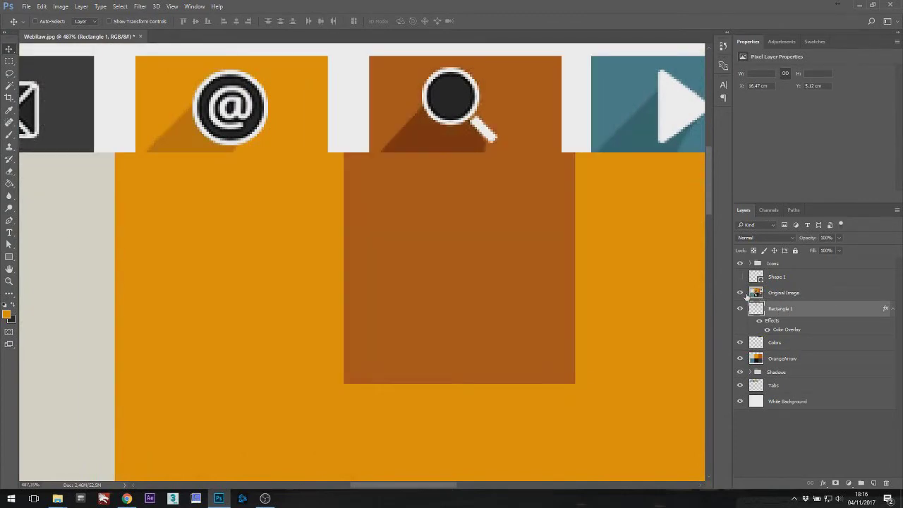
pyautogui.click(741, 294)
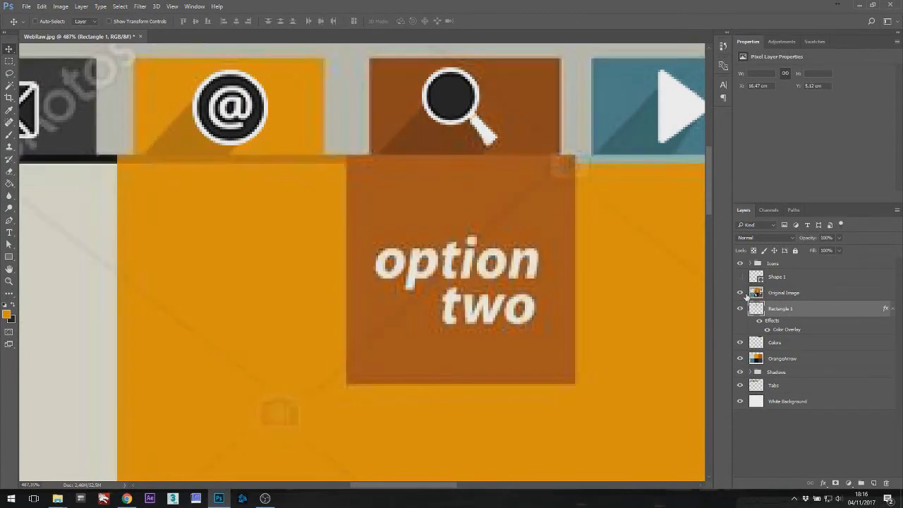
pyautogui.click(782, 387)
pyautogui.press('m')
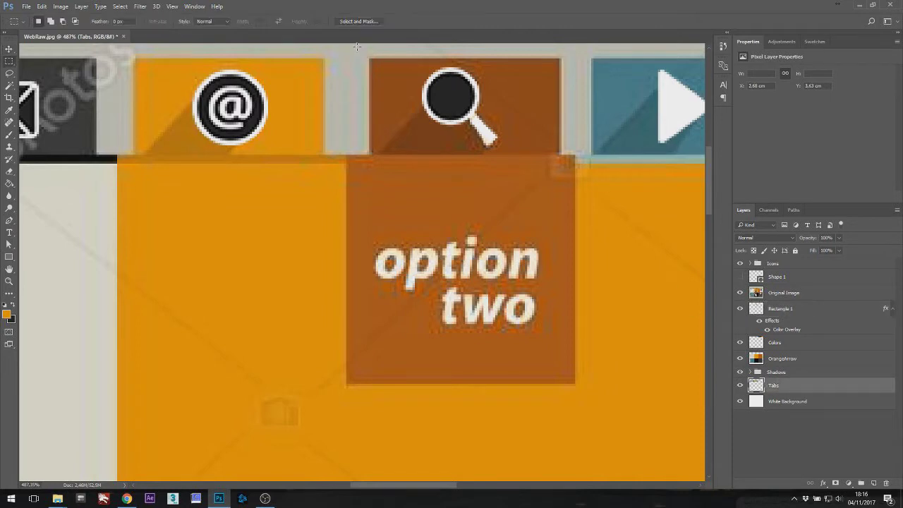
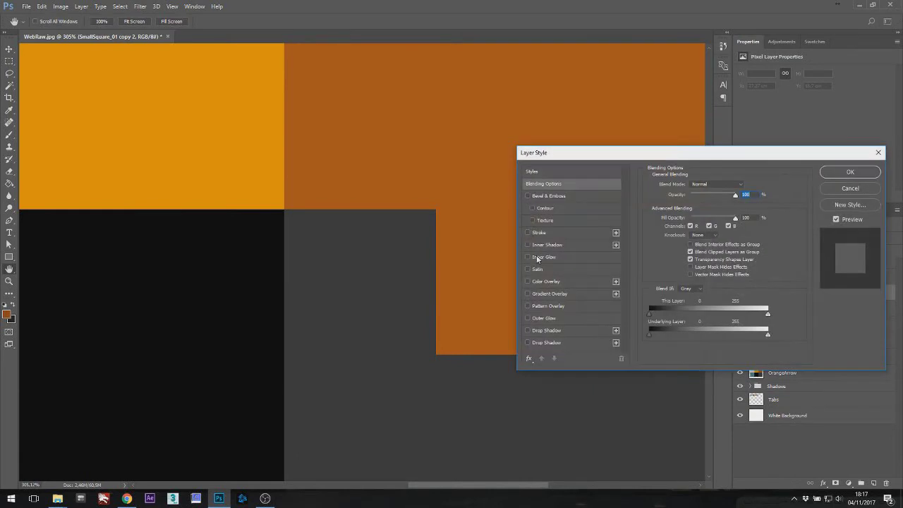
# Apply an off-white Color Overlay to the SmallSquare_01 copy 2 layer.
pyautogui.click(528, 281)
pyautogui.click(545, 282)
pyautogui.click(746, 186)
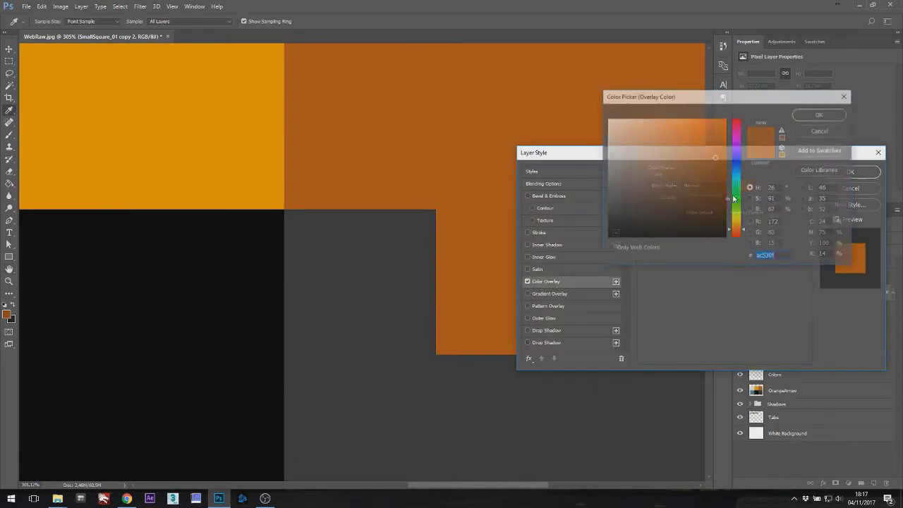
pyautogui.click(821, 114)
pyautogui.click(865, 171)
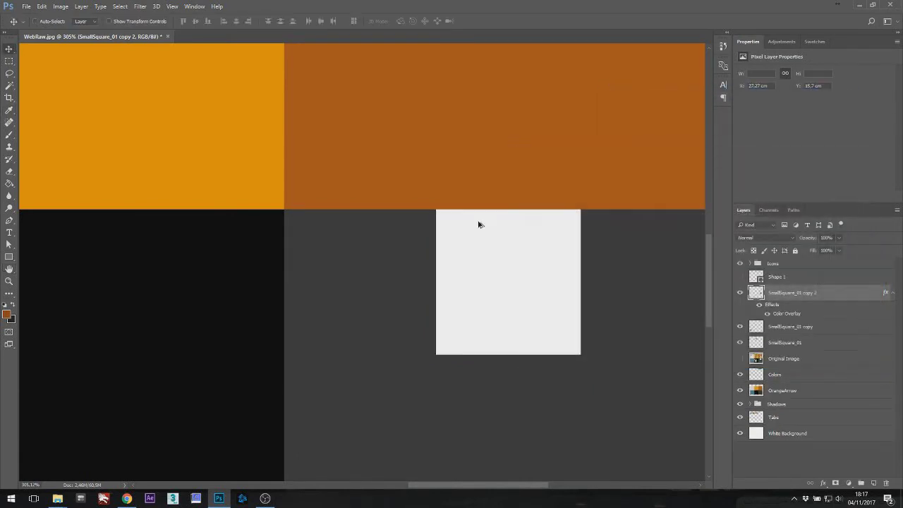
# Show the Original Image layer and move it to the top of the layer stack, above the Icons group.
pyautogui.scroll(-5, 475, 221)
pyautogui.scroll(-2, 469, 220)
pyautogui.click(740, 359)
pyautogui.moveTo(780, 358); pyautogui.dragTo(772, 260)
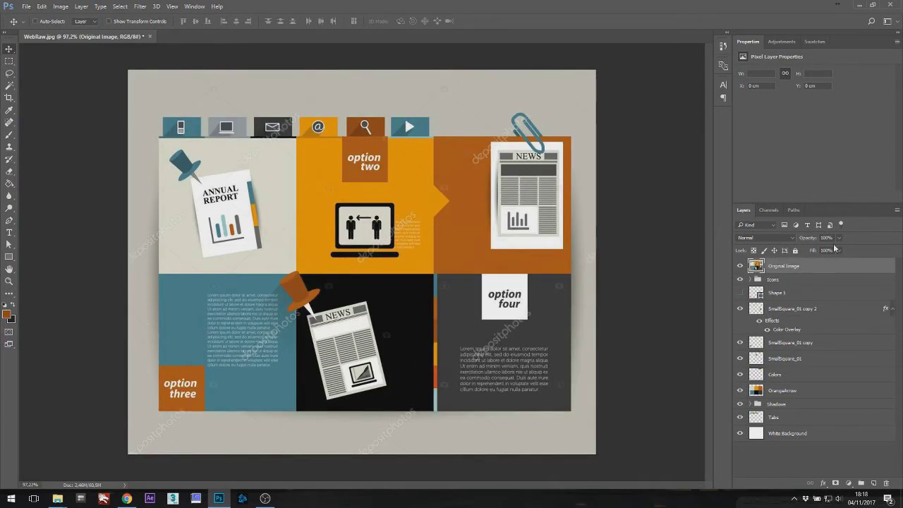
# Set the Original Image layer's opacity to 50%.
pyautogui.write('6')
pyautogui.write('0')
pyautogui.write('50')
pyautogui.press('Return')
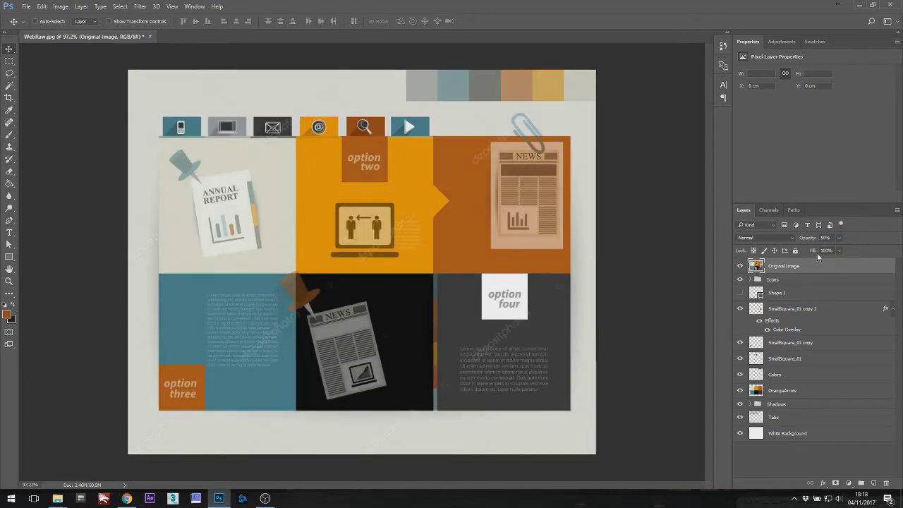
pyautogui.scroll(1, 283, 216)
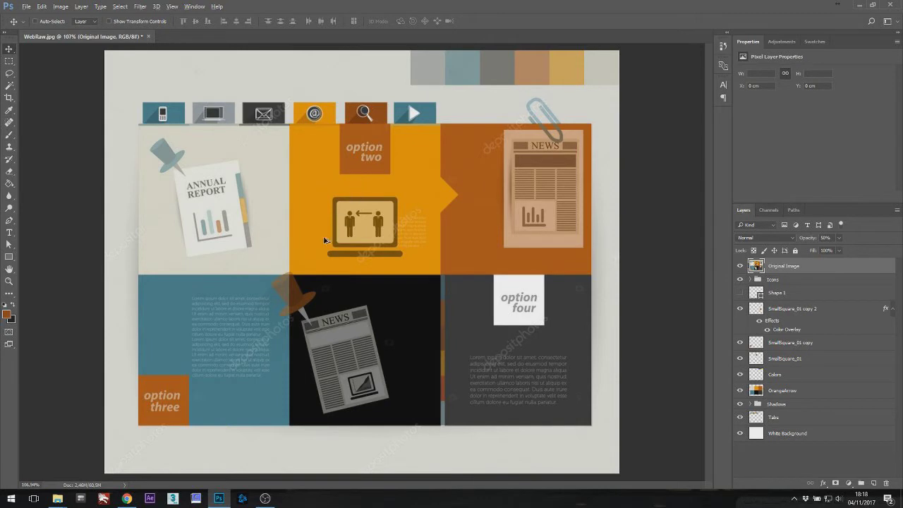
pyautogui.scroll(2, 325, 241)
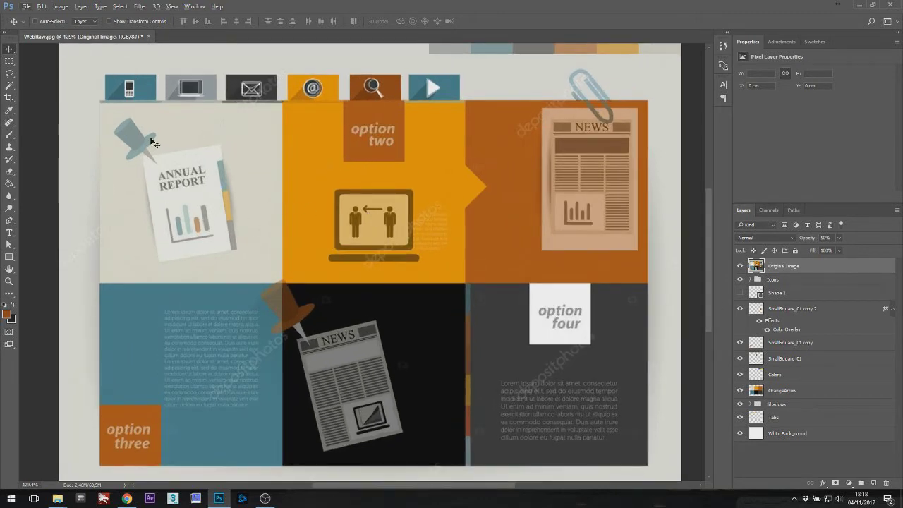
pyautogui.scroll(8, 150, 140)
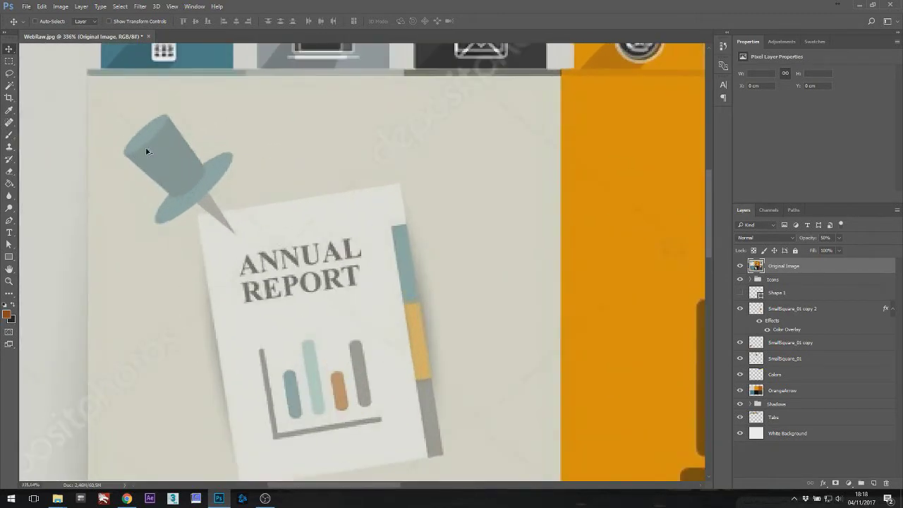
pyautogui.click(10, 61)
pyautogui.moveTo(107, 101); pyautogui.dragTo(254, 257)
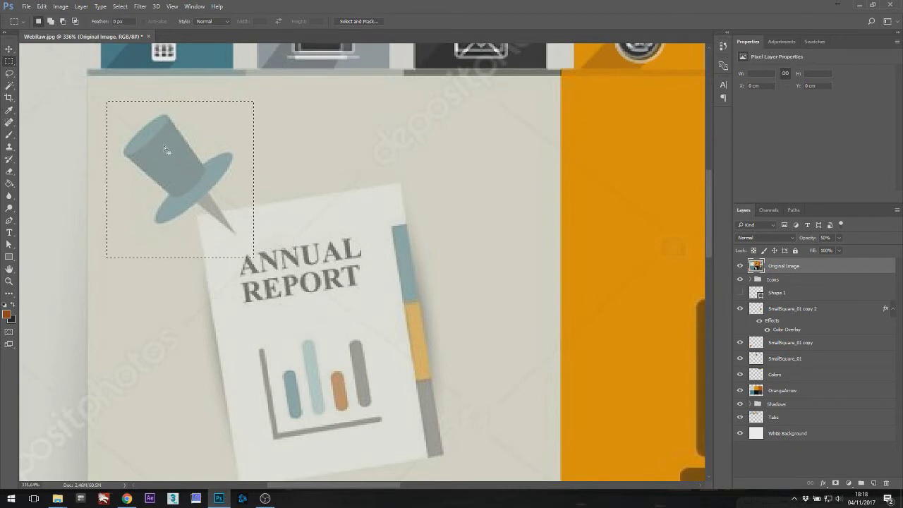
pyautogui.hotkey('ctrl', 'd')
pyautogui.scroll(-2, 411, 237)
pyautogui.scroll(-1, 412, 237)
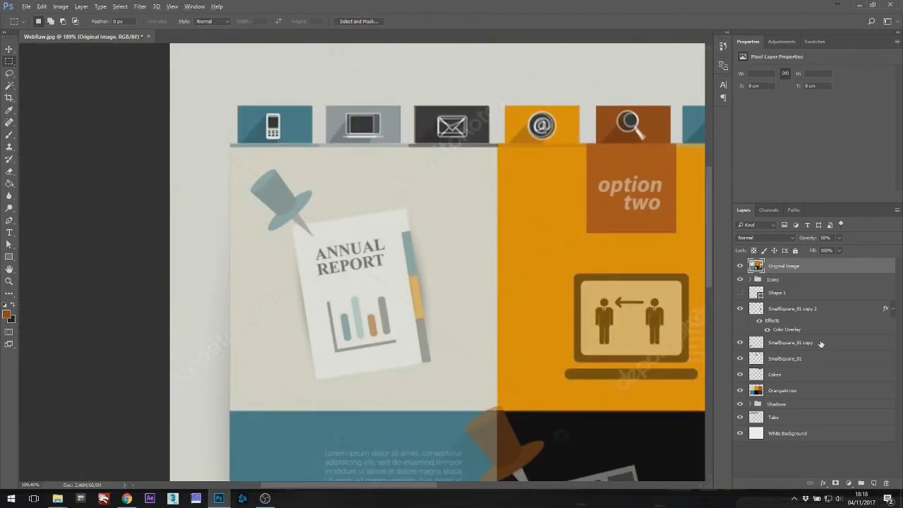
# Set the Original Image layer's opacity to 100%.
pyautogui.click(839, 238)
pyautogui.moveTo(867, 249); pyautogui.dragTo(878, 250)
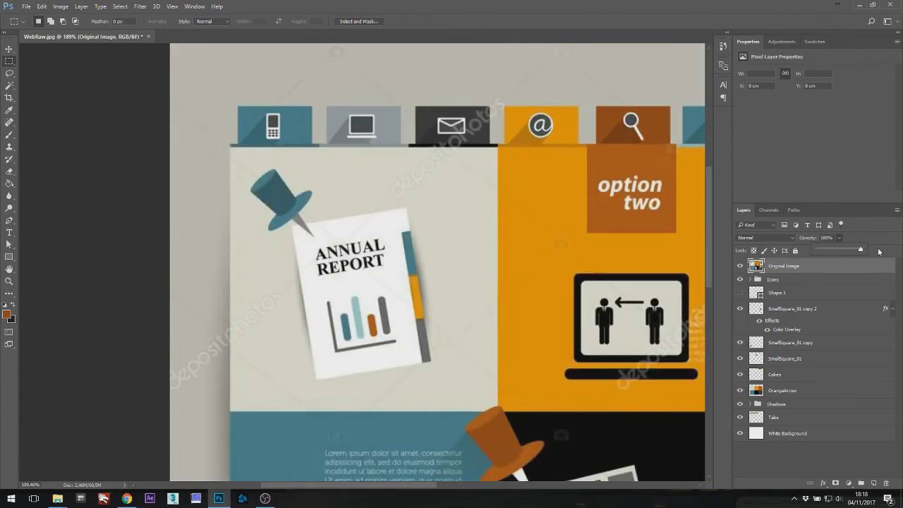
pyautogui.click(406, 233)
# Draw a brown ellipse about 122 × 43 px beside the annual report and a smaller one about 78 × 35 px below it.
pyautogui.scroll(-5, 522, 381)
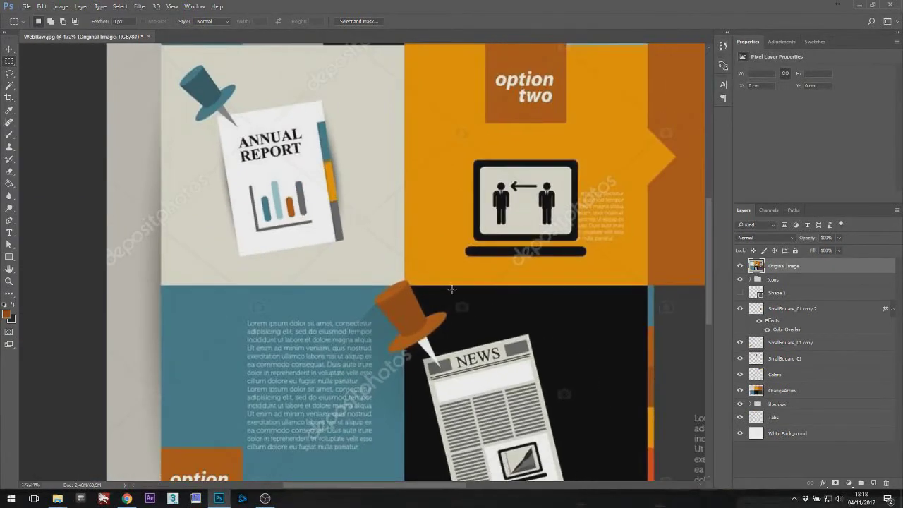
pyautogui.scroll(2, 453, 290)
pyautogui.moveTo(8, 257); pyautogui.dragTo(53, 266)
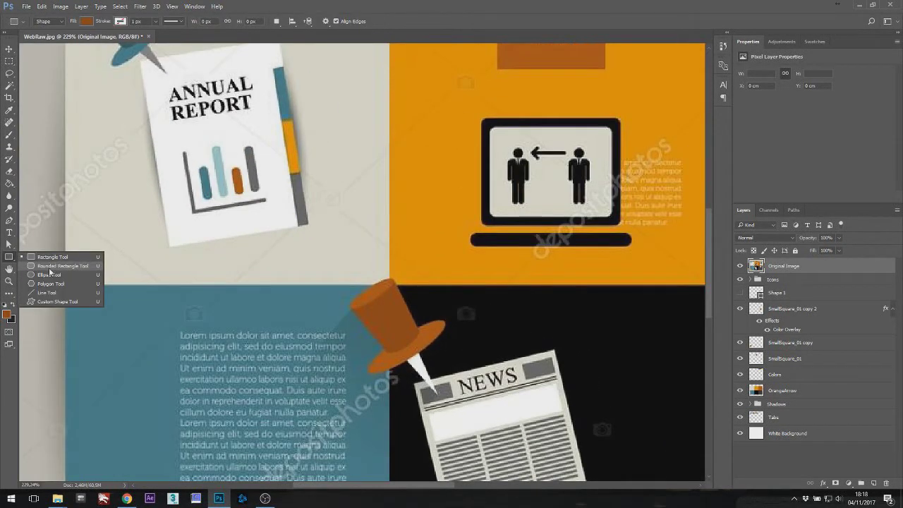
pyautogui.click(50, 275)
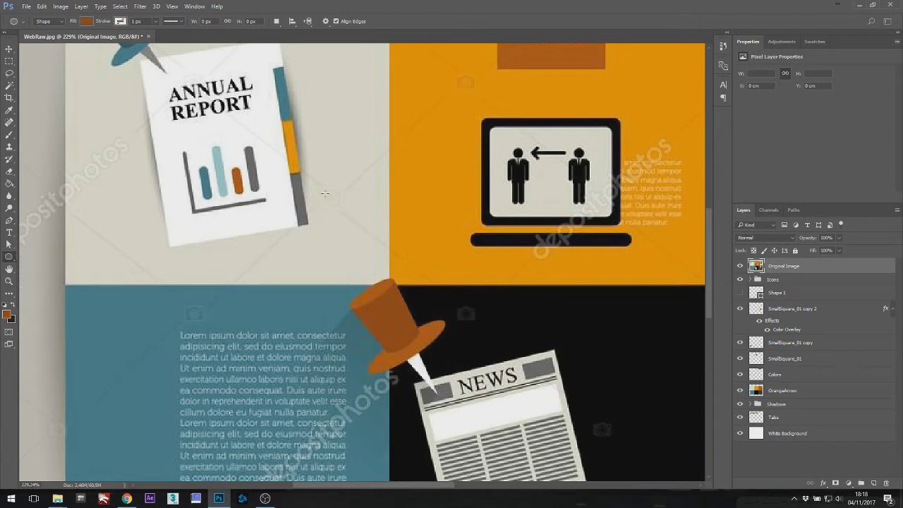
pyautogui.moveTo(298, 125); pyautogui.dragTo(428, 170)
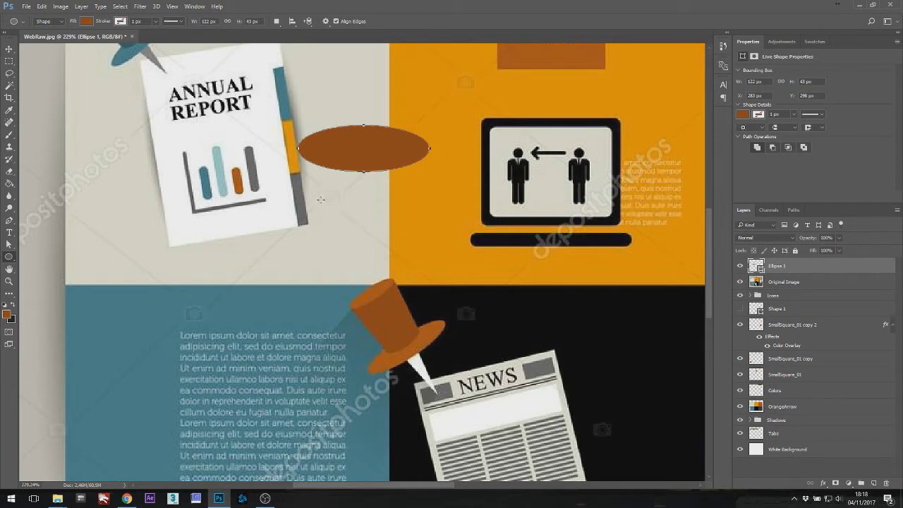
pyautogui.moveTo(321, 199); pyautogui.dragTo(374, 230)
pyautogui.press('v')
# Draw a third, larger ellipse about 191 × 66 px and centre it beneath the other two, overlapping the small one.
pyautogui.click(9, 257)
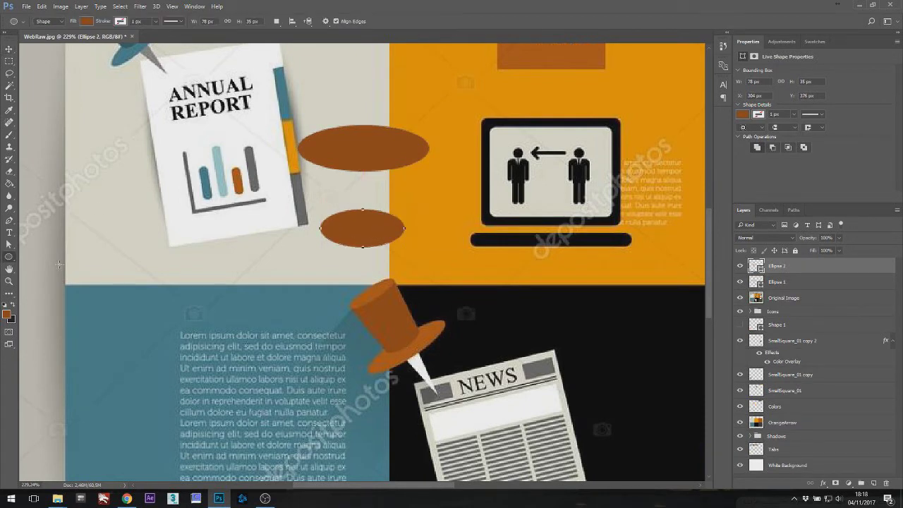
pyautogui.moveTo(240, 235); pyautogui.dragTo(443, 303)
pyautogui.press('v')
pyautogui.moveTo(374, 280); pyautogui.dragTo(398, 280)
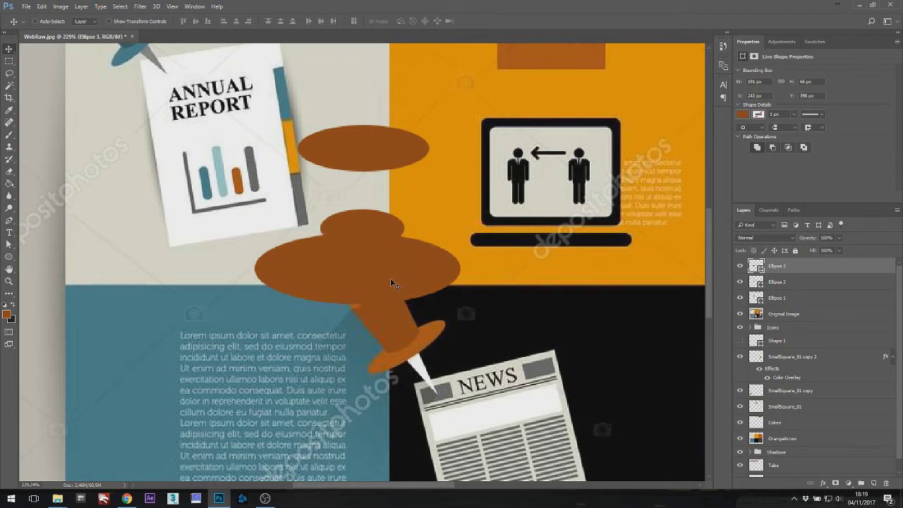
# Merge the Ellipse 1 and Ellipse 2 shapes into one layer and toggle its visibility to check it.
pyautogui.click(788, 282)
pyautogui.keyDown('shift'); pyautogui.click(791, 298); pyautogui.keyUp('shift')
pyautogui.rightClick(790, 296)
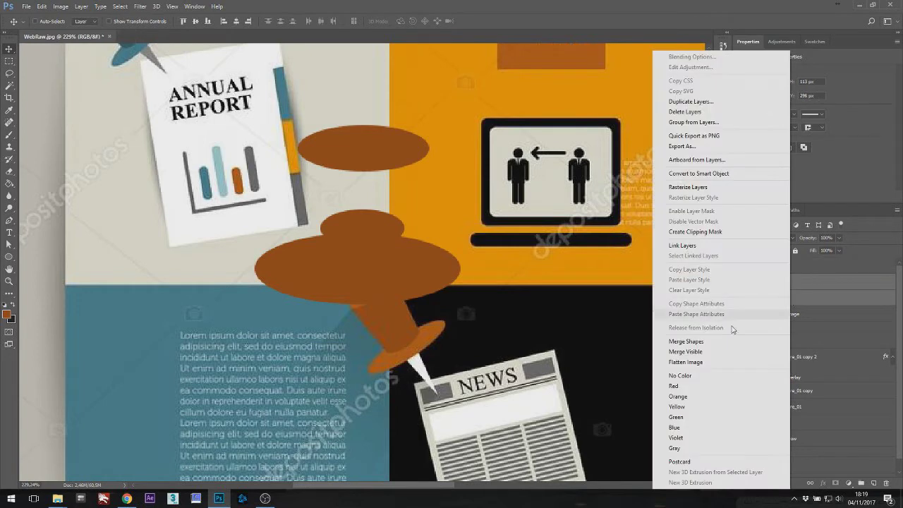
pyautogui.click(720, 342)
pyautogui.click(737, 283)
pyautogui.click(737, 283)
pyautogui.click(740, 282)
pyautogui.click(740, 283)
# Convert the merged Ellipse 2 layer to a smart object and rasterize it.
pyautogui.rightClick(782, 283)
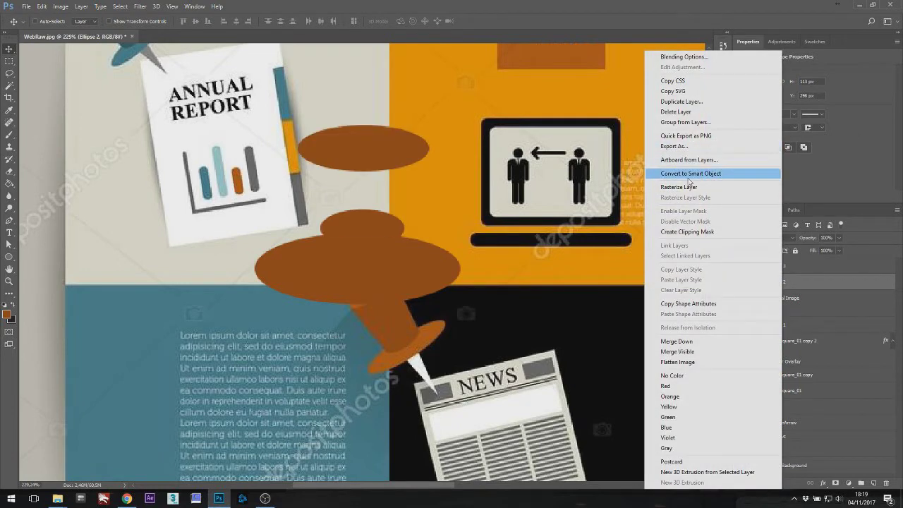
pyautogui.click(688, 176)
pyautogui.rightClick(775, 283)
pyautogui.click(677, 211)
# Apply a Color Overlay to the Ellipse 2 layer, sampling the lighter orange from the original pin's brim.
pyautogui.rightClick(776, 282)
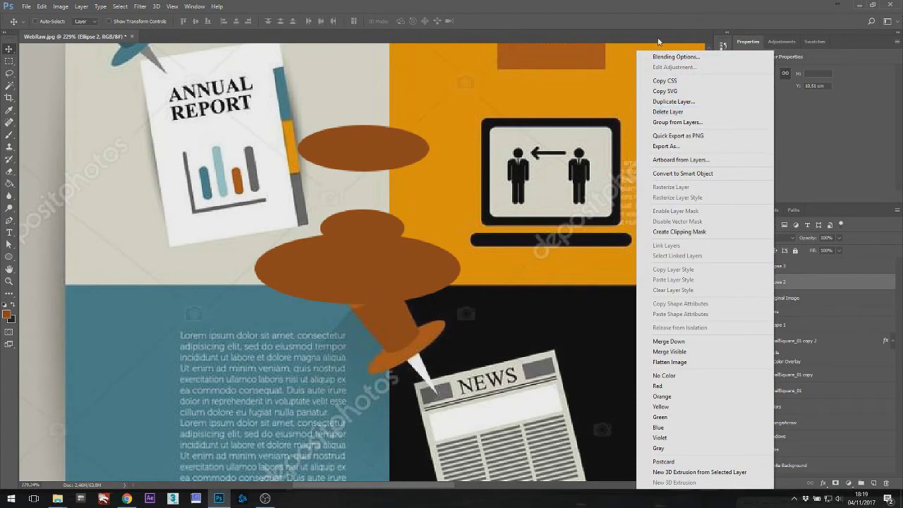
pyautogui.click(676, 56)
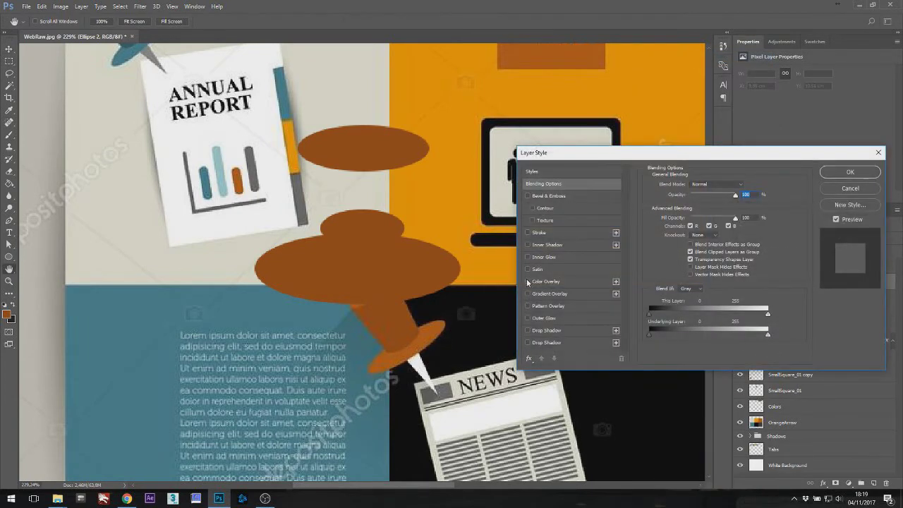
pyautogui.click(528, 282)
pyautogui.click(540, 282)
pyautogui.click(741, 189)
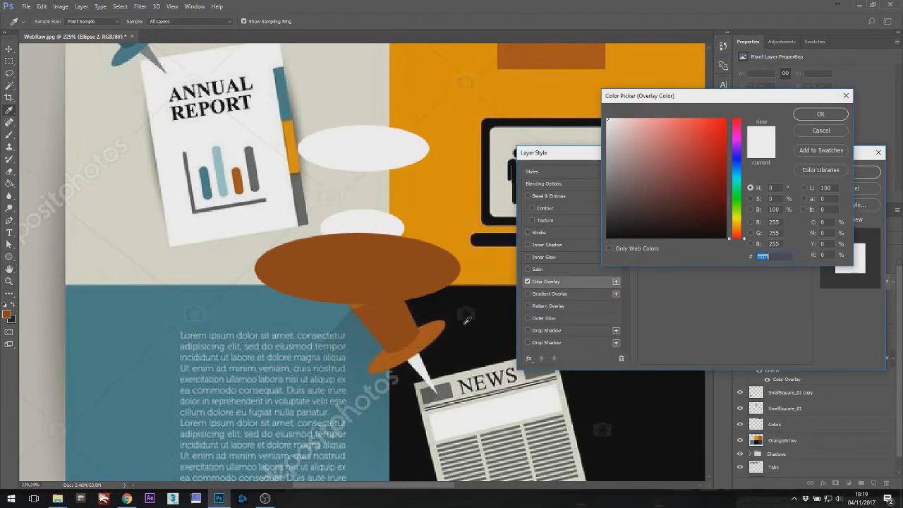
pyautogui.click(442, 325)
pyautogui.click(821, 115)
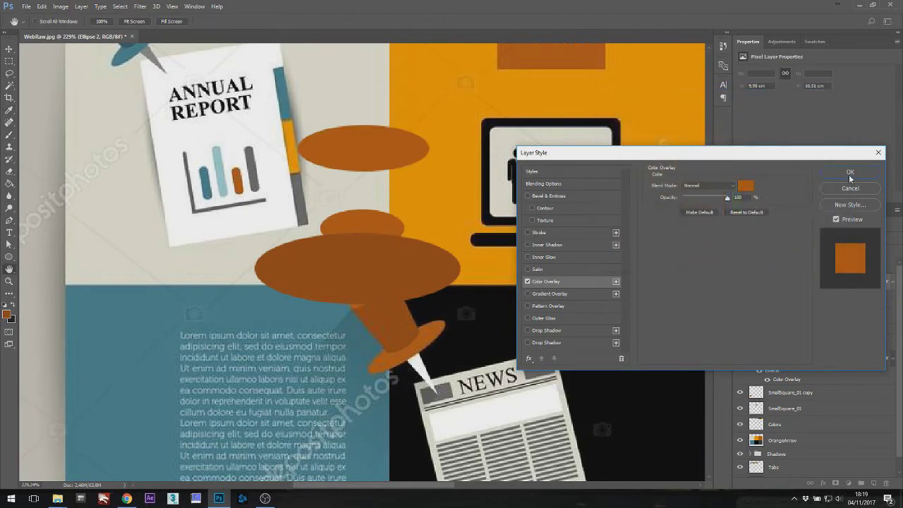
pyautogui.click(851, 173)
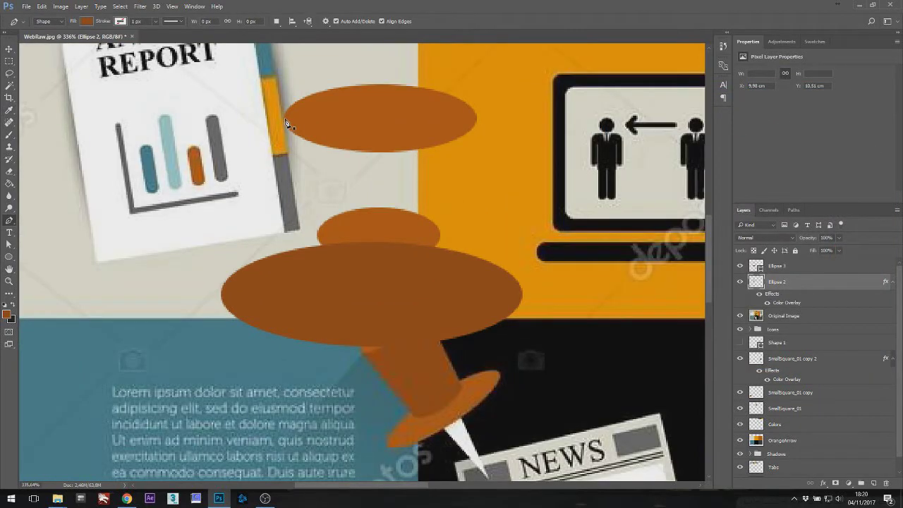
# Draw the pin's tapered body with the Pen tool as a four-point shape joining the side edges of the two smaller ellipses.
pyautogui.click(286, 120)
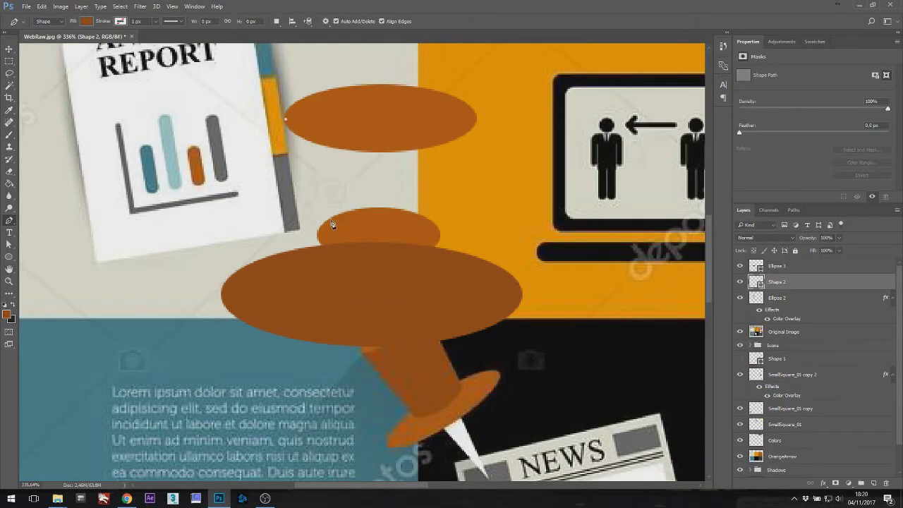
pyautogui.click(319, 237)
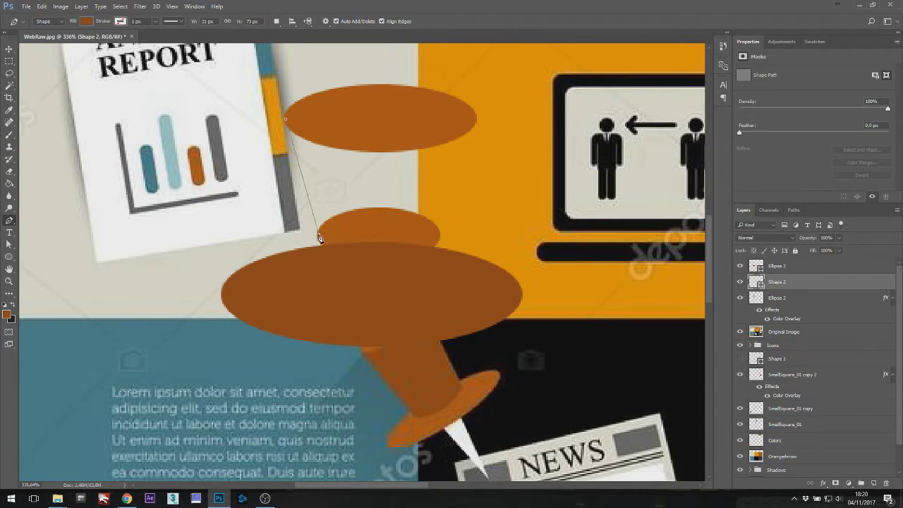
pyautogui.click(440, 235)
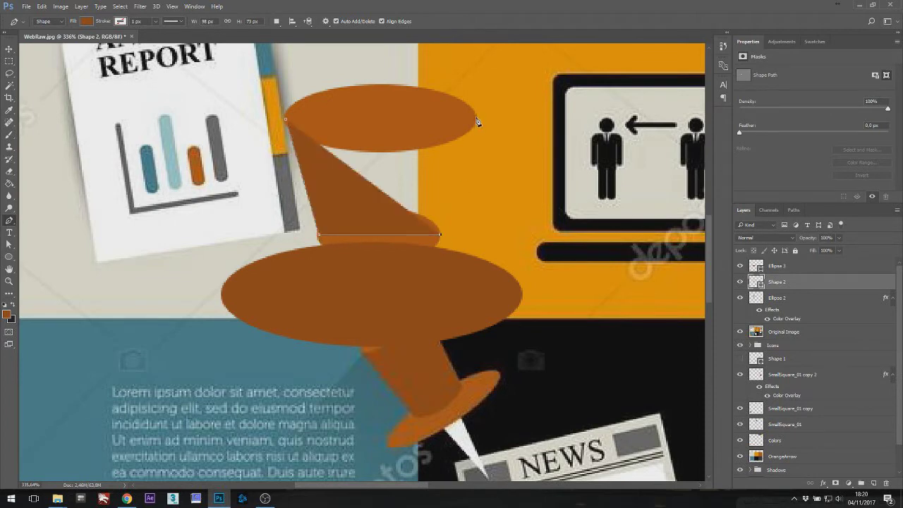
pyautogui.click(477, 118)
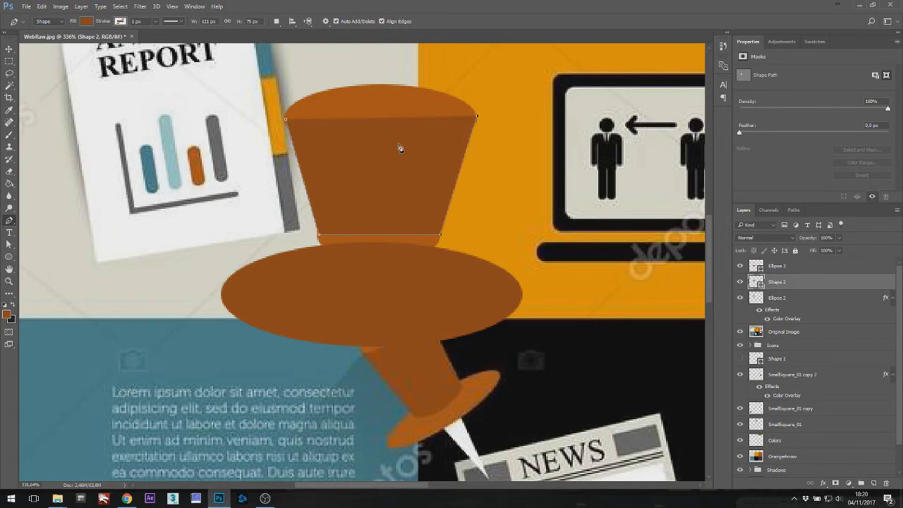
# Check the pin body's corner points up close and align its upper corner with the edge of the top ellipse.
pyautogui.click(10, 245)
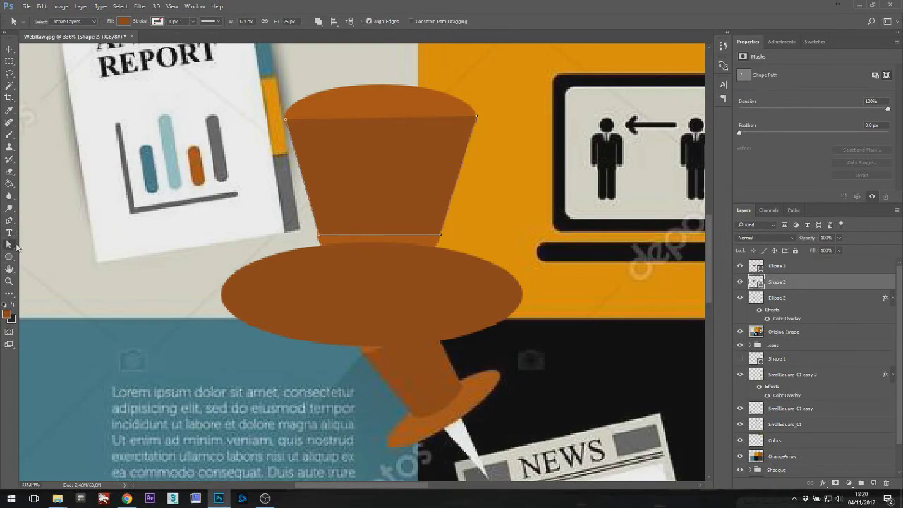
pyautogui.scroll(8, 319, 239)
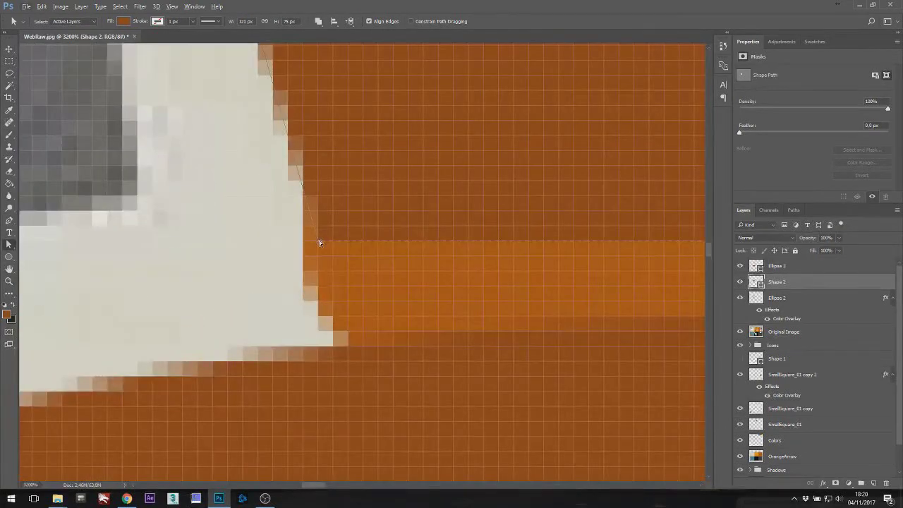
pyautogui.scroll(-5, 315, 244)
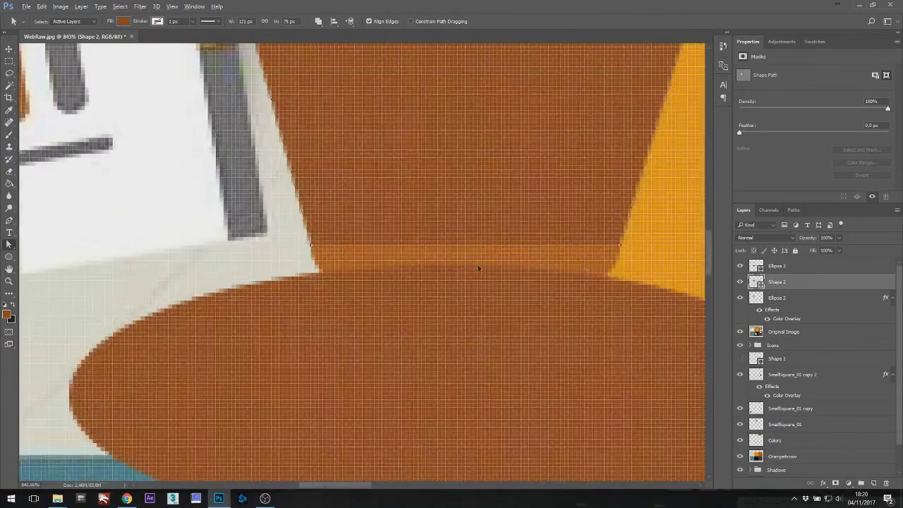
pyautogui.scroll(-4, 607, 263)
pyautogui.scroll(8, 384, 244)
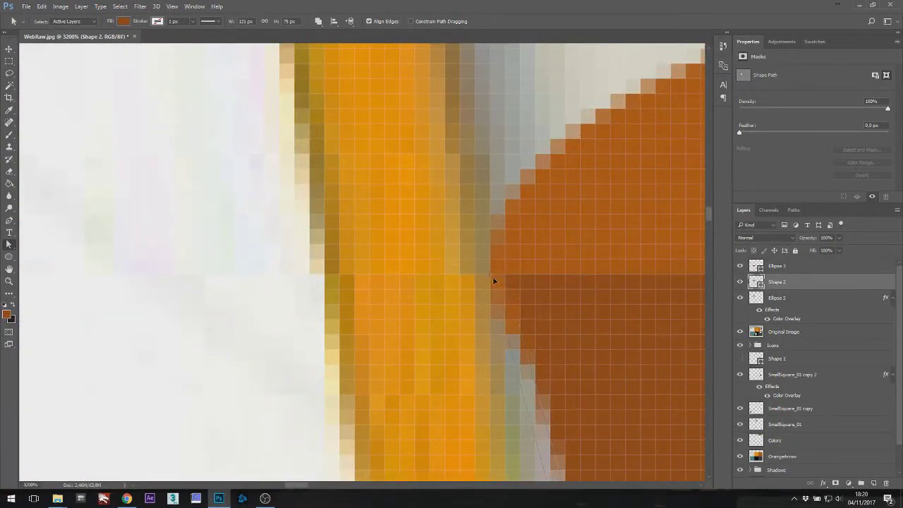
pyautogui.scroll(-6, 493, 281)
pyautogui.moveTo(585, 303); pyautogui.dragTo(256, 246)
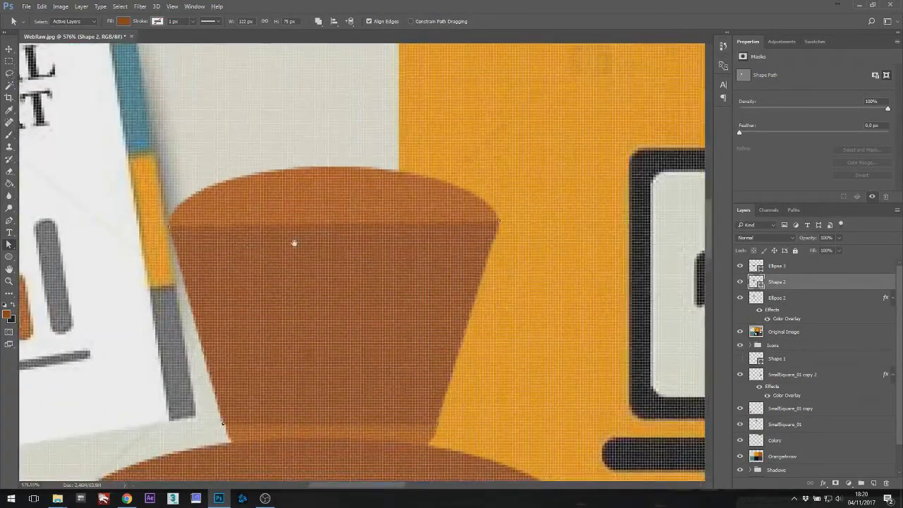
pyautogui.scroll(4, 500, 216)
pyautogui.scroll(-7, 477, 226)
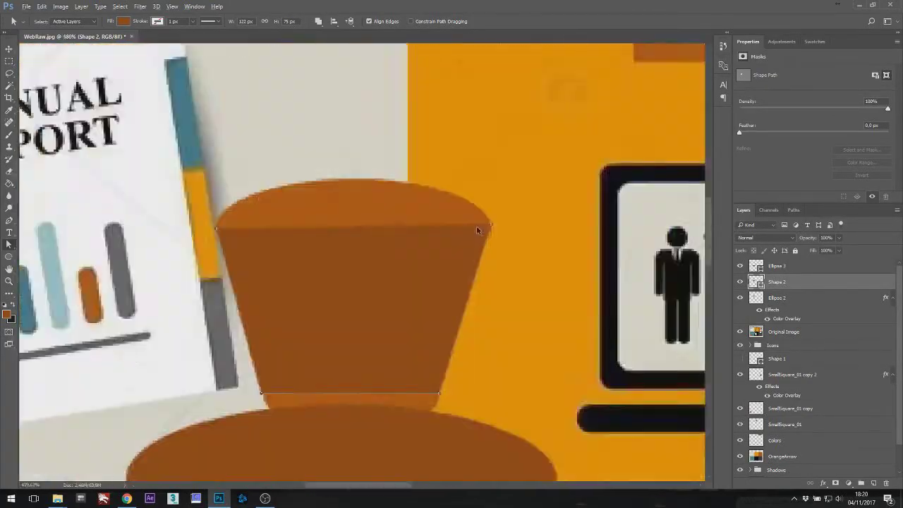
pyautogui.scroll(-2, 476, 226)
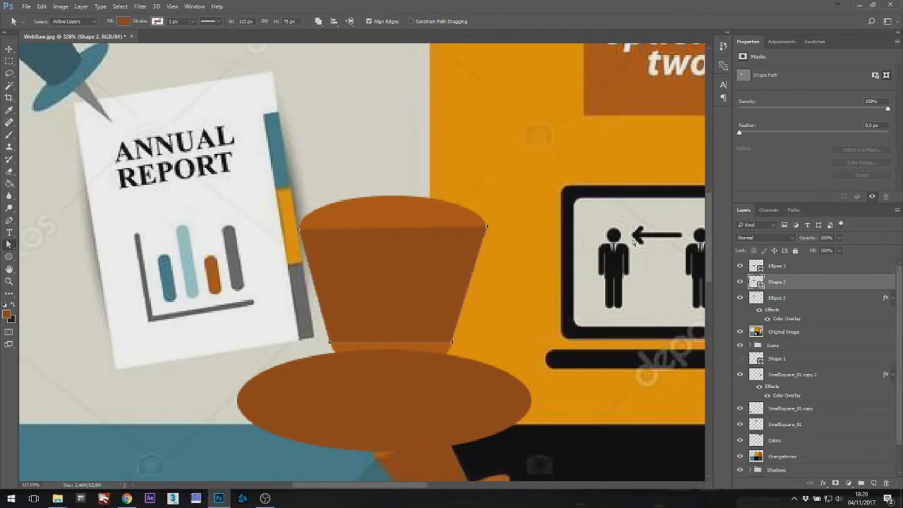
# Rasterize the Shape 2 layer and move it below the Ellipse 2 layer.
pyautogui.rightClick(782, 286)
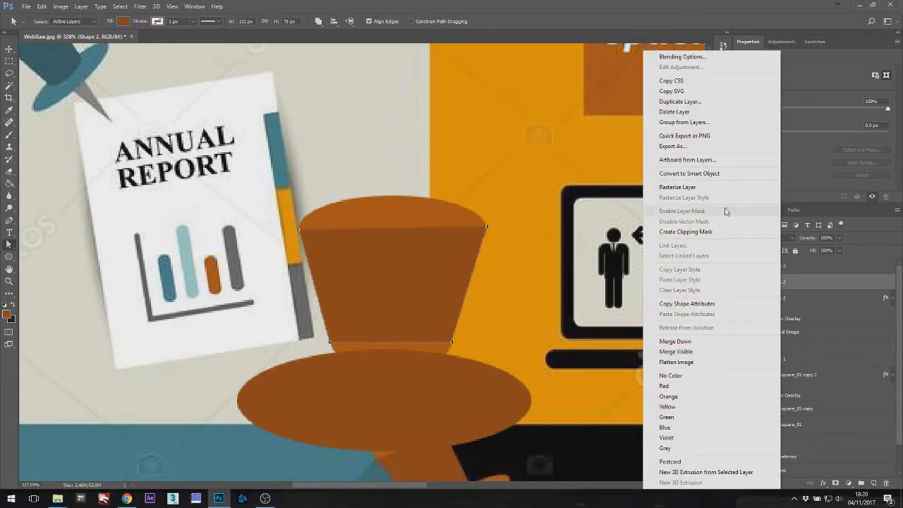
pyautogui.click(696, 189)
pyautogui.press('v')
pyautogui.moveTo(407, 272); pyautogui.dragTo(468, 193)
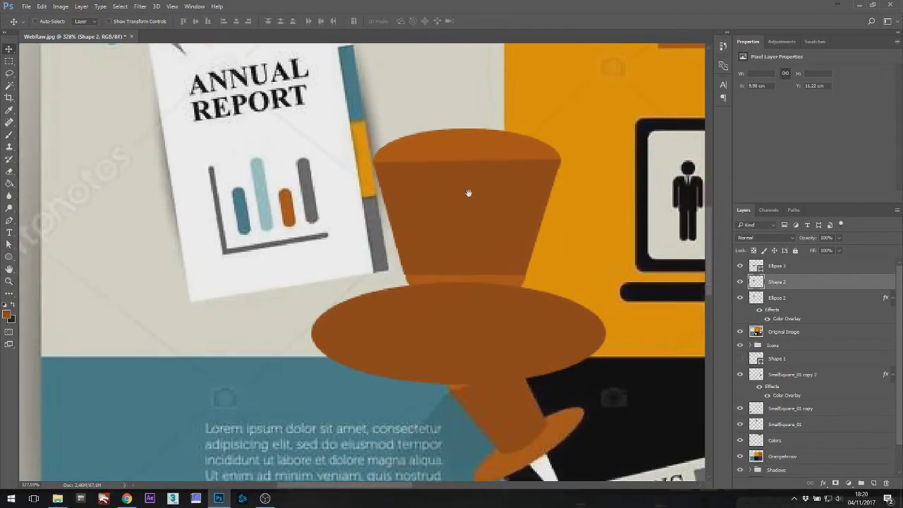
pyautogui.moveTo(777, 284); pyautogui.dragTo(777, 318)
# Flatten the Ellipse 2 layer's Color Overlay by converting the layer to a smart object and rasterizing it.
pyautogui.click(782, 283)
pyautogui.rightClick(782, 282)
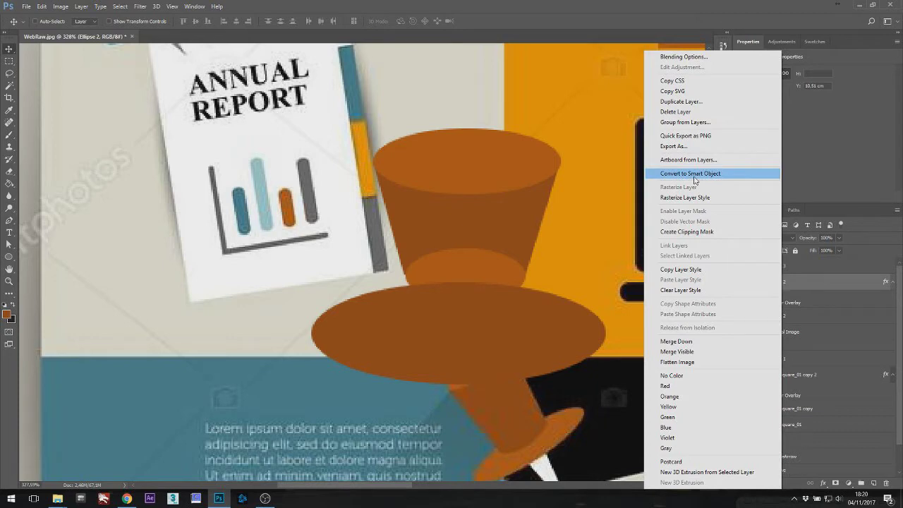
pyautogui.click(695, 181)
pyautogui.rightClick(775, 282)
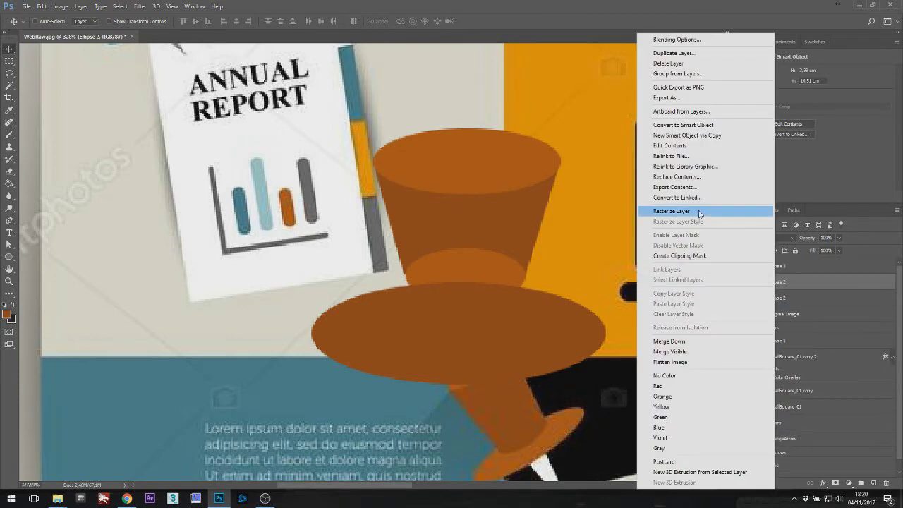
pyautogui.click(700, 212)
# Rename the Ellipse 2 layer as Ellipses.
pyautogui.doubleClick(777, 281)
pyautogui.write('ellipse')
pyautogui.press('BackSpace')
pyautogui.press('BackSpace')
pyautogui.press('BackSpace')
pyautogui.press('BackSpace')
pyautogui.press('BackSpace')
pyautogui.press('BackSpace')
pyautogui.press('BackSpace')
pyautogui.write('E')
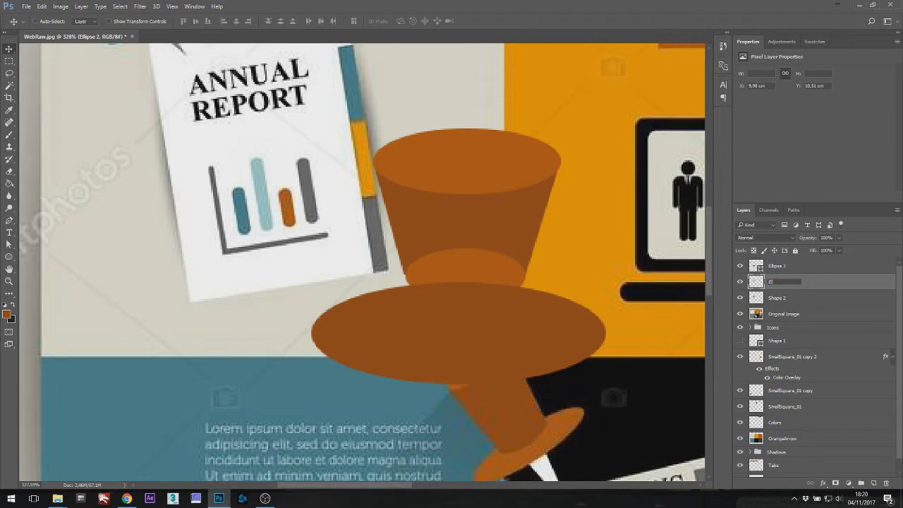
pyautogui.write('llipses')
pyautogui.press('Return')
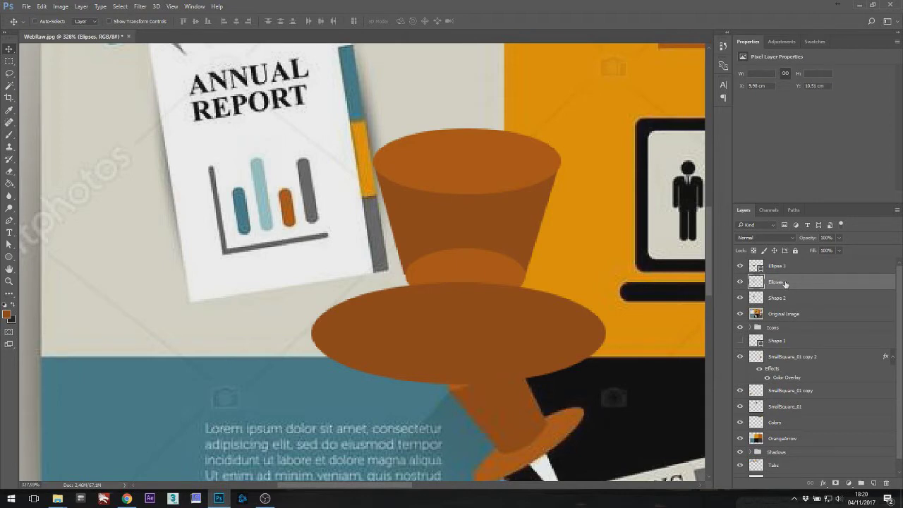
# Rename the Shape 2 layer as Cone.
pyautogui.doubleClick(776, 298)
pyautogui.write('Cone')
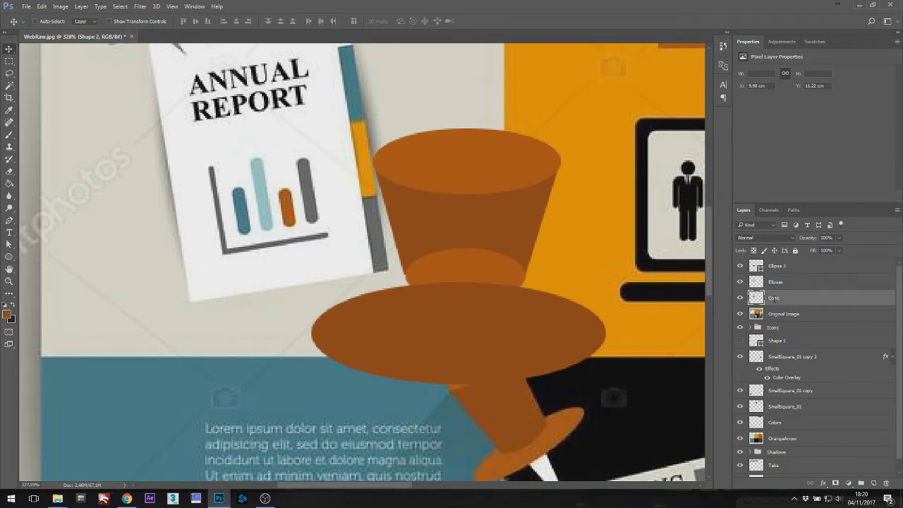
pyautogui.press('Return')
pyautogui.moveTo(528, 225); pyautogui.dragTo(671, 228)
pyautogui.hotkey('ctrl', 'z')
# On the Ellipses layer, fill the lower ellipse with the dark brown sampled from the cone.
pyautogui.click(793, 284)
pyautogui.moveTo(487, 205)
pyautogui.mouseDown()
pyautogui.moveTo(332, 185)
pyautogui.moveTo(477, 207)
pyautogui.mouseUp()
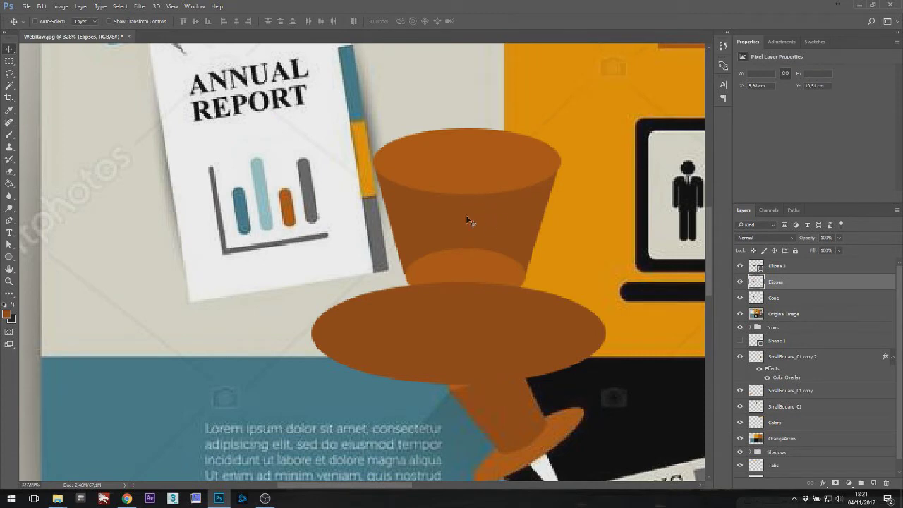
pyautogui.press('i')
pyautogui.click(470, 212)
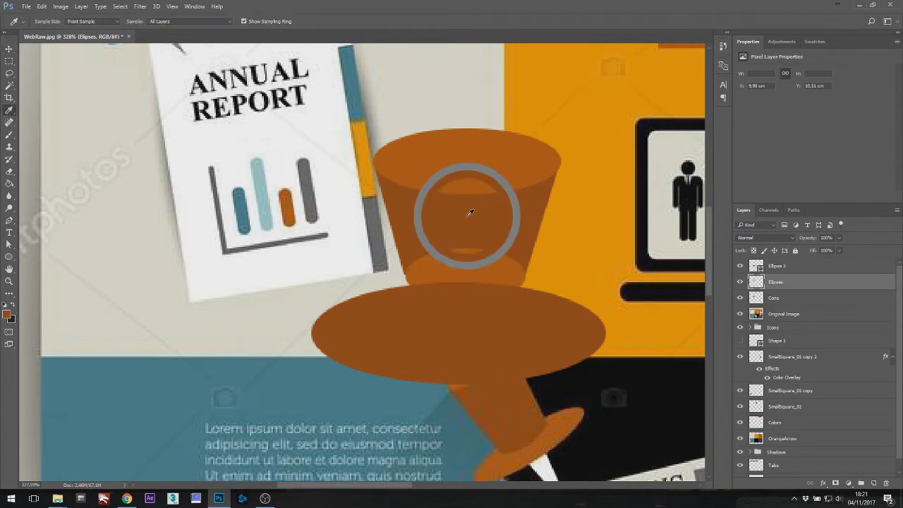
pyautogui.click(9, 182)
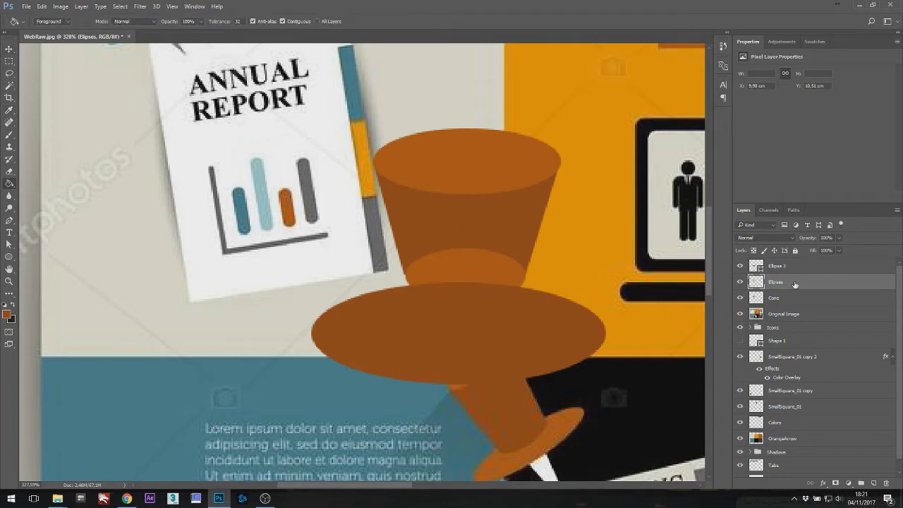
pyautogui.click(474, 265)
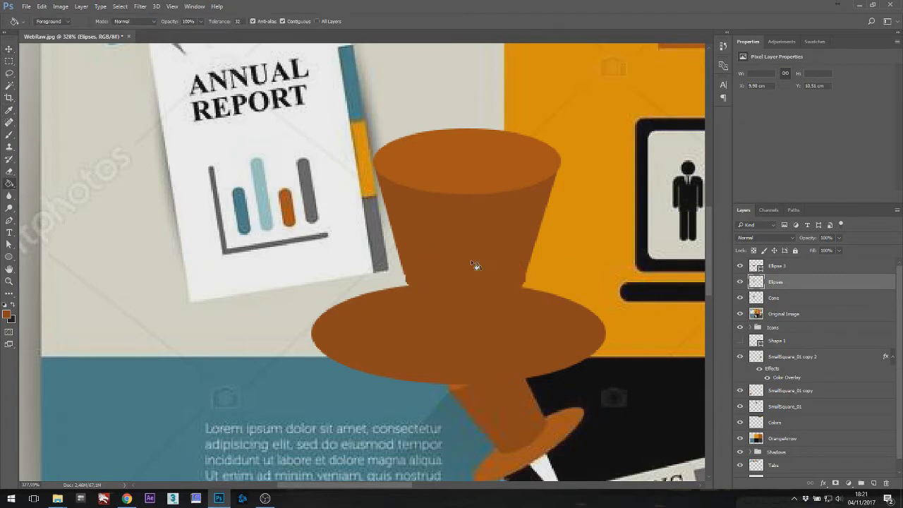
pyautogui.click(10, 62)
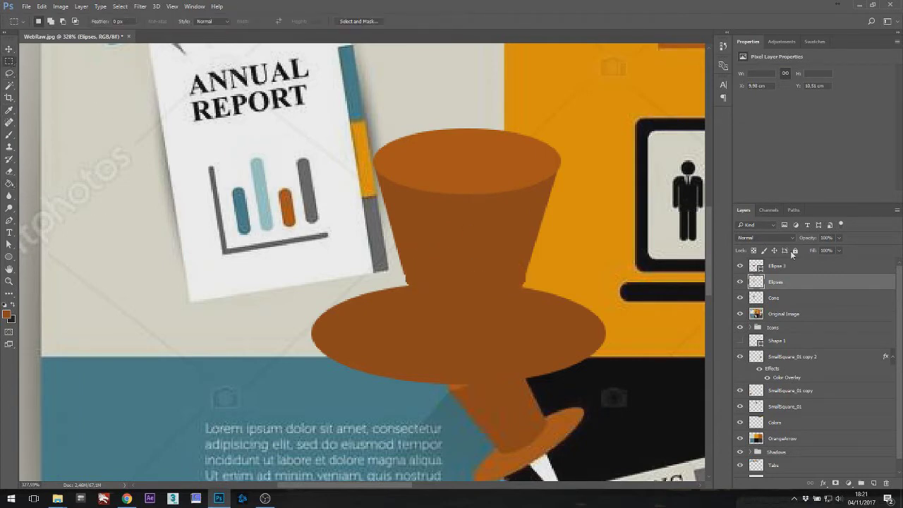
pyautogui.press('v')
pyautogui.keyDown('shift'); pyautogui.click(776, 298); pyautogui.keyUp('shift')
pyautogui.moveTo(507, 229); pyautogui.dragTo(554, 209)
# Add a Color Overlay to the Ellipse 3 layer using the lighter orange-brown sampled from the original pin's brim.
pyautogui.click(787, 270)
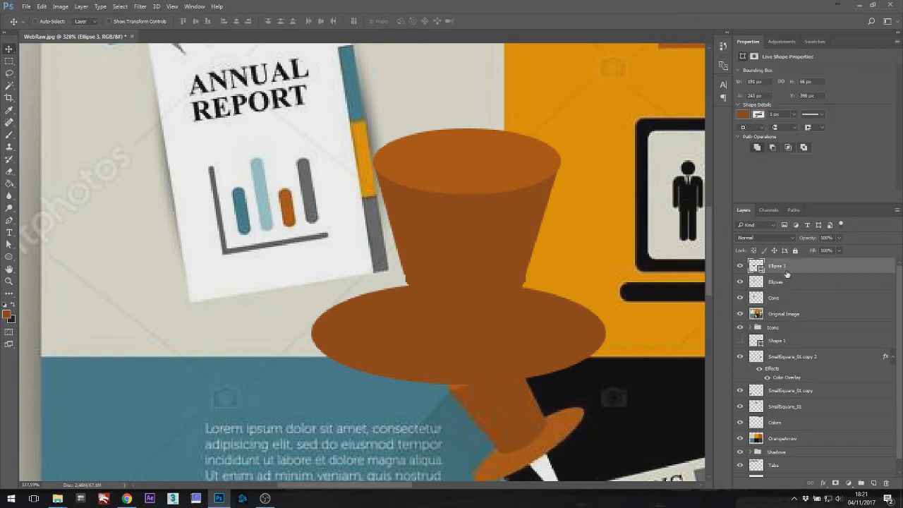
pyautogui.rightClick(785, 269)
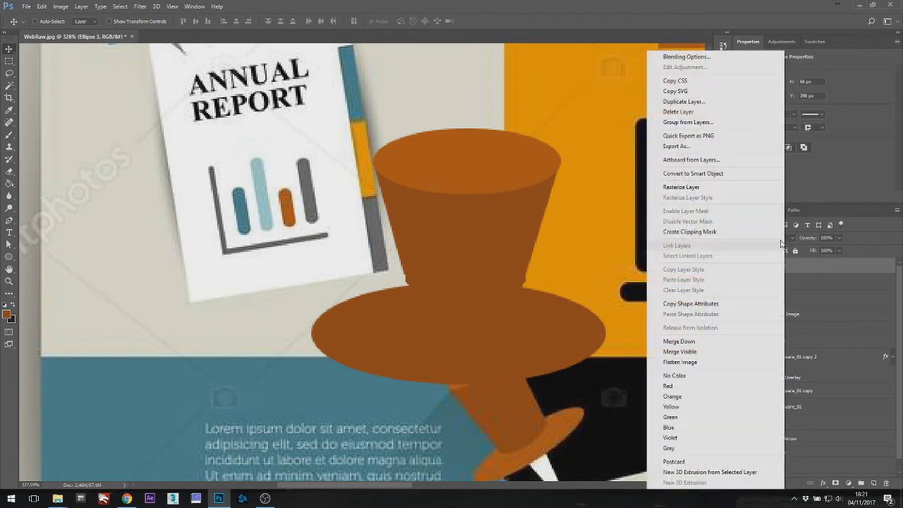
pyautogui.click(692, 58)
pyautogui.click(533, 283)
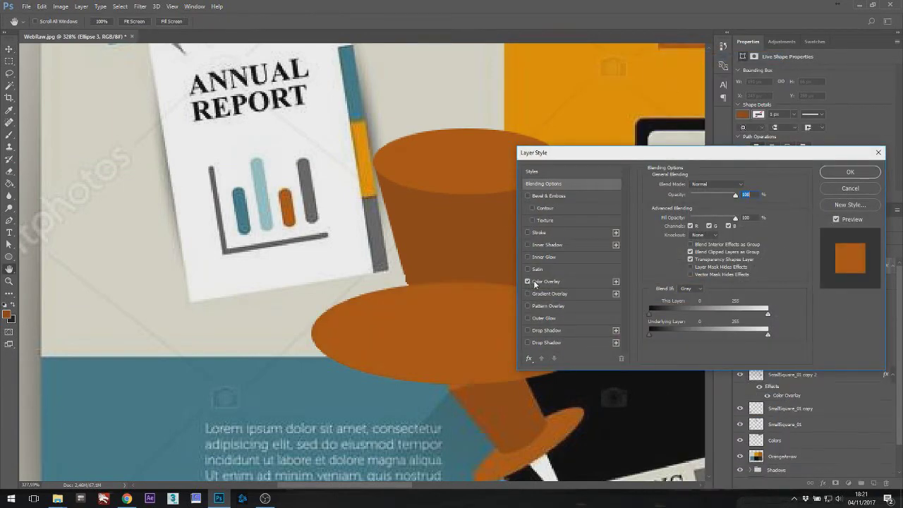
pyautogui.click(748, 186)
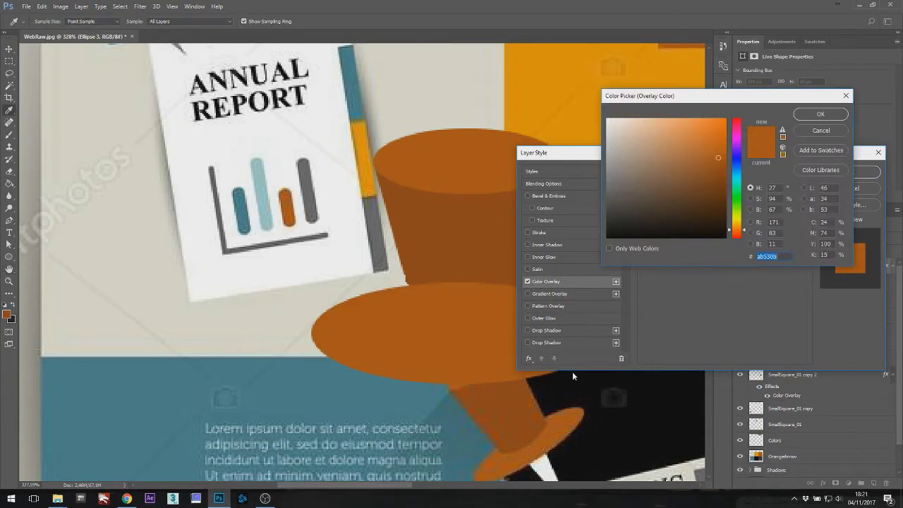
pyautogui.click(563, 415)
pyautogui.click(820, 114)
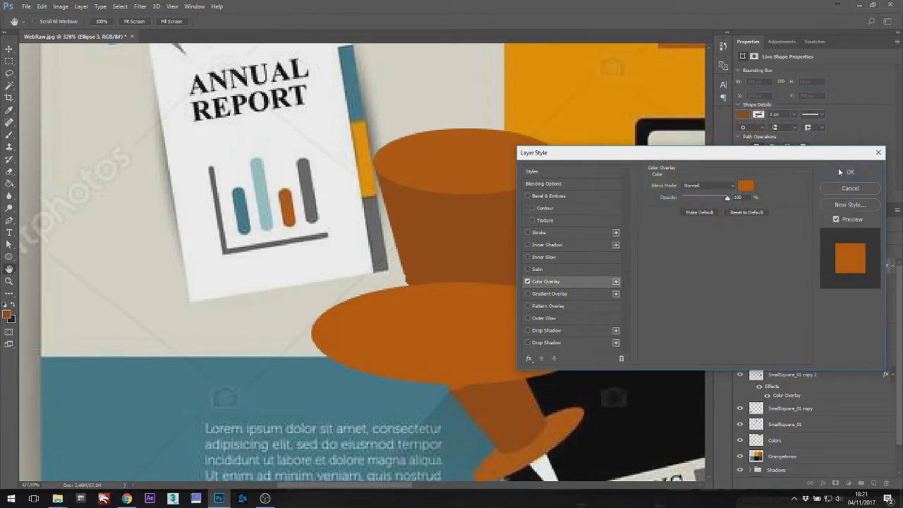
pyautogui.click(850, 171)
# Flatten the Ellipse 3 layer's Color Overlay by converting the layer to a smart object and rasterizing it.
pyautogui.rightClick(781, 271)
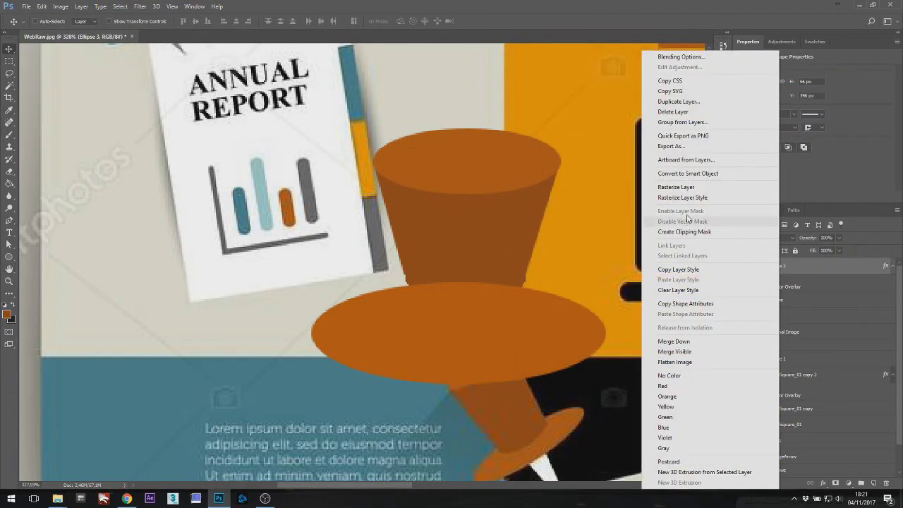
pyautogui.click(692, 174)
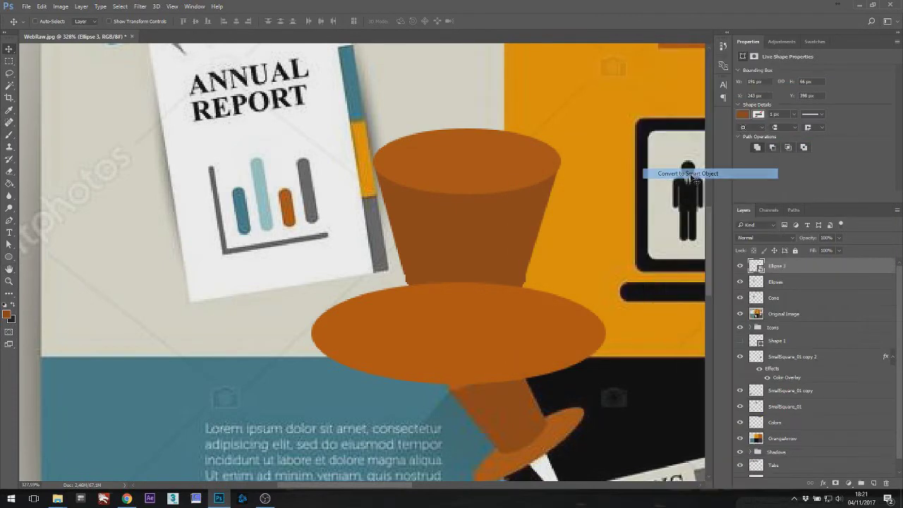
pyautogui.rightClick(778, 265)
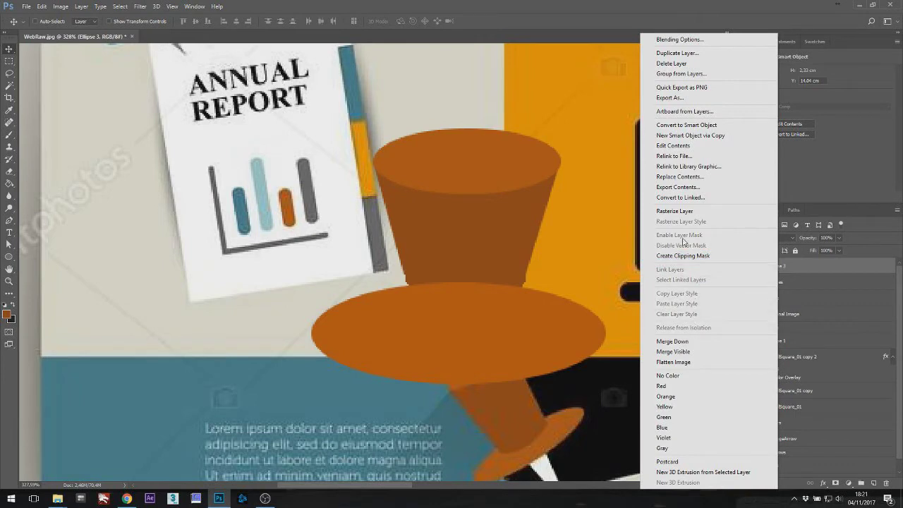
pyautogui.click(691, 211)
# Rename the Ellipse 3 layer as BigElipse.
pyautogui.write('H')
pyautogui.write('igElipse')
pyautogui.press('Return')
# Move the BigElipse layer below Cone and shift the brim ellipse up around the base of the cone.
pyautogui.moveTo(789, 268); pyautogui.dragTo(785, 310)
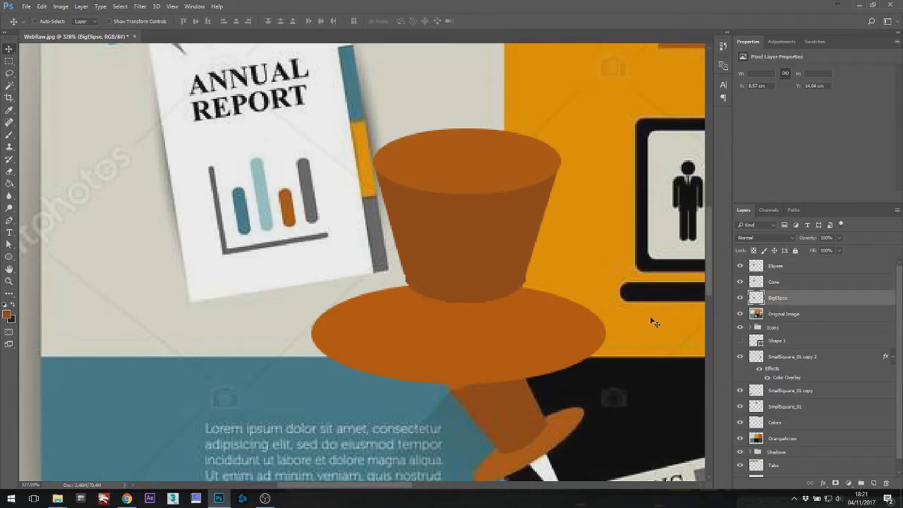
pyautogui.moveTo(504, 352); pyautogui.dragTo(508, 306)
pyautogui.scroll(-3, 508, 306)
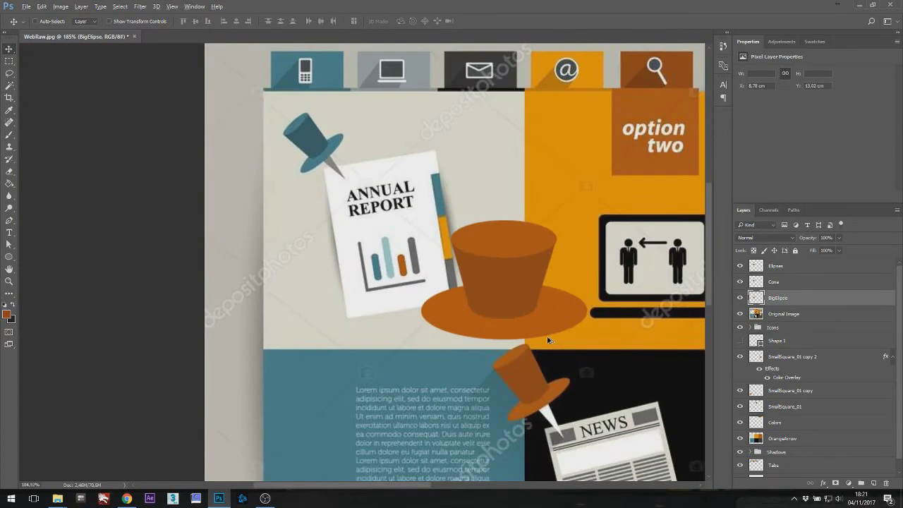
pyautogui.scroll(3, 549, 340)
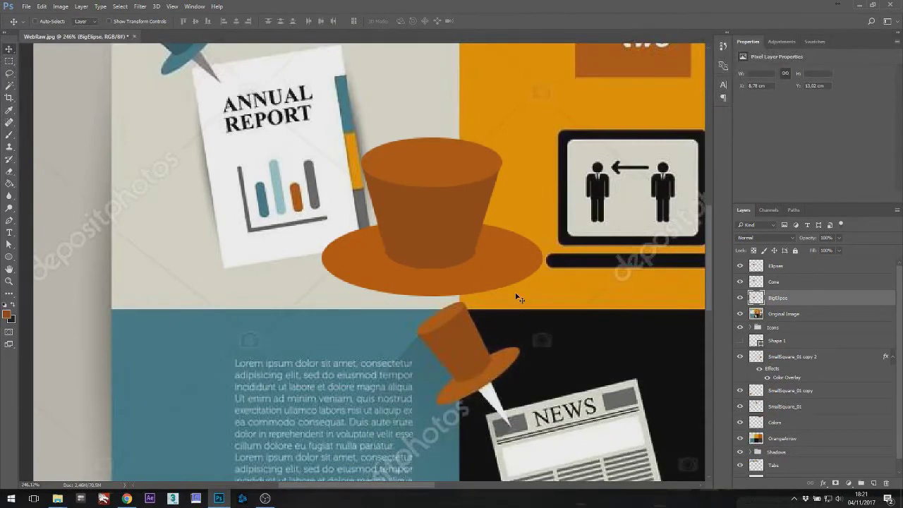
# Select the Ellipses, Cone and BigElipse layers together and move the whole pin head up to make room beneath it.
pyautogui.click(785, 270)
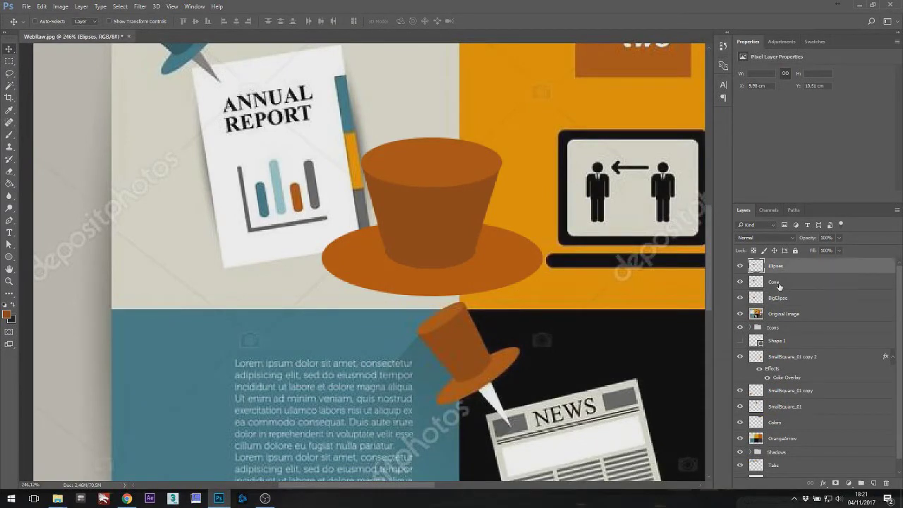
pyautogui.keyDown('shift'); pyautogui.click(781, 301); pyautogui.keyUp('shift')
pyautogui.moveTo(455, 216); pyautogui.dragTo(484, 184)
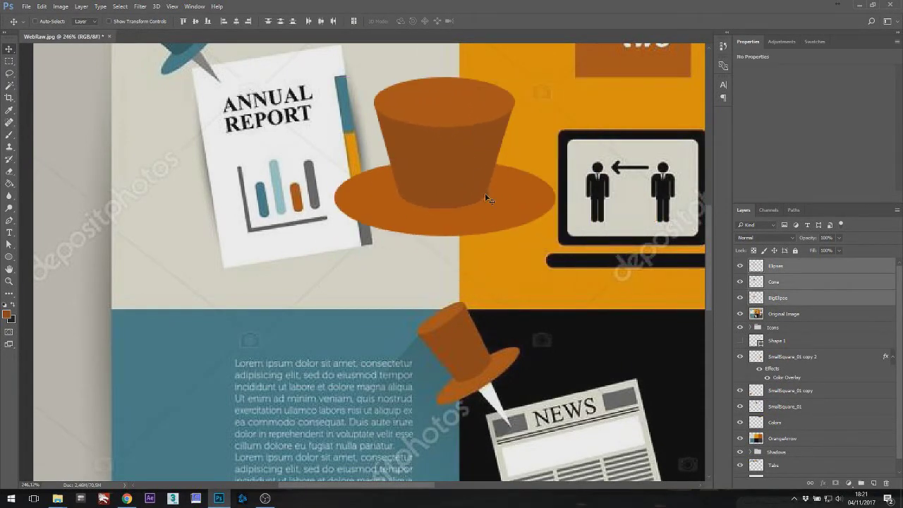
# Draw a downward-pointing triangular needle shape about 38 by 77 px under the brim with the Pen tool.
pyautogui.scroll(3, 458, 206)
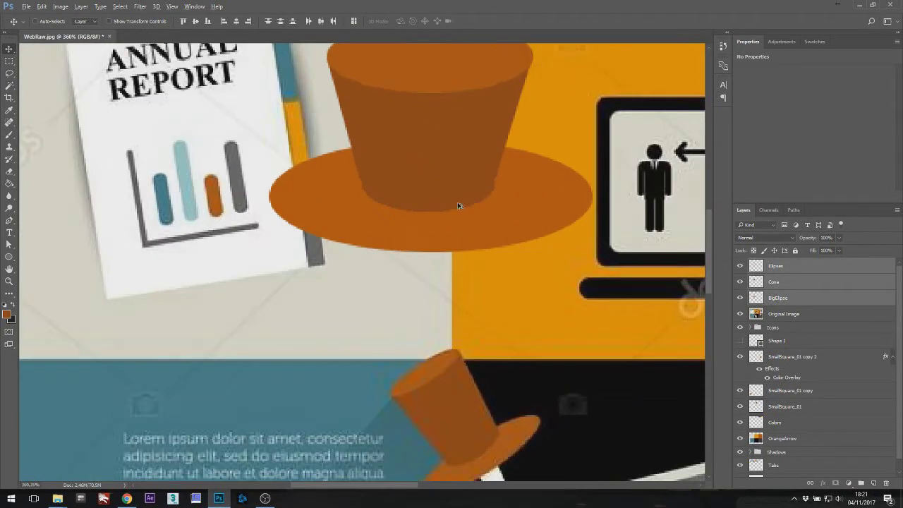
pyautogui.click(13, 221)
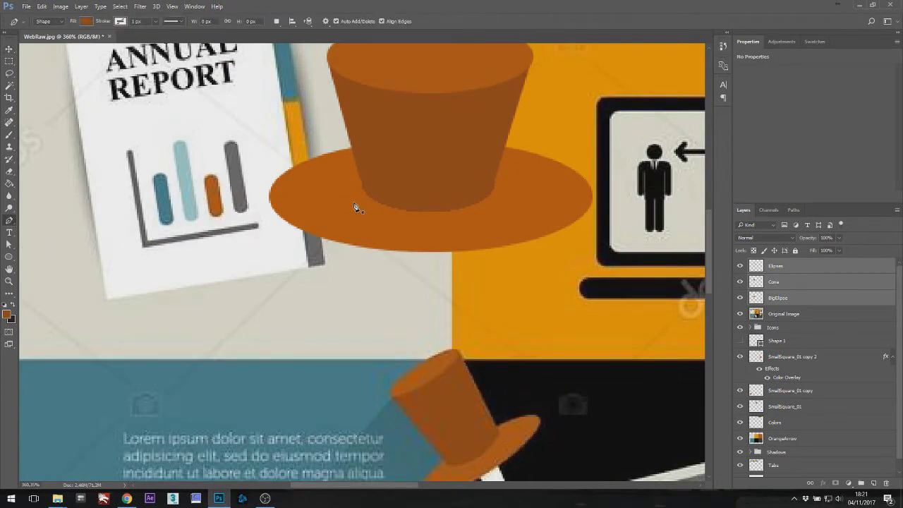
pyautogui.hotkey('ctrl', 'shift', 'alt', 'n')
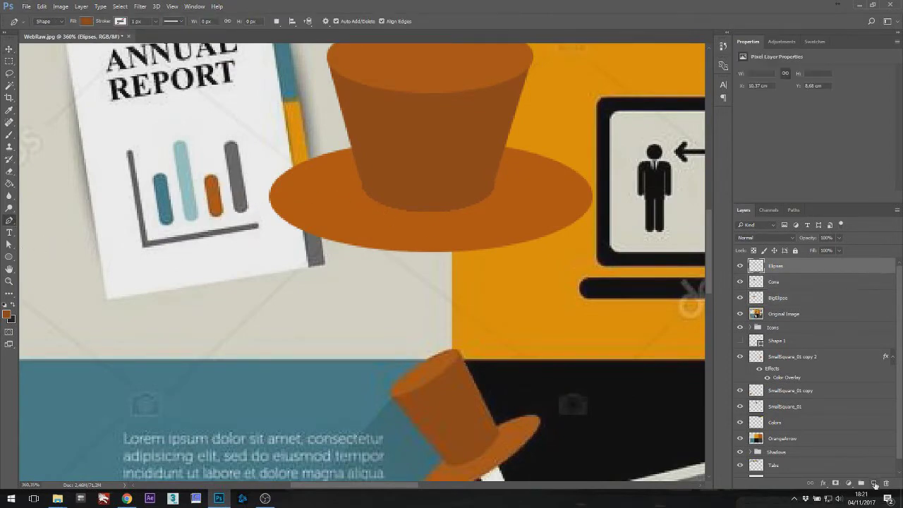
pyautogui.click(395, 219)
pyautogui.click(424, 348)
pyautogui.click(460, 220)
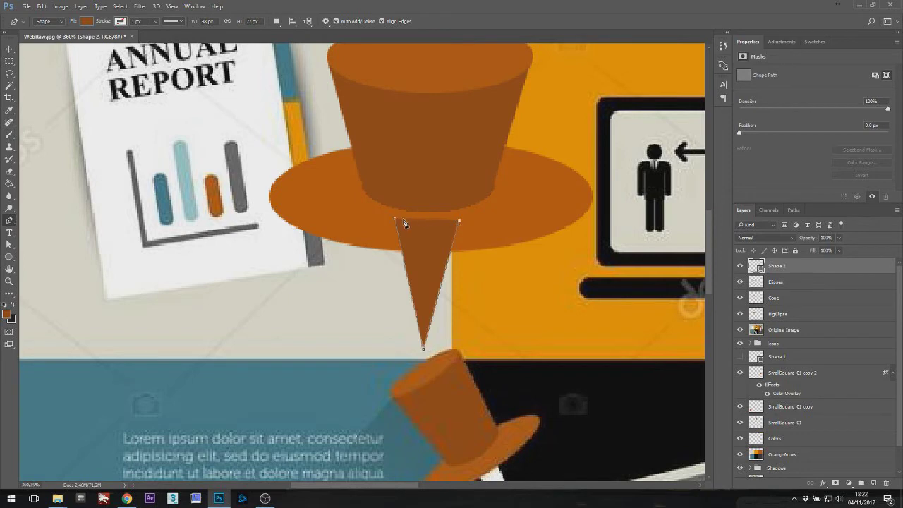
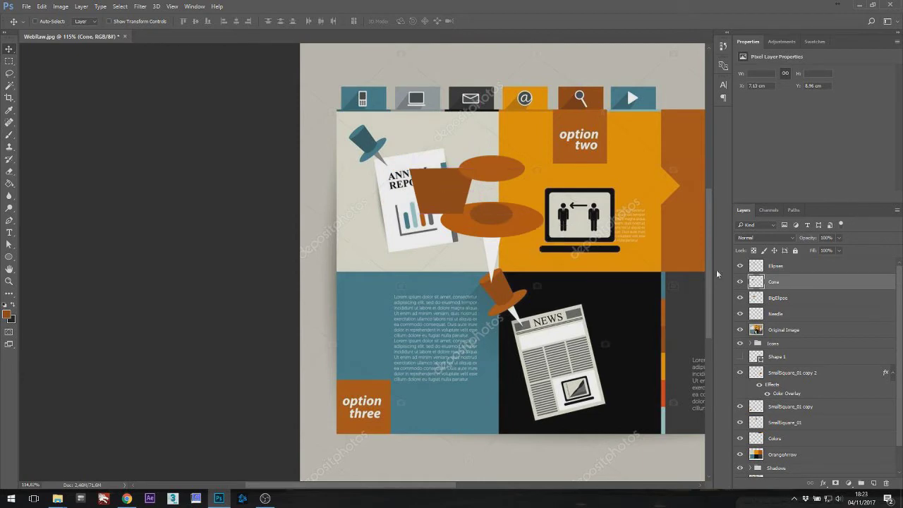
# Undo the cone's displacement from the pin.
pyautogui.hotkey('alt', '[')
pyautogui.moveTo(551, 252); pyautogui.dragTo(672, 288)
pyautogui.hotkey('ctrl', 'z')
# Group the Ellipses, Cone, BigElipse and Needle layers and name the group Brown Pin.
pyautogui.hotkey('alt', '[')
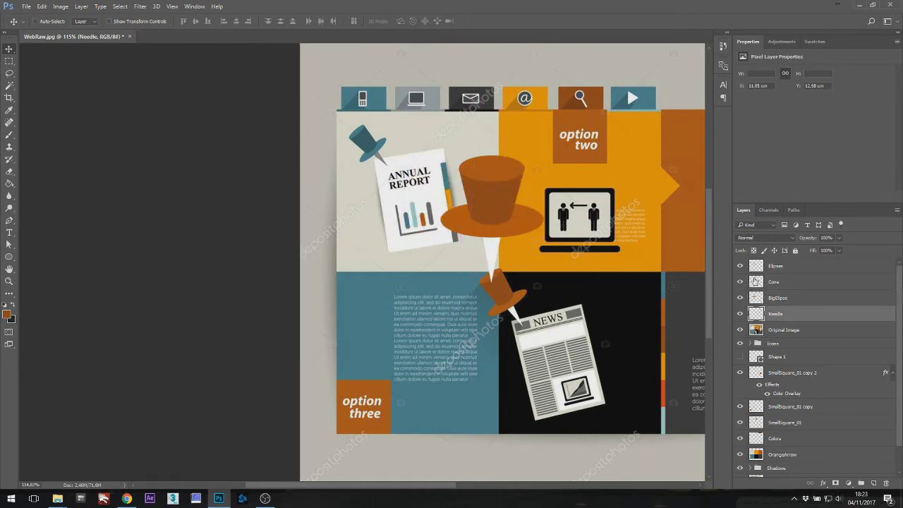
pyautogui.keyDown('shift'); pyautogui.click(783, 266); pyautogui.keyUp('shift')
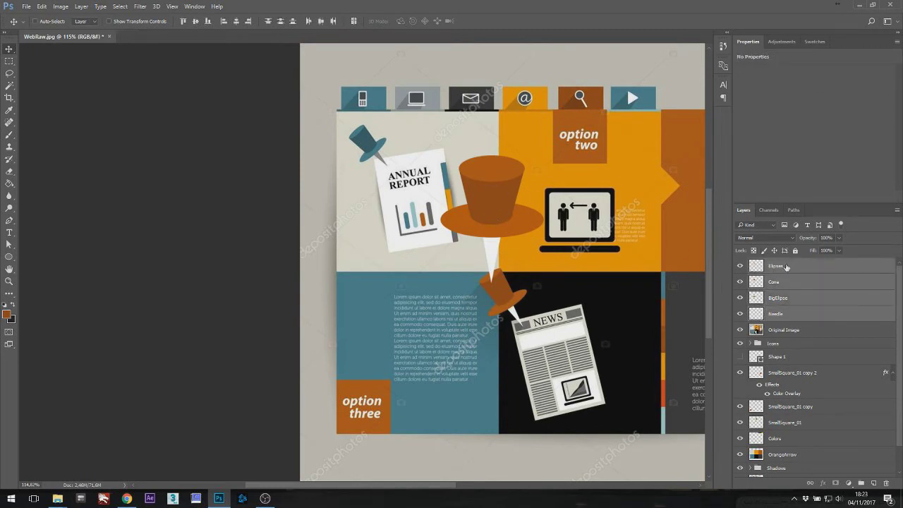
pyautogui.click(861, 487)
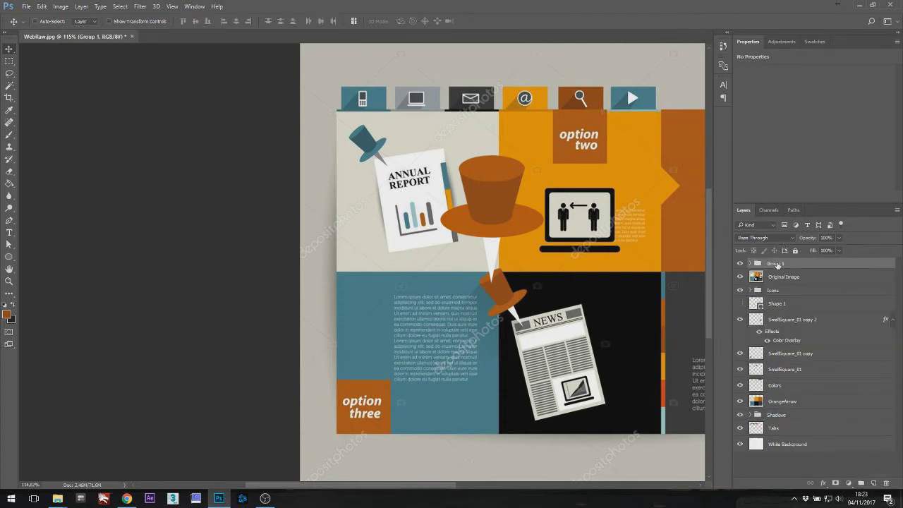
pyautogui.doubleClick(777, 265)
pyautogui.write('Brown Pin')
pyautogui.press('Return')
# Move the Brown Pin group over the laptop on the orange panel and place a duplicate of it beside the annual report.
pyautogui.moveTo(488, 224); pyautogui.dragTo(579, 224)
pyautogui.hscroll(2, 617, 242)
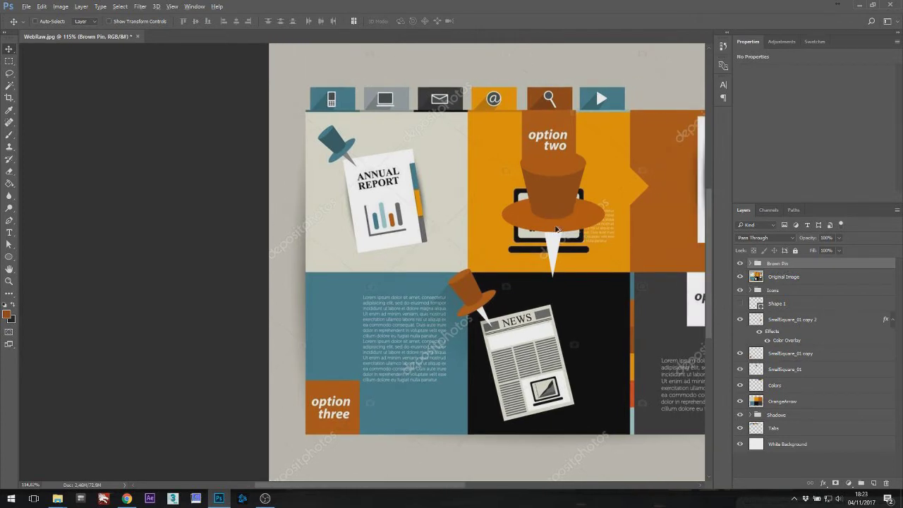
pyautogui.moveTo(557, 229); pyautogui.dragTo(439, 221)
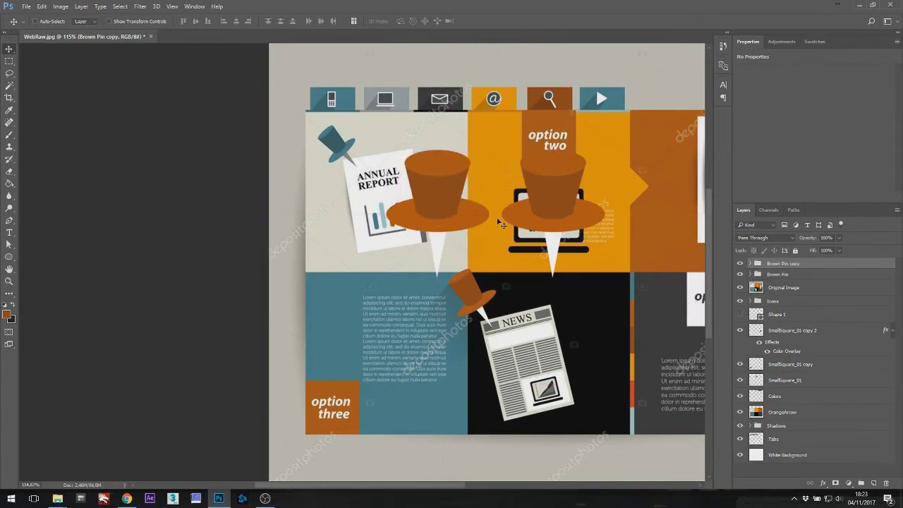
# Rename the duplicated pin group as Blue Pin.
pyautogui.doubleClick(782, 263)
pyautogui.write('Blue Pin')
pyautogui.press('Return')
# Give the Ellipses layer in the Blue Pin group a Color Overlay of 438081, sampled from the original blue pin's top.
pyautogui.click(751, 263)
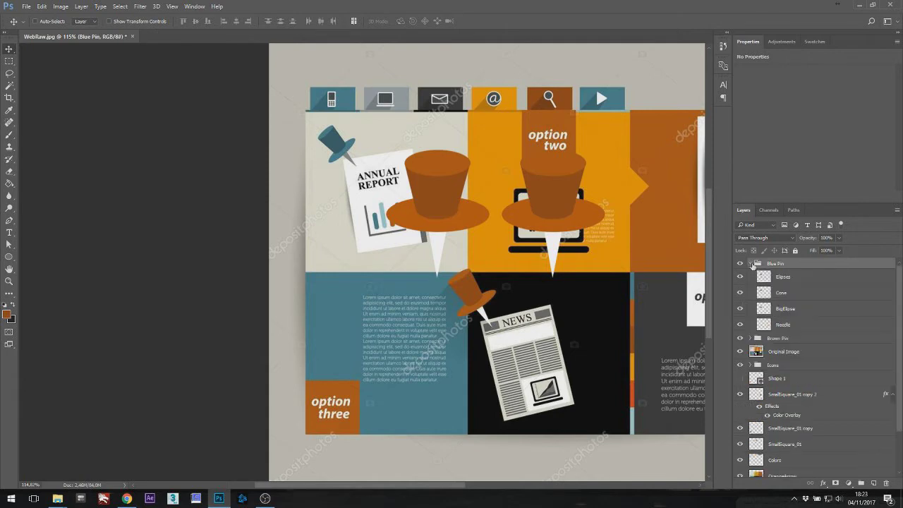
pyautogui.click(776, 276)
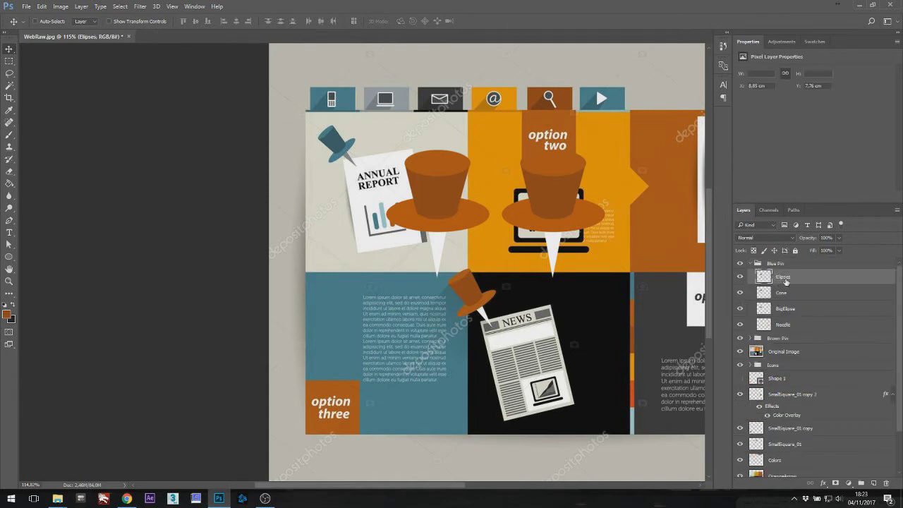
pyautogui.rightClick(786, 282)
pyautogui.click(681, 58)
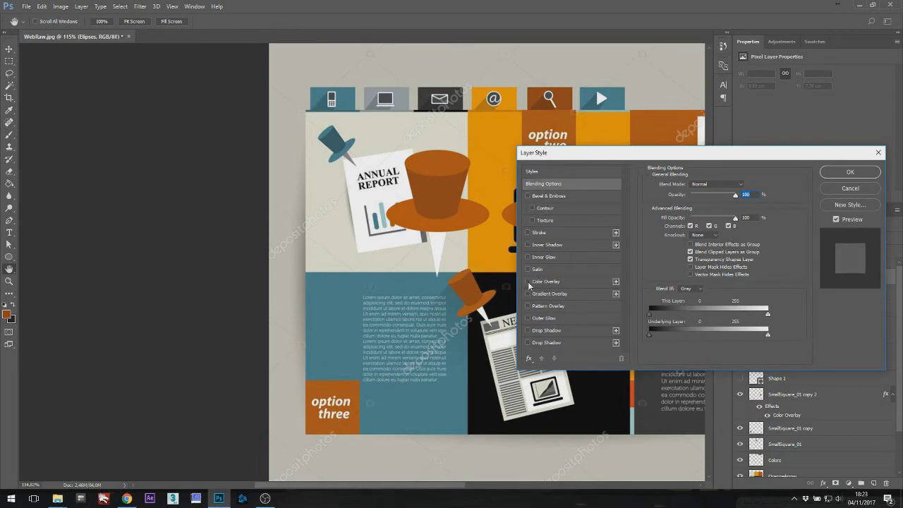
pyautogui.click(527, 282)
pyautogui.click(540, 281)
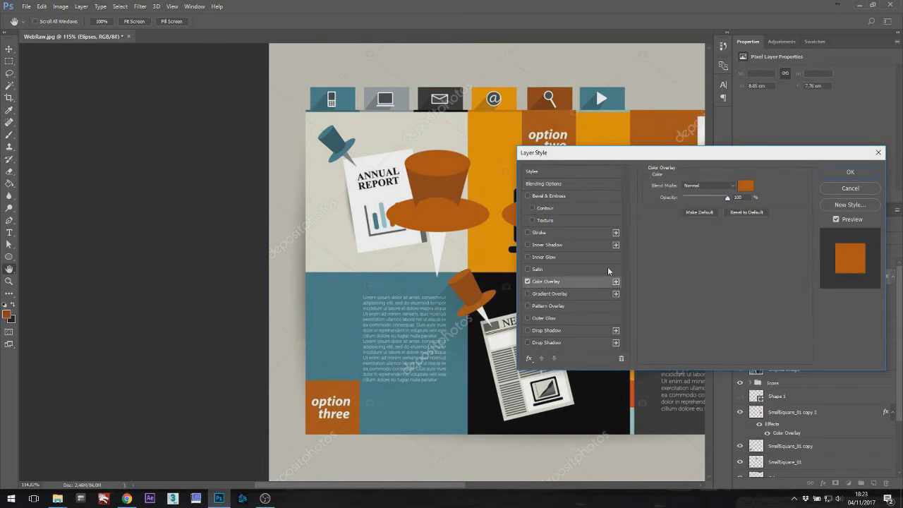
pyautogui.click(752, 185)
pyautogui.click(329, 131)
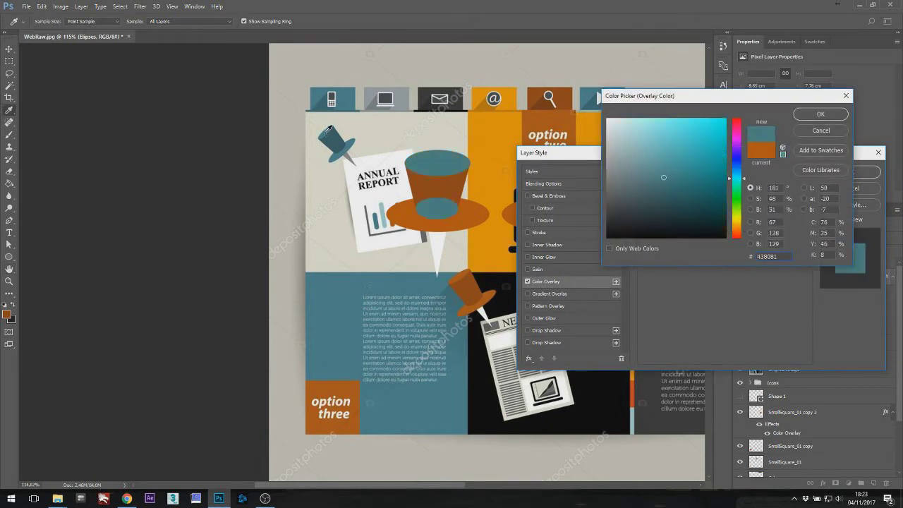
pyautogui.click(817, 113)
pyautogui.click(857, 171)
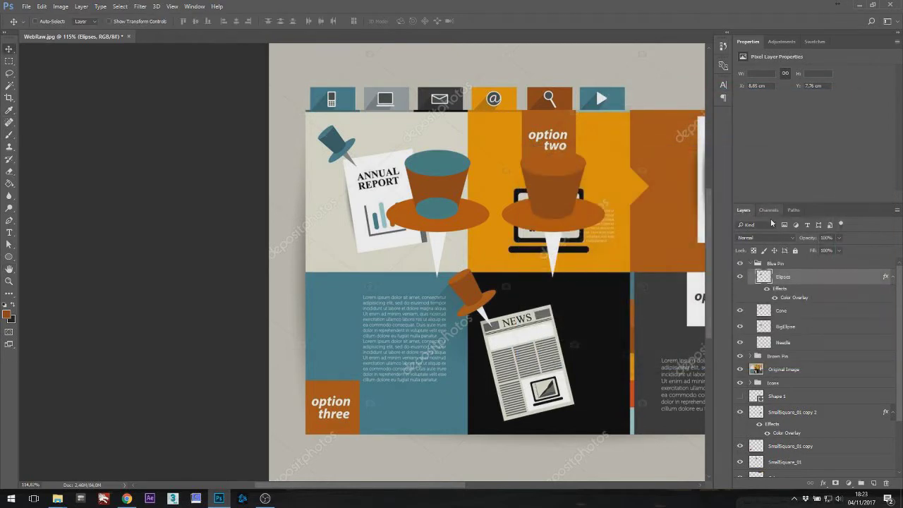
# Convert the recoloured Ellipses layer to a smart object and rasterize it to bake in its colour.
pyautogui.rightClick(791, 283)
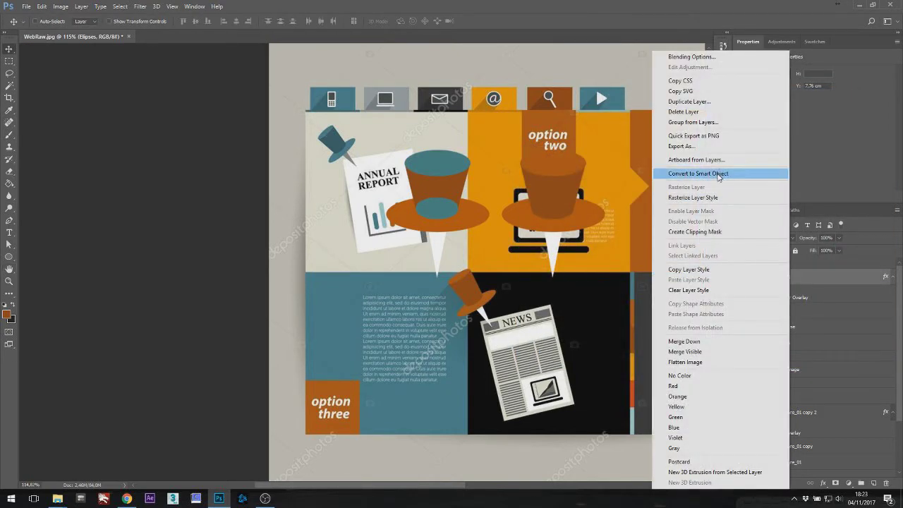
pyautogui.click(770, 174)
pyautogui.rightClick(785, 280)
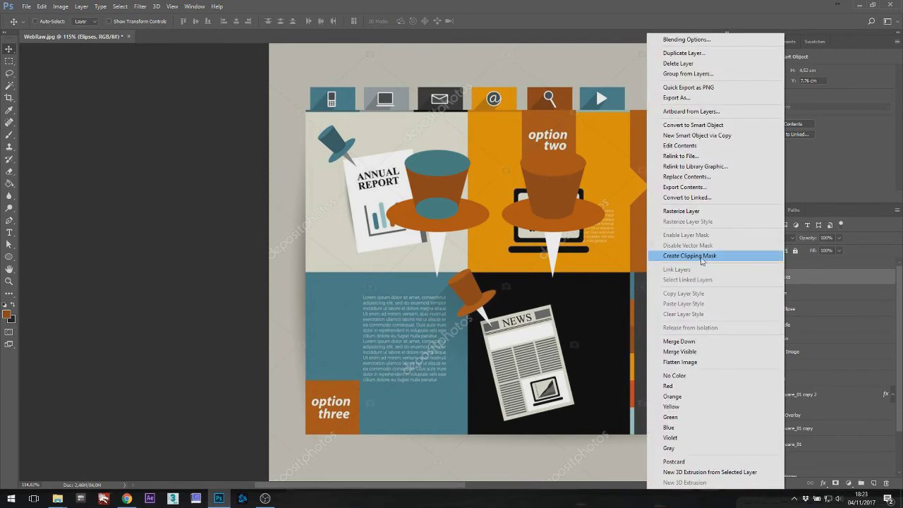
pyautogui.click(699, 212)
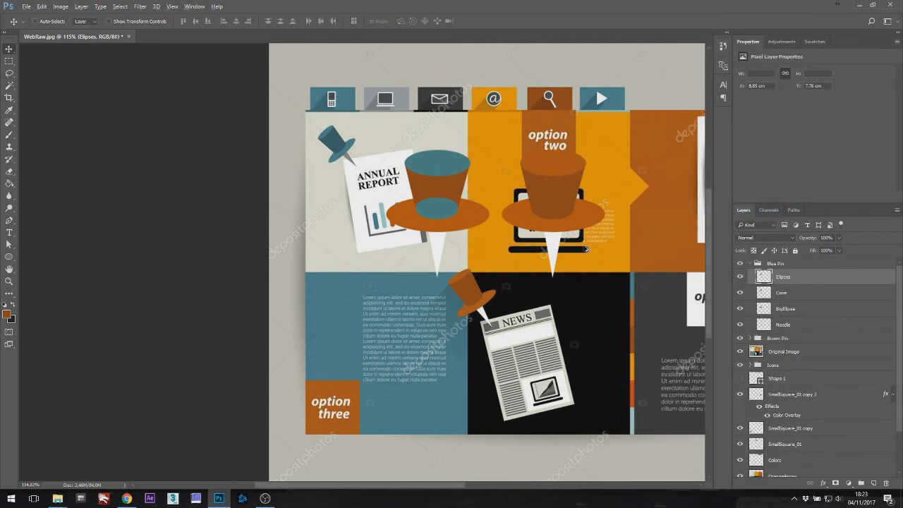
# Give the Cone layer in the Blue Pin group a dark teal Color Overlay sampled from the side of the original blue pin.
pyautogui.scroll(1, 452, 189)
pyautogui.rightClick(782, 289)
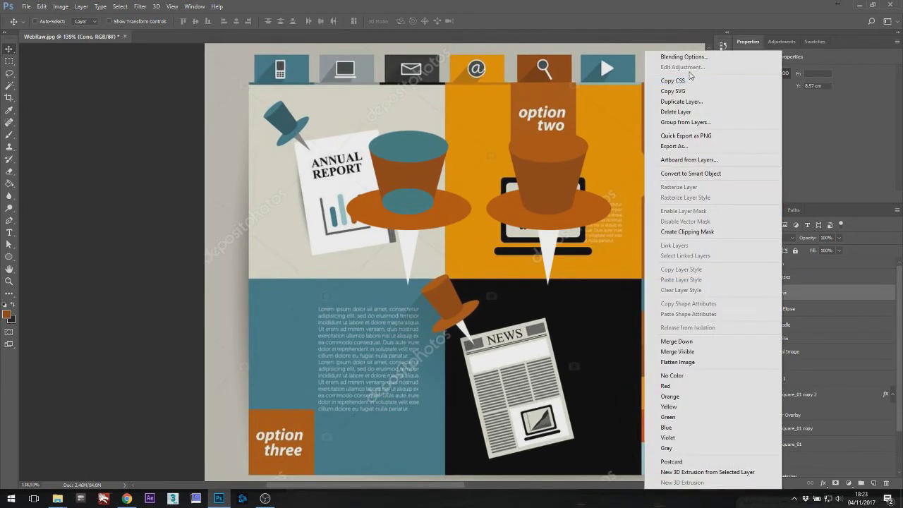
pyautogui.click(691, 59)
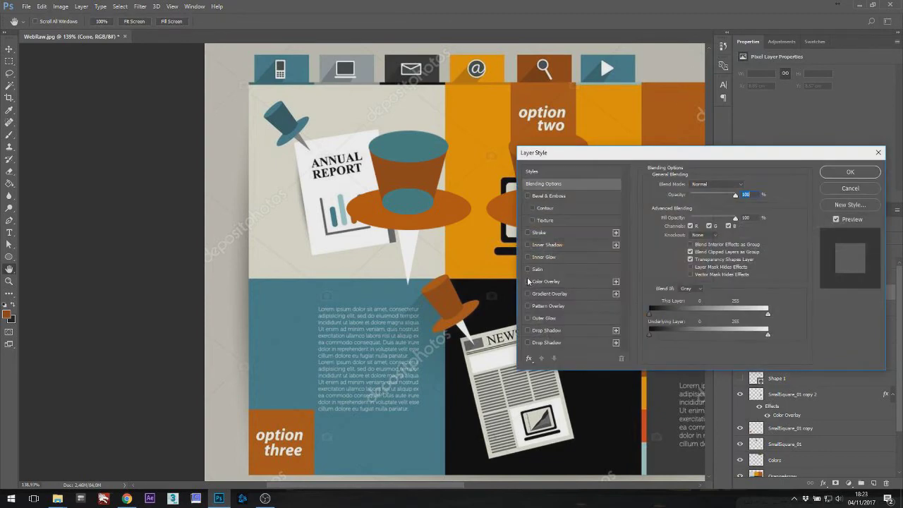
pyautogui.click(528, 281)
pyautogui.click(572, 276)
pyautogui.click(754, 188)
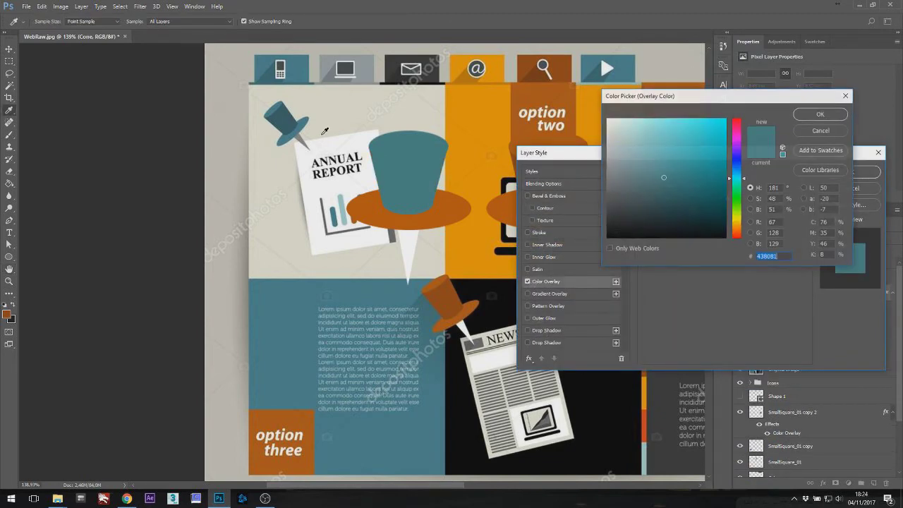
pyautogui.click(820, 114)
pyautogui.click(861, 172)
# Convert the Cone layer to a smart object and rasterize it so its overlay colour becomes permanent.
pyautogui.rightClick(784, 299)
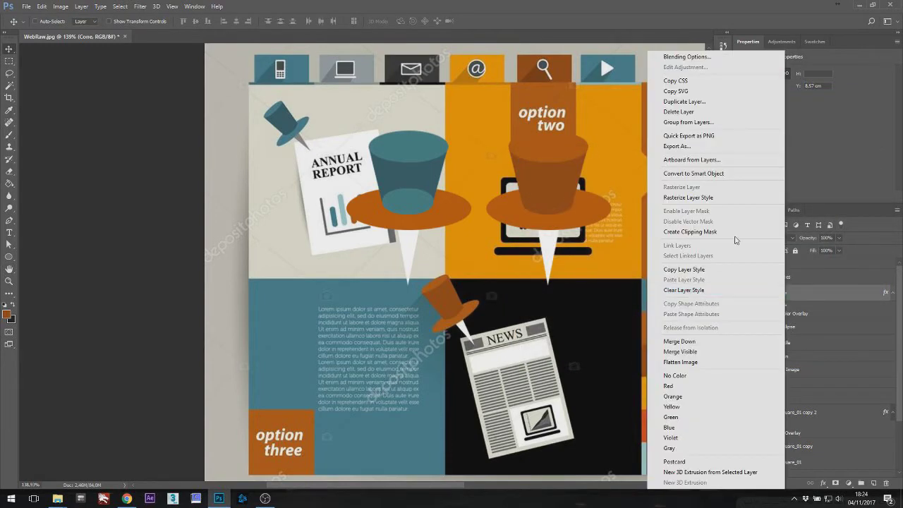
pyautogui.click(716, 181)
pyautogui.rightClick(802, 292)
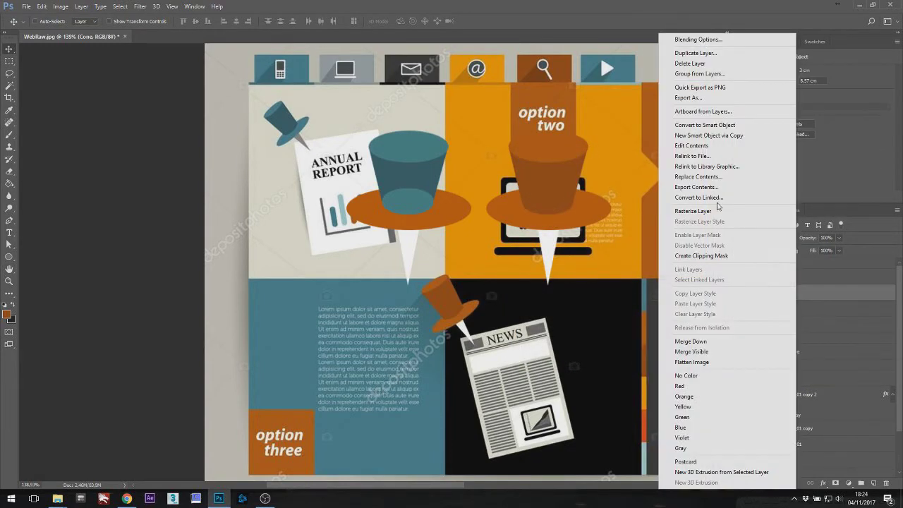
pyautogui.click(699, 212)
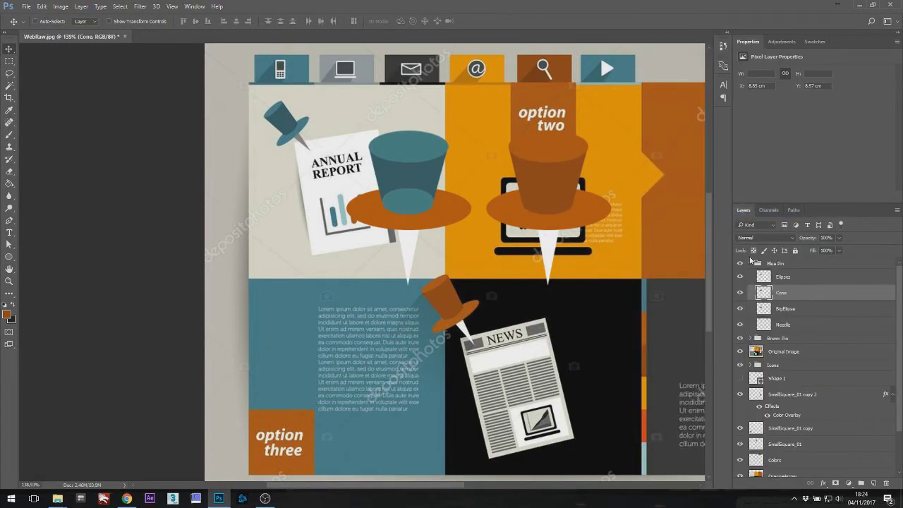
# Fill the lower ellipse on the Blue Pin's Ellipses layer with 325b61 sampled from the cone, using the Paint Bucket.
pyautogui.click(790, 280)
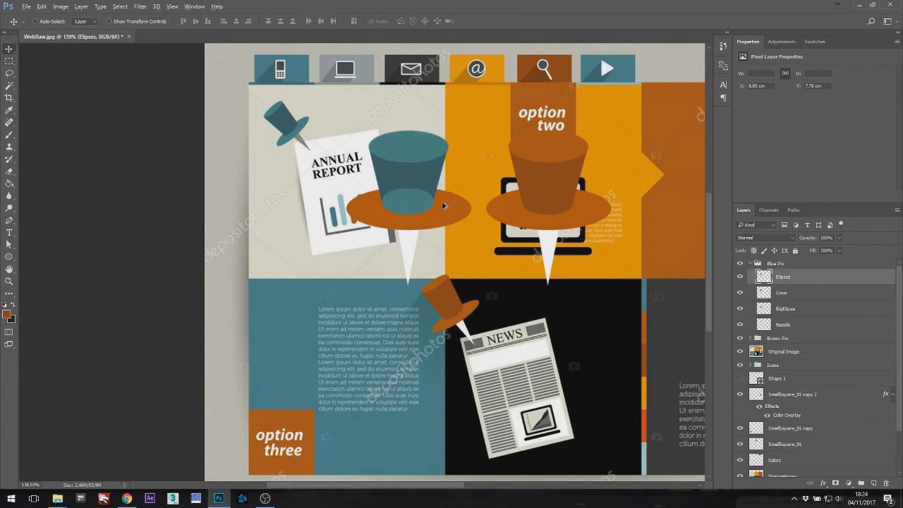
pyautogui.hotkey('ctrl', '+')
pyautogui.click(9, 185)
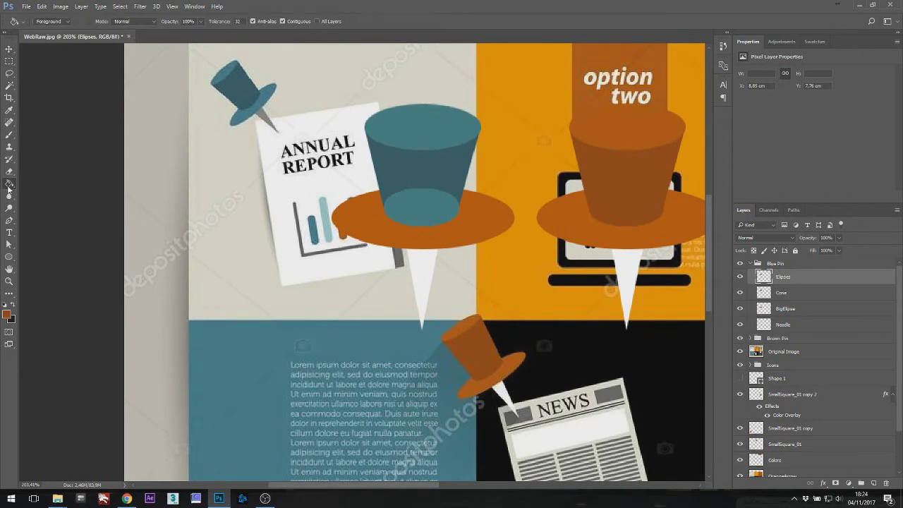
pyautogui.click(7, 315)
pyautogui.click(394, 156)
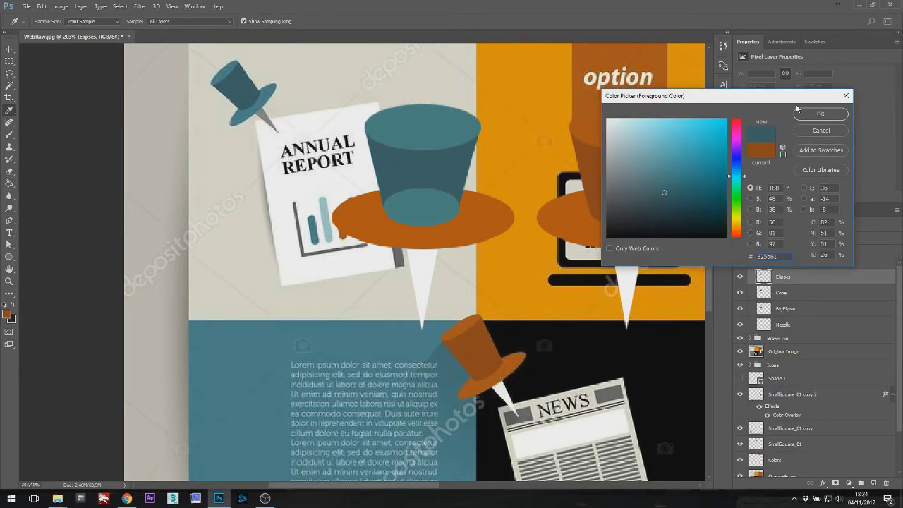
pyautogui.click(819, 113)
pyautogui.click(420, 197)
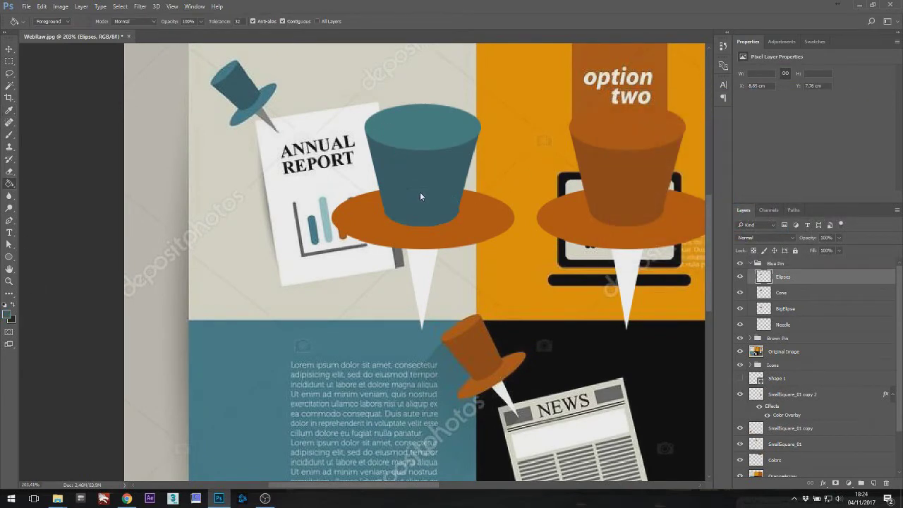
# Give the BigElipse layer in the Blue Pin group a blue Color Overlay sampled from the original blue pin's brim.
pyautogui.click(9, 62)
pyautogui.rightClick(793, 311)
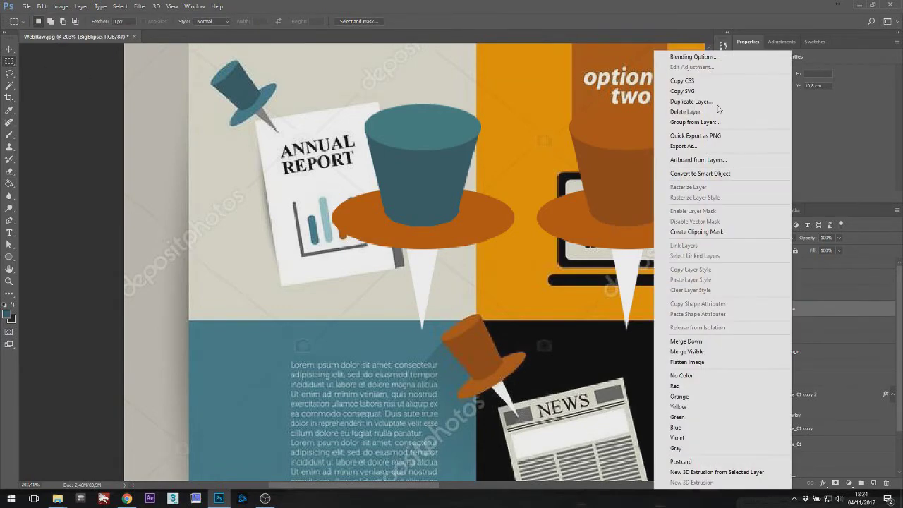
pyautogui.click(689, 59)
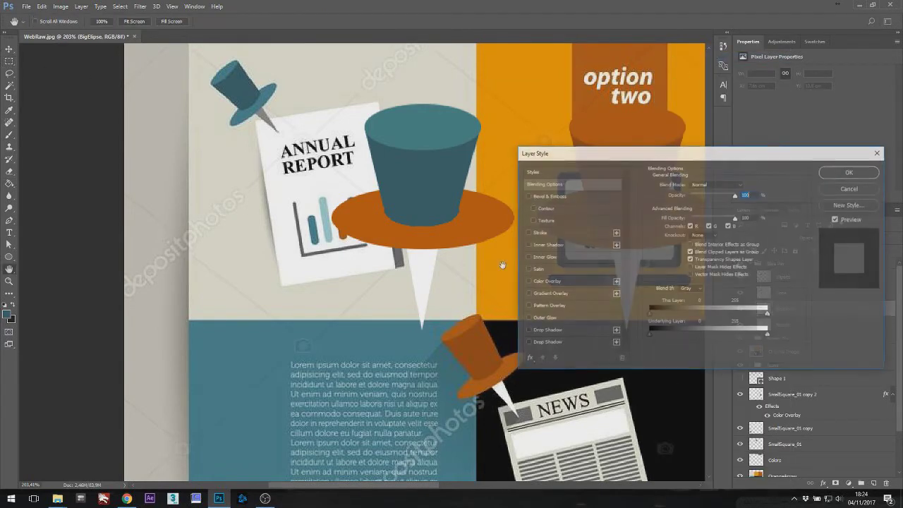
pyautogui.click(530, 282)
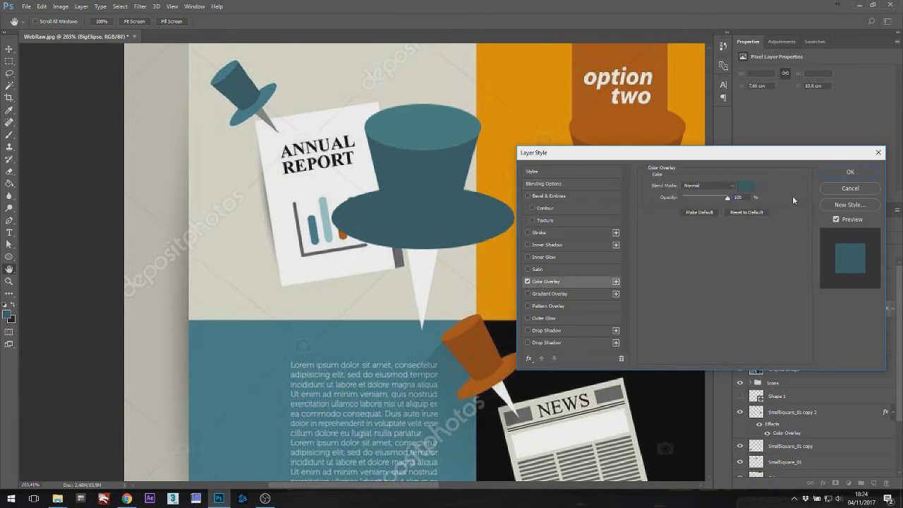
pyautogui.click(751, 184)
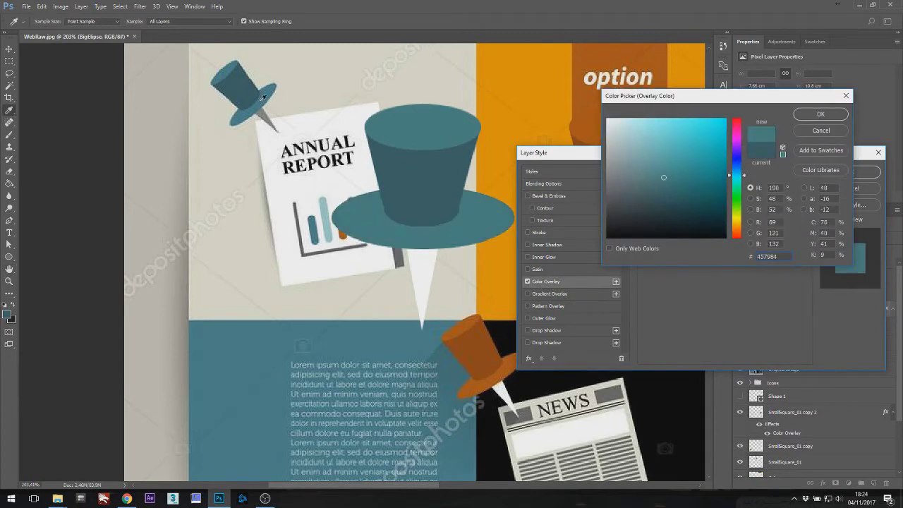
pyautogui.click(822, 115)
pyautogui.click(851, 172)
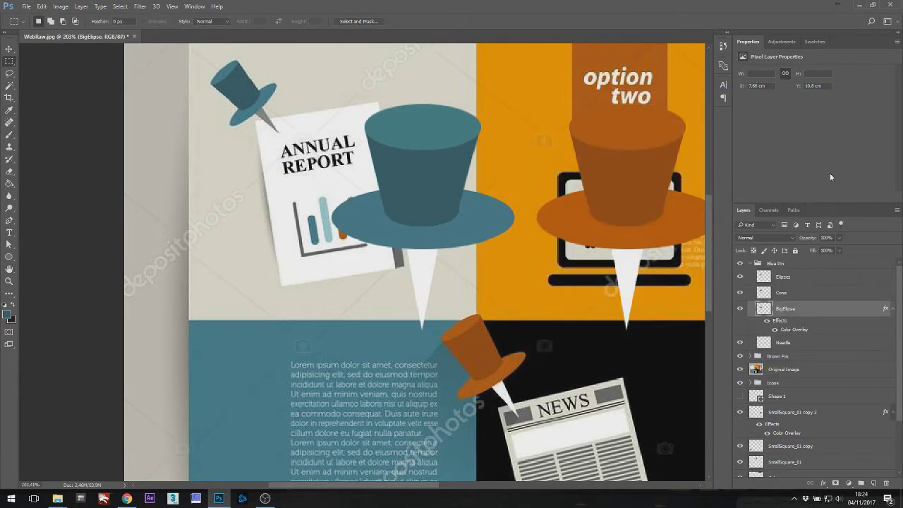
# Give the Blue Pin's Needle layer a grey Color Overlay of 7c7a7d sampled from the original pin's needle.
pyautogui.click(783, 342)
pyautogui.rightClick(783, 342)
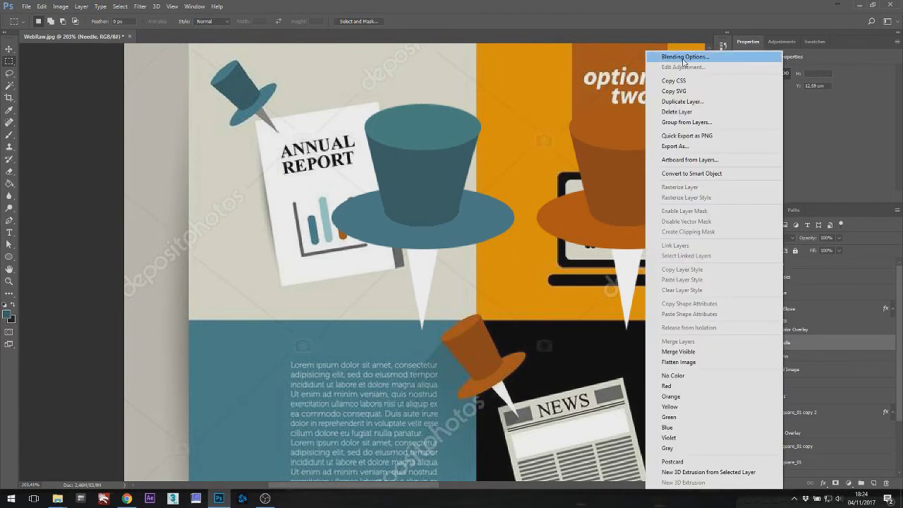
pyautogui.click(706, 59)
pyautogui.click(528, 281)
pyautogui.click(563, 280)
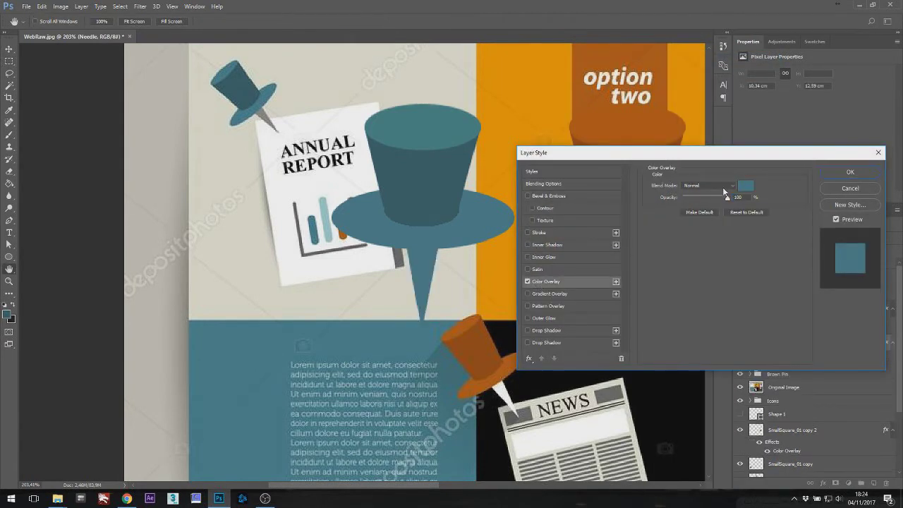
pyautogui.click(738, 186)
pyautogui.click(267, 114)
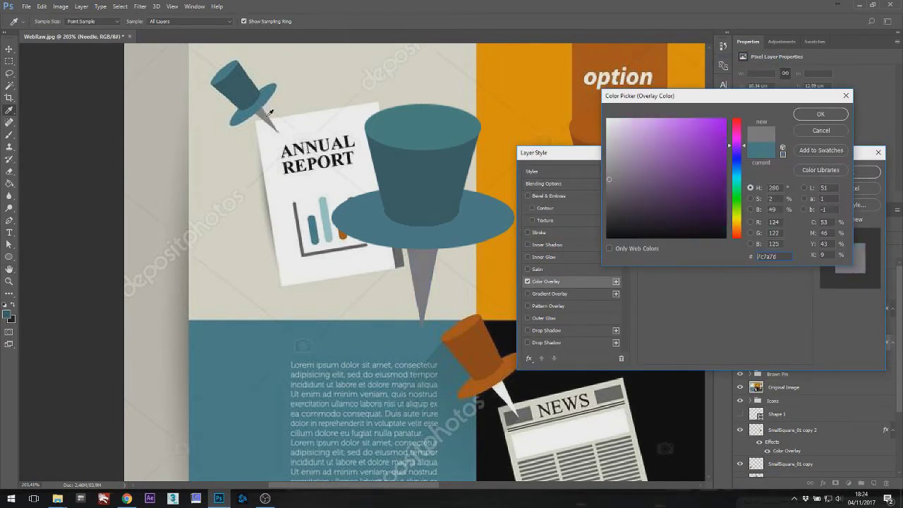
pyautogui.click(821, 113)
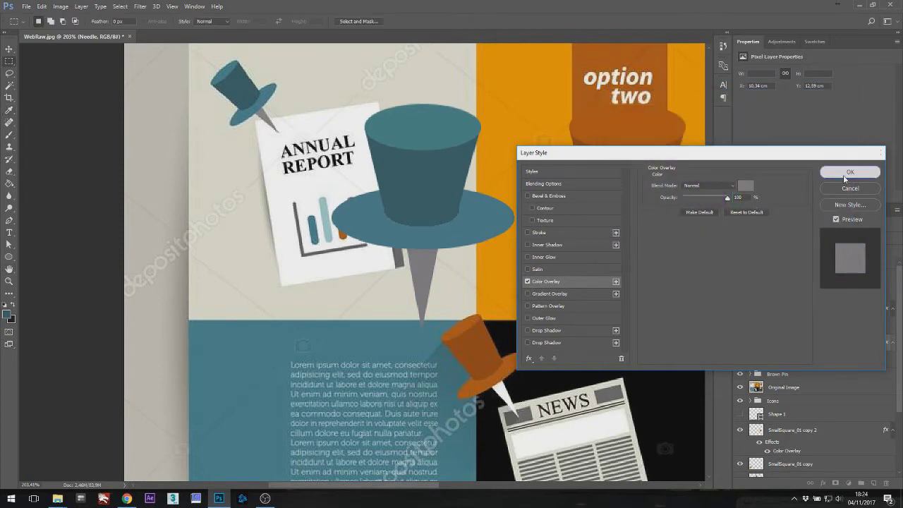
pyautogui.click(843, 175)
# Collapse the Blue Pin group, scale it to about 38%, rotate it about -45° and fit it over the original blue pin.
pyautogui.keyDown('shift'); pyautogui.click(789, 281); pyautogui.keyUp('shift')
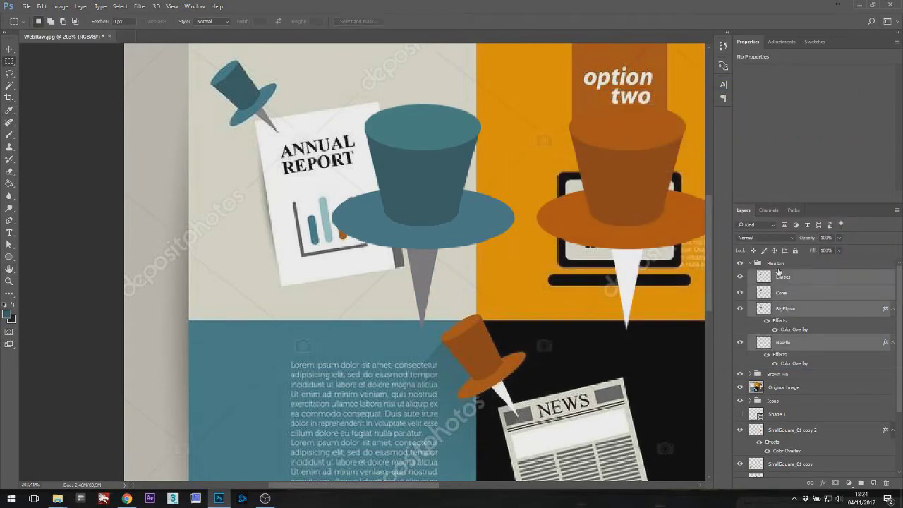
pyautogui.click(750, 263)
pyautogui.press('v')
pyautogui.scroll(-3, 453, 240)
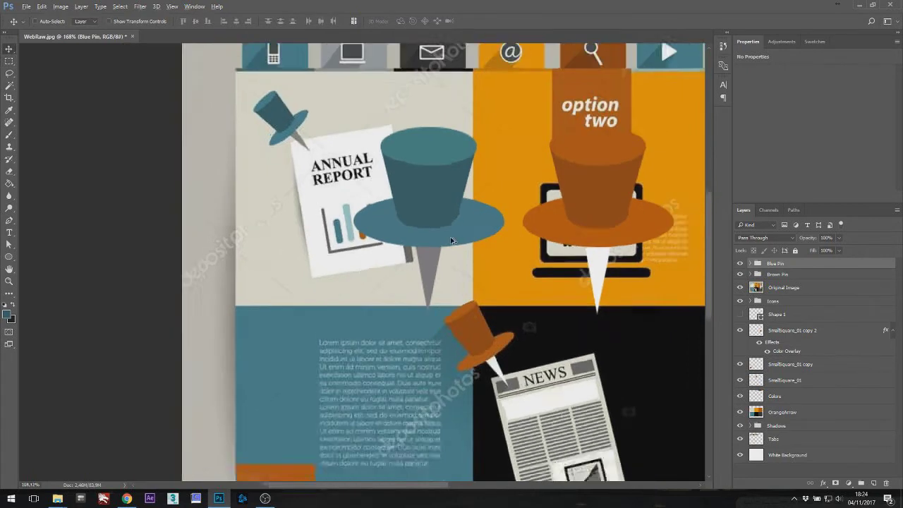
pyautogui.moveTo(437, 230); pyautogui.dragTo(389, 152)
pyautogui.hotkey('ctrl', 't')
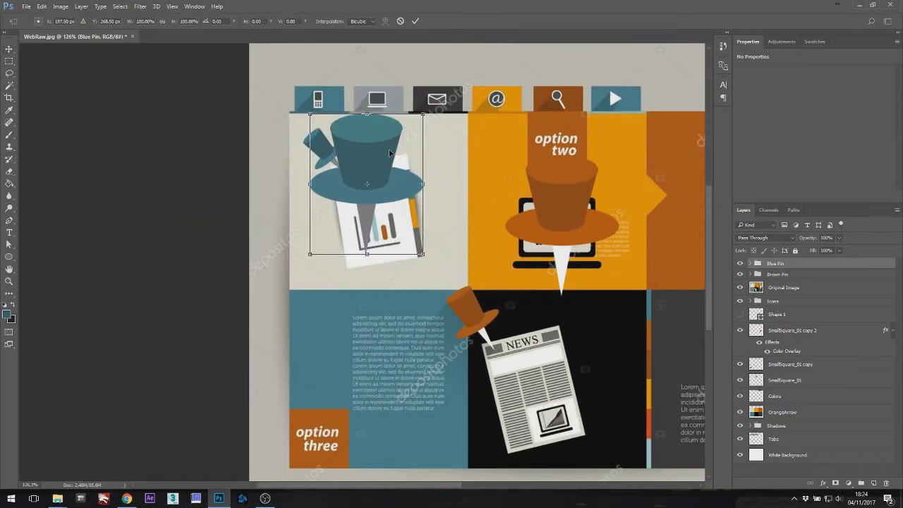
pyautogui.moveTo(382, 86); pyautogui.dragTo(427, 239)
pyautogui.moveTo(454, 206); pyautogui.dragTo(432, 110)
pyautogui.scroll(5, 321, 176)
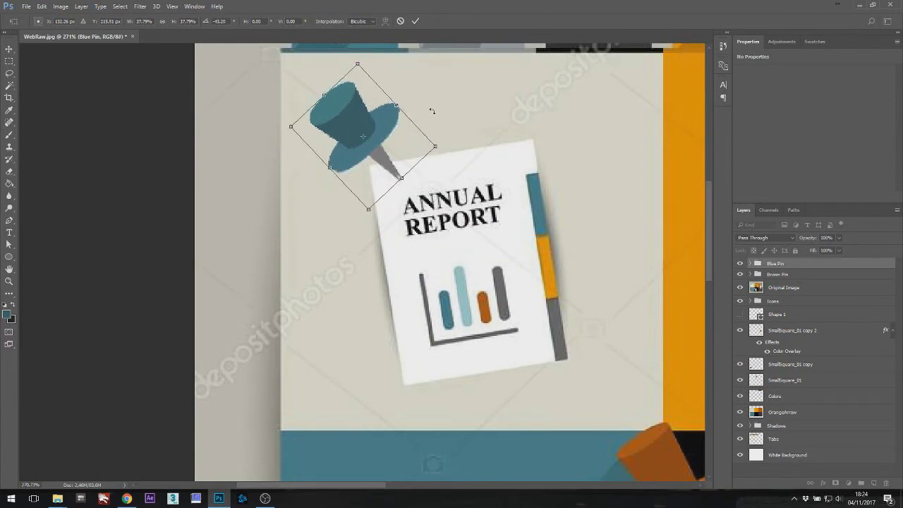
pyautogui.moveTo(396, 134); pyautogui.dragTo(398, 139)
pyautogui.press('Return')
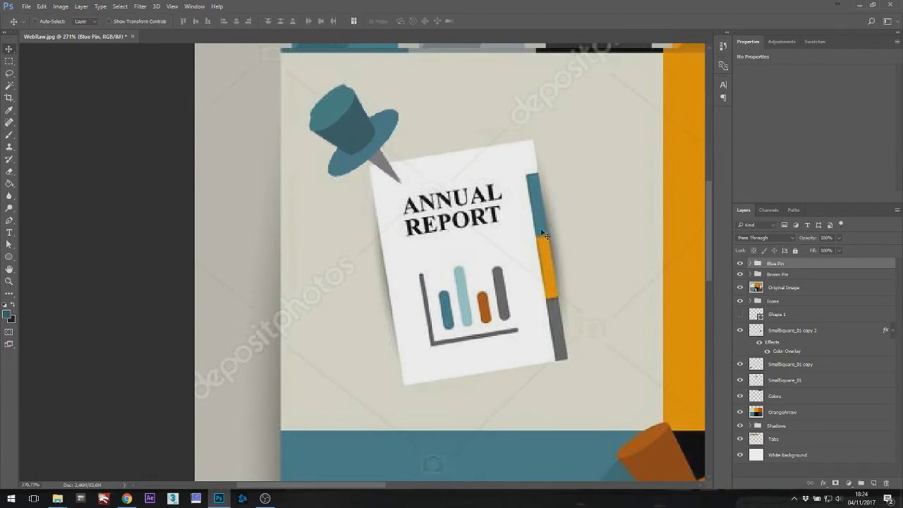
# Rotate the Brown Pin group -30°, scale it to about 50% and fit it over the original pin on the newspaper.
pyautogui.moveTo(542, 233); pyautogui.dragTo(239, 210)
pyautogui.click(785, 273)
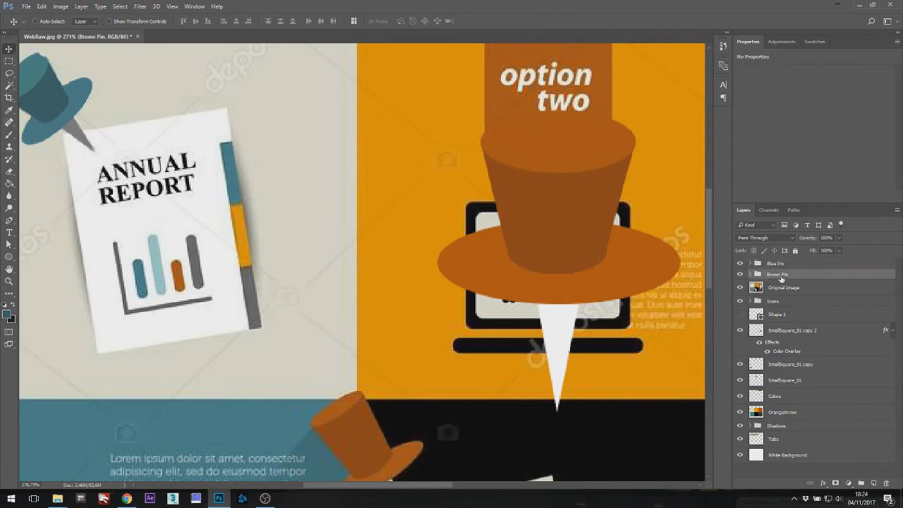
pyautogui.hotkey('ctrl', 't')
pyautogui.moveTo(534, 268); pyautogui.dragTo(424, 312)
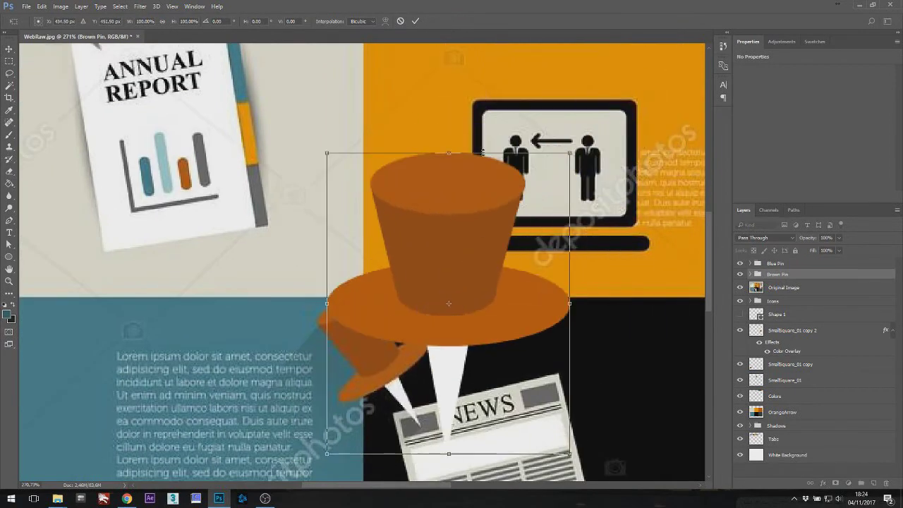
pyautogui.moveTo(463, 84); pyautogui.dragTo(351, 108)
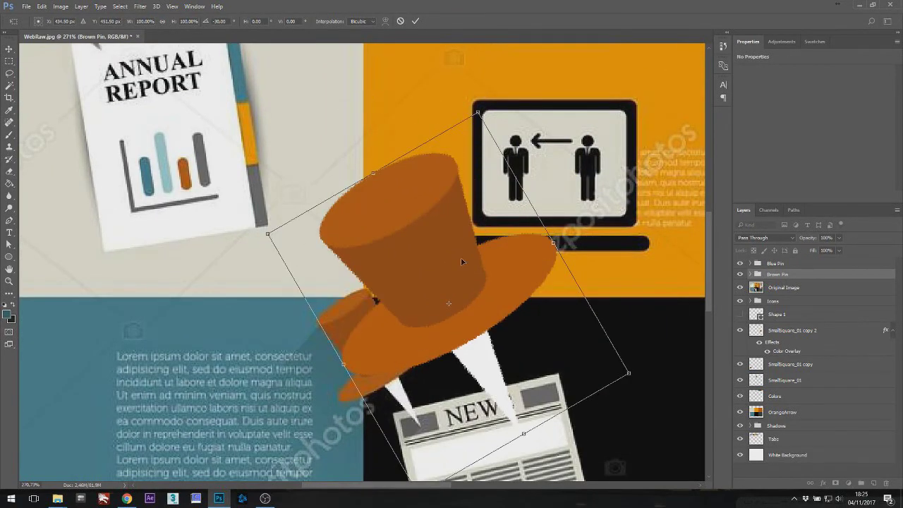
pyautogui.moveTo(461, 258); pyautogui.dragTo(339, 243)
pyautogui.moveTo(343, 90); pyautogui.dragTo(361, 337)
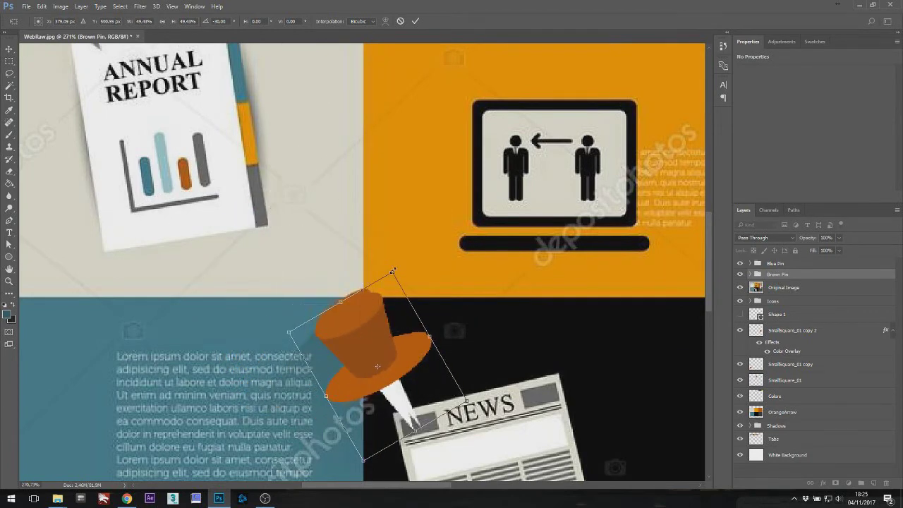
pyautogui.moveTo(393, 272); pyautogui.dragTo(394, 265)
pyautogui.press('Return')
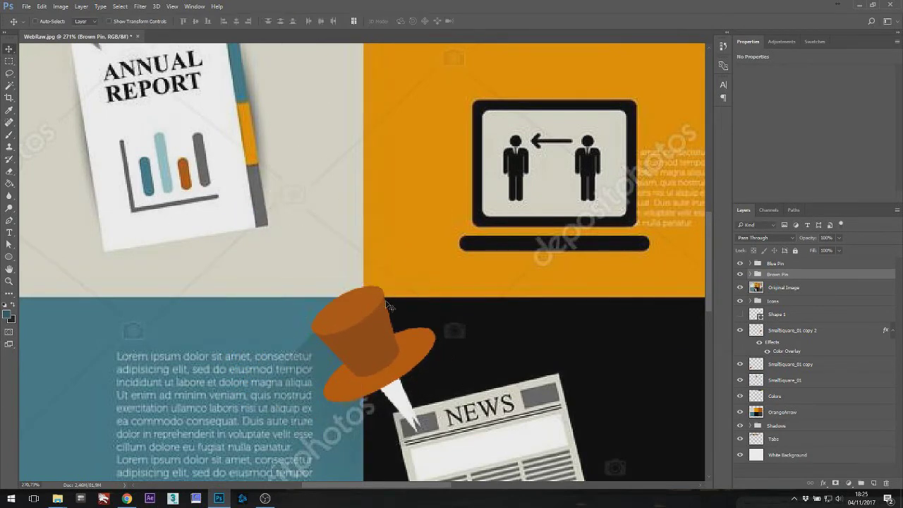
pyautogui.hotkey('ctrl', '0')
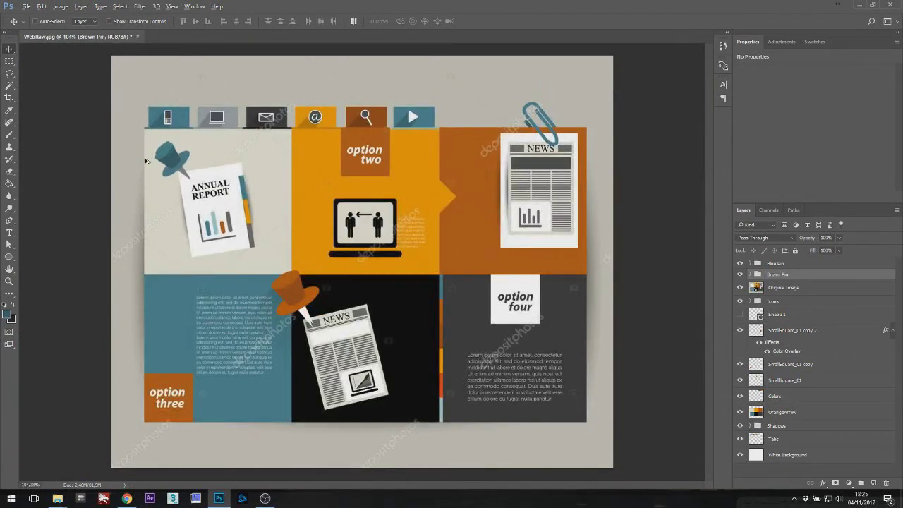
pyautogui.scroll(10, 573, 103)
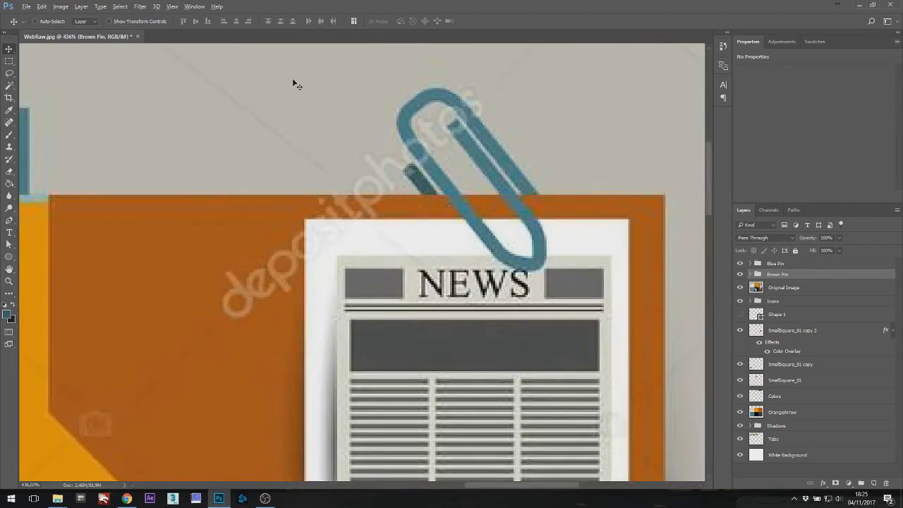
pyautogui.click(9, 62)
pyautogui.moveTo(311, 60); pyautogui.dragTo(610, 282)
pyautogui.click(419, 235)
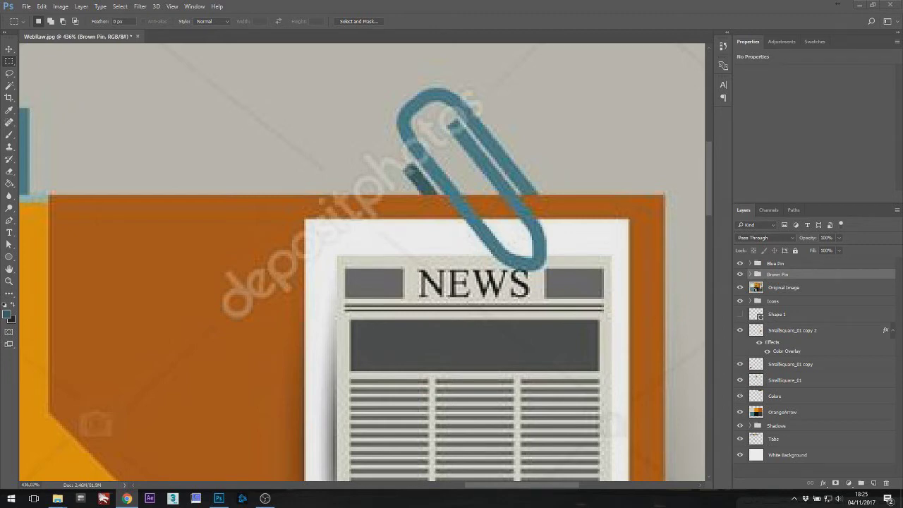
# Place the paperclip reference picture images.jpg beside the original clip and enlarge it to about 4.8 × 13 cm.
pyautogui.moveTo(219, 498); pyautogui.dragTo(382, 178)
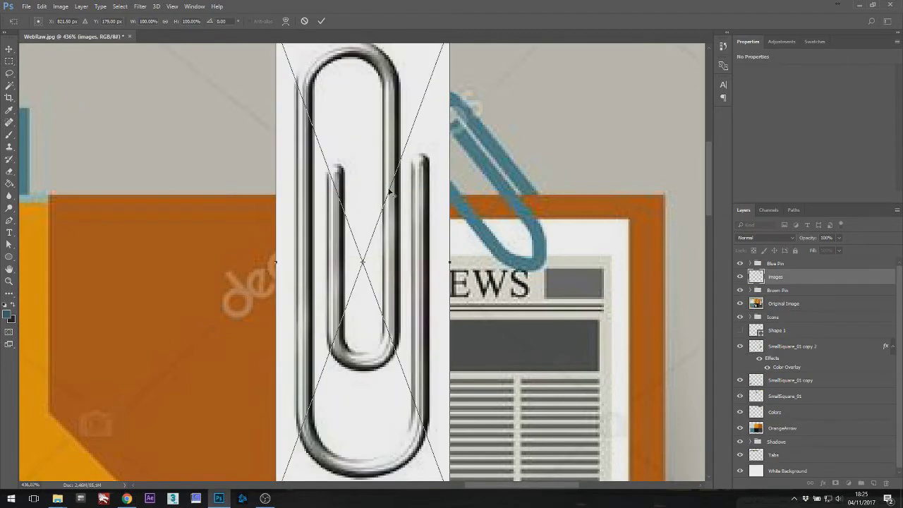
pyautogui.scroll(-7, 391, 192)
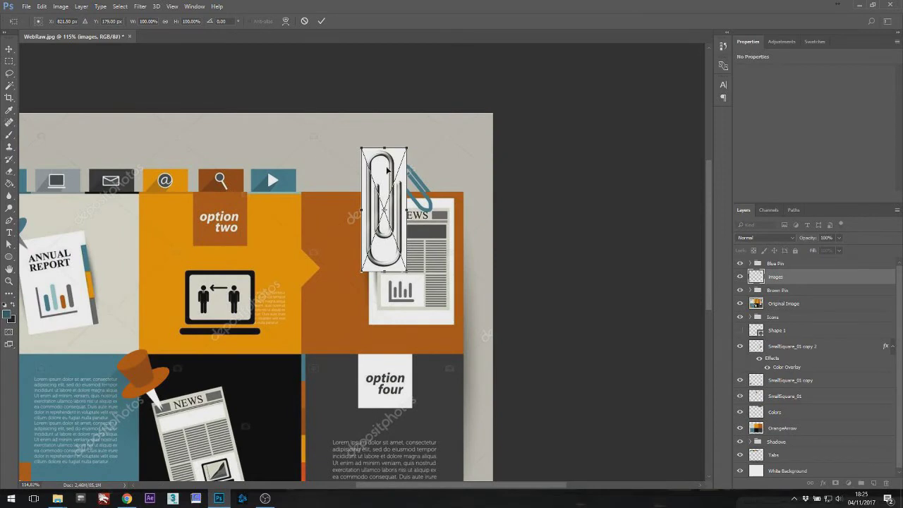
pyautogui.moveTo(388, 170); pyautogui.dragTo(340, 119)
pyautogui.moveTo(330, 194); pyautogui.dragTo(292, 223)
pyautogui.press('Return')
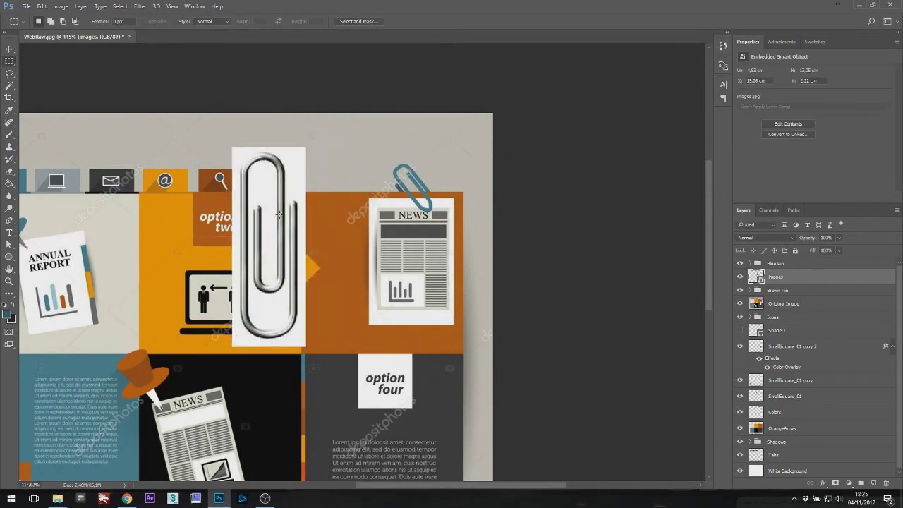
pyautogui.scroll(5, 292, 223)
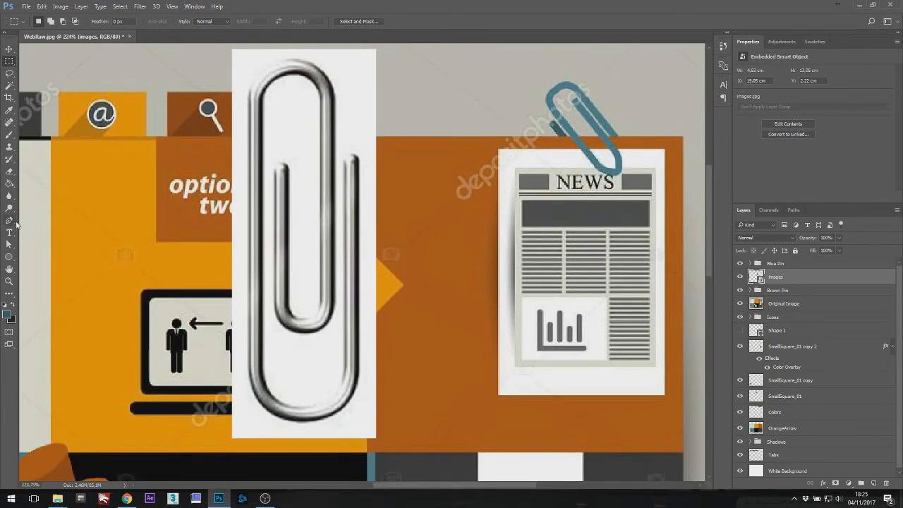
# Trace the paperclip photo's outer wire with straight Pen tool segments, from its free end around the bottom to the top bend.
pyautogui.click(13, 223)
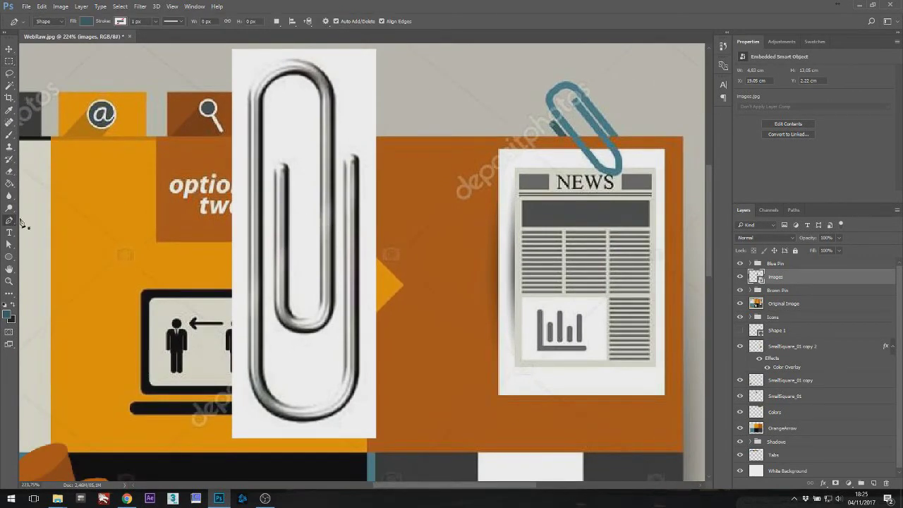
pyautogui.click(354, 166)
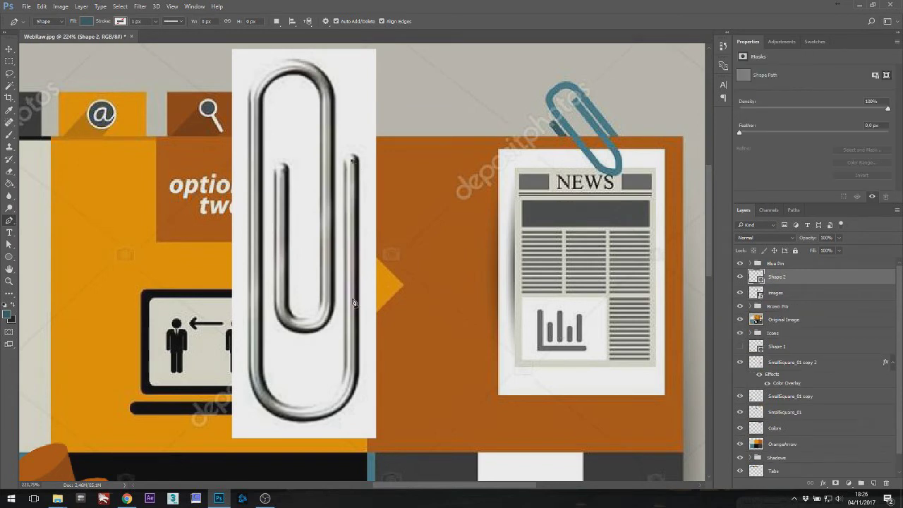
pyautogui.click(353, 375)
pyautogui.click(256, 374)
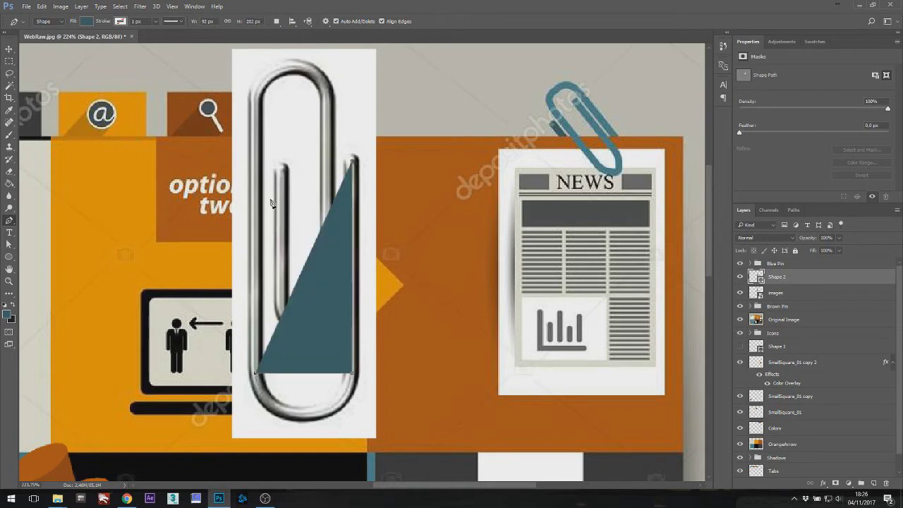
pyautogui.click(255, 94)
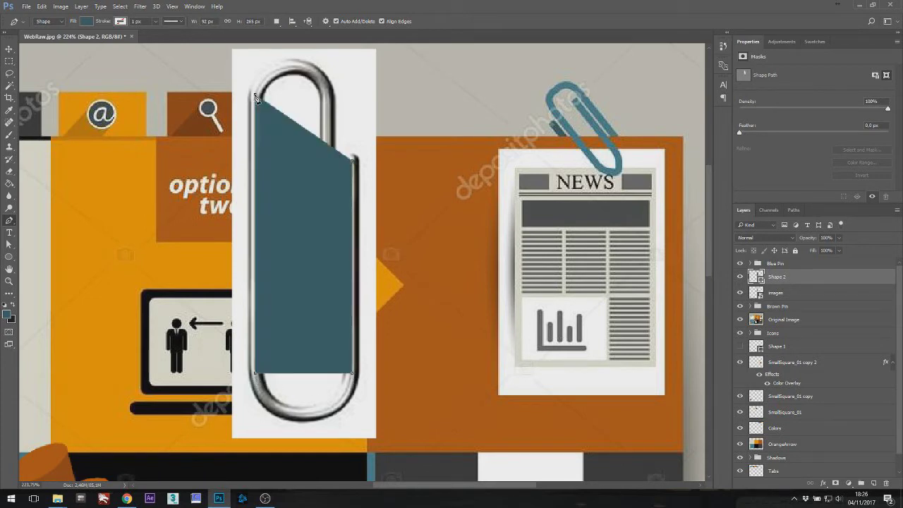
pyautogui.click(329, 96)
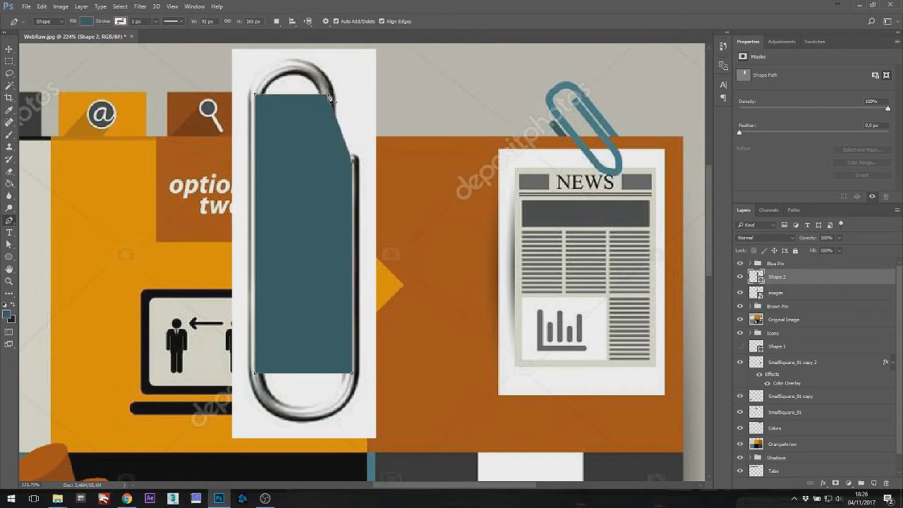
# Remove the shape's fill and continue the straight-segment trace around the inner loop to the wire's other free end.
pyautogui.click(85, 21)
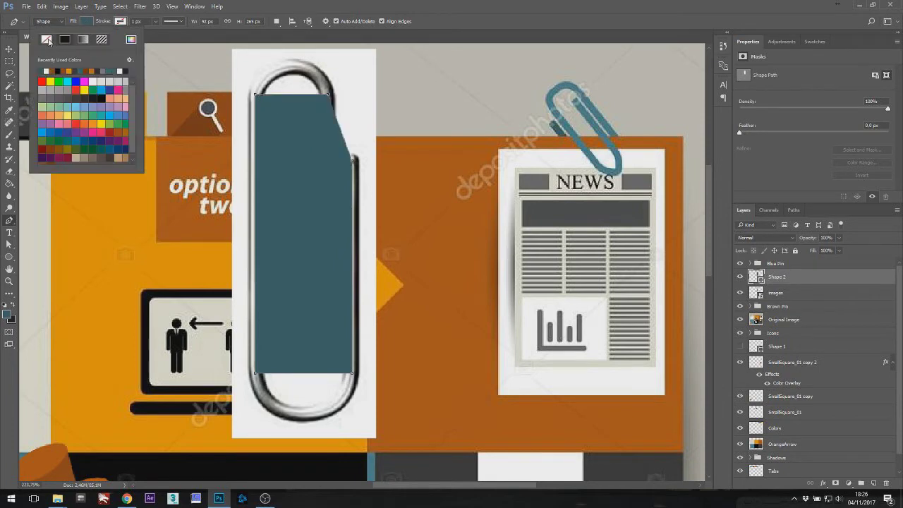
pyautogui.click(46, 40)
pyautogui.press('Return')
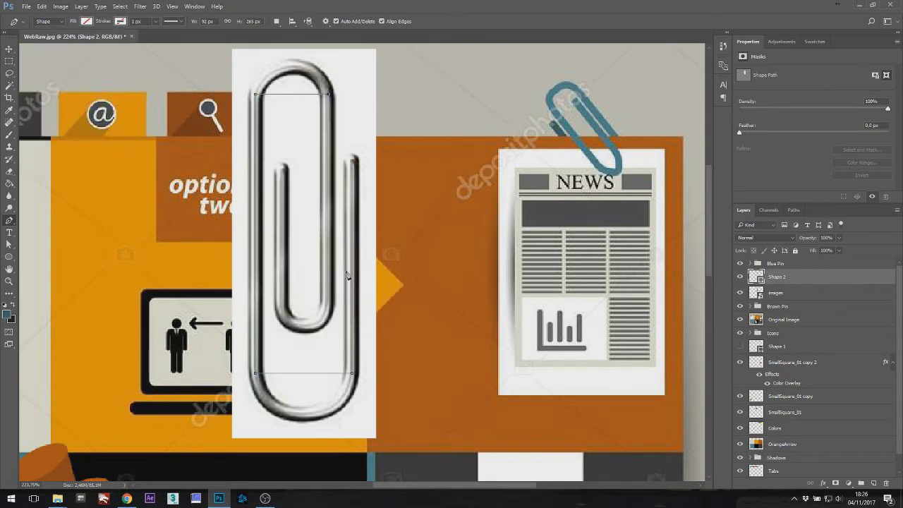
pyautogui.click(327, 308)
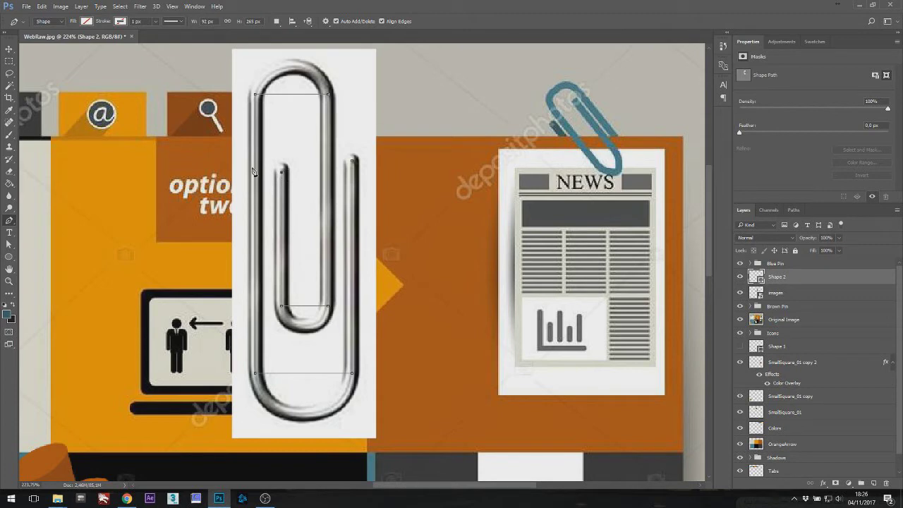
# Convert the two corner points at the paperclip's large bottom bend to smooth points so the path follows the curve.
pyautogui.click(9, 245)
pyautogui.moveTo(170, 67); pyautogui.dragTo(443, 412)
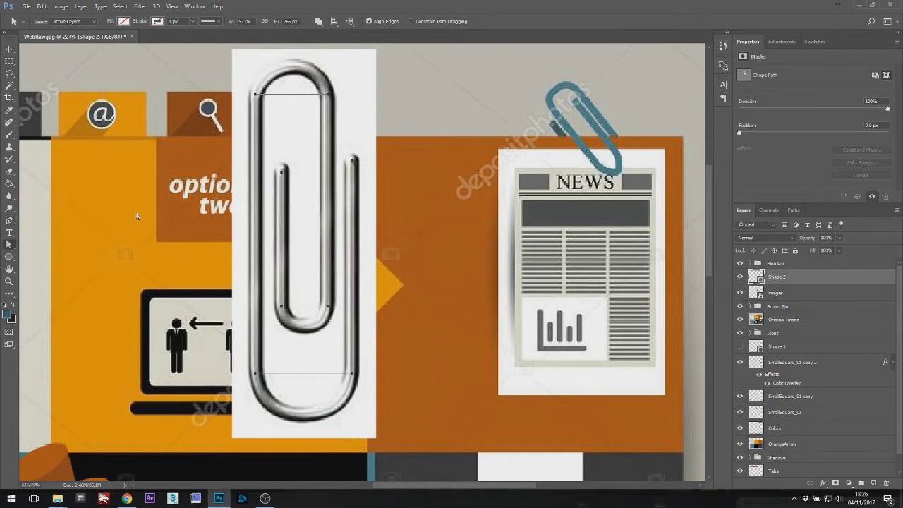
pyautogui.click(9, 222)
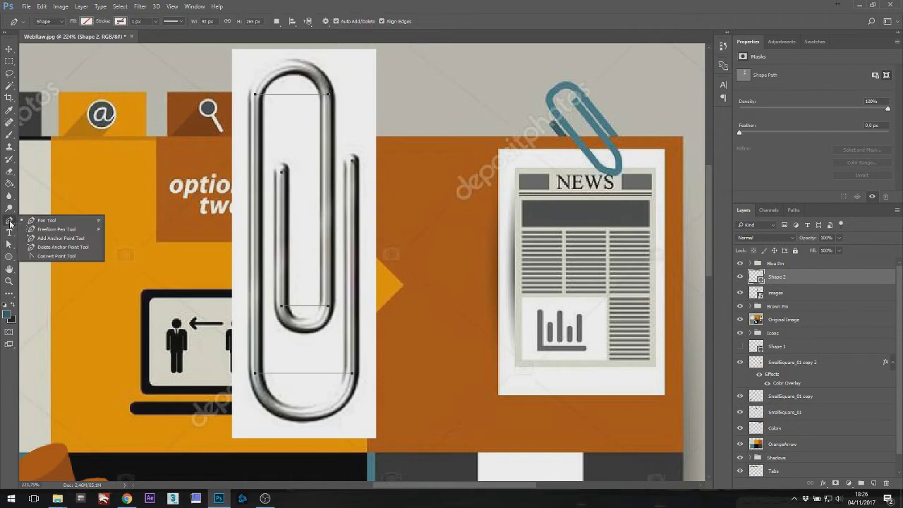
pyautogui.click(65, 257)
pyautogui.scroll(3, 261, 374)
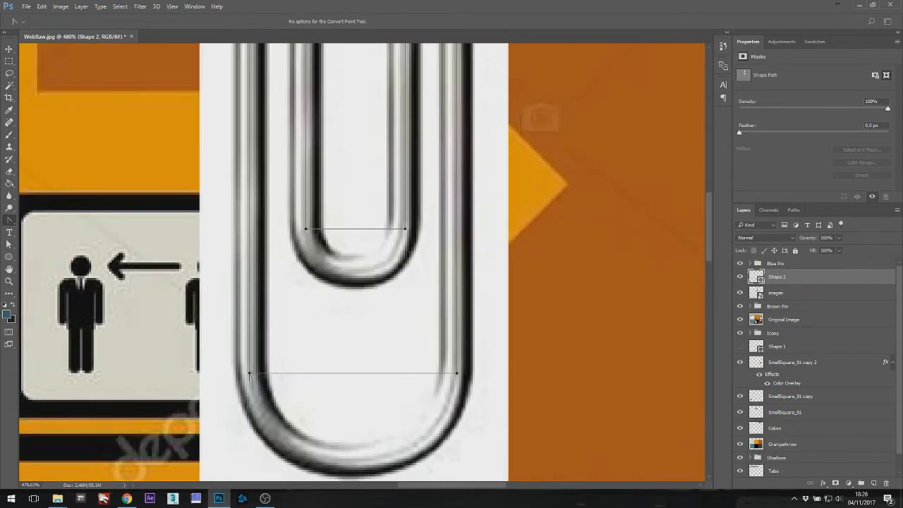
pyautogui.moveTo(248, 372); pyautogui.dragTo(248, 251)
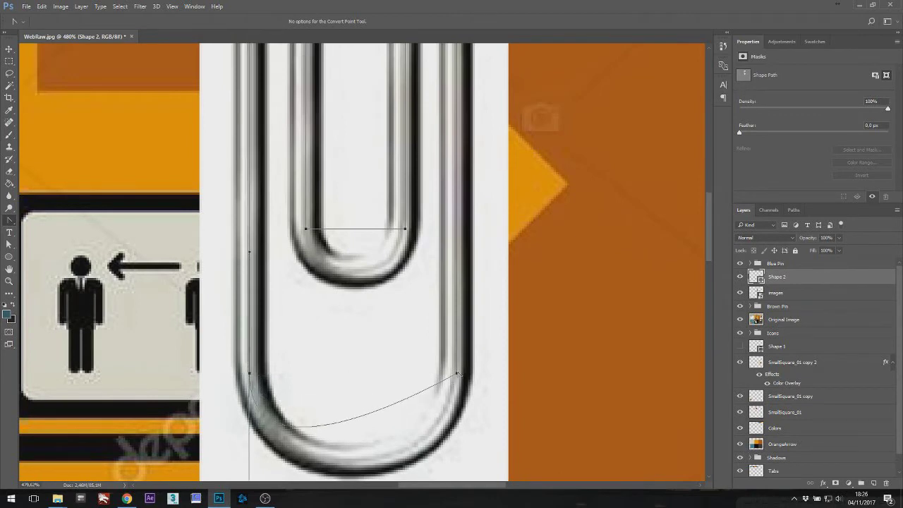
pyautogui.moveTo(458, 374); pyautogui.dragTo(456, 97)
# Convert the two corner points at the paperclip's top bend to smooth points and adjust their handles to match the photo.
pyautogui.scroll(-4, 469, 141)
pyautogui.scroll(2, 356, 150)
pyautogui.moveTo(373, 144); pyautogui.dragTo(373, 202)
pyautogui.moveTo(479, 144); pyautogui.dragTo(484, 200)
pyautogui.moveTo(479, 93); pyautogui.dragTo(480, 86)
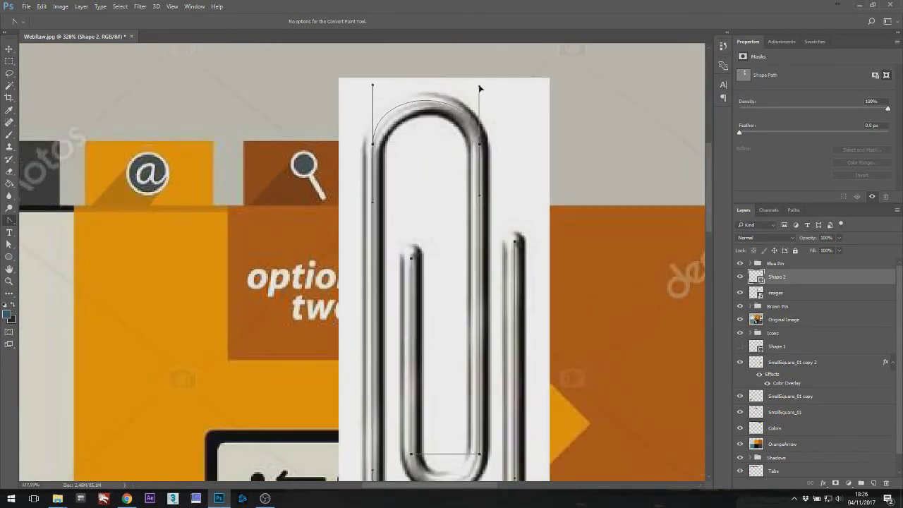
# Convert the two corner points at the paperclip's inner bottom bend to smooth points and fine-tune their handles along the wire.
pyautogui.moveTo(452, 395); pyautogui.dragTo(438, 224)
pyautogui.moveTo(398, 282); pyautogui.dragTo(398, 224)
pyautogui.moveTo(466, 282); pyautogui.dragTo(467, 314)
pyautogui.moveTo(398, 341); pyautogui.dragTo(398, 325)
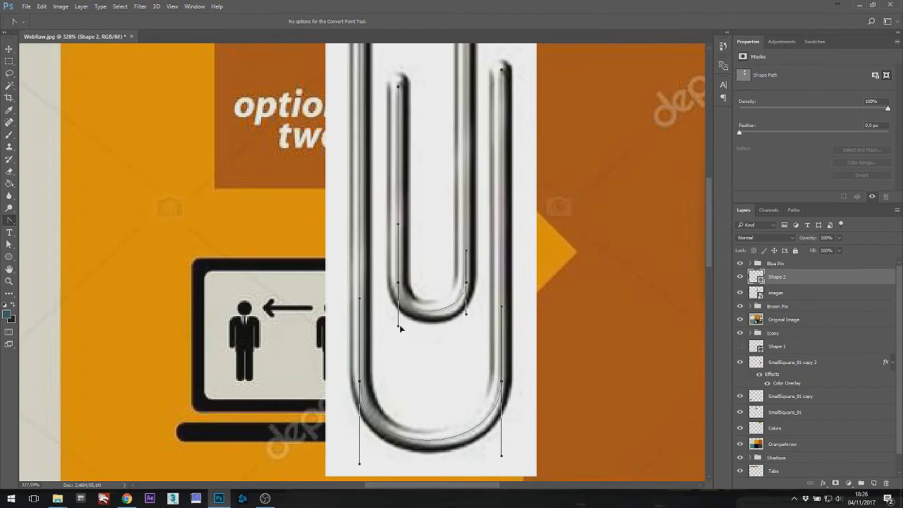
pyautogui.moveTo(467, 314); pyautogui.dragTo(466, 317)
# Select the whole paperclip path and give it a dark charcoal stroke about 14.69 px wide, matching the wire's thickness.
pyautogui.scroll(-3, 457, 310)
pyautogui.click(9, 244)
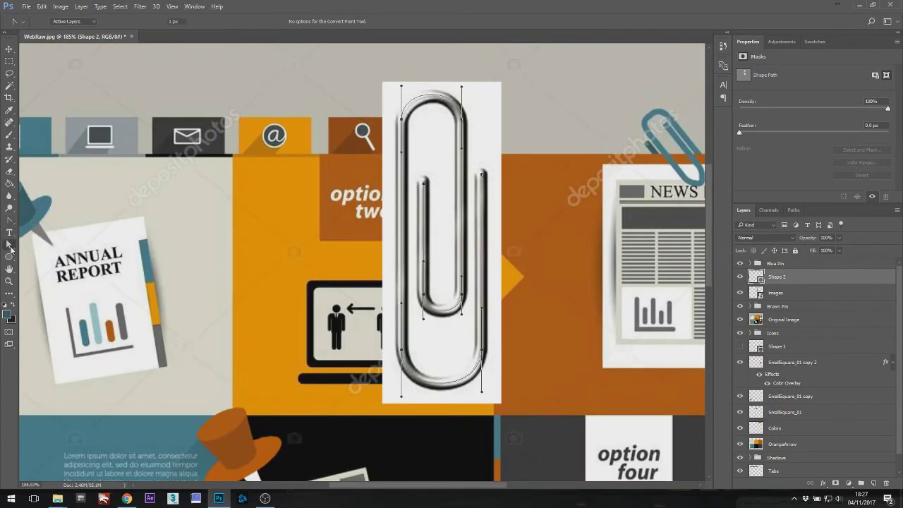
pyautogui.scroll(-2, 36, 180)
pyautogui.moveTo(253, 76); pyautogui.dragTo(481, 392)
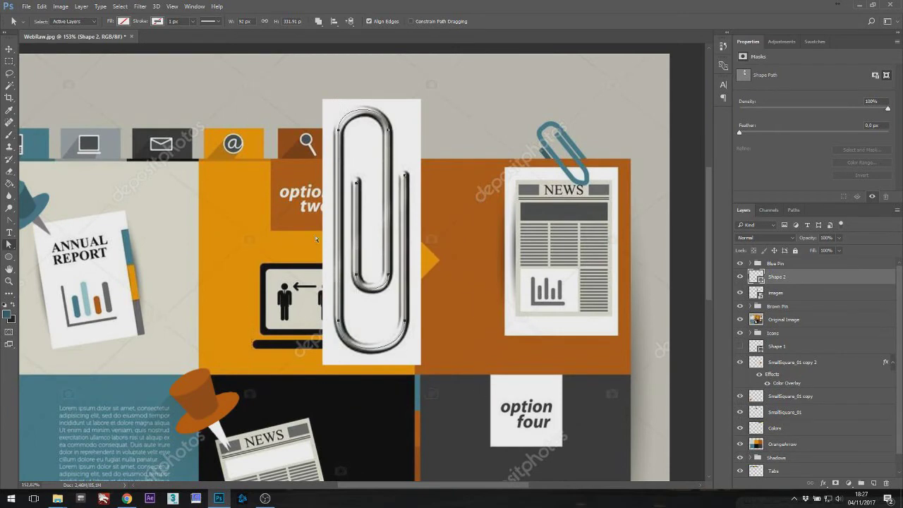
pyautogui.click(158, 22)
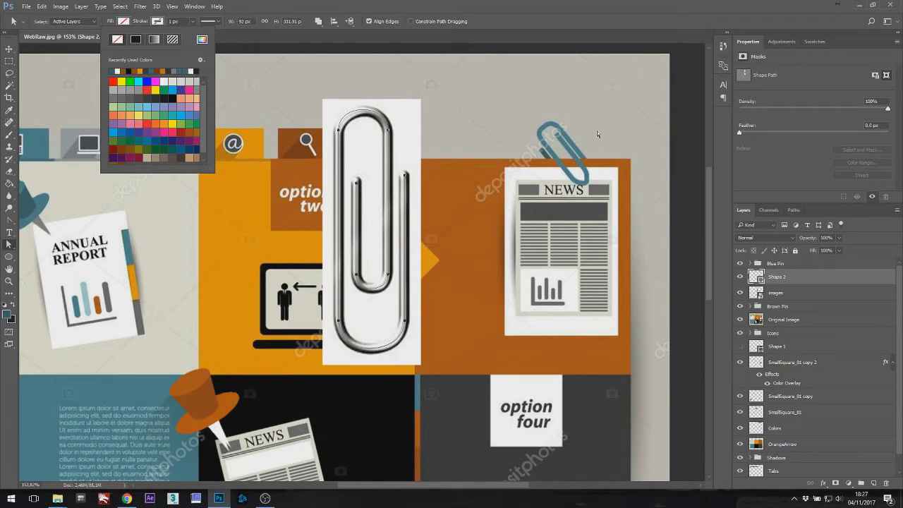
pyautogui.click(200, 69)
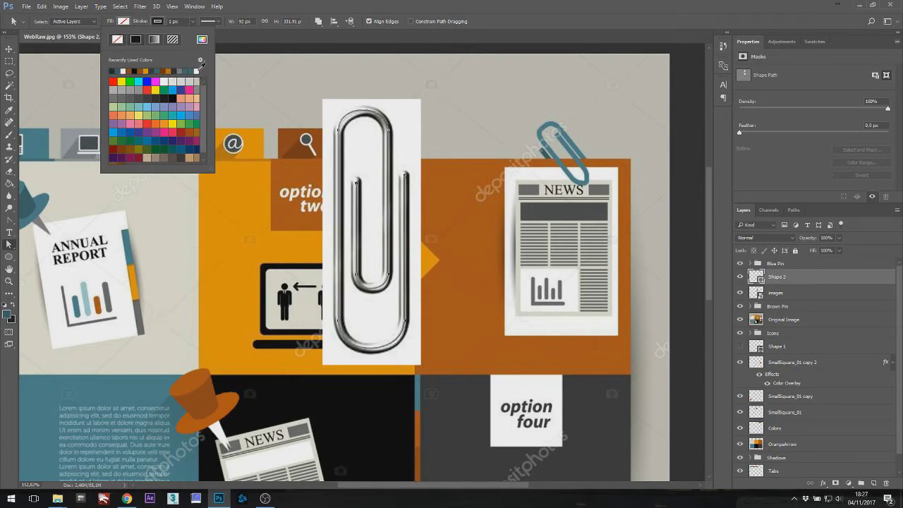
pyautogui.click(182, 21)
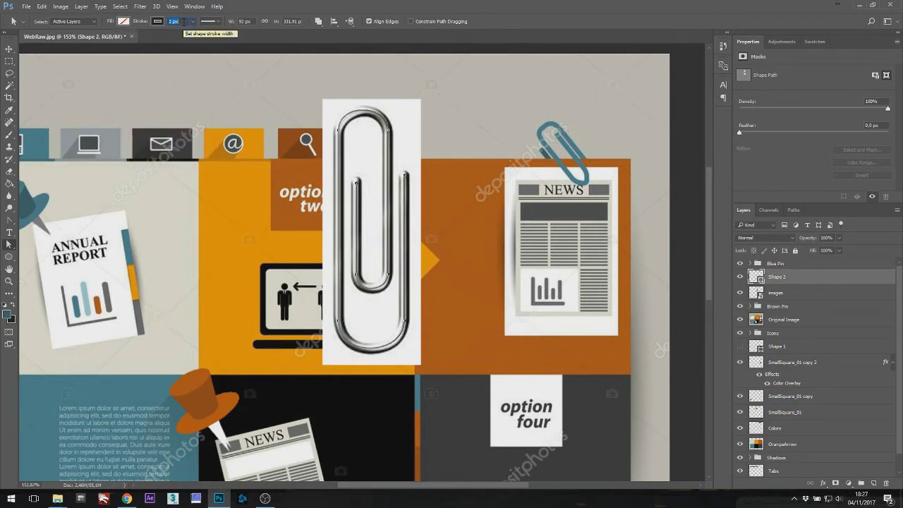
# Set the paperclip stroke's caps to round.
pyautogui.click(209, 21)
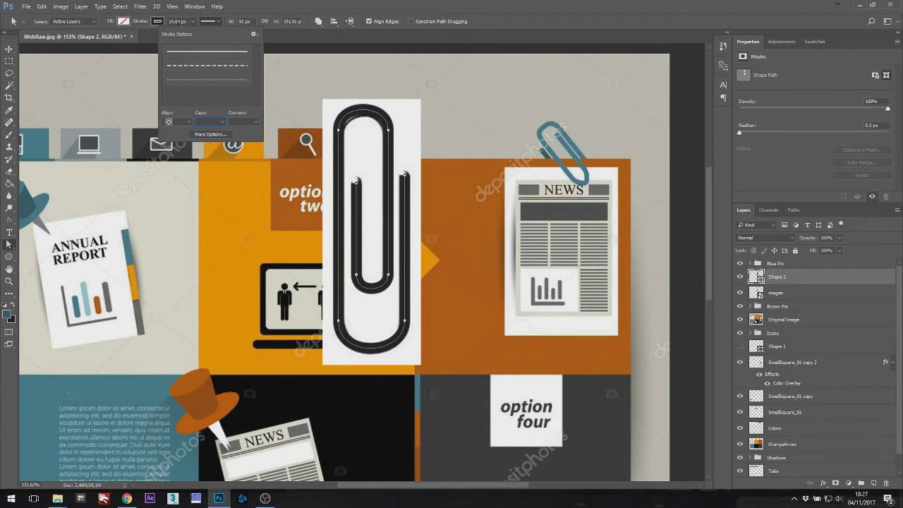
pyautogui.click(209, 22)
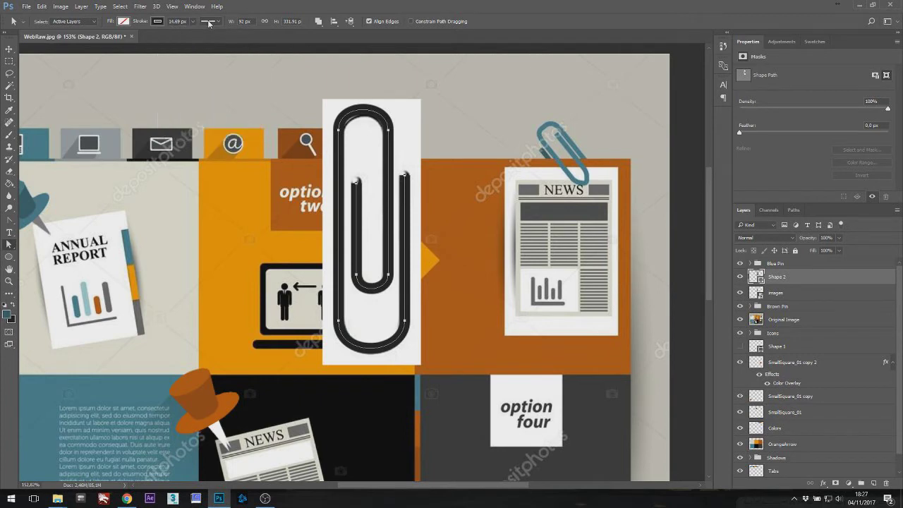
pyautogui.click(210, 22)
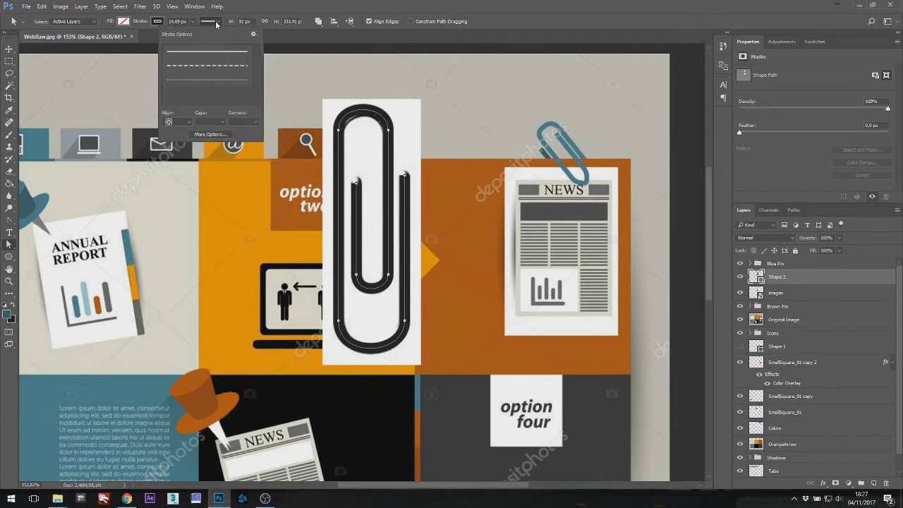
pyautogui.click(177, 121)
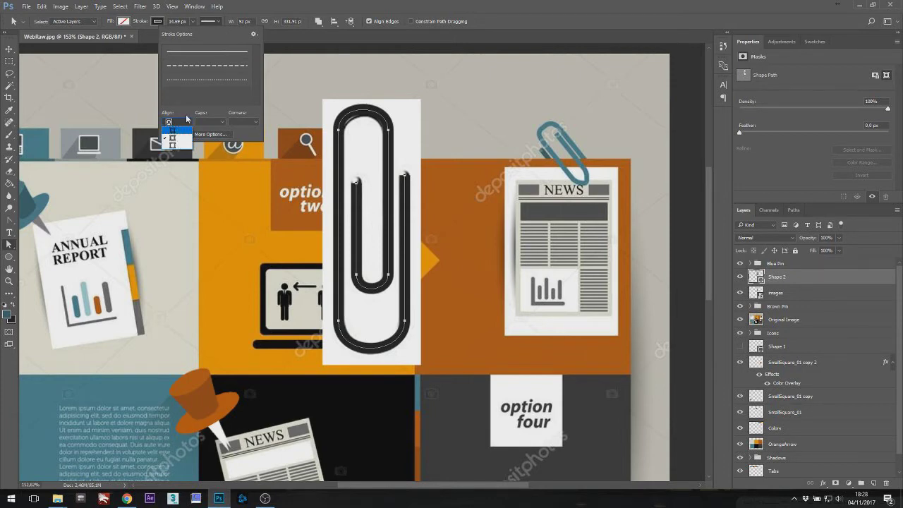
pyautogui.click(215, 126)
pyautogui.click(213, 122)
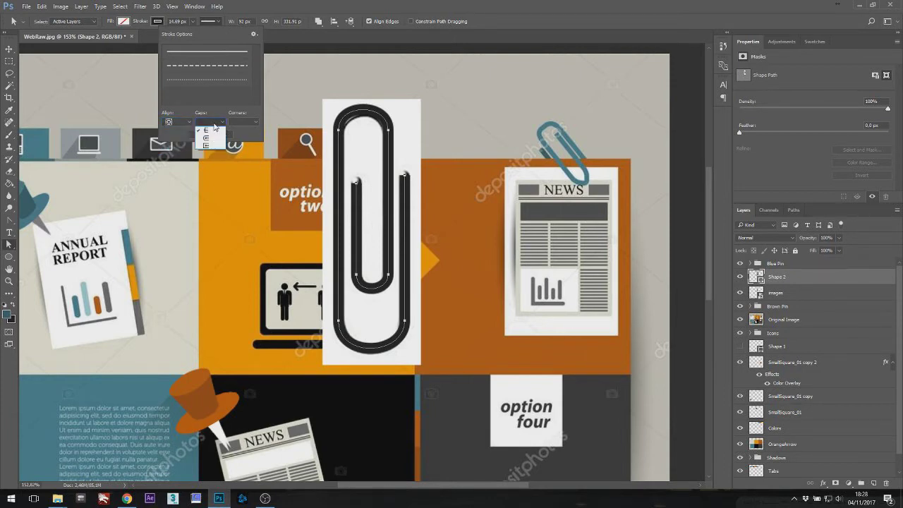
pyautogui.click(211, 143)
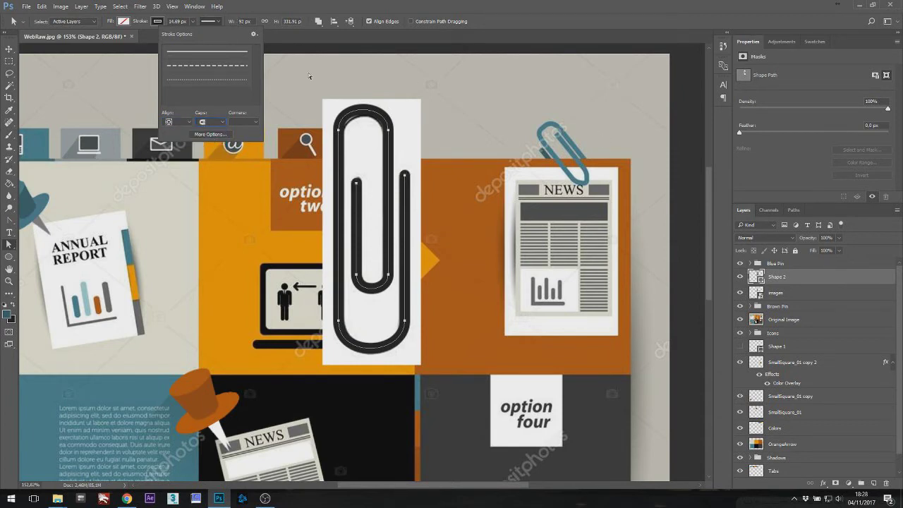
# Convert the Shape 2 paperclip layer to a smart object and rasterize it.
pyautogui.rightClick(784, 279)
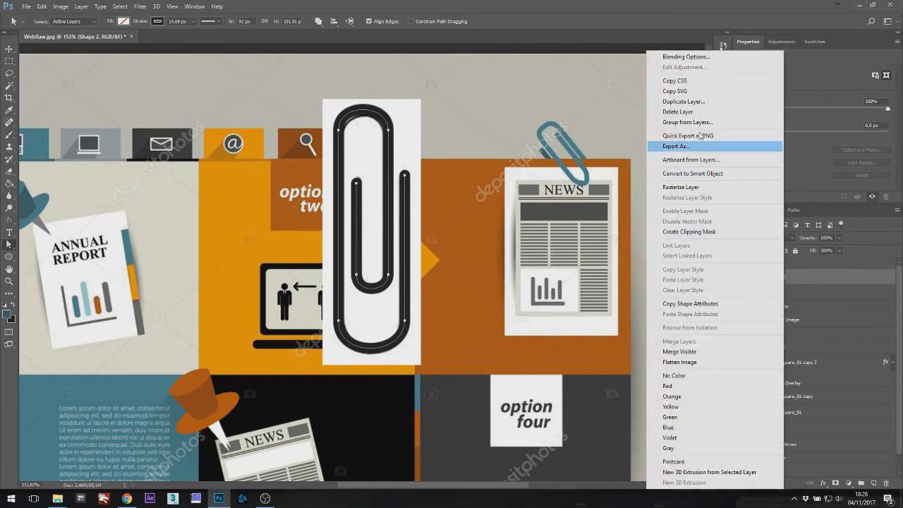
pyautogui.click(699, 172)
pyautogui.rightClick(784, 278)
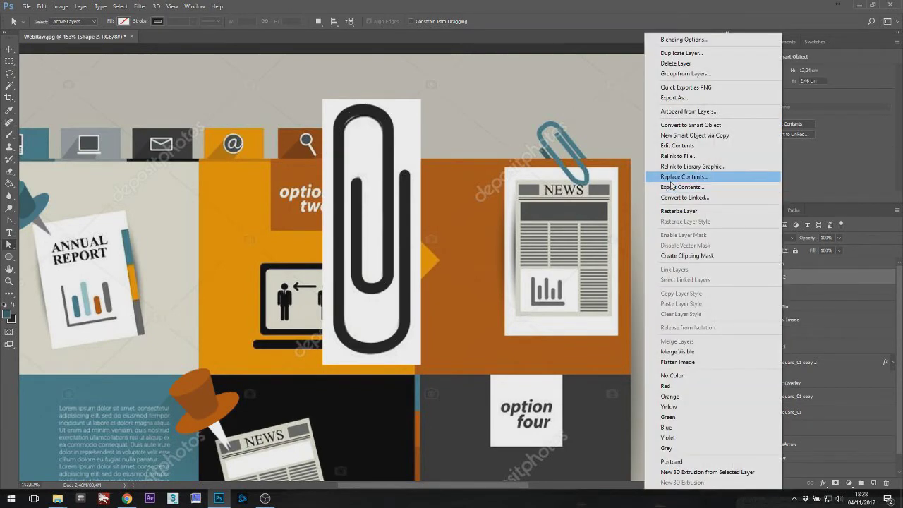
pyautogui.click(679, 210)
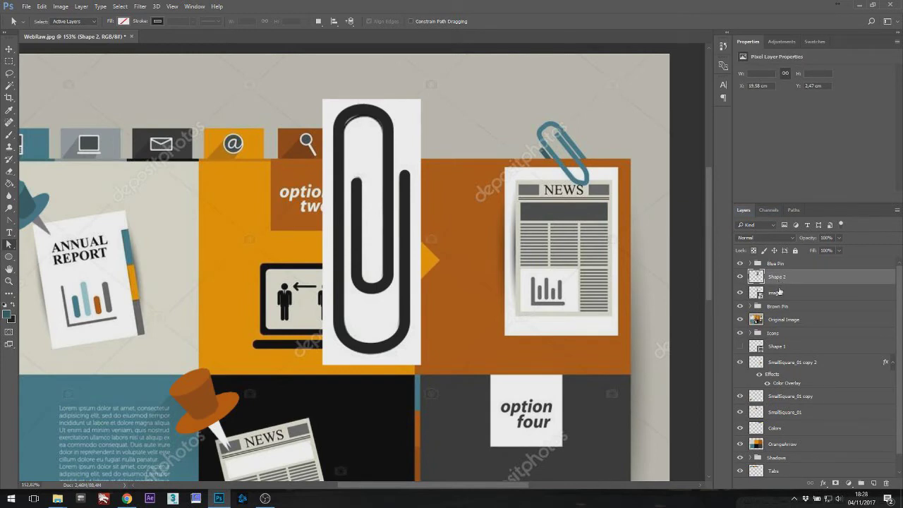
# Delete the images reference photo layer and move the Shape 2 paperclip over the blue clip on the NEWS sheet.
pyautogui.click(779, 292)
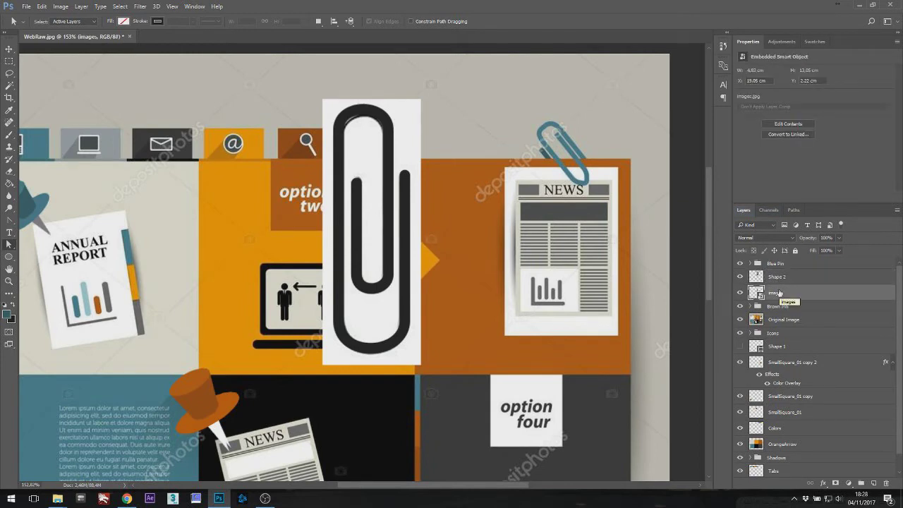
pyautogui.press('Delete')
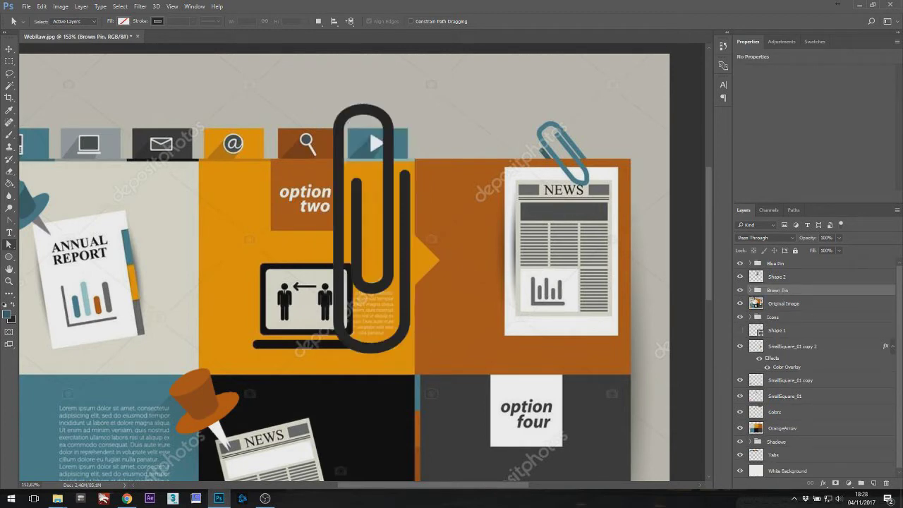
pyautogui.click(777, 277)
pyautogui.press('v')
pyautogui.moveTo(432, 244); pyautogui.dragTo(616, 200)
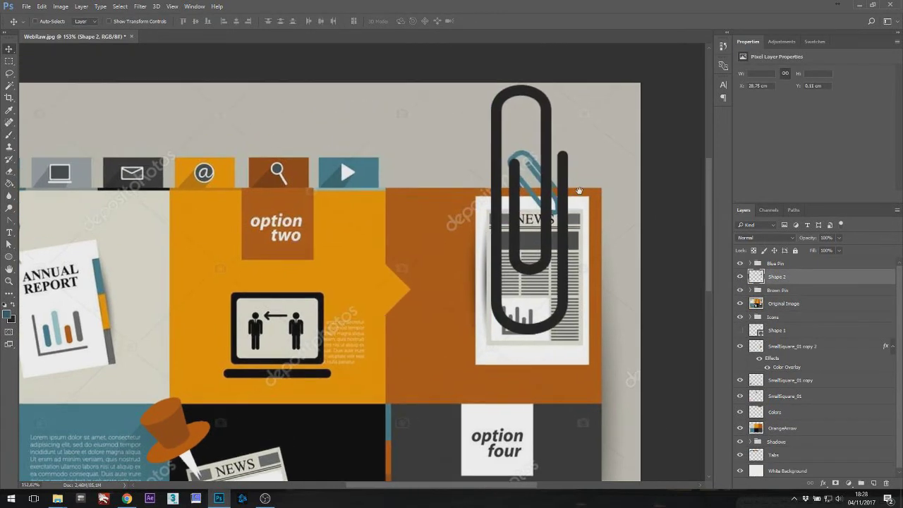
# Free-transform the paperclip: rotate it to -30°, scale it to 52.58%, and shift it toward the blue clip.
pyautogui.hotkey('ctrl', 't')
pyautogui.moveTo(440, 151); pyautogui.dragTo(427, 247)
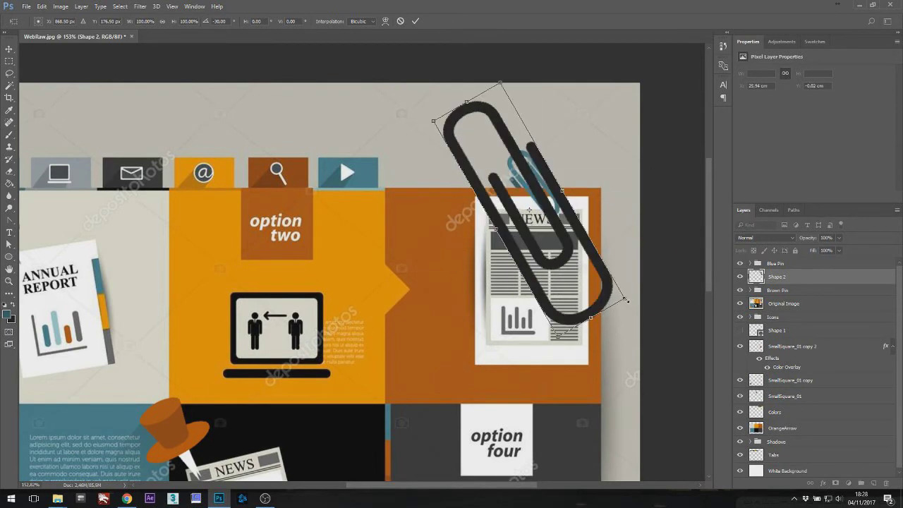
pyautogui.moveTo(626, 300); pyautogui.dragTo(535, 215)
pyautogui.moveTo(500, 192); pyautogui.dragTo(543, 191)
# Scale the paperclip down, rotate it to about -35°, align it over the blue clip on the NEWS sheet, and apply the transform.
pyautogui.scroll(3, 543, 191)
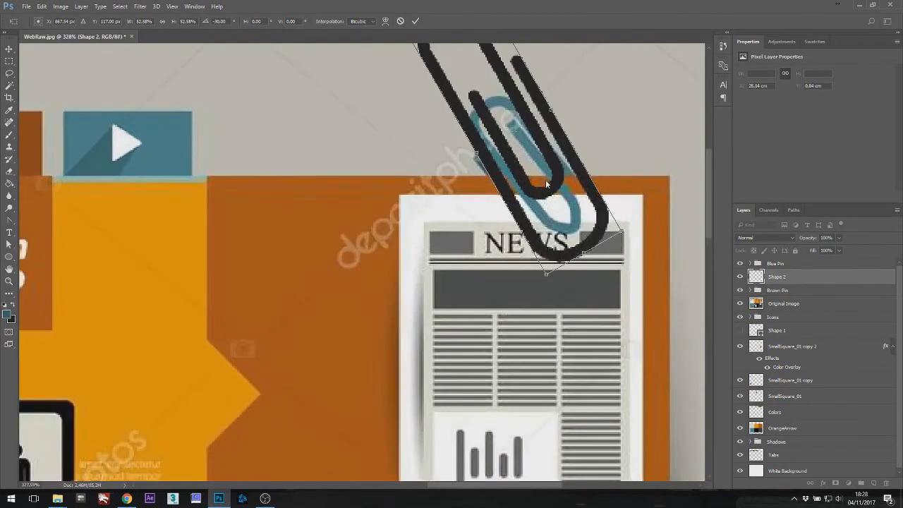
pyautogui.moveTo(591, 172); pyautogui.dragTo(438, 119)
pyautogui.moveTo(526, 161); pyautogui.dragTo(534, 195)
pyautogui.moveTo(572, 145); pyautogui.dragTo(557, 218)
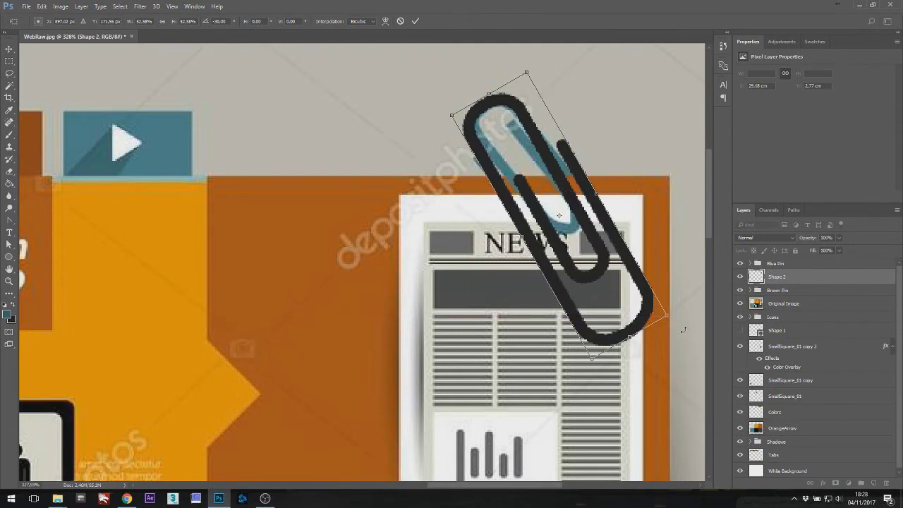
pyautogui.moveTo(666, 318); pyautogui.dragTo(600, 247)
pyautogui.moveTo(606, 208); pyautogui.dragTo(604, 192)
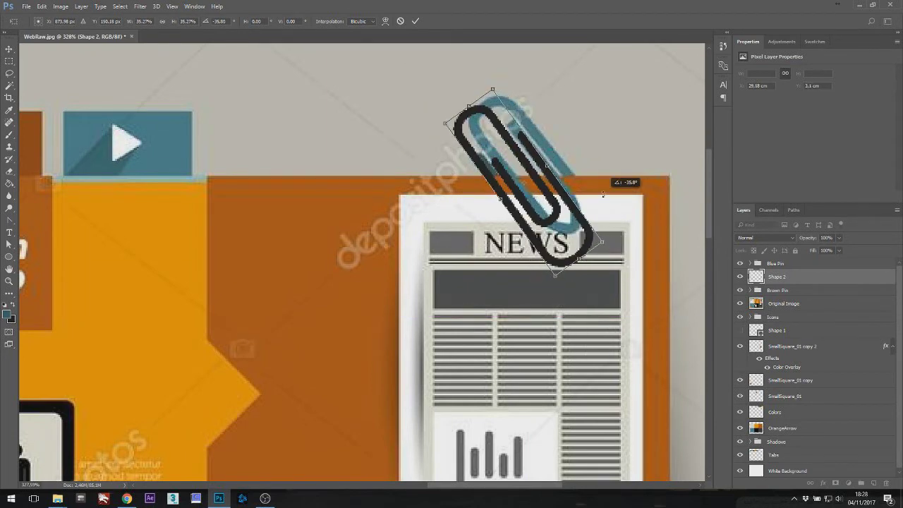
pyautogui.moveTo(602, 242); pyautogui.dragTo(526, 197)
pyautogui.press('Return')
# Add a Color Overlay to the Shape 2 paperclip using the teal blue sampled from the original clip.
pyautogui.rightClick(779, 277)
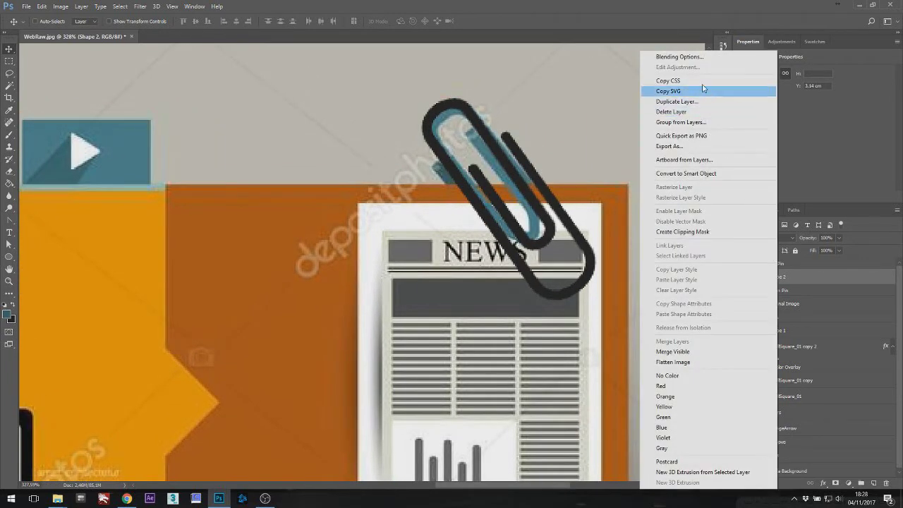
pyautogui.click(688, 56)
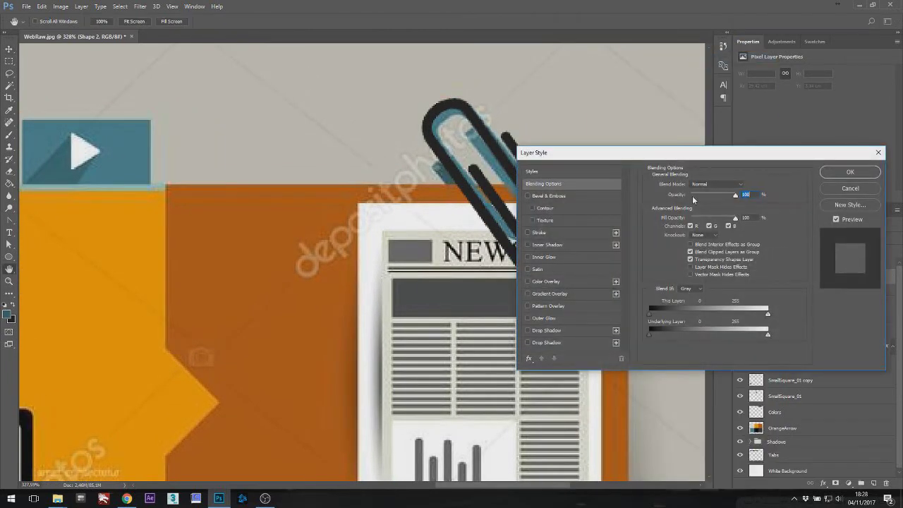
pyautogui.click(529, 283)
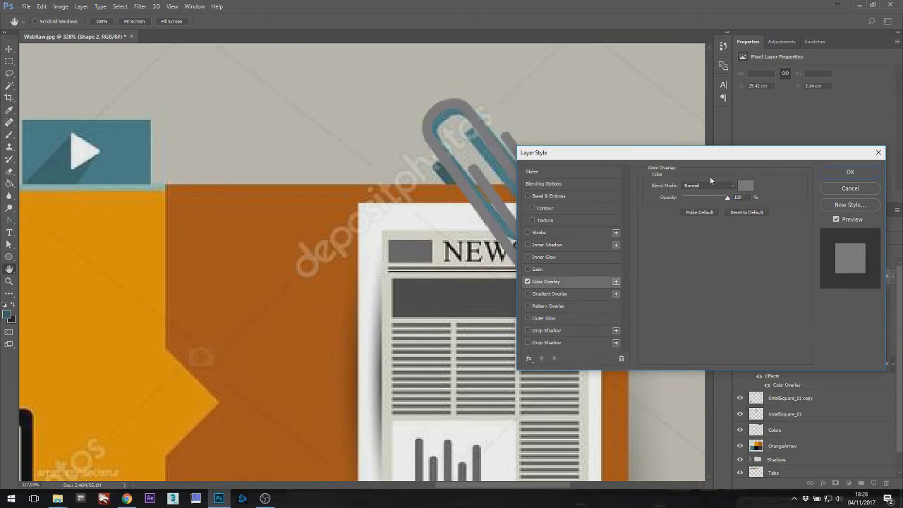
pyautogui.click(744, 186)
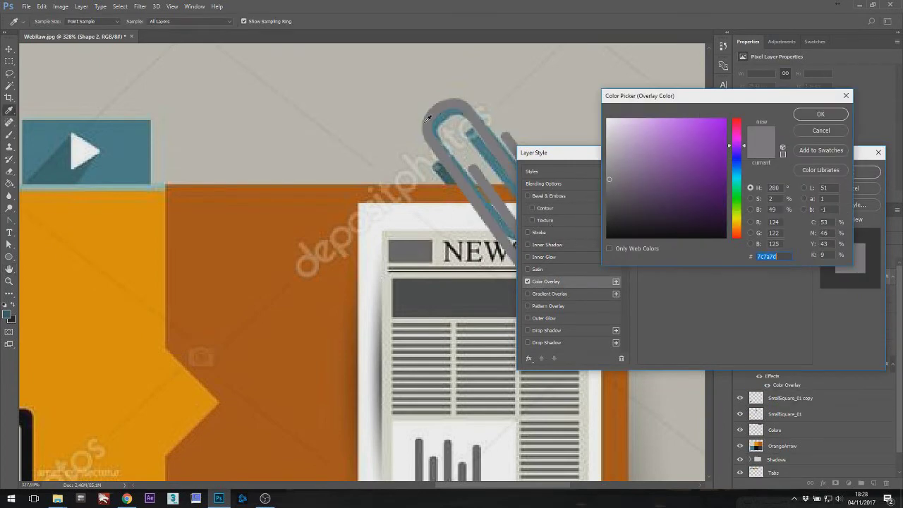
pyautogui.click(486, 144)
pyautogui.click(821, 114)
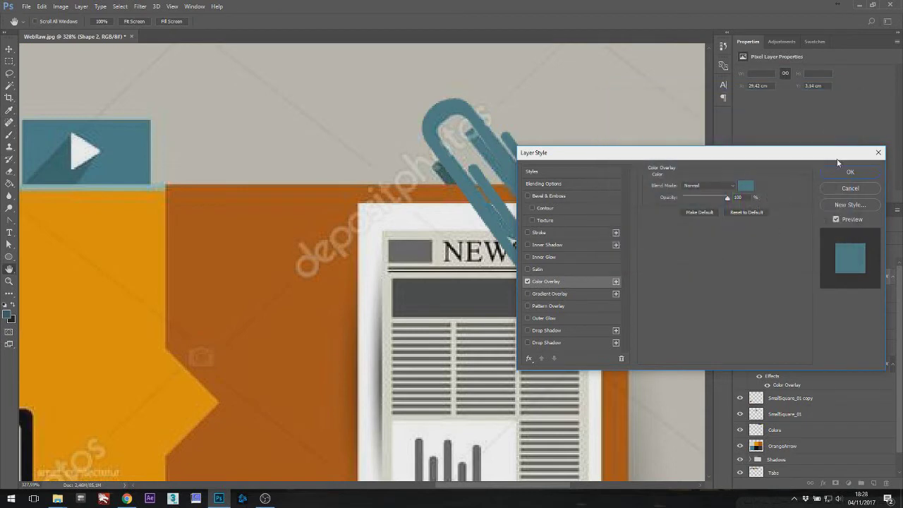
pyautogui.click(840, 171)
# Convert the recoloured Shape 2 layer to a smart object and rasterize it to bake in the overlay.
pyautogui.rightClick(792, 278)
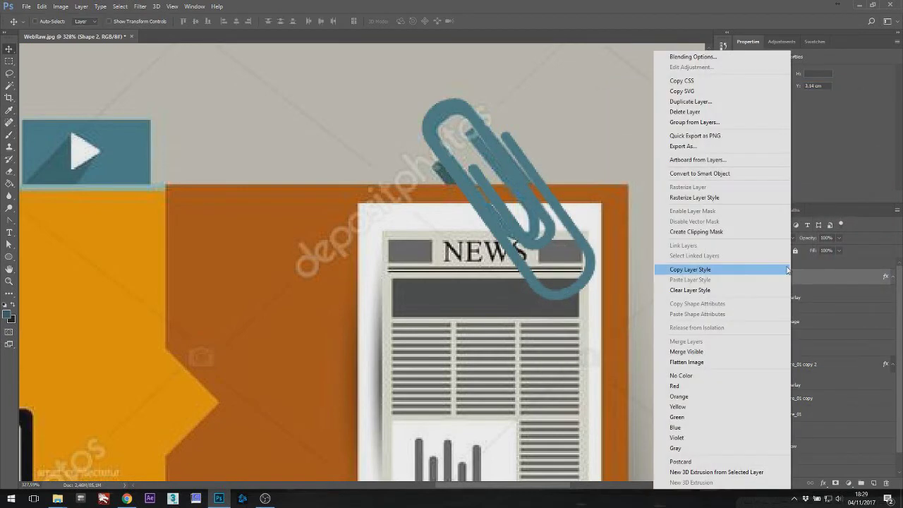
pyautogui.click(709, 174)
pyautogui.rightClick(770, 276)
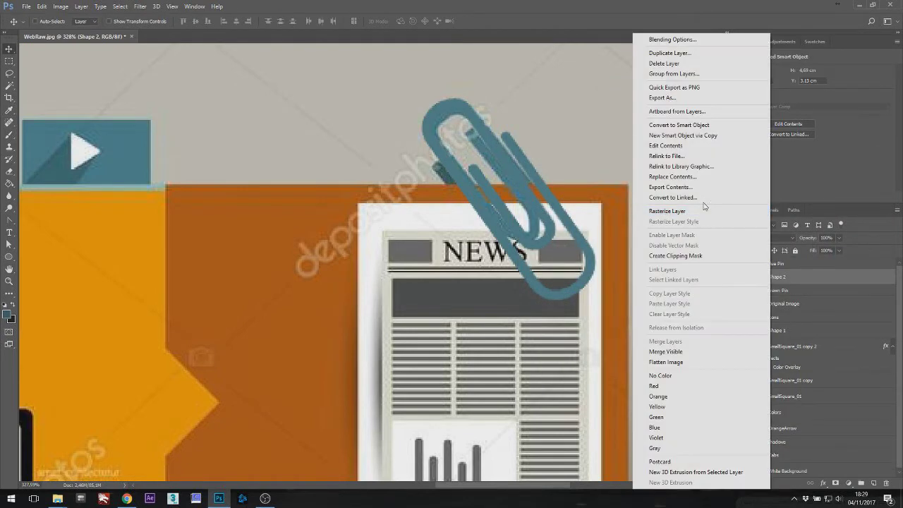
pyautogui.click(734, 204)
# Hide the Original Image layer and lasso-select the paperclip's outer wire end down to just below the orange panel's edge.
pyautogui.scroll(3, 572, 162)
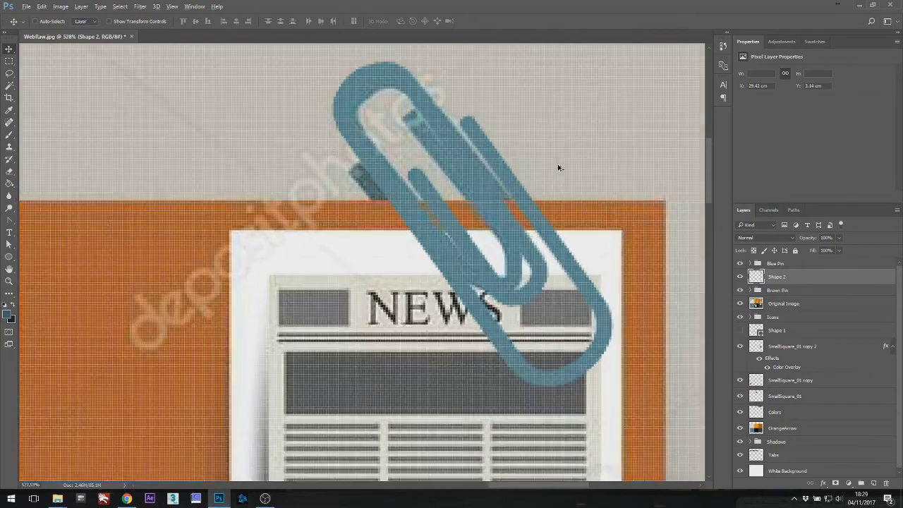
pyautogui.scroll(1, 558, 167)
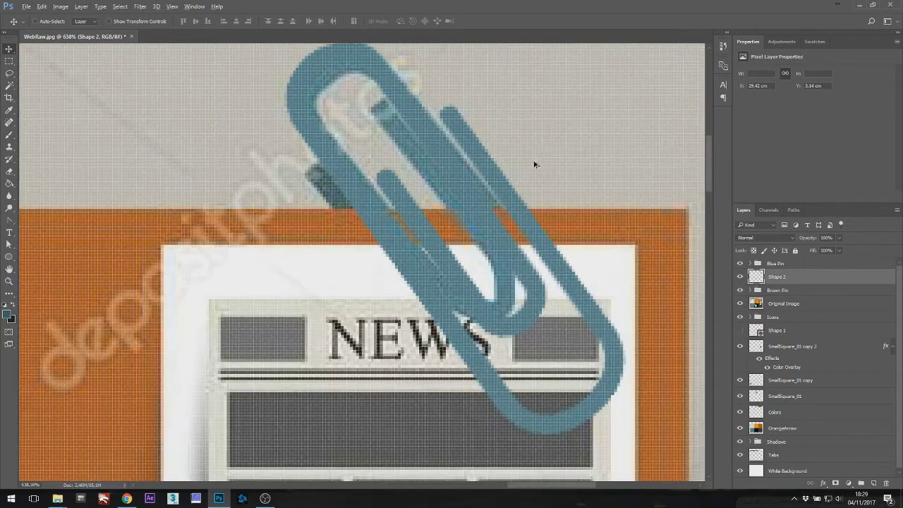
pyautogui.click(9, 62)
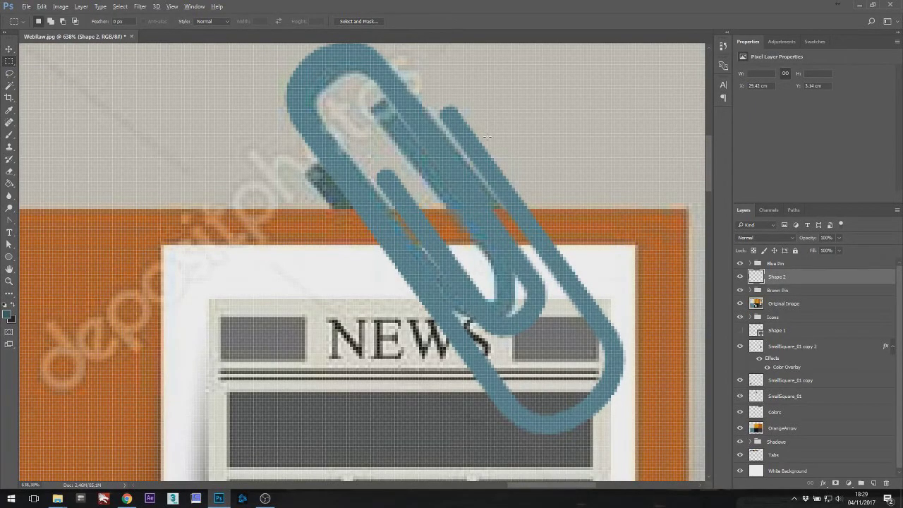
pyautogui.scroll(-1, 492, 139)
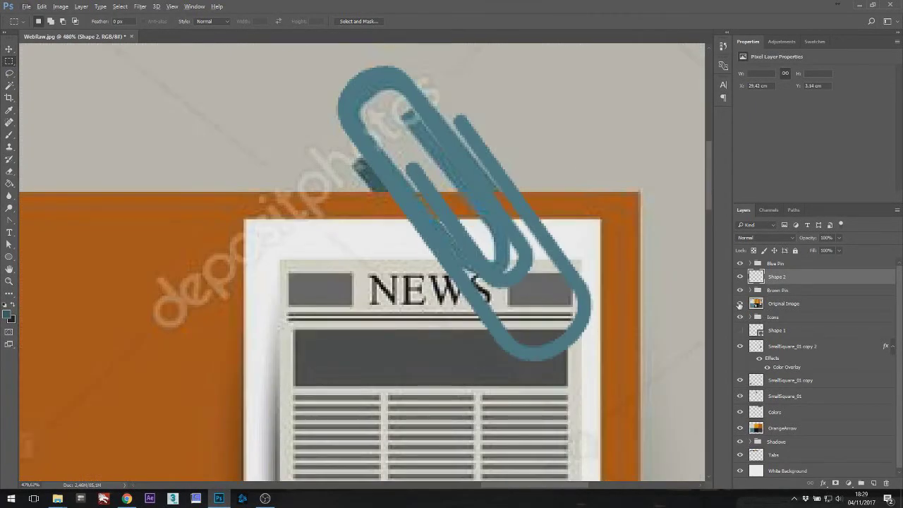
pyautogui.click(740, 303)
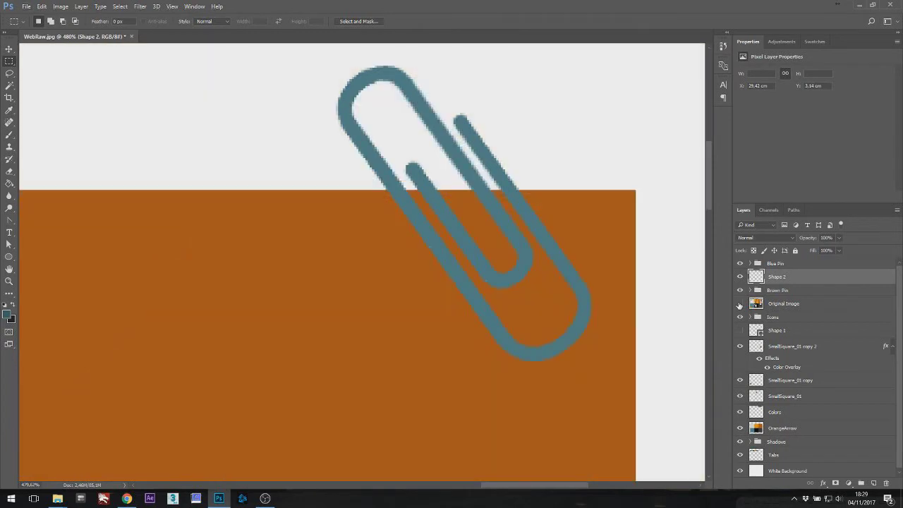
pyautogui.scroll(1, 501, 131)
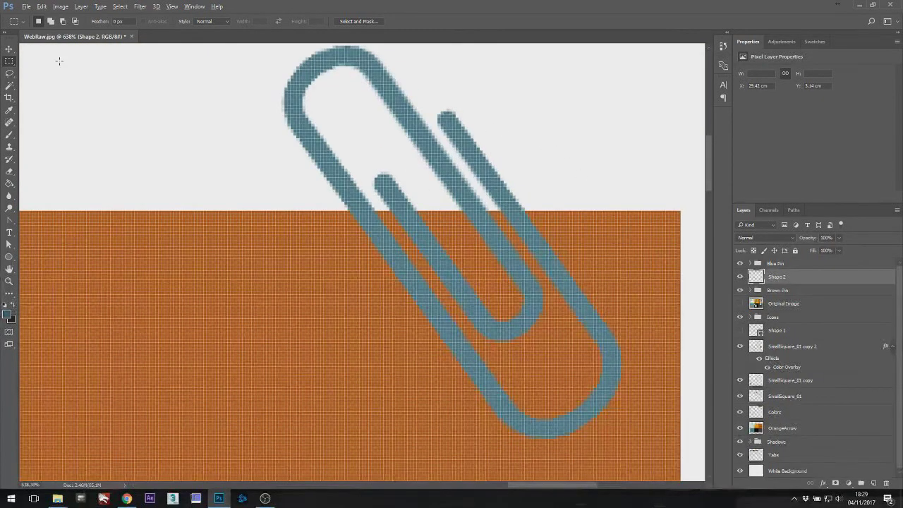
pyautogui.click(9, 73)
pyautogui.scroll(2, 544, 141)
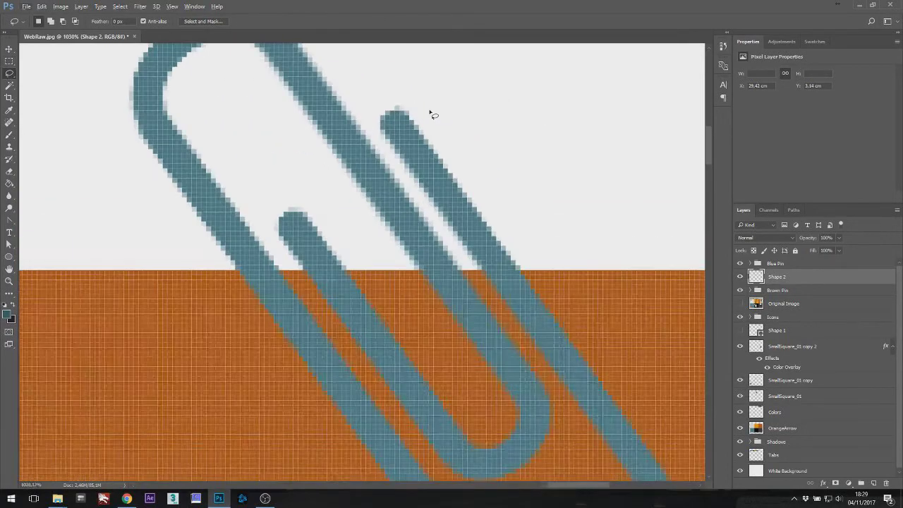
pyautogui.moveTo(396, 91)
pyautogui.mouseDown()
pyautogui.moveTo(379, 136)
pyautogui.moveTo(409, 185)
pyautogui.moveTo(486, 287)
pyautogui.moveTo(522, 303)
pyautogui.moveTo(561, 266)
pyautogui.moveTo(436, 113)
pyautogui.moveTo(396, 90)
pyautogui.mouseUp()
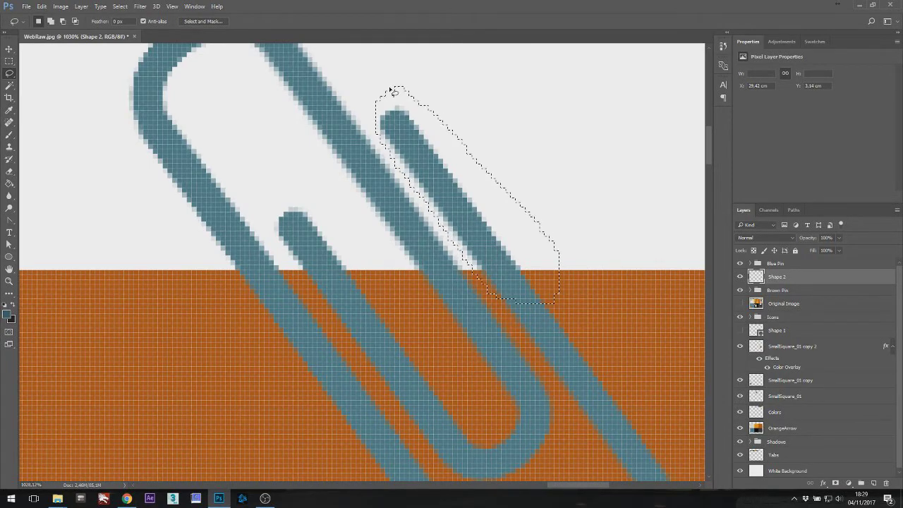
# Show the Original Image layer and sample the darker blue from the original clip as the foreground colour.
pyautogui.click(14, 59)
pyautogui.scroll(-3, 316, 158)
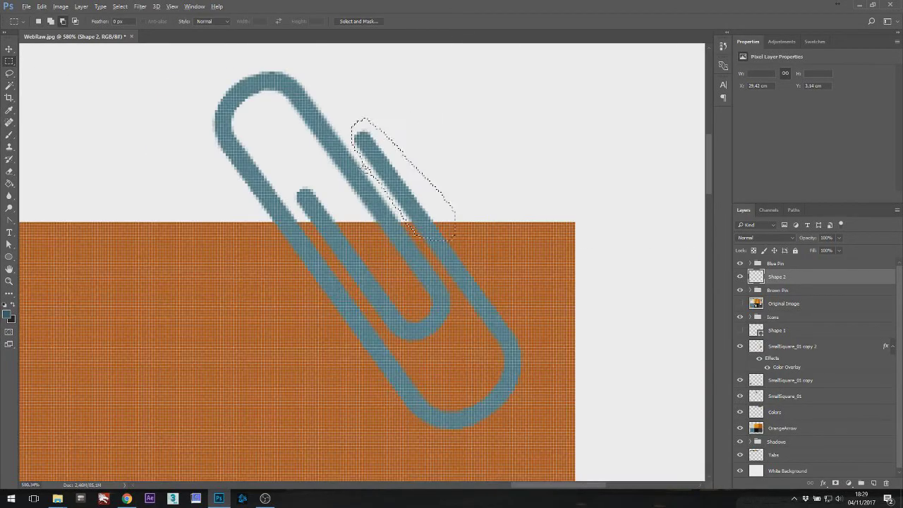
pyautogui.click(754, 305)
pyautogui.click(741, 303)
pyautogui.moveTo(337, 212); pyautogui.dragTo(412, 225)
pyautogui.press('i')
pyautogui.click(335, 217)
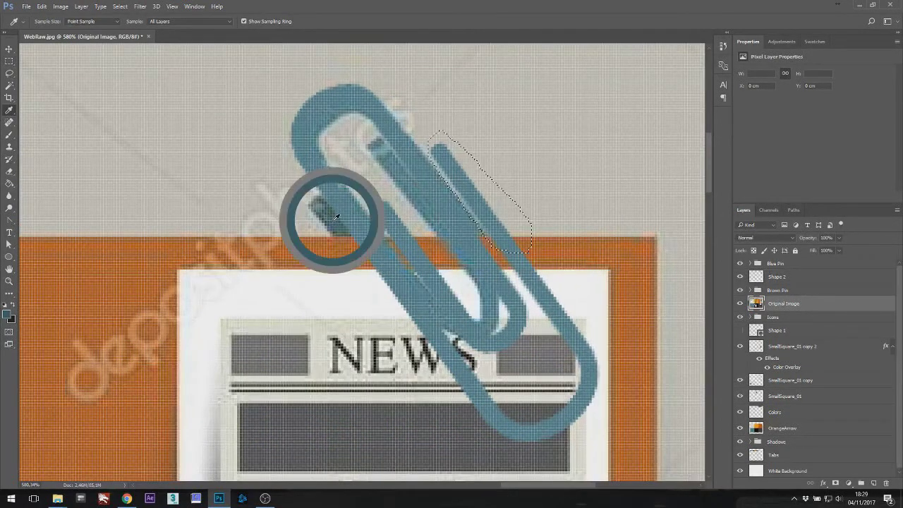
# Add a new layer above Shape 2, fill the lasso selection with the sampled dark blue, and deselect.
pyautogui.click(776, 276)
pyautogui.press('g')
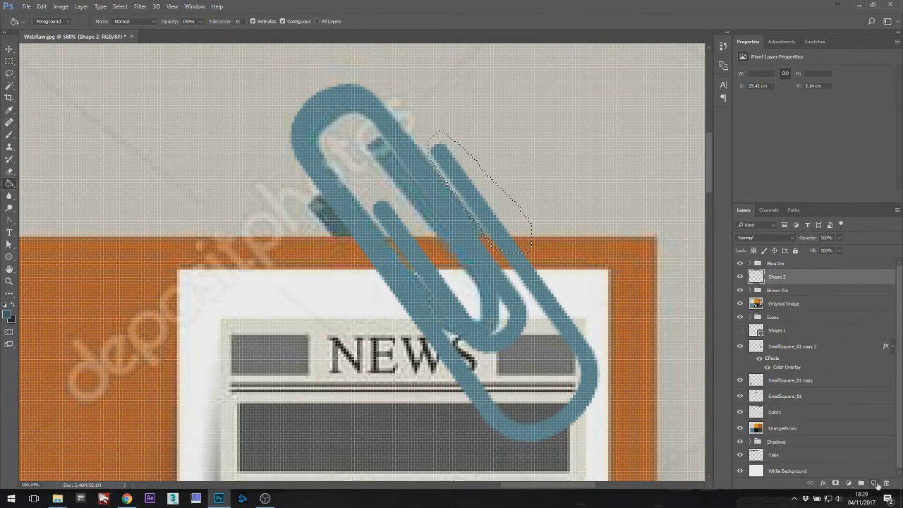
pyautogui.click(874, 483)
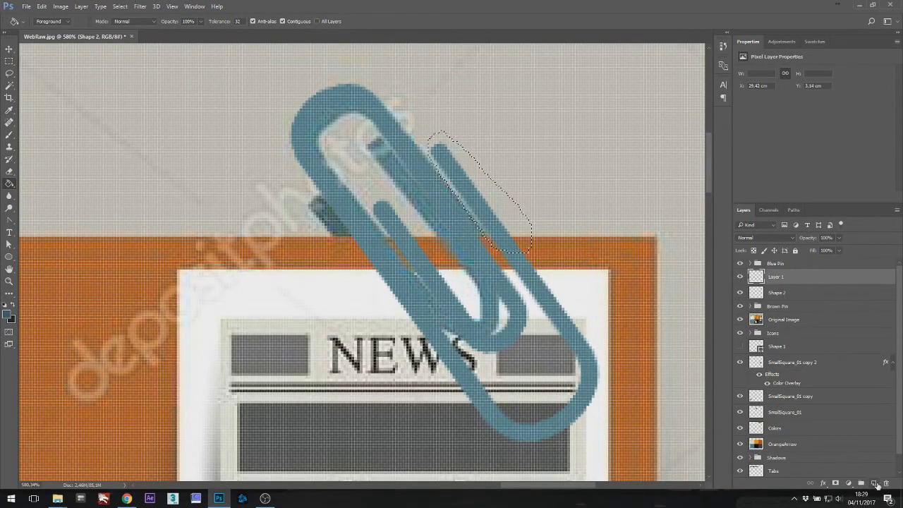
pyautogui.click(463, 183)
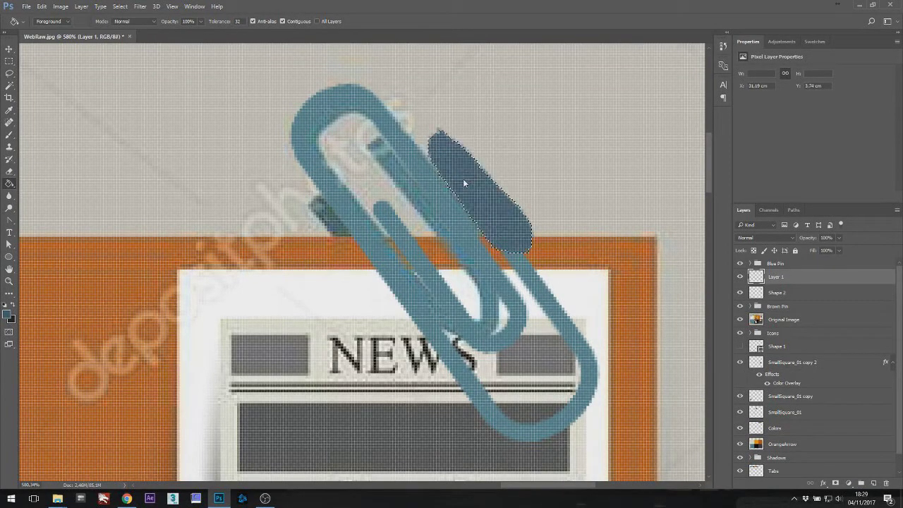
pyautogui.click(8, 62)
pyautogui.click(110, 85)
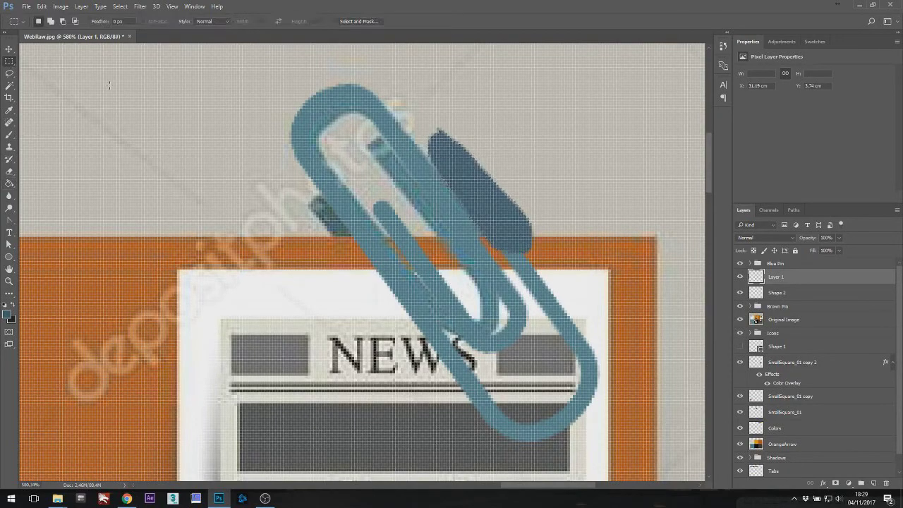
# Clip Layer 1 to the Shape 2 paperclip and merge the two layers.
pyautogui.rightClick(828, 280)
pyautogui.click(702, 231)
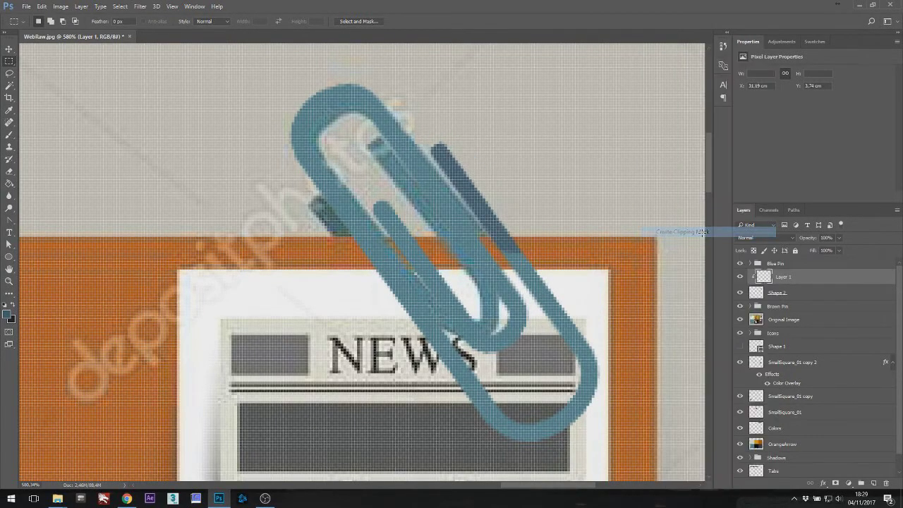
pyautogui.click(785, 295)
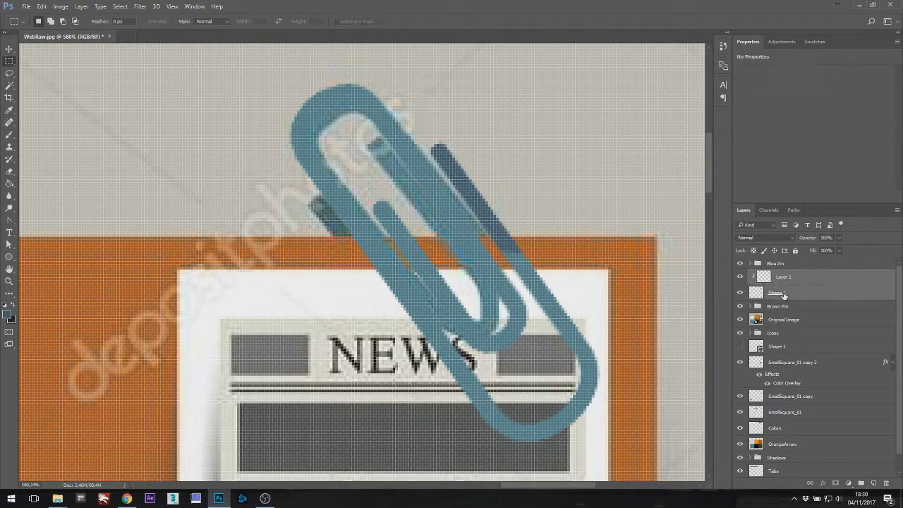
pyautogui.rightClick(783, 294)
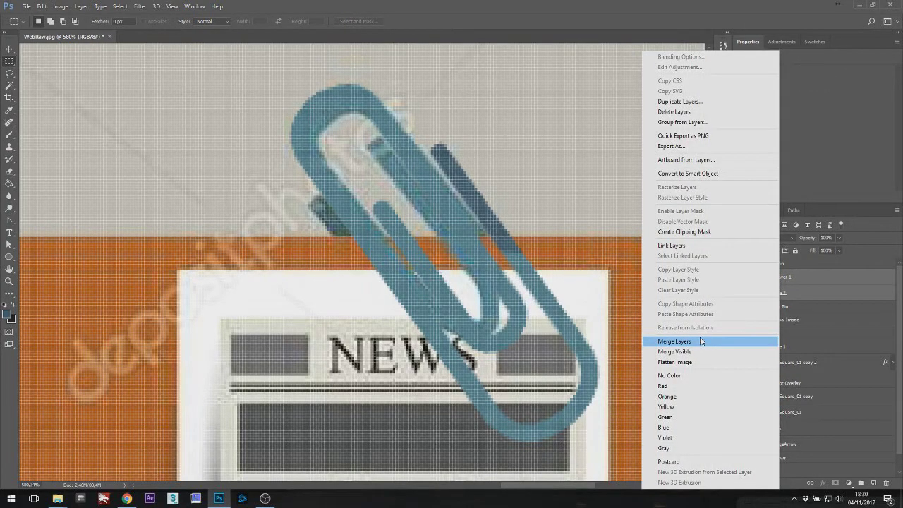
pyautogui.click(701, 342)
# Rename the merged paperclip layer as Shape.
pyautogui.rightClick(778, 276)
pyautogui.click(781, 278)
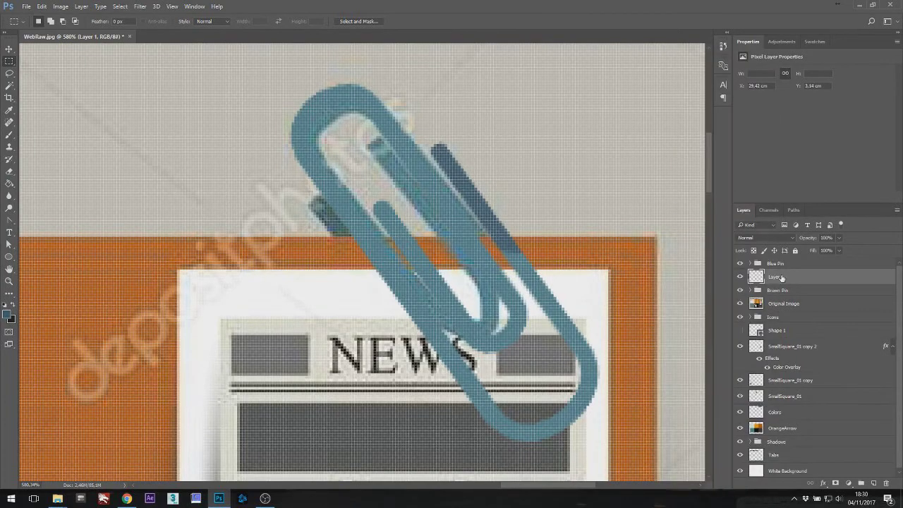
pyautogui.doubleClick(781, 278)
pyautogui.write('Shape')
pyautogui.press('Return')
# Delete the hidden Shape 1 layer and move SmallSquare_01 copy 2 below the OrangeArrow layer.
pyautogui.click(784, 331)
pyautogui.press('Delete')
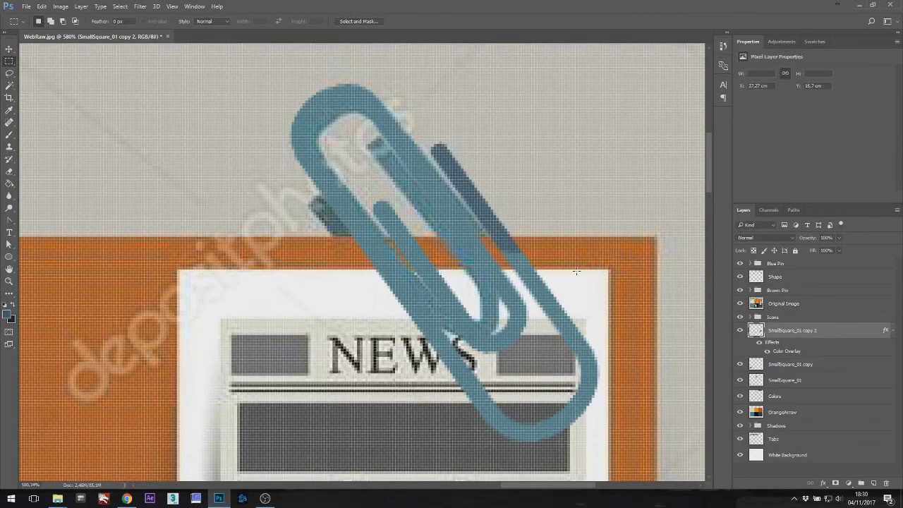
pyautogui.scroll(-5, 554, 273)
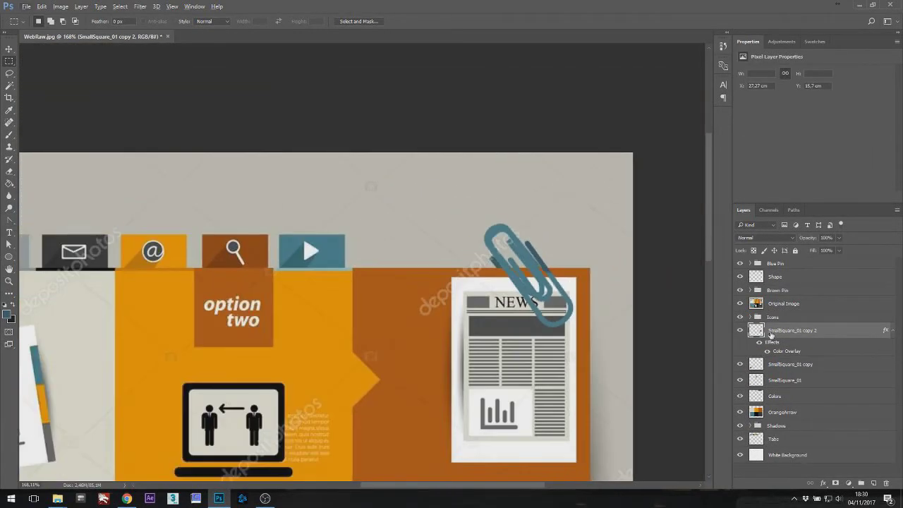
pyautogui.moveTo(776, 332); pyautogui.dragTo(786, 421)
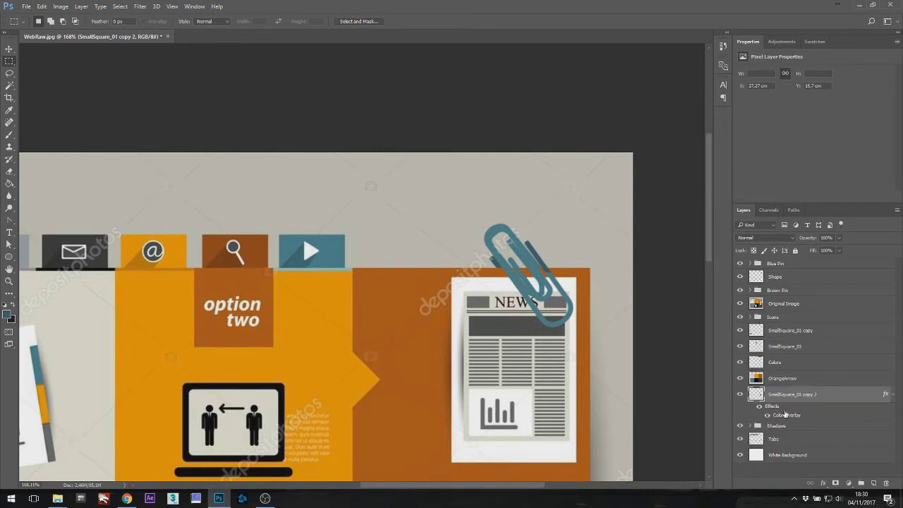
# Hide the Original Image layer and lasso around the paperclip's inner wire loop.
pyautogui.click(740, 303)
pyautogui.click(783, 303)
pyautogui.scroll(5, 500, 294)
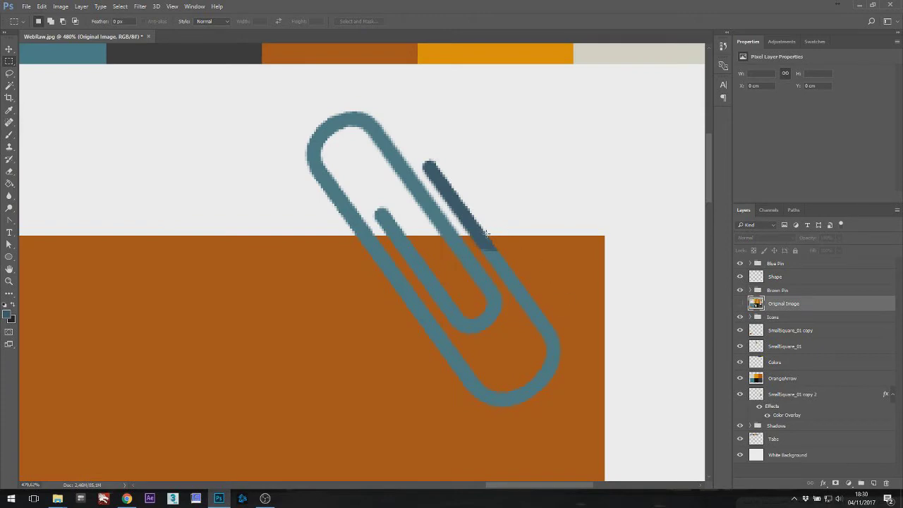
pyautogui.click(9, 72)
pyautogui.scroll(1, 436, 231)
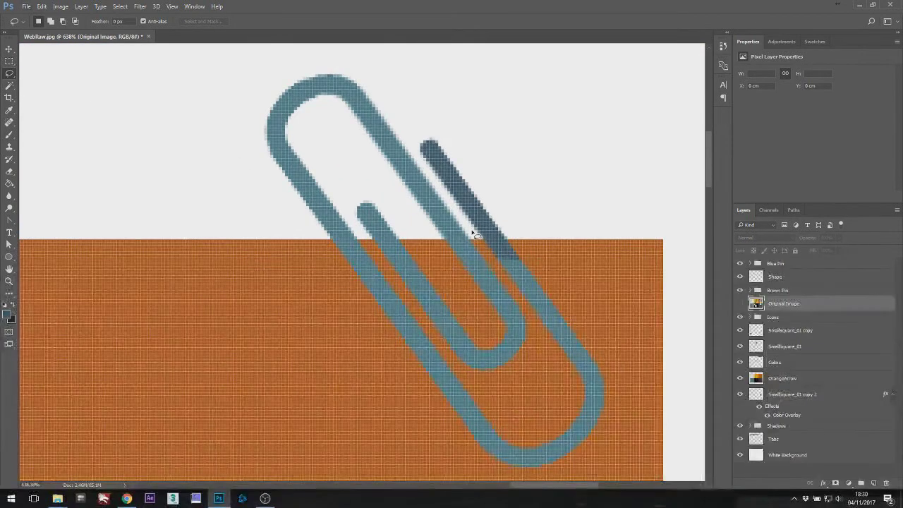
pyautogui.moveTo(493, 261)
pyautogui.mouseDown()
pyautogui.moveTo(532, 335)
pyautogui.moveTo(529, 353)
pyautogui.moveTo(499, 374)
pyautogui.moveTo(464, 368)
pyautogui.moveTo(432, 347)
pyautogui.moveTo(350, 208)
pyautogui.moveTo(355, 194)
pyautogui.moveTo(381, 190)
pyautogui.moveTo(418, 197)
pyautogui.moveTo(472, 233)
pyautogui.mouseUp()
# Copy the lassoed inner wire from the Shape layer onto a new layer.
pyautogui.press('m')
pyautogui.rightClick(460, 263)
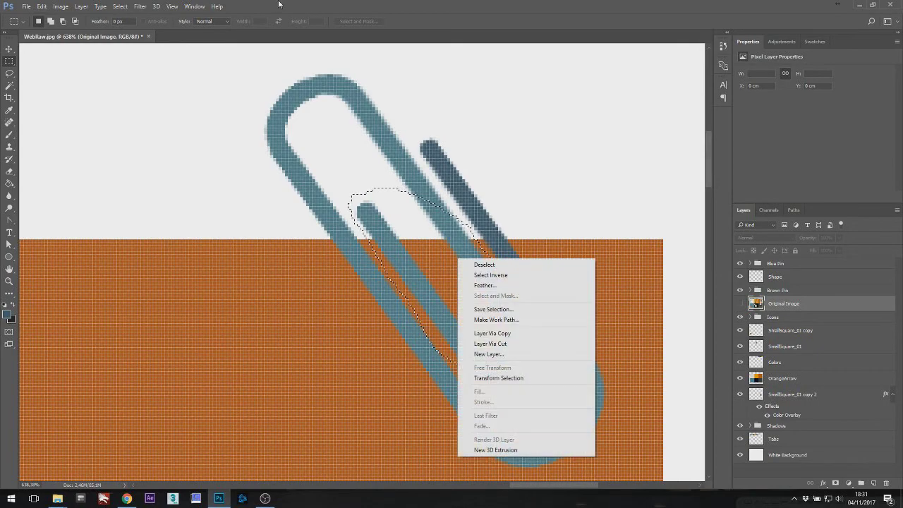
pyautogui.click(7, 68)
pyautogui.rightClick(400, 239)
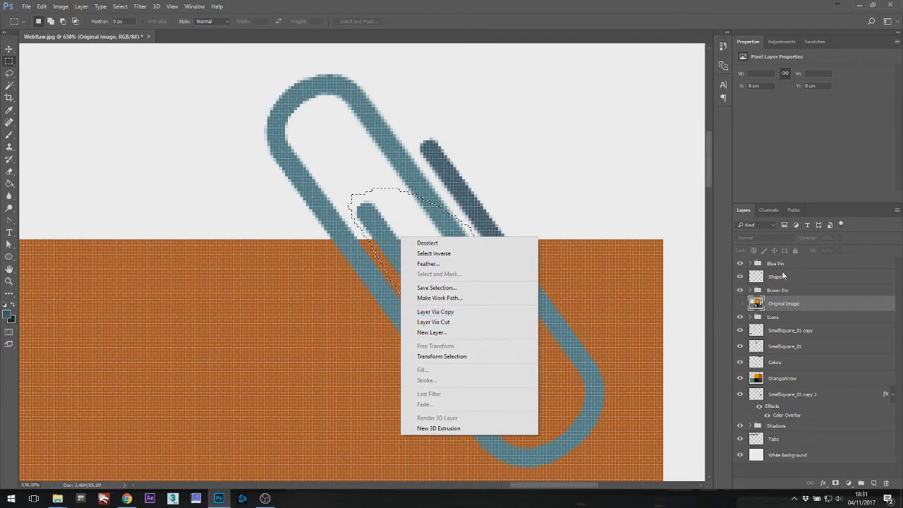
pyautogui.press('Escape')
pyautogui.rightClick(452, 268)
pyautogui.click(484, 343)
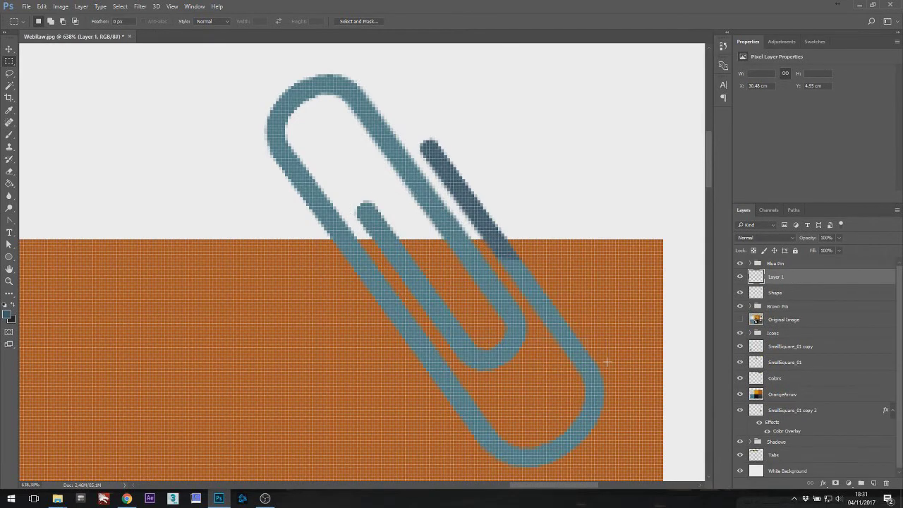
# Move Layer 1 and Shape below the Colors layer, placing Shape directly above White Background.
pyautogui.keyDown('shift'); pyautogui.click(766, 298); pyautogui.keyUp('shift')
pyautogui.moveTo(769, 293); pyautogui.dragTo(784, 421)
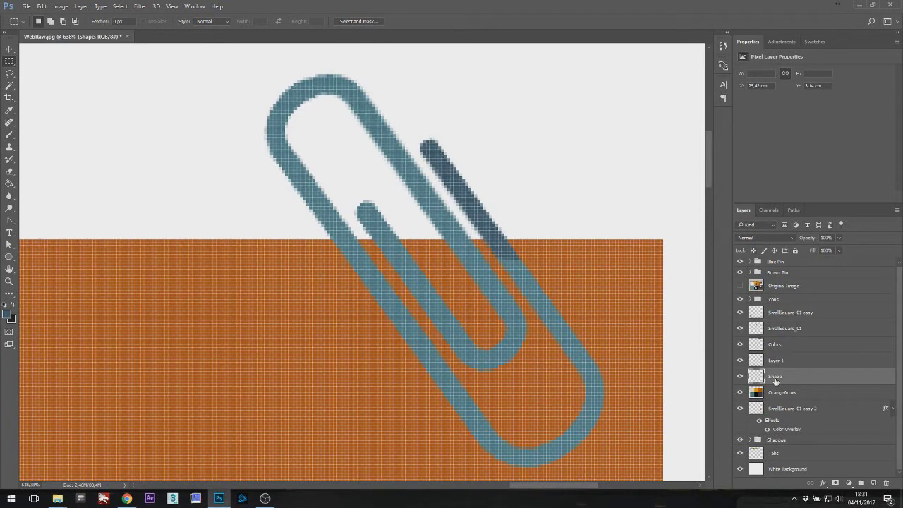
pyautogui.moveTo(776, 382); pyautogui.dragTo(780, 467)
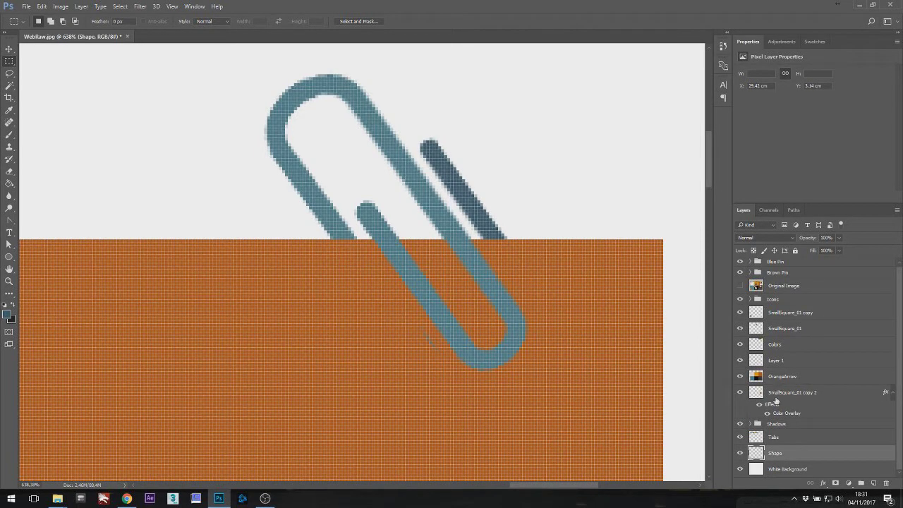
# Rename Layer 1, the copied inner wire, as Shape_Visible.
pyautogui.click(776, 360)
pyautogui.doubleClick(776, 360)
pyautogui.write('Sh')
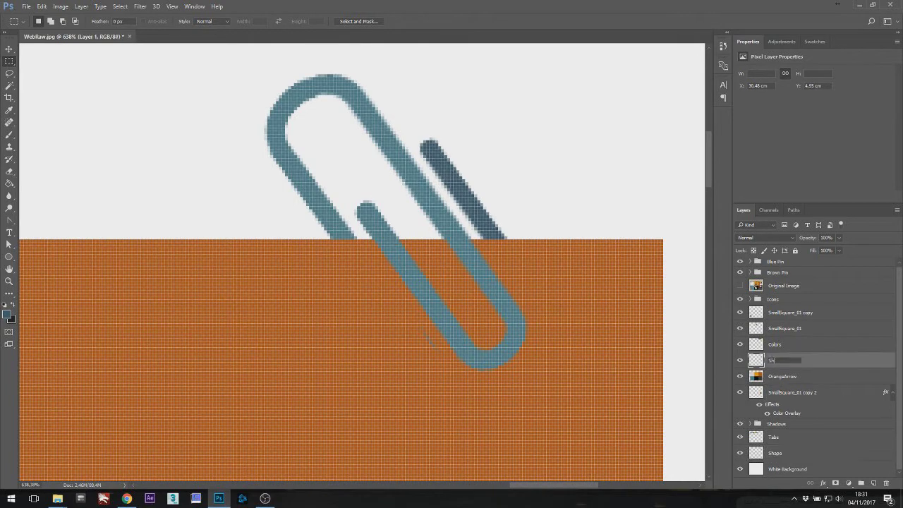
pyautogui.write('ape_Visible')
pyautogui.press('Return')
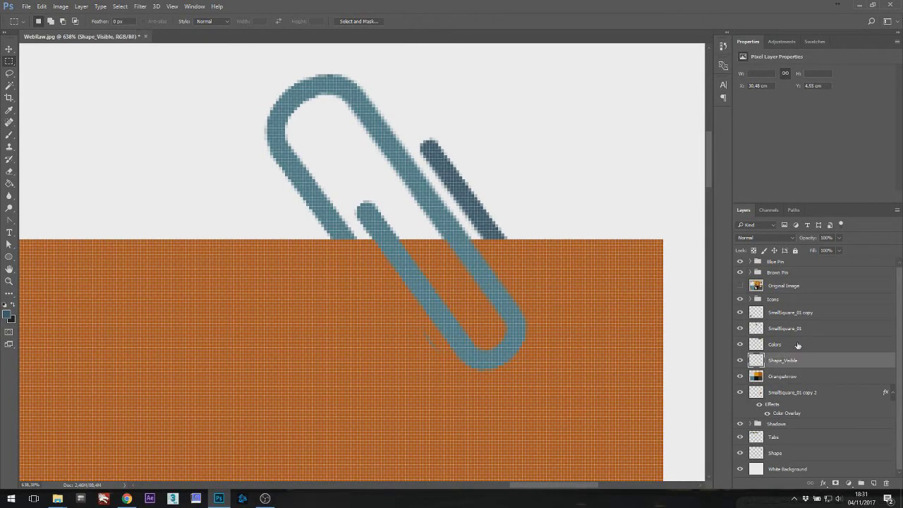
# Rename the OrangeArrow layer as Layout.
pyautogui.click(776, 376)
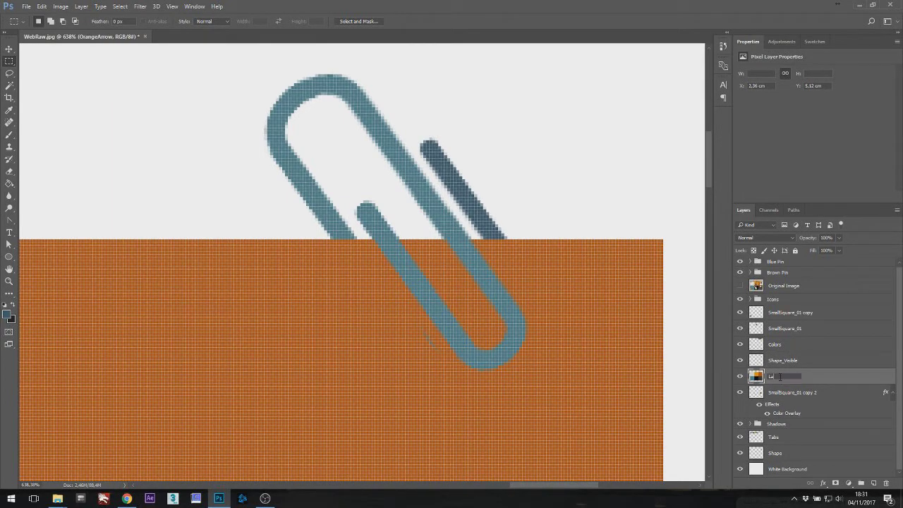
pyautogui.write('Layout')
pyautogui.press('Return')
# Show the Original Image layer again as reference for the ANNUAL REPORT sheet.
pyautogui.hotkey('ctrl', '0')
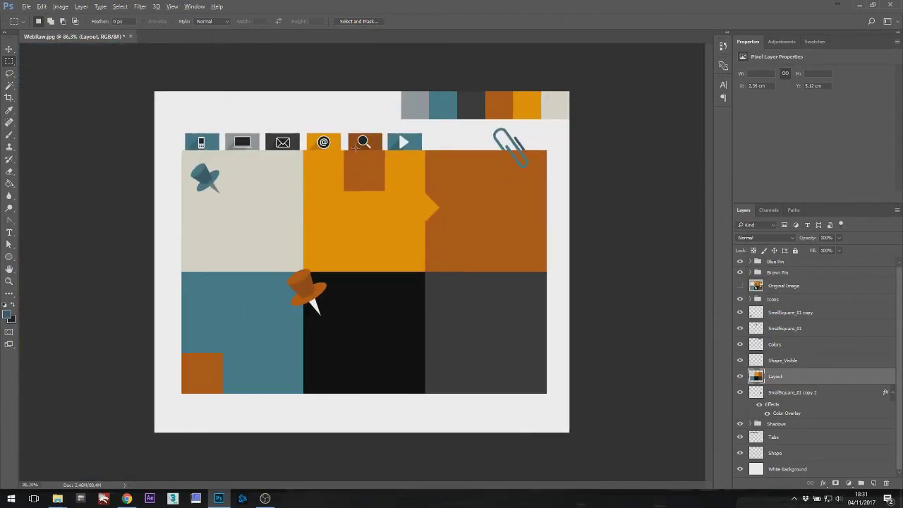
pyautogui.click(739, 285)
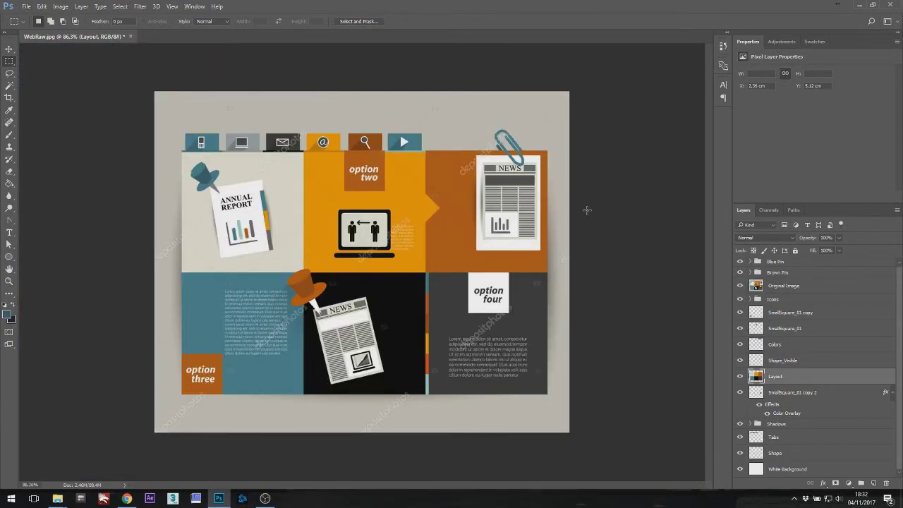
pyautogui.scroll(5, 257, 201)
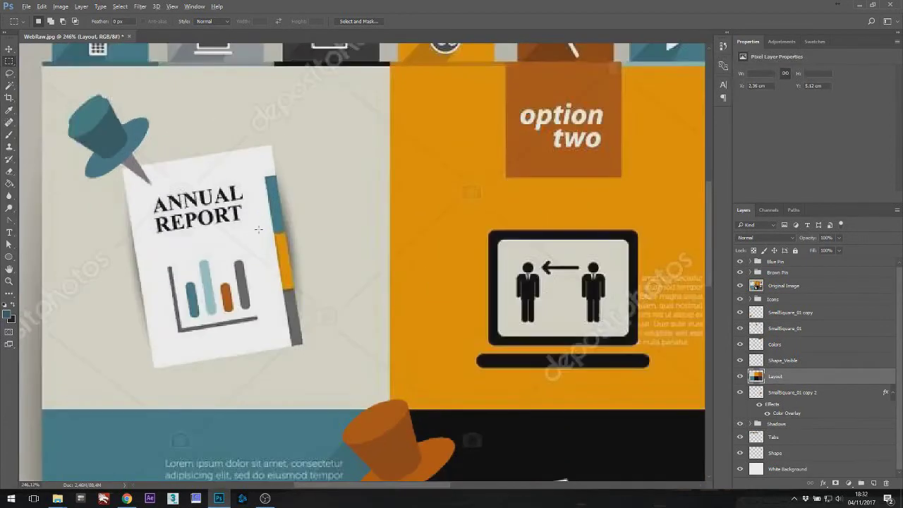
pyautogui.scroll(-1, 258, 230)
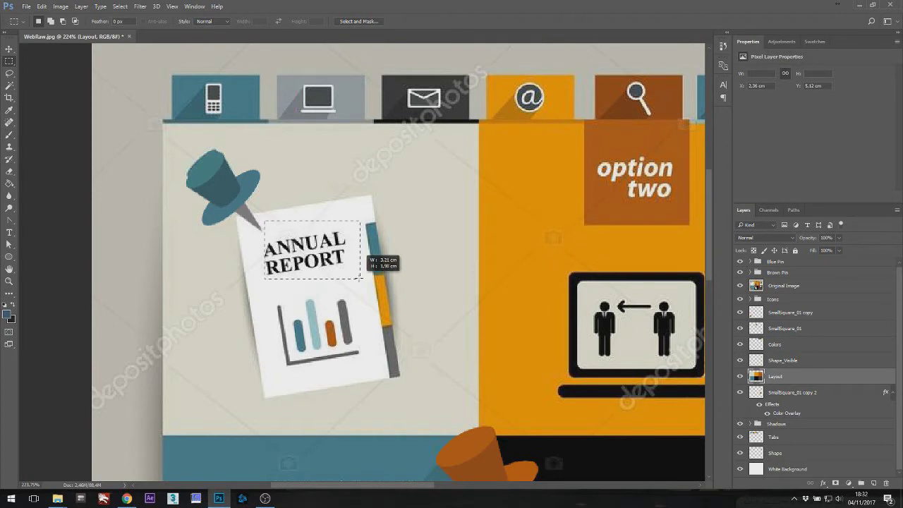
pyautogui.moveTo(382, 314); pyautogui.dragTo(300, 245)
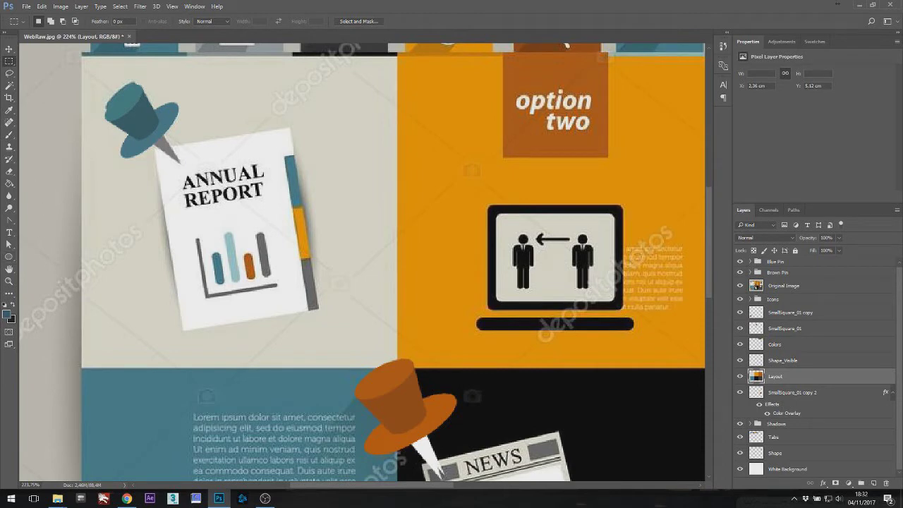
# Choose the Rectangle tool and set the foreground color to white, ffffff.
pyautogui.rightClick(9, 256)
pyautogui.click(56, 256)
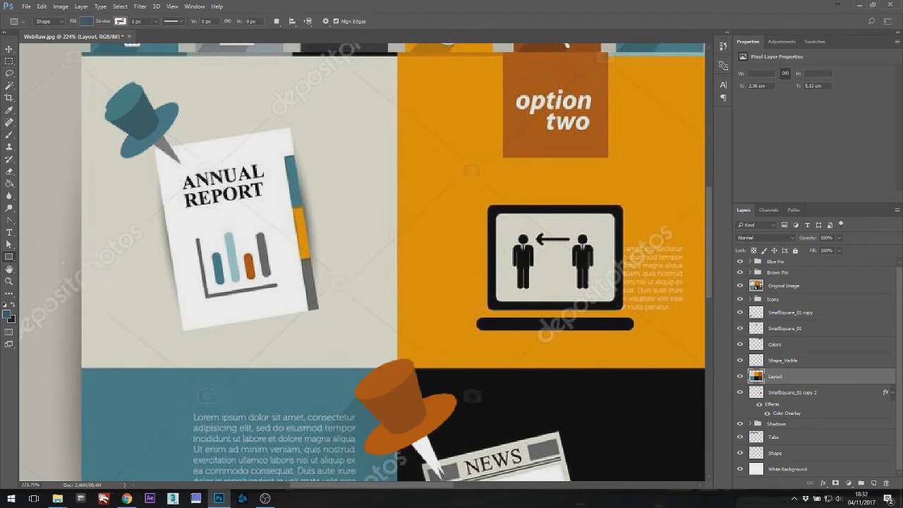
pyautogui.click(7, 314)
pyautogui.click(611, 114)
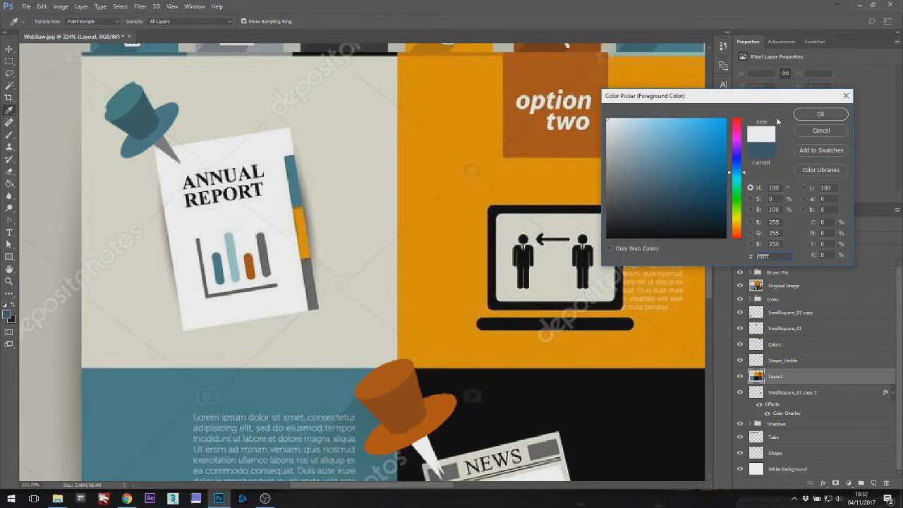
pyautogui.click(826, 116)
# Add a layer above SmallSquare_01 copy and draw a white rectangle about 160 × 217 px beside the ANNUAL REPORT sheet.
pyautogui.click(769, 311)
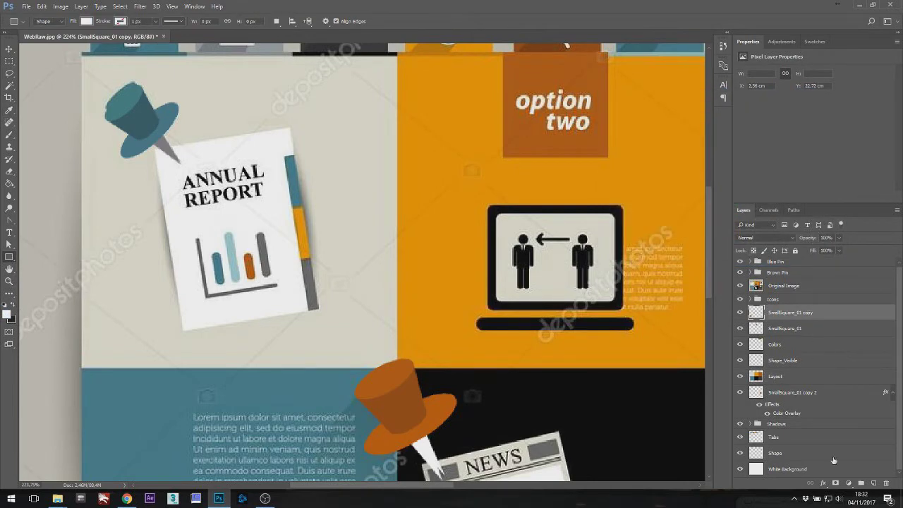
pyautogui.press('z')
pyautogui.press('q')
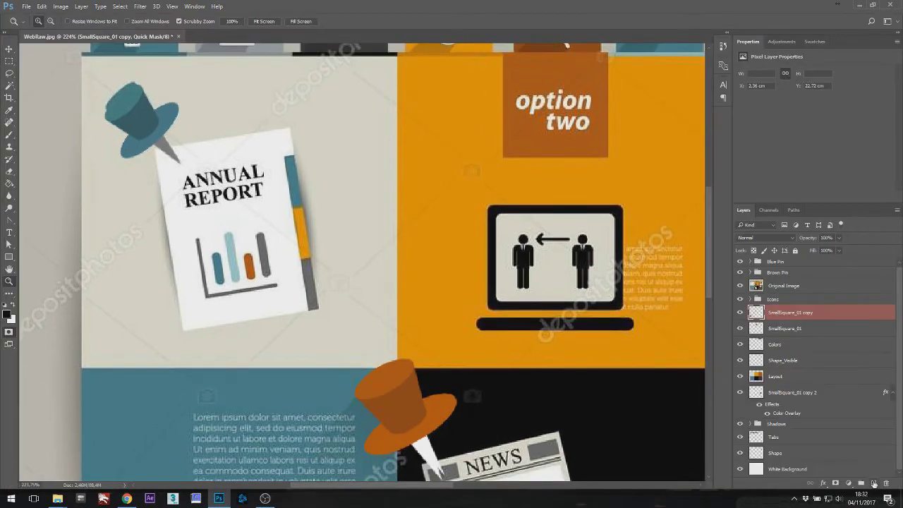
pyautogui.click(874, 484)
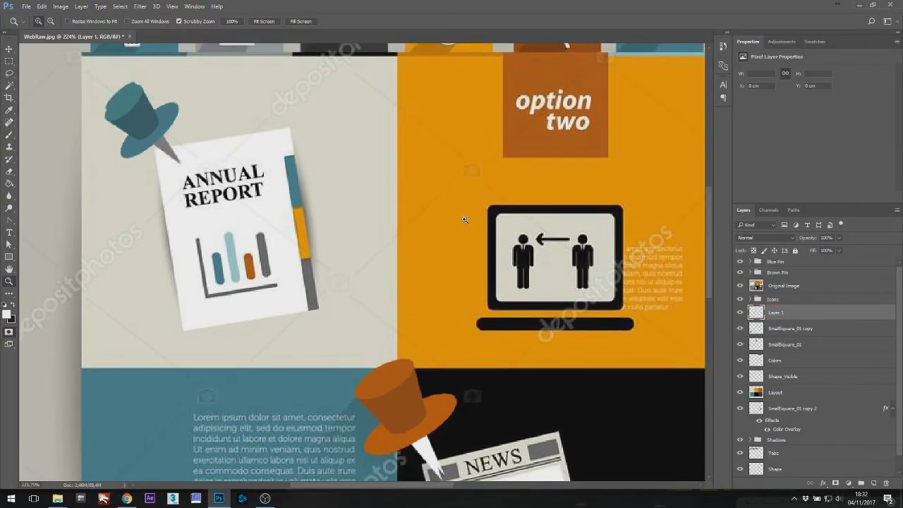
pyautogui.click(390, 174)
pyautogui.moveTo(326, 241); pyautogui.dragTo(77, 239)
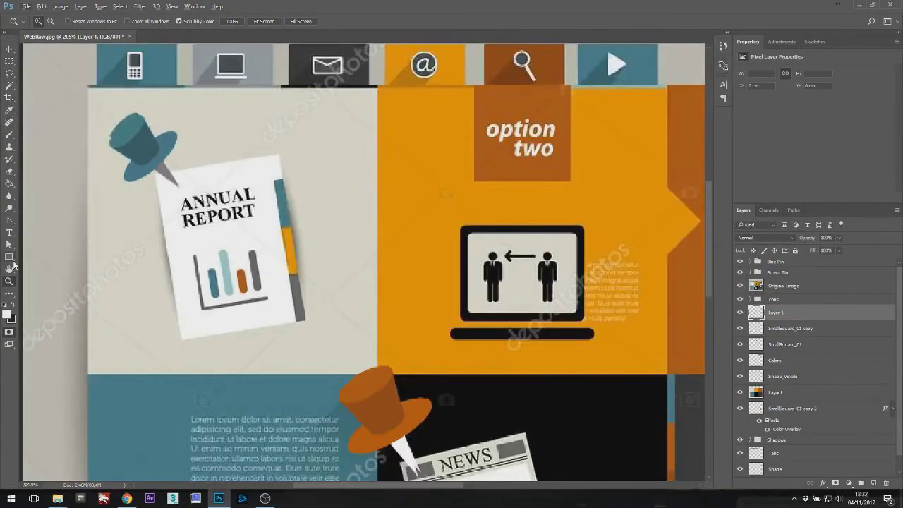
pyautogui.click(9, 257)
pyautogui.moveTo(315, 122); pyautogui.dragTo(467, 324)
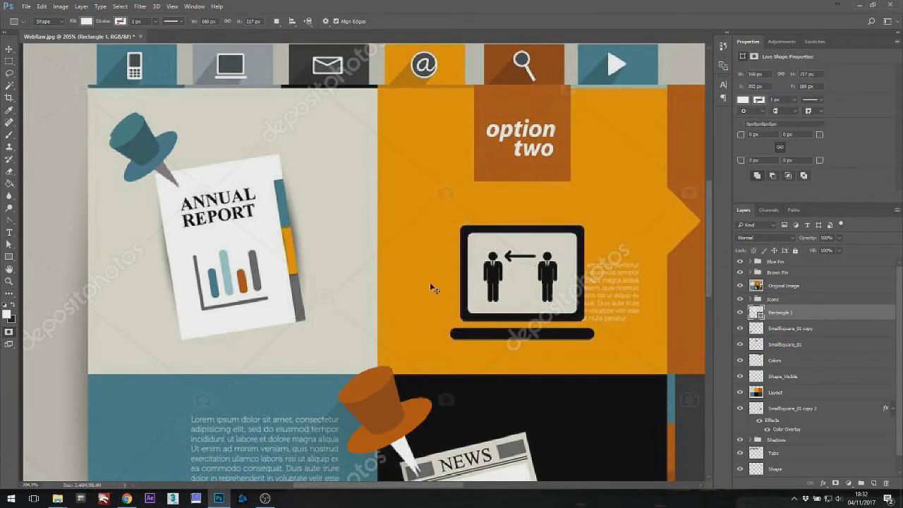
# Bring the Rectangle 1 layer above the Blue Pin group and shift the white rectangle slightly.
pyautogui.press('v')
pyautogui.moveTo(772, 312); pyautogui.dragTo(774, 266)
pyautogui.moveTo(392, 217)
pyautogui.mouseDown()
pyautogui.moveTo(383, 244)
pyautogui.moveTo(403, 229)
pyautogui.mouseUp()
# Draw a dark horizontal rounded rectangle about 347 × 19 px across the upper part of the white sheet.
pyautogui.scroll(2, 370, 252)
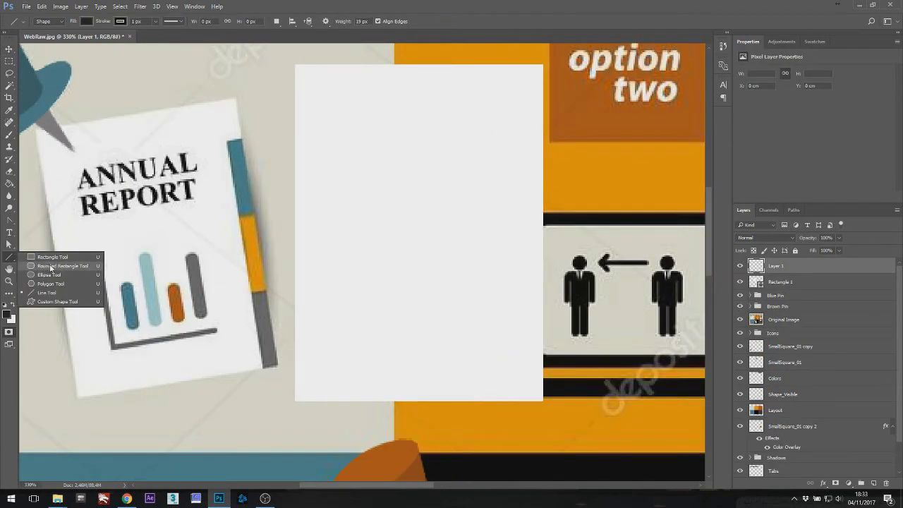
pyautogui.click(50, 267)
pyautogui.moveTo(338, 144); pyautogui.dragTo(668, 172)
pyautogui.press('v')
pyautogui.scroll(-3, 579, 195)
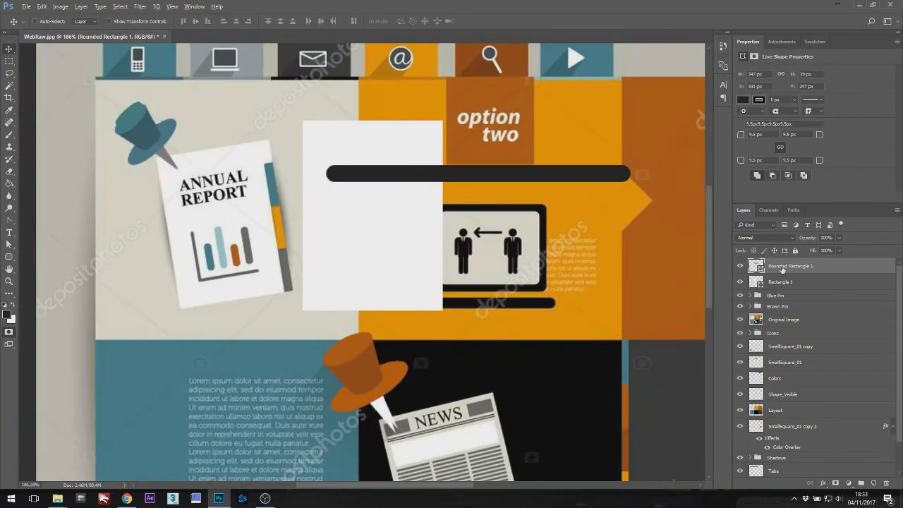
# Duplicate the rounded bar and rotate the copy 90 degrees to vertical.
pyautogui.hotkey('ctrl', 'j')
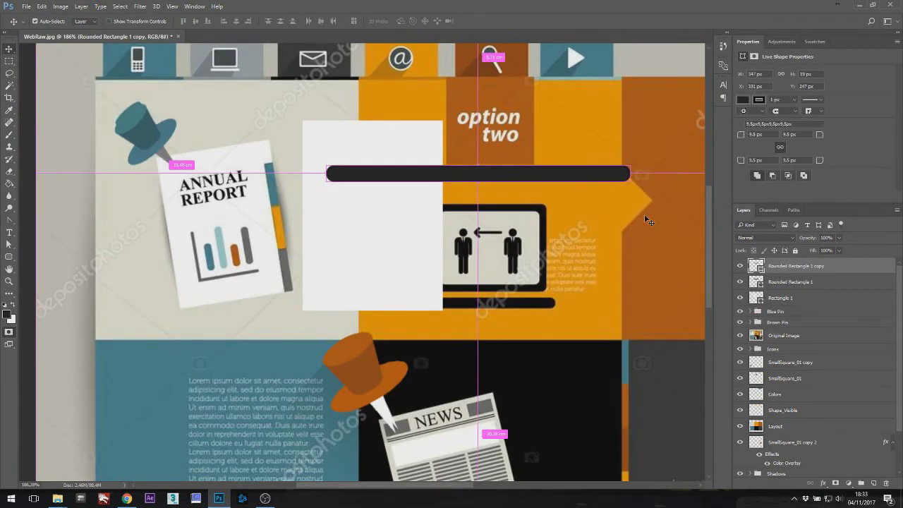
pyautogui.hotkey('ctrl', 't')
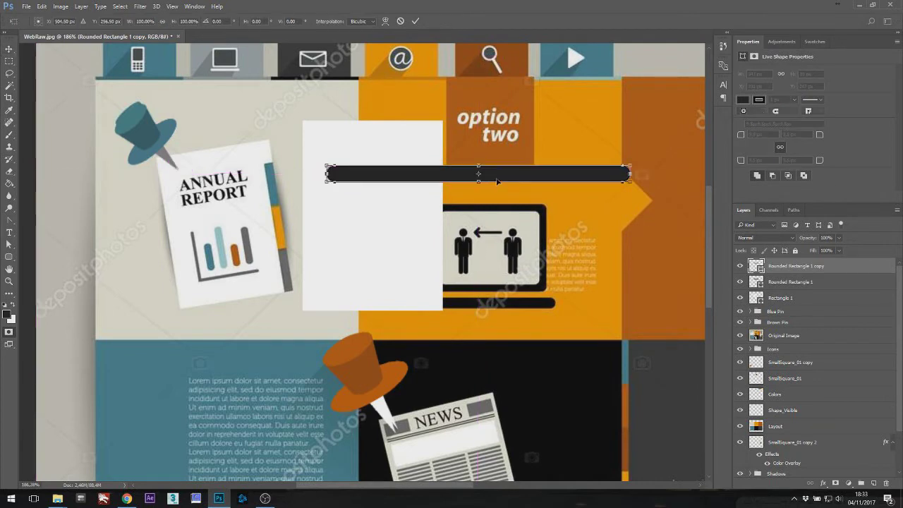
pyautogui.moveTo(623, 106); pyautogui.dragTo(539, 311)
pyautogui.press('Return')
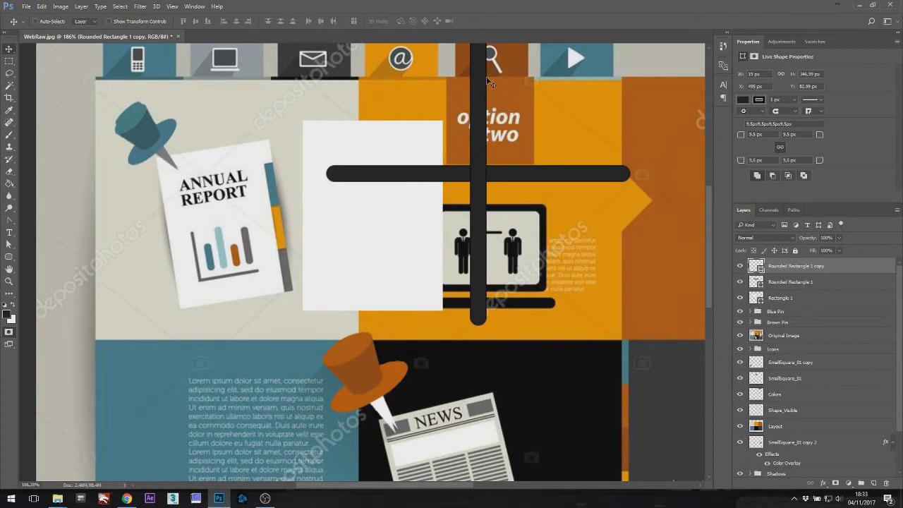
# Move the vertical bar onto the left end of the horizontal bar so they form a corner.
pyautogui.moveTo(491, 84); pyautogui.dragTo(347, 205)
pyautogui.scroll(5, 326, 145)
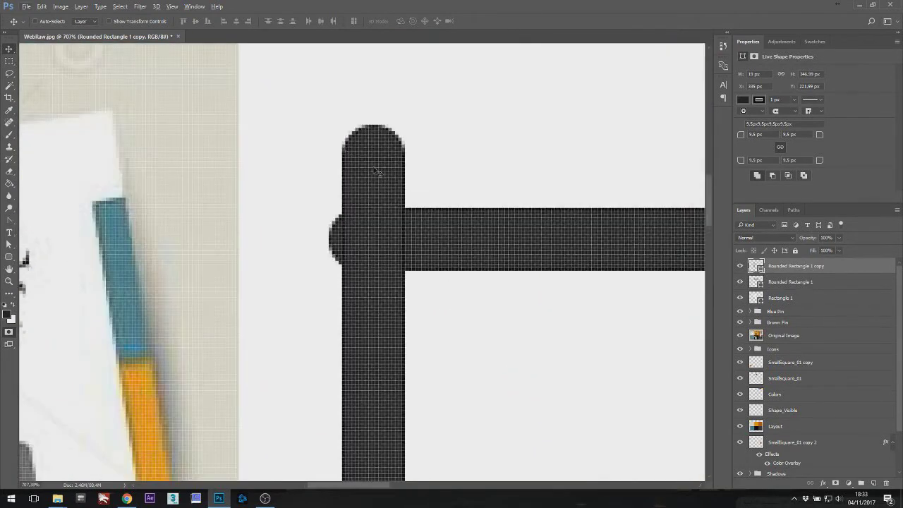
pyautogui.moveTo(378, 171); pyautogui.dragTo(378, 230)
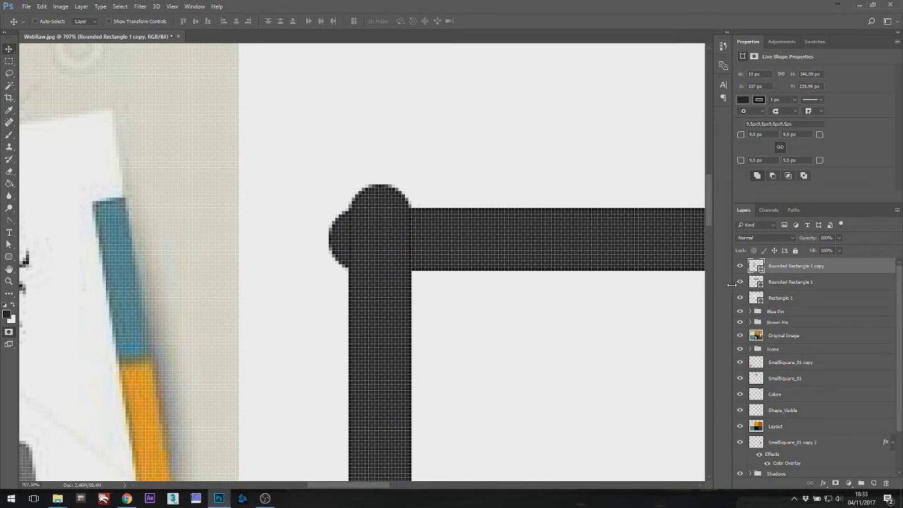
# Combine the two rounded bar layers into one smart object and rasterize it.
pyautogui.keyDown('shift'); pyautogui.click(783, 282); pyautogui.keyUp('shift')
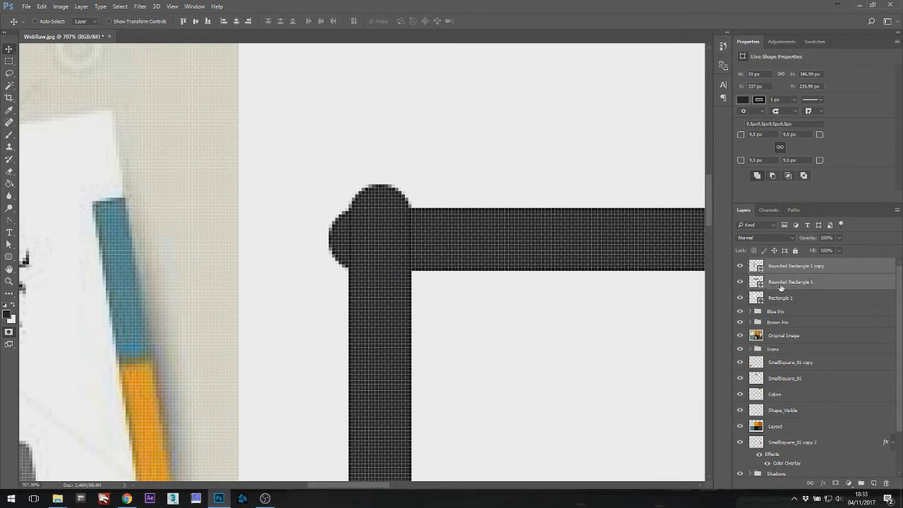
pyautogui.rightClick(781, 287)
pyautogui.click(687, 177)
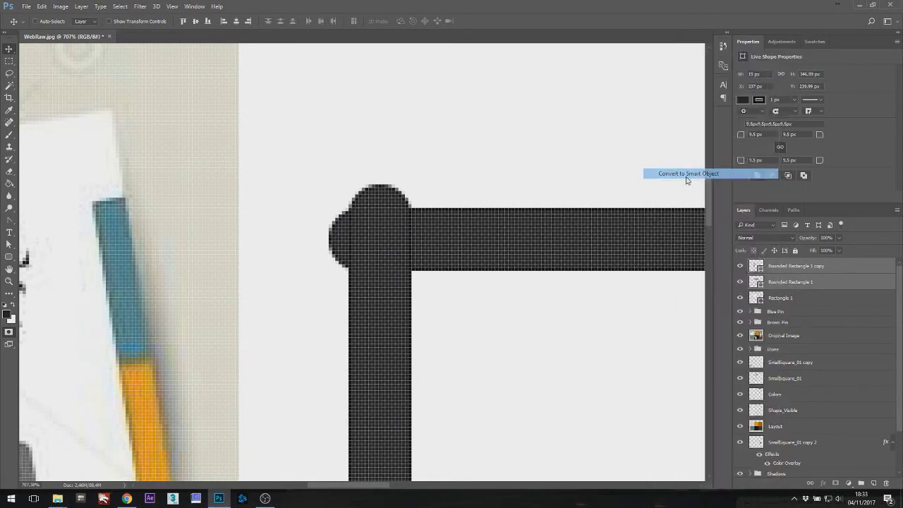
pyautogui.rightClick(783, 266)
pyautogui.click(713, 210)
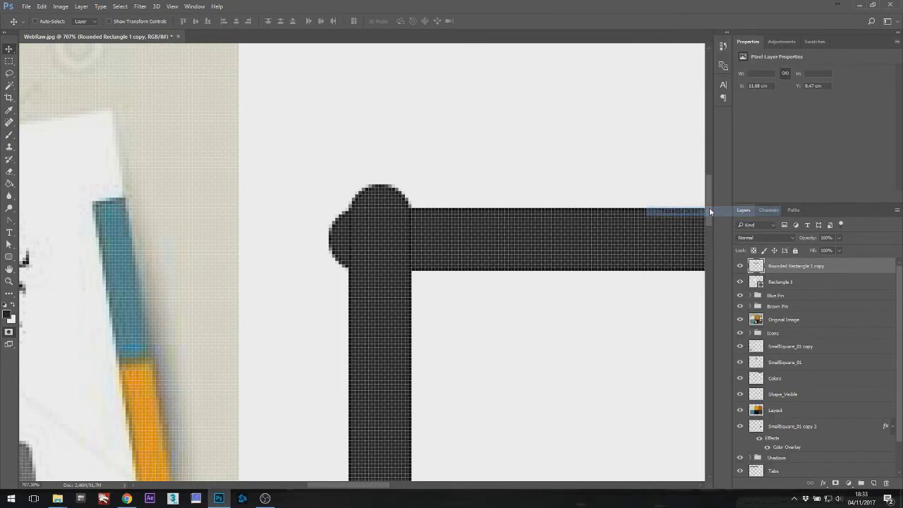
# Delete the rounded ends protruding above and left of the bars' corner to make it square, and deselect.
pyautogui.press('m')
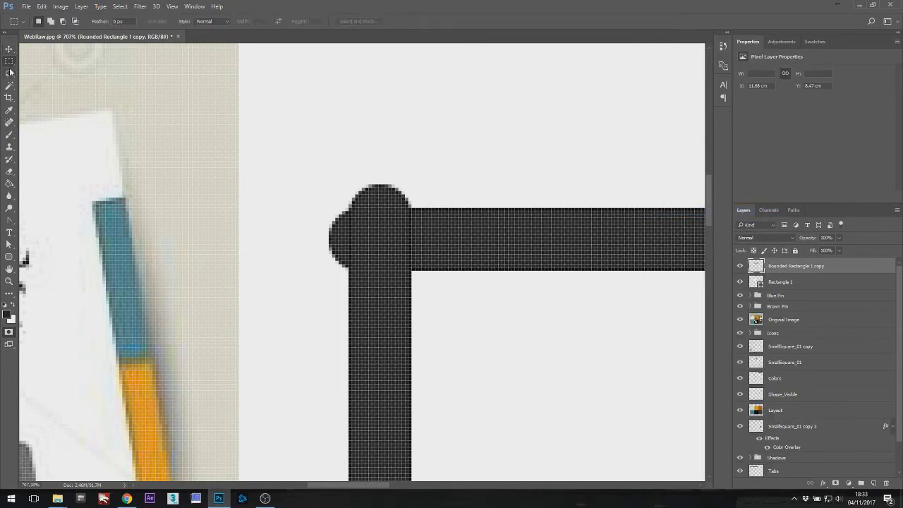
pyautogui.moveTo(499, 118)
pyautogui.mouseDown()
pyautogui.moveTo(317, 208)
pyautogui.moveTo(279, 207)
pyautogui.mouseUp()
pyautogui.moveTo(265, 138); pyautogui.dragTo(346, 350)
pyautogui.press('Delete')
pyautogui.hotkey('ctrl', 'd')
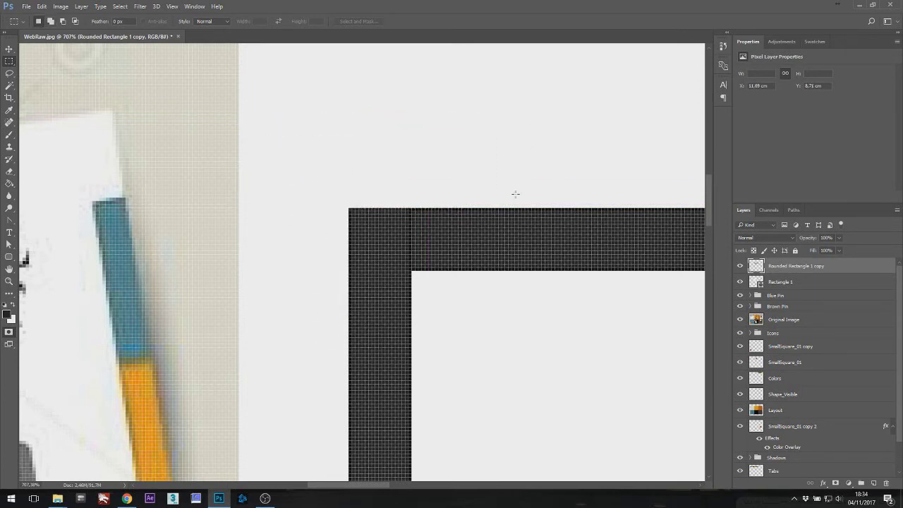
pyautogui.scroll(-5, 503, 236)
pyautogui.scroll(-1, 503, 240)
pyautogui.scroll(5, 504, 240)
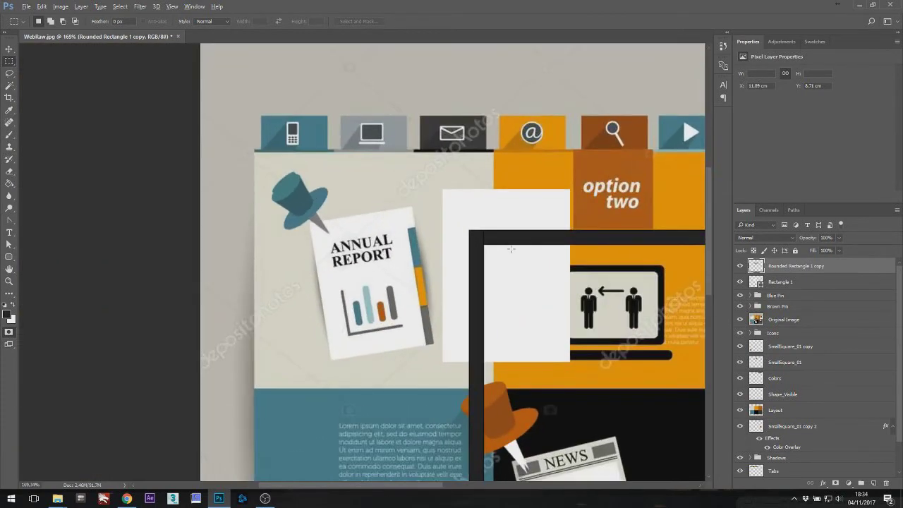
# Paint over the dark seam where the two bars meet at the corner with their sampled dark gray, within a rectangular selection.
pyautogui.scroll(5, 506, 244)
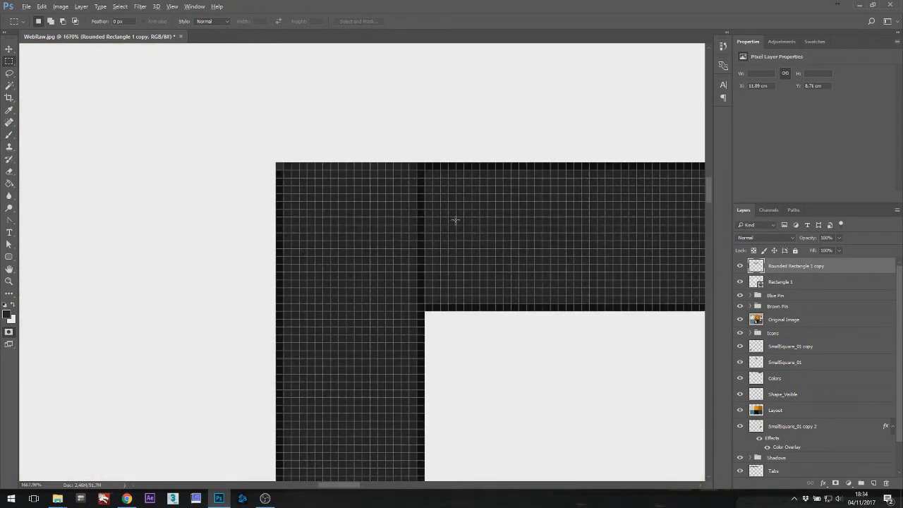
pyautogui.moveTo(407, 162); pyautogui.dragTo(455, 306)
pyautogui.press('i')
pyautogui.click(515, 222)
pyautogui.press('b')
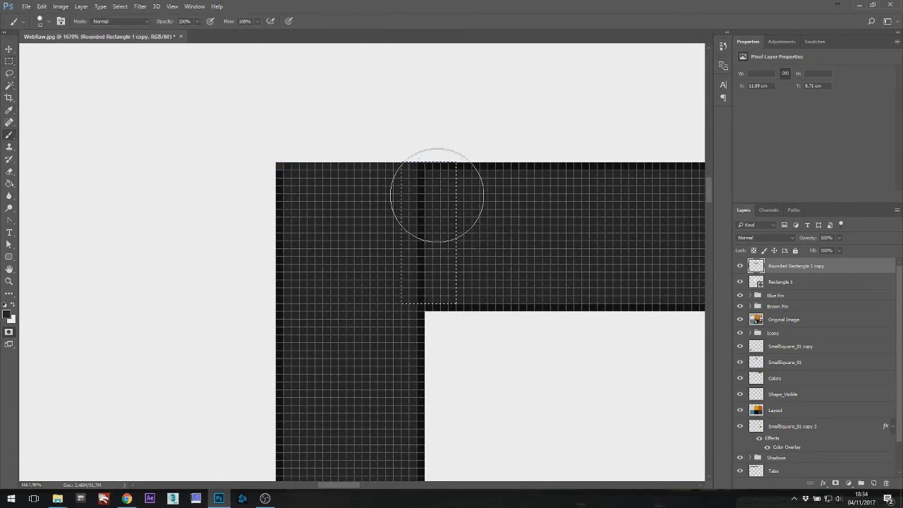
pyautogui.moveTo(435, 196)
pyautogui.mouseDown()
pyautogui.moveTo(461, 185)
pyautogui.moveTo(463, 161)
pyautogui.mouseUp()
pyautogui.press('m')
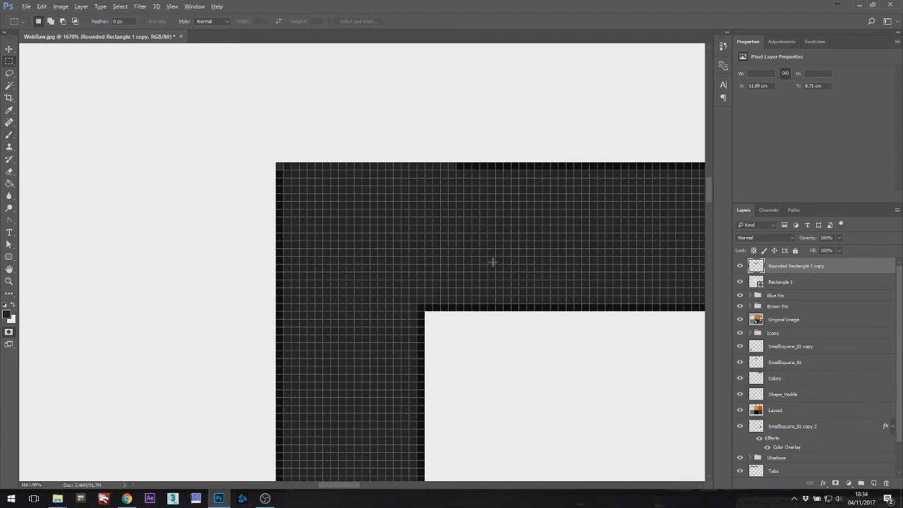
# Rotate the corner shape -90 degrees into an L and scale it down as chart axes on the sheet's lower half.
pyautogui.scroll(-10, 493, 262)
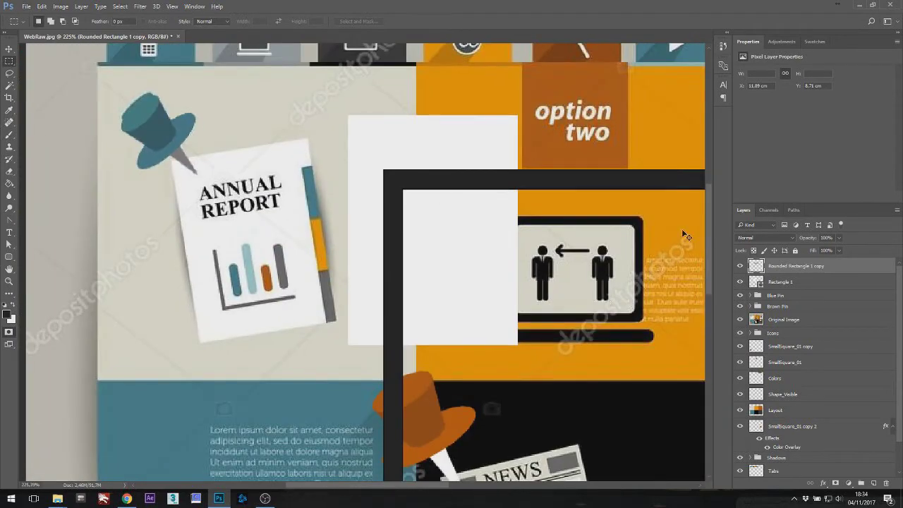
pyautogui.hotkey('ctrl', 't')
pyautogui.moveTo(326, 83); pyautogui.dragTo(449, 461)
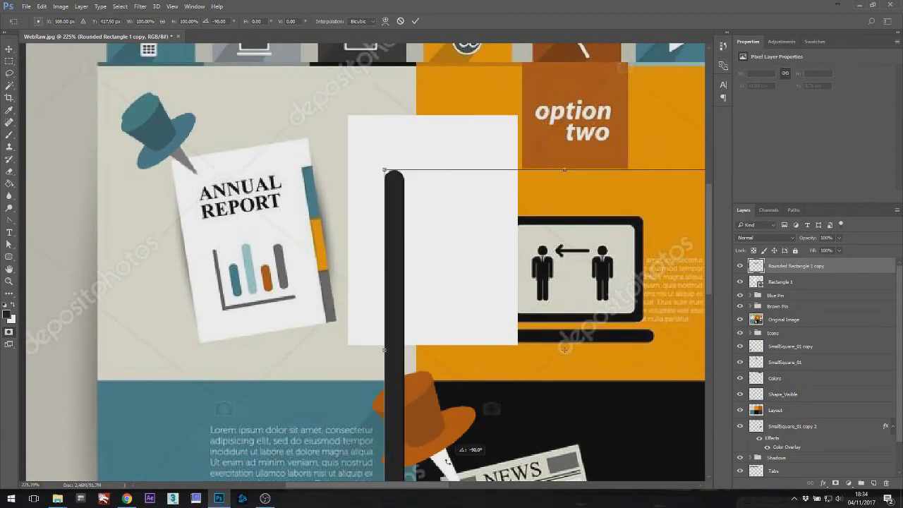
pyautogui.moveTo(511, 456); pyautogui.dragTo(489, 266)
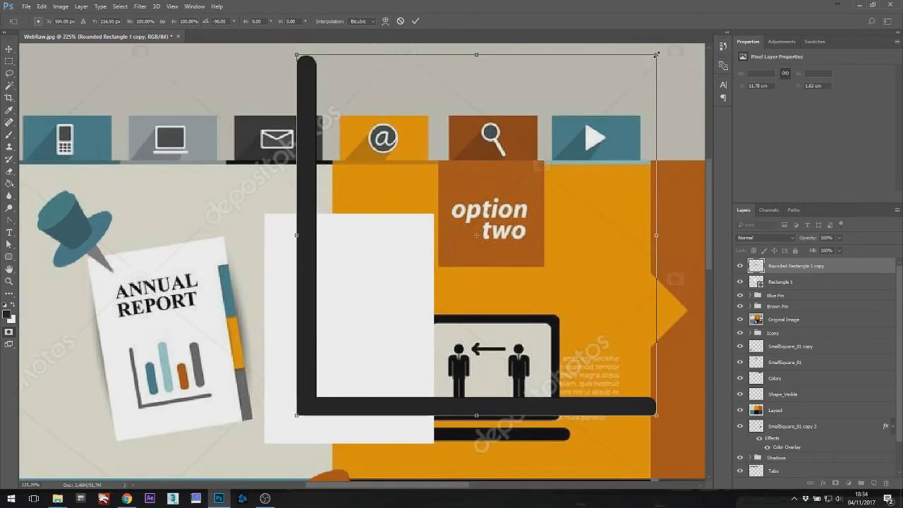
pyautogui.moveTo(657, 54); pyautogui.dragTo(401, 339)
pyautogui.press('Return')
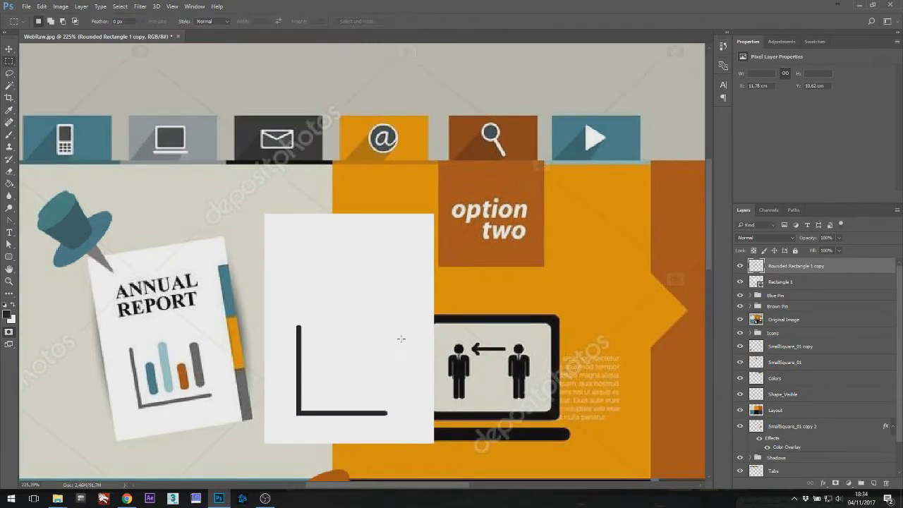
# Switch to the Rounded Rectangle tool for drawing the chart's bars.
pyautogui.click(14, 257)
pyautogui.hotkey('ctrl', '+')
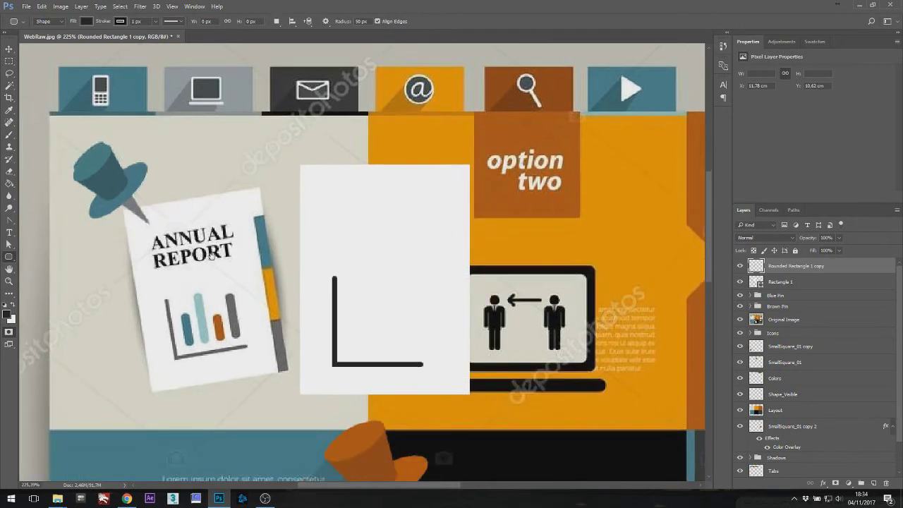
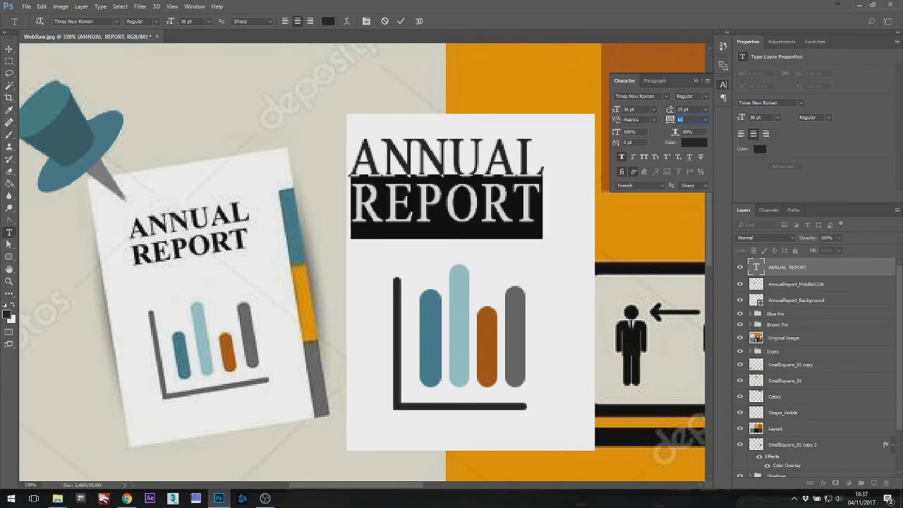
# Commit the ANNUAL REPORT text, scale it to about 82%, and center it above the chart on the blank sheet.
pyautogui.hotkey('ctrl', 'Return')
pyautogui.press('v')
pyautogui.moveTo(482, 210); pyautogui.dragTo(438, 181)
pyautogui.hotkey('ctrl', 't')
pyautogui.moveTo(515, 111); pyautogui.dragTo(485, 127)
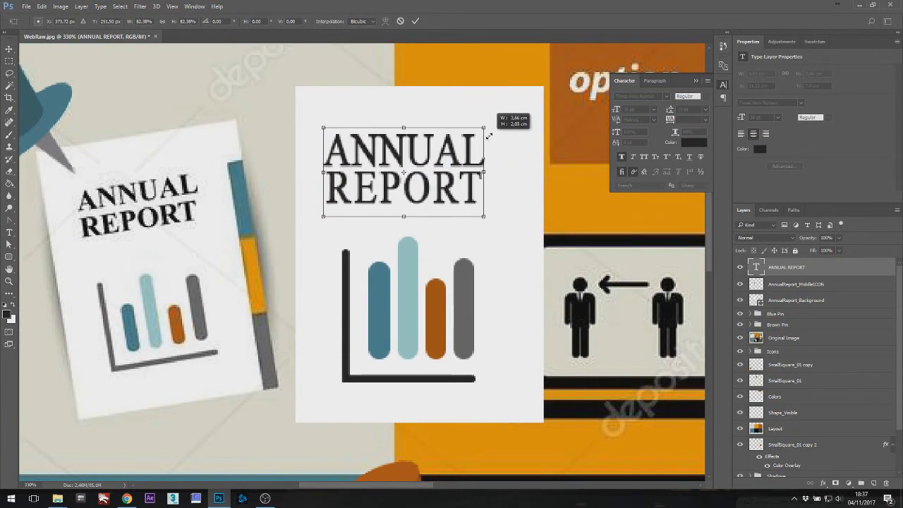
pyautogui.moveTo(458, 168); pyautogui.dragTo(471, 161)
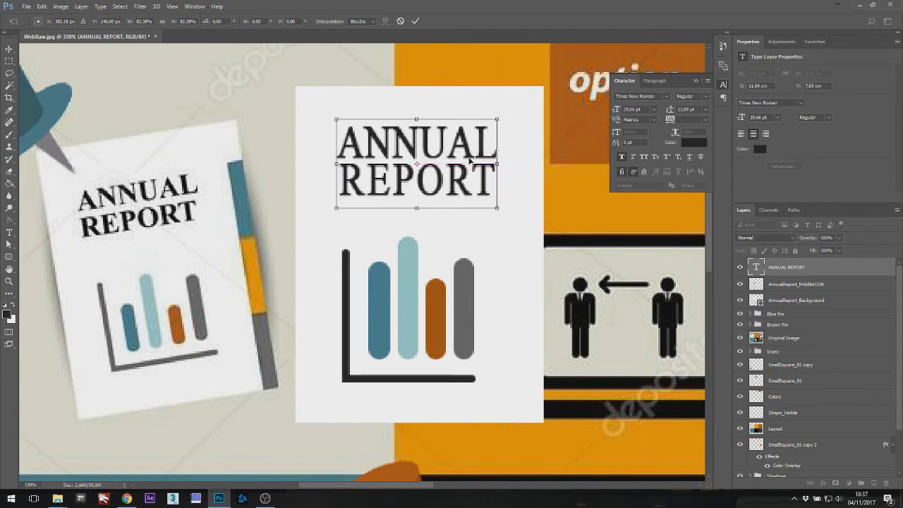
pyautogui.press('Return')
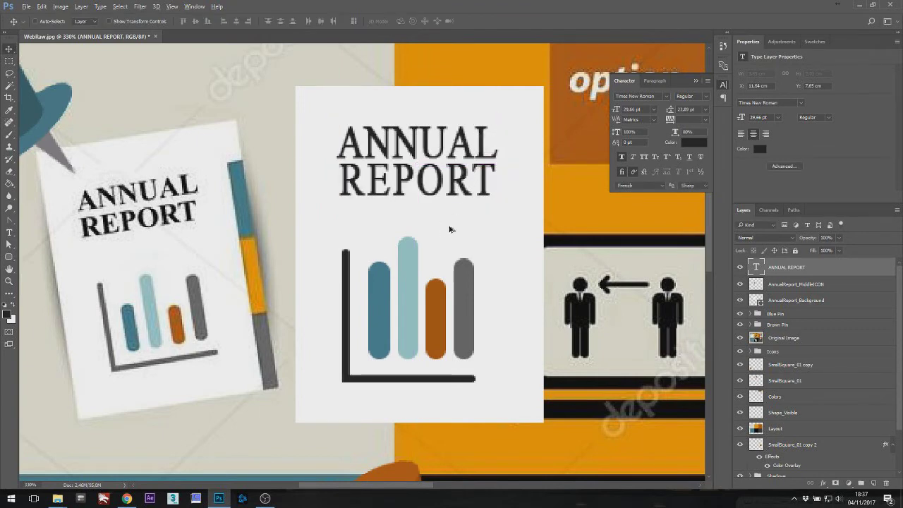
# Draw a narrow vertical rectangle about 12 px wide along the right edge of the new sheet, starting from its bottom-right corner.
pyautogui.click(9, 256)
pyautogui.click(49, 257)
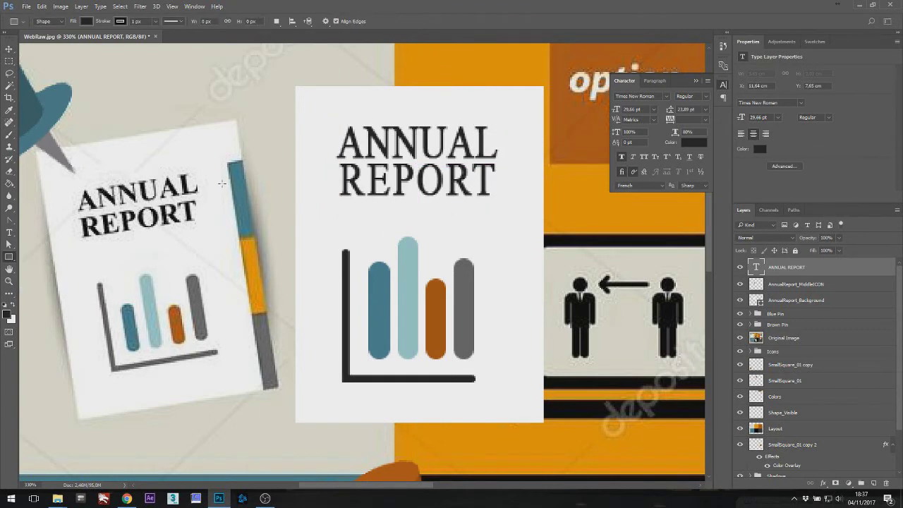
pyautogui.scroll(2, 239, 174)
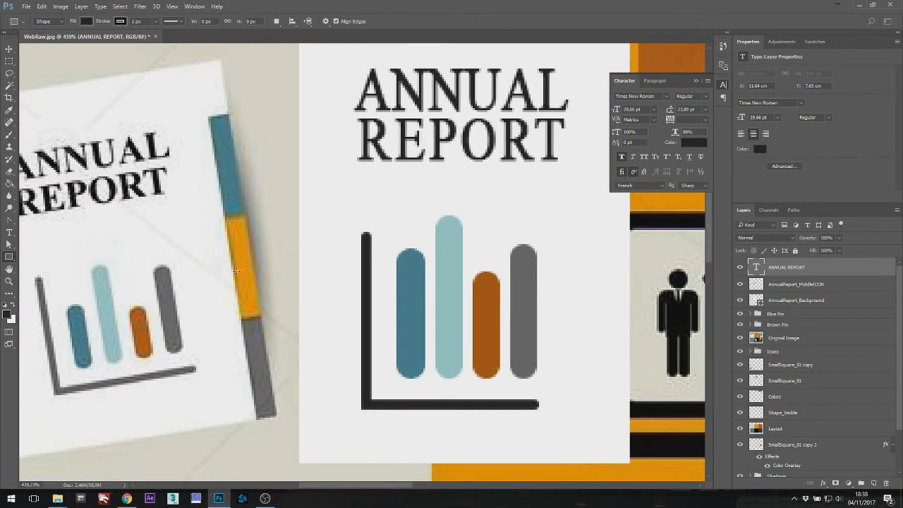
pyautogui.scroll(-1, 423, 252)
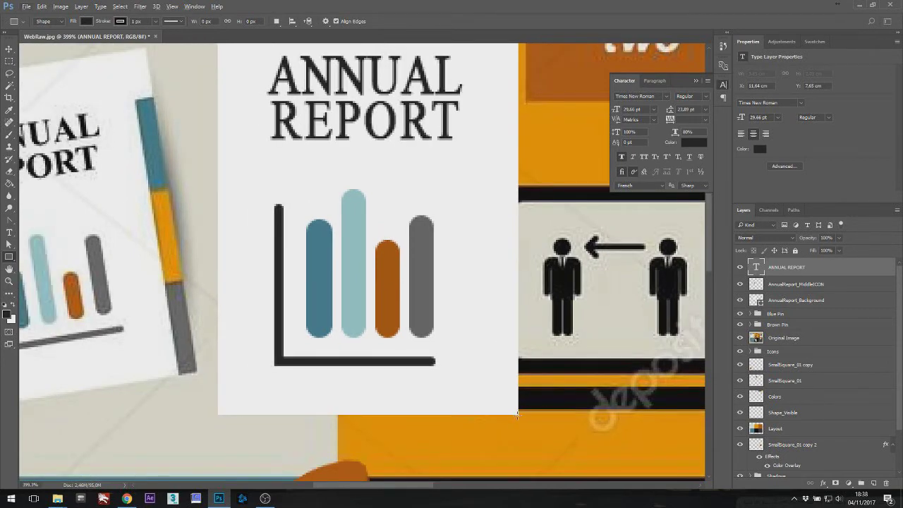
pyautogui.moveTo(517, 415); pyautogui.dragTo(496, 304)
# Align the narrow rectangle flush with the sheet's bottom-right corner.
pyautogui.press('v')
pyautogui.scroll(5, 507, 400)
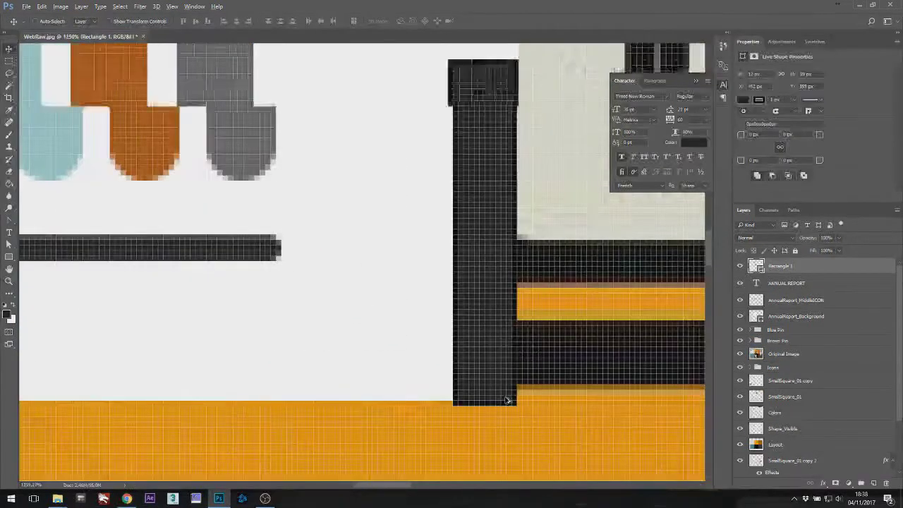
pyautogui.scroll(3, 507, 401)
pyautogui.moveTo(513, 403)
pyautogui.mouseDown()
pyautogui.moveTo(506, 389)
pyautogui.moveTo(520, 383)
pyautogui.moveTo(508, 390)
pyautogui.mouseUp()
pyautogui.scroll(-2, 508, 390)
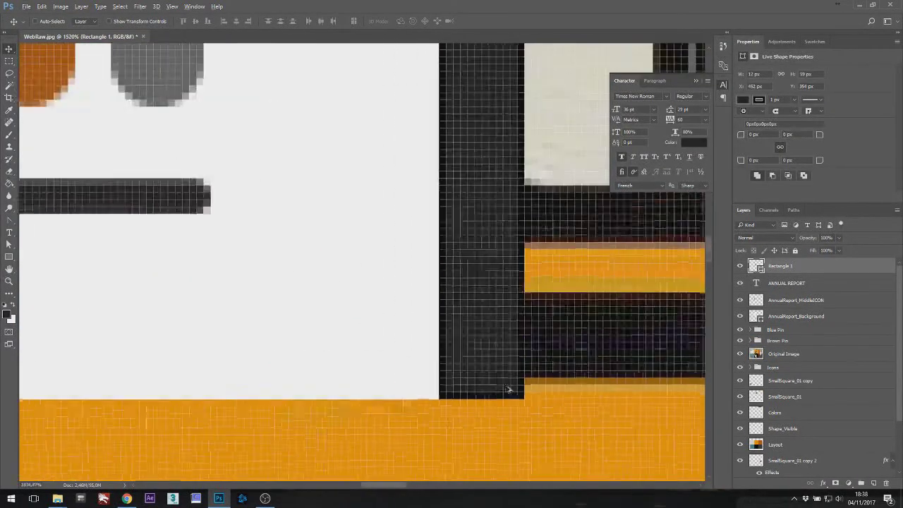
pyautogui.scroll(-8, 508, 390)
pyautogui.moveTo(507, 299); pyautogui.dragTo(532, 299)
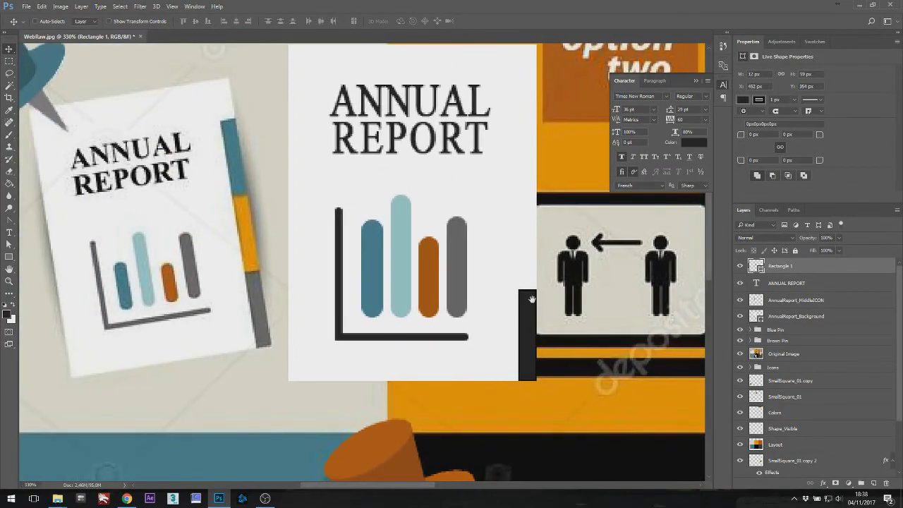
pyautogui.rightClick(786, 267)
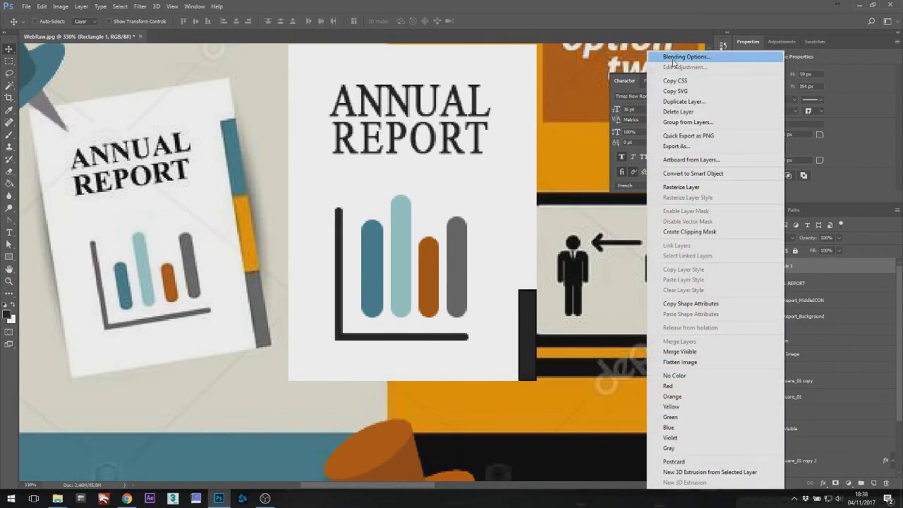
pyautogui.click(697, 57)
pyautogui.click(529, 282)
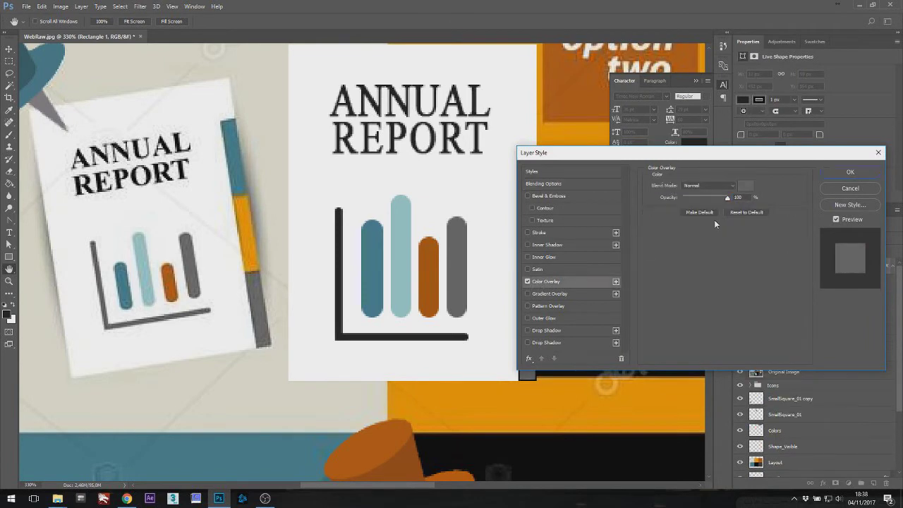
pyautogui.click(834, 189)
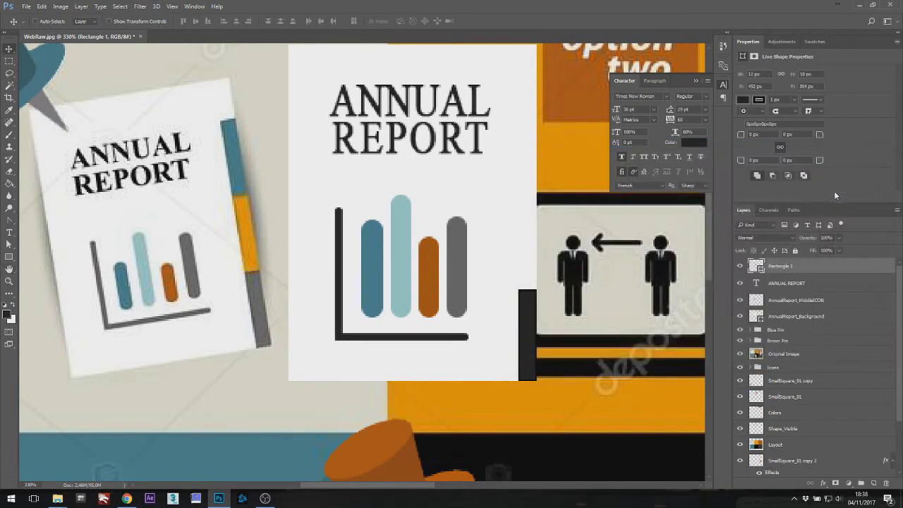
# Rasterize the narrow rectangle layer and apply a #686868 gray color overlay sampled from the original sheet's gray tab.
pyautogui.rightClick(782, 265)
pyautogui.press('Escape')
pyautogui.rightClick(789, 267)
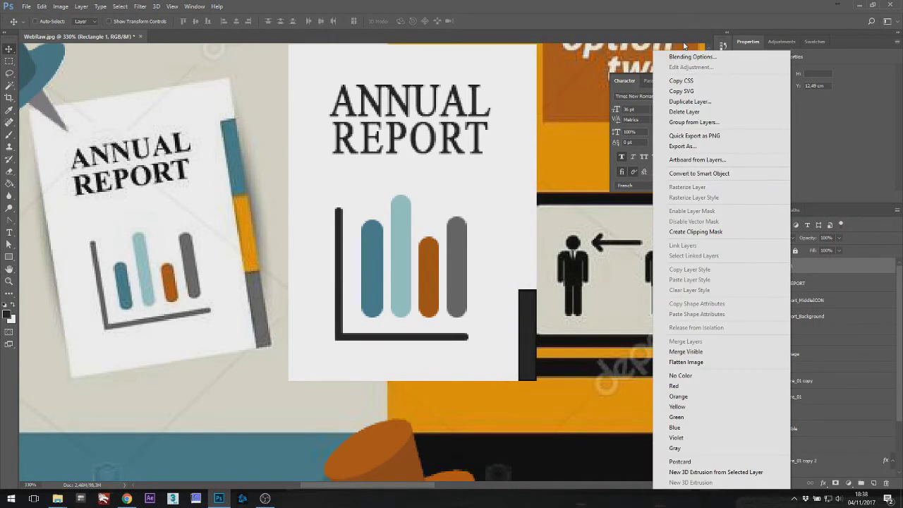
pyautogui.click(690, 56)
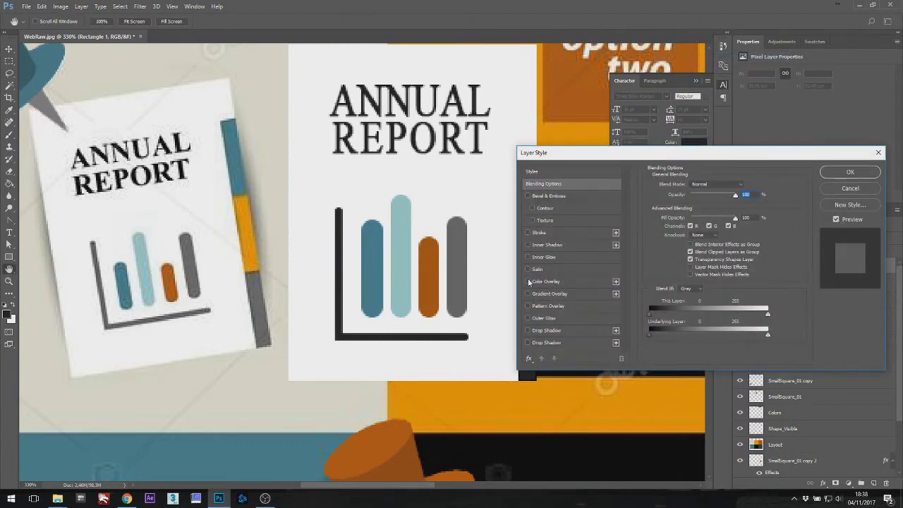
pyautogui.click(547, 282)
pyautogui.click(754, 185)
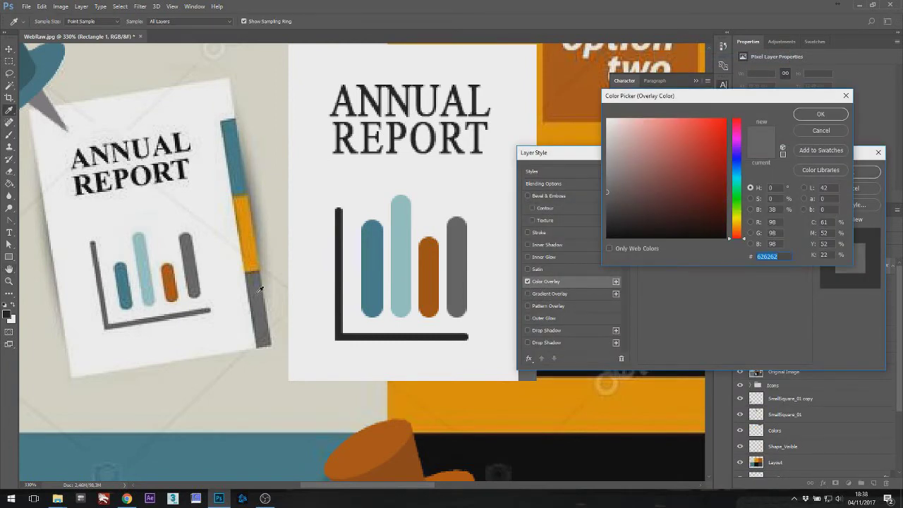
pyautogui.click(821, 113)
pyautogui.click(833, 172)
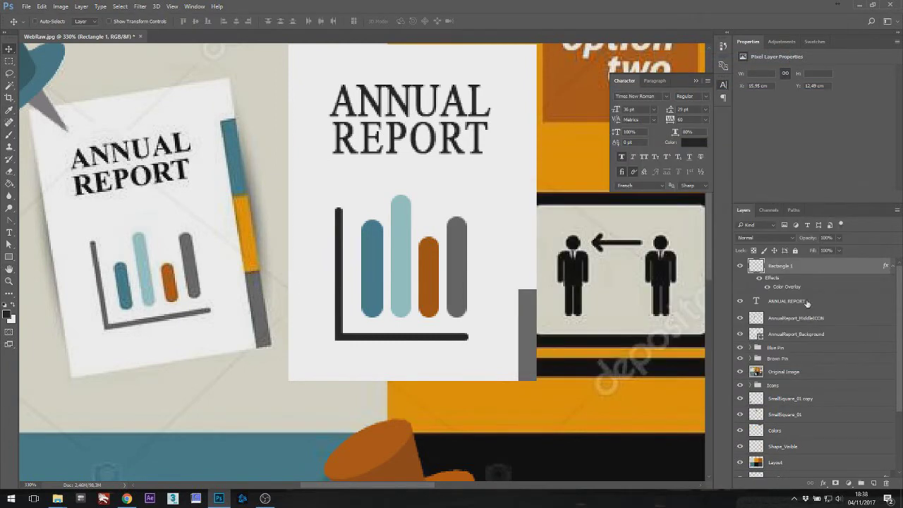
# Duplicate the gray tab directly above itself and change the copy's color overlay to orange sampled from the original sheet's middle tab.
pyautogui.scroll(2, 559, 313)
pyautogui.moveTo(558, 313); pyautogui.dragTo(526, 229)
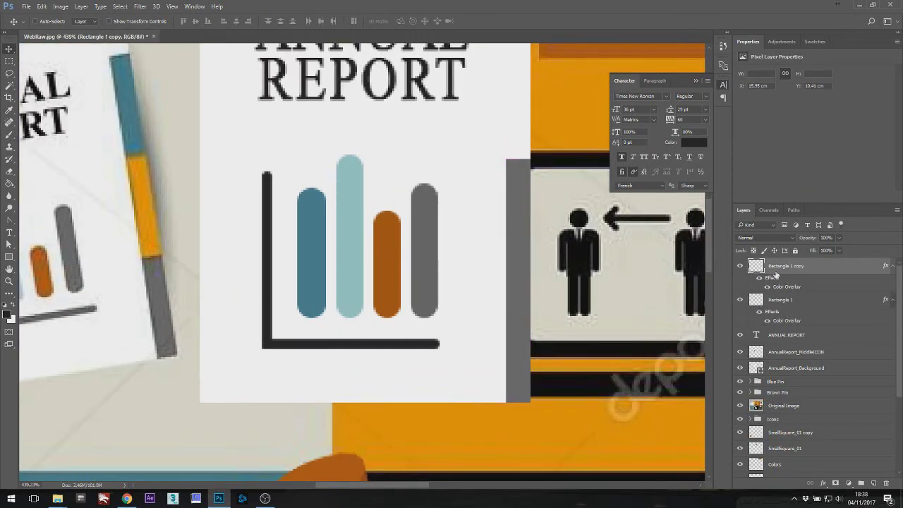
pyautogui.rightClick(776, 275)
pyautogui.click(674, 56)
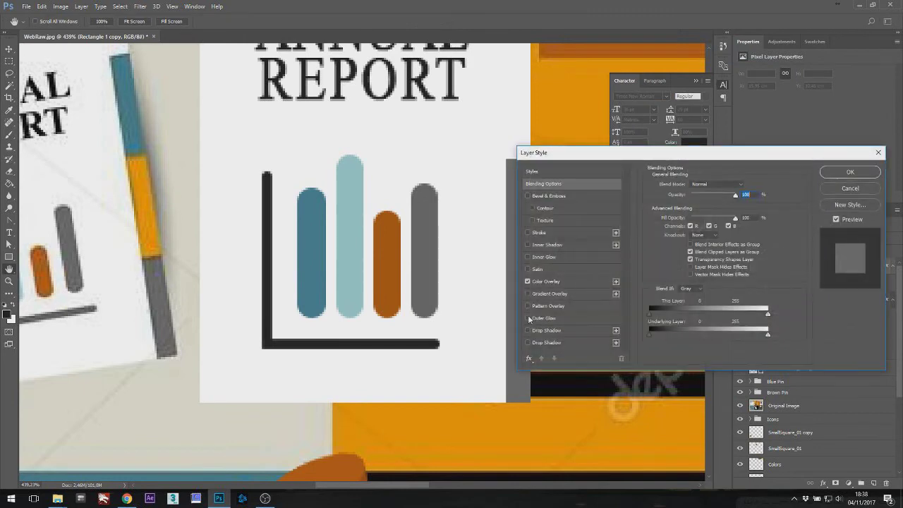
pyautogui.click(546, 282)
pyautogui.click(752, 185)
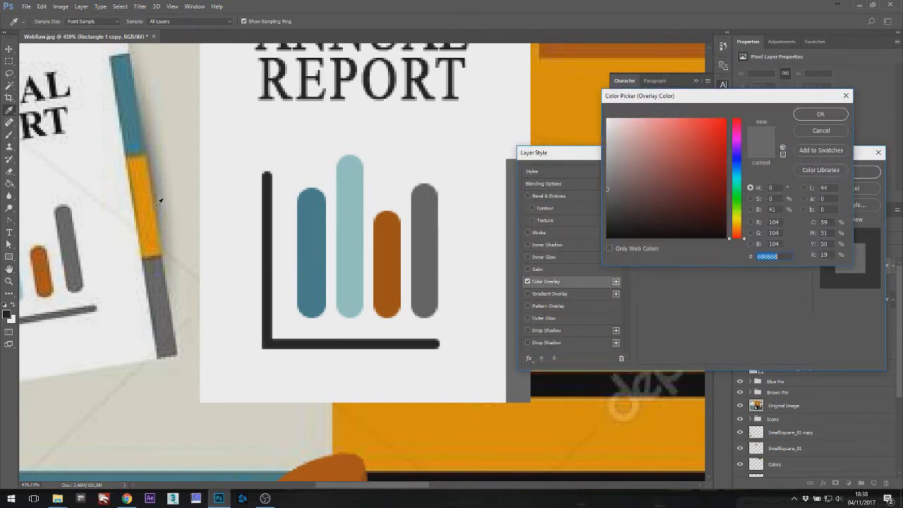
pyautogui.click(797, 115)
pyautogui.click(840, 171)
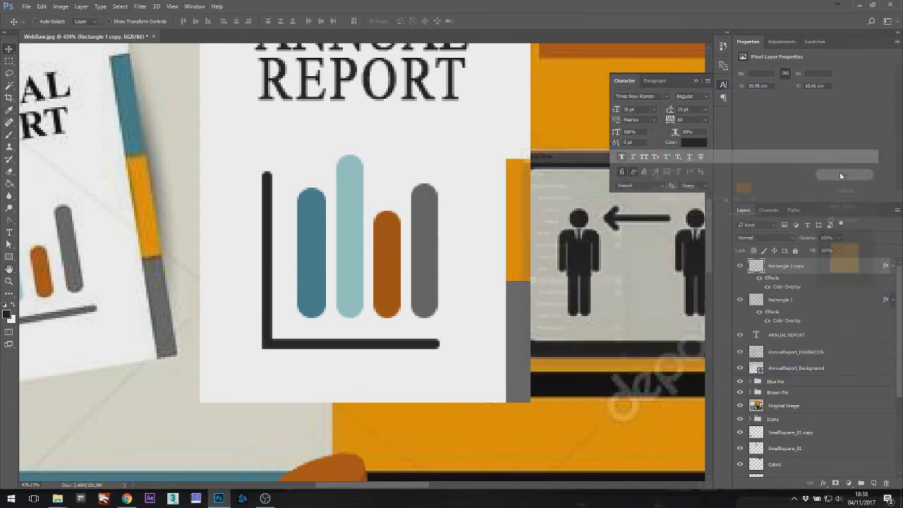
# Duplicate the orange tab and try a teal color overlay sampled from the original sheet's top tab on the copy.
pyautogui.hotkey('ctrl', 'j')
pyautogui.rightClick(784, 270)
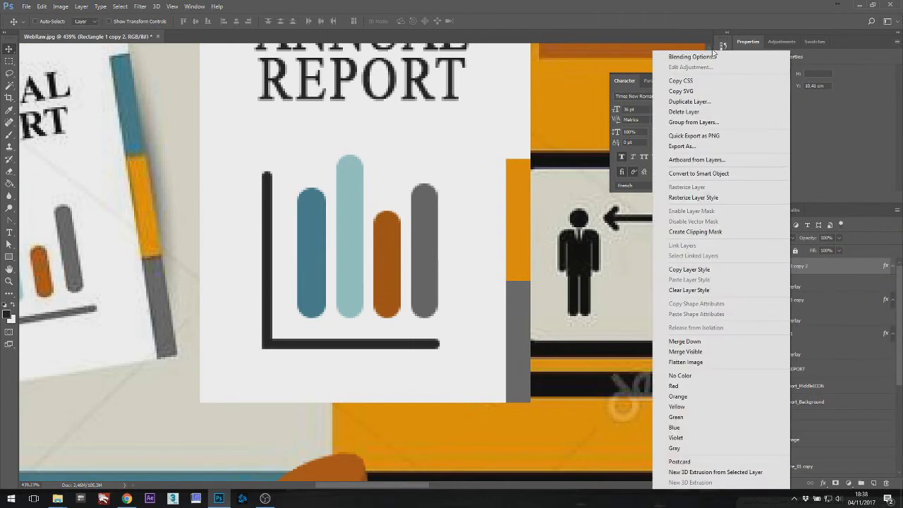
pyautogui.click(703, 57)
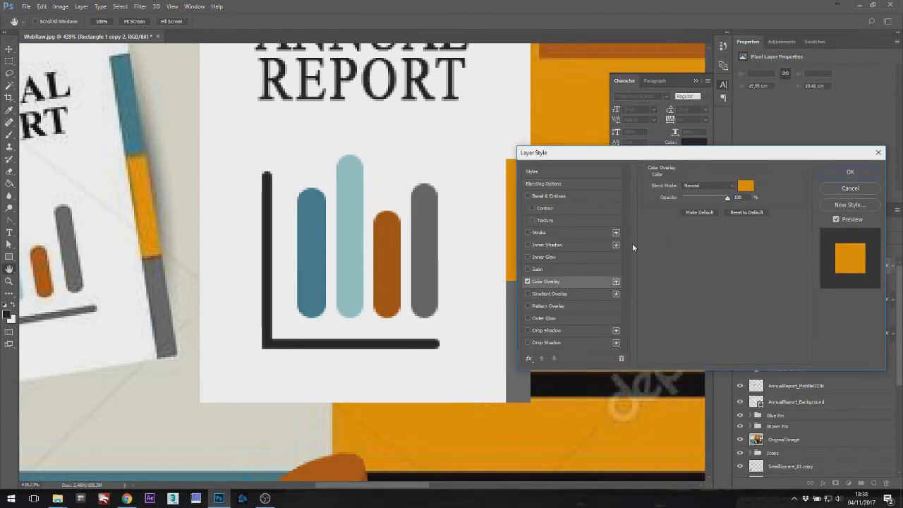
pyautogui.click(746, 185)
pyautogui.click(128, 110)
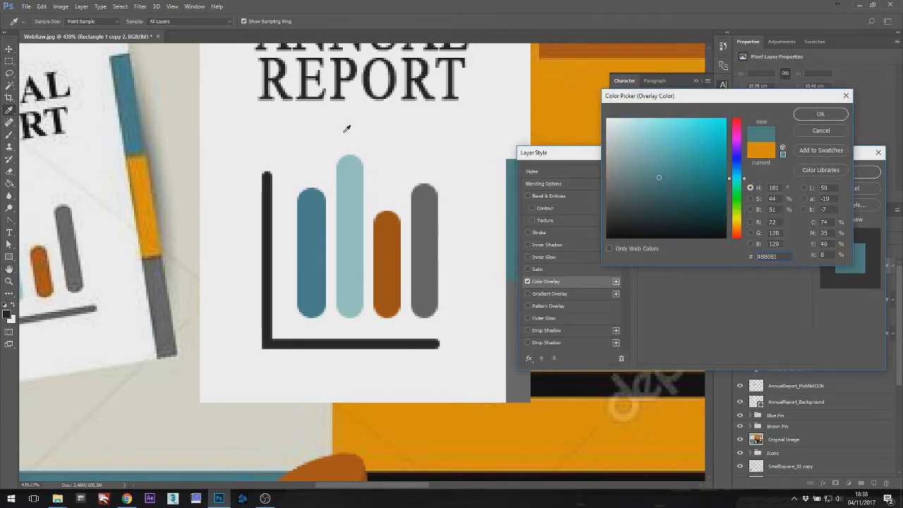
pyautogui.click(806, 130)
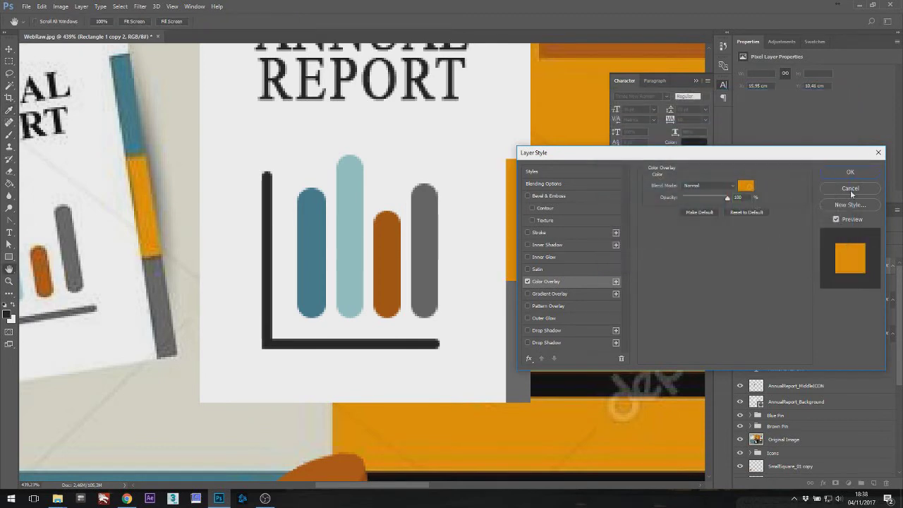
pyautogui.click(849, 191)
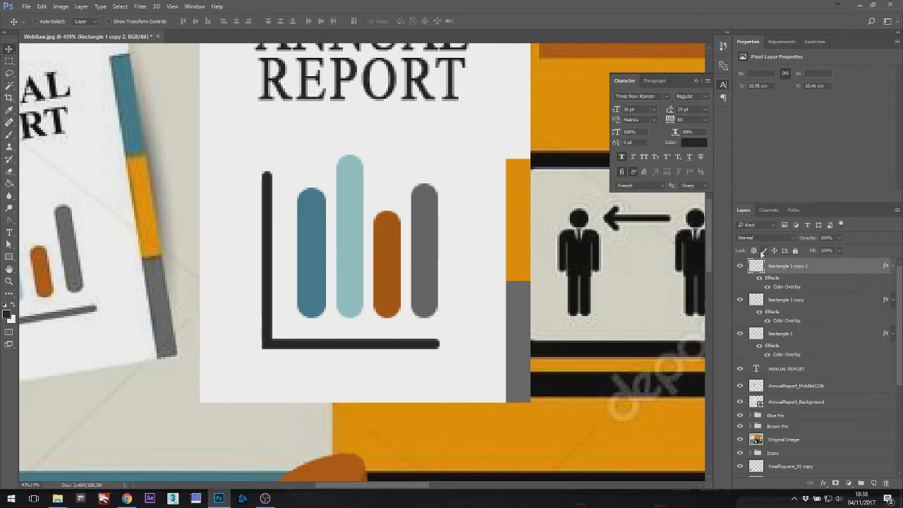
# Duplicate the orange tab directly above itself and change the copy's color overlay to teal #46808b sampled from the original sheet's top tab.
pyautogui.hotkey('ctrl', 'j')
pyautogui.moveTo(555, 221); pyautogui.dragTo(560, 102)
pyautogui.rightClick(796, 269)
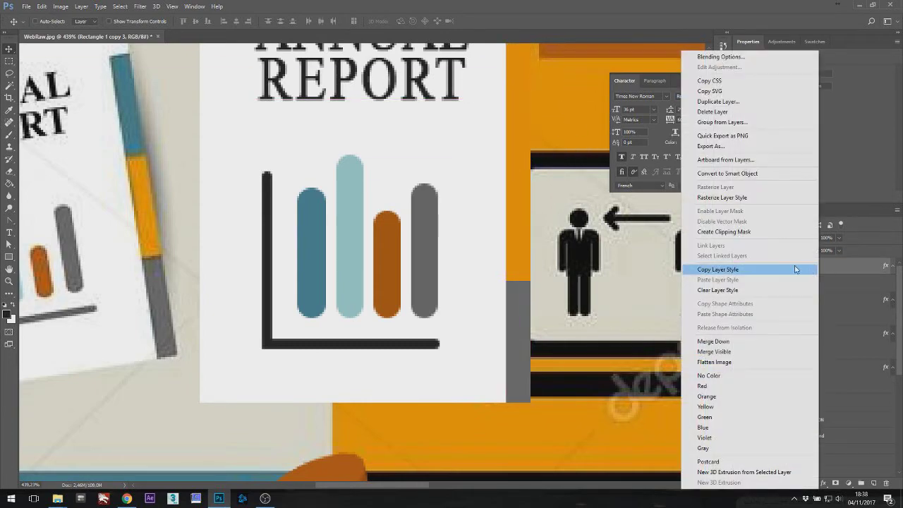
pyautogui.click(717, 57)
pyautogui.click(547, 281)
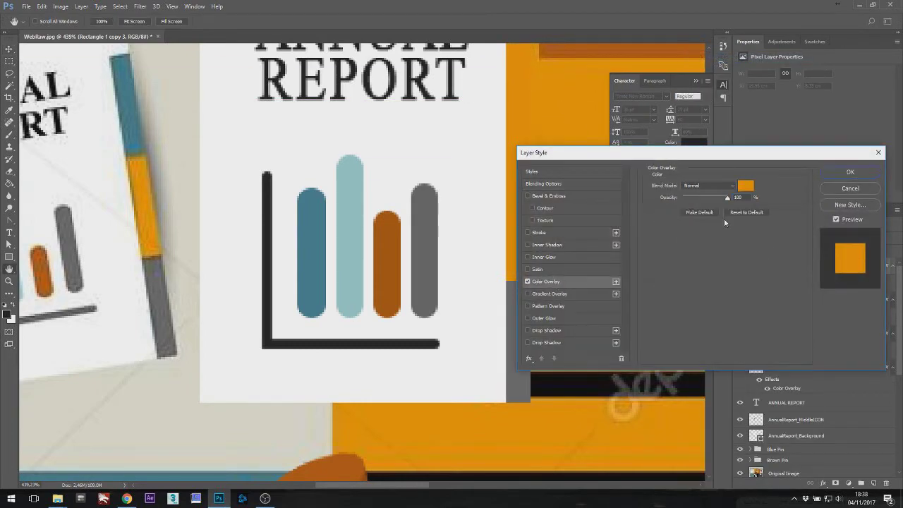
pyautogui.click(746, 185)
pyautogui.click(133, 121)
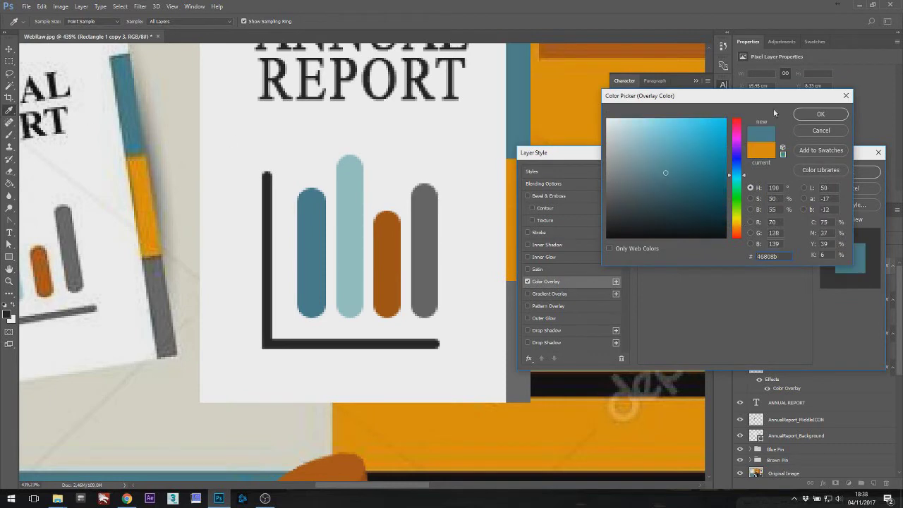
pyautogui.click(840, 116)
pyautogui.click(865, 172)
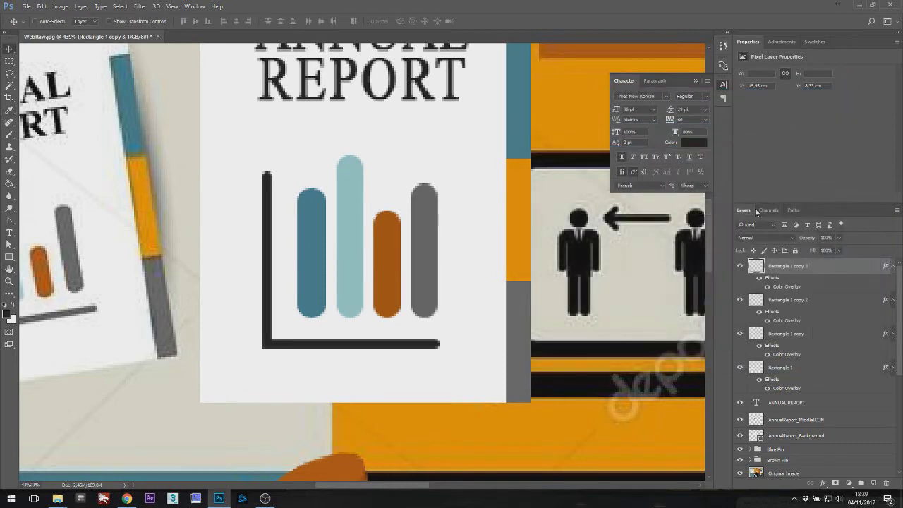
# Delete the redundant Rectangle 1 copy 2 layer and rasterize the layer styles of the three remaining tab layers.
pyautogui.click(763, 303)
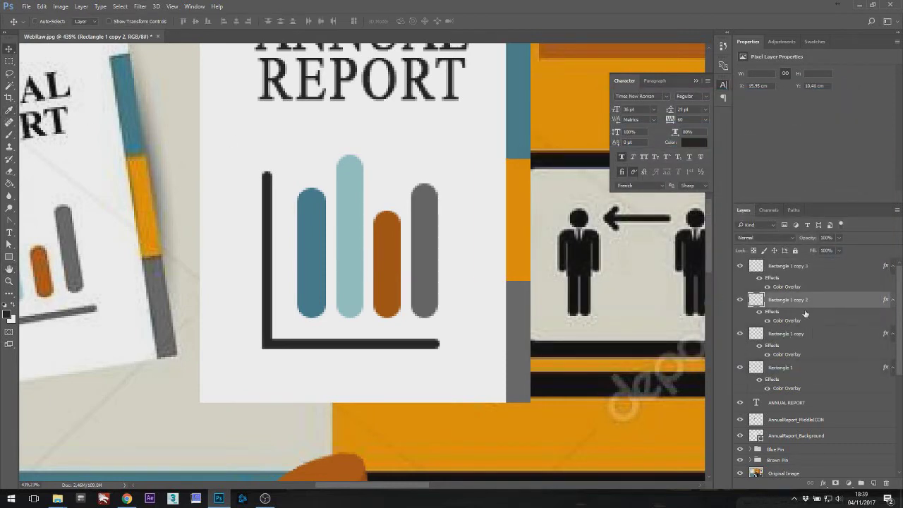
pyautogui.press('Delete')
pyautogui.click(787, 280)
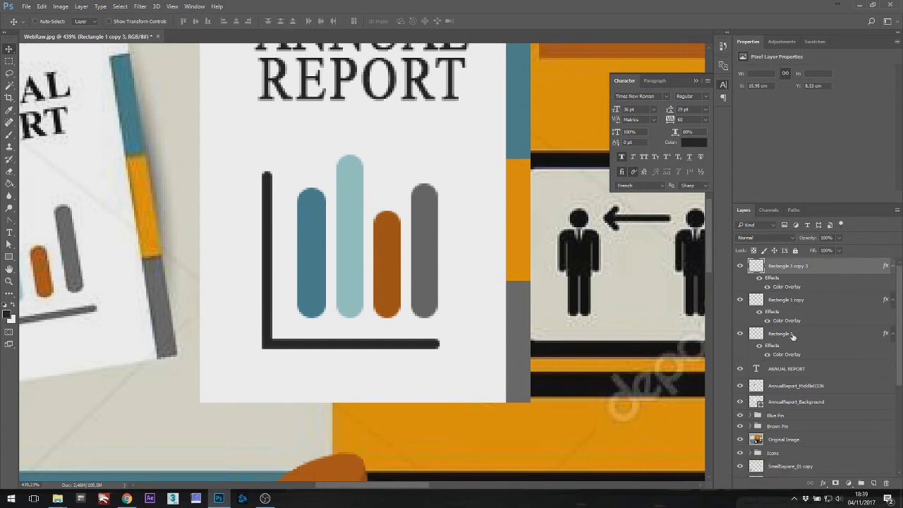
pyautogui.keyDown('shift'); pyautogui.click(792, 336); pyautogui.keyUp('shift')
pyautogui.rightClick(793, 338)
pyautogui.click(810, 287)
pyautogui.click(802, 266)
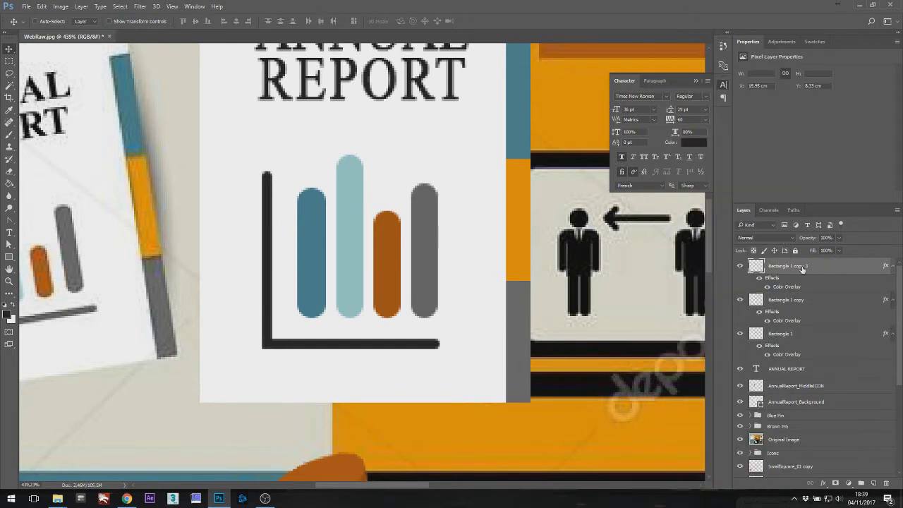
pyautogui.keyDown('ctrl'); pyautogui.click(789, 304); pyautogui.keyUp('ctrl')
pyautogui.keyDown('ctrl'); pyautogui.click(790, 334); pyautogui.keyUp('ctrl')
pyautogui.rightClick(790, 335)
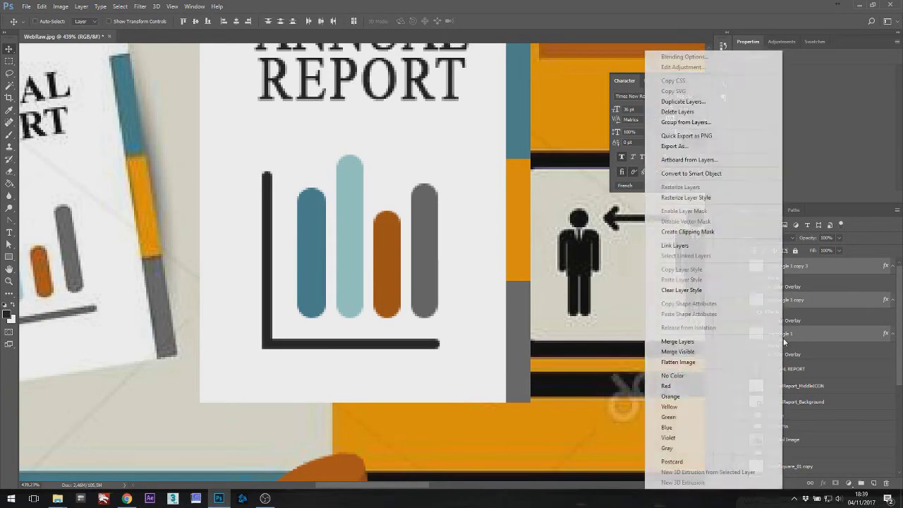
pyautogui.click(732, 199)
# Rename the three tab layers Blue_Detail, Orange_Detail and Grey_Detail to match their colors.
pyautogui.click(788, 267)
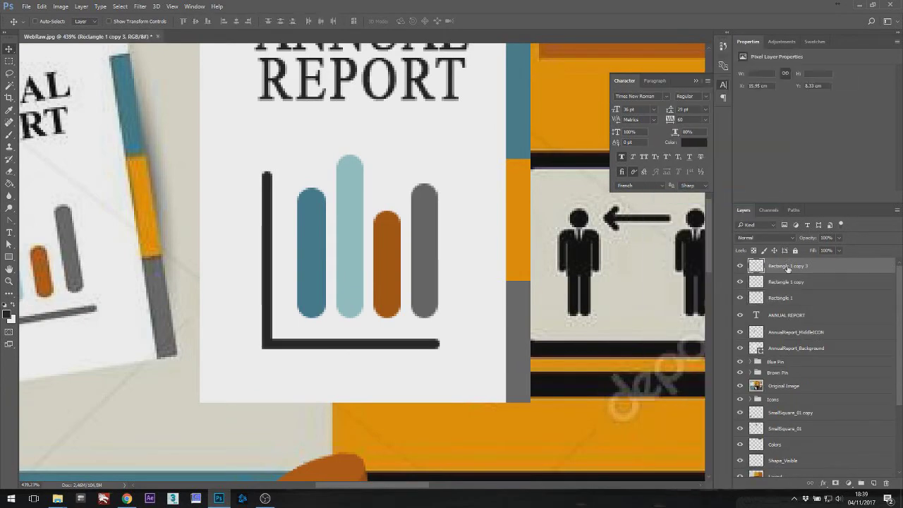
pyautogui.scroll(-4, 514, 211)
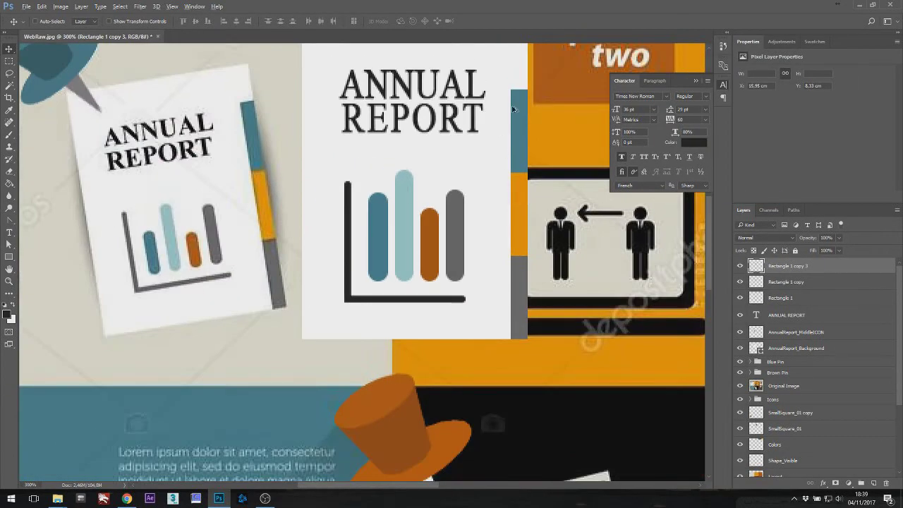
pyautogui.scroll(4, 526, 74)
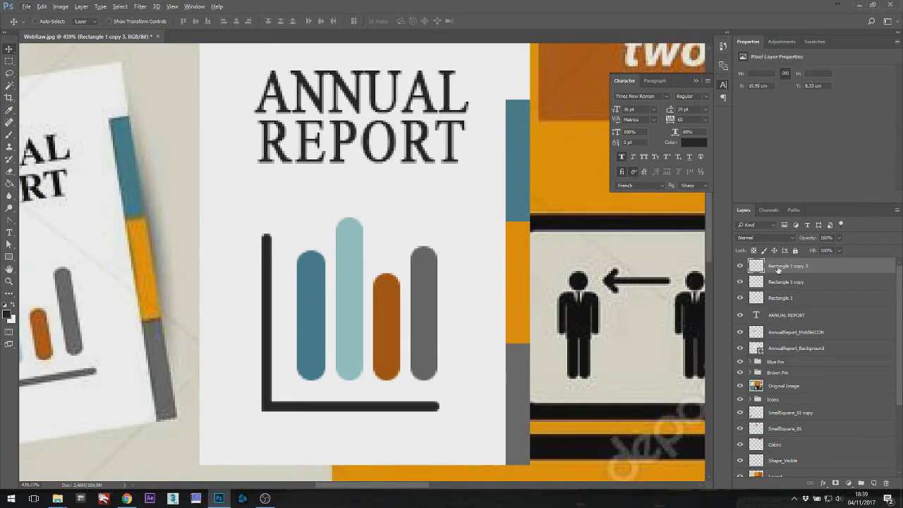
pyautogui.doubleClick(779, 267)
pyautogui.write('Blue_Detail')
pyautogui.press('Return')
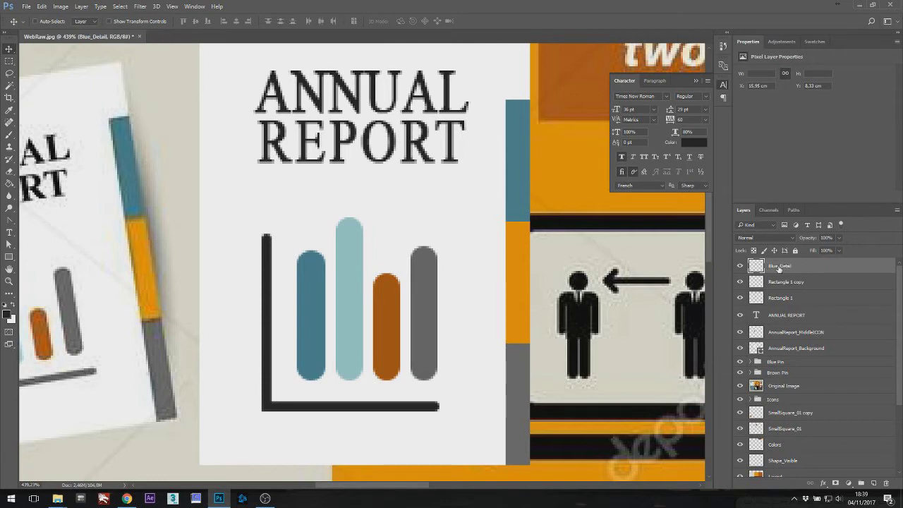
pyautogui.doubleClick(789, 282)
pyautogui.write('Oran')
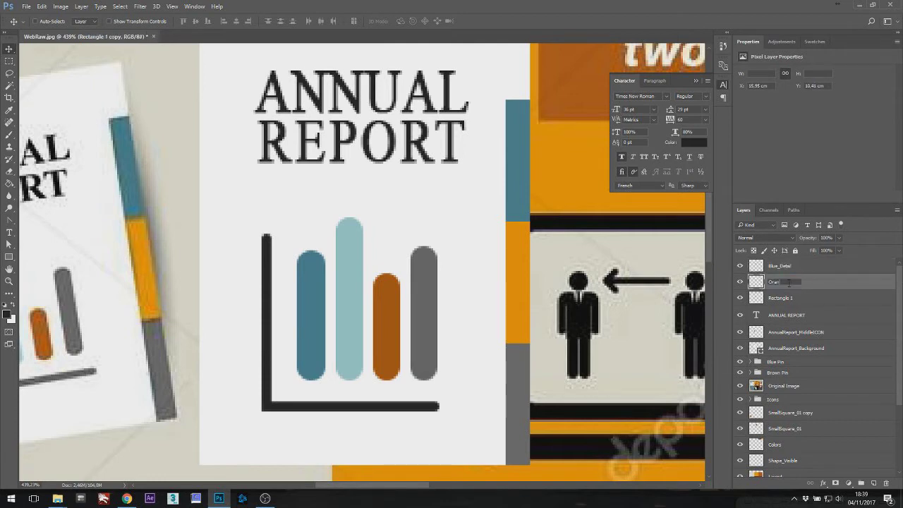
pyautogui.write('ge_Detail')
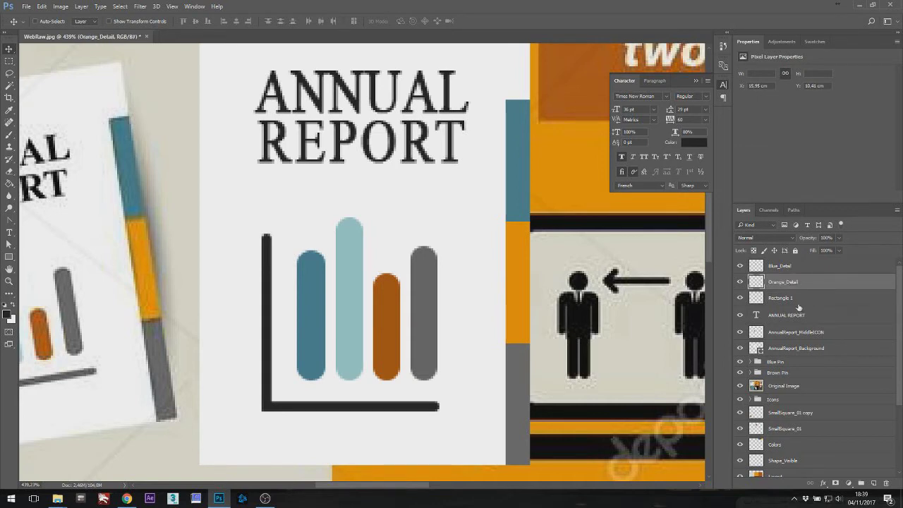
pyautogui.doubleClick(789, 298)
pyautogui.write('Grey_De')
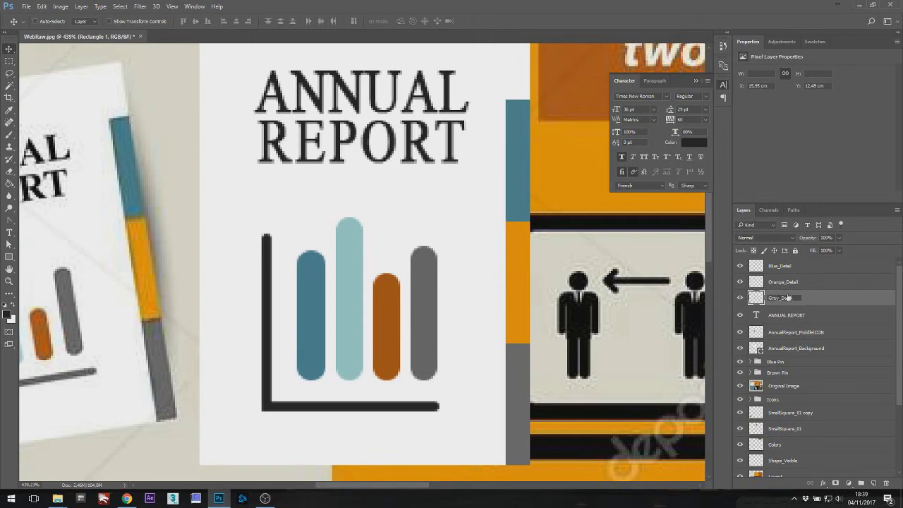
pyautogui.press('Return')
# Add a drop shadow to the Blue_Detail layer with its angle set to 90°.
pyautogui.rightClick(806, 267)
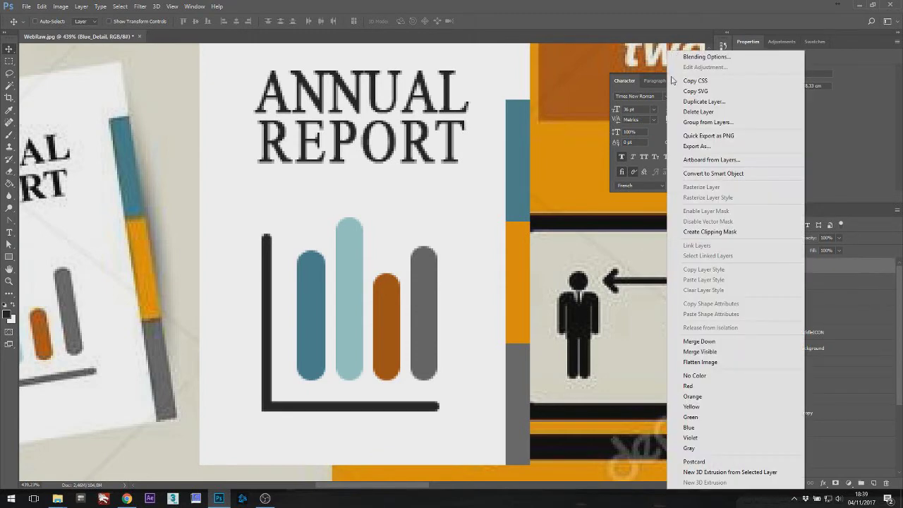
pyautogui.click(705, 56)
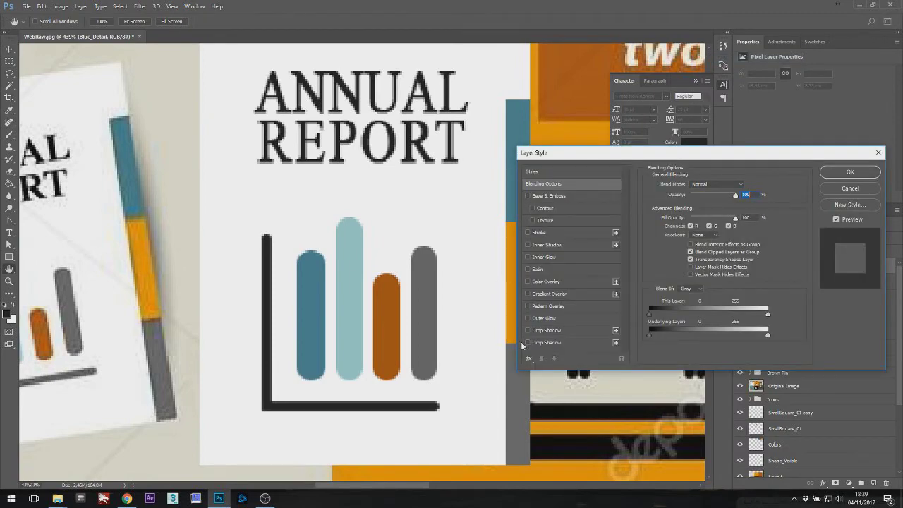
pyautogui.click(530, 343)
pyautogui.moveTo(665, 158); pyautogui.dragTo(307, 144)
pyautogui.click(331, 197)
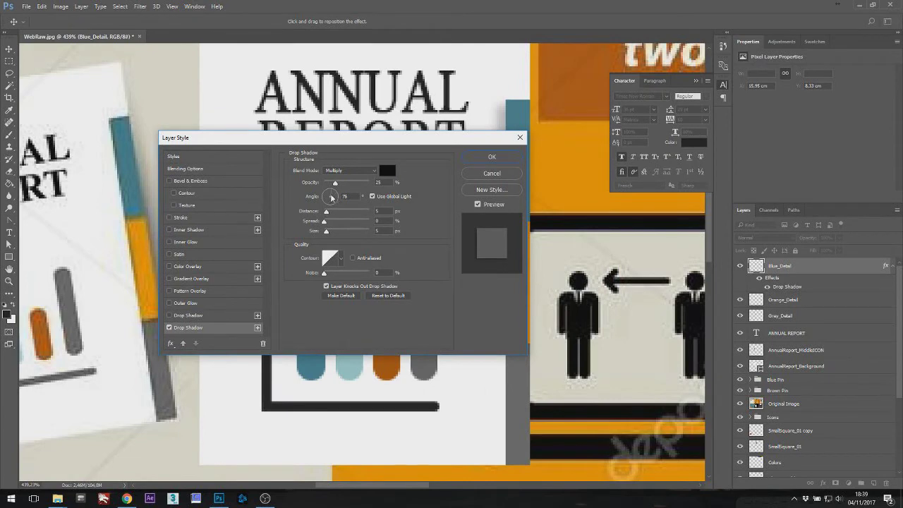
pyautogui.moveTo(331, 197); pyautogui.dragTo(331, 177)
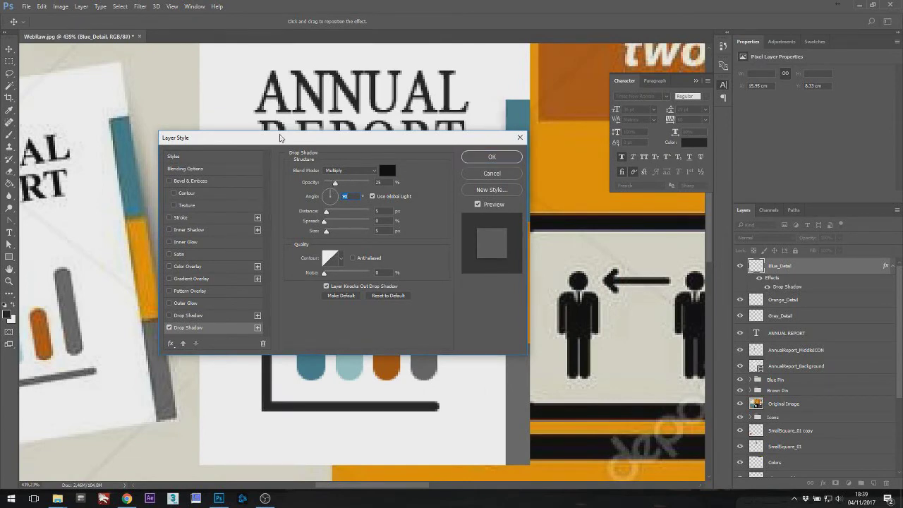
pyautogui.moveTo(279, 137); pyautogui.dragTo(252, 137)
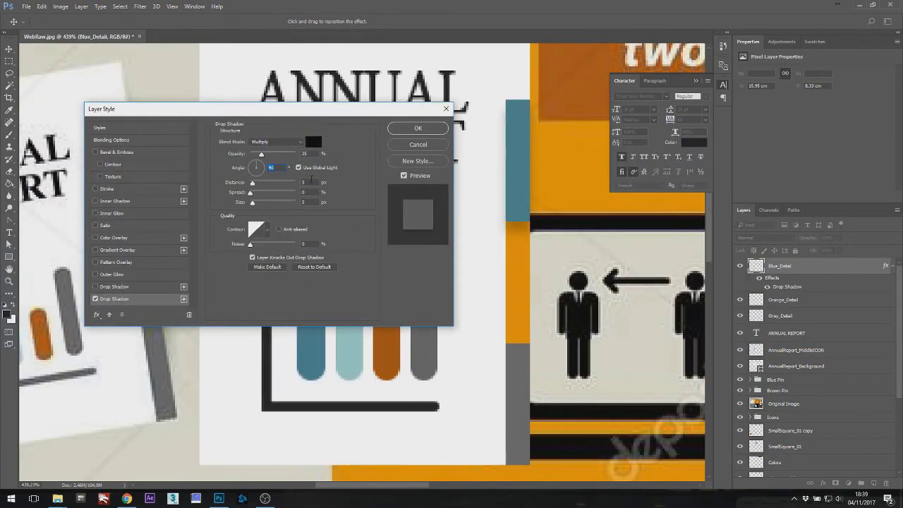
# Set the shadow's distance and size to 3 px each and copy the effect to the Orange_Detail and Grey_Detail layers.
pyautogui.click(311, 181)
pyautogui.write('2')
pyautogui.press('Tab')
pyautogui.press('Tab')
pyautogui.write('2')
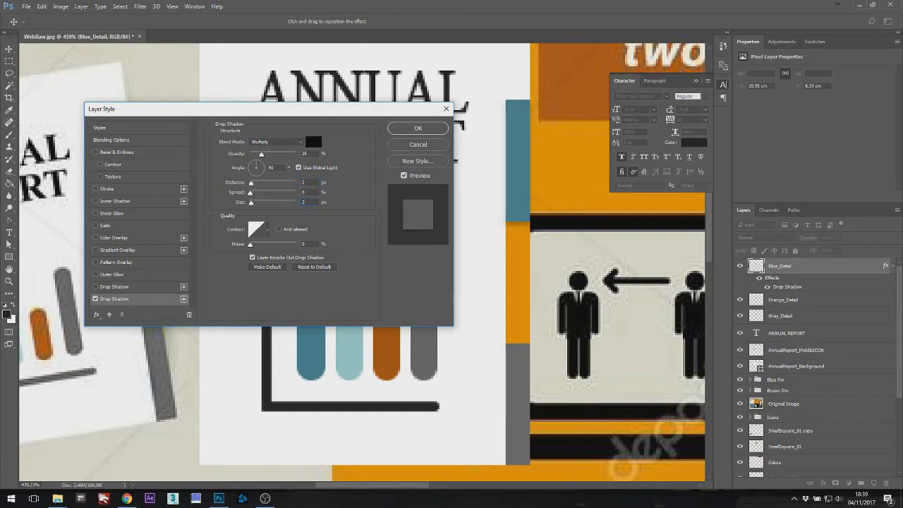
pyautogui.press('Up')
pyautogui.hotkey('shift', 'Tab')
pyautogui.hotkey('shift', 'Tab')
pyautogui.press('Up')
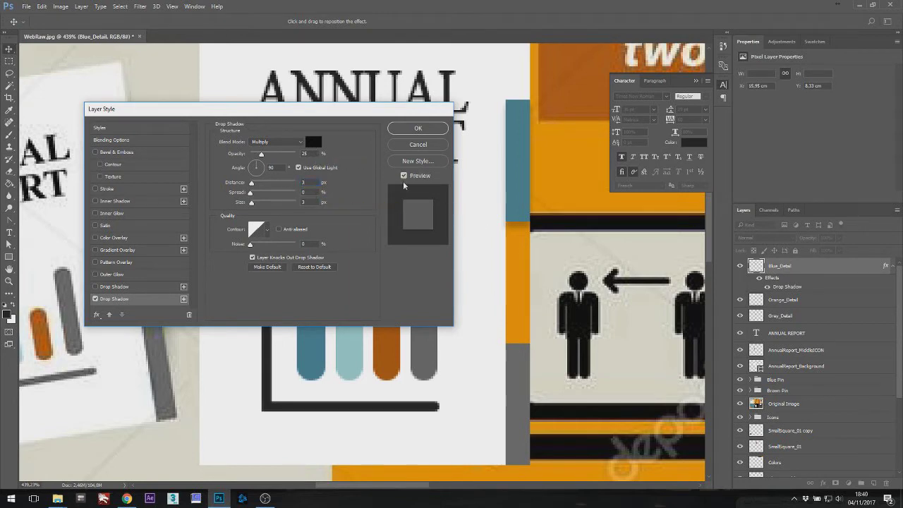
pyautogui.press('Return')
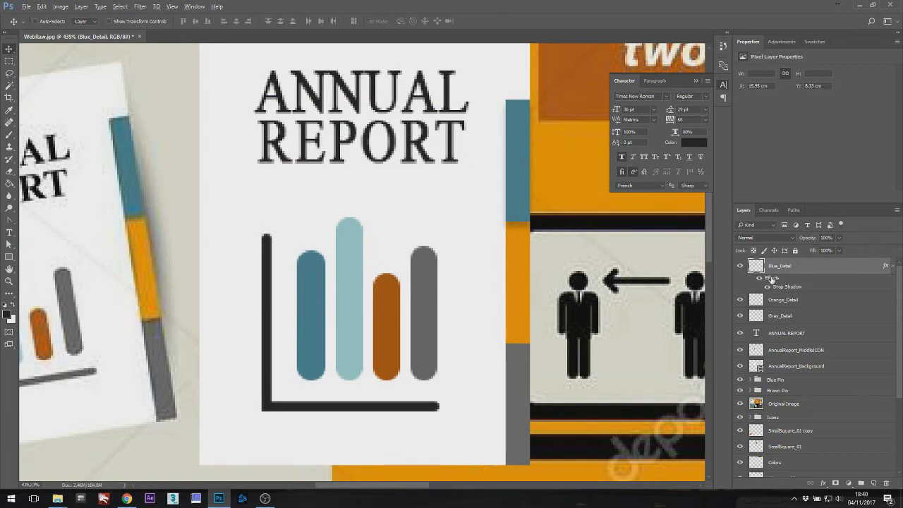
pyautogui.moveTo(772, 279); pyautogui.dragTo(777, 335)
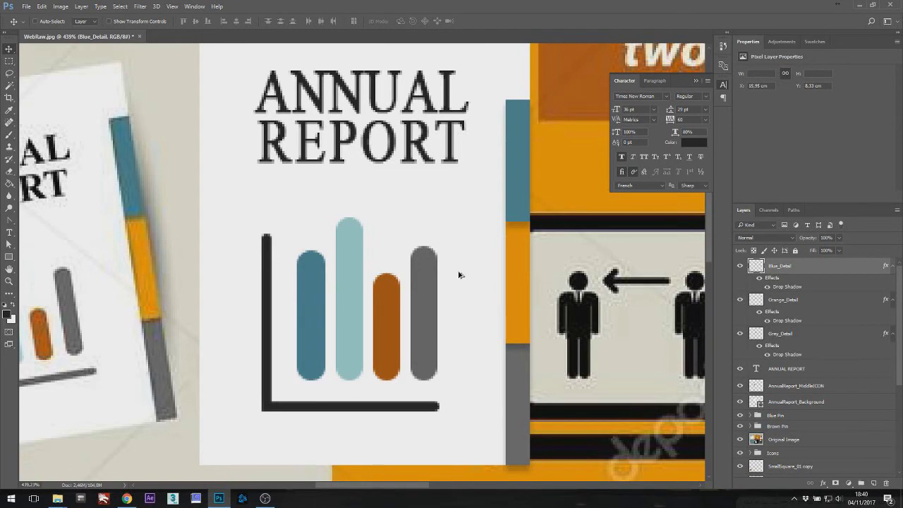
pyautogui.scroll(-2, 459, 276)
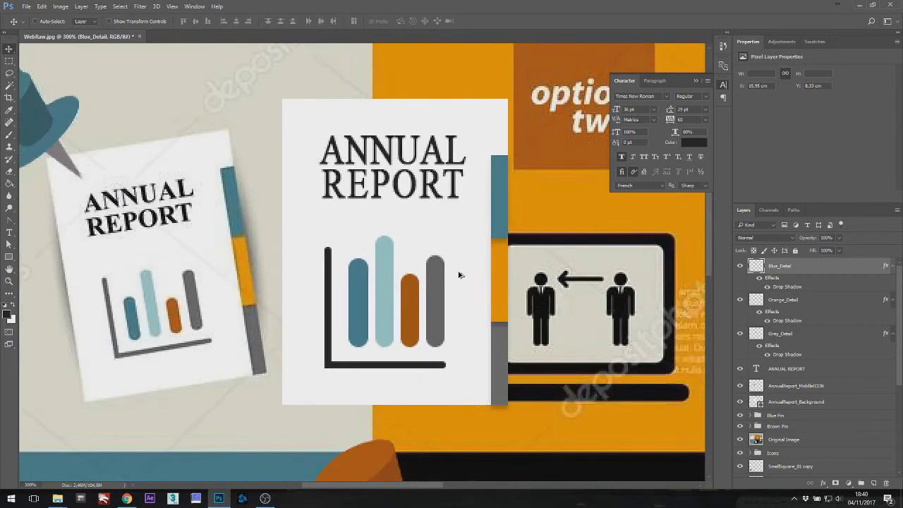
# Convert the Blue_Detail and Orange_Detail layers to smart objects and rasterize each one to bake in its shadow.
pyautogui.rightClick(788, 266)
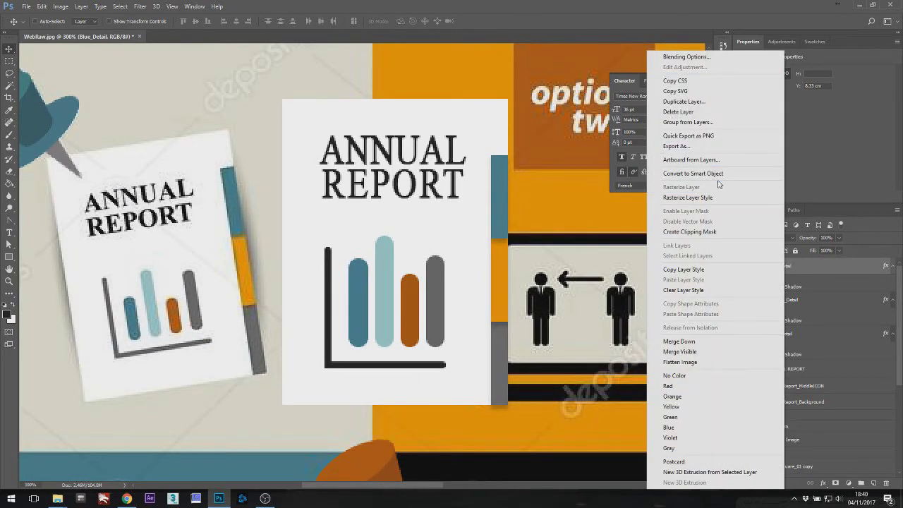
pyautogui.click(693, 173)
pyautogui.rightClick(783, 266)
pyautogui.click(710, 211)
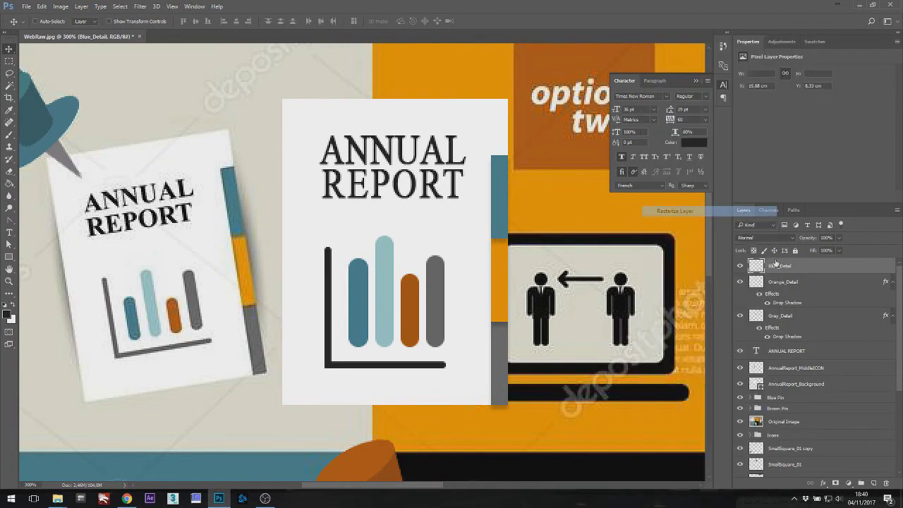
pyautogui.rightClick(790, 282)
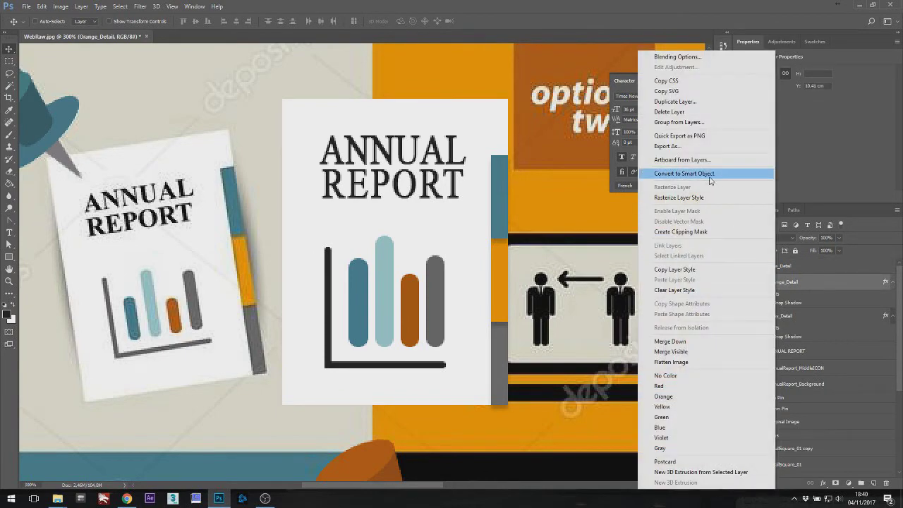
pyautogui.click(689, 173)
pyautogui.rightClick(782, 284)
pyautogui.click(695, 211)
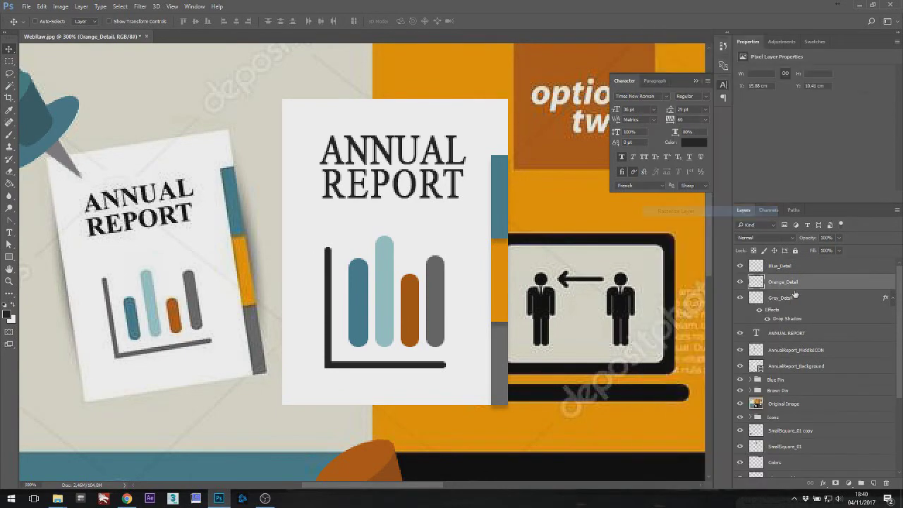
# Convert the Grey_Detail layer to a smart object and rasterize it to bake in its shadow.
pyautogui.click(788, 302)
pyautogui.rightClick(788, 304)
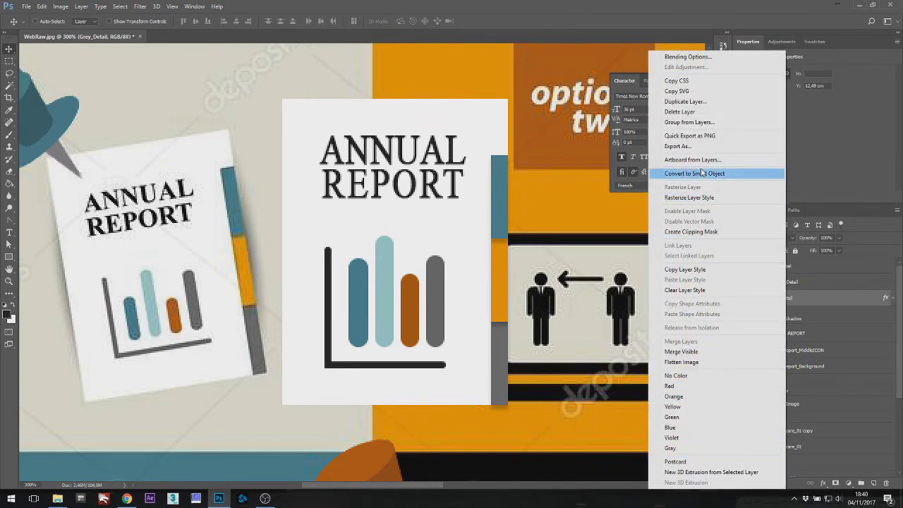
pyautogui.click(704, 174)
pyautogui.rightClick(785, 297)
pyautogui.click(720, 211)
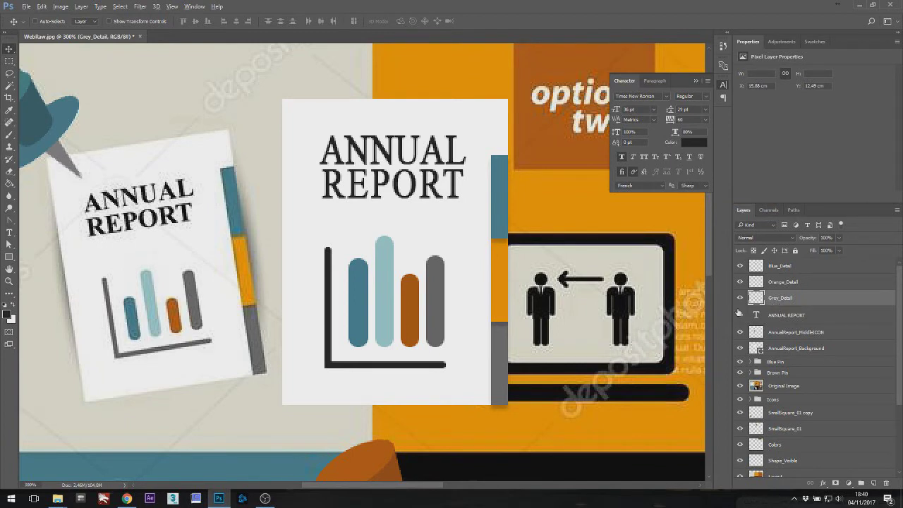
pyautogui.scroll(3, 552, 258)
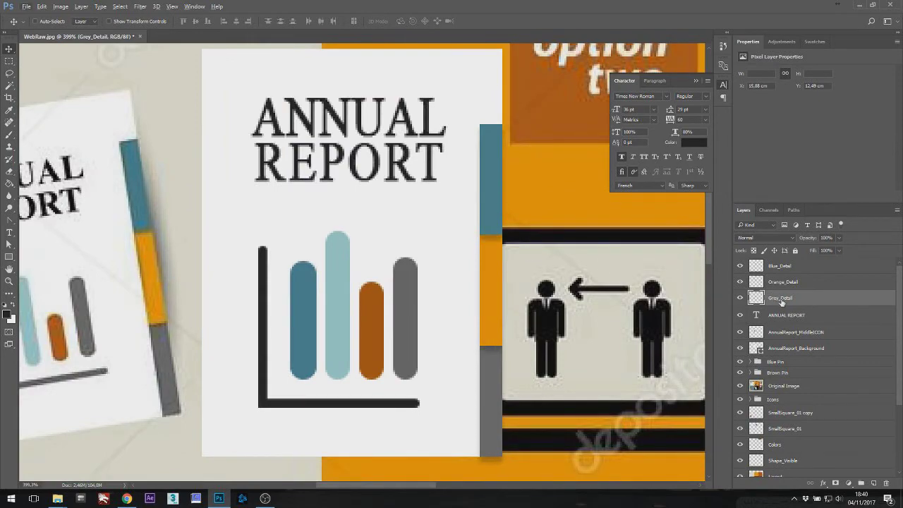
pyautogui.scroll(2, 526, 240)
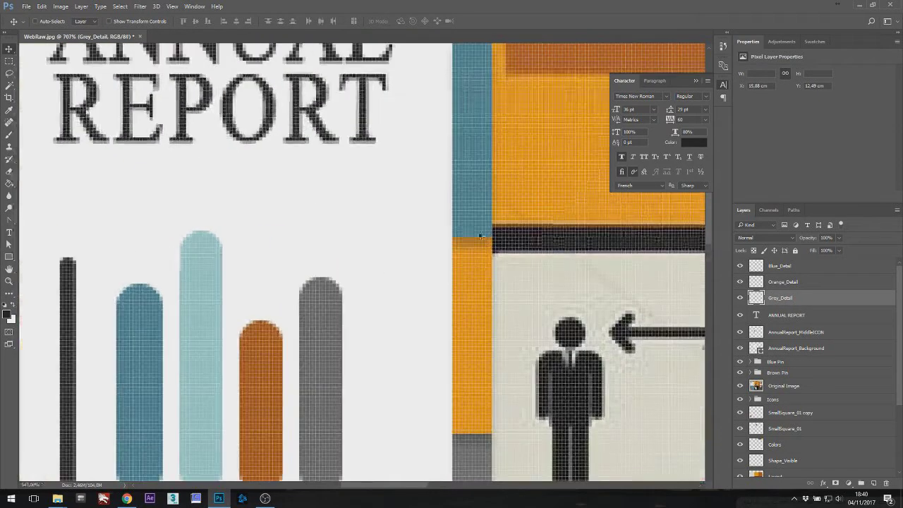
pyautogui.click(10, 61)
pyautogui.moveTo(414, 238); pyautogui.dragTo(550, 206)
pyautogui.click(420, 273)
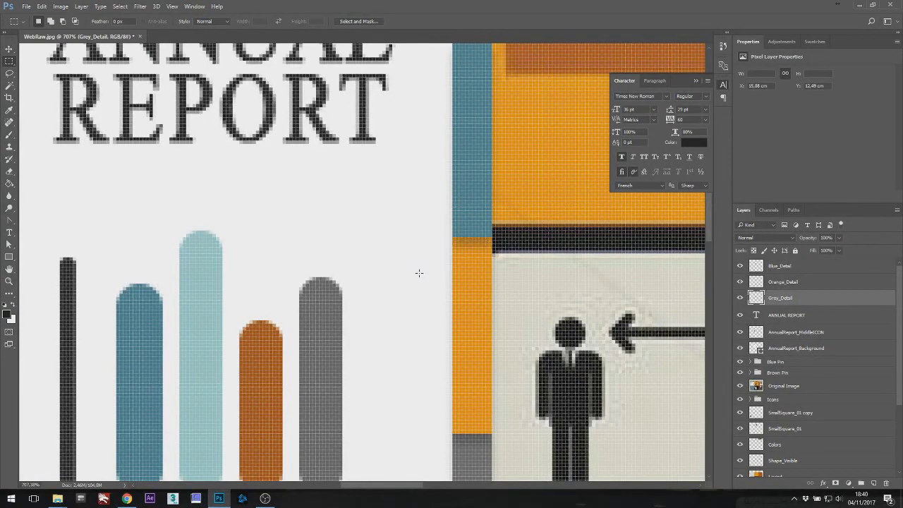
pyautogui.moveTo(420, 273); pyautogui.dragTo(494, 228)
pyautogui.click(499, 238)
pyautogui.scroll(1, 499, 237)
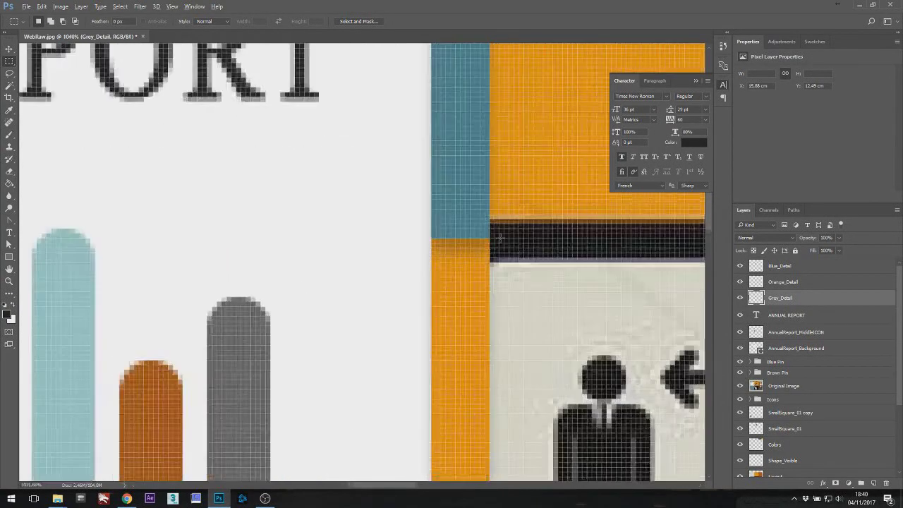
pyautogui.moveTo(429, 274); pyautogui.dragTo(498, 235)
pyautogui.scroll(-2, 497, 220)
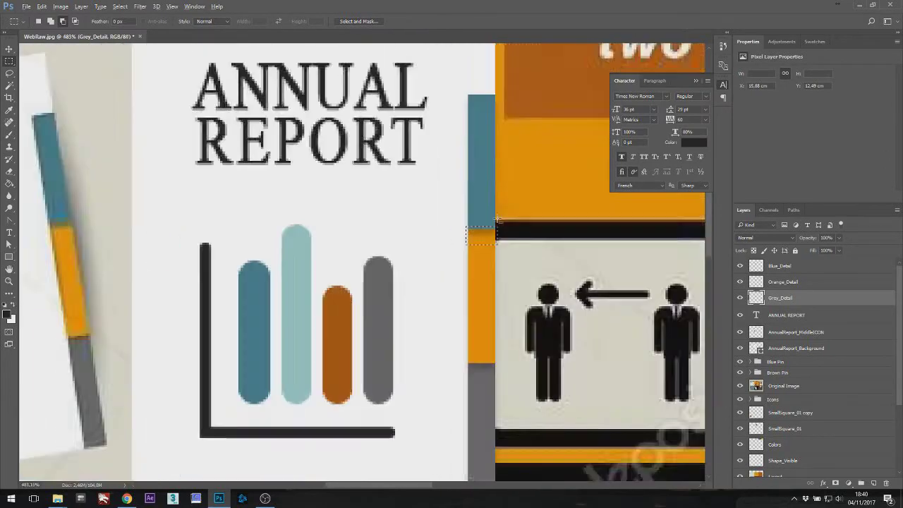
pyautogui.scroll(-2, 498, 220)
# Move the Blue_Detail, Orange_Detail and Grey_Detail layers directly below AnnualReport_Background and rasterize that background shape layer.
pyautogui.keyDown('shift'); pyautogui.click(789, 269); pyautogui.keyUp('shift')
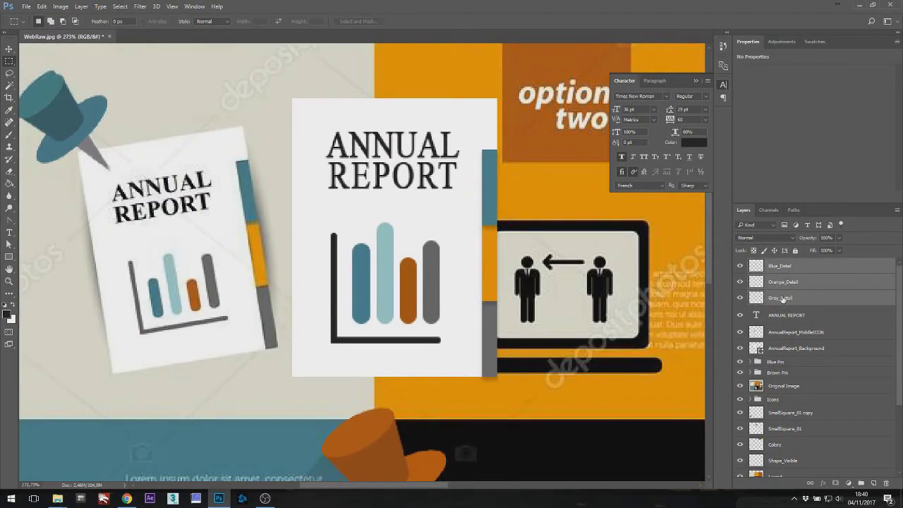
pyautogui.moveTo(796, 305); pyautogui.dragTo(801, 355)
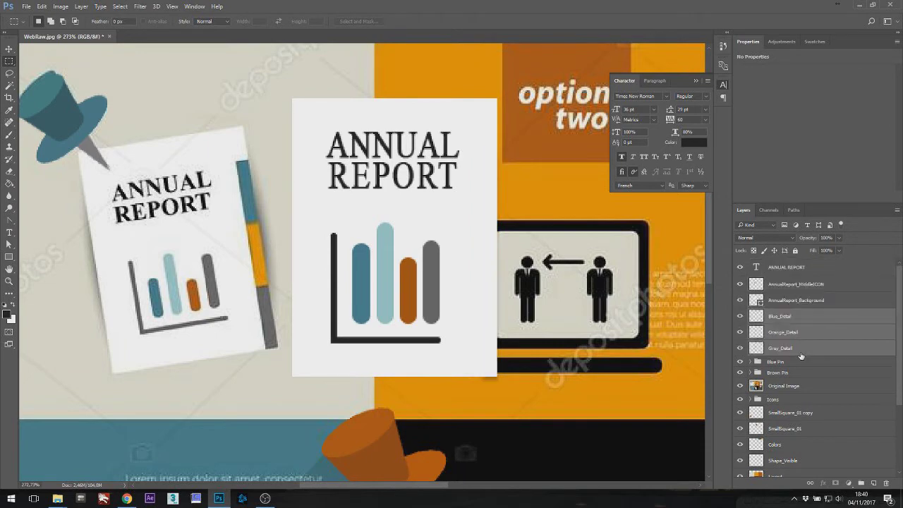
pyautogui.click(784, 302)
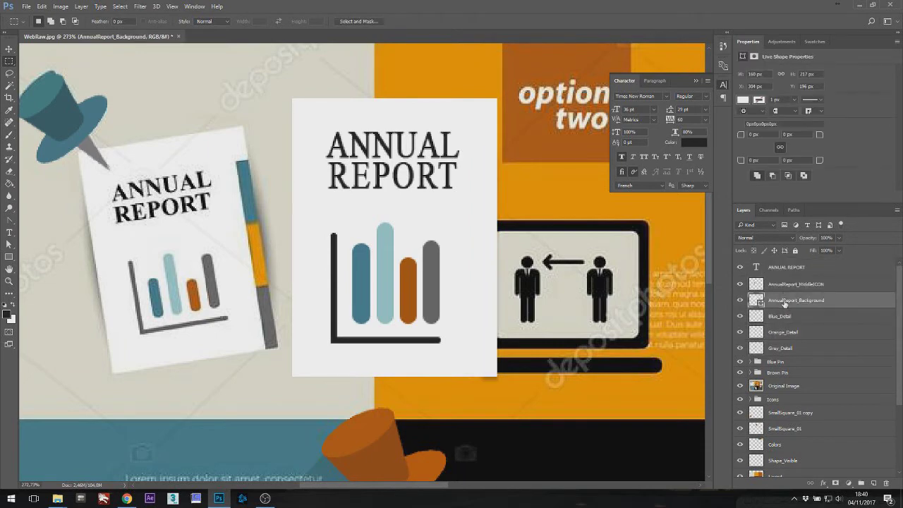
pyautogui.rightClick(785, 304)
pyautogui.click(748, 187)
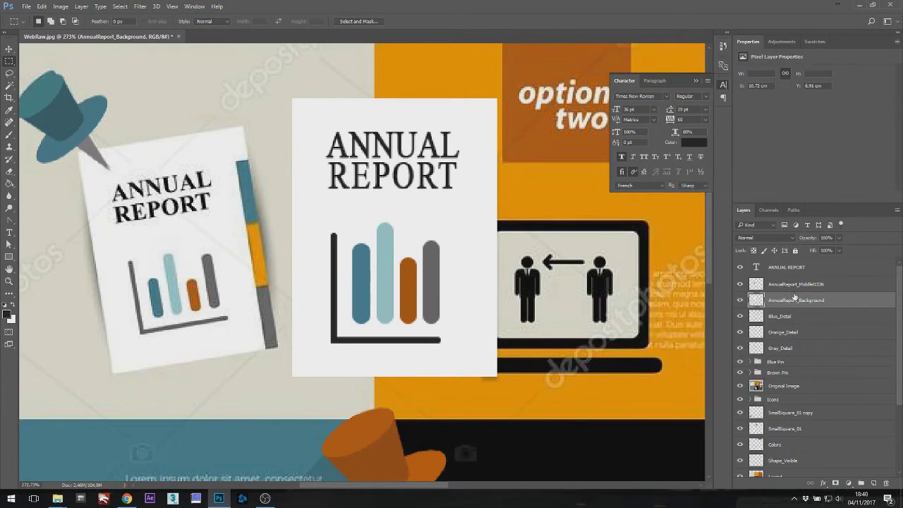
# Set the AnnualReport_Background layer's opacity to 50% so the colored tabs show through it.
pyautogui.click(784, 319)
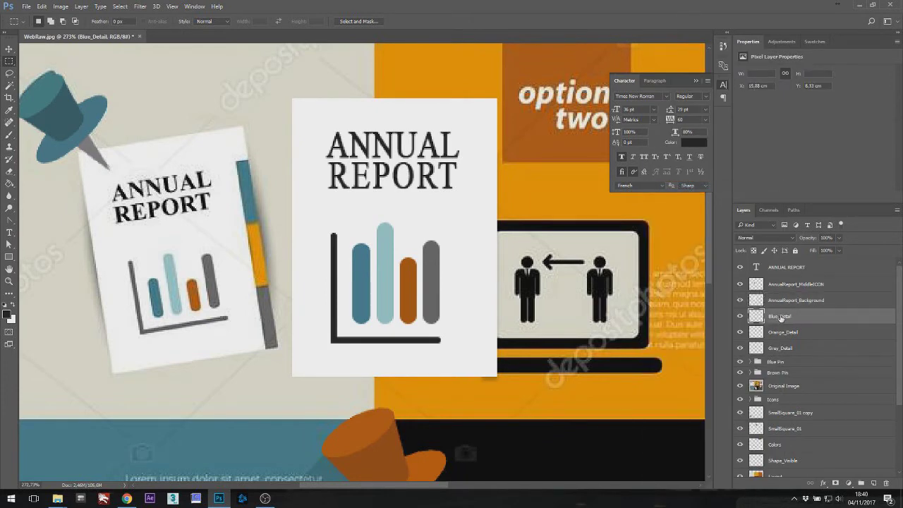
pyautogui.click(783, 300)
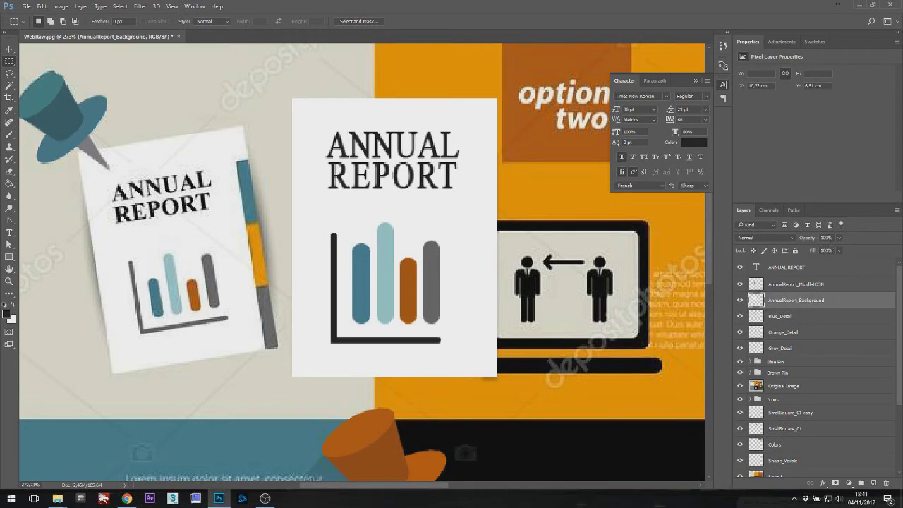
pyautogui.write('0')
pyautogui.press('Return')
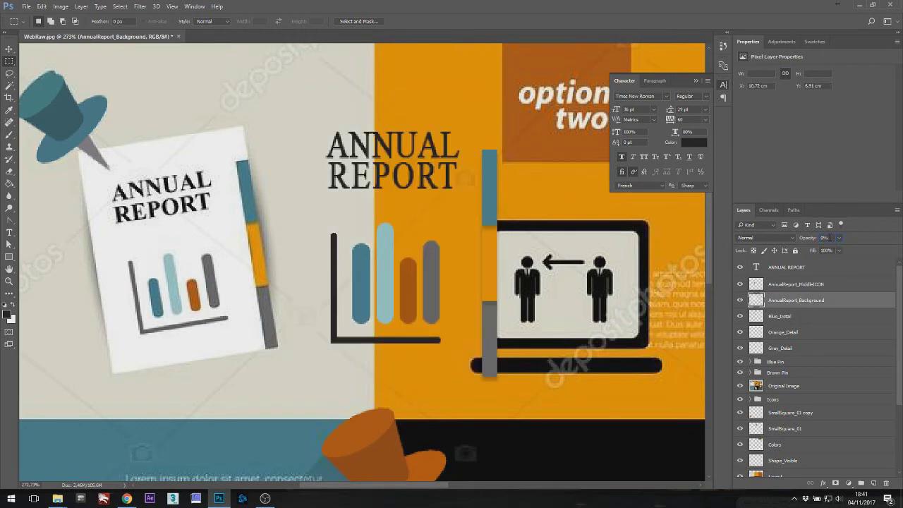
pyautogui.write('50')
pyautogui.press('Return')
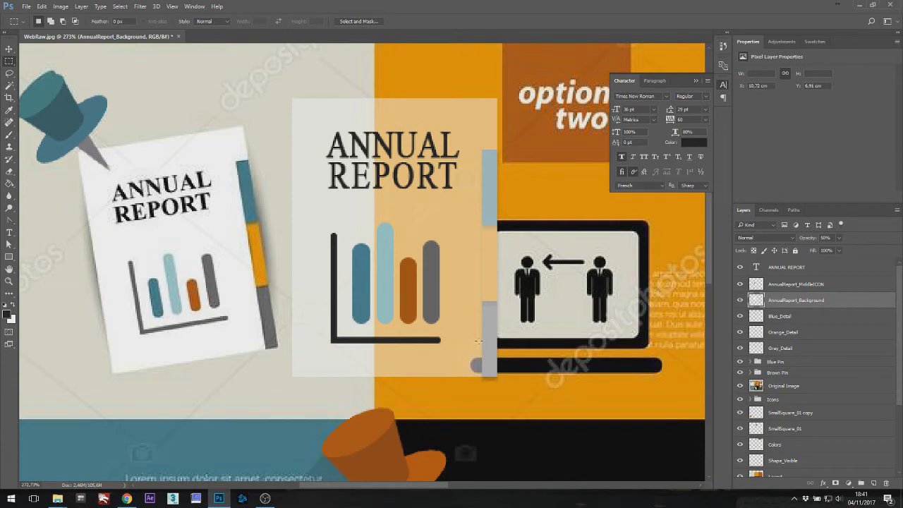
# Delete the strip of AnnualReport_Background that covers the three colored tabs and restore the layer's opacity to 100%.
pyautogui.scroll(8, 487, 211)
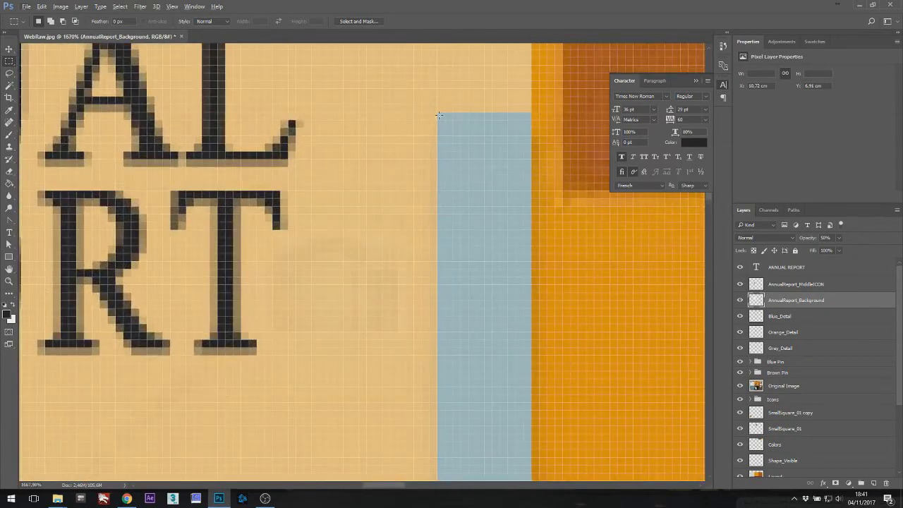
pyautogui.moveTo(439, 115); pyautogui.dragTo(528, 366)
pyautogui.scroll(-3, 527, 366)
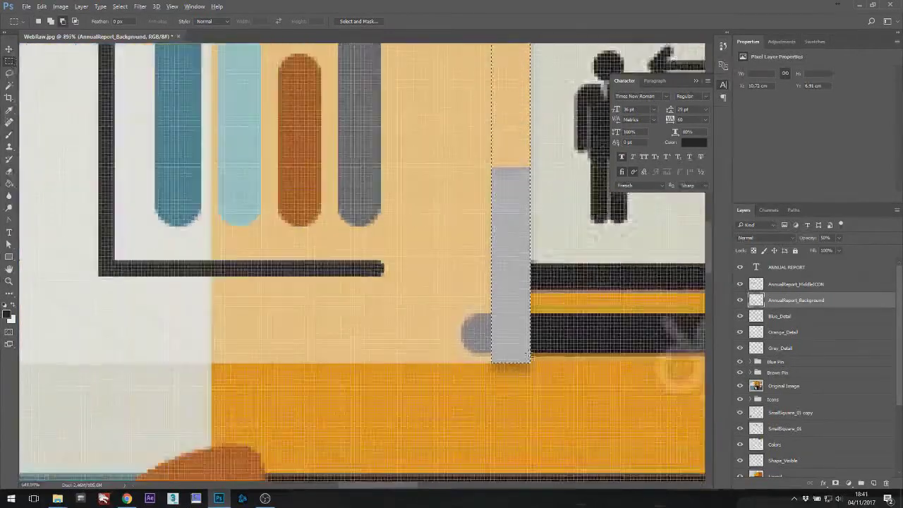
pyautogui.scroll(-2, 528, 359)
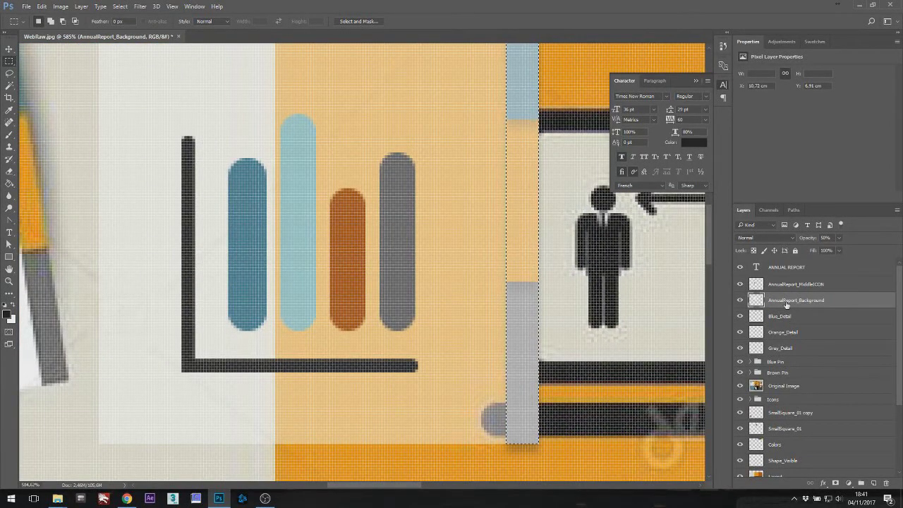
pyautogui.press('Delete')
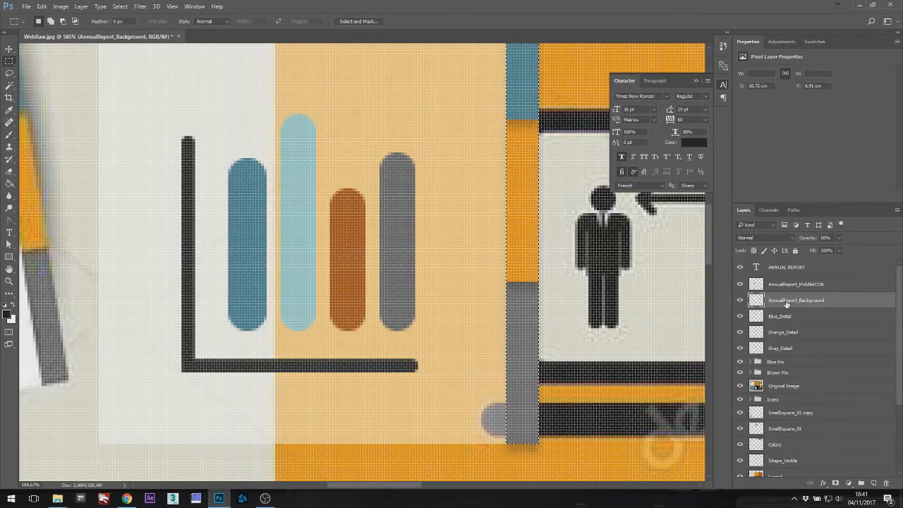
pyautogui.click(840, 239)
pyautogui.moveTo(844, 247); pyautogui.dragTo(862, 249)
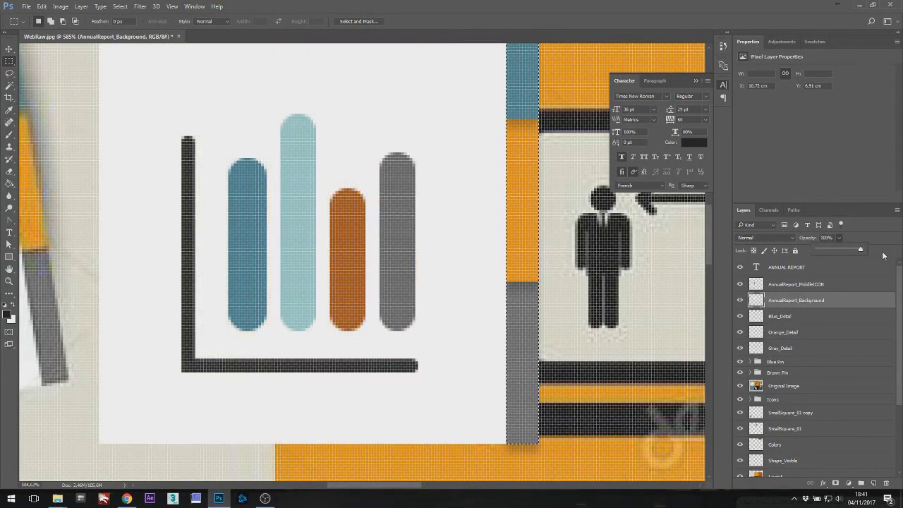
# Remove the shadow that spills below the grey tab's lower edge from the Grey_Detail layer and clear the selection.
pyautogui.scroll(5, 574, 334)
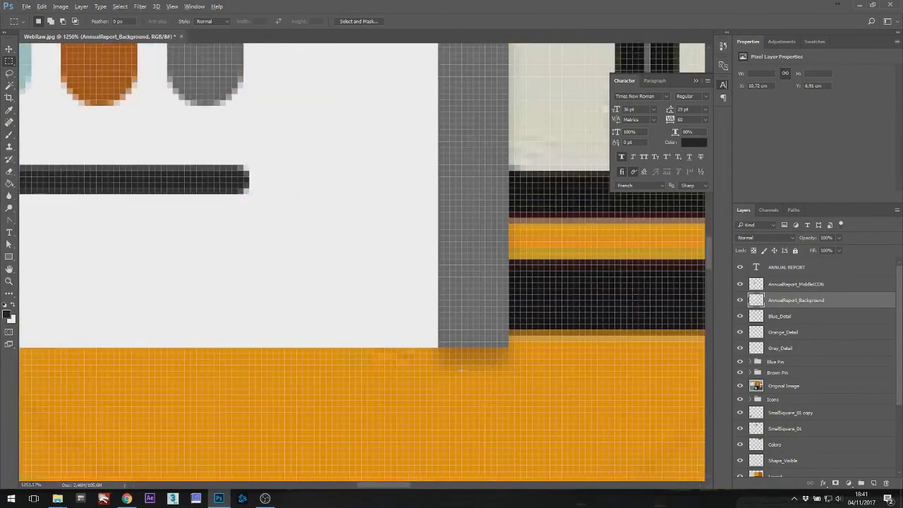
pyautogui.moveTo(362, 408); pyautogui.dragTo(550, 347)
pyautogui.click(778, 351)
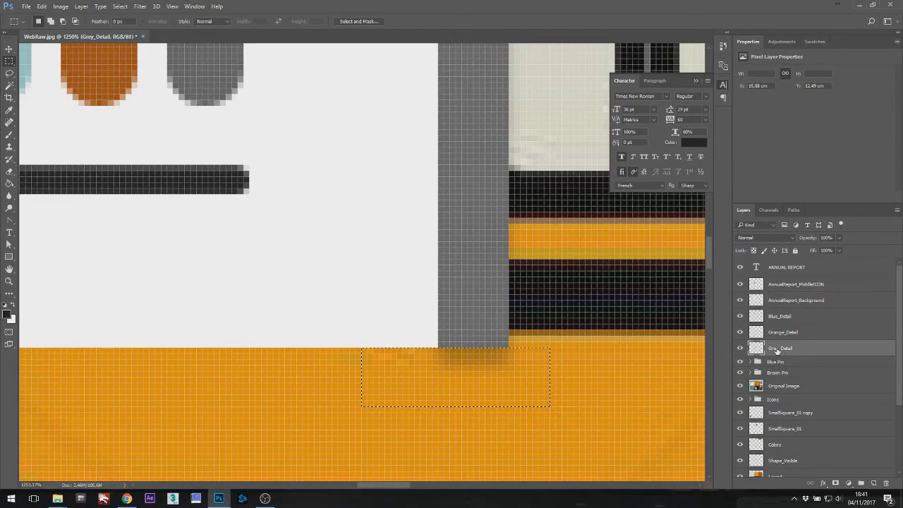
pyautogui.press('Delete')
pyautogui.hotkey('ctrl', 'd')
pyautogui.scroll(-8, 536, 289)
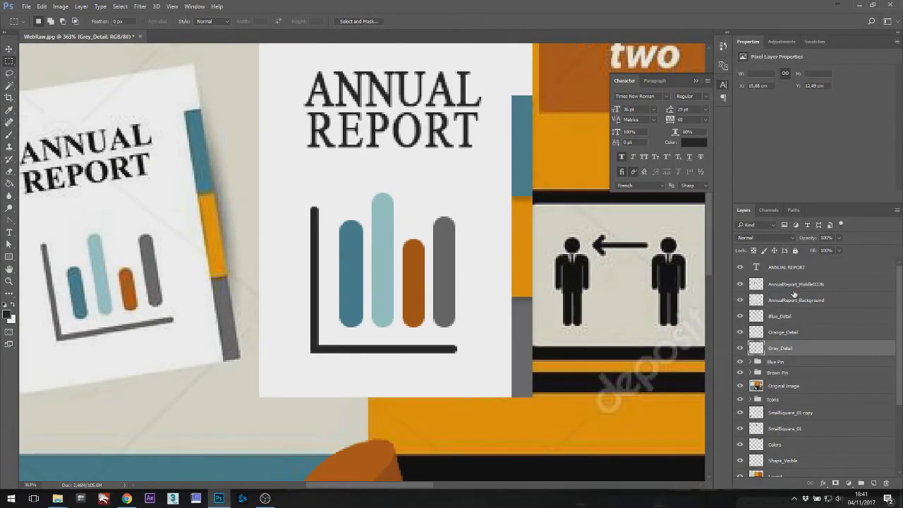
# Add a drop shadow to the AnnualReport_Background layer with its angle set to 120°.
pyautogui.rightClick(796, 300)
pyautogui.click(697, 57)
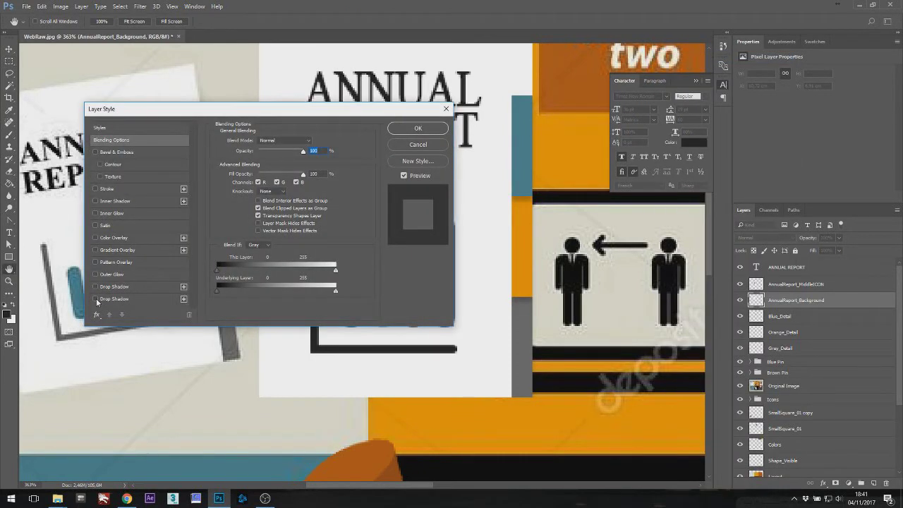
pyautogui.click(98, 301)
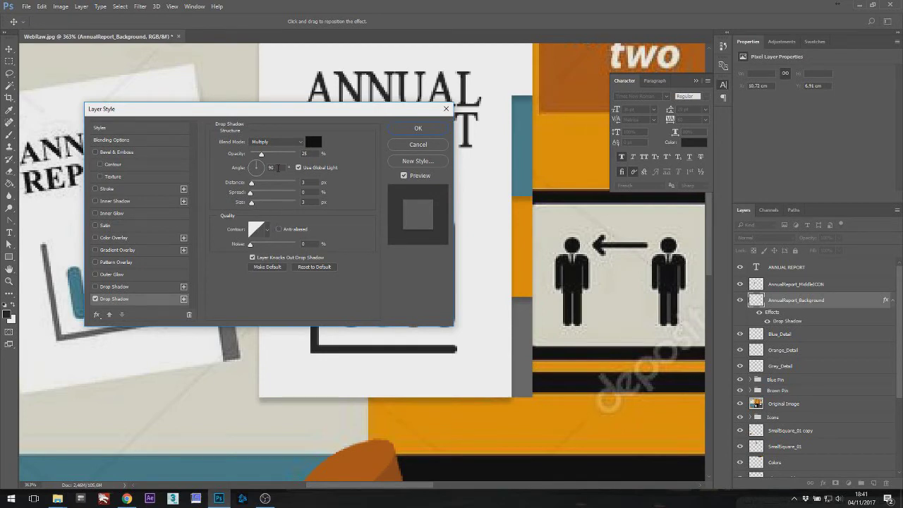
pyautogui.click(253, 161)
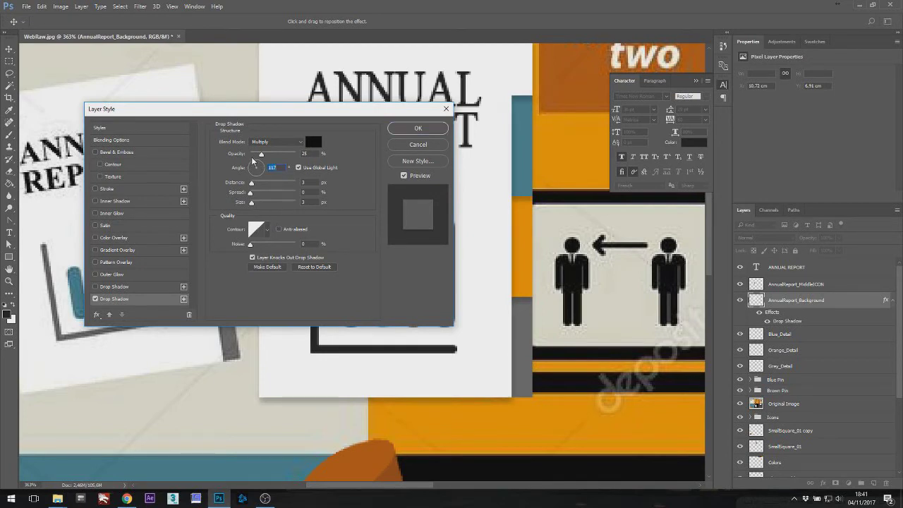
pyautogui.scroll(3, 288, 170)
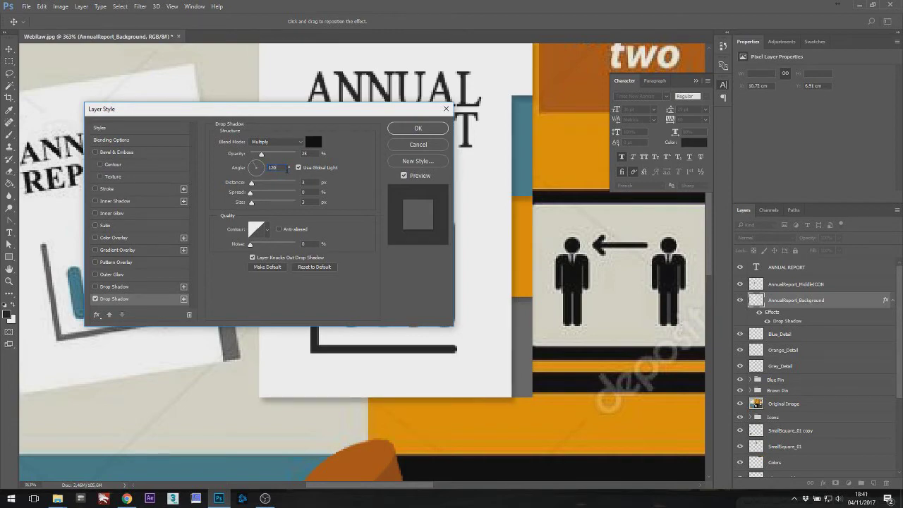
pyautogui.press('Return')
# Convert the AnnualReport_Background layer to a smart object and rasterize it to bake in its shadow.
pyautogui.scroll(3, 523, 204)
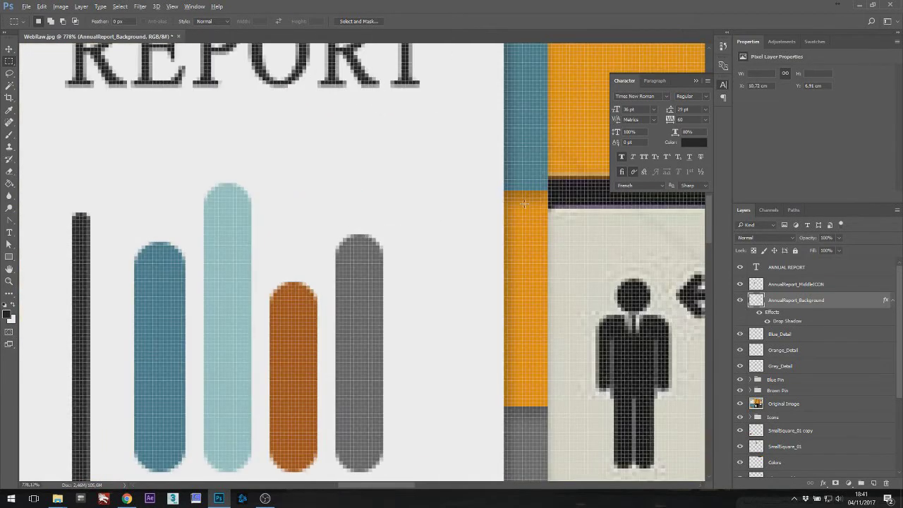
pyautogui.scroll(-2, 522, 219)
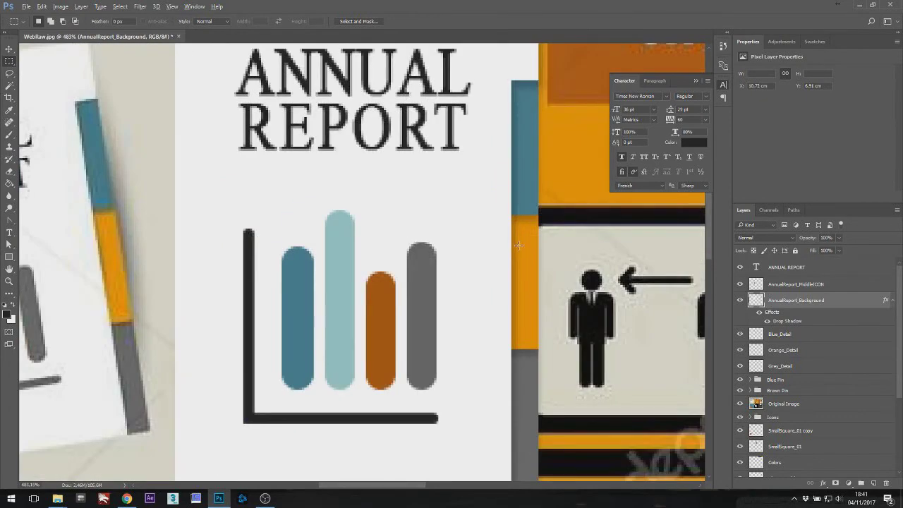
pyautogui.scroll(-2, 519, 245)
pyautogui.rightClick(798, 301)
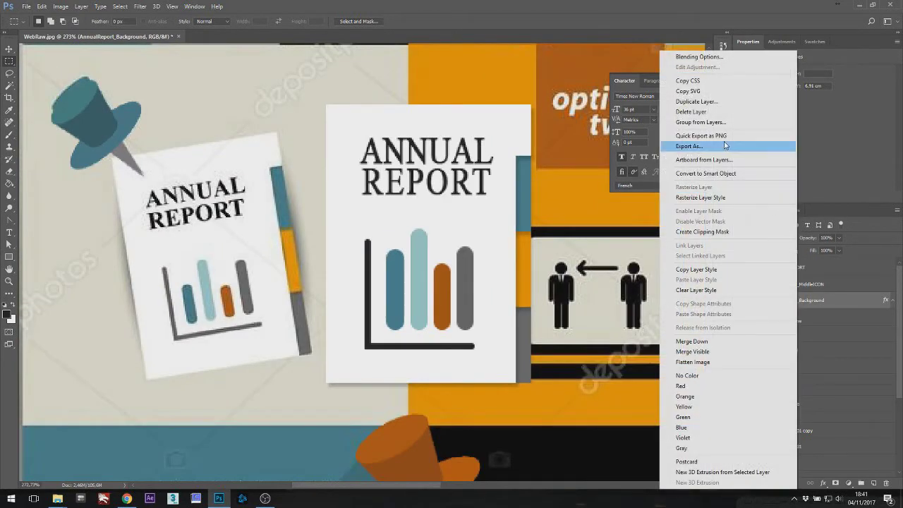
pyautogui.click(706, 173)
pyautogui.rightClick(779, 302)
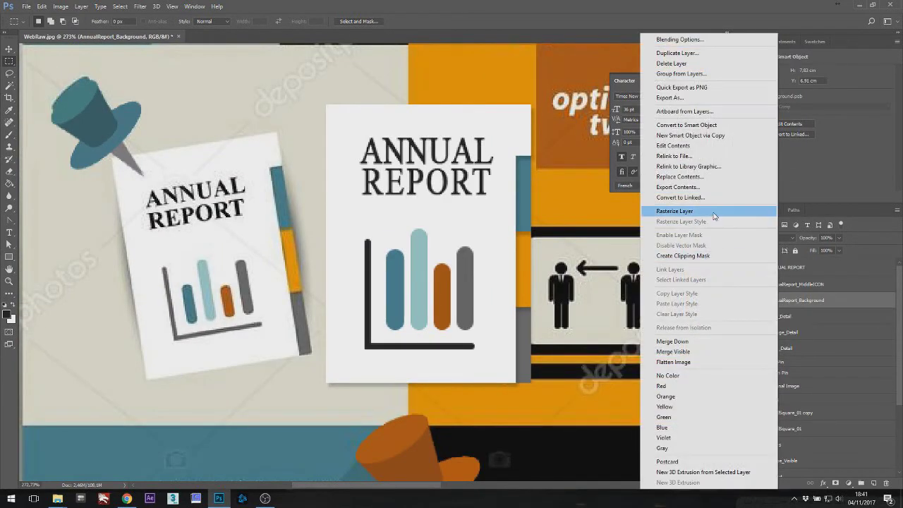
pyautogui.click(713, 212)
# Delete the baked shadow outside the sheet's lower and right edges on AnnualReport_Background and clear the selection.
pyautogui.moveTo(289, 434); pyautogui.dragTo(556, 381)
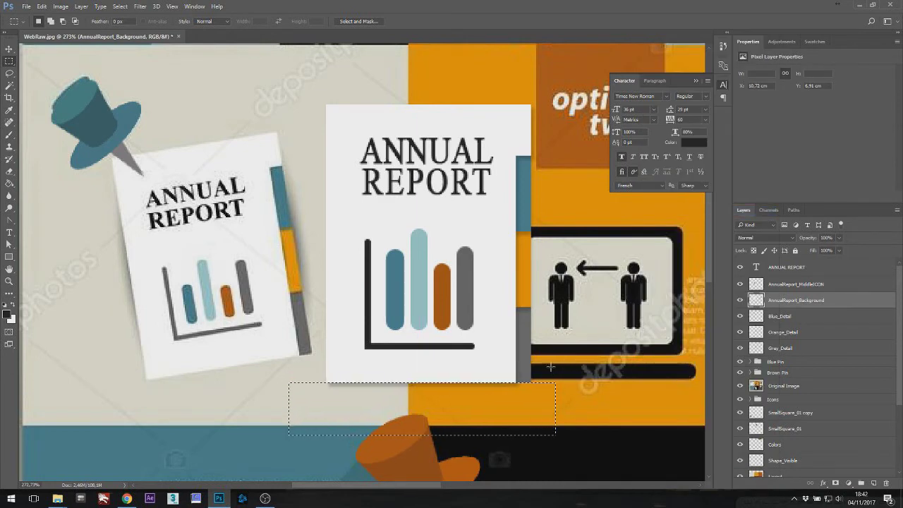
pyautogui.moveTo(569, 417); pyautogui.dragTo(532, 91)
pyautogui.hotkey('ctrl', 'd')
pyautogui.press('v')
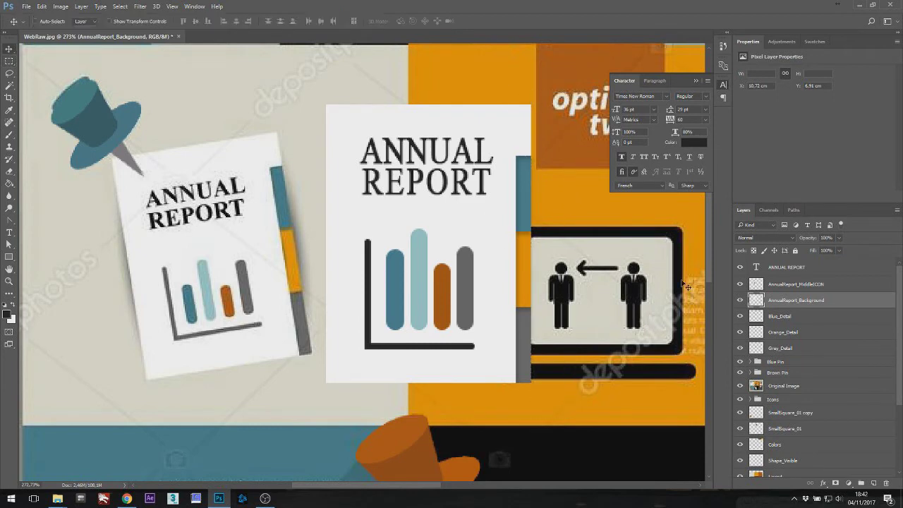
# Create a layer group above the ANNUAL REPORT text layer, enclosing the sheet's layers, and name it "Annual Report ICON".
pyautogui.click(793, 285)
pyautogui.scroll(-3, 539, 251)
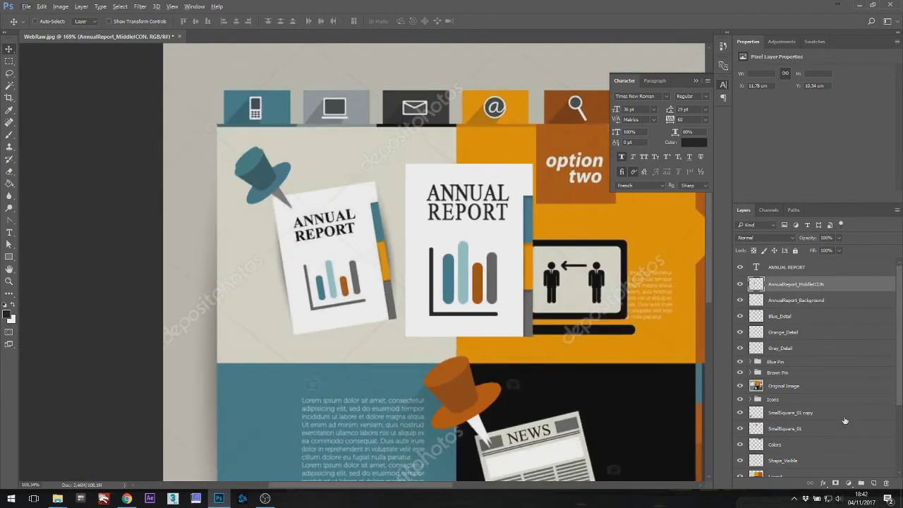
pyautogui.click(861, 484)
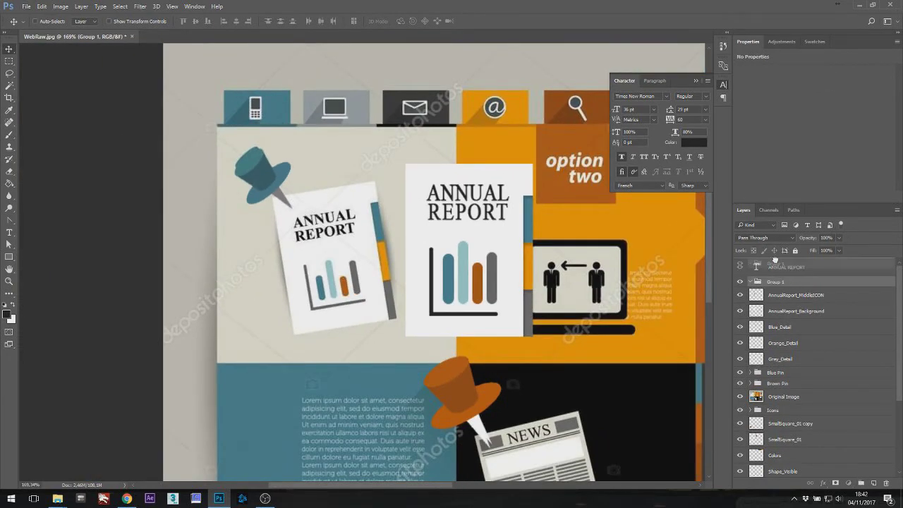
pyautogui.doubleClick(776, 264)
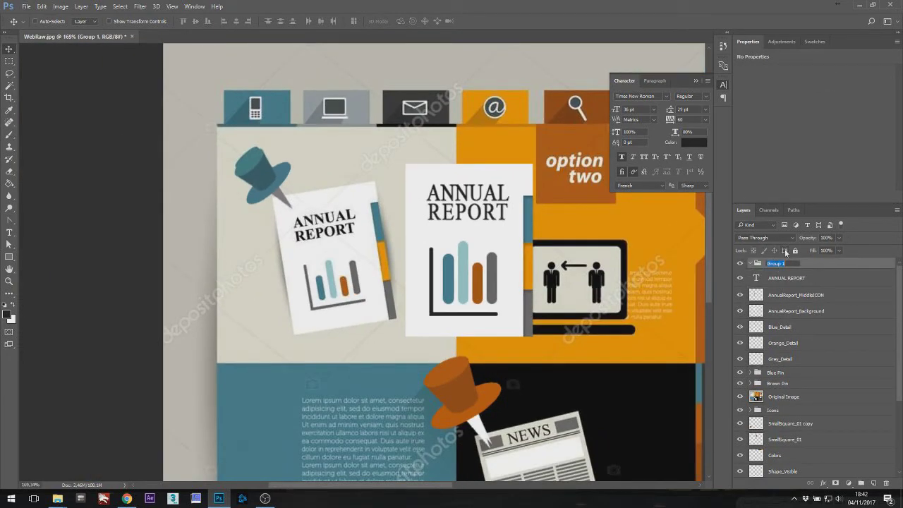
pyautogui.write('Annual Report ICON')
pyautogui.press('Return')
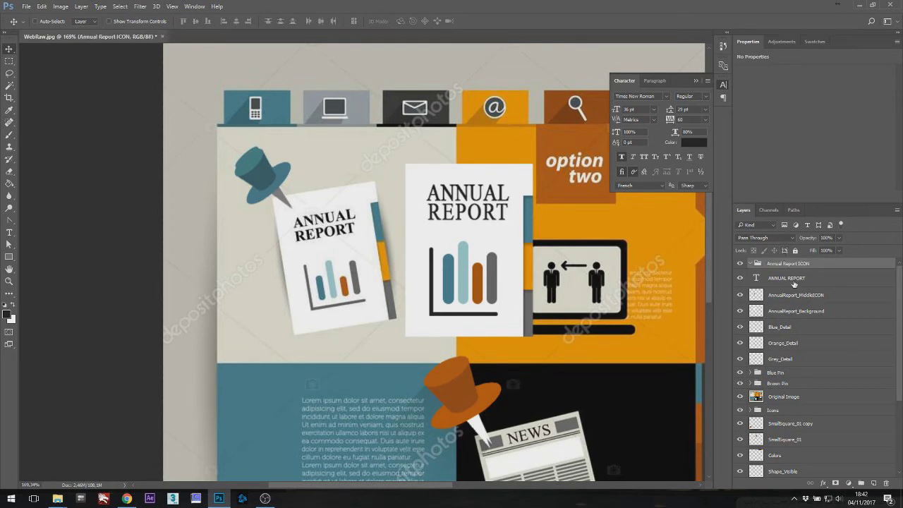
# Move the layers from the ANNUAL REPORT text through Grey_Detail into the Annual Report ICON group and collapse it.
pyautogui.click(793, 280)
pyautogui.keyDown('shift'); pyautogui.click(779, 359); pyautogui.keyUp('shift')
pyautogui.moveTo(784, 275); pyautogui.dragTo(779, 264)
pyautogui.click(778, 264)
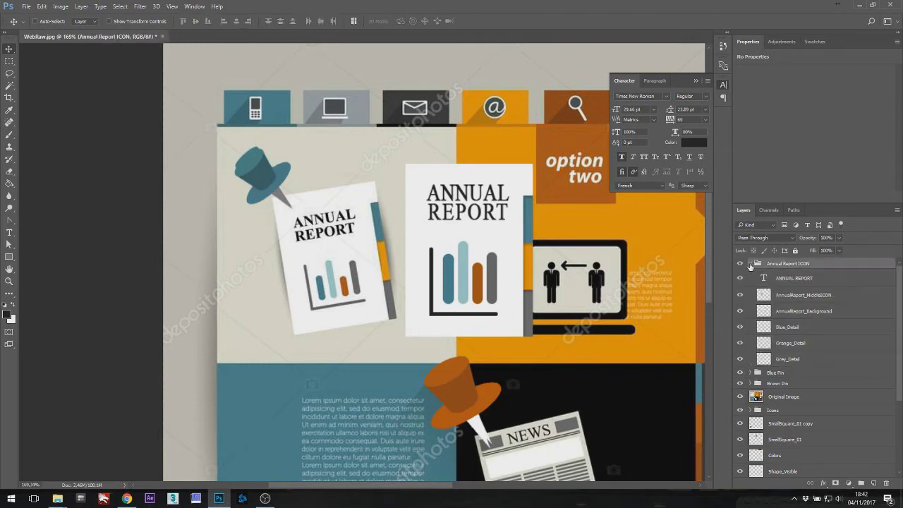
pyautogui.click(750, 263)
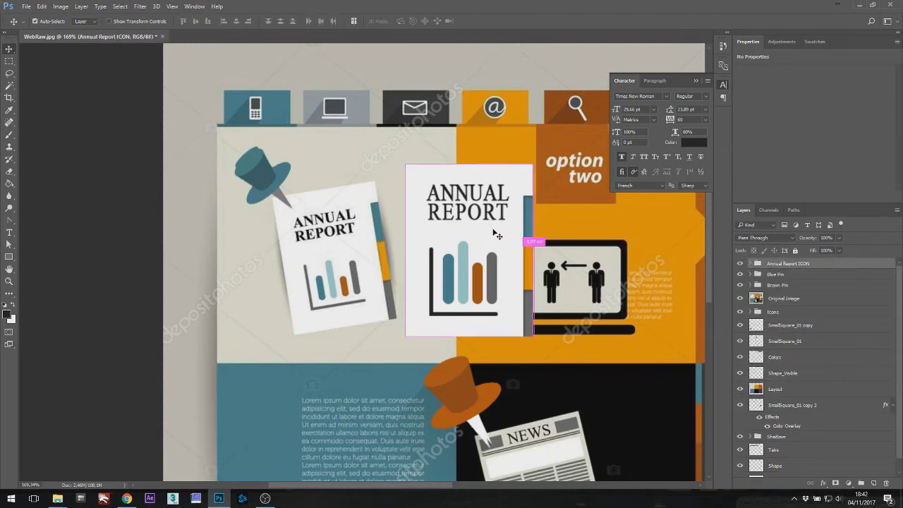
# Move, rotate by about -10° and scale down the Annual Report ICON group to cover the original report sheet, nudging it into alignment.
pyautogui.hotkey('ctrl', 't')
pyautogui.moveTo(494, 227); pyautogui.dragTo(382, 220)
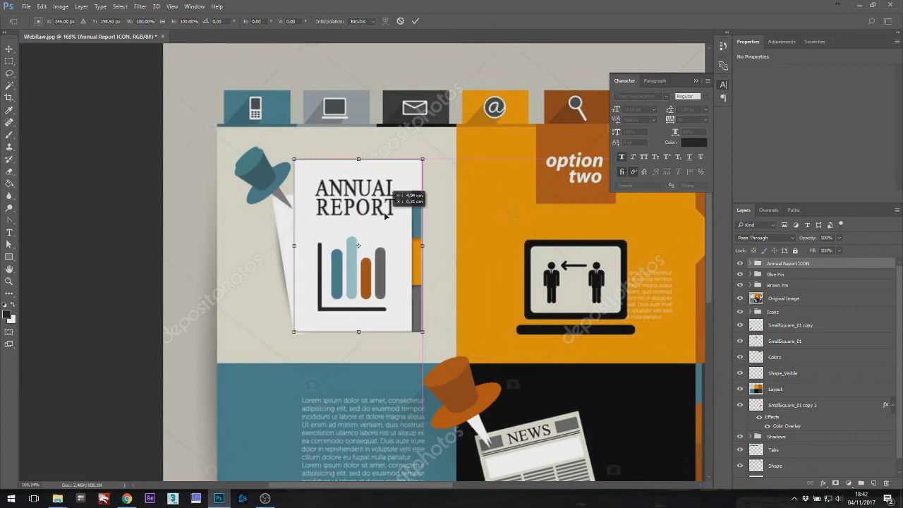
pyautogui.moveTo(383, 140); pyautogui.dragTo(396, 163)
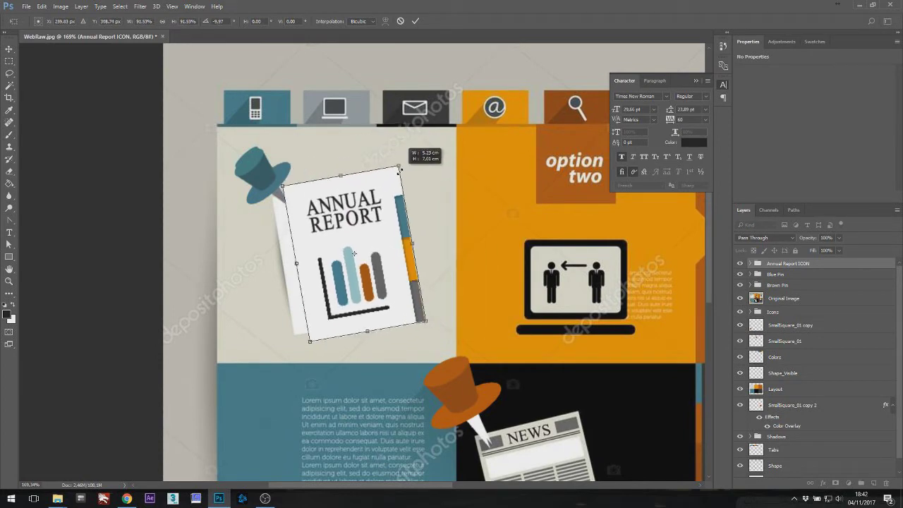
pyautogui.moveTo(384, 219); pyautogui.dragTo(364, 209)
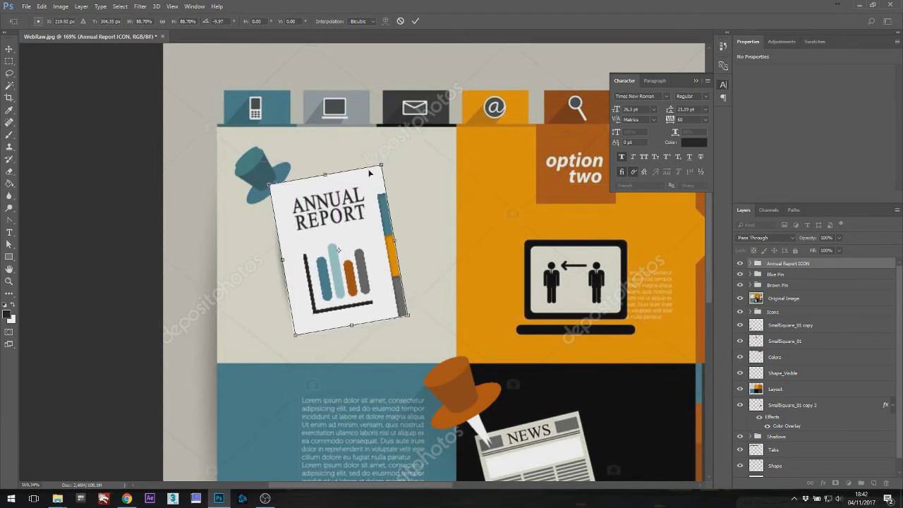
pyautogui.moveTo(351, 127); pyautogui.dragTo(356, 125)
pyautogui.moveTo(383, 168); pyautogui.dragTo(375, 181)
pyautogui.press('Return')
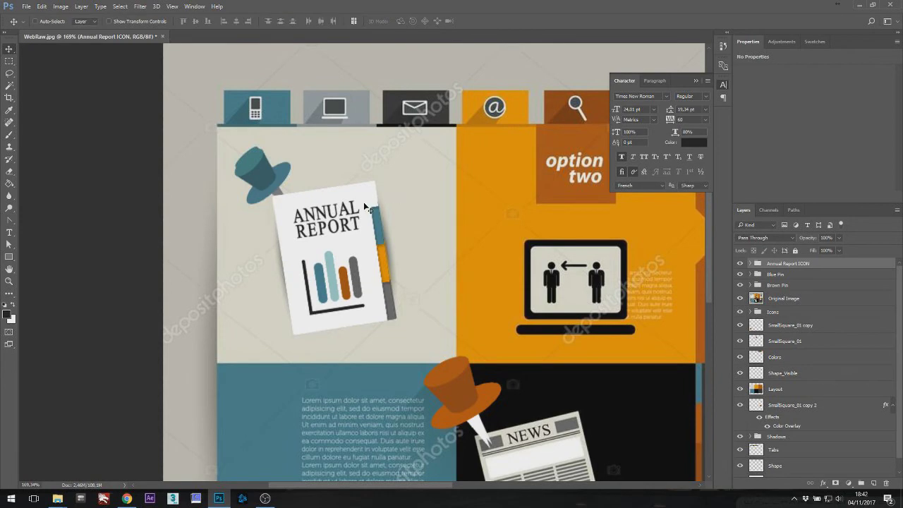
pyautogui.scroll(5, 345, 273)
pyautogui.moveTo(348, 274); pyautogui.dragTo(351, 274)
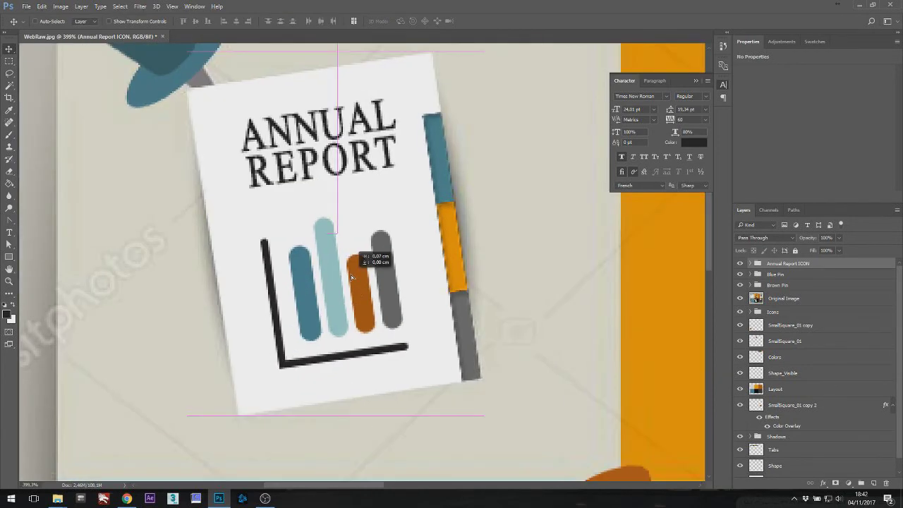
# Place the Annual Report ICON group below the Brown Pin group and preview the layout with Original Image hidden.
pyautogui.scroll(-3, 350, 275)
pyautogui.scroll(-2, 354, 276)
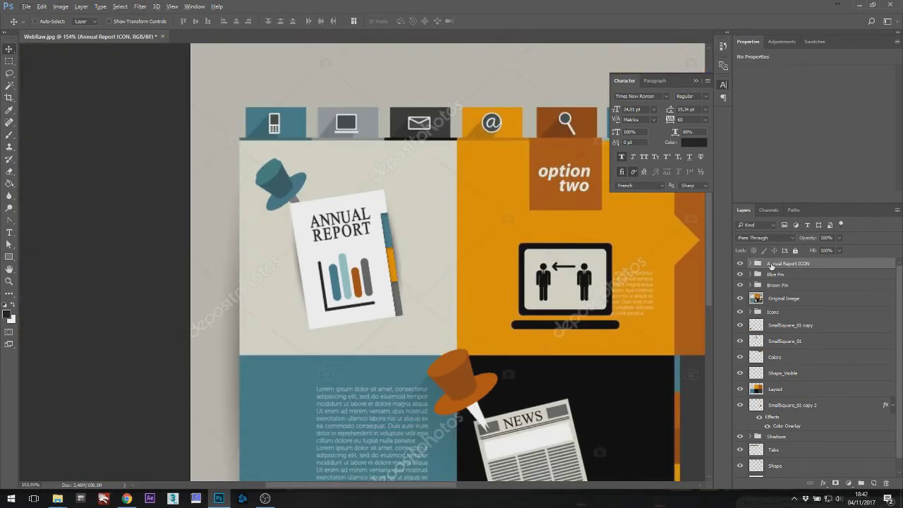
pyautogui.moveTo(776, 269); pyautogui.dragTo(781, 292)
pyautogui.scroll(-1, 578, 256)
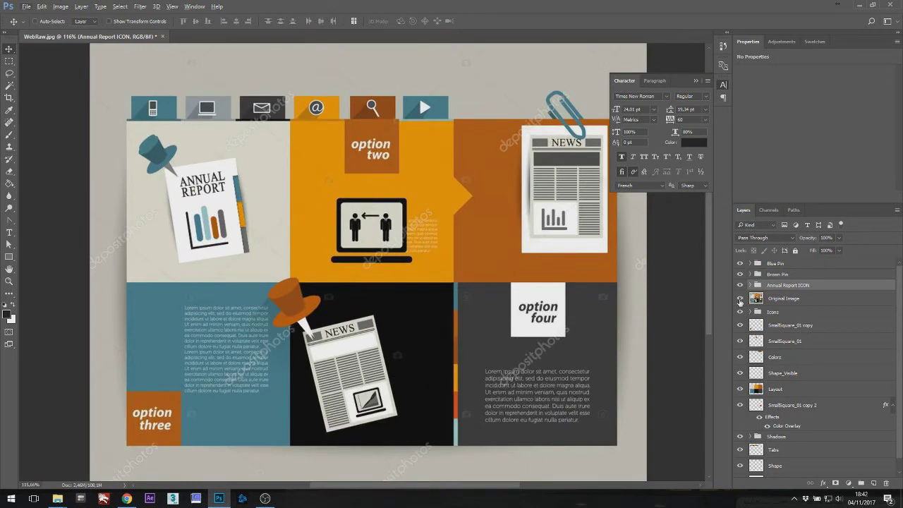
pyautogui.click(740, 299)
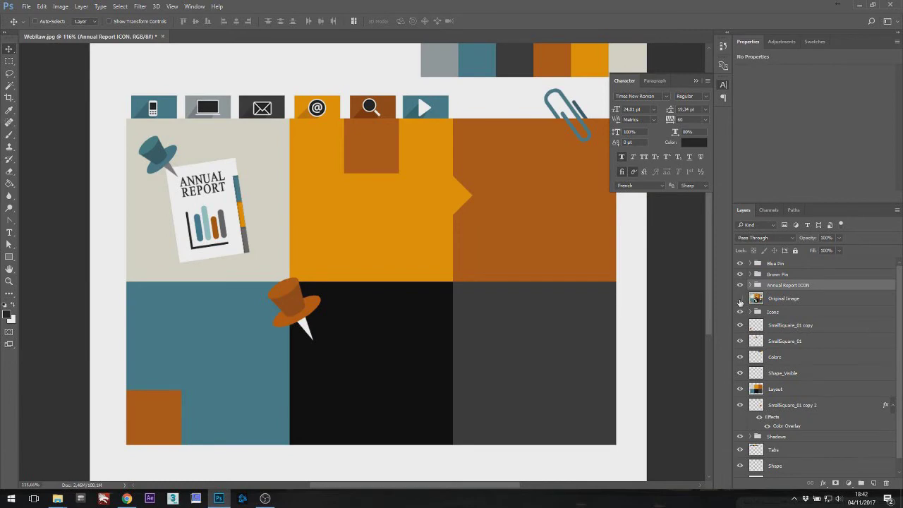
pyautogui.scroll(3, 211, 194)
pyautogui.scroll(-3, 215, 208)
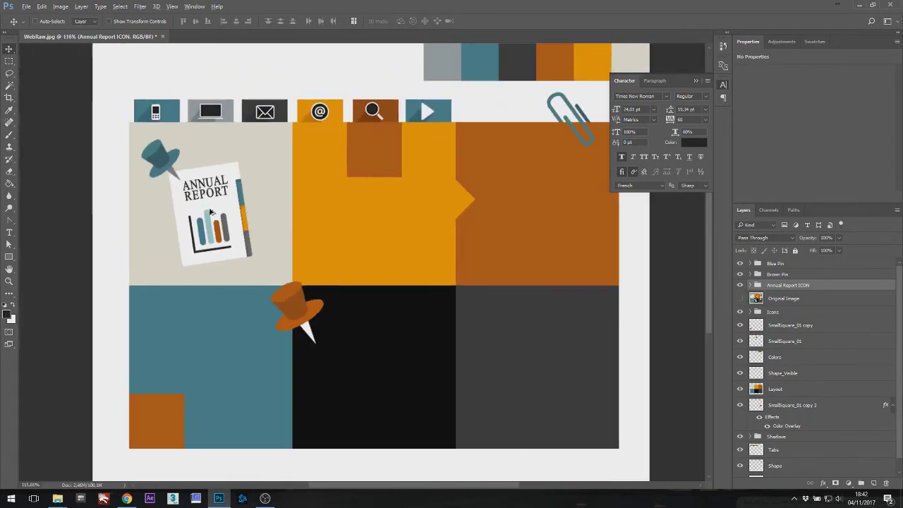
pyautogui.click(739, 299)
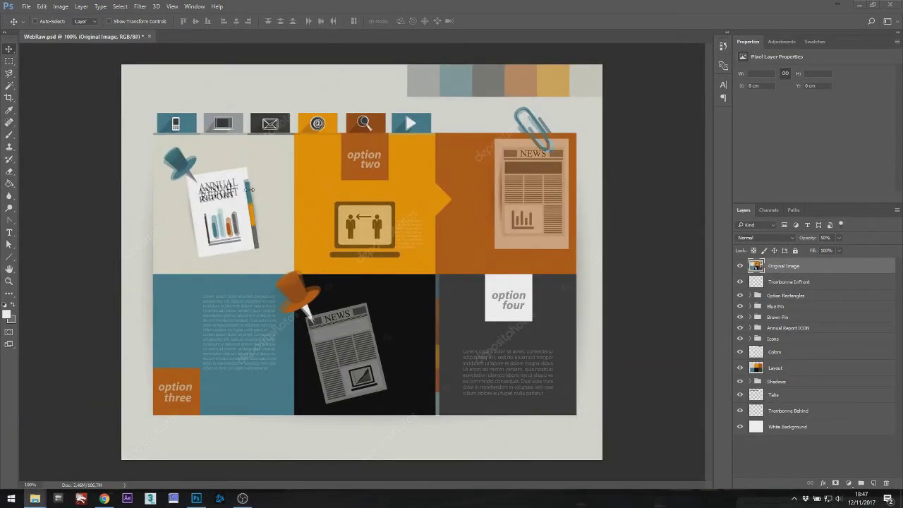
# Set the Original Image layer's opacity to 100% to use the newspaper in the black square as reference.
pyautogui.click(415, 244)
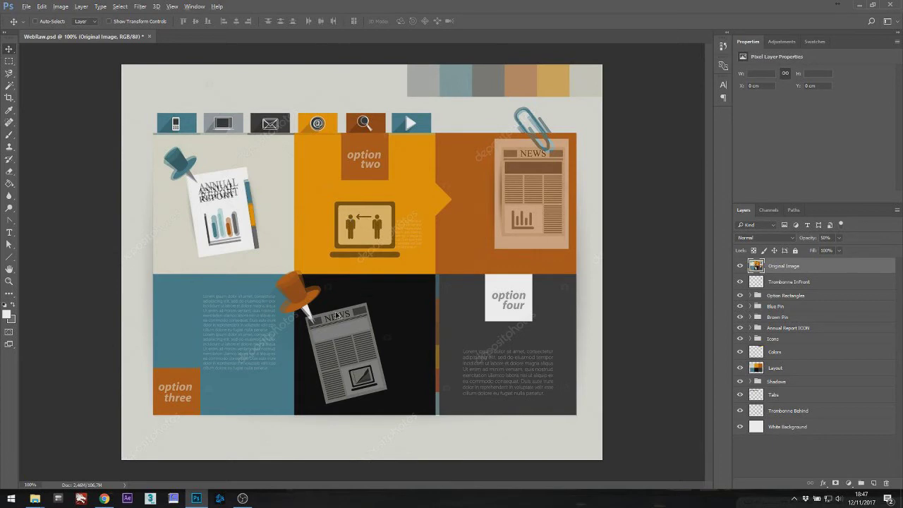
pyautogui.scroll(6, 337, 316)
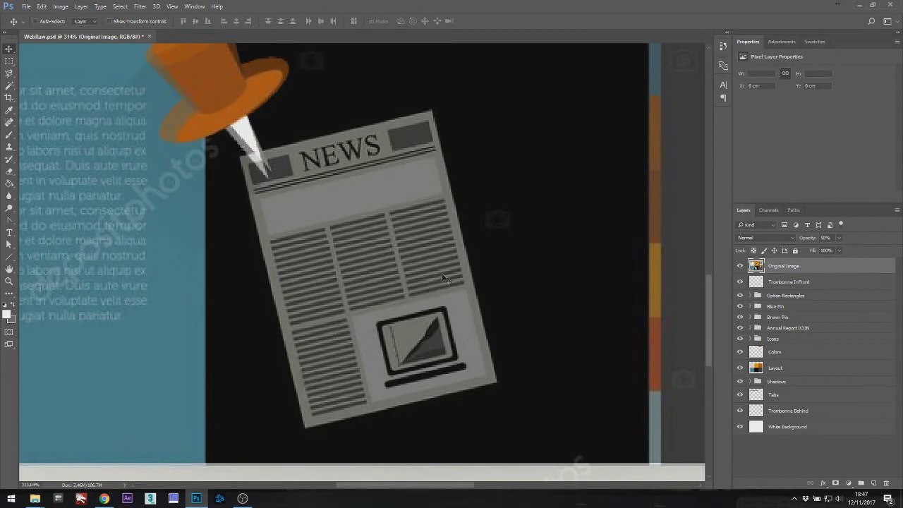
pyautogui.scroll(-3, 443, 278)
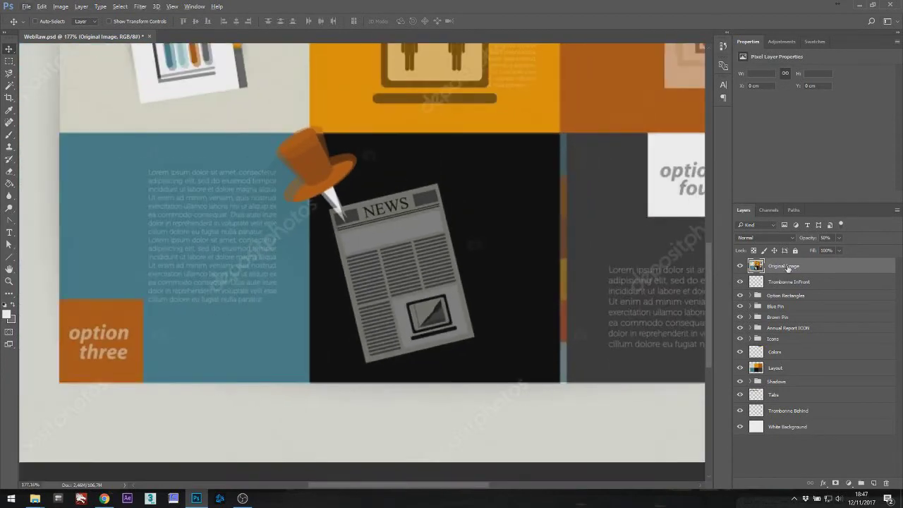
pyautogui.scroll(-2, 466, 237)
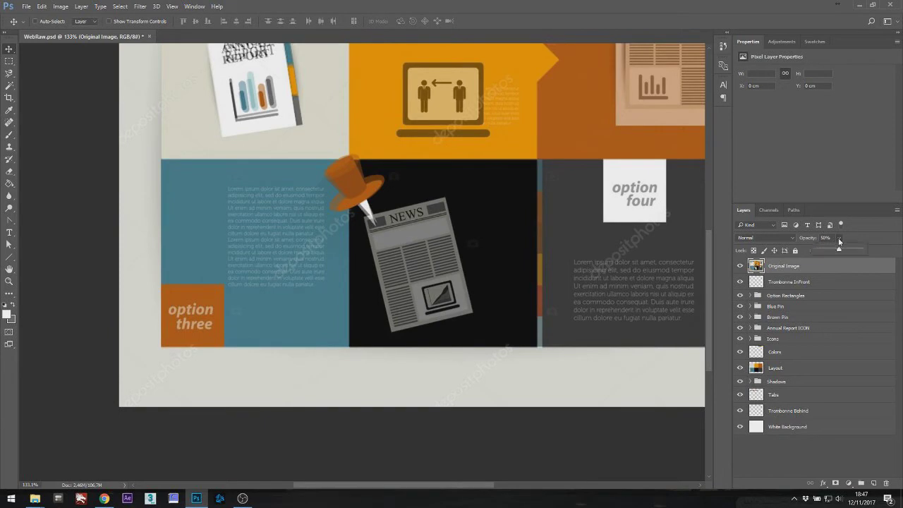
pyautogui.moveTo(842, 250); pyautogui.dragTo(862, 251)
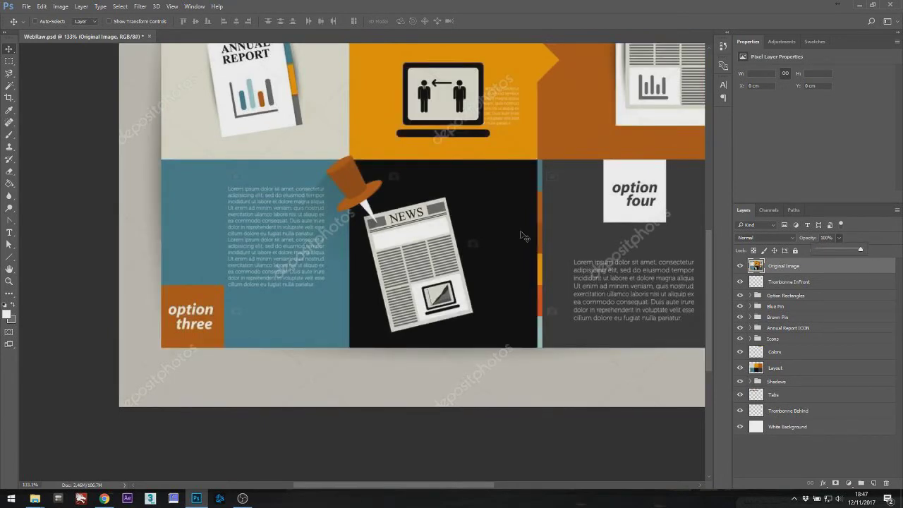
# Create a new layer above Original Image and name it "Newspaper_Sheet".
pyautogui.scroll(-2, 523, 236)
pyautogui.scroll(2, 361, 278)
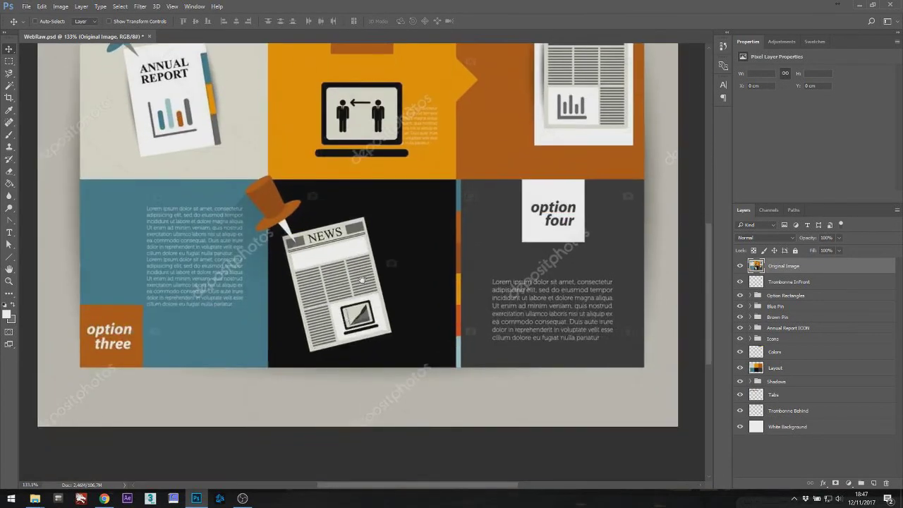
pyautogui.click(873, 484)
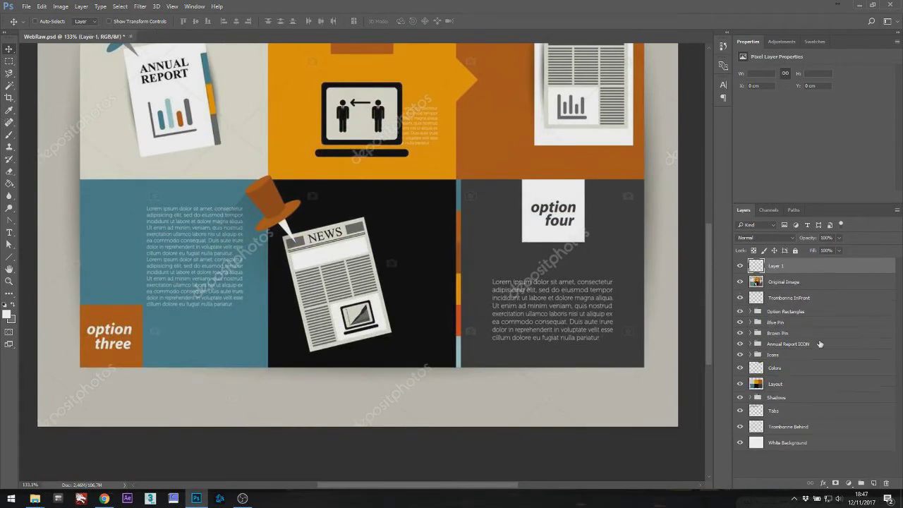
pyautogui.doubleClick(775, 269)
pyautogui.write('Newspaper_Ba')
pyautogui.press('BackSpace')
pyautogui.press('BackSpace')
pyautogui.press('BackSpace')
pyautogui.press('BackSpace')
pyautogui.press('BackSpace')
pyautogui.press('BackSpace')
pyautogui.press('BackSpace')
pyautogui.write('Sheet')
pyautogui.press('Return')
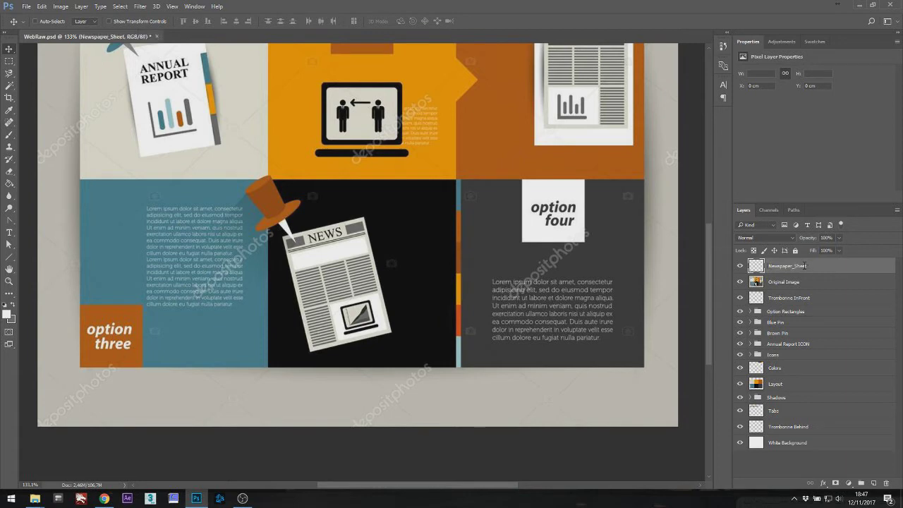
# Draw a rectangle of about 240 x 355 px in the newspaper's sampled beige on Newspaper_Sheet and place it beside the original newspaper.
pyautogui.click(9, 257)
pyautogui.click(34, 258)
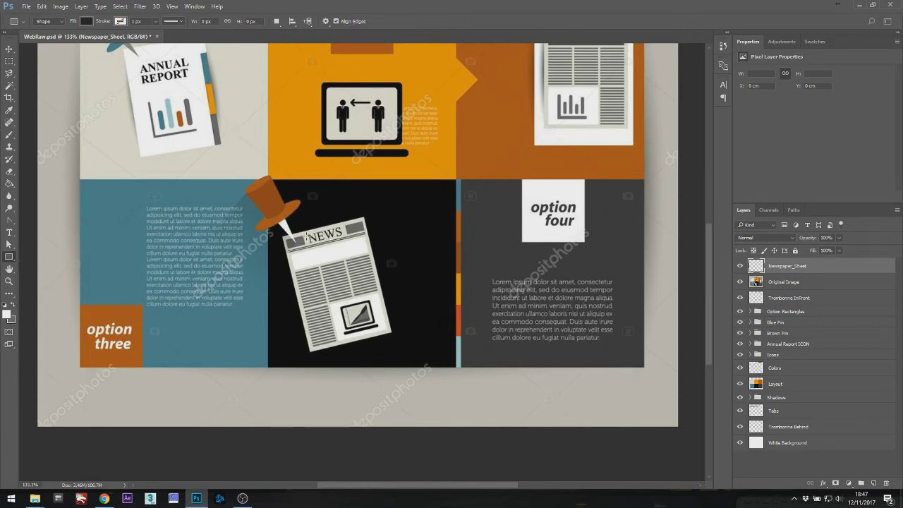
pyautogui.press('i')
pyautogui.click(310, 233)
pyautogui.press('u')
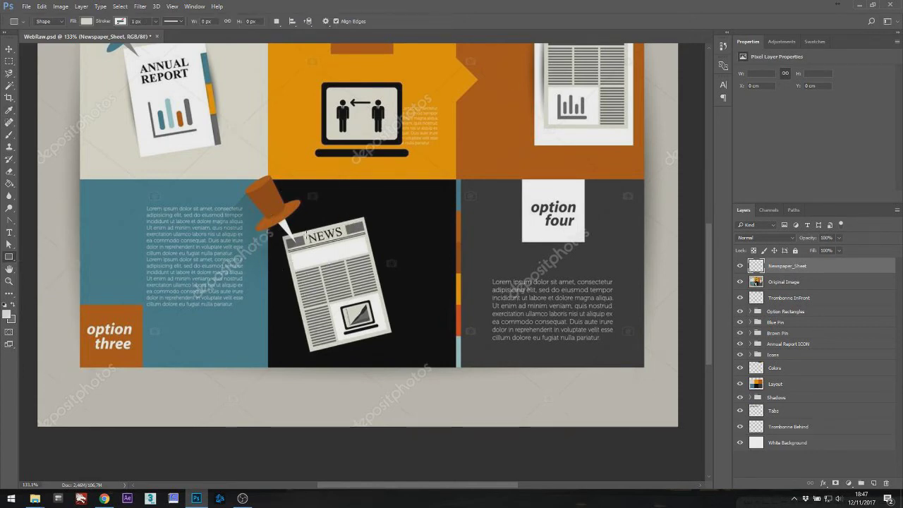
pyautogui.moveTo(372, 94); pyautogui.dragTo(524, 318)
pyautogui.press('v')
pyautogui.moveTo(453, 208); pyautogui.dragTo(492, 196)
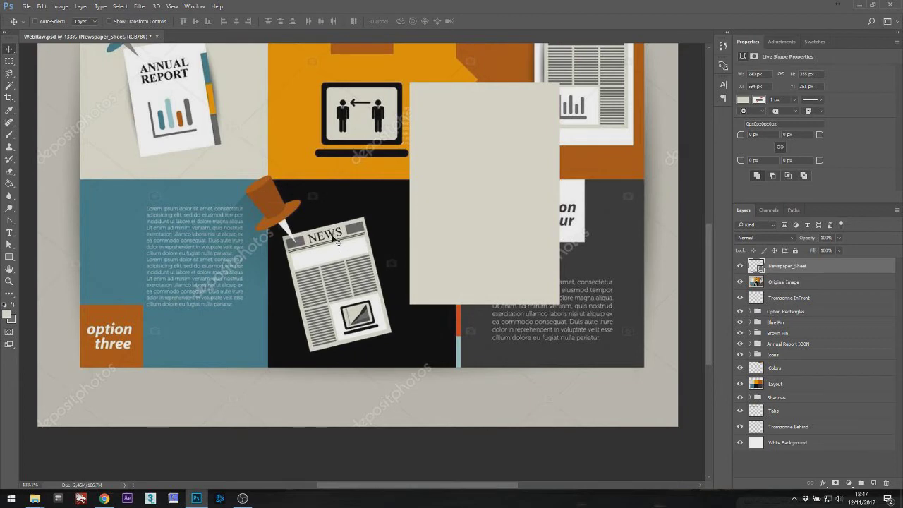
pyautogui.moveTo(501, 182); pyautogui.dragTo(497, 219)
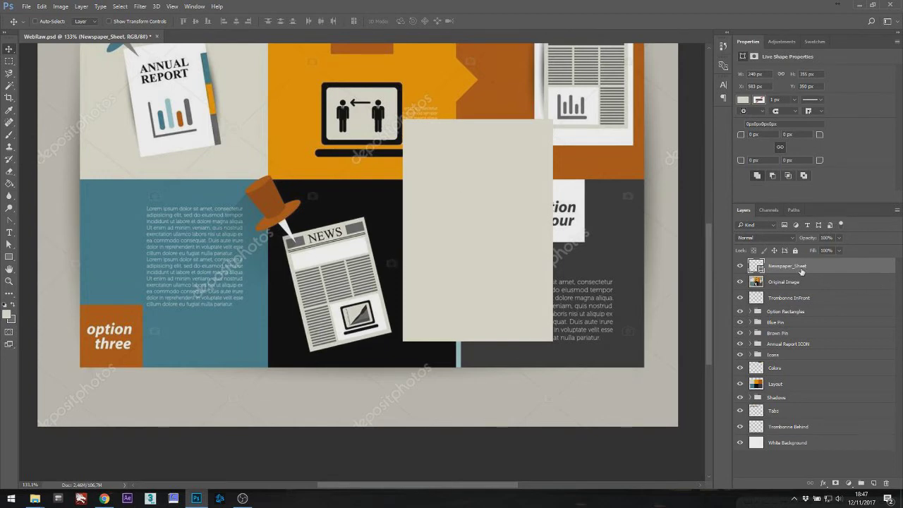
# Create a new layer above Newspaper_Sheet and name it "Grey Rectangle Left".
pyautogui.click(873, 485)
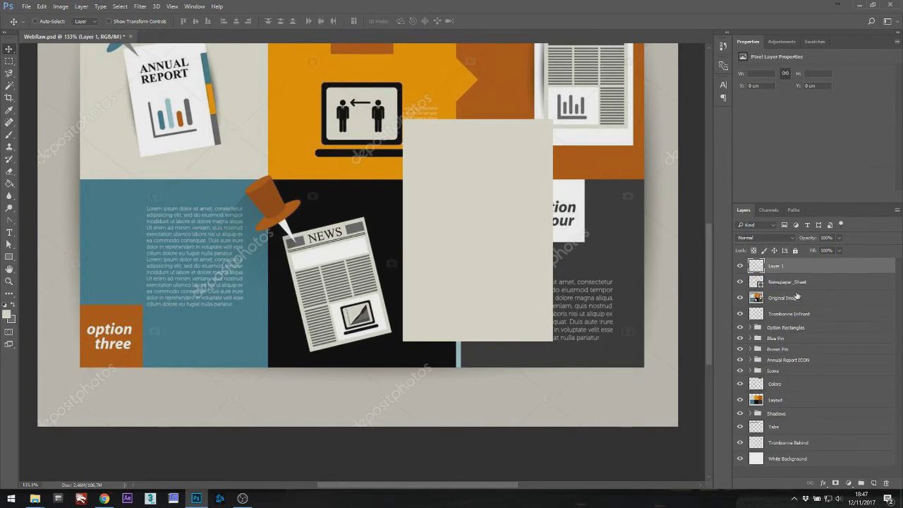
pyautogui.doubleClick(777, 266)
pyautogui.write('C')
pyautogui.write('rey Rectangle Left')
pyautogui.press('Return')
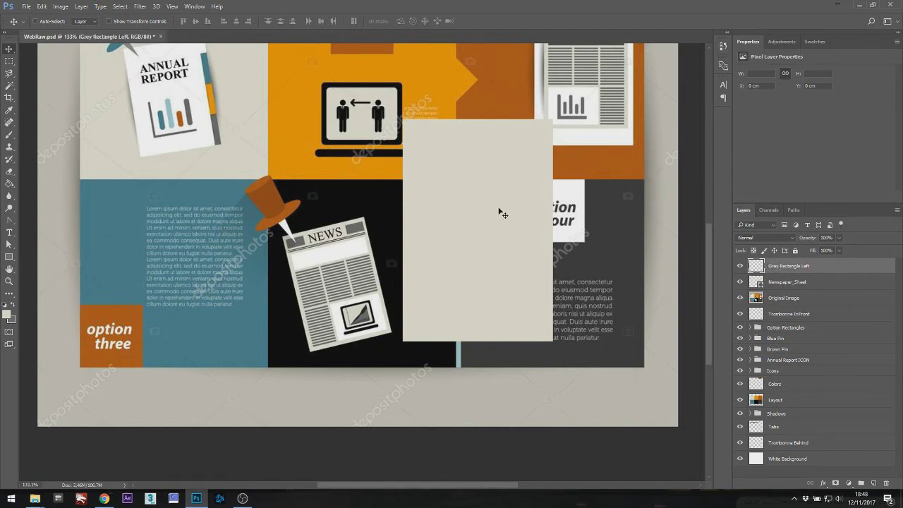
# Draw a rectangle of about 59 x 37 px in the sampled header grey at the new sheet's upper-left corner.
pyautogui.click(9, 257)
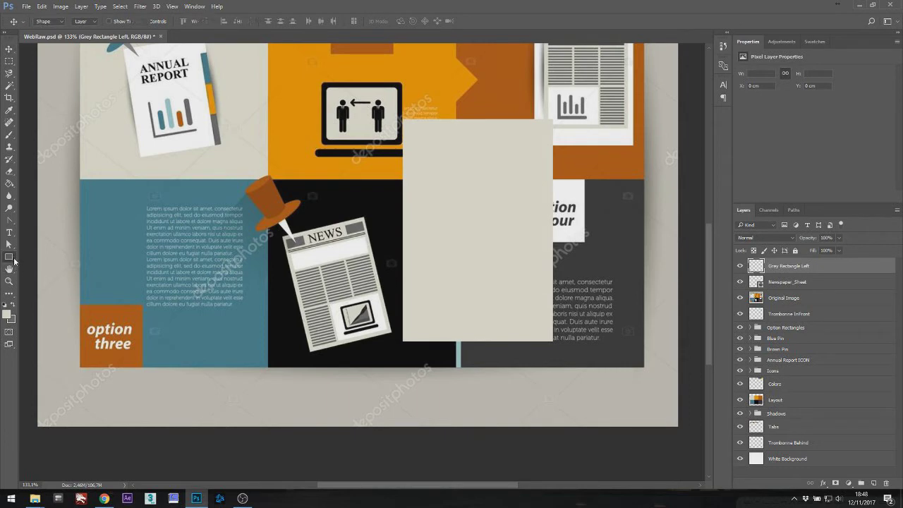
pyautogui.press('i')
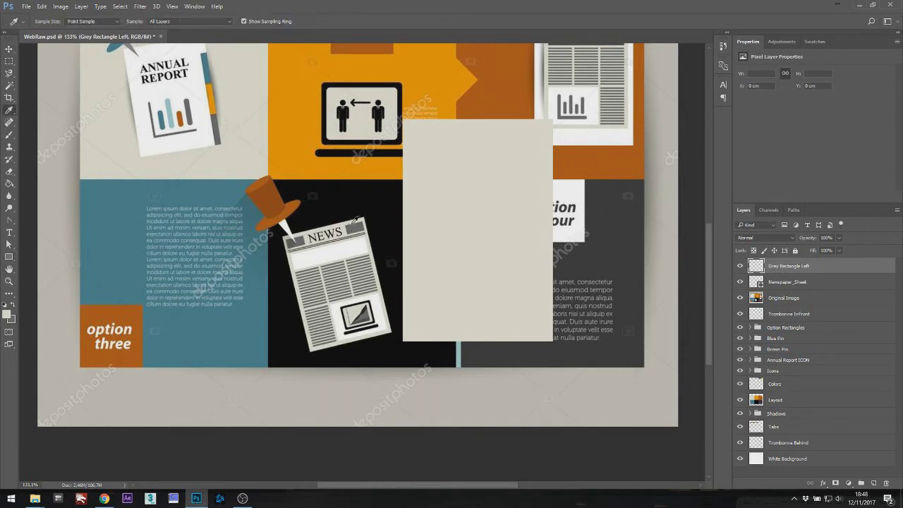
pyautogui.click(357, 223)
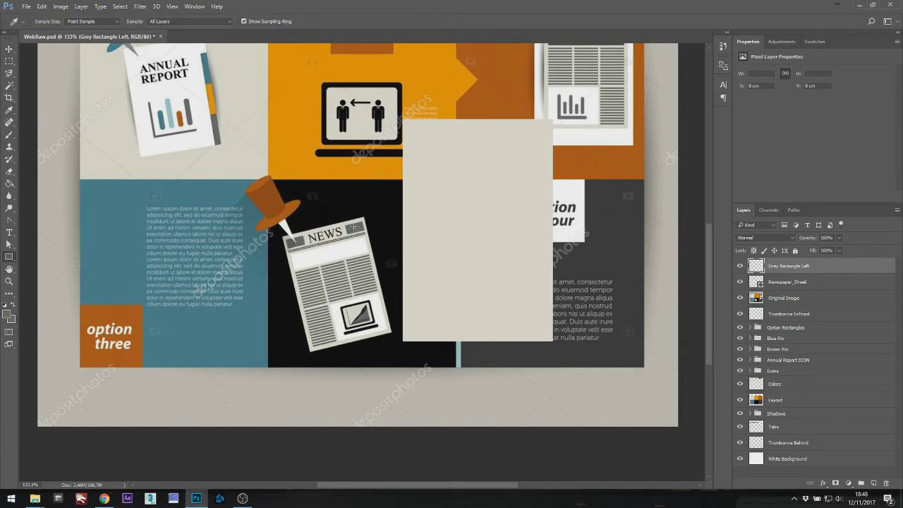
pyautogui.press('u')
pyautogui.scroll(3, 414, 127)
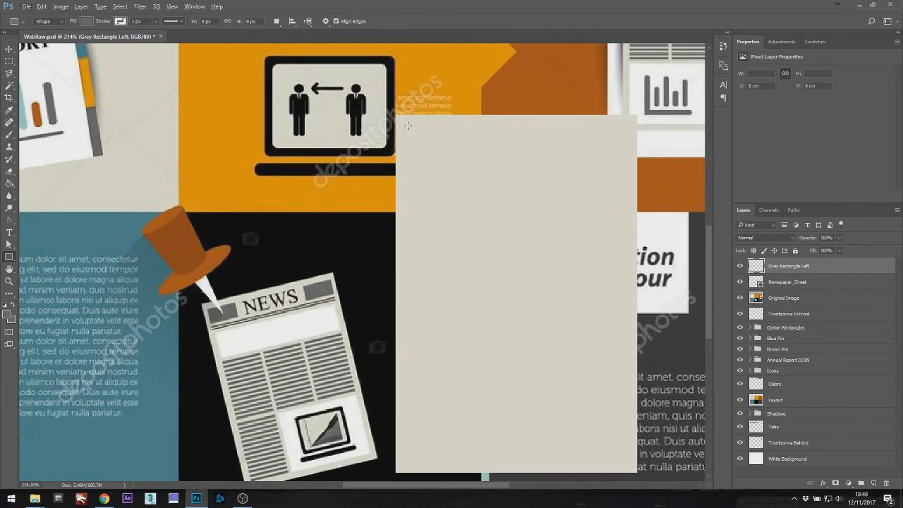
pyautogui.moveTo(408, 125); pyautogui.dragTo(467, 163)
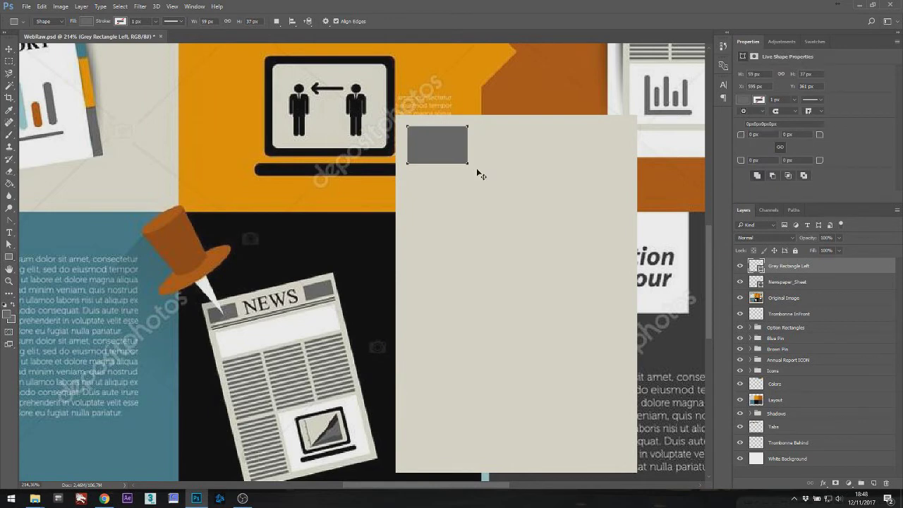
# Duplicate the grey rectangle to the sheet's upper-right corner and rename the copy's layer "Grey Rectangle Right".
pyautogui.press('v')
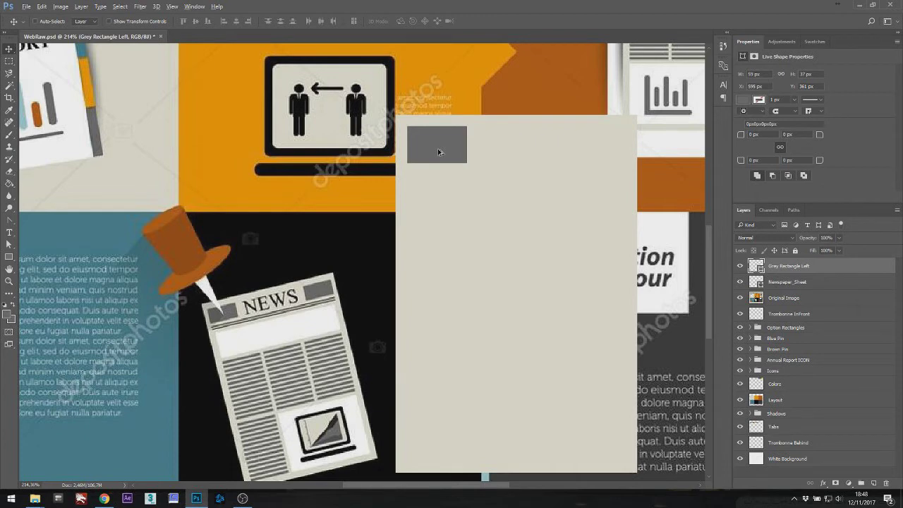
pyautogui.moveTo(439, 152); pyautogui.dragTo(592, 157)
pyautogui.doubleClick(797, 266)
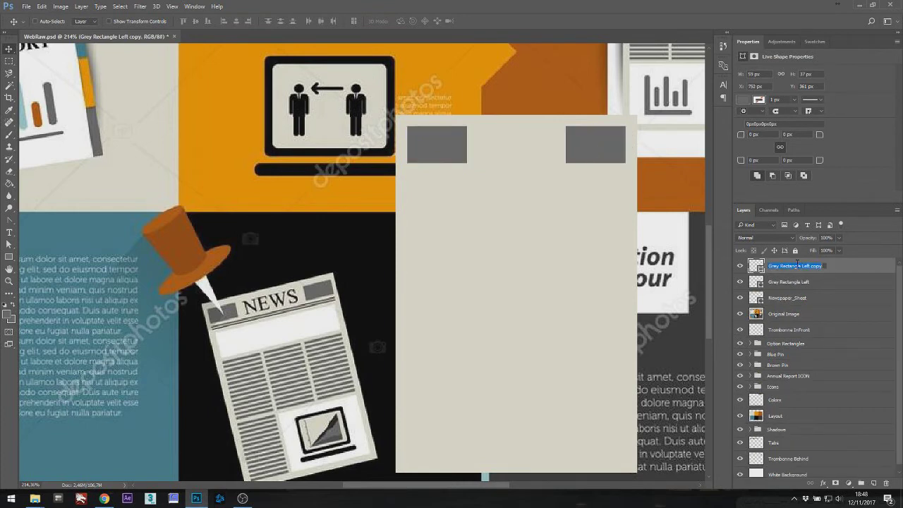
pyautogui.moveTo(802, 266); pyautogui.dragTo(823, 266)
pyautogui.write('Right')
pyautogui.press('Return')
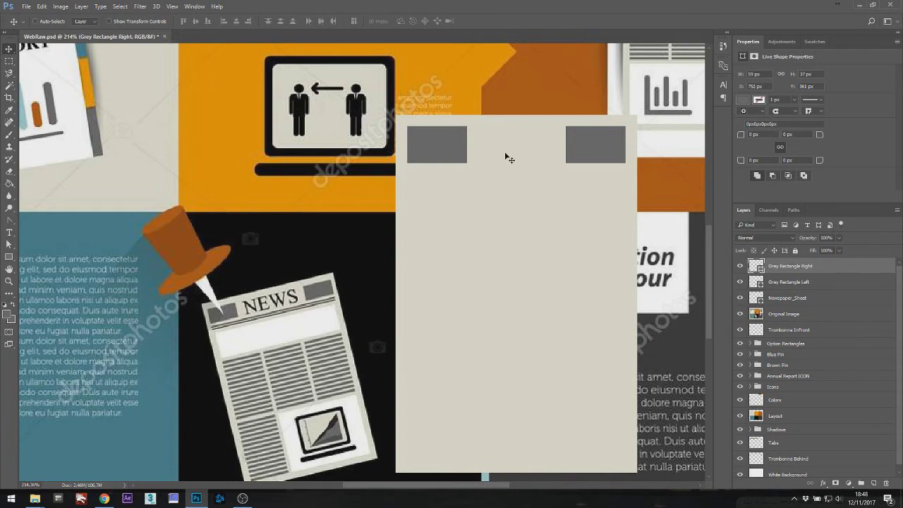
# Add the text "NEWS" between the two grey header rectangles and set its font to Times New Roman Regular.
pyautogui.press('t')
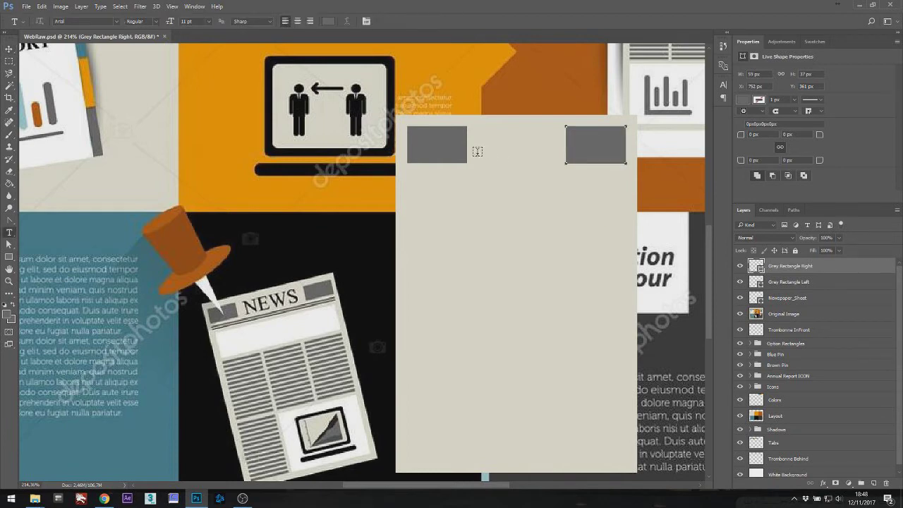
pyautogui.click(477, 152)
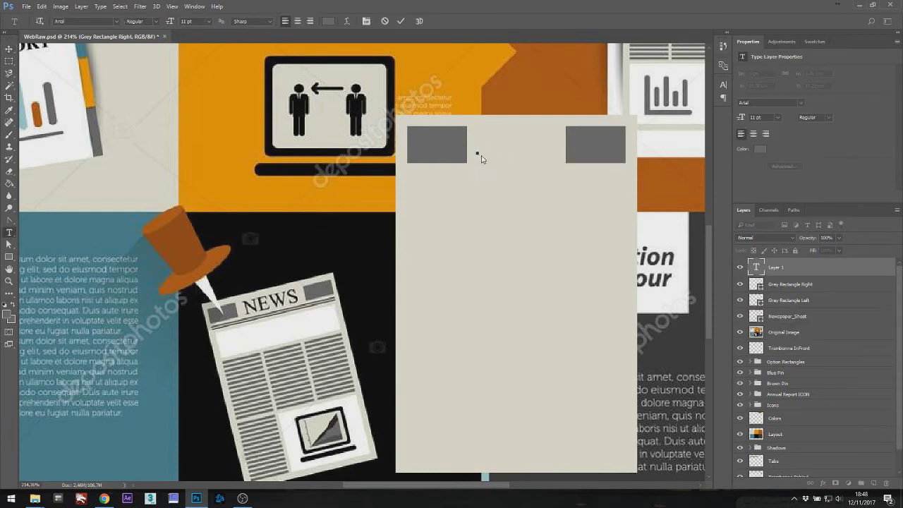
pyautogui.write('NEWS')
pyautogui.press('ctrl')
pyautogui.hotkey('ctrl', 'a')
pyautogui.write('time')
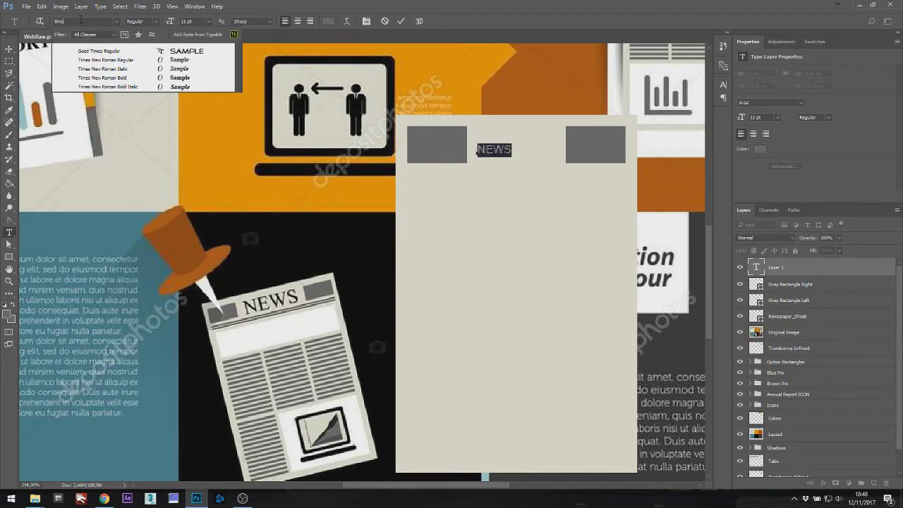
pyautogui.click(138, 62)
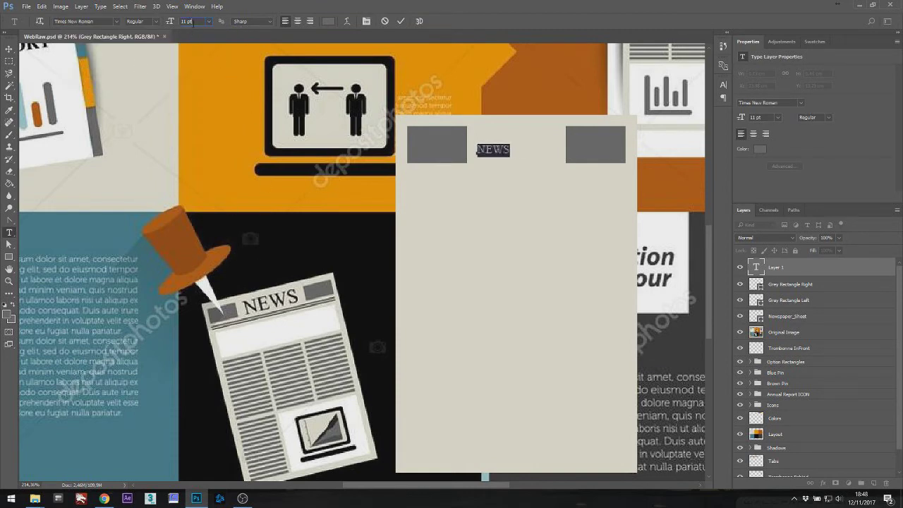
# Enlarge the NEWS text to 33 pt and move it into the gap between the two grey rectangles.
pyautogui.press('Up')
pyautogui.press('Up')
pyautogui.press('Up')
pyautogui.press('Up')
pyautogui.press('Up')
pyautogui.press('Up')
pyautogui.press('Up')
pyautogui.press('Up')
pyautogui.press('Up')
pyautogui.press('Up')
pyautogui.press('Up')
pyautogui.press('Up')
pyautogui.press('Up')
pyautogui.press('Up')
pyautogui.press('Up')
pyautogui.press('Up')
pyautogui.press('Up')
pyautogui.press('Up')
pyautogui.press('Up')
pyautogui.press('Up')
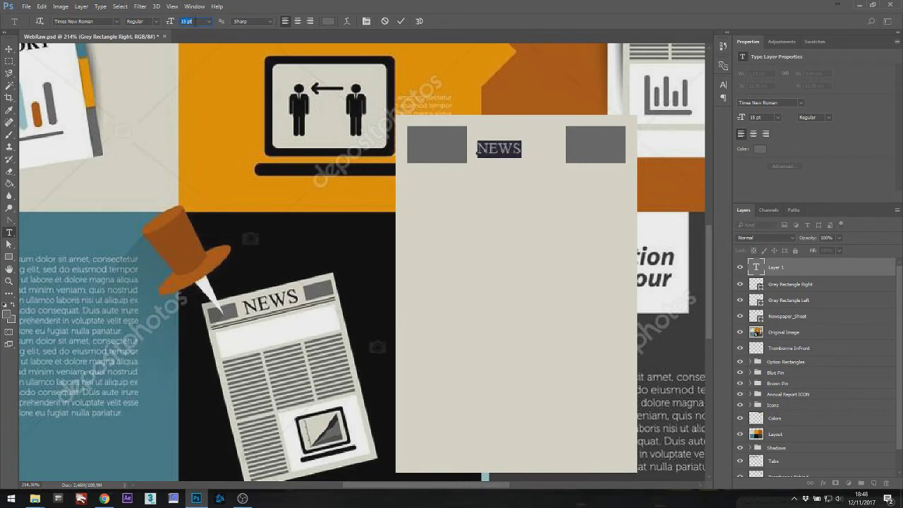
pyautogui.press('Up')
pyautogui.press('Up')
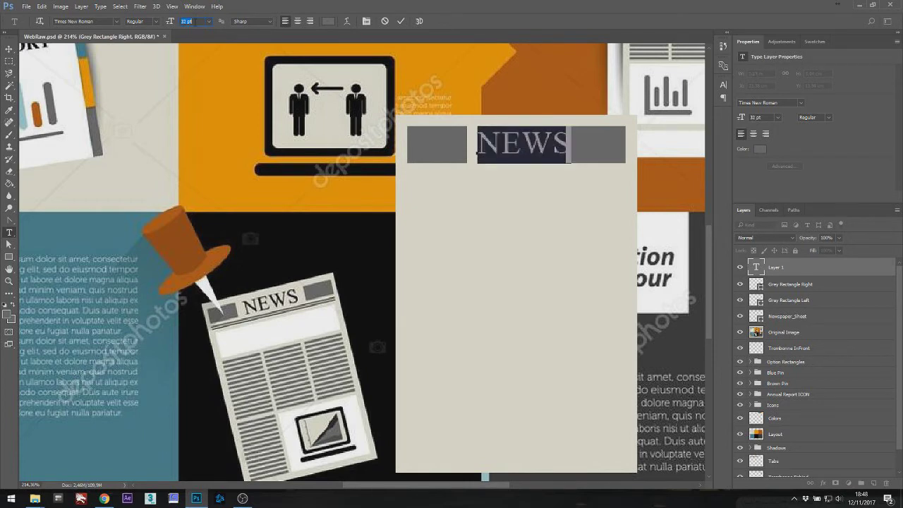
pyautogui.click(367, 20)
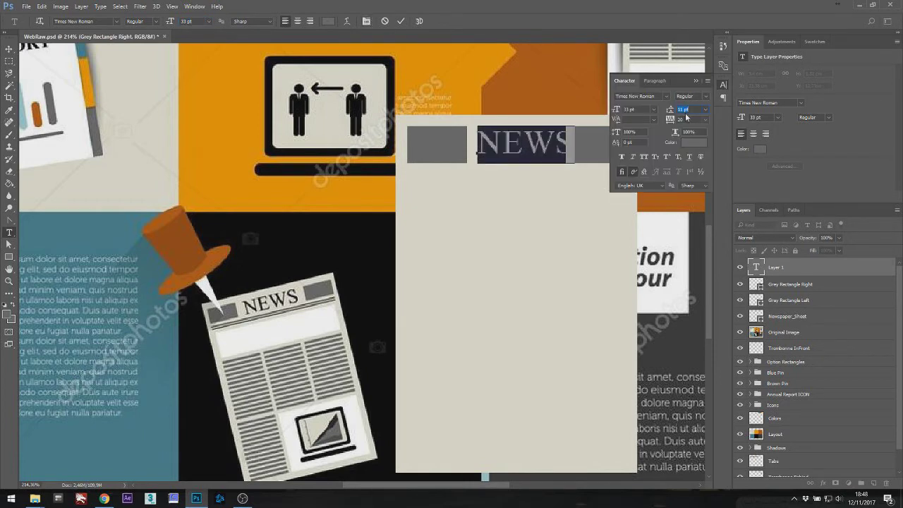
pyautogui.click(366, 24)
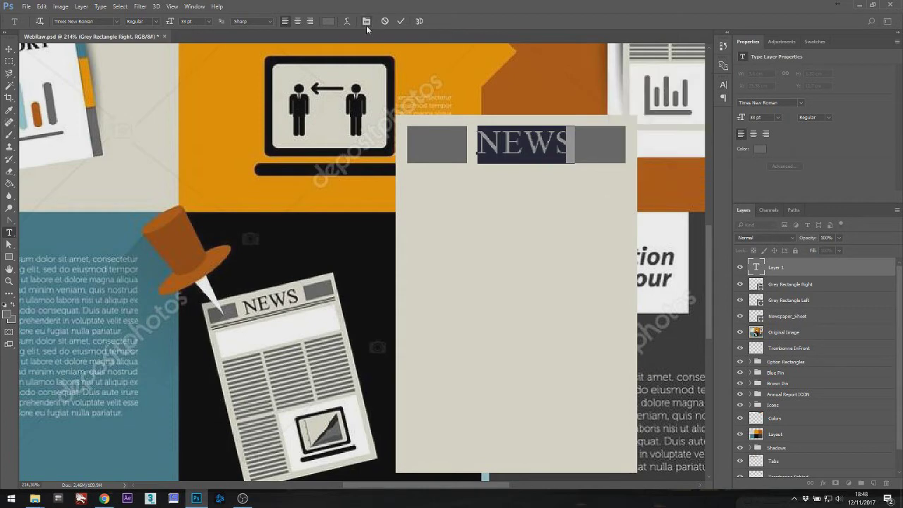
pyautogui.click(9, 48)
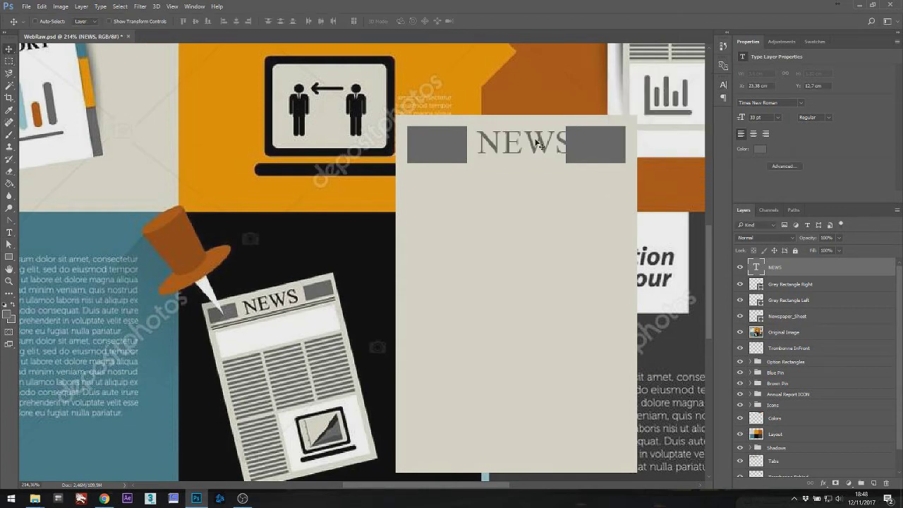
pyautogui.moveTo(538, 145); pyautogui.dragTo(530, 145)
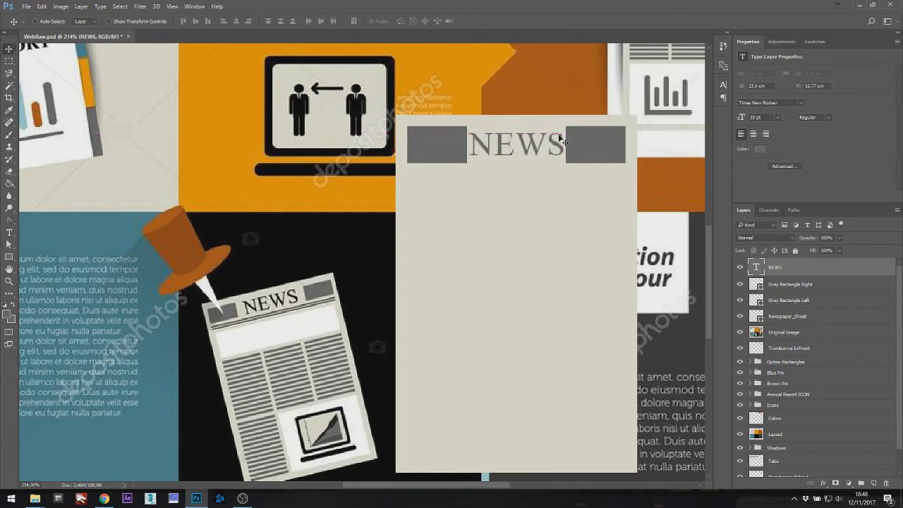
# Set the NEWS text's size to 28 pt and centre it between the two grey rectangles.
pyautogui.doubleClick(522, 145)
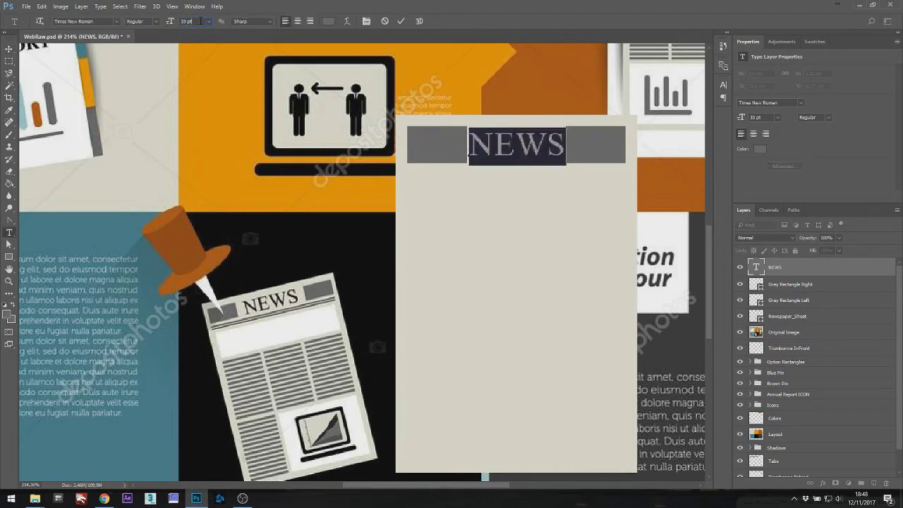
pyautogui.click(200, 21)
pyautogui.press('Down')
pyautogui.press('Down')
pyautogui.press('Down')
pyautogui.press('Down')
pyautogui.press('Down')
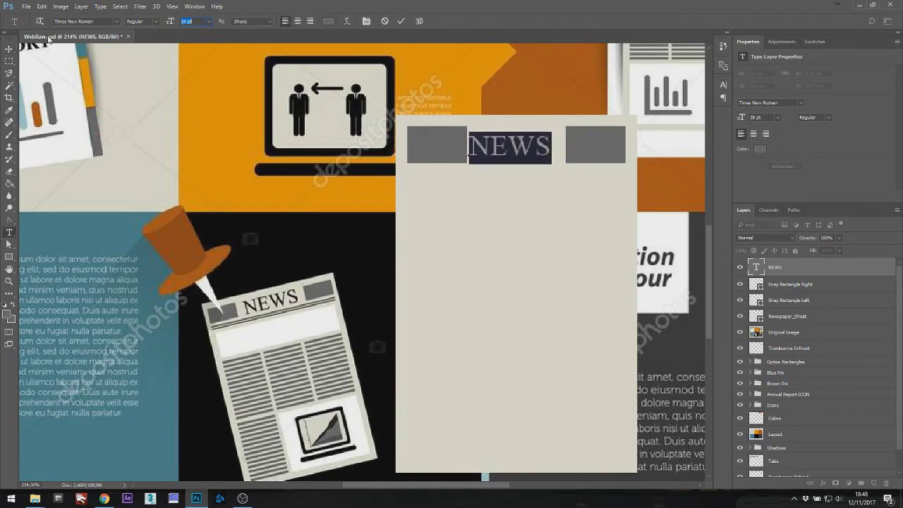
pyautogui.hotkey('ctrl', 'Return')
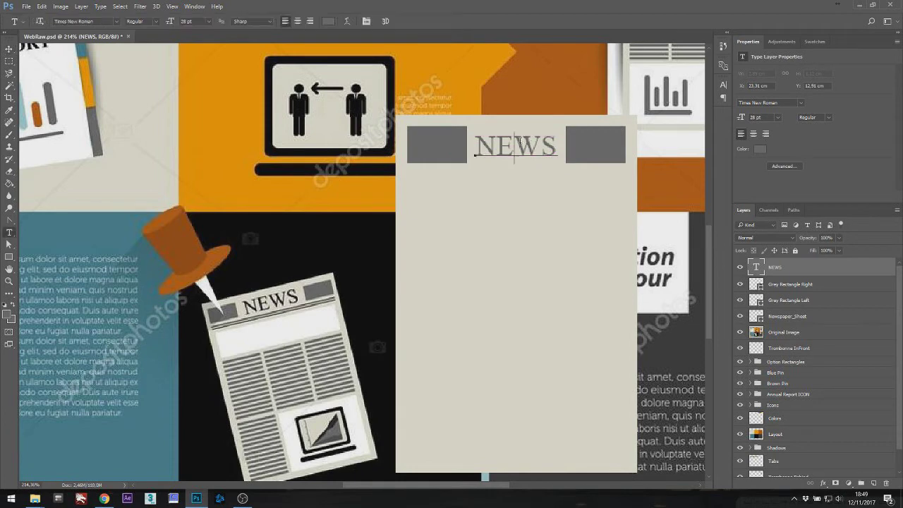
# Change the NEWS text's colour to black (000000).
pyautogui.doubleClick(520, 145)
pyautogui.click(328, 21)
pyautogui.click(728, 238)
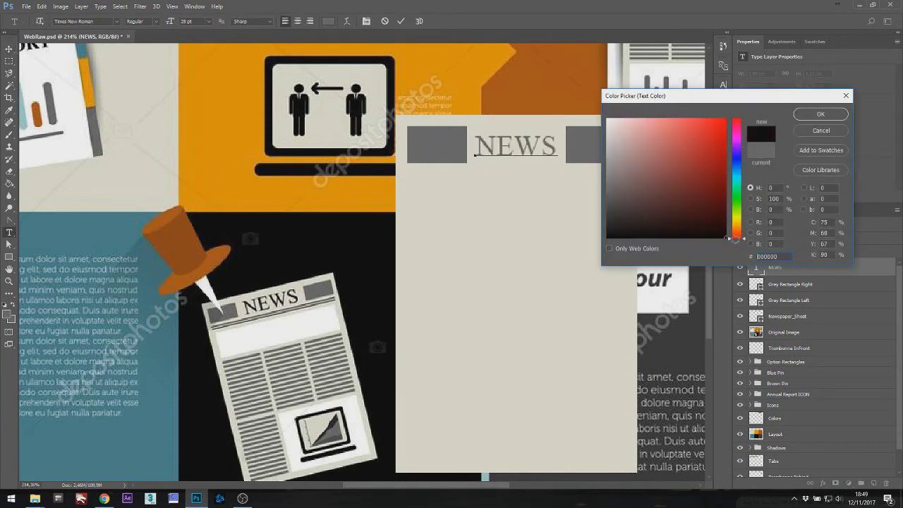
pyautogui.click(806, 117)
# Nudge Grey Rectangle Left to Y 361 px so it is level with Grey Rectangle Right.
pyautogui.click(832, 299)
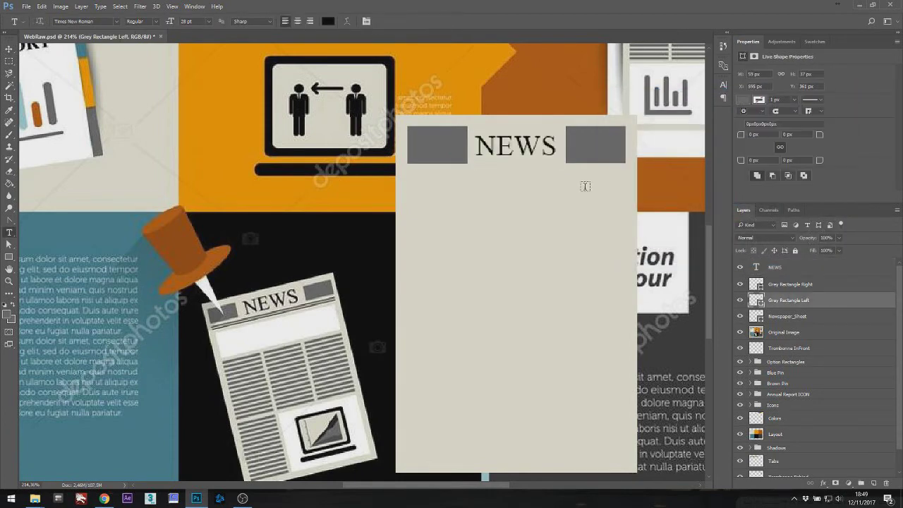
pyautogui.press('v')
pyautogui.moveTo(513, 149); pyautogui.dragTo(515, 151)
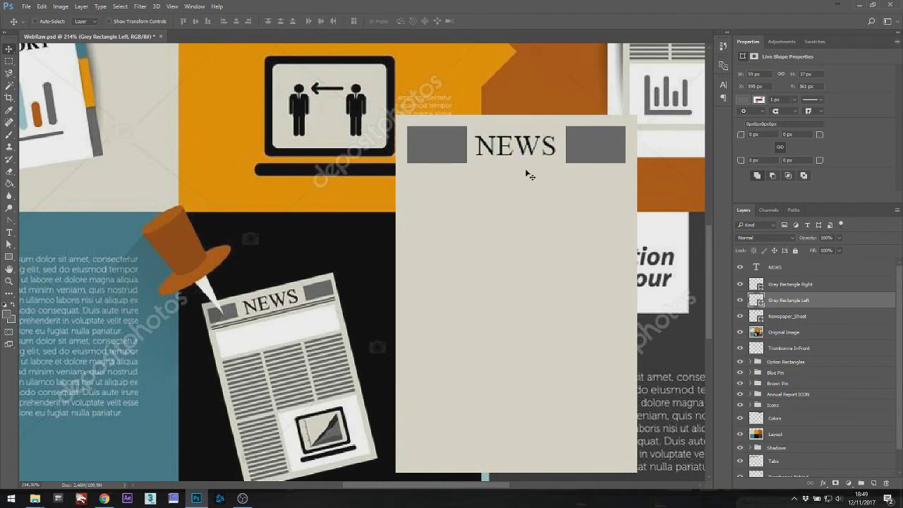
pyautogui.scroll(-1, 539, 170)
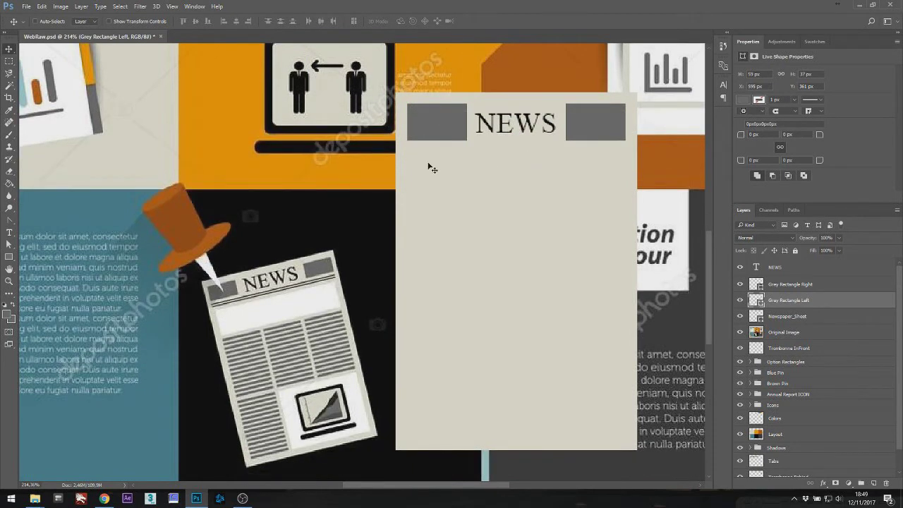
pyautogui.click(812, 290)
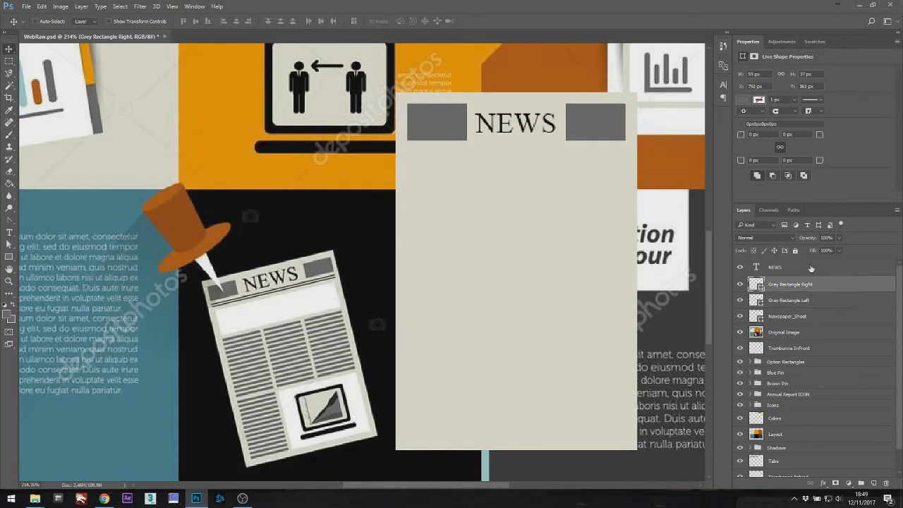
# Create a new layer above the NEWS text layer and name it "Top Black Lines".
pyautogui.click(811, 269)
pyautogui.click(874, 483)
pyautogui.doubleClick(776, 266)
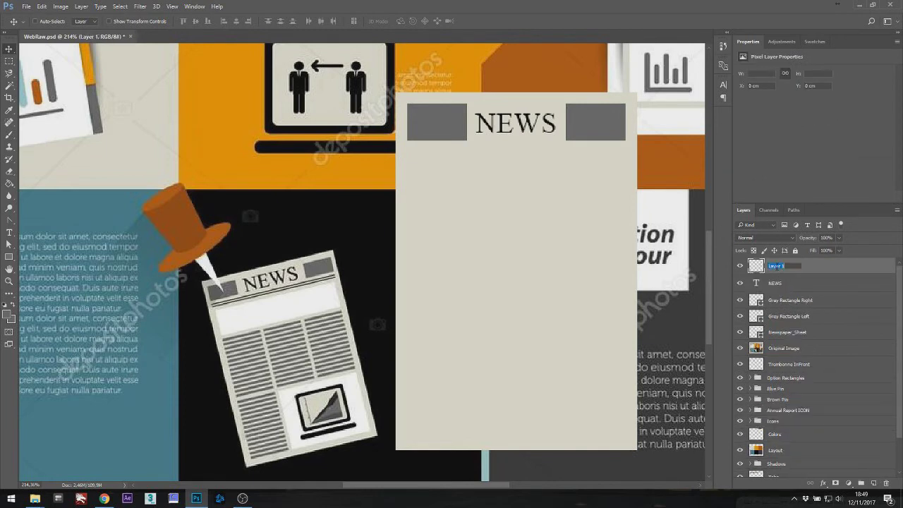
pyautogui.write('Te')
pyautogui.write('p Black Lines')
pyautogui.press('Return')
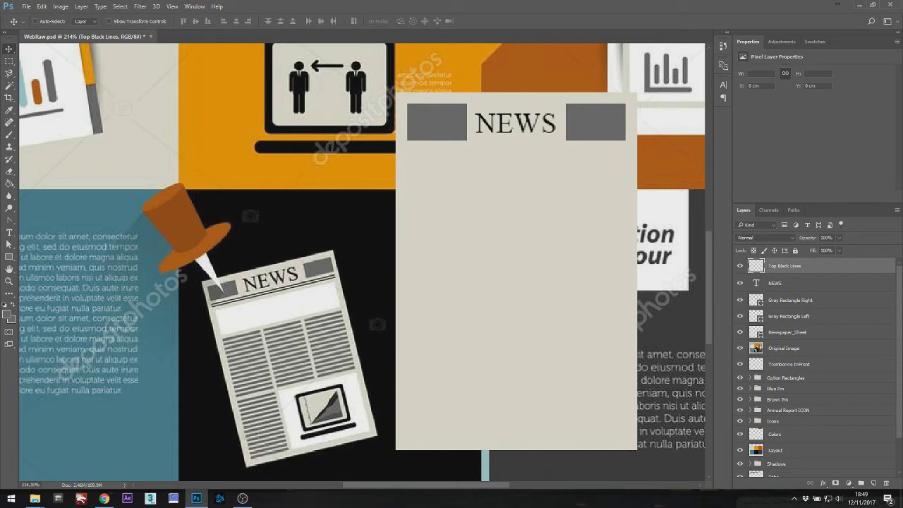
# Draw a horizontal black line about 216 px long and 5 px thick beneath the newspaper header with the Line tool.
pyautogui.click(8, 256)
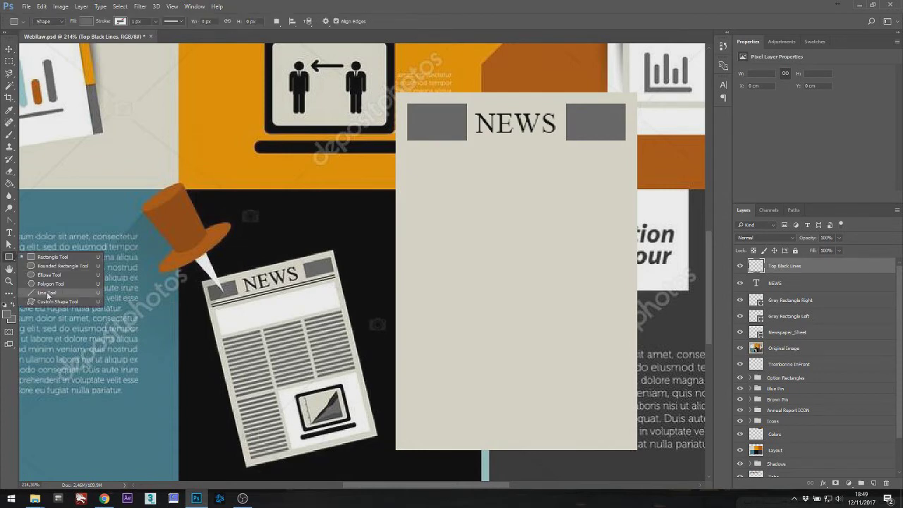
pyautogui.click(47, 293)
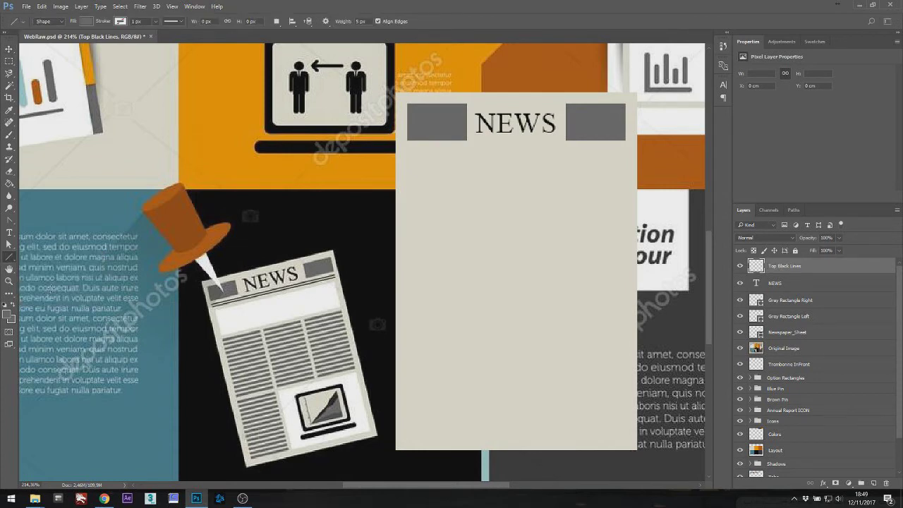
pyautogui.click(86, 22)
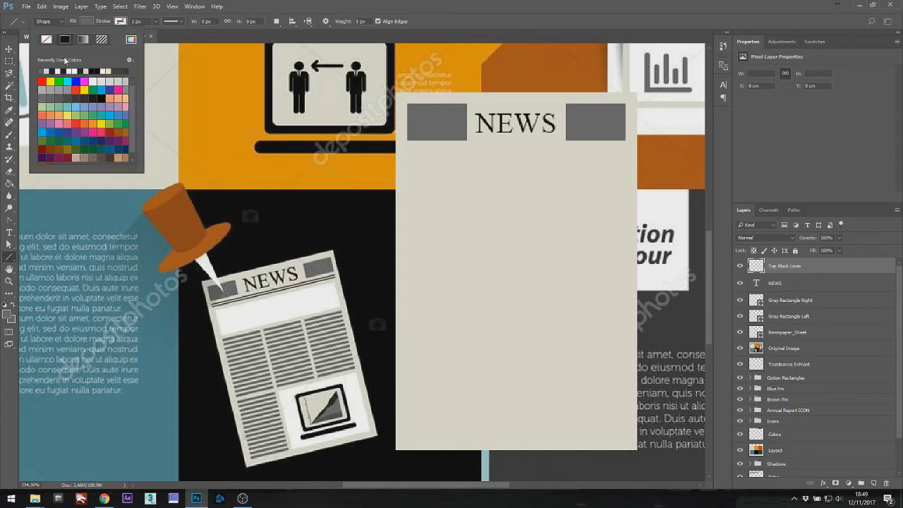
pyautogui.click(98, 70)
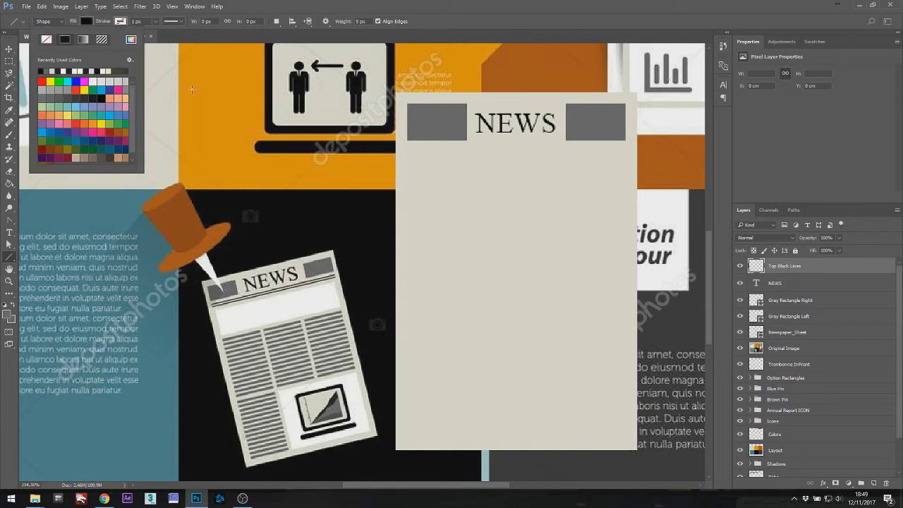
pyautogui.click(408, 149)
pyautogui.moveTo(408, 148); pyautogui.dragTo(627, 148)
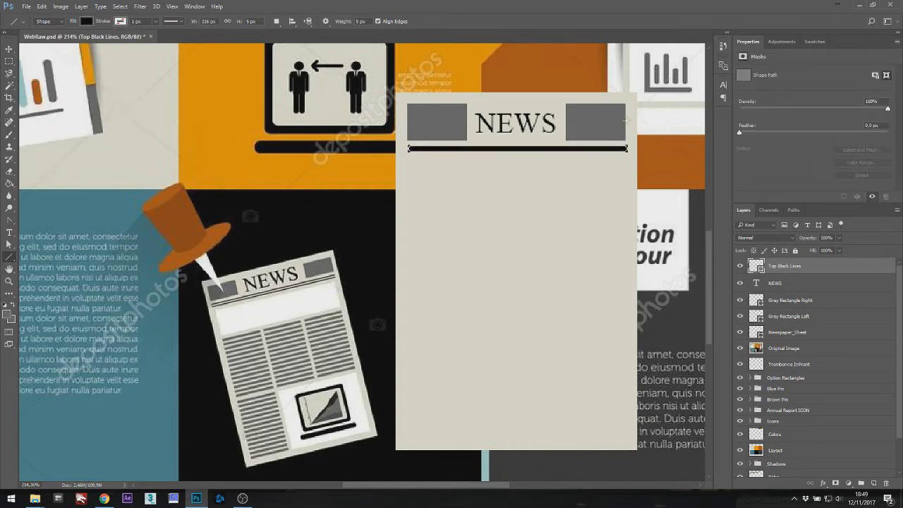
# Transform the black header line to reduce its thickness to 2 px, keeping its upper edge in place.
pyautogui.scroll(5, 585, 125)
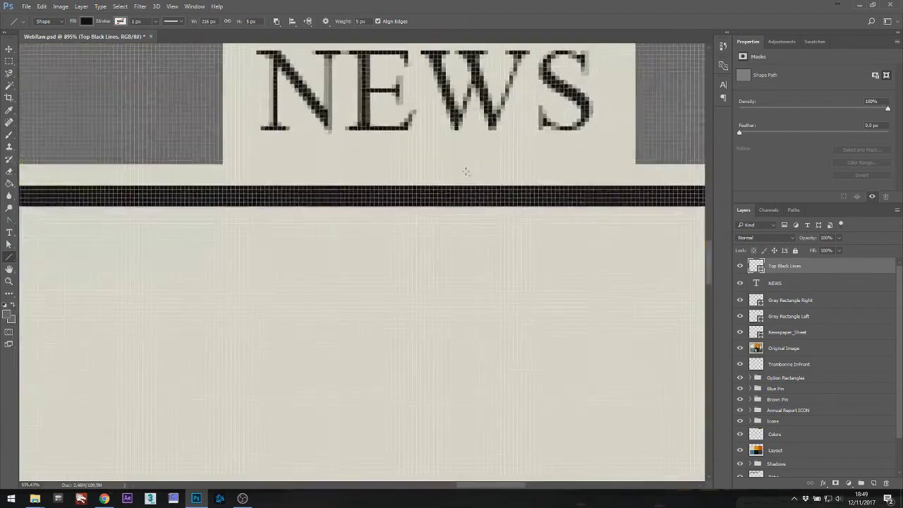
pyautogui.scroll(2, 465, 171)
pyautogui.hotkey('ctrl', 't')
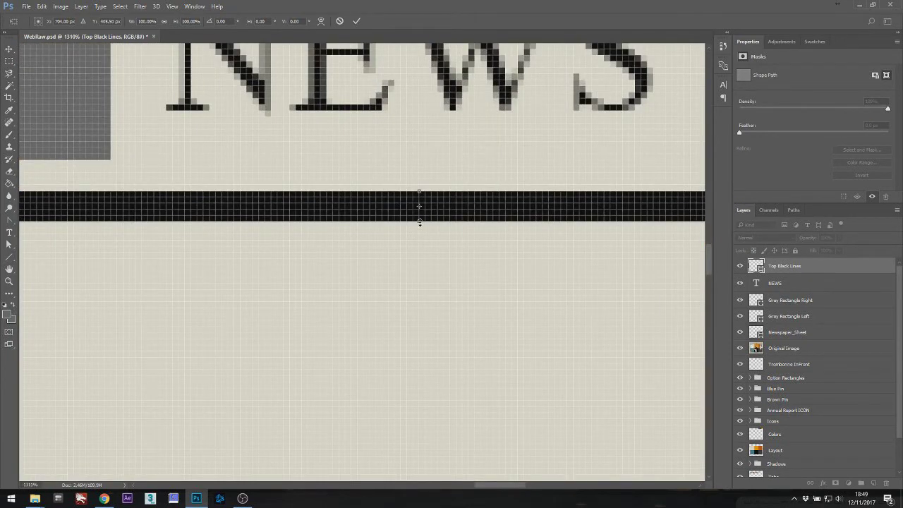
pyautogui.moveTo(419, 222); pyautogui.dragTo(420, 203)
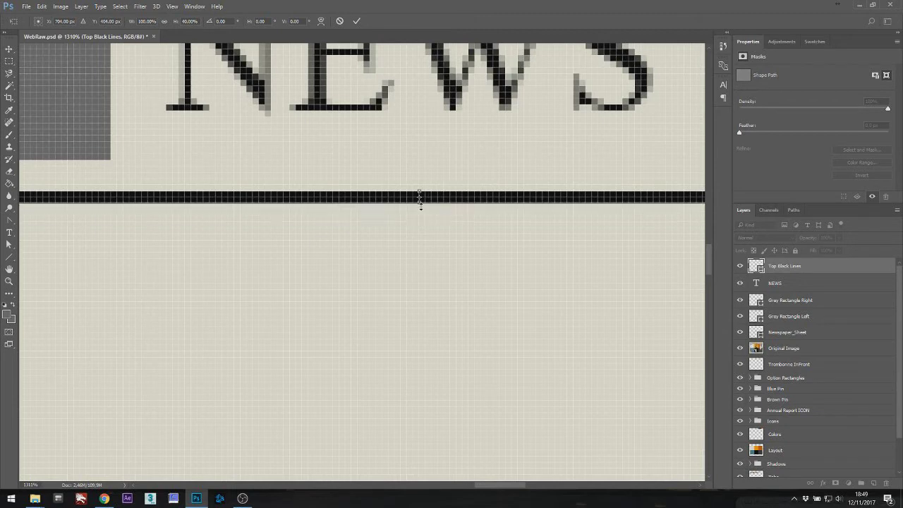
pyautogui.press('Return')
pyautogui.click(430, 184)
pyautogui.scroll(-7, 425, 219)
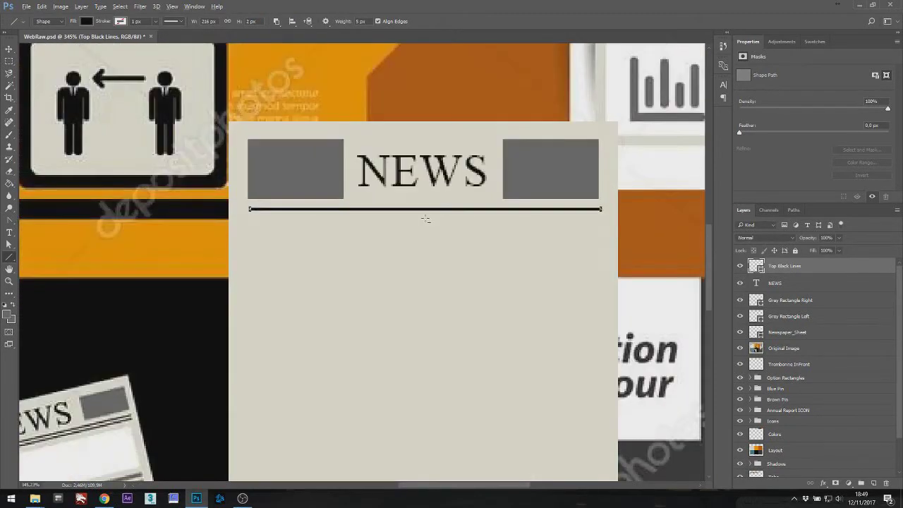
# Move the black header line horizontally so its ends line up with the outer edges of the two grey rectangles.
pyautogui.click(791, 300)
pyautogui.click(785, 266)
pyautogui.press('v')
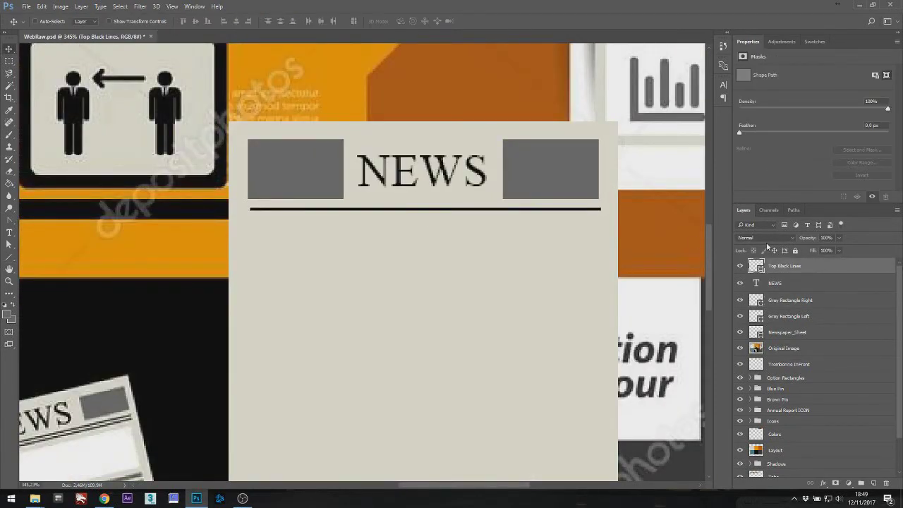
pyautogui.scroll(10, 654, 225)
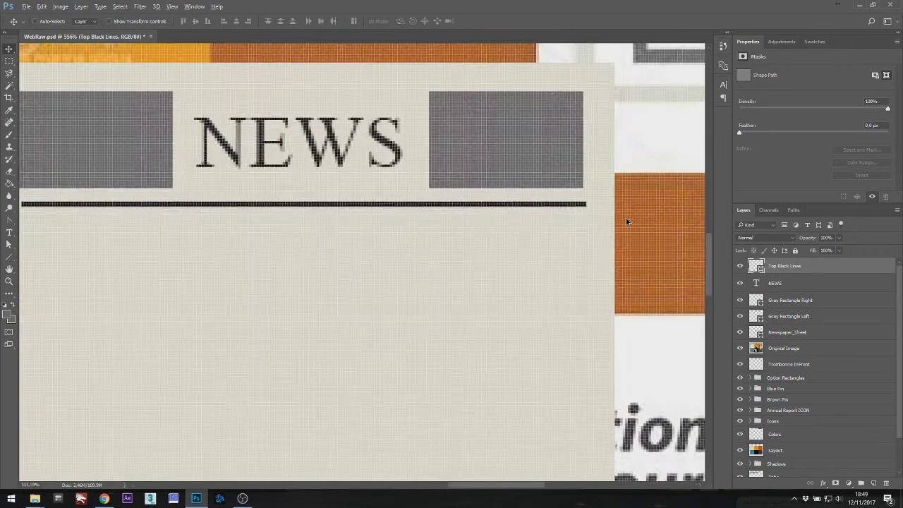
pyautogui.click(560, 218)
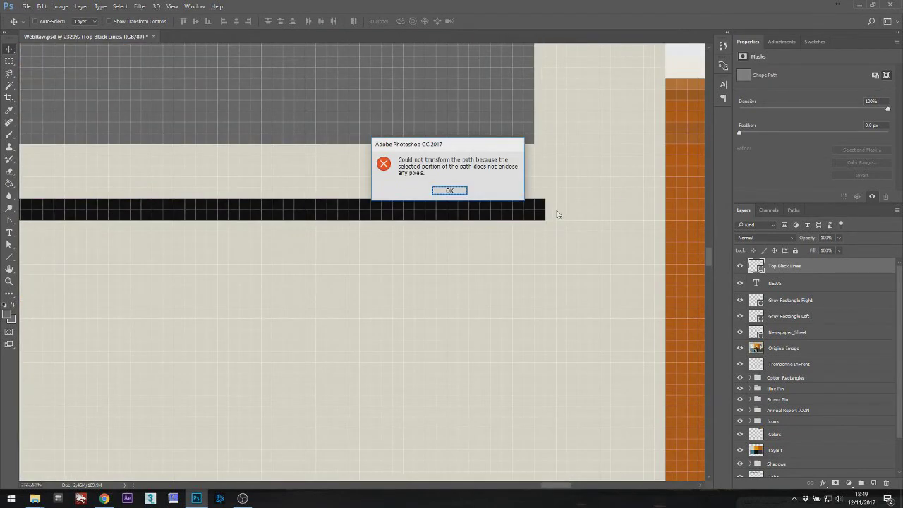
pyautogui.click(449, 190)
pyautogui.hotkey('ctrl', 't')
pyautogui.moveTo(545, 213); pyautogui.dragTo(534, 212)
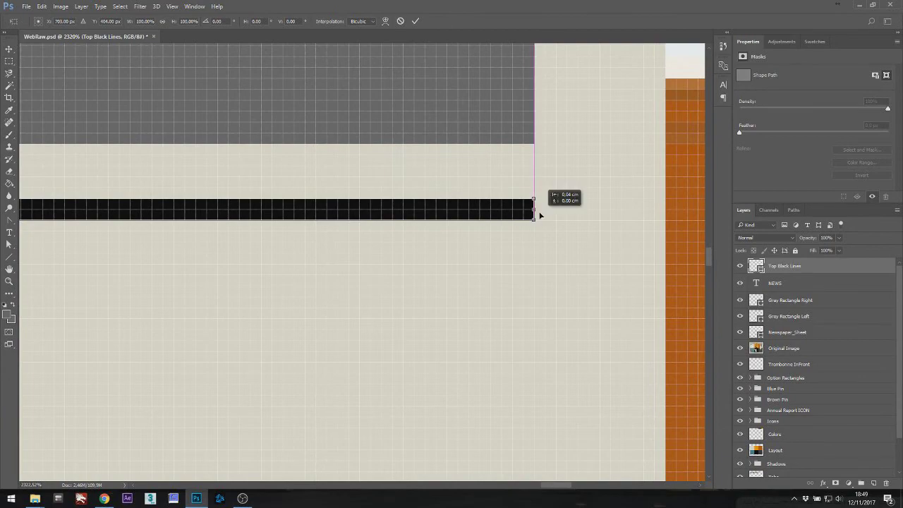
pyautogui.scroll(-9, 219, 232)
pyautogui.scroll(3, 226, 236)
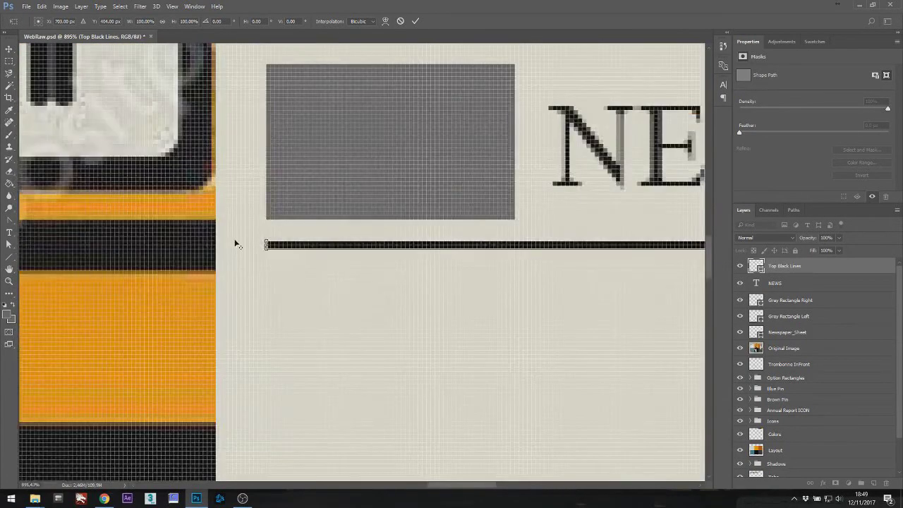
pyautogui.scroll(-7, 440, 233)
pyautogui.hotkey('alt', 'space')
pyautogui.press('Escape')
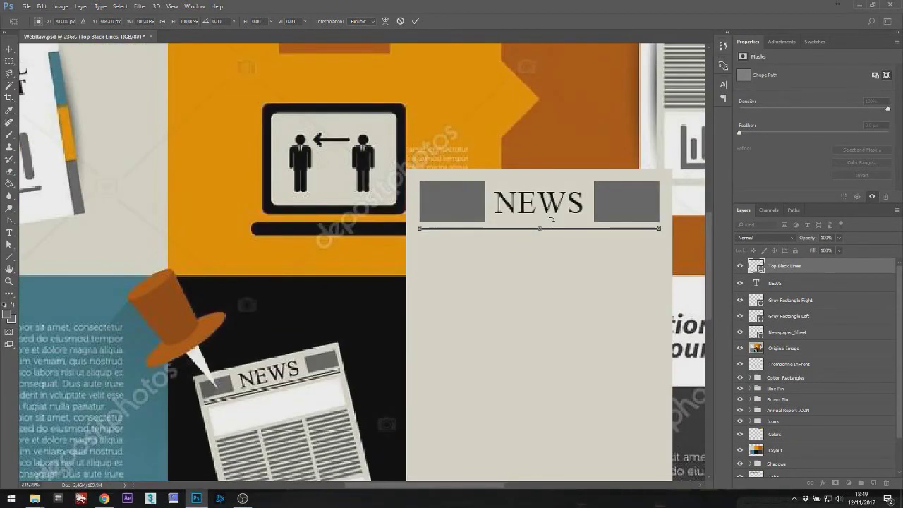
pyautogui.press('Return')
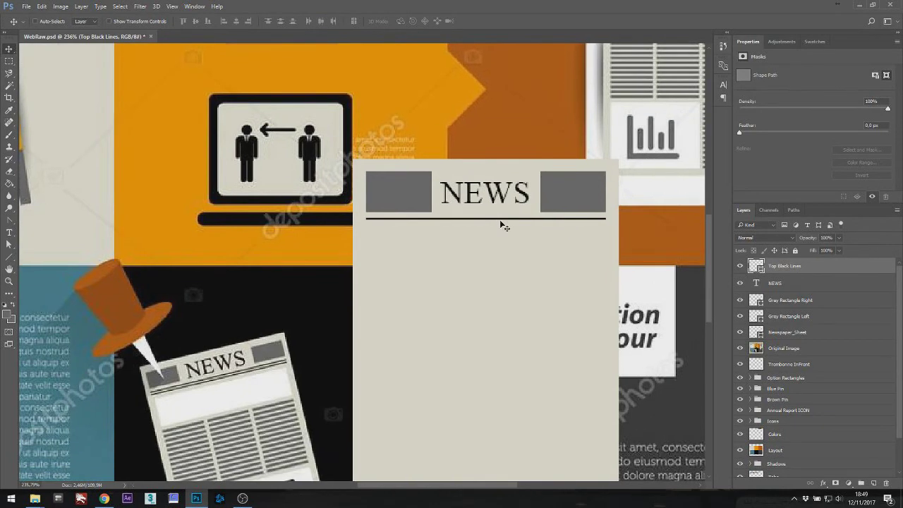
# Duplicate the black header line and place the copy just below it to form a parallel double line.
pyautogui.scroll(5, 496, 226)
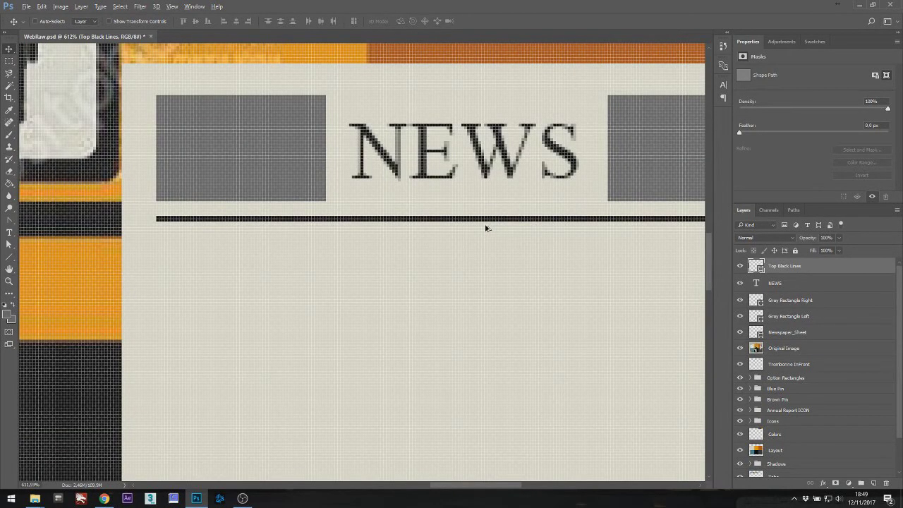
pyautogui.moveTo(476, 227); pyautogui.dragTo(476, 236)
pyautogui.scroll(-5, 476, 235)
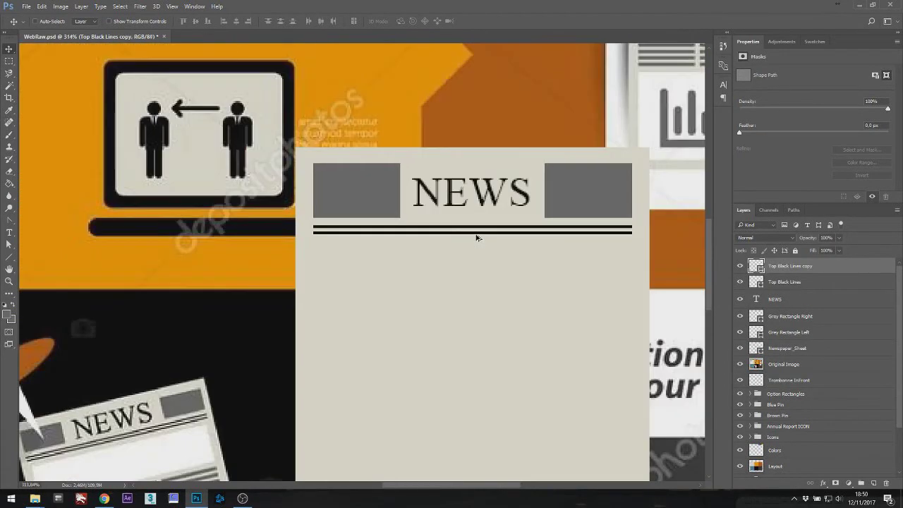
pyautogui.moveTo(477, 280); pyautogui.dragTo(445, 241)
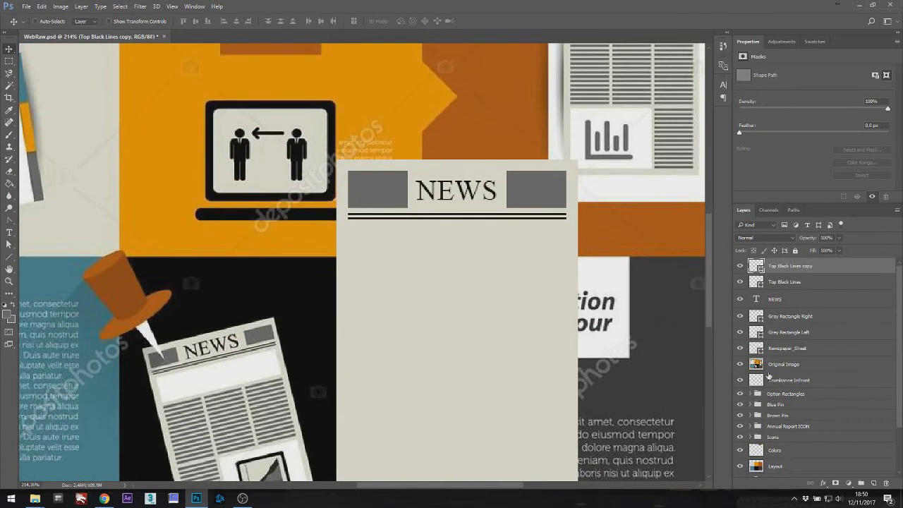
# Create a new layer above the black line layers and name it "Middle White Rectangle".
pyautogui.click(874, 484)
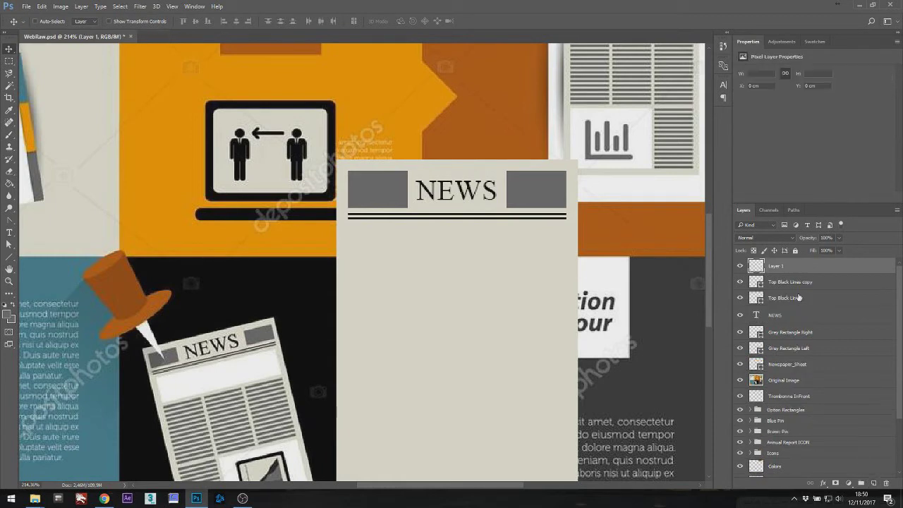
pyautogui.write('Middle White Rectangle')
pyautogui.press('Return')
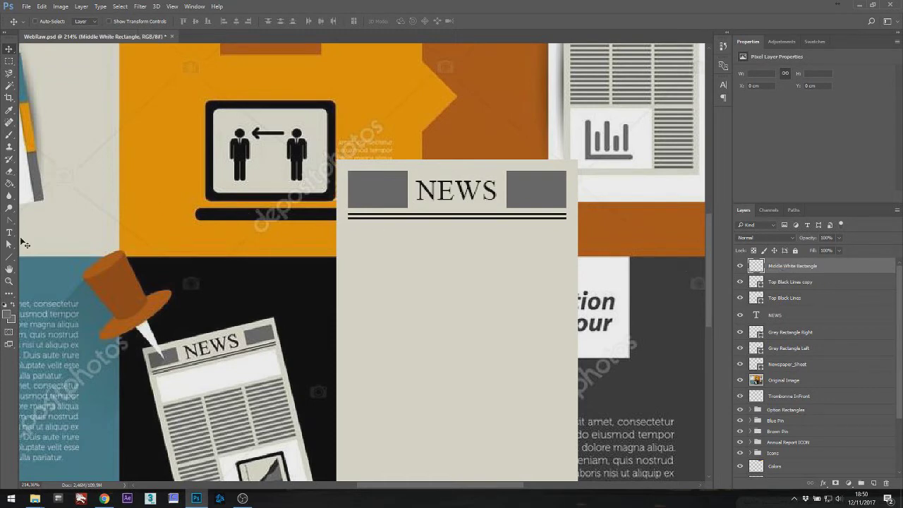
# Switch to the Rectangle tool and set the foreground fill colour to white.
pyautogui.moveTo(10, 257); pyautogui.dragTo(56, 260)
pyautogui.click(55, 261)
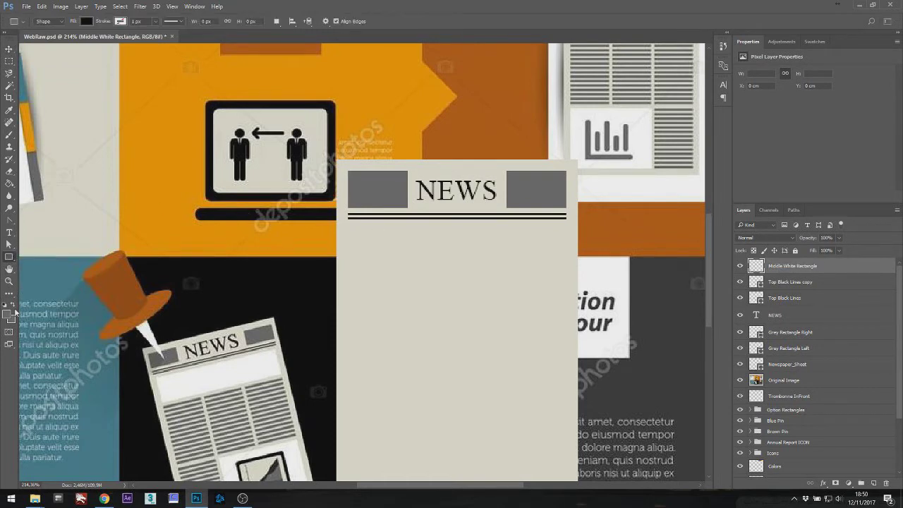
pyautogui.click(10, 318)
pyautogui.click(571, 203)
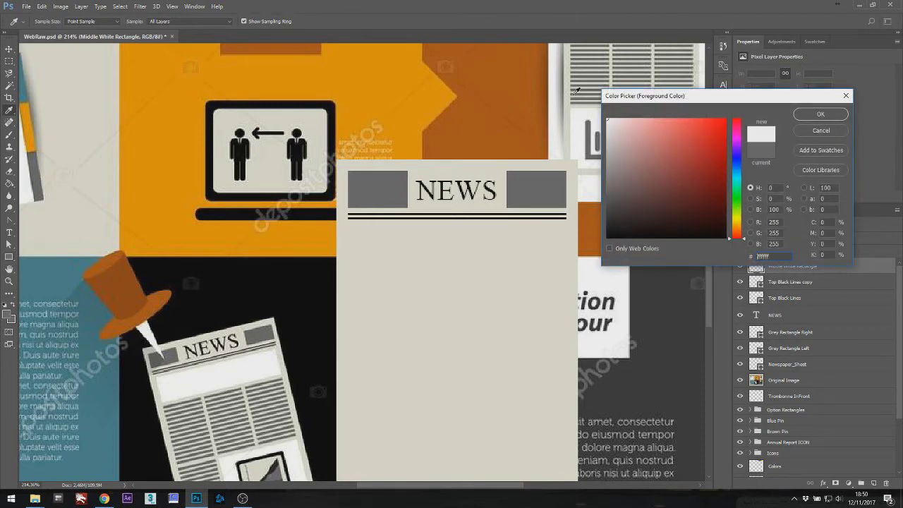
pyautogui.click(821, 117)
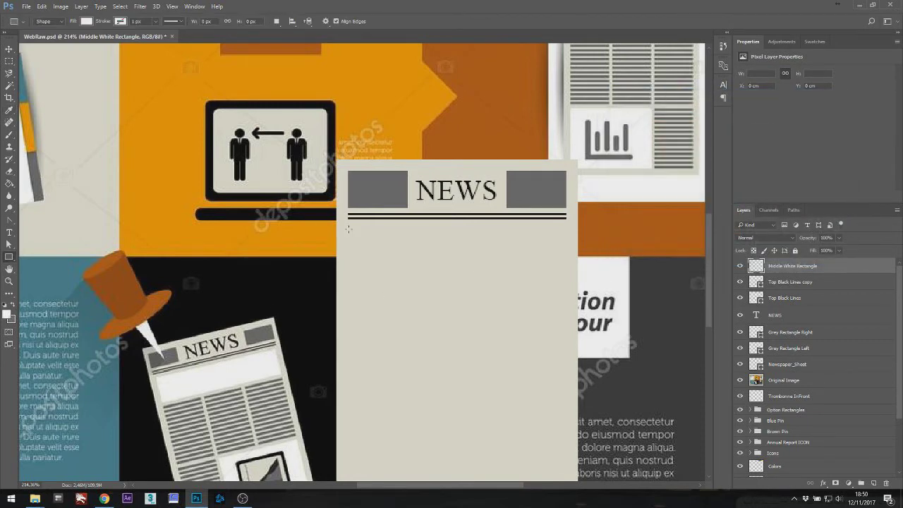
# Add vertical guides at the header's outer edges and draw a white rectangle about 217 by 42 px between them below the black lines.
pyautogui.scroll(1, 489, 263)
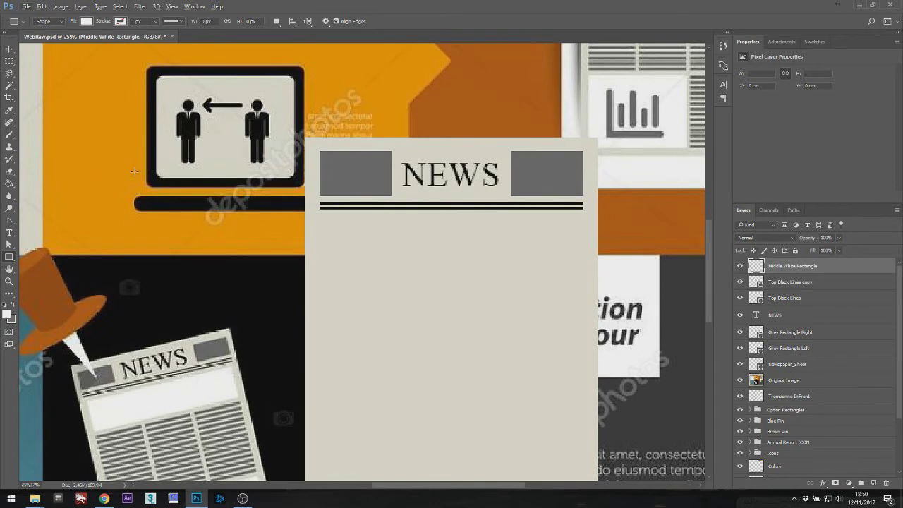
pyautogui.hotkey('ctrl', 'r')
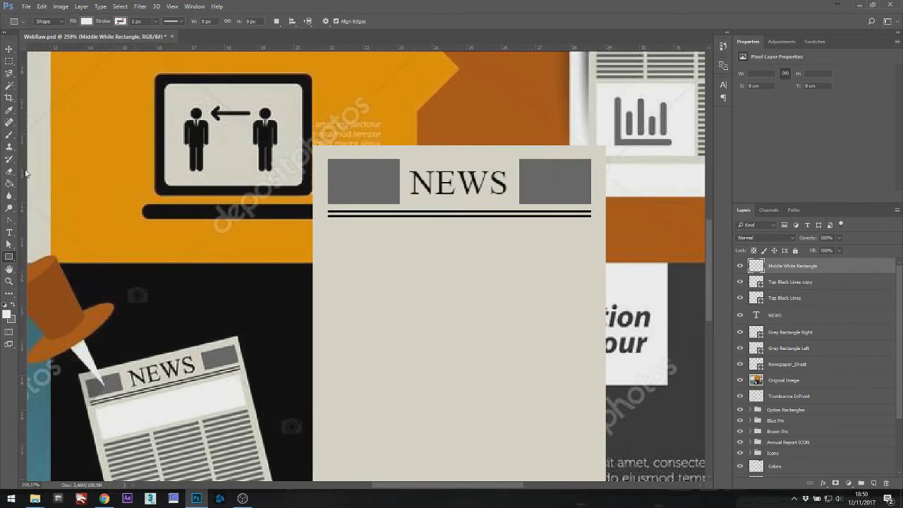
pyautogui.moveTo(23, 173); pyautogui.dragTo(327, 214)
pyautogui.moveTo(26, 180); pyautogui.dragTo(328, 273)
pyautogui.moveTo(454, 324); pyautogui.dragTo(444, 232)
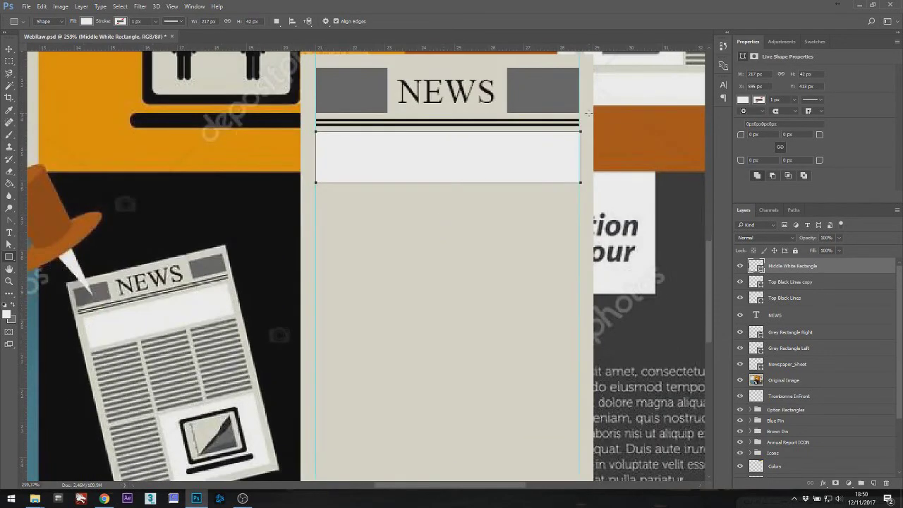
# Transform the white rectangle to a width of 216 px so its right edge meets the ends of the black lines.
pyautogui.scroll(10, 588, 120)
pyautogui.hotkey('ctrl', 't')
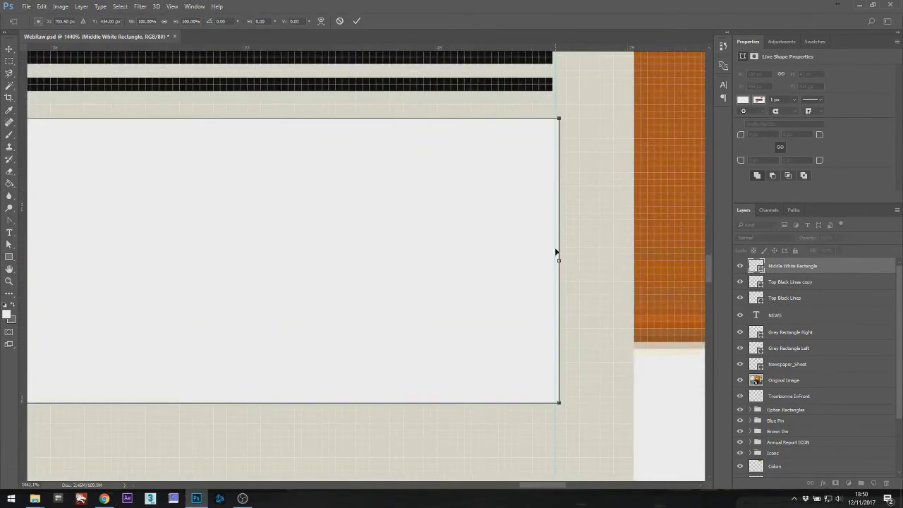
pyautogui.moveTo(559, 260); pyautogui.dragTo(555, 258)
pyautogui.press('Return')
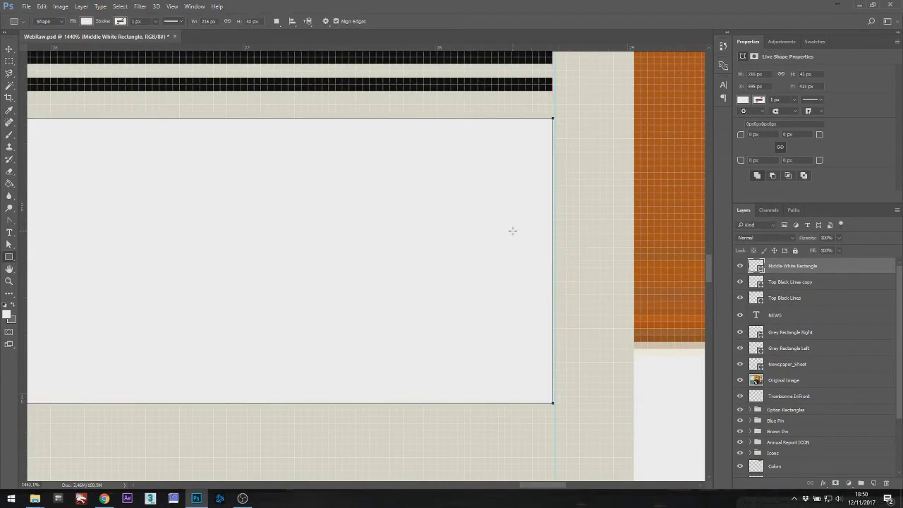
pyautogui.scroll(-8, 513, 232)
pyautogui.scroll(-5, 240, 310)
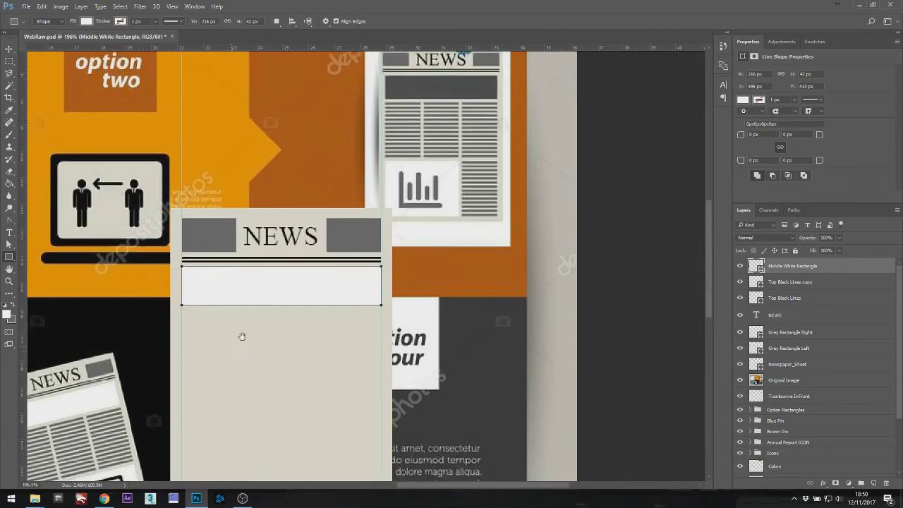
pyautogui.scroll(3, 379, 259)
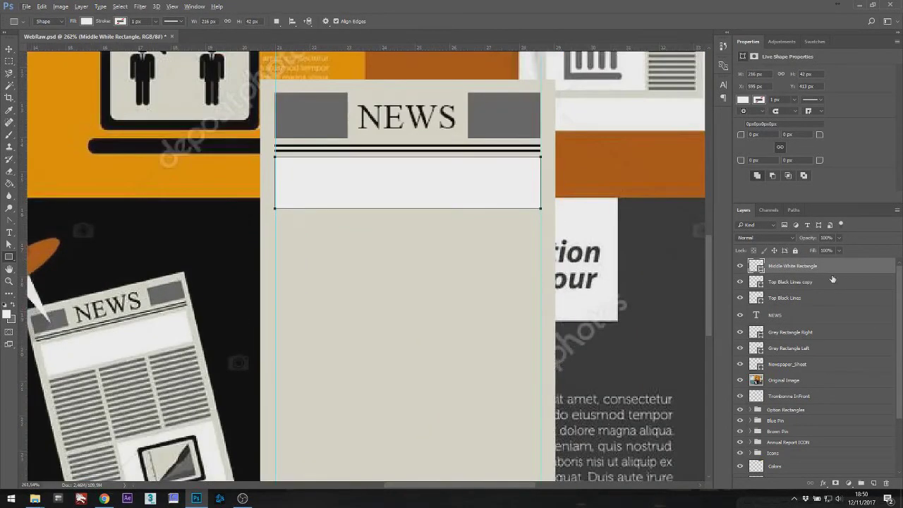
# Create a new layer above Middle White Rectangle and name it "Middle Text Lines".
pyautogui.click(874, 484)
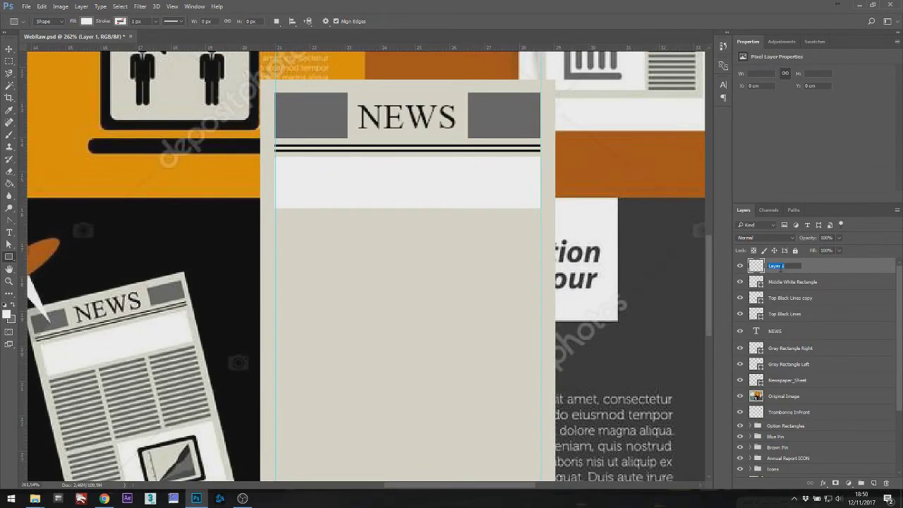
pyautogui.write('Middle Text Lines')
pyautogui.press('Return')
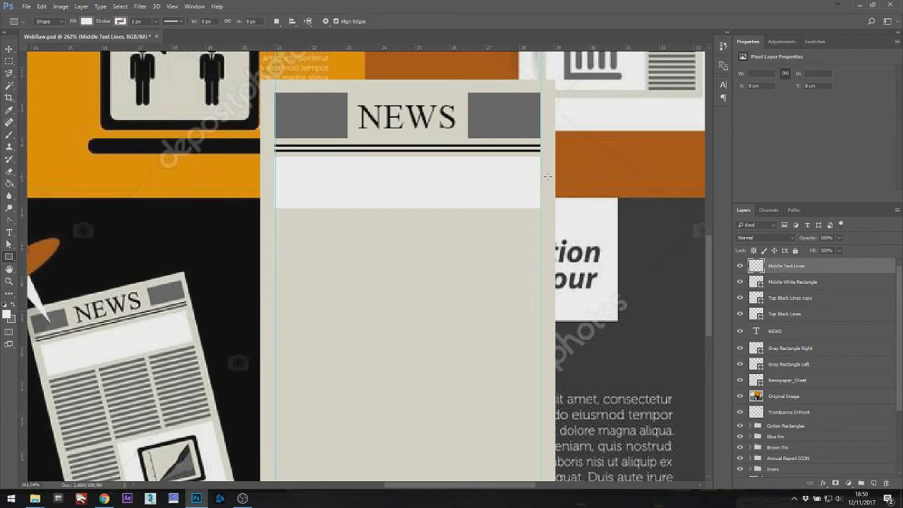
# Sample the header rectangles' grey and draw a horizontal line about 215 px long and 5 px thick between the guides below the white rectangle.
pyautogui.press('i')
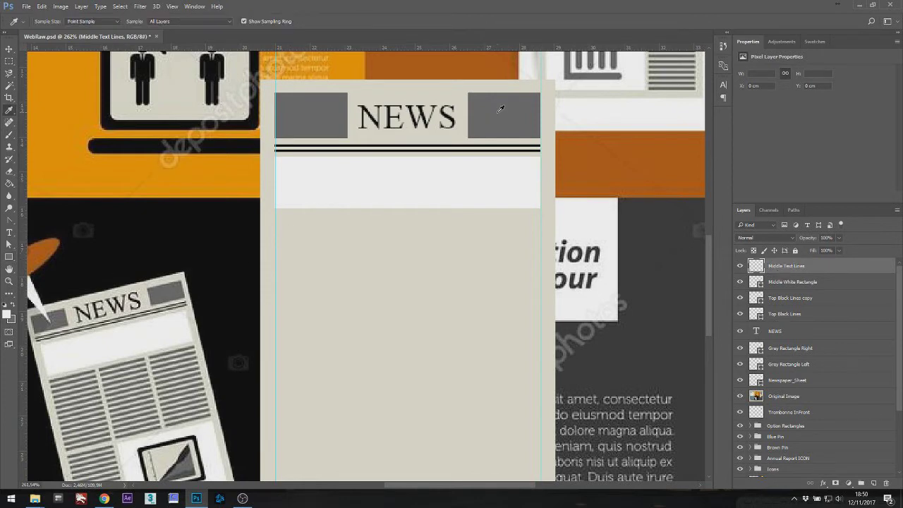
pyautogui.click(501, 109)
pyautogui.rightClick(9, 257)
pyautogui.click(48, 293)
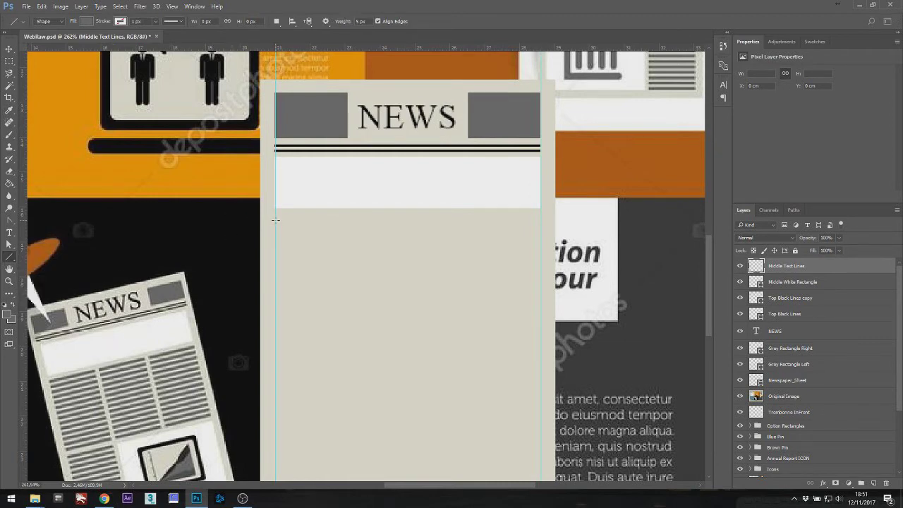
pyautogui.moveTo(276, 220); pyautogui.dragTo(540, 219)
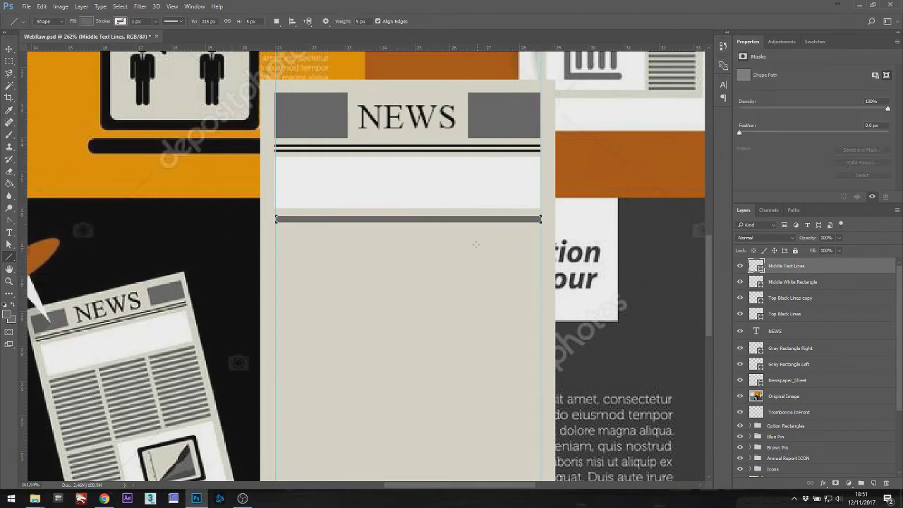
# Transform the grey text line to reduce its thickness to 3 px, keeping its upper edge in place.
pyautogui.scroll(6, 408, 226)
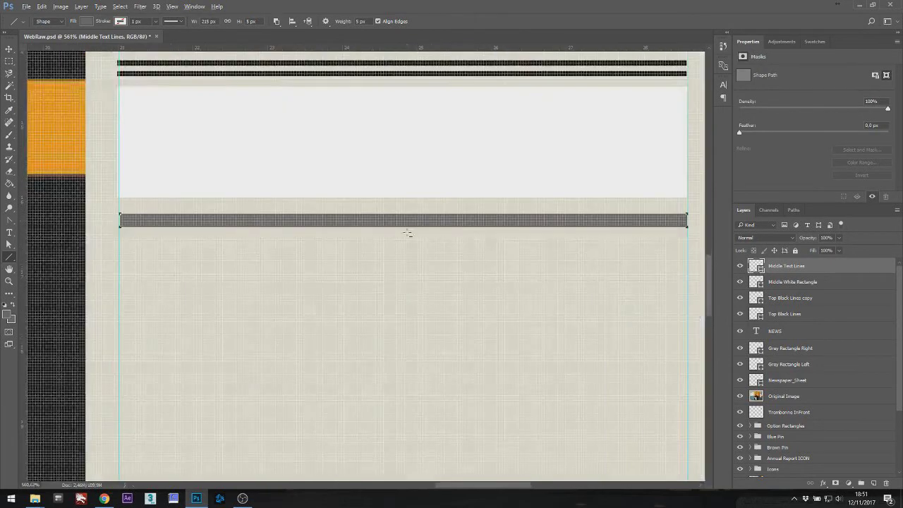
pyautogui.hotkey('ctrl', 't')
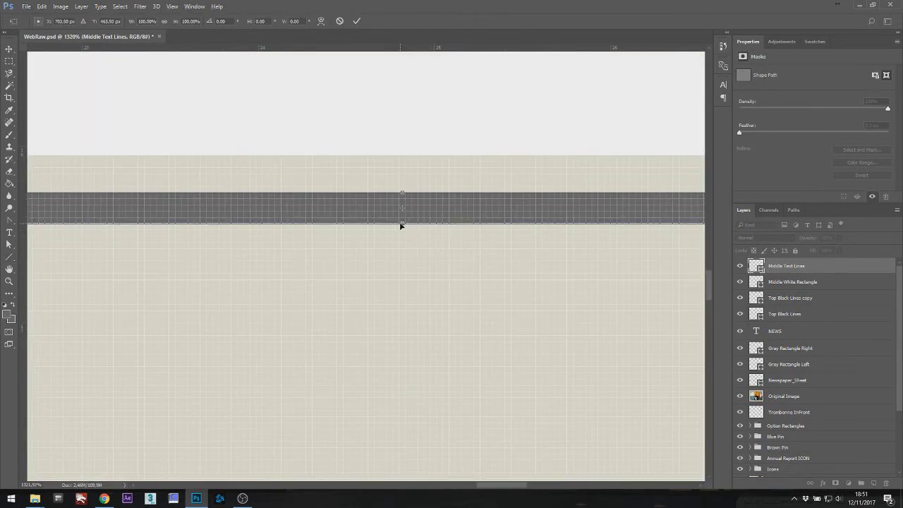
pyautogui.moveTo(403, 225); pyautogui.dragTo(403, 211)
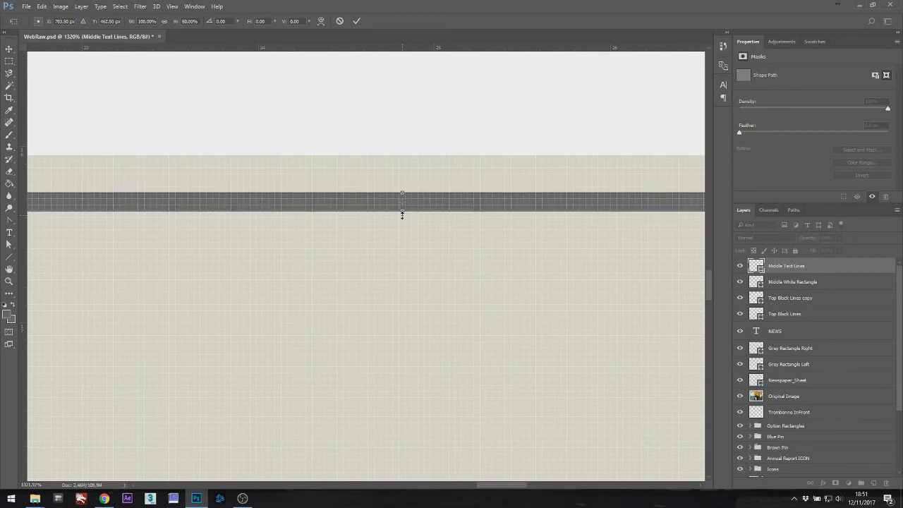
pyautogui.press('Return')
pyautogui.click(432, 184)
pyautogui.scroll(-8, 403, 221)
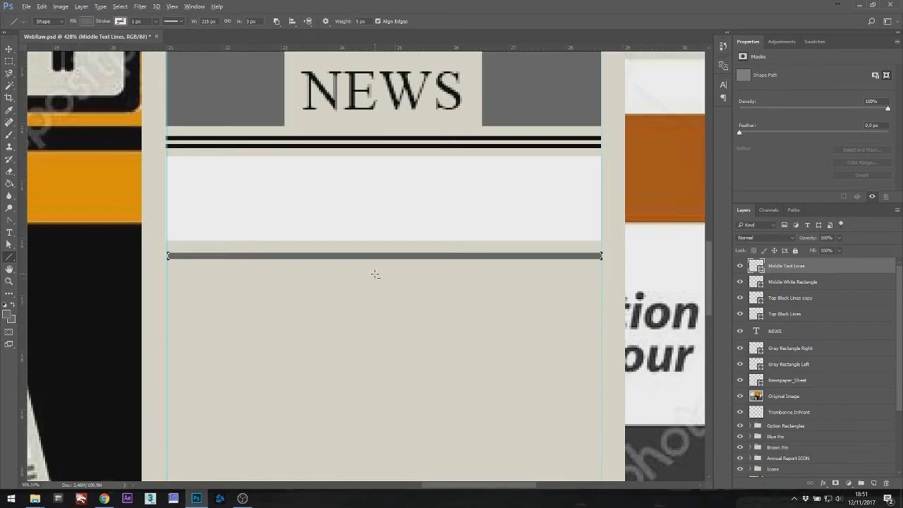
# Duplicate the grey text line and place the copy a few pixels directly below the original.
pyautogui.click(12, 50)
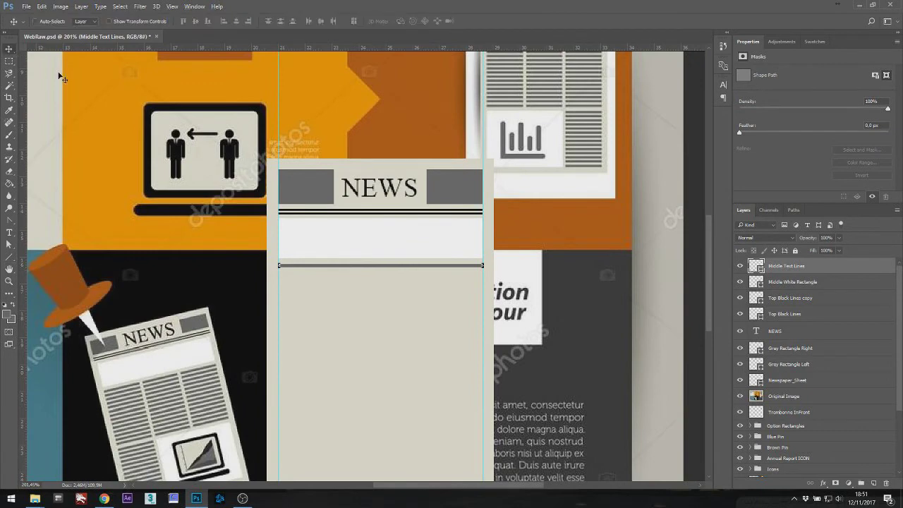
pyautogui.scroll(8, 336, 276)
pyautogui.scroll(2, 446, 256)
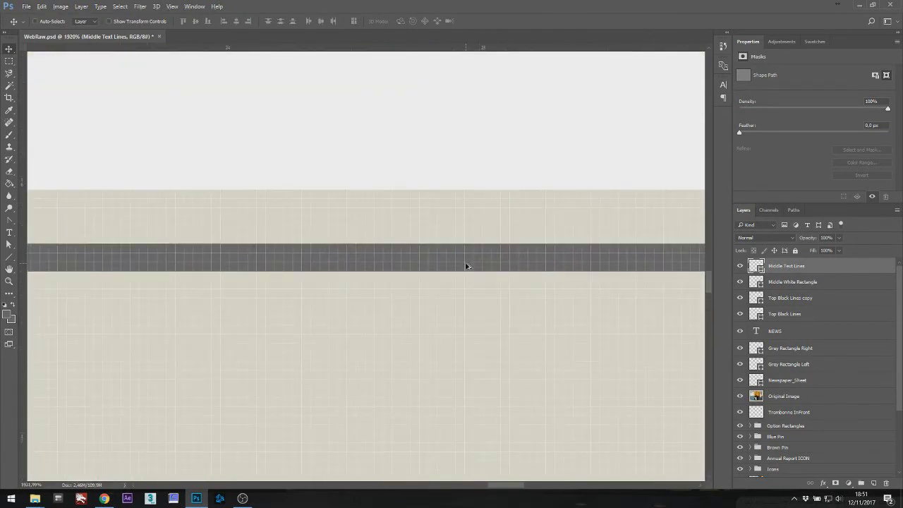
pyautogui.moveTo(466, 266); pyautogui.dragTo(465, 313)
pyautogui.scroll(2, 471, 313)
pyautogui.hotkey('ctrl', '0')
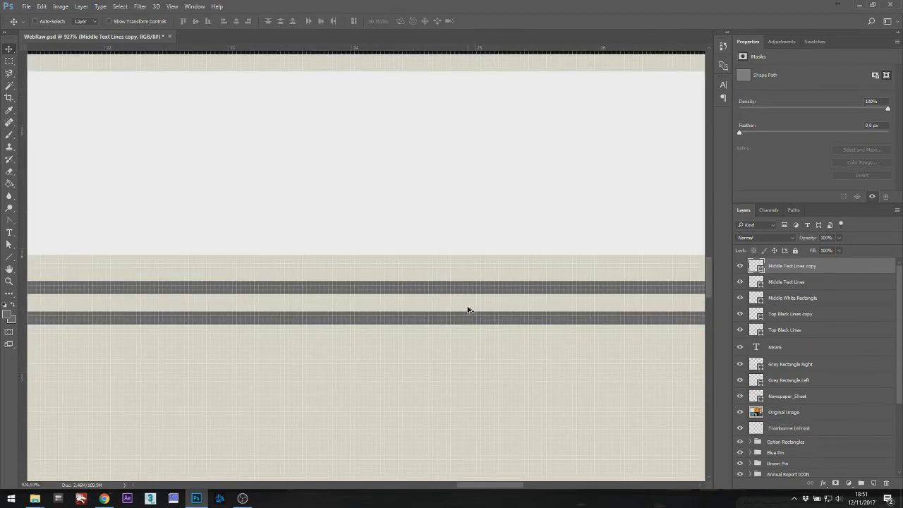
pyautogui.scroll(10, 449, 301)
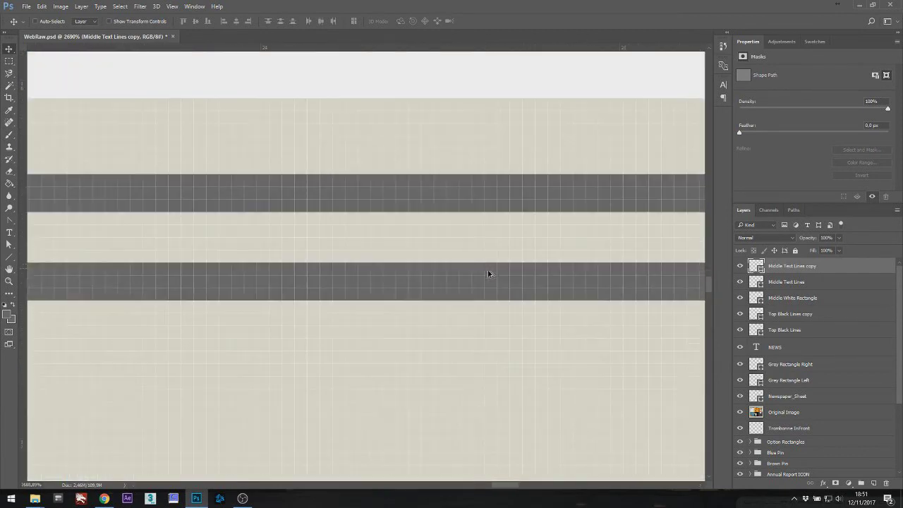
# Duplicate the pair of grey text lines and place the copies directly below, keeping the same spacing.
pyautogui.moveTo(457, 278); pyautogui.dragTo(425, 228)
pyautogui.scroll(-6, 464, 282)
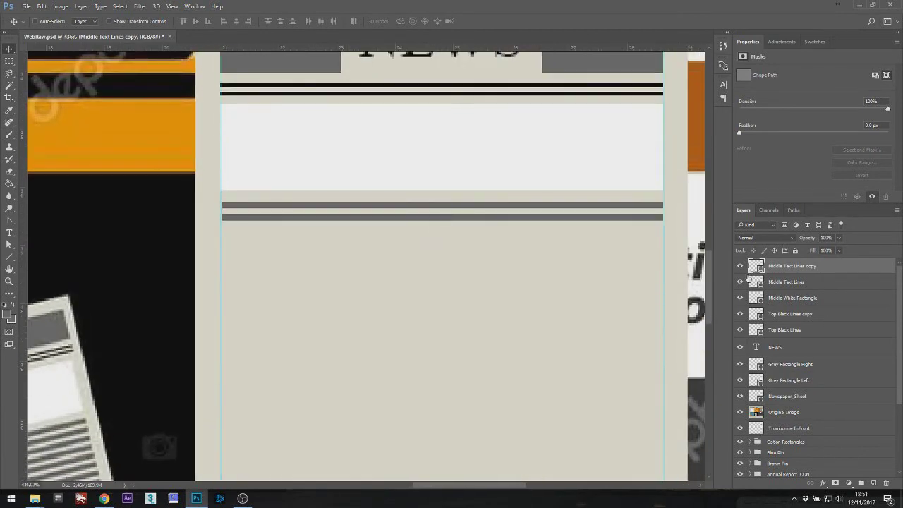
pyautogui.keyDown('shift'); pyautogui.click(792, 283); pyautogui.keyUp('shift')
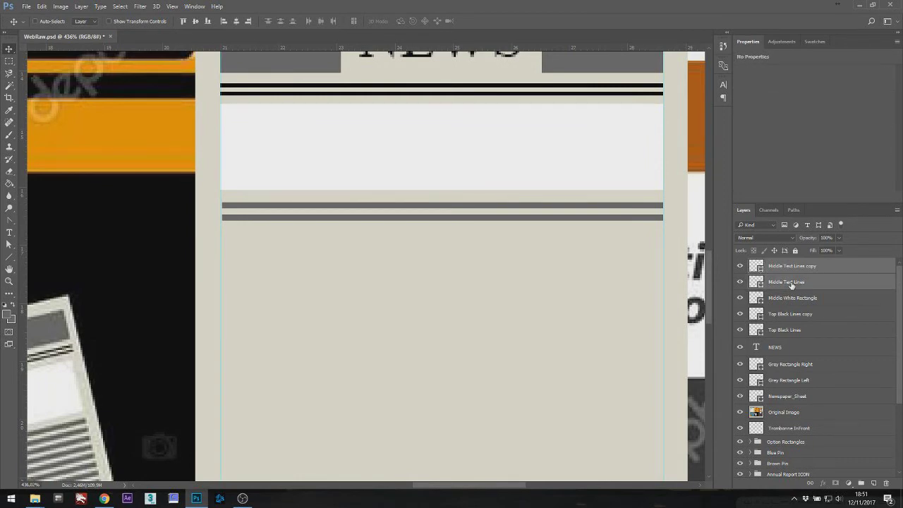
pyautogui.scroll(3, 463, 224)
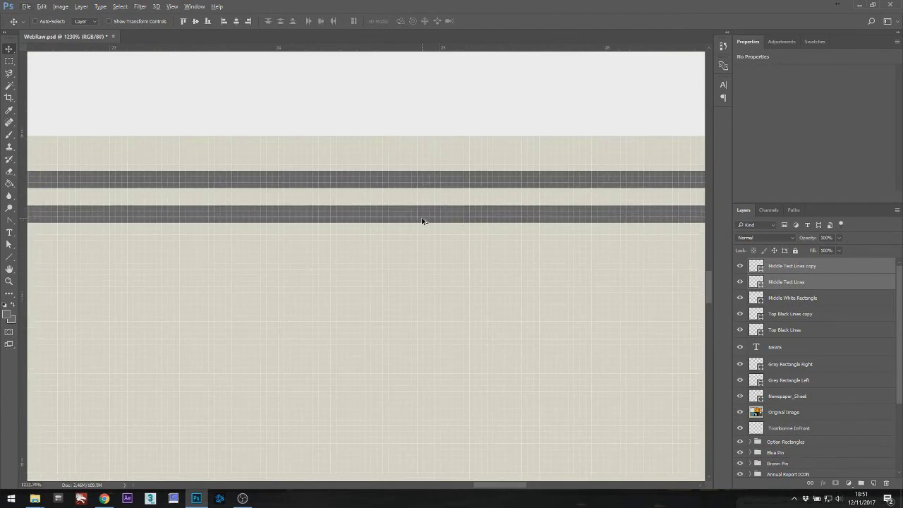
pyautogui.moveTo(436, 214); pyautogui.dragTo(433, 285)
# Duplicate all four grey text lines together and place the copies directly beneath them with matching gaps.
pyautogui.moveTo(375, 327); pyautogui.dragTo(456, 259)
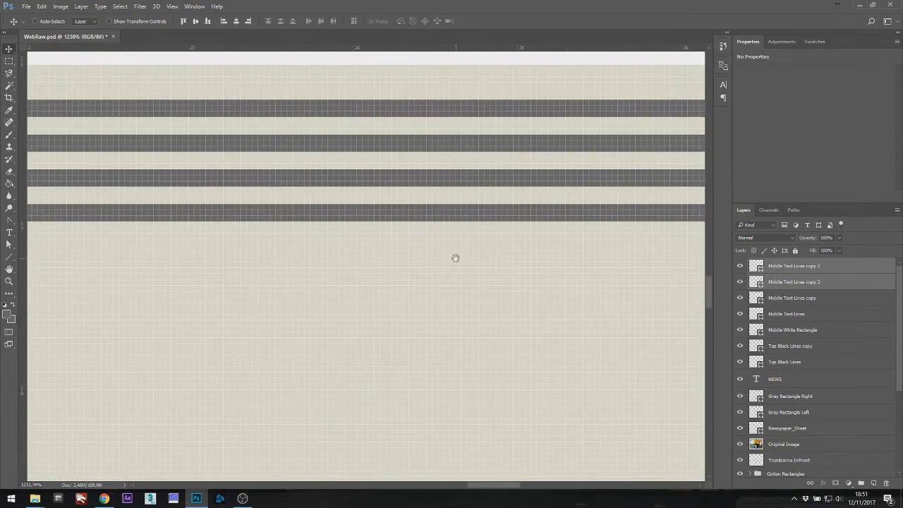
pyautogui.click(777, 291)
pyautogui.keyDown('shift'); pyautogui.click(777, 318); pyautogui.keyUp('shift')
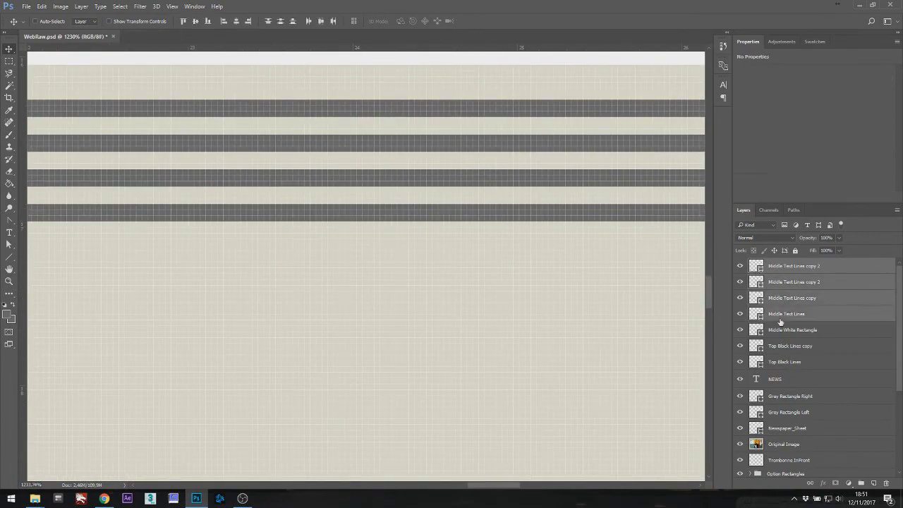
pyautogui.moveTo(501, 115); pyautogui.dragTo(495, 255)
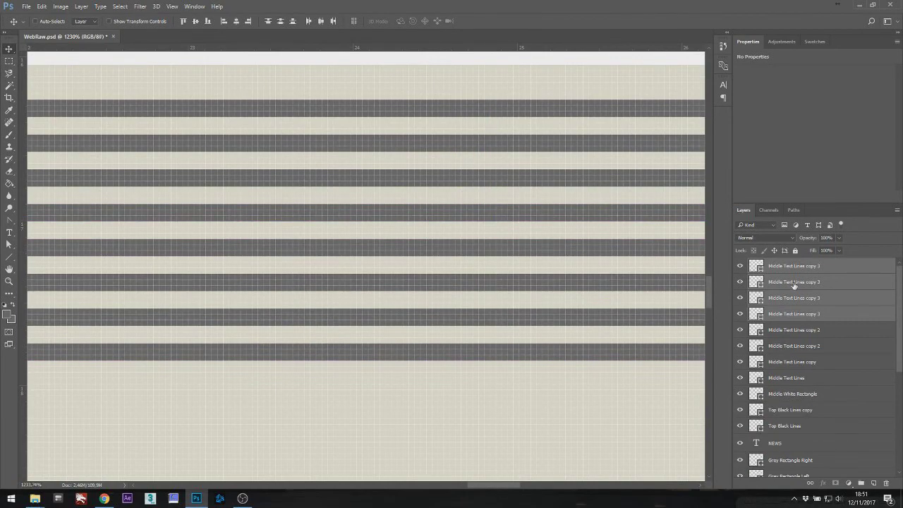
# Select all eight Middle Text Lines layers and duplicate them as a block directly below the existing lines.
pyautogui.scroll(-5, 596, 246)
pyautogui.click(779, 266)
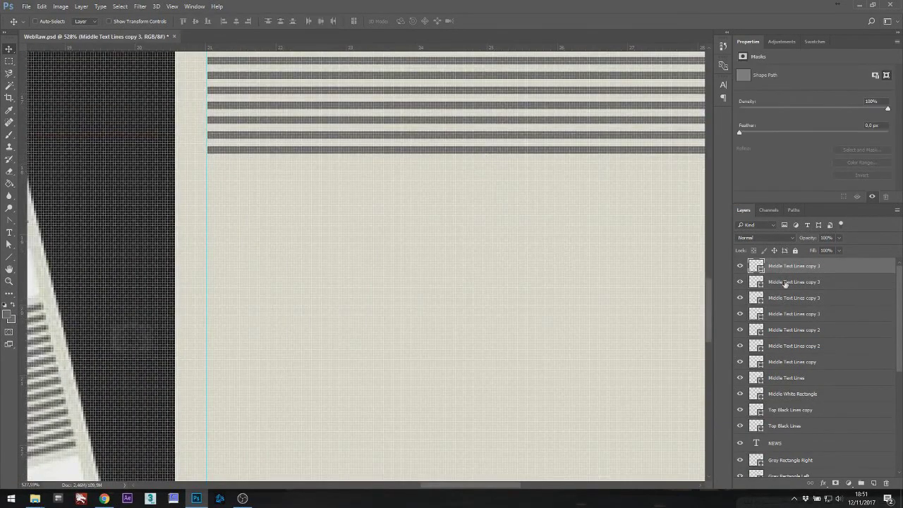
pyautogui.keyDown('shift'); pyautogui.click(791, 393); pyautogui.keyUp('shift')
pyautogui.click(778, 381)
pyautogui.click(787, 364)
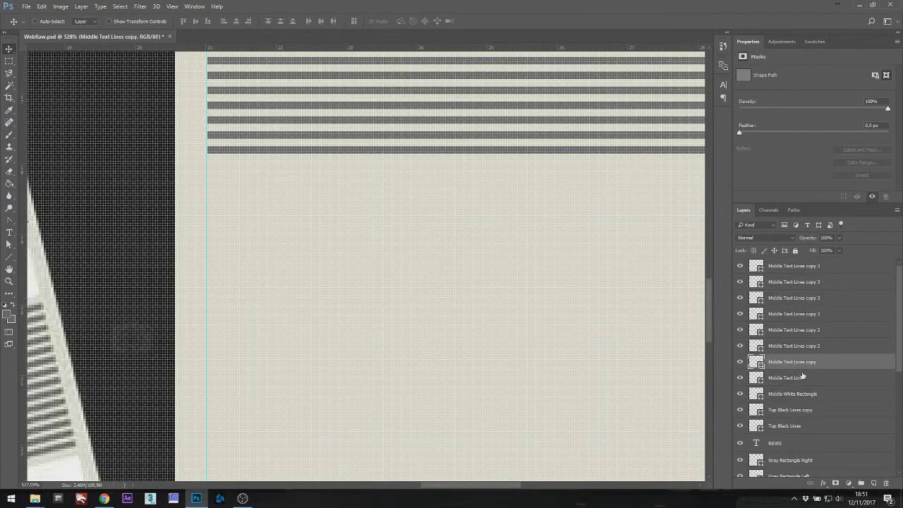
pyautogui.click(802, 378)
pyautogui.keyDown('shift'); pyautogui.click(802, 271); pyautogui.keyUp('shift')
pyautogui.scroll(2, 606, 136)
pyautogui.moveTo(508, 95); pyautogui.dragTo(510, 283)
pyautogui.scroll(-2, 531, 153)
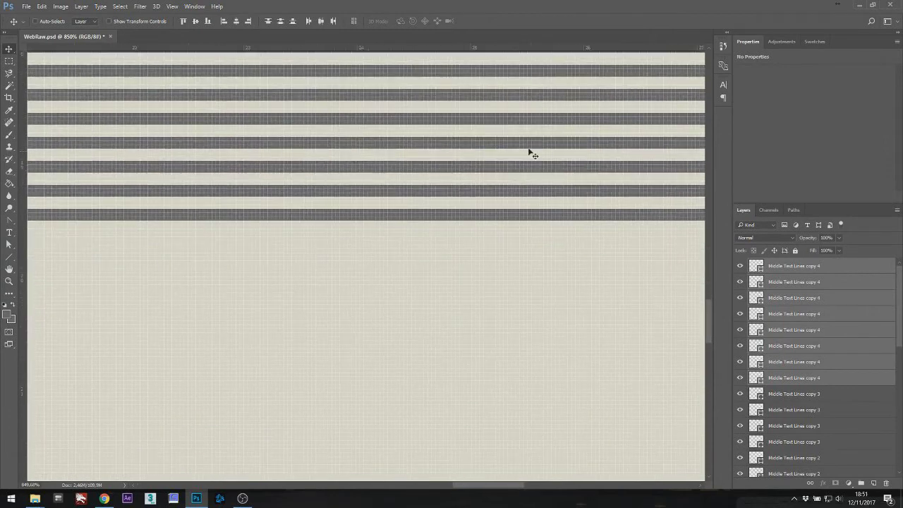
# Duplicate the eight-line block two more times down the newspaper sheet, continuing the even line spacing.
pyautogui.moveTo(530, 153); pyautogui.dragTo(537, 273)
pyautogui.scroll(-2, 543, 359)
pyautogui.scroll(3, 537, 273)
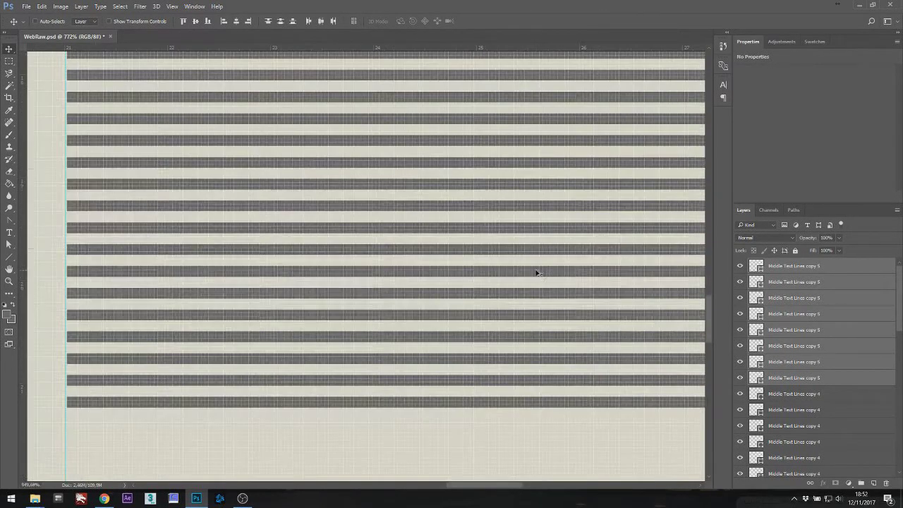
pyautogui.scroll(2, 525, 268)
pyautogui.scroll(-3, 524, 268)
pyautogui.moveTo(504, 353); pyautogui.dragTo(498, 268)
pyautogui.scroll(5, 478, 233)
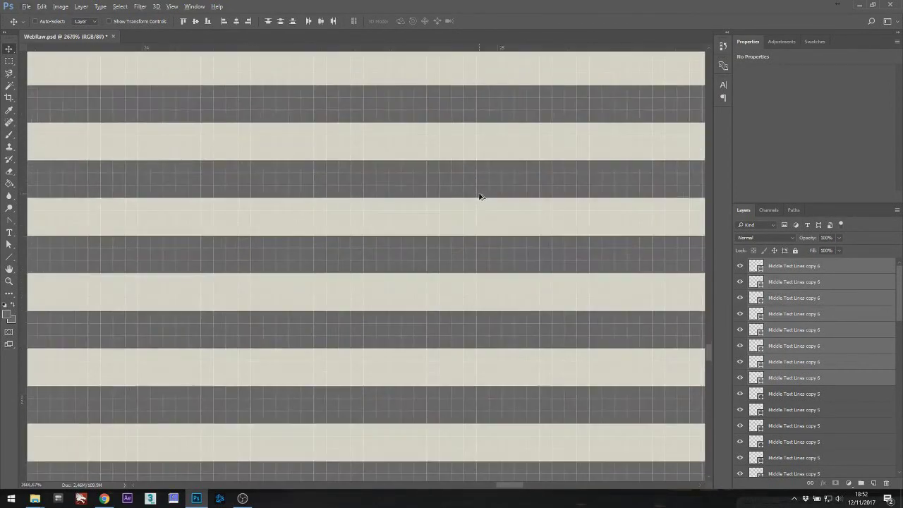
# Add one last copy of the eight-line block near the sheet's lower edge and align its spacing with the lines above.
pyautogui.moveTo(480, 196); pyautogui.dragTo(512, 295)
pyautogui.scroll(-5, 480, 189)
pyautogui.scroll(3, 486, 256)
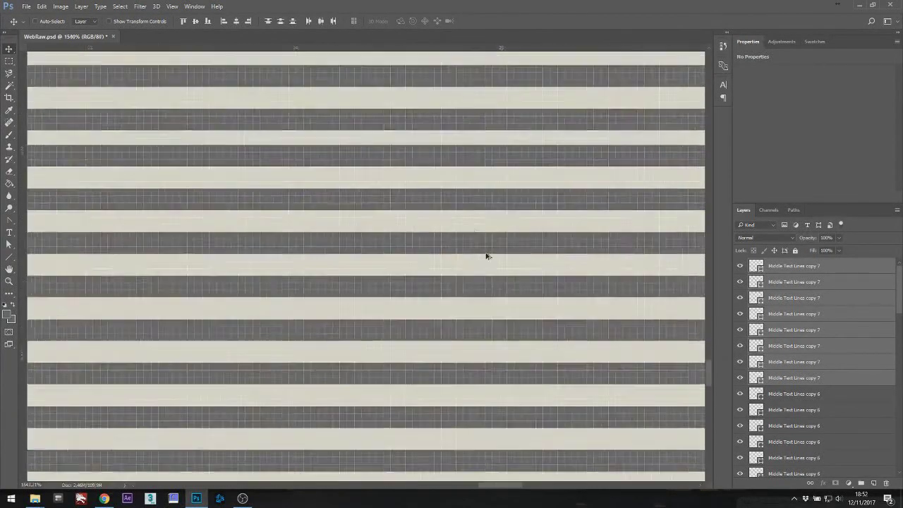
pyautogui.scroll(3, 487, 257)
pyautogui.moveTo(476, 204); pyautogui.dragTo(473, 231)
pyautogui.scroll(-5, 473, 231)
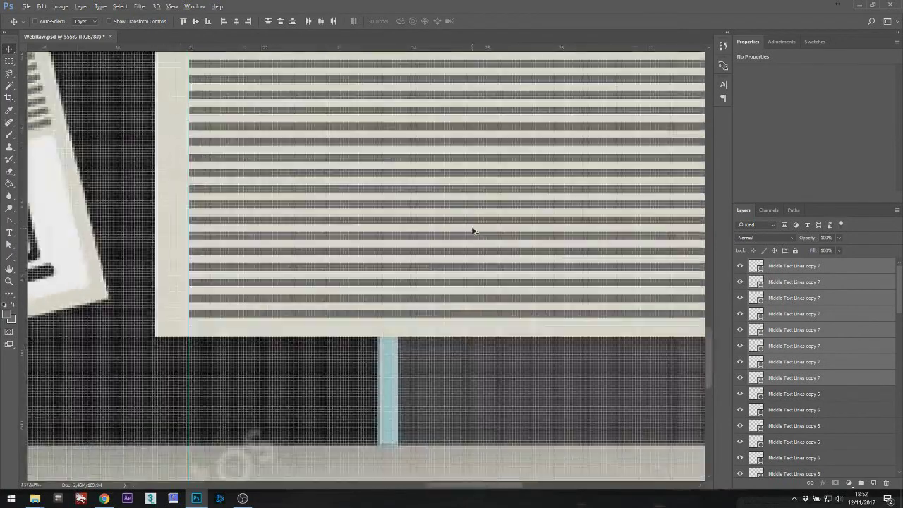
pyautogui.scroll(-6, 473, 230)
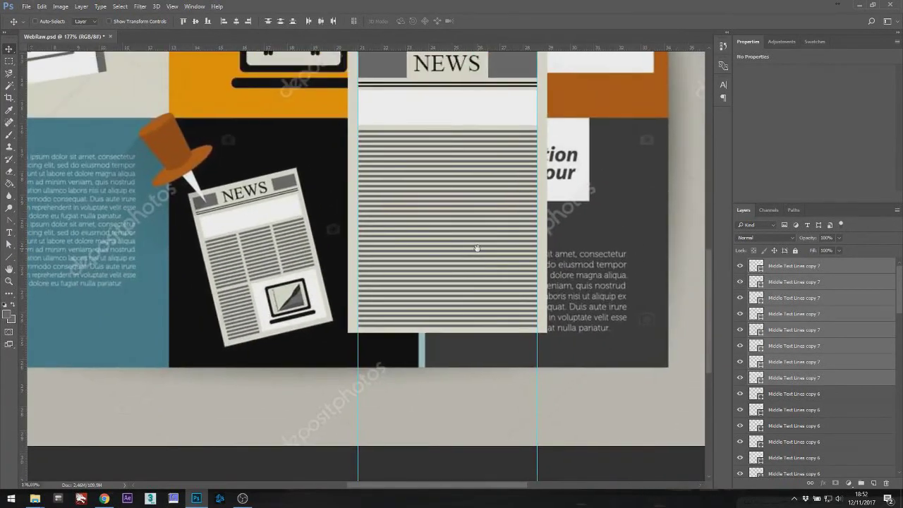
# Merge all the Middle Text Lines layers into one shape and rasterize the merged layer.
pyautogui.click(789, 267)
pyautogui.scroll(-8, 790, 283)
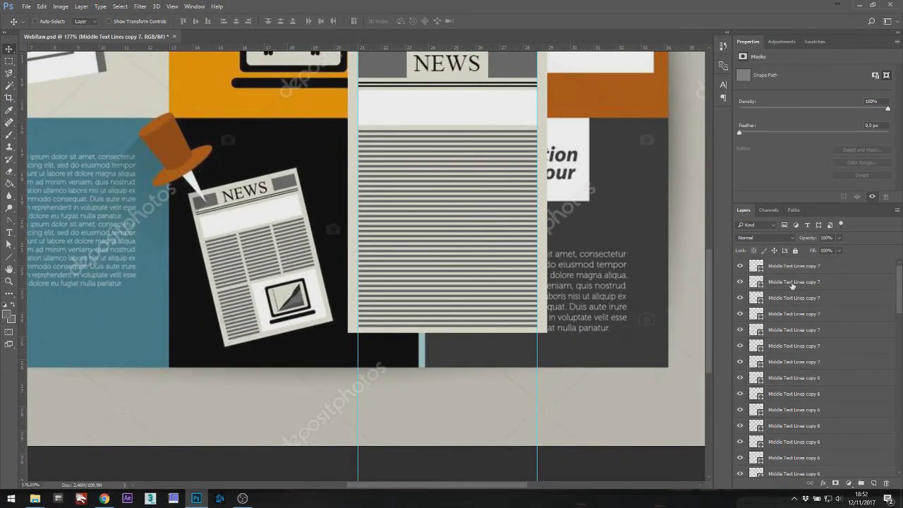
pyautogui.scroll(-3, 799, 349)
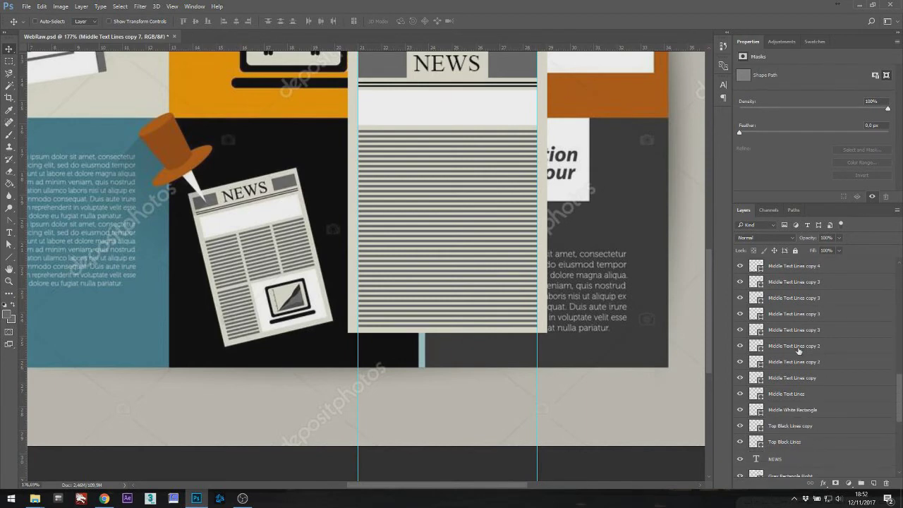
pyautogui.keyDown('shift'); pyautogui.click(811, 393); pyautogui.keyUp('shift')
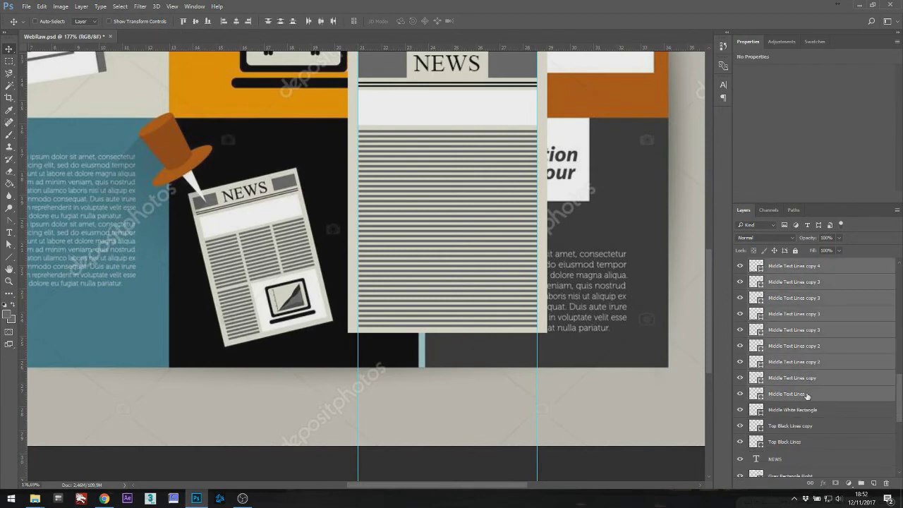
pyautogui.rightClick(807, 396)
pyautogui.click(726, 343)
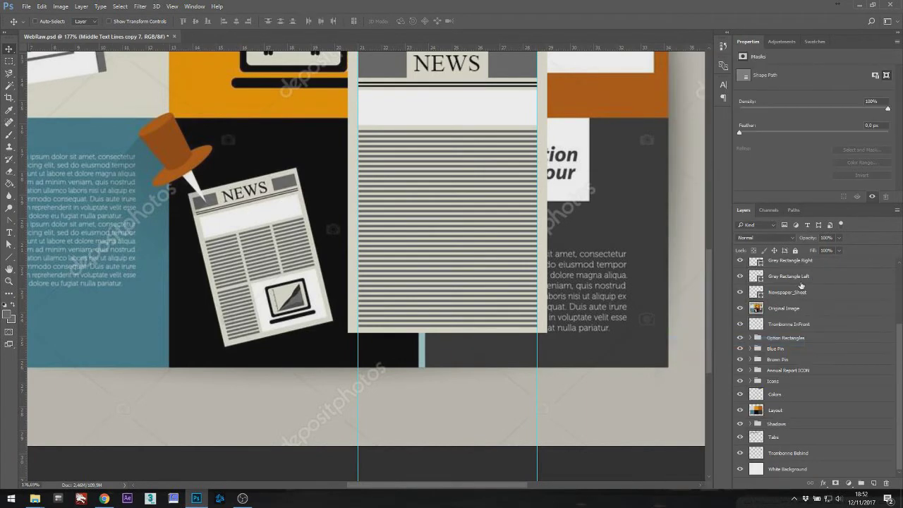
pyautogui.rightClick(799, 275)
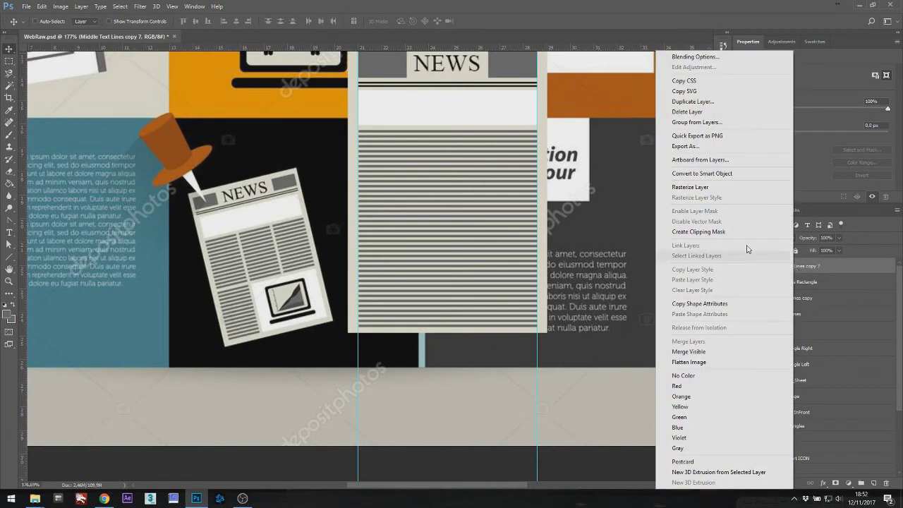
pyautogui.click(692, 188)
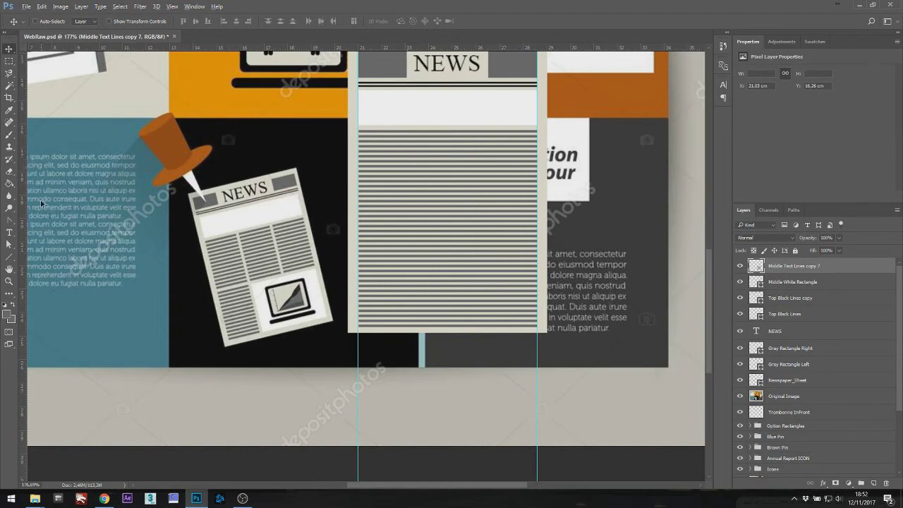
# On a new layer, draw a 6 px thick vertical grey line down the full height of the text lines, about a third across.
pyautogui.click(8, 258)
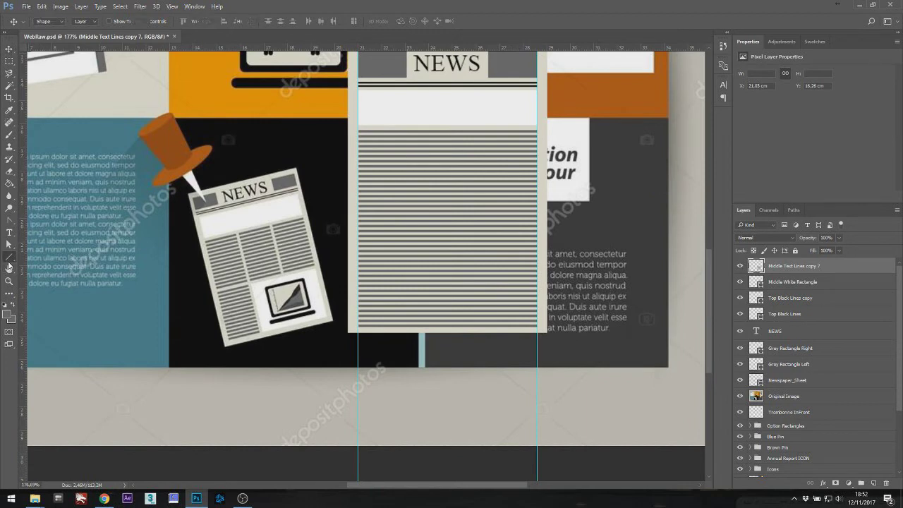
pyautogui.click(873, 483)
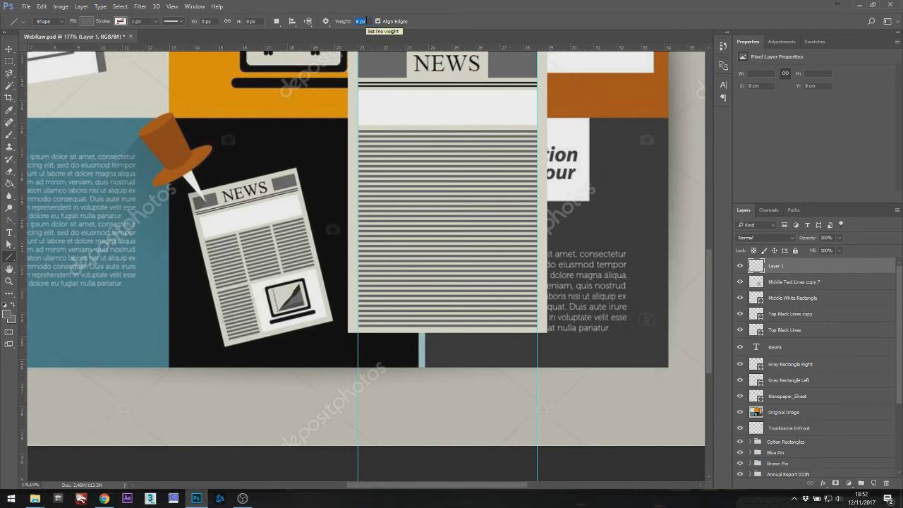
pyautogui.moveTo(371, 64); pyautogui.dragTo(371, 141)
pyautogui.moveTo(400, 128); pyautogui.dragTo(401, 331)
# Duplicate the vertical line about two thirds across and adjust the first line so both divide the text into three columns.
pyautogui.press('v')
pyautogui.moveTo(406, 219); pyautogui.dragTo(478, 227)
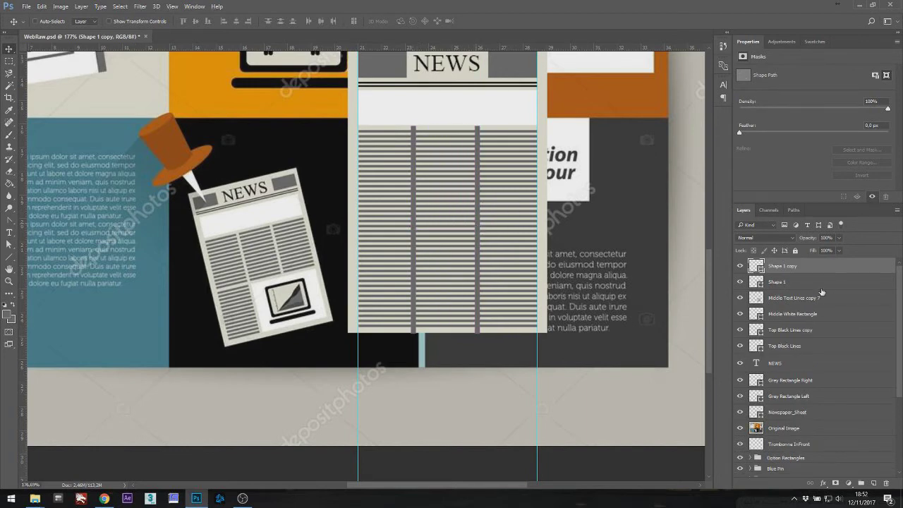
pyautogui.hotkey('alt', '[')
pyautogui.moveTo(414, 210); pyautogui.dragTo(417, 212)
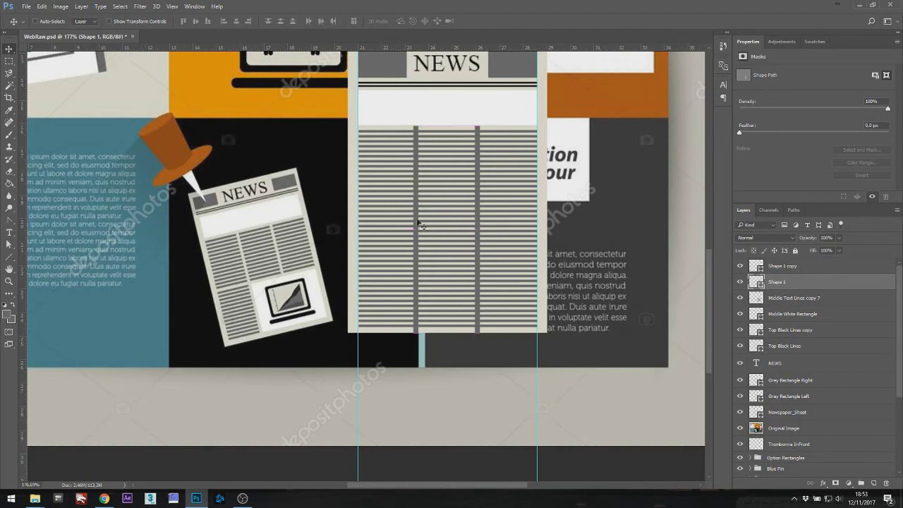
# Merge the two vertical line shapes into one layer and rasterize it.
pyautogui.keyDown('shift'); pyautogui.click(797, 266); pyautogui.keyUp('shift')
pyautogui.rightClick(797, 267)
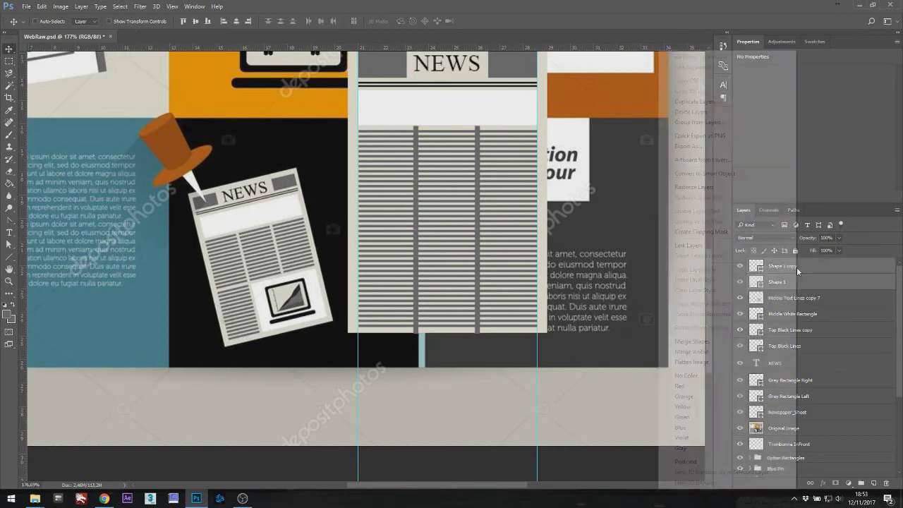
pyautogui.click(692, 342)
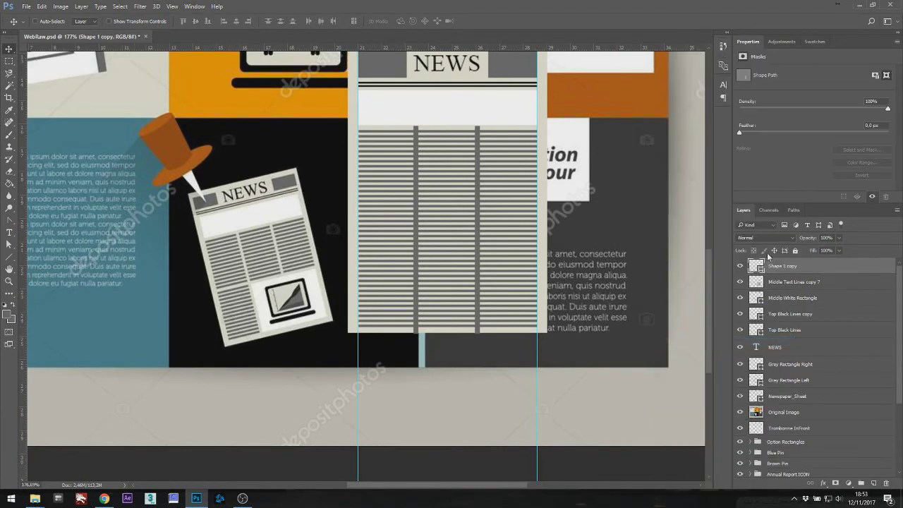
pyautogui.rightClick(780, 267)
pyautogui.click(675, 187)
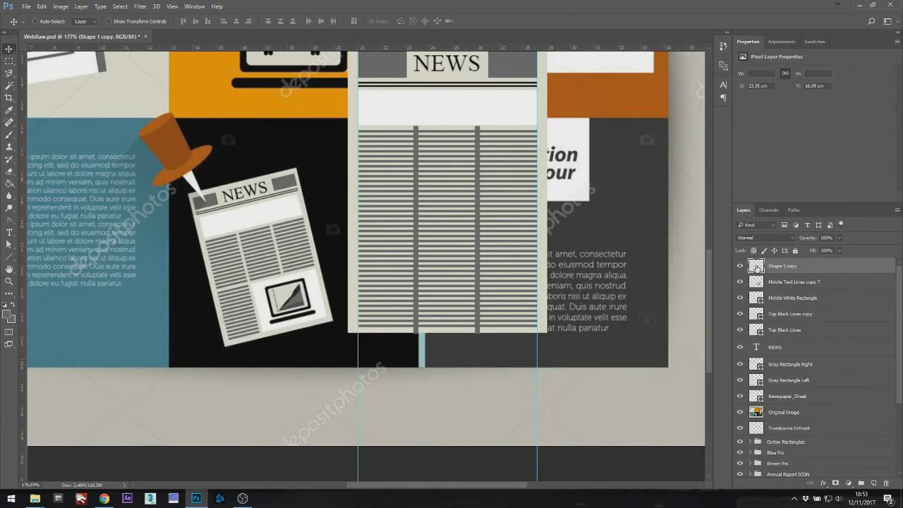
# Load the vertical lines' pixels as a selection, cut that area out of the text lines layer and deselect.
pyautogui.rightClick(756, 266)
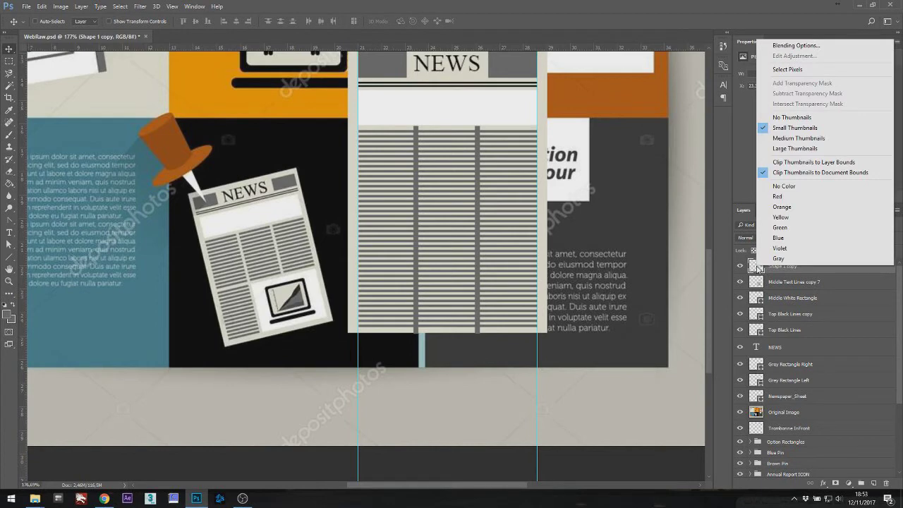
pyautogui.click(792, 70)
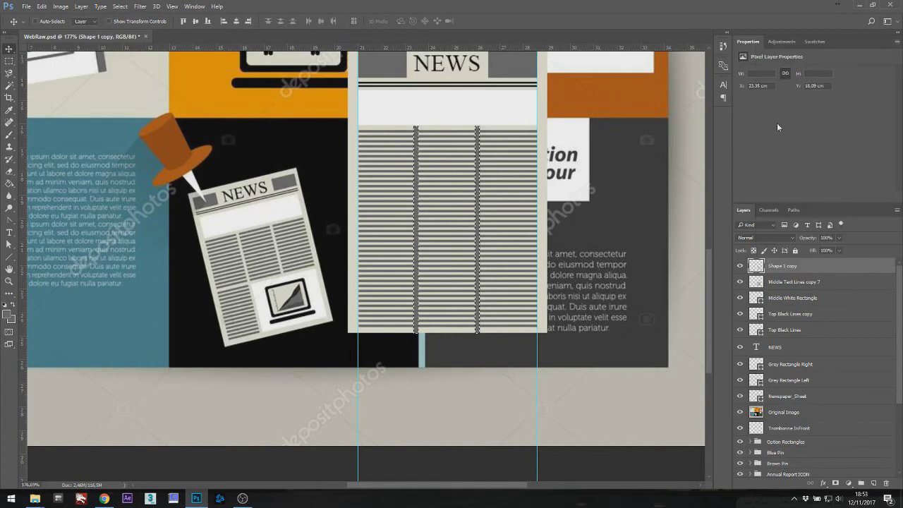
pyautogui.click(780, 282)
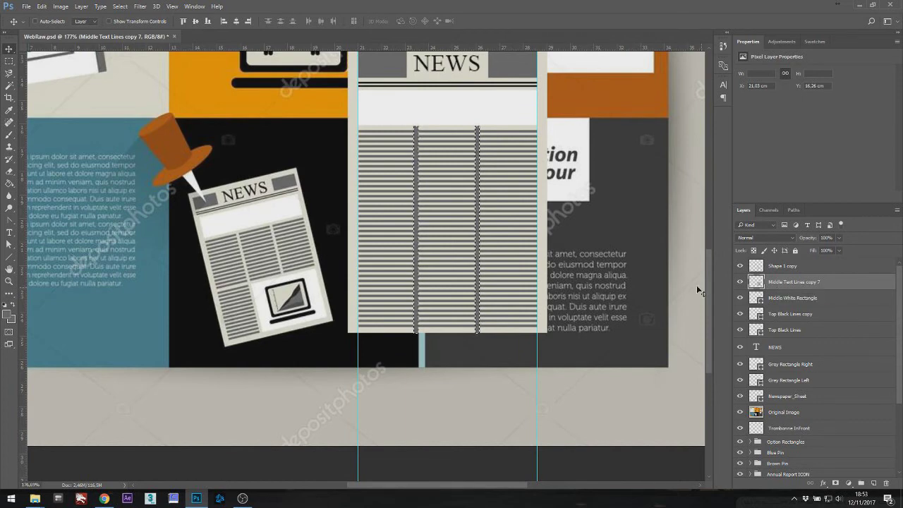
pyautogui.press('m')
pyautogui.click(645, 188)
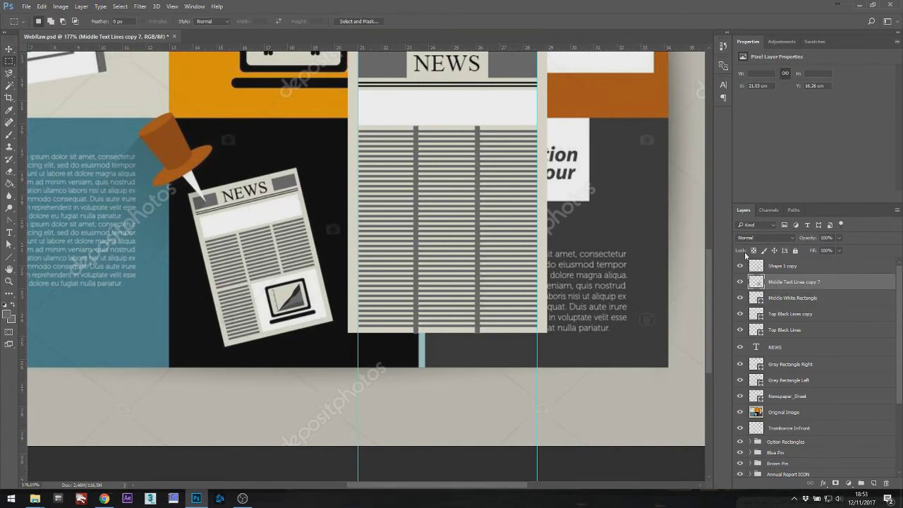
# Delete the vertical lines layer, leaving only the gaps between the three text columns.
pyautogui.click(791, 267)
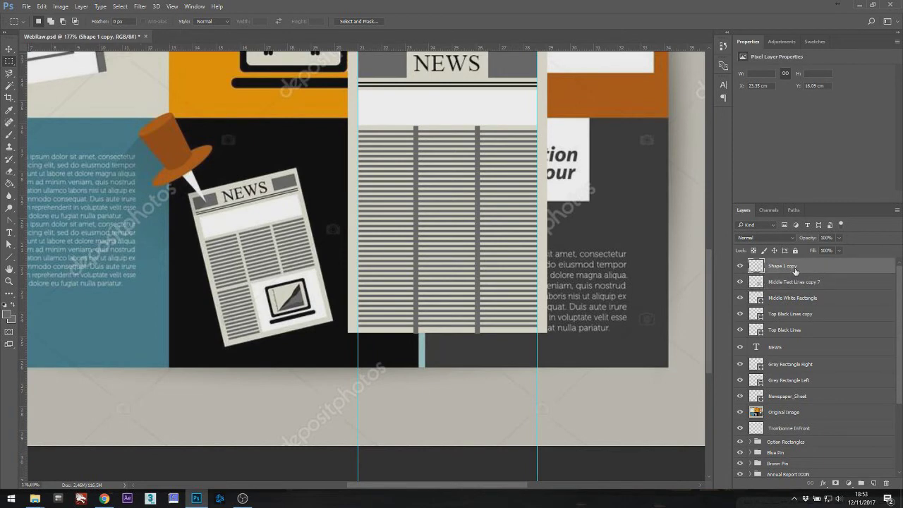
pyautogui.press('Delete')
pyautogui.scroll(4, 450, 180)
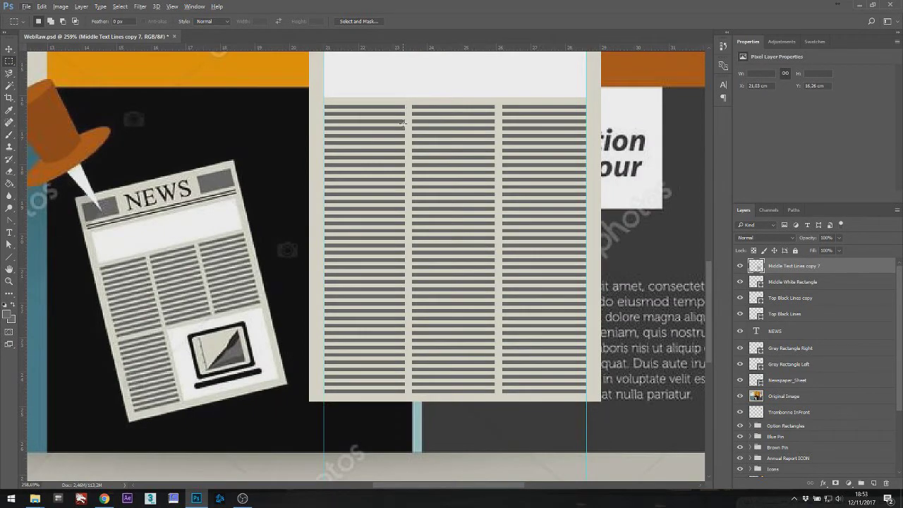
pyautogui.moveTo(477, 220); pyautogui.dragTo(453, 197)
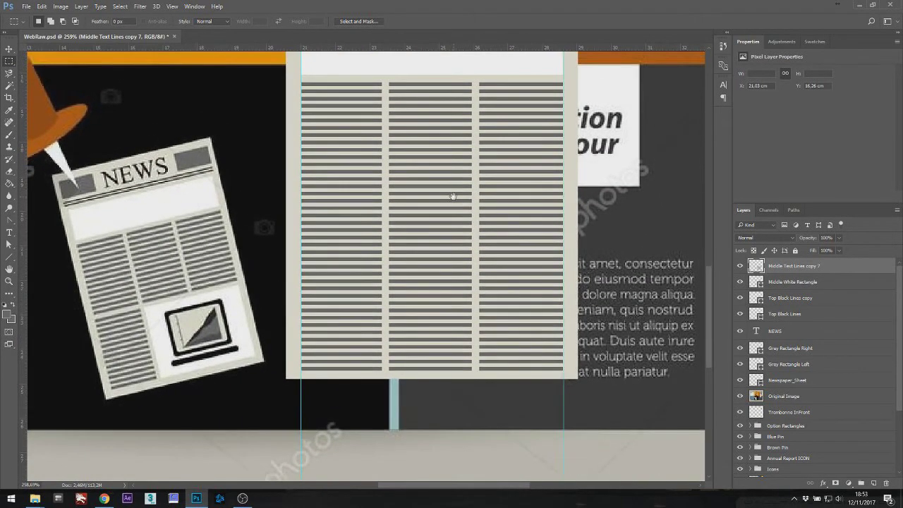
# Rename the merged text lines layer to "Middle Text Lines".
pyautogui.doubleClick(785, 268)
pyautogui.doubleClick(811, 266)
pyautogui.press('BackSpace')
pyautogui.press('Return')
# Clear the lower part of the middle and right text columns with a rectangular selection, then deselect.
pyautogui.moveTo(563, 375); pyautogui.dragTo(387, 226)
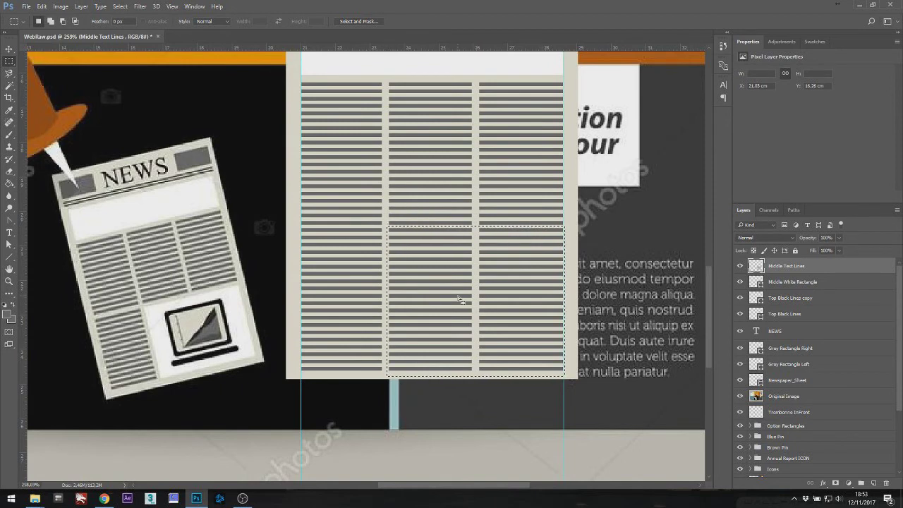
pyautogui.press('Delete')
pyautogui.hotkey('ctrl', 'd')
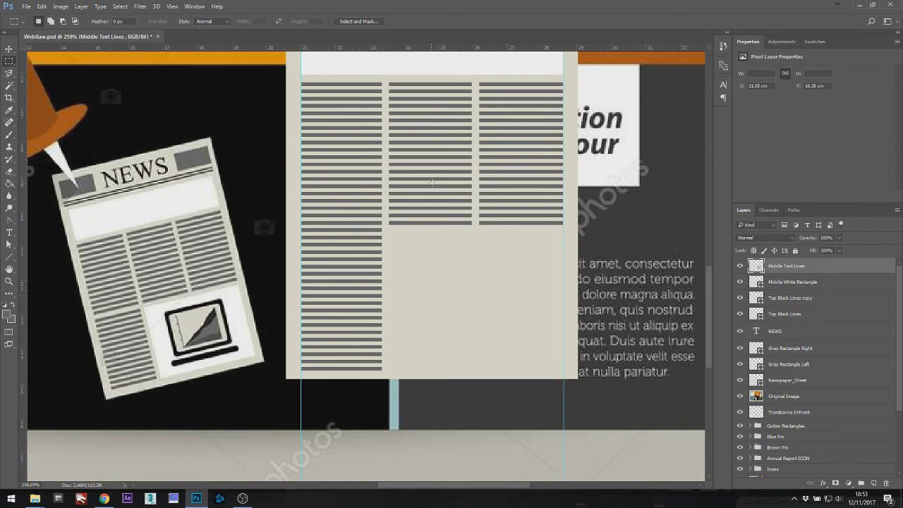
# Add a new layer above the text lines and name it "Bottom Rectangle White".
pyautogui.click(873, 478)
pyautogui.doubleClick(778, 272)
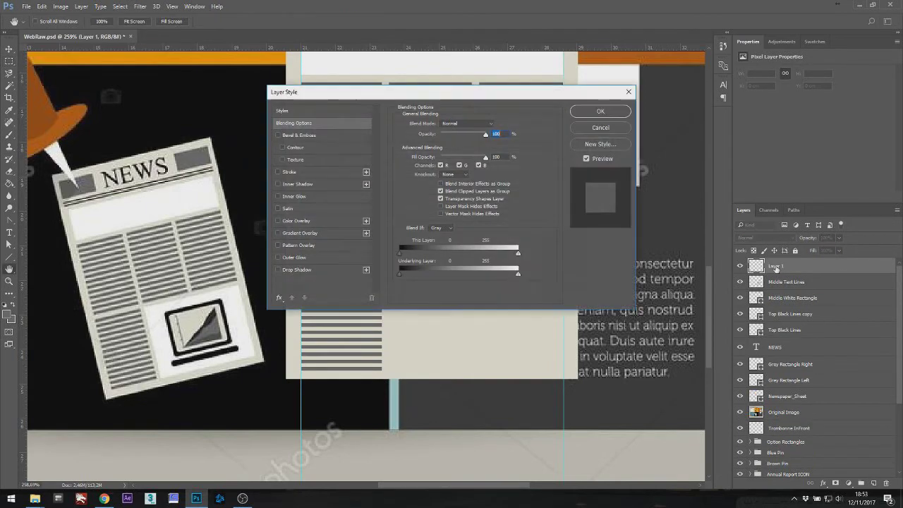
pyautogui.press('Escape')
pyautogui.doubleClick(776, 266)
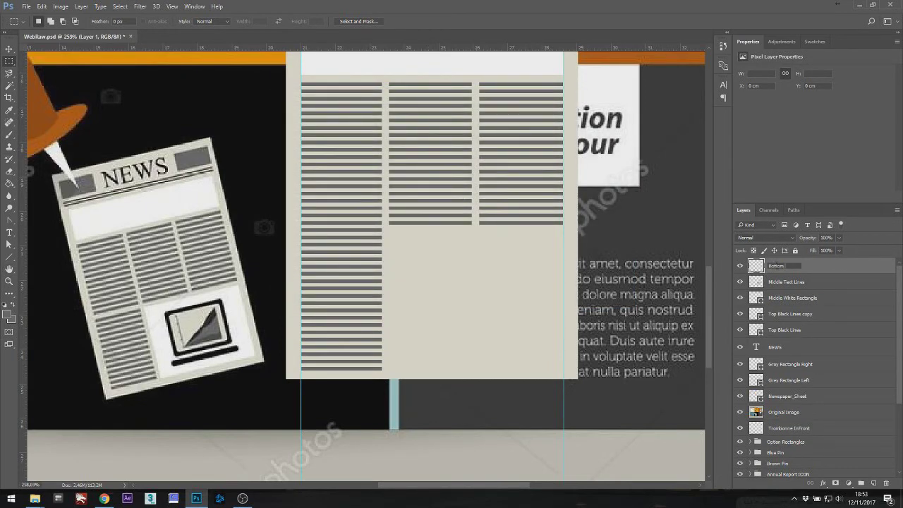
pyautogui.write('Bottom Rectangle White')
pyautogui.press('Return')
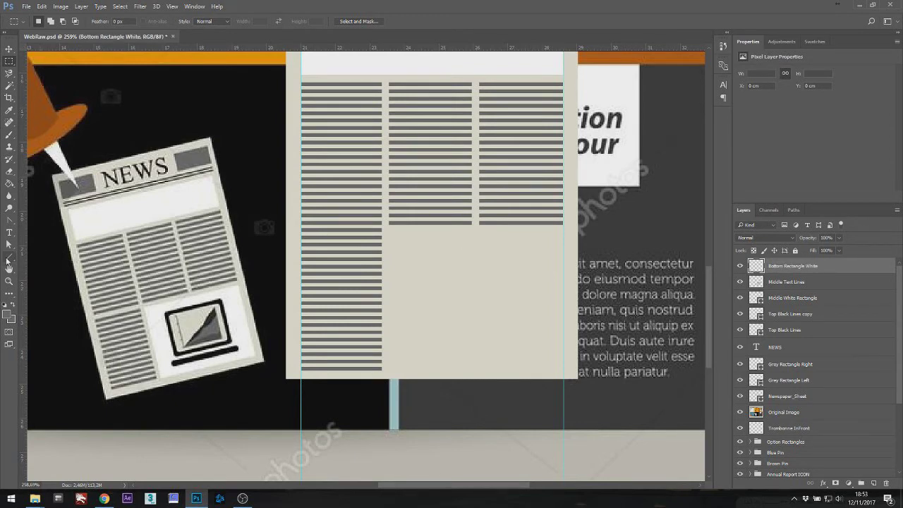
# Set the foreground colour to ffffff and draw a rectangle of about 144 × 117 px in the cleared area beneath the two shortened columns.
pyautogui.moveTo(10, 257); pyautogui.dragTo(44, 260)
pyautogui.click(8, 315)
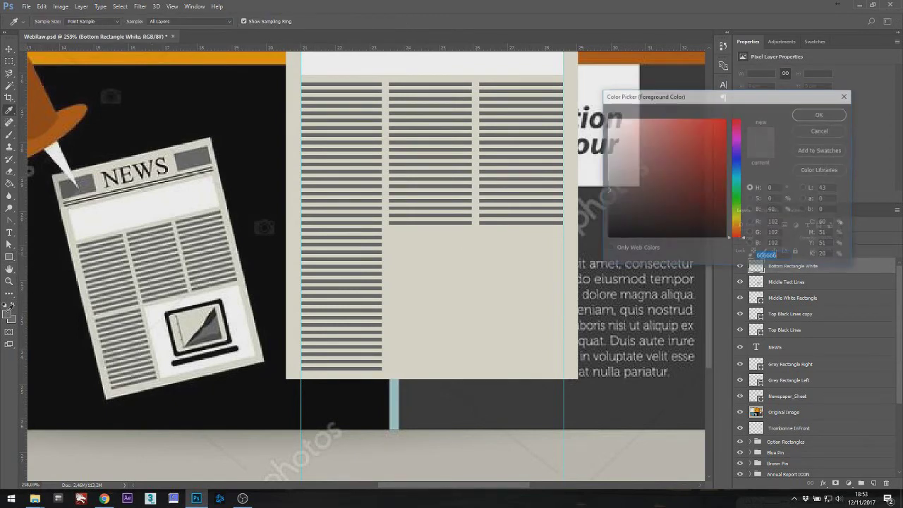
pyautogui.write('ffffff')
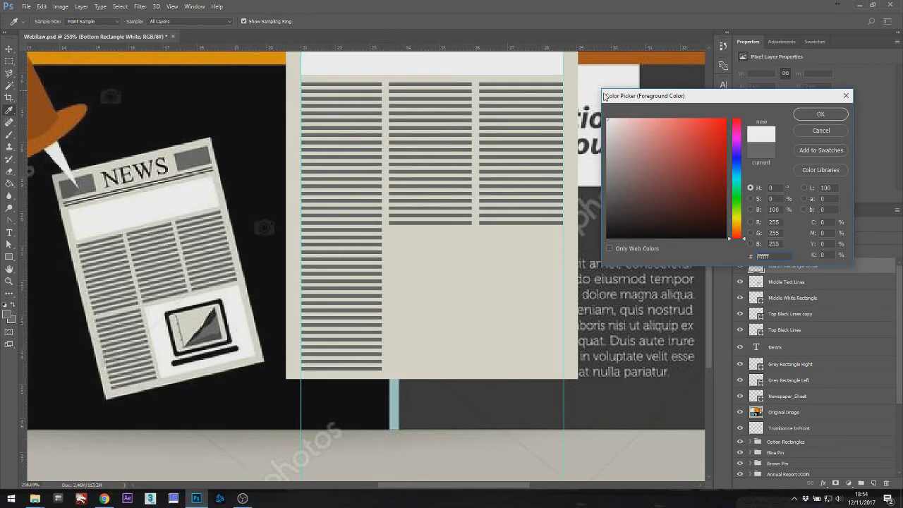
pyautogui.click(824, 118)
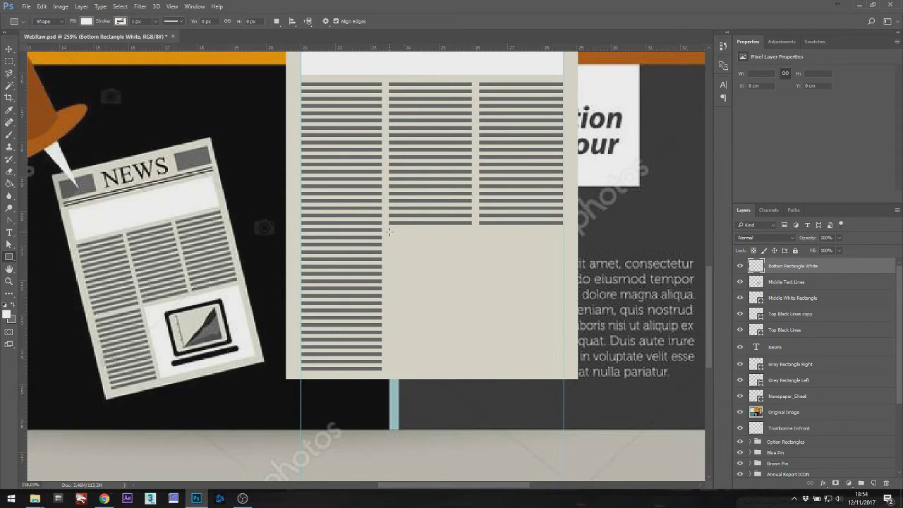
pyautogui.moveTo(389, 228); pyautogui.dragTo(563, 369)
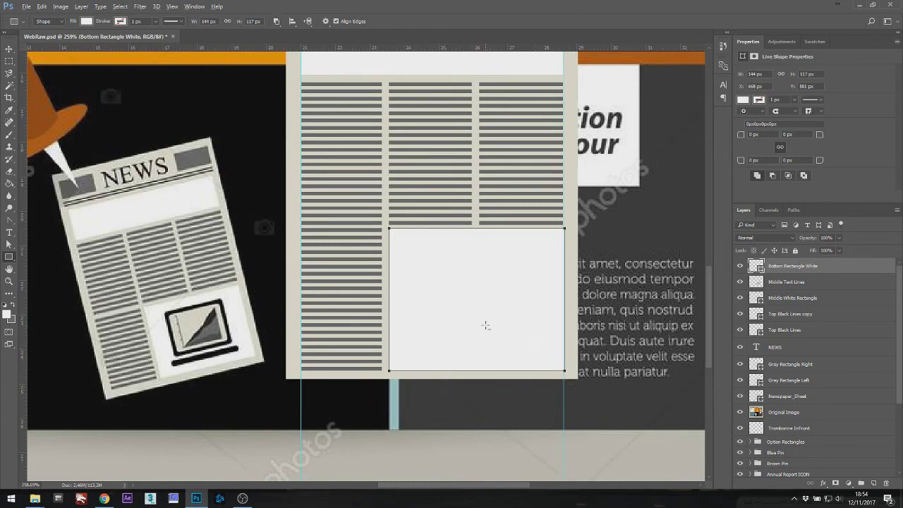
# Narrow the white rectangle to 143 px so its right edge meets the vertical guide.
pyautogui.scroll(6, 535, 321)
pyautogui.hotkey('ctrl', 't')
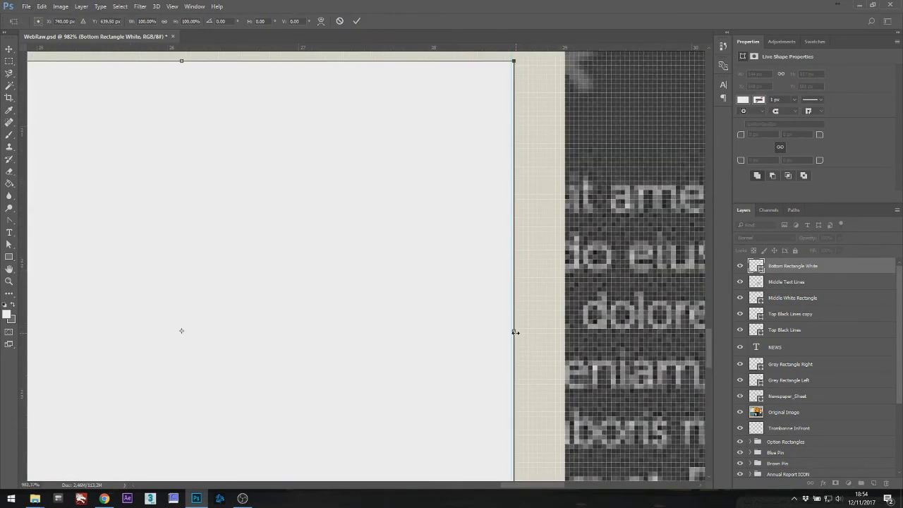
pyautogui.moveTo(514, 332); pyautogui.dragTo(509, 332)
pyautogui.press('Return')
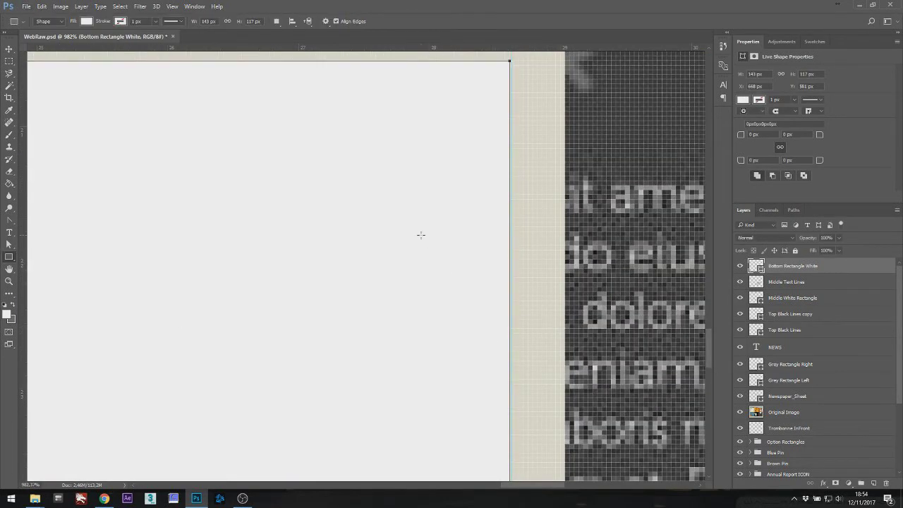
# Add a new layer above the white rectangle and name it "GraphIcon_ScreenBorder".
pyautogui.scroll(-4, 334, 248)
pyautogui.moveTo(328, 260); pyautogui.dragTo(425, 241)
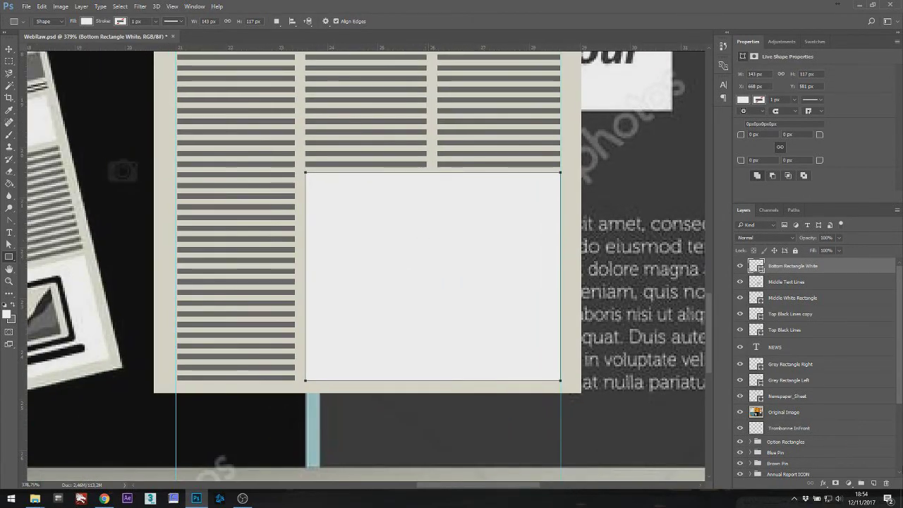
pyautogui.click(874, 483)
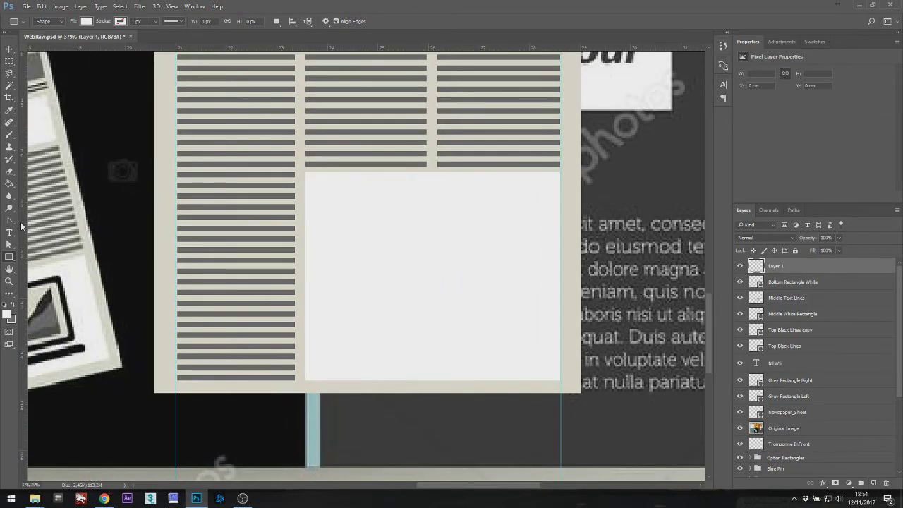
pyautogui.moveTo(156, 279); pyautogui.dragTo(195, 276)
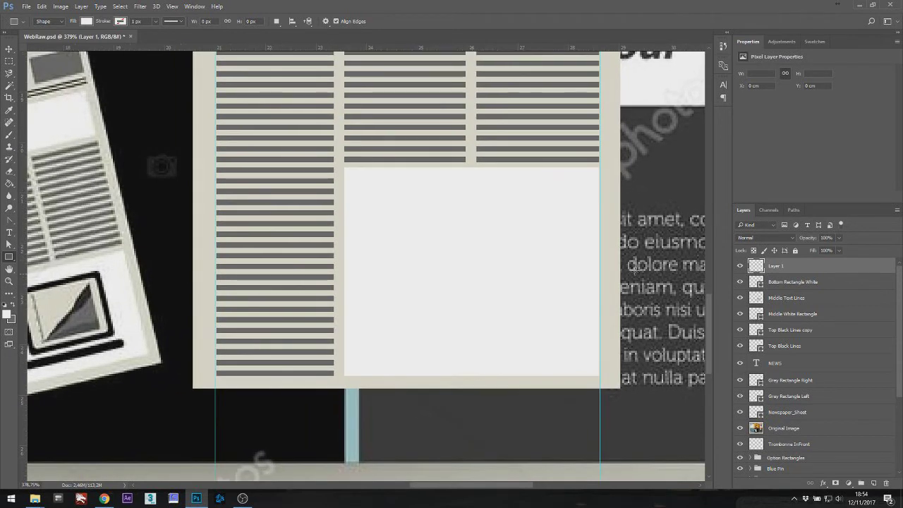
pyautogui.doubleClick(772, 266)
pyautogui.write('Green')
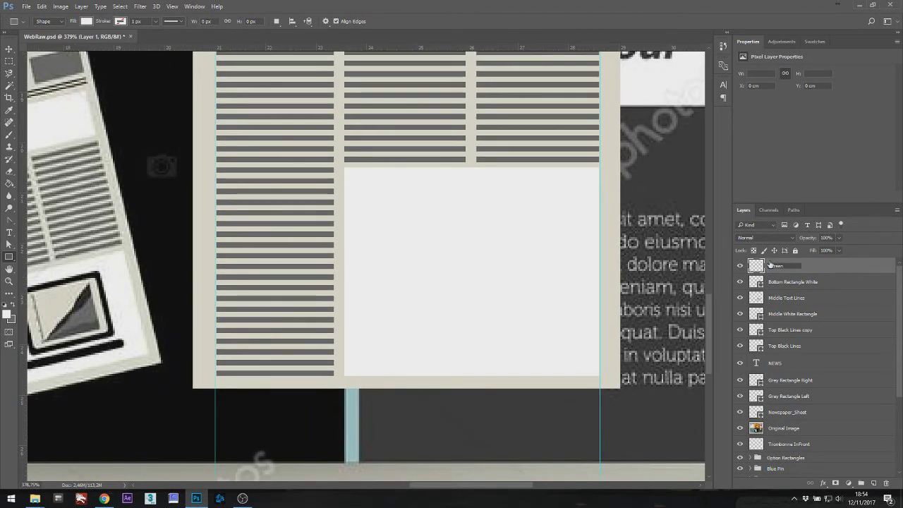
pyautogui.press('BackSpace')
pyautogui.press('BackSpace')
pyautogui.press('BackSpace')
pyautogui.press('BackSpace')
pyautogui.press('BackSpace')
pyautogui.write('Graphic')
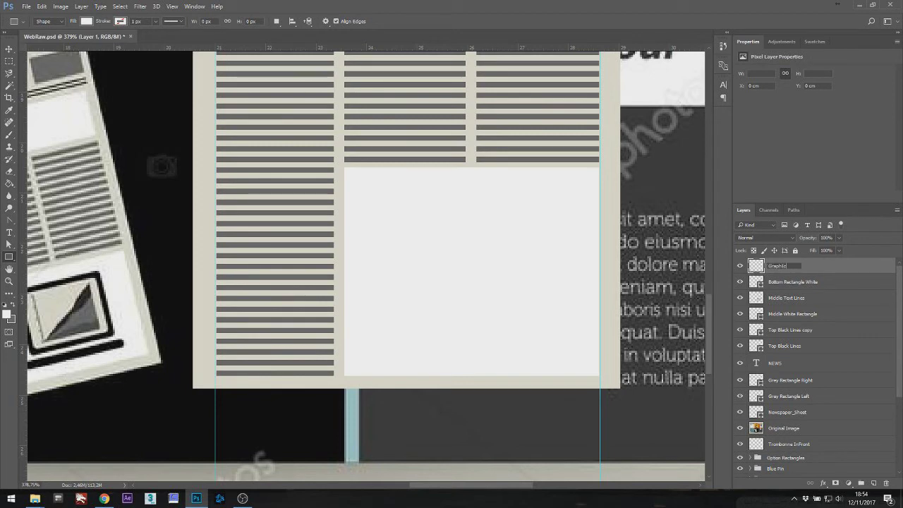
pyautogui.write('on_ScreenBorder')
pyautogui.press('Return')
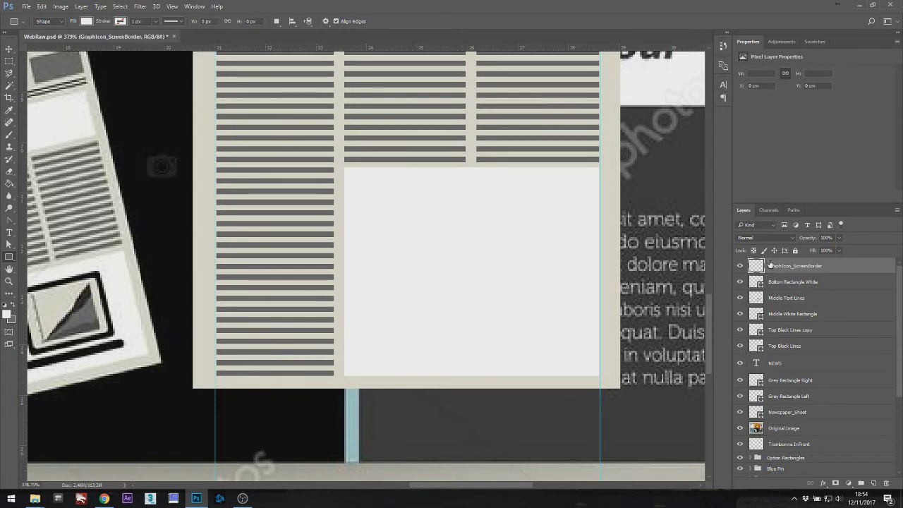
# Switch to the Rounded Rectangle tool for drawing the graph icon's screen border.
pyautogui.click(8, 261)
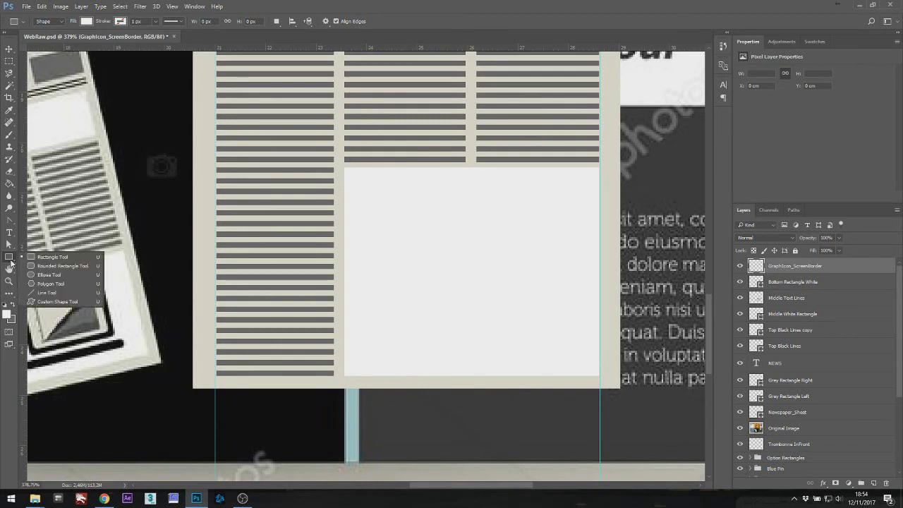
pyautogui.click(58, 267)
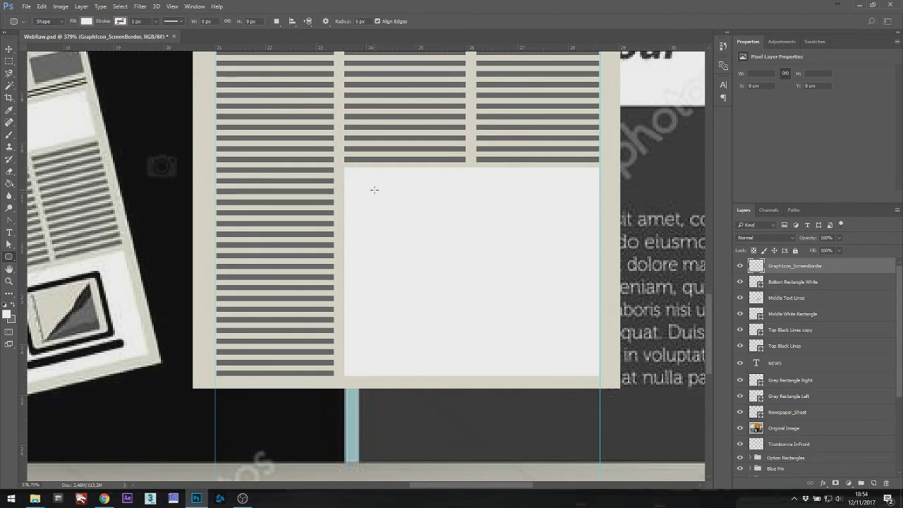
pyautogui.moveTo(375, 180); pyautogui.dragTo(450, 255)
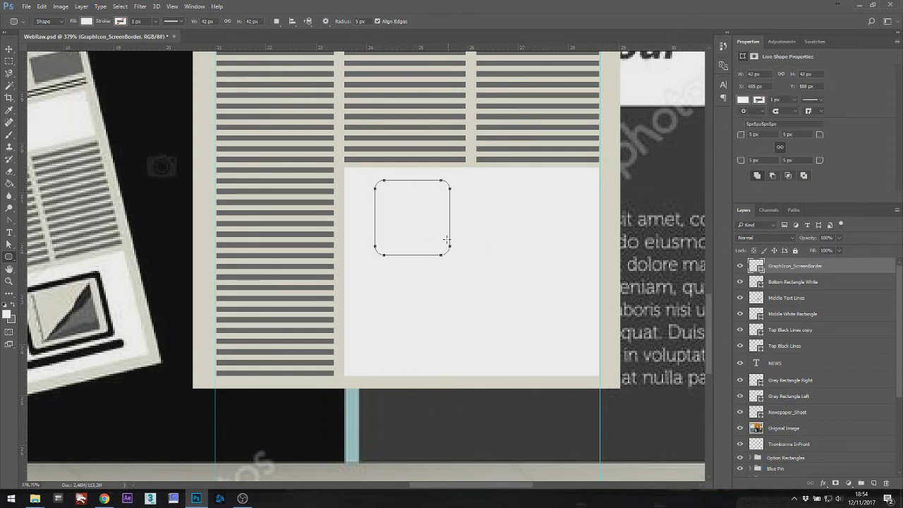
pyautogui.hotkey('ctrl', 'z')
pyautogui.moveTo(346, 211); pyautogui.dragTo(395, 267)
pyautogui.press('z')
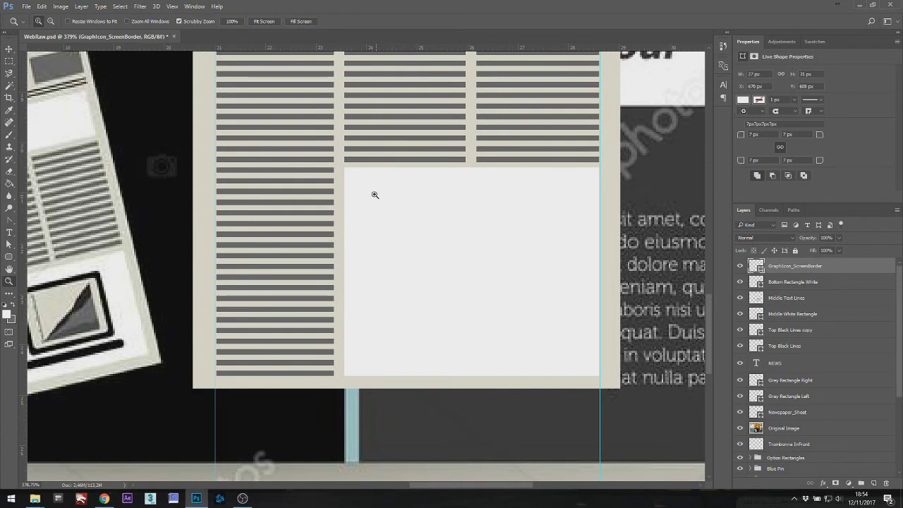
pyautogui.click(10, 257)
pyautogui.moveTo(360, 182); pyautogui.dragTo(588, 359)
pyautogui.hotkey('ctrl', 'alt', 'z')
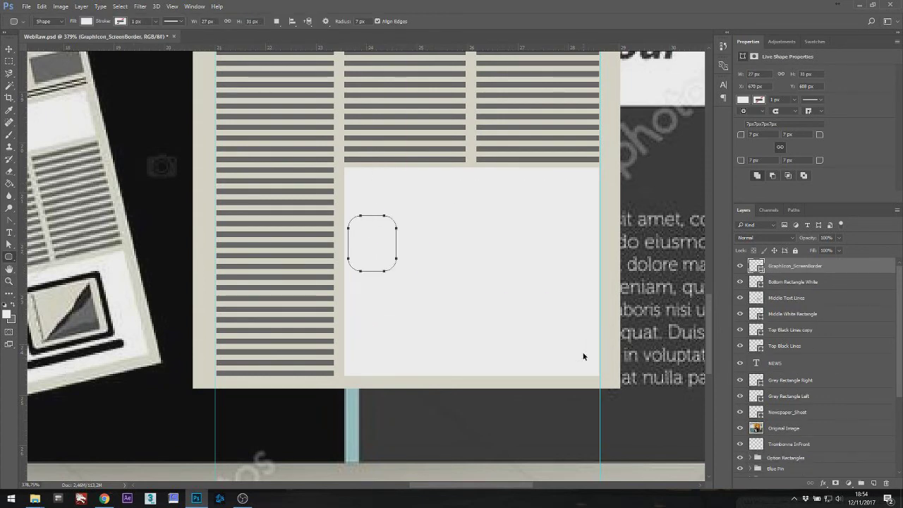
pyautogui.hotkey('ctrl', 'alt', 'z')
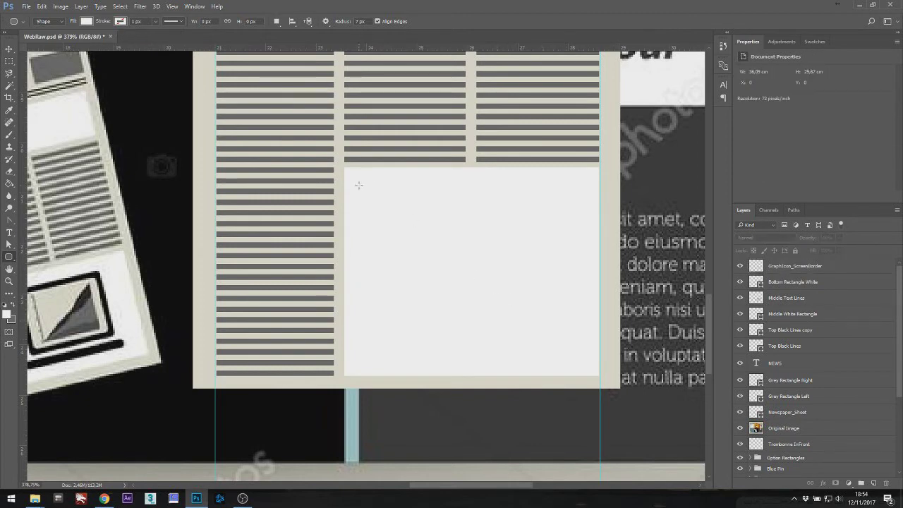
# Draw a rounded rectangle about 124 × 92 px in the white box and give it a color overlay sampled from the reference icon's screen.
pyautogui.moveTo(358, 186); pyautogui.dragTo(580, 349)
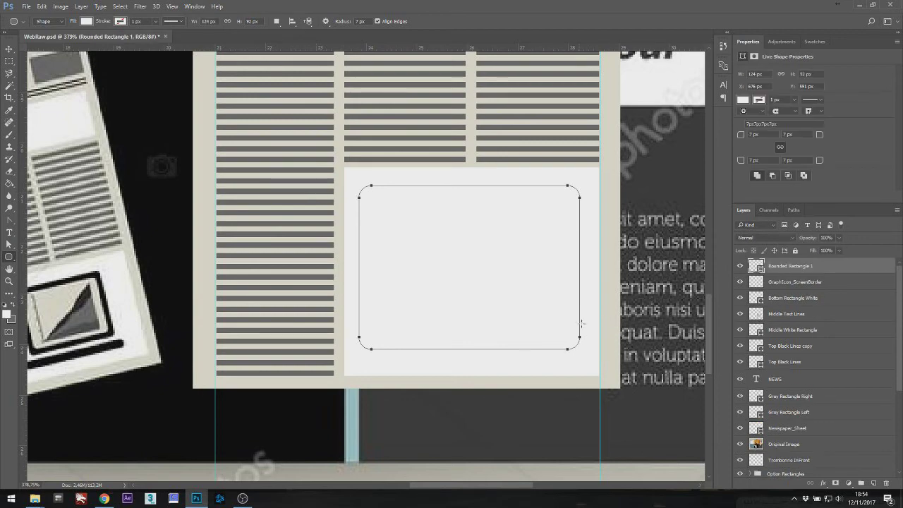
pyautogui.rightClick(777, 266)
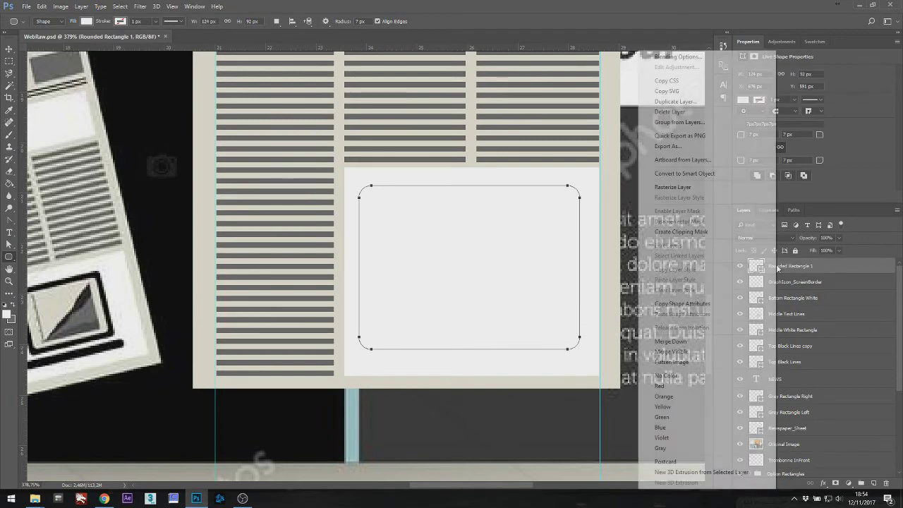
pyautogui.click(670, 58)
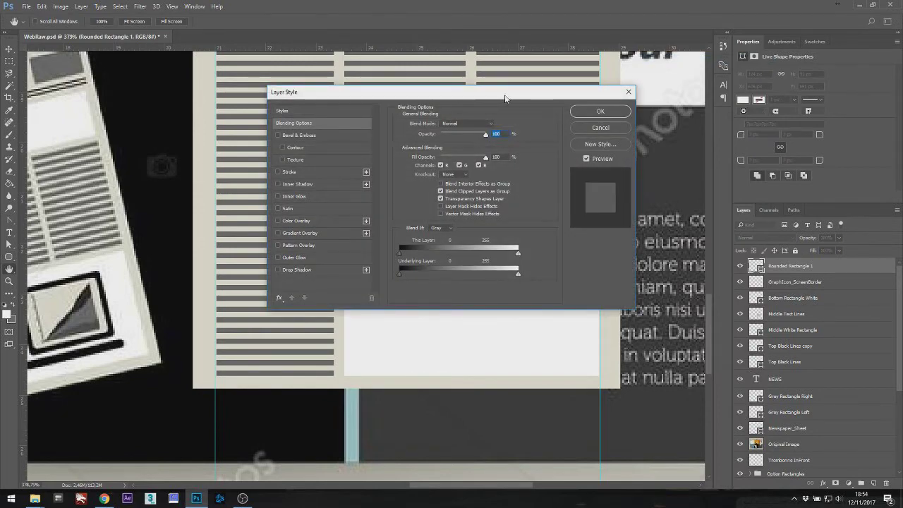
pyautogui.moveTo(504, 94); pyautogui.dragTo(732, 118)
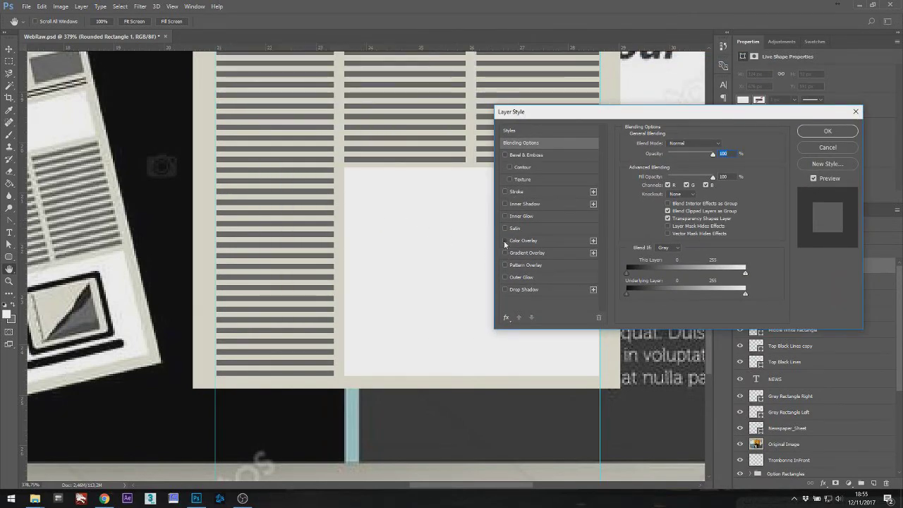
pyautogui.click(505, 243)
pyautogui.click(523, 242)
pyautogui.click(723, 145)
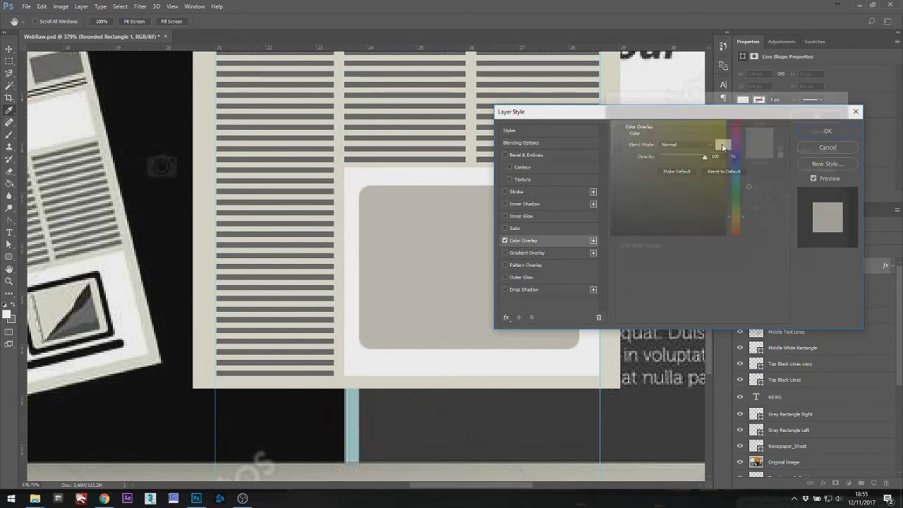
pyautogui.click(62, 298)
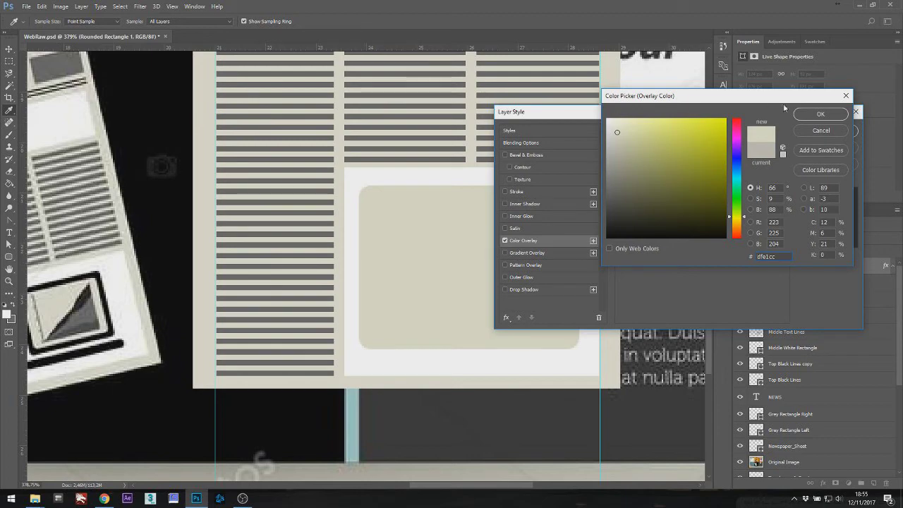
pyautogui.click(821, 113)
pyautogui.click(810, 133)
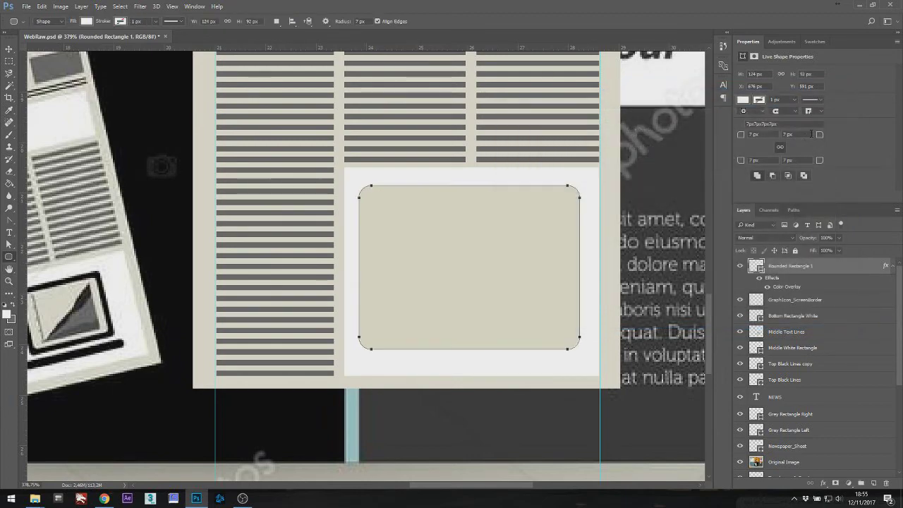
# Add a 5 px black stroke to the rounded rectangle's layer style, positioned Inside.
pyautogui.rightClick(797, 265)
pyautogui.click(699, 56)
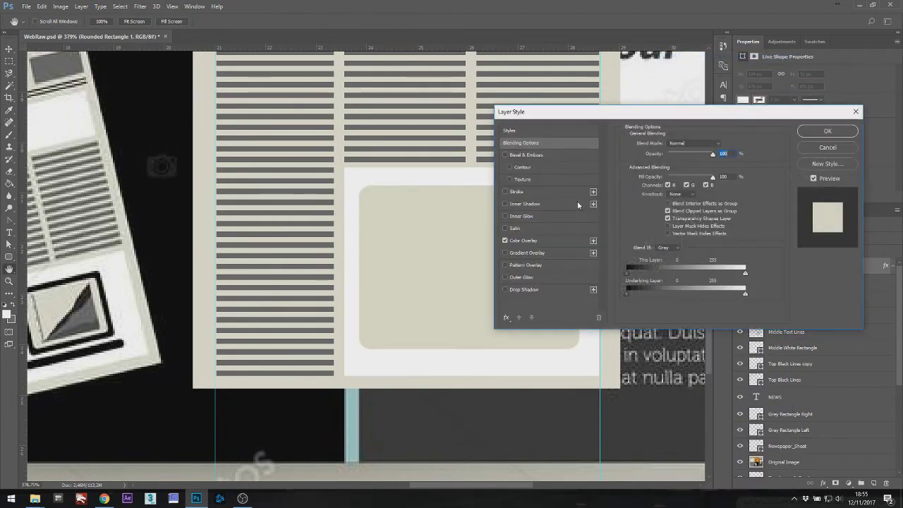
pyautogui.click(505, 192)
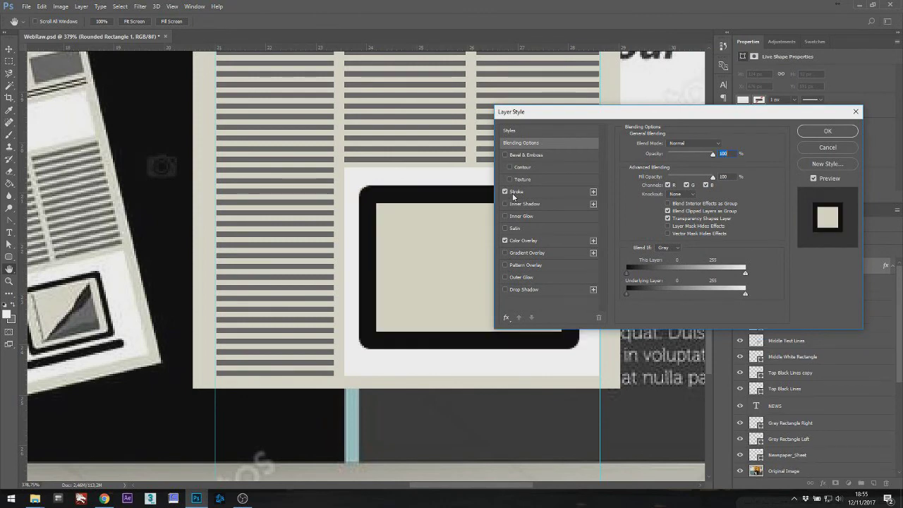
pyautogui.click(516, 192)
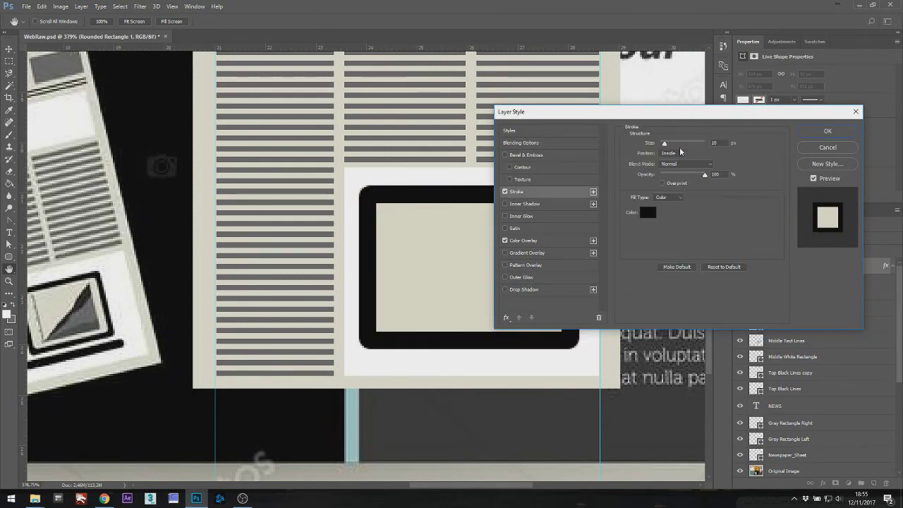
pyautogui.click(674, 153)
pyautogui.click(673, 170)
pyautogui.scroll(-5, 715, 141)
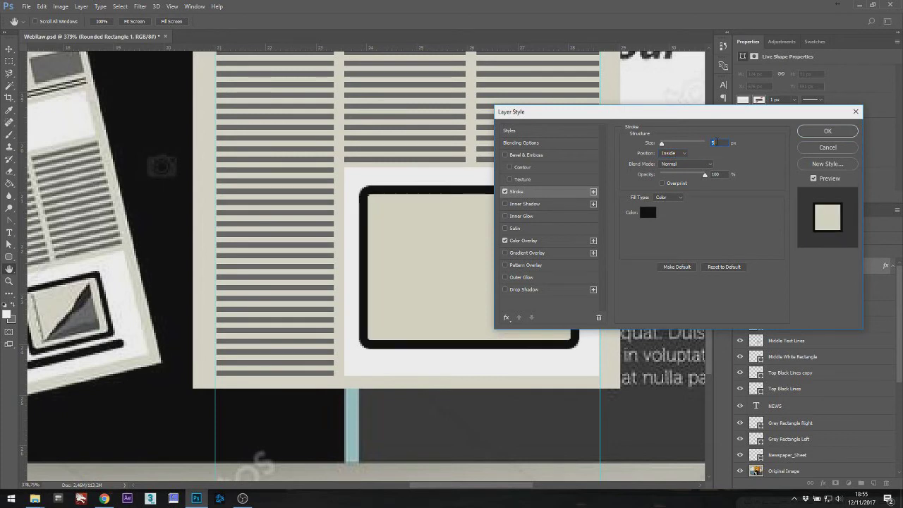
pyautogui.scroll(1, 716, 142)
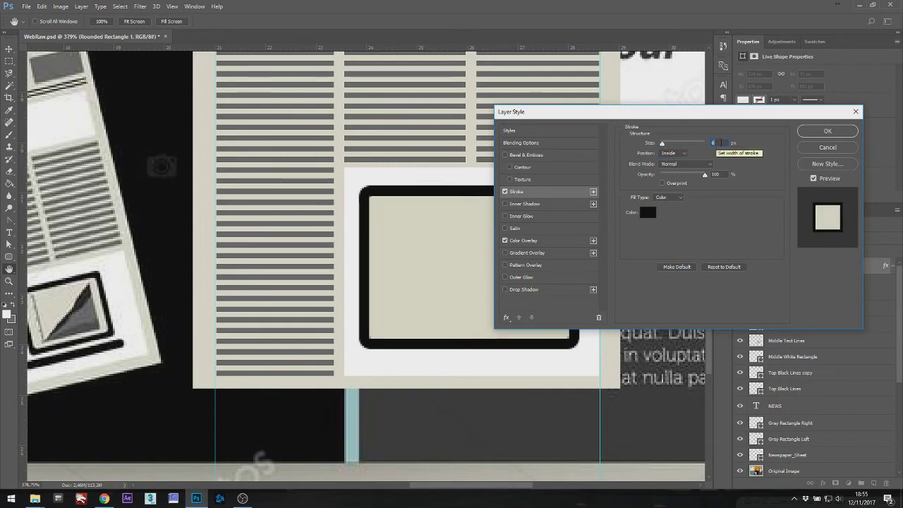
pyautogui.scroll(-1, 715, 142)
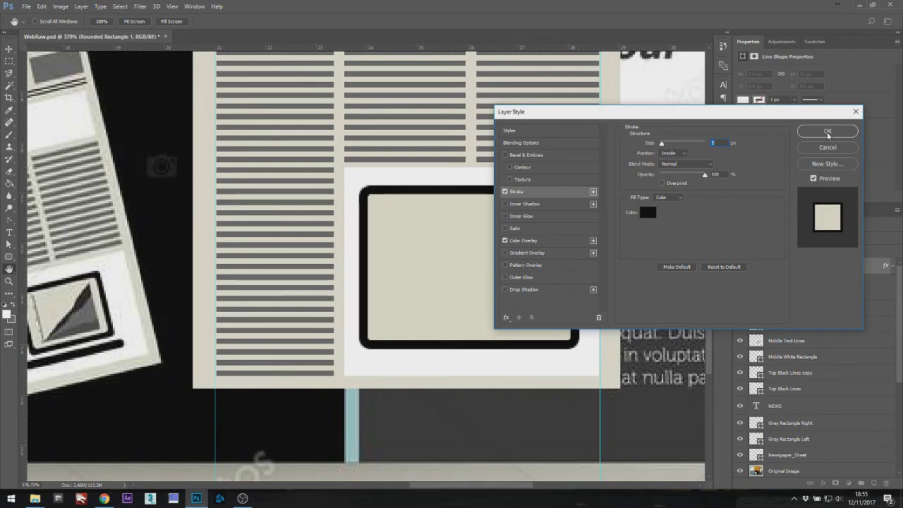
pyautogui.click(674, 154)
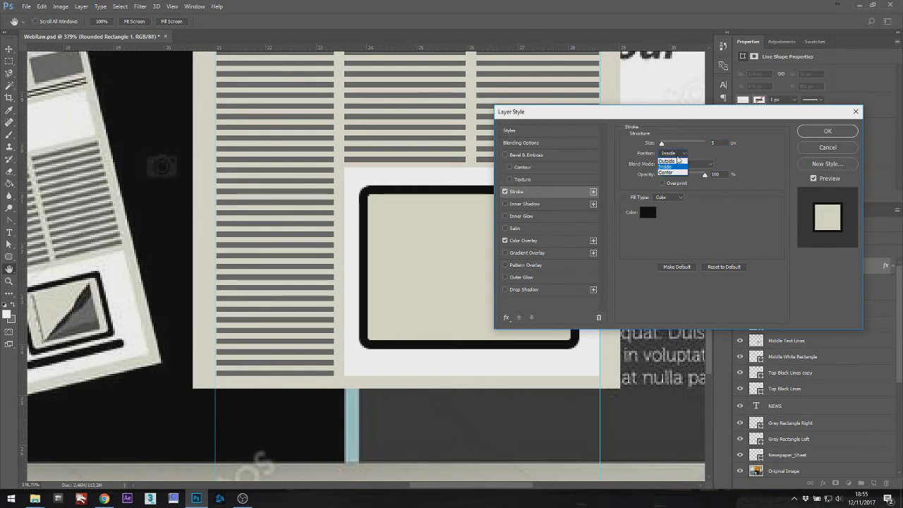
pyautogui.click(673, 155)
pyautogui.click(672, 154)
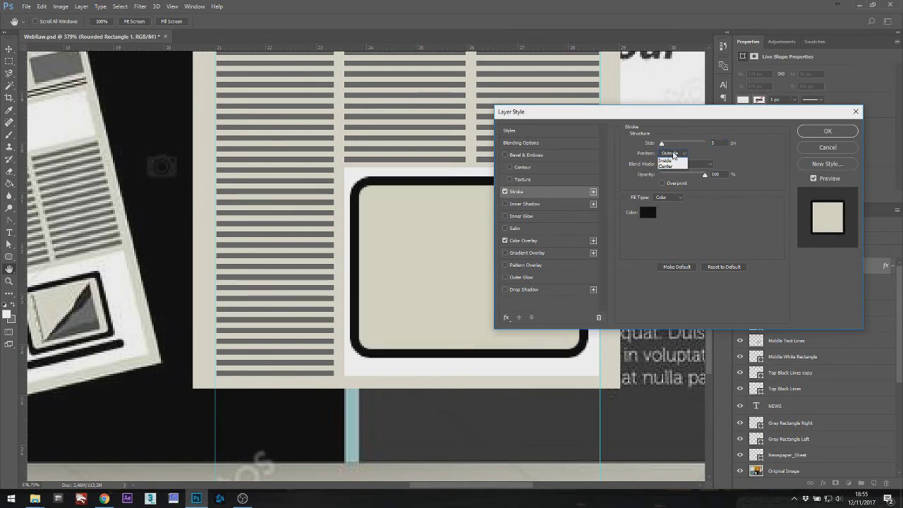
pyautogui.click(672, 163)
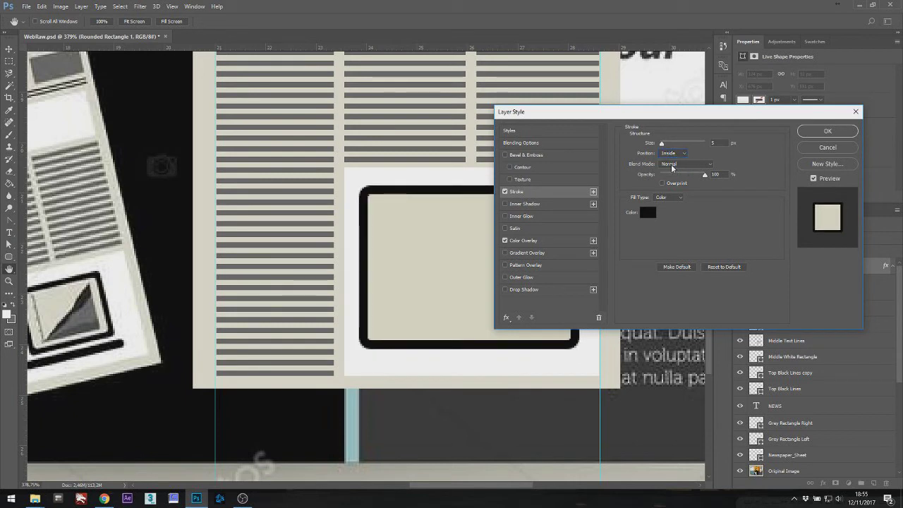
pyautogui.click(828, 131)
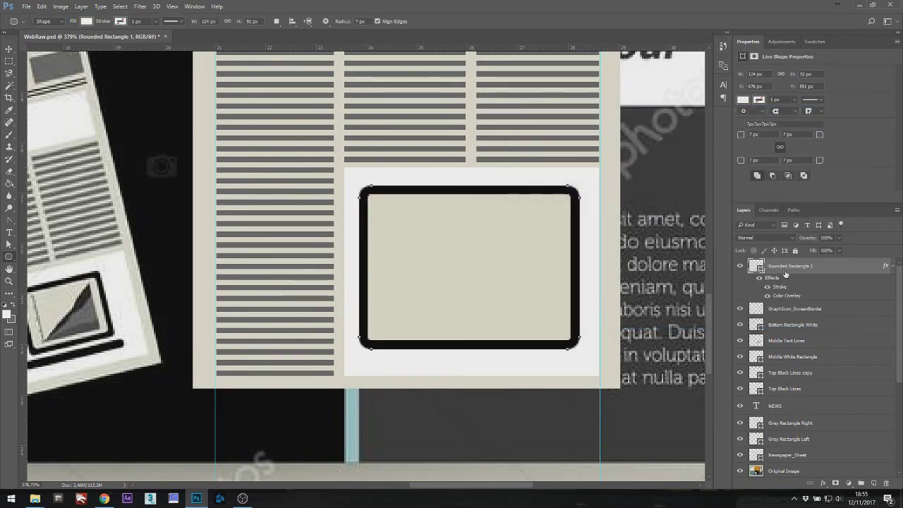
# Delete the empty GraphIcon_ScreenBorder layer and give its name, GraphIcon_ScreenBorder, to the rounded rectangle layer.
pyautogui.click(786, 307)
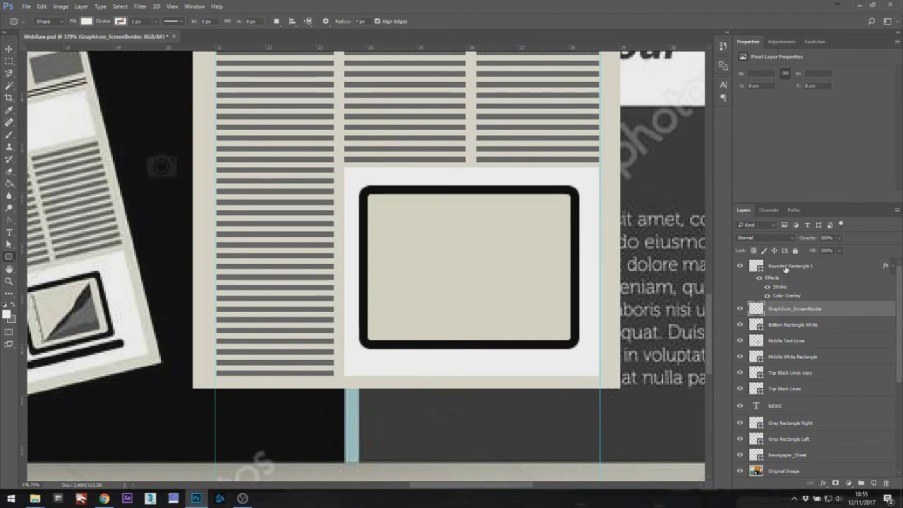
pyautogui.press('Delete')
pyautogui.doubleClick(787, 266)
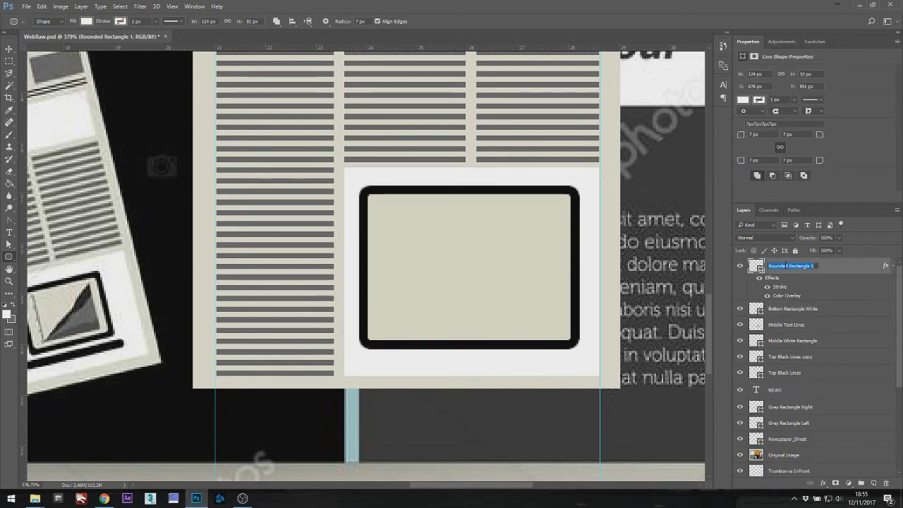
pyautogui.write('Grap')
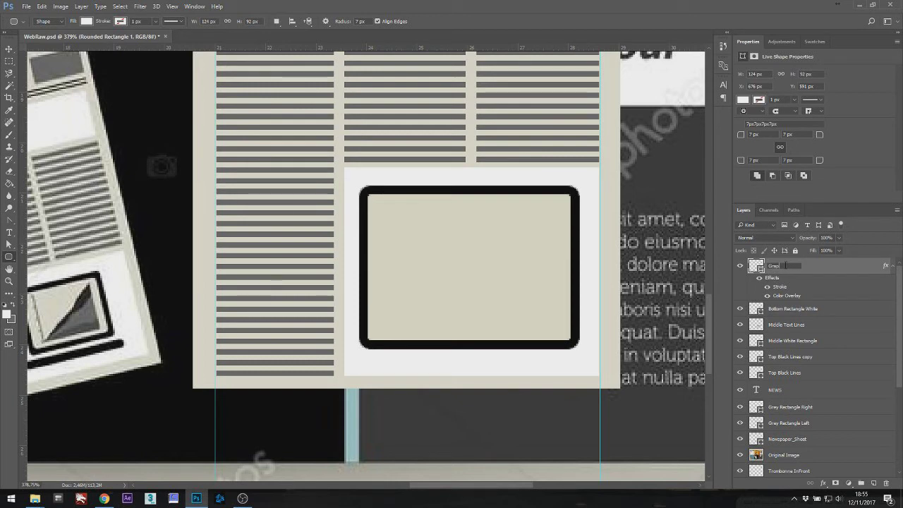
pyautogui.write('hIcon_ScreenBorder')
pyautogui.press('Return')
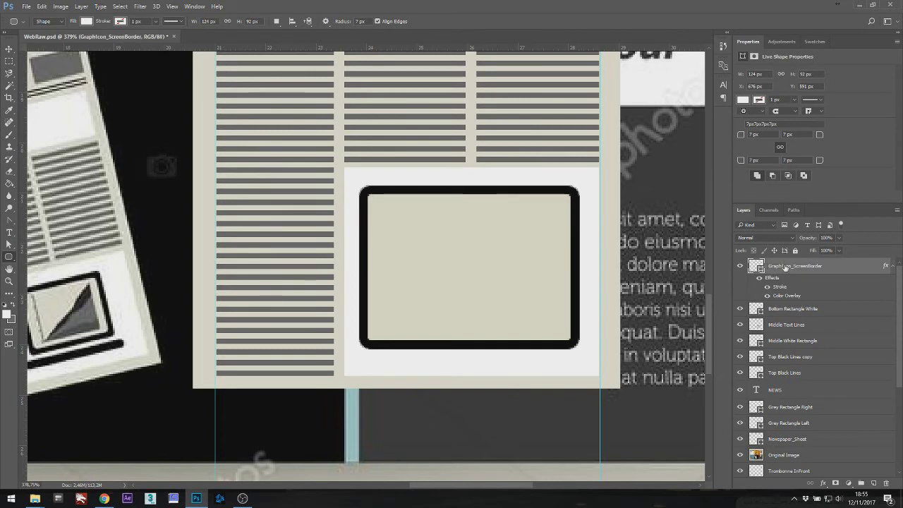
pyautogui.rightClick(785, 266)
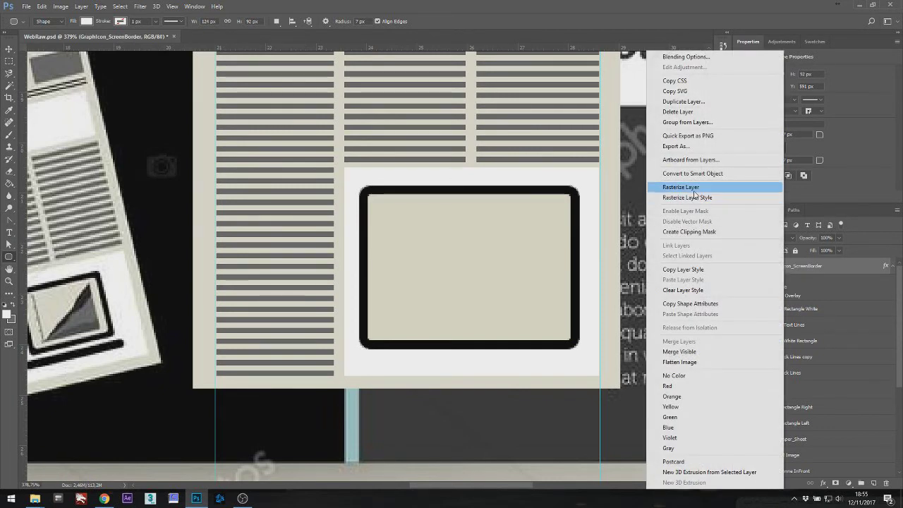
pyautogui.click(796, 270)
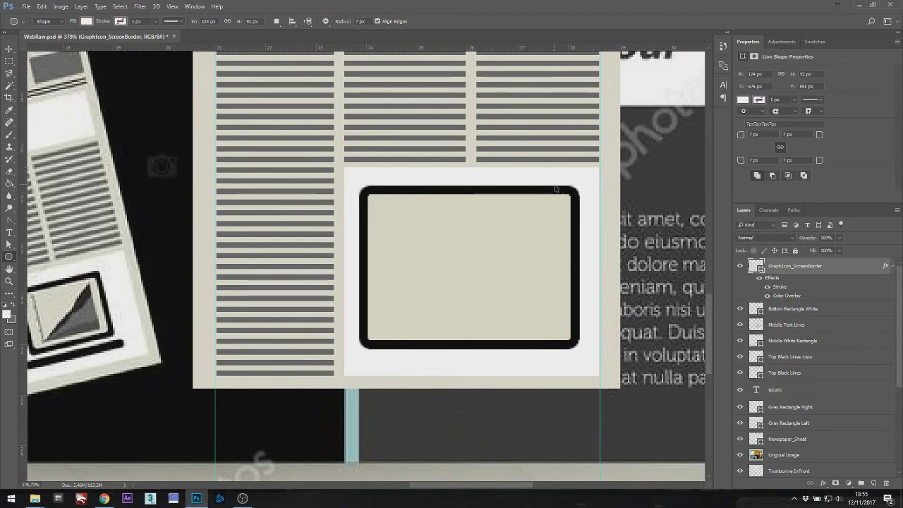
pyautogui.hotkey('ctrl', 't')
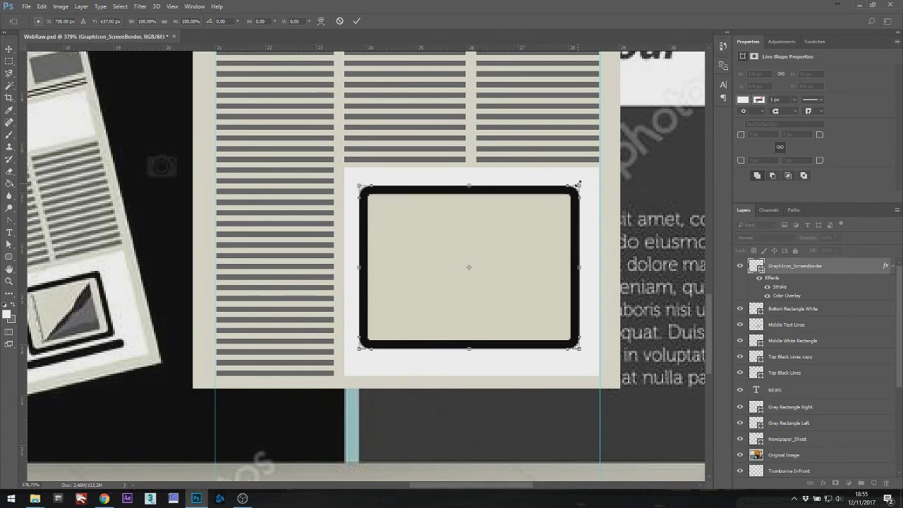
pyautogui.moveTo(578, 185); pyautogui.dragTo(380, 324)
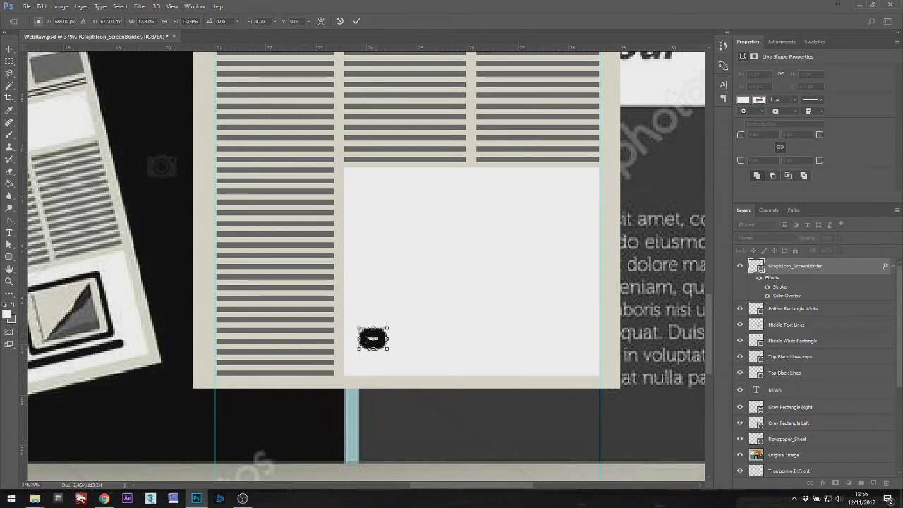
pyautogui.press('Escape')
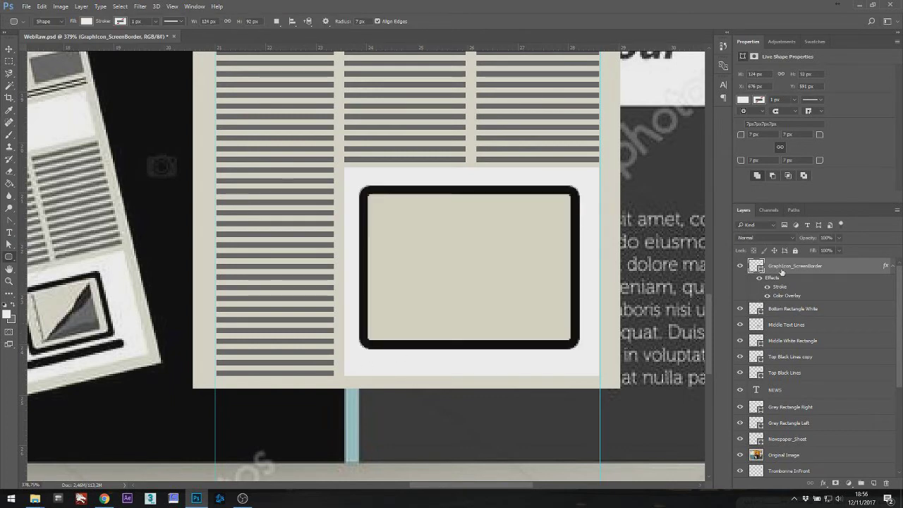
# Rasterize the GraphIcon_ScreenBorder shape layer.
pyautogui.rightClick(785, 267)
pyautogui.click(682, 187)
pyautogui.hotkey('ctrl', 't')
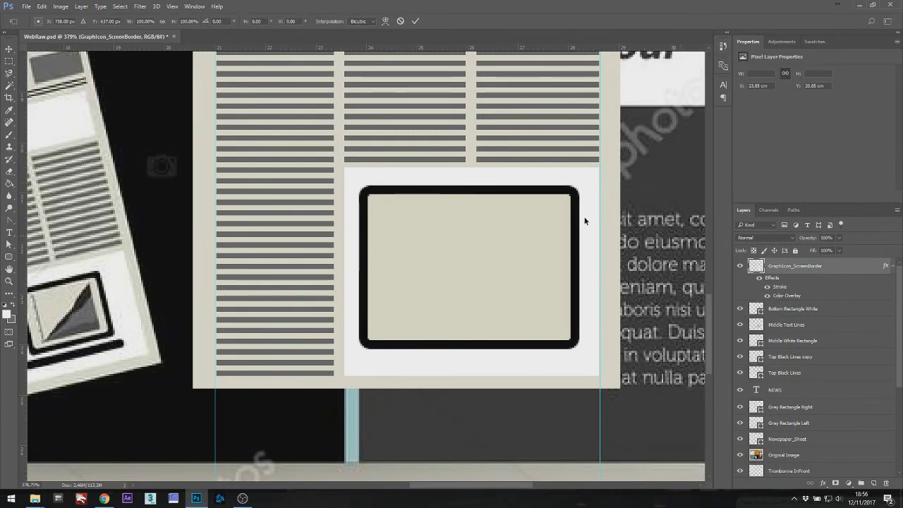
pyautogui.moveTo(580, 187); pyautogui.dragTo(443, 288)
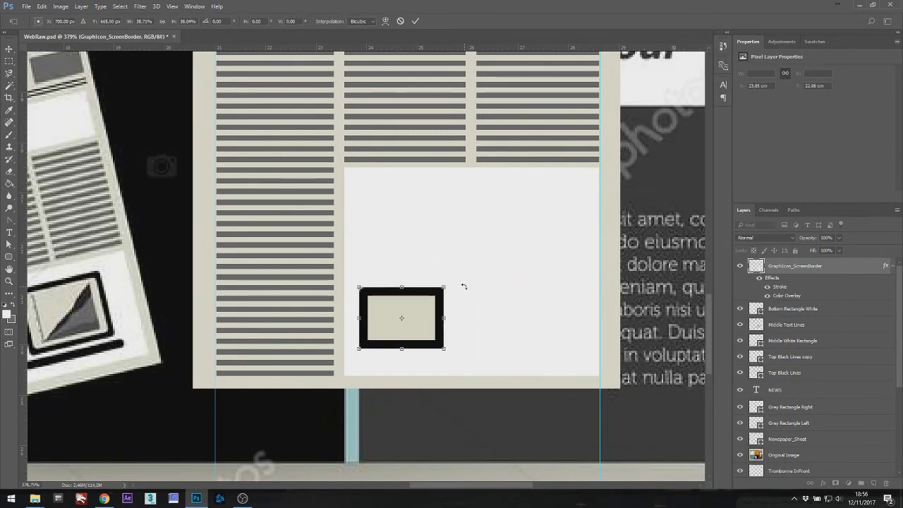
pyautogui.press('Return')
pyautogui.hotkey('ctrl', 'z')
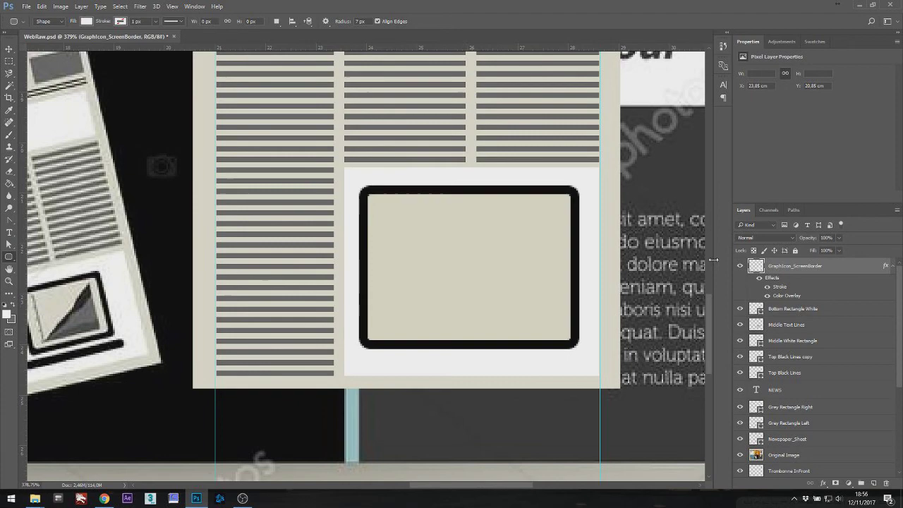
# Convert the GraphIcon_ScreenBorder layer, including its stroke and color overlay, to a smart object.
pyautogui.rightClick(782, 268)
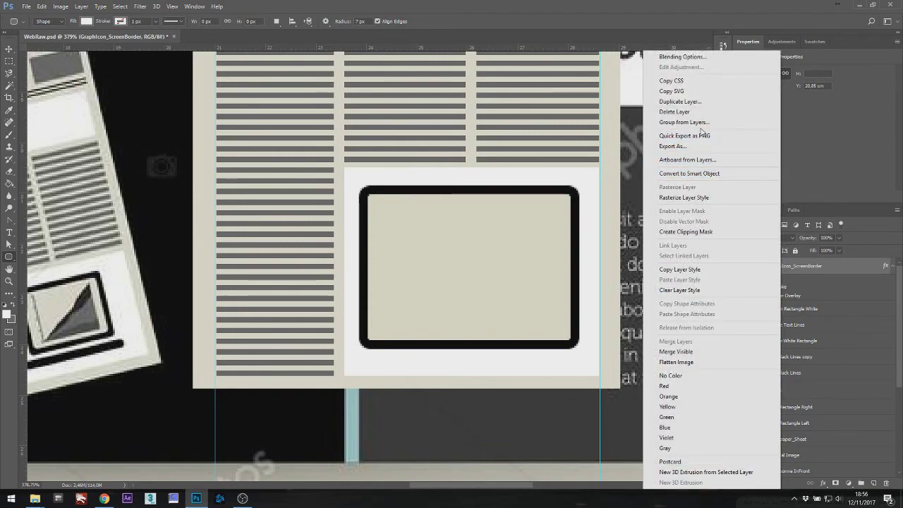
pyautogui.click(696, 176)
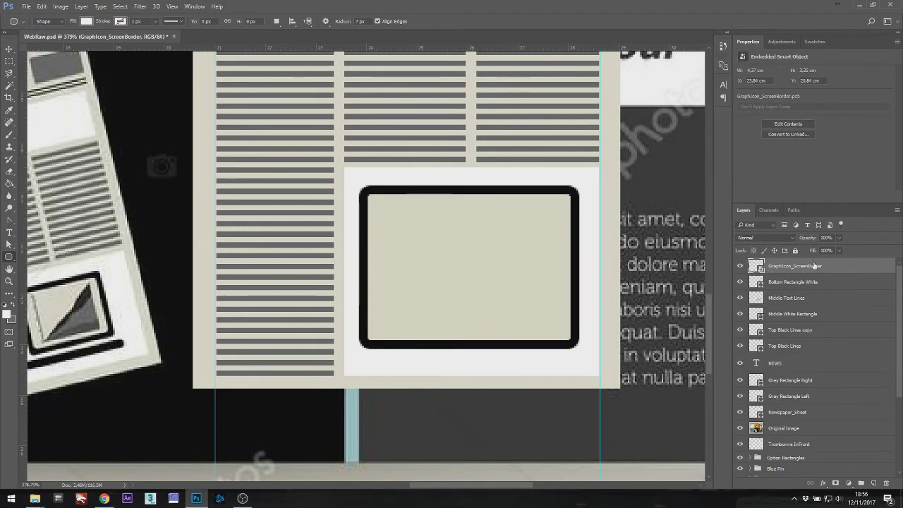
# Rasterize the GraphIcon_ScreenBorder smart object into a plain pixel layer.
pyautogui.rightClick(782, 266)
pyautogui.click(674, 210)
pyautogui.hotkey('ctrl', 't')
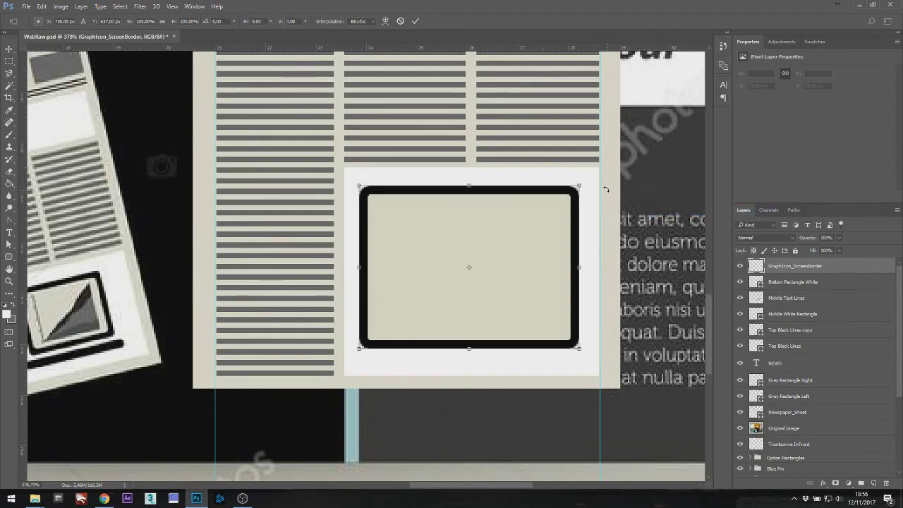
pyautogui.moveTo(578, 187); pyautogui.dragTo(392, 324)
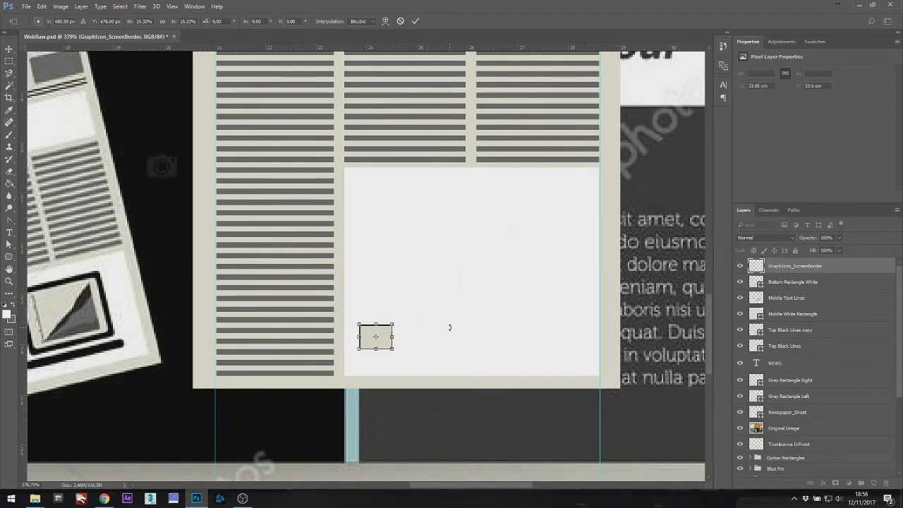
pyautogui.scroll(2, 368, 341)
pyautogui.scroll(-4, 368, 341)
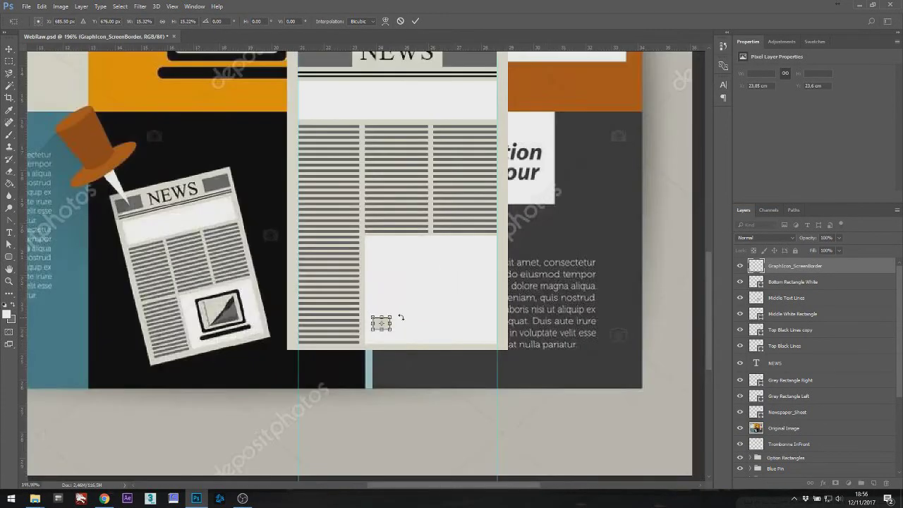
pyautogui.press('Escape')
pyautogui.scroll(3, 414, 305)
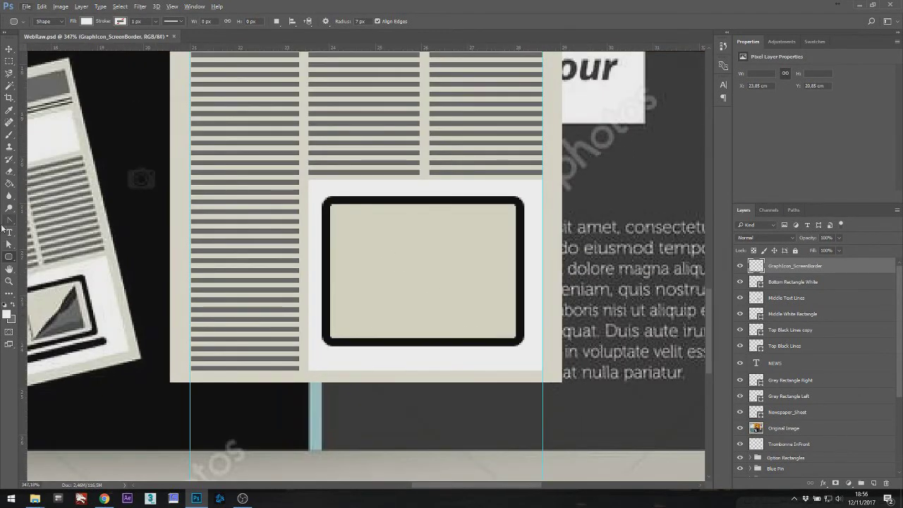
pyautogui.moveTo(408, 289); pyautogui.dragTo(446, 319)
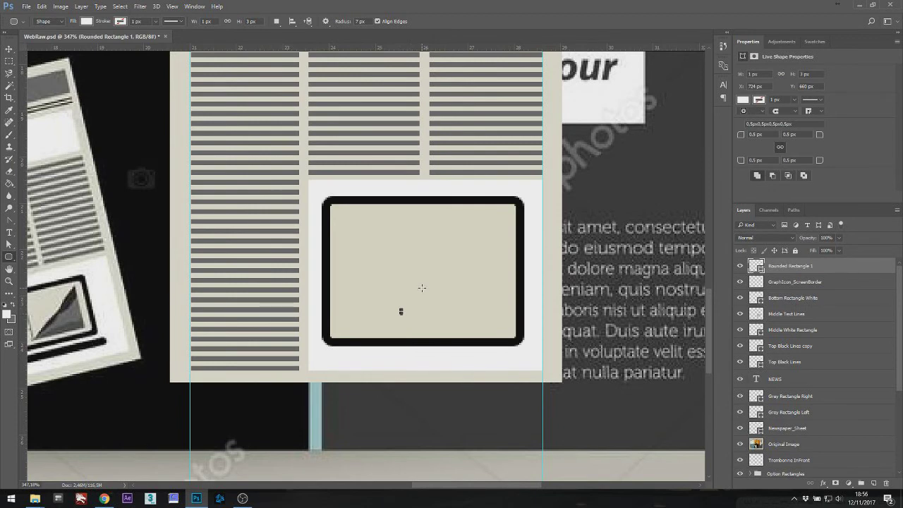
pyautogui.hotkey('ctrl', 'z')
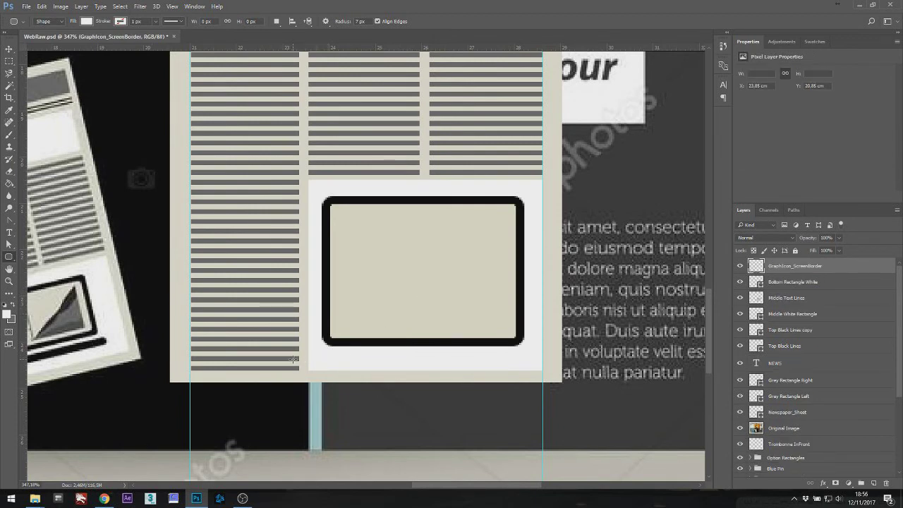
# Draw a rounded bar of 145 × 10 px below the screen border and give it a 000000 color overlay.
pyautogui.moveTo(293, 360); pyautogui.dragTo(528, 370)
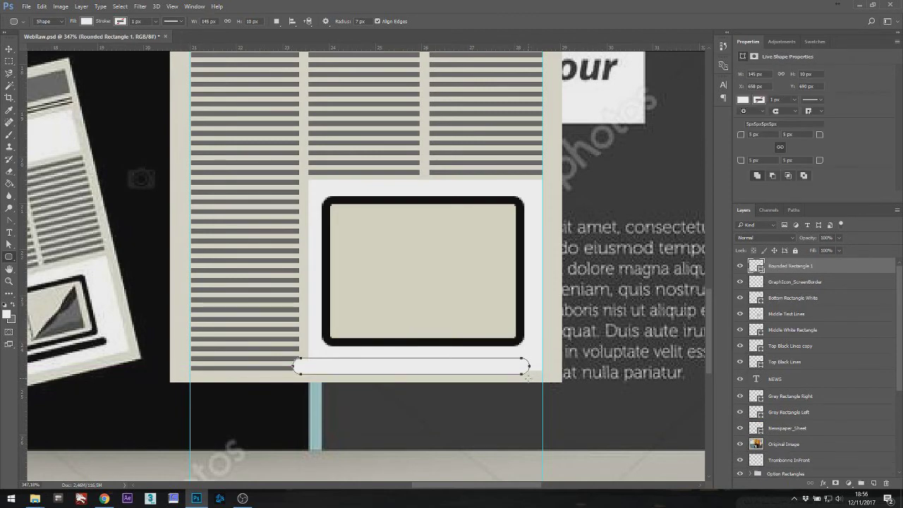
pyautogui.rightClick(801, 265)
pyautogui.click(698, 56)
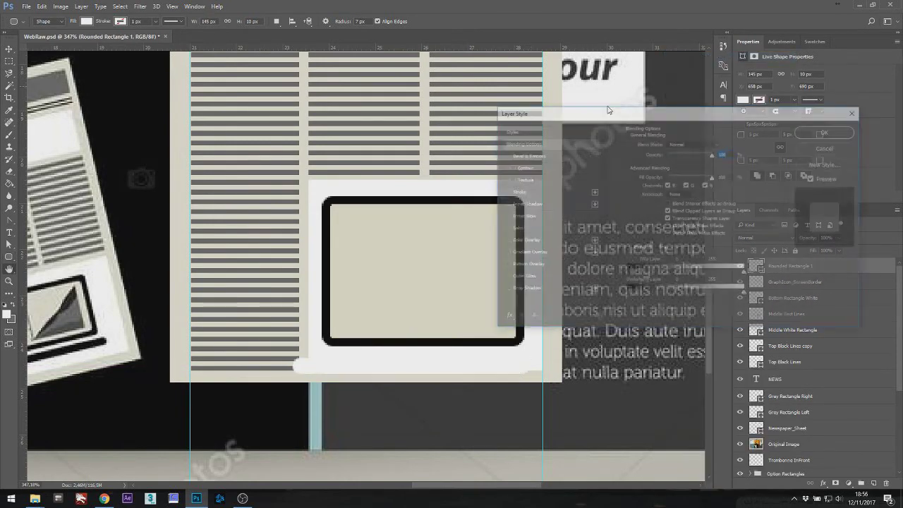
pyautogui.click(517, 240)
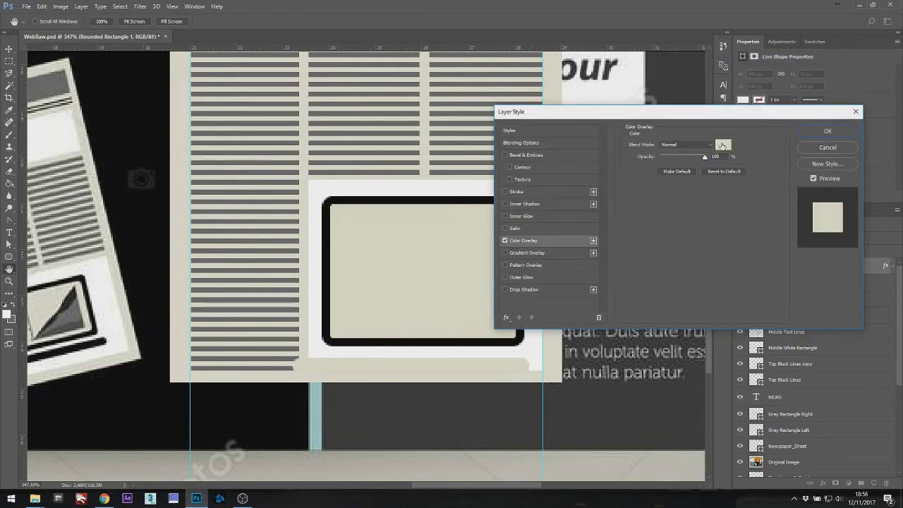
pyautogui.click(733, 145)
pyautogui.write('000000')
pyautogui.click(821, 114)
pyautogui.click(821, 113)
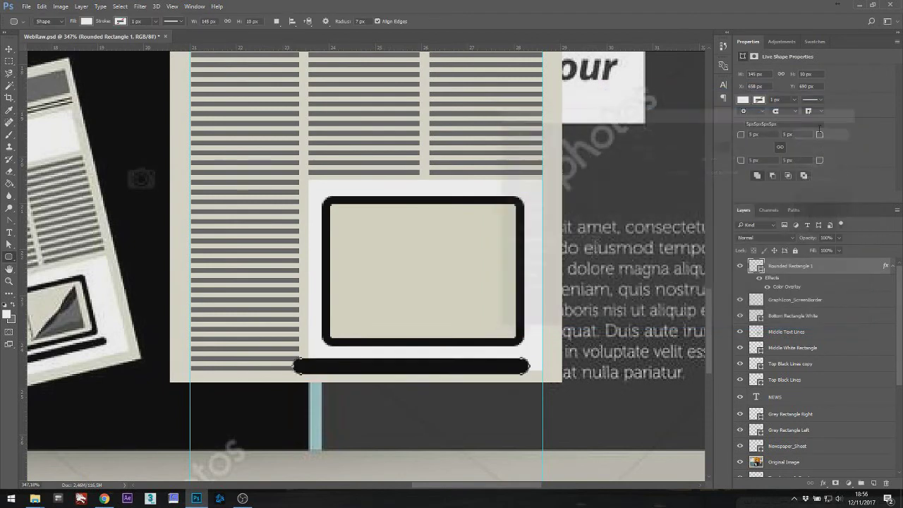
# Move the black bar so it sits centred just beneath the screen border and name its layer GraphIcon_Bottom Line.
pyautogui.press('v')
pyautogui.moveTo(412, 339); pyautogui.dragTo(420, 334)
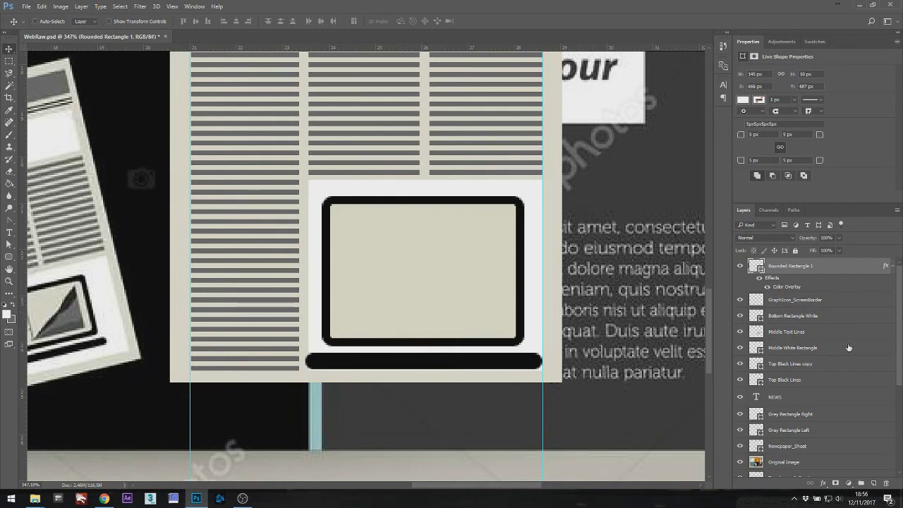
pyautogui.doubleClick(794, 265)
pyautogui.write('GraphIcon_Bottom Line')
pyautogui.press('Return')
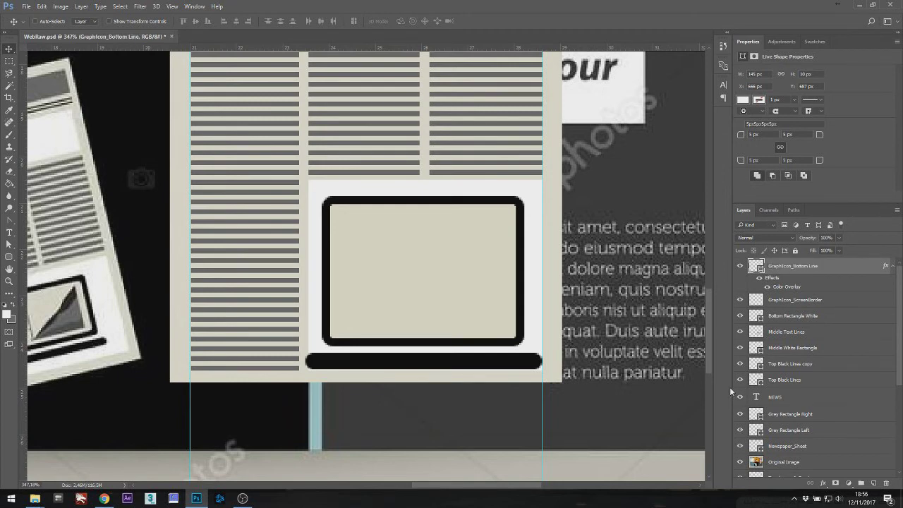
# On a new layer, draw a black vertical line, 3 px thick and about 74 px tall, near the screen's left inner edge.
pyautogui.click(874, 483)
pyautogui.click(10, 257)
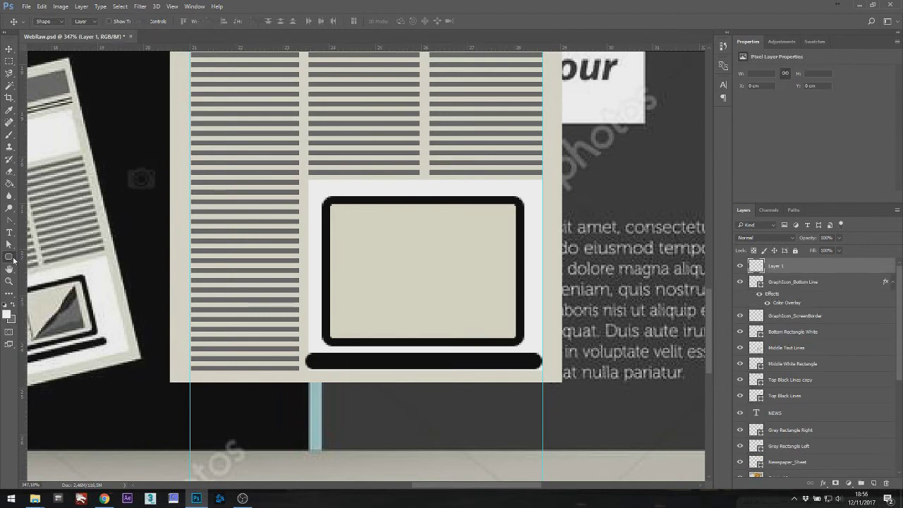
pyautogui.click(55, 294)
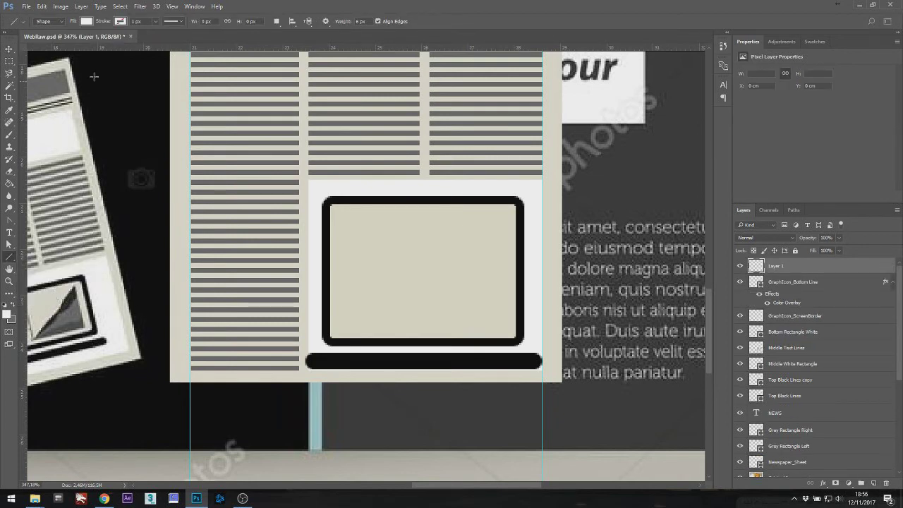
pyautogui.click(87, 22)
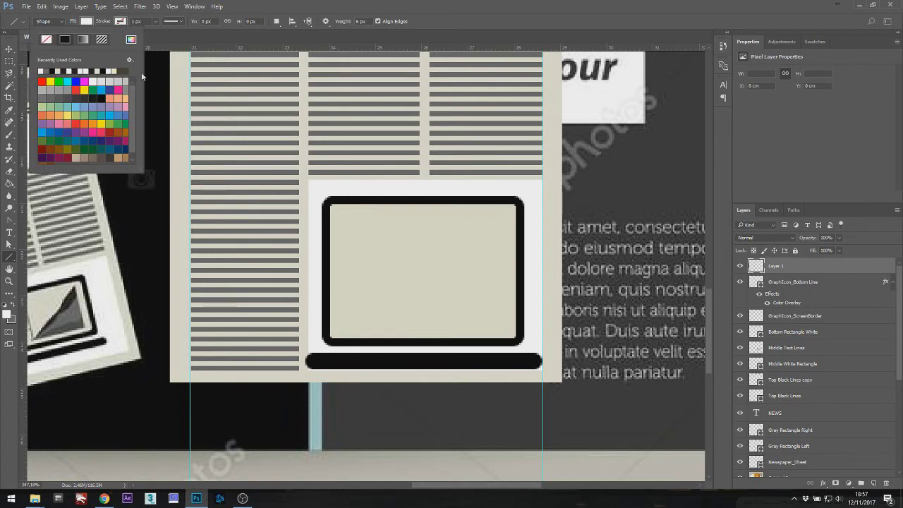
pyautogui.click(107, 70)
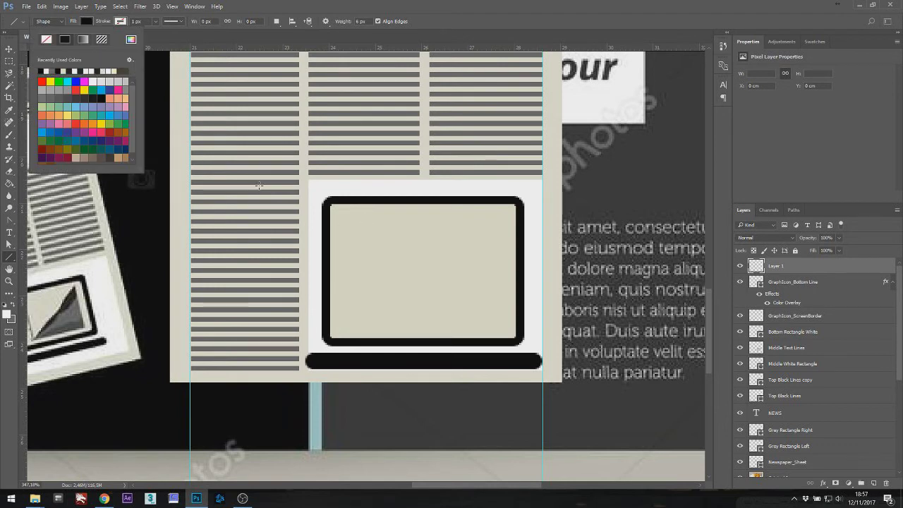
pyautogui.moveTo(337, 223); pyautogui.dragTo(348, 262)
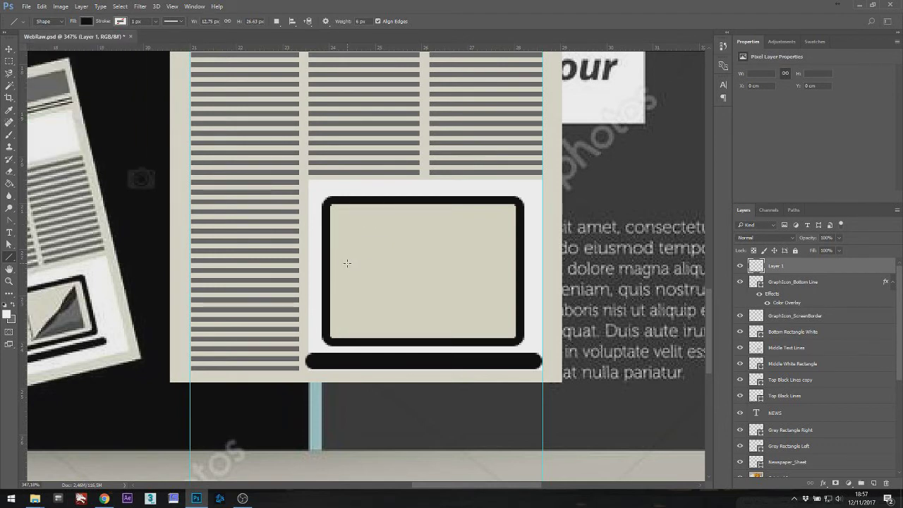
pyautogui.hotkey('ctrl', 'z')
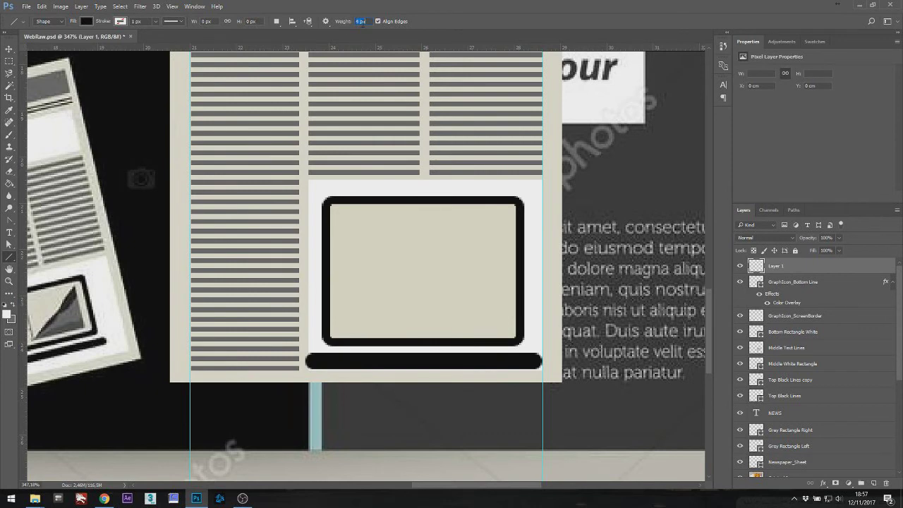
pyautogui.write('3')
pyautogui.press('Return')
pyautogui.moveTo(348, 208); pyautogui.dragTo(348, 330)
pyautogui.press('v')
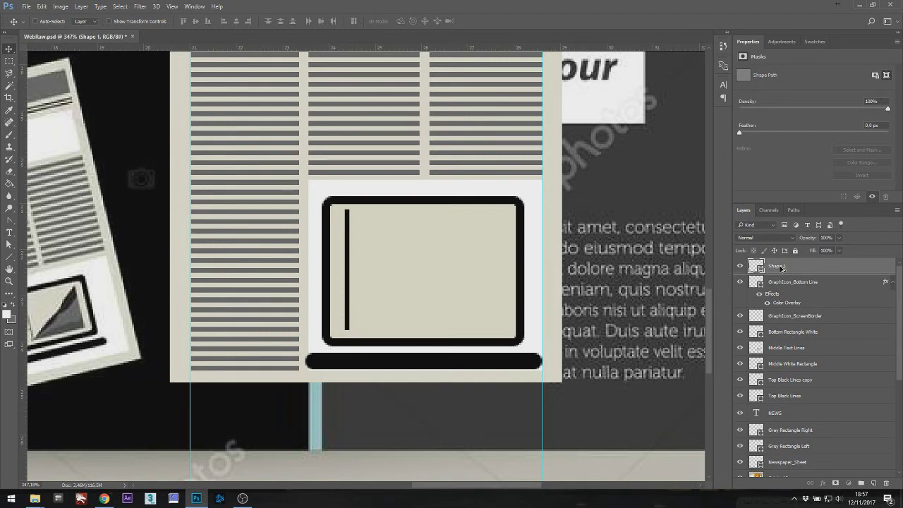
# Duplicate the vertical line, rotate the copy 90 degrees and move it to start at the original's lower end.
pyautogui.hotkey('ctrl', 'j')
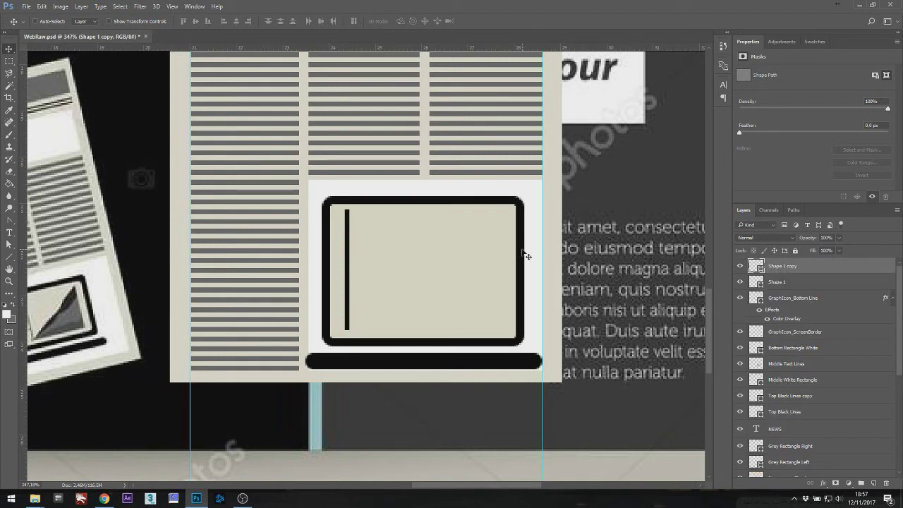
pyautogui.hotkey('ctrl', 't')
pyautogui.moveTo(383, 191); pyautogui.dragTo(455, 264)
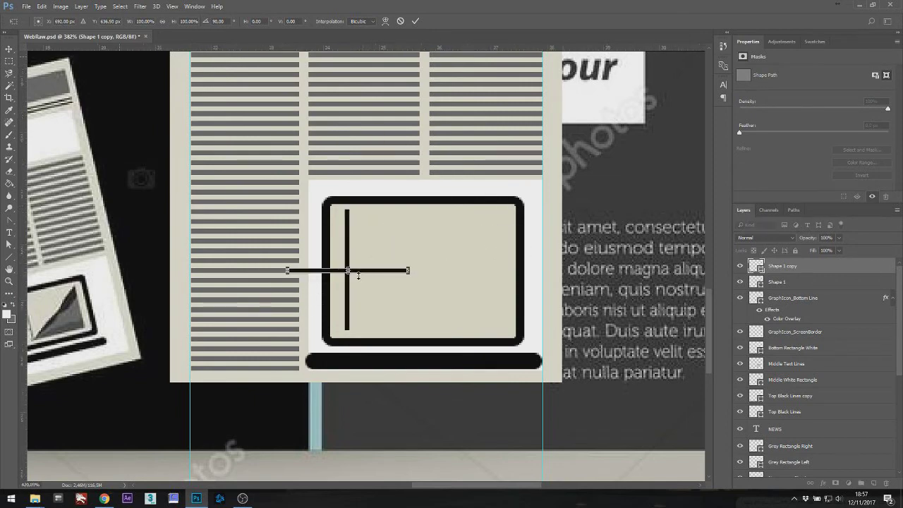
pyautogui.scroll(5, 362, 275)
pyautogui.moveTo(359, 275); pyautogui.dragTo(449, 367)
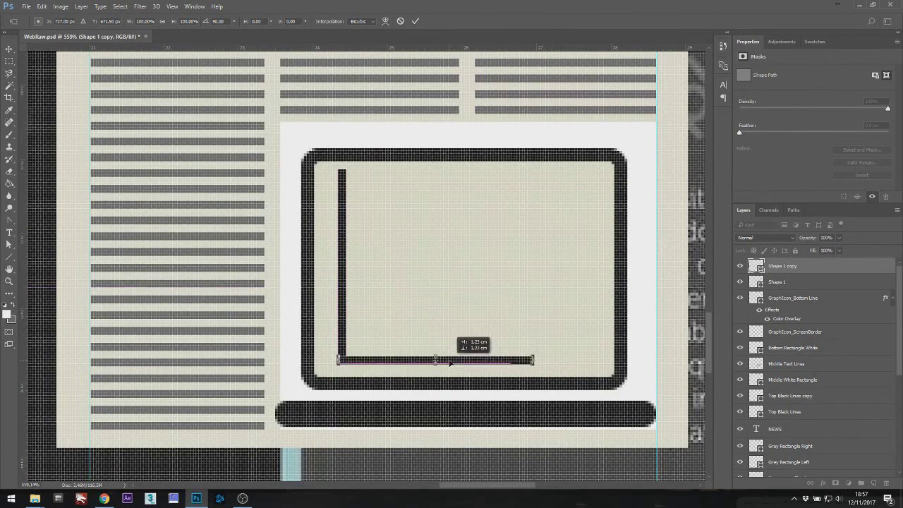
# Stretch the horizontal line to about 99 px wide, ending just short of the screen's right inner edge.
pyautogui.scroll(3, 528, 362)
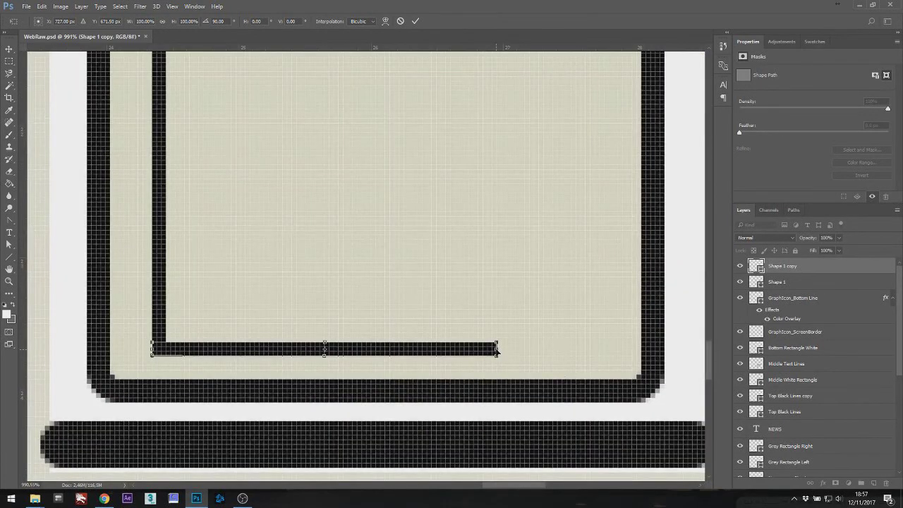
pyautogui.moveTo(498, 349); pyautogui.dragTo(614, 346)
pyautogui.press('Return')
pyautogui.scroll(-3, 480, 291)
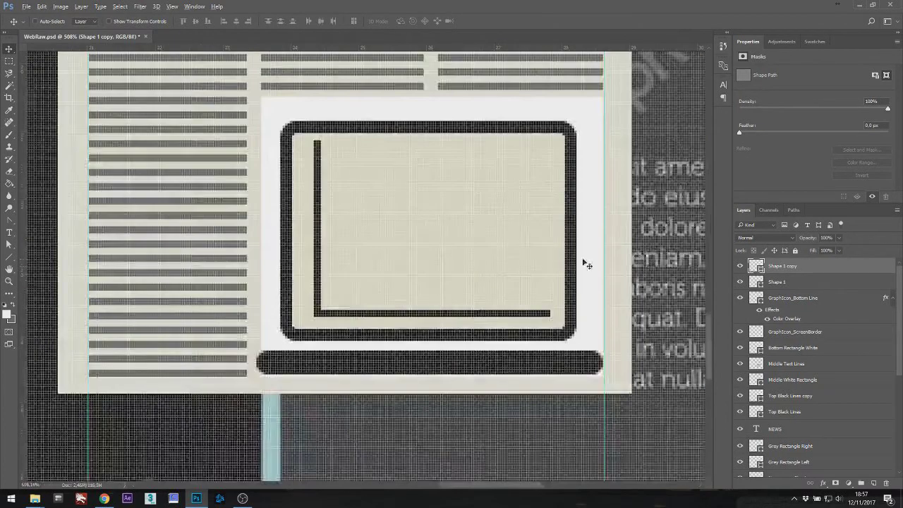
# Merge the two axis line shapes into one layer and name it GraphIcon_GraphLines.
pyautogui.rightClick(789, 281)
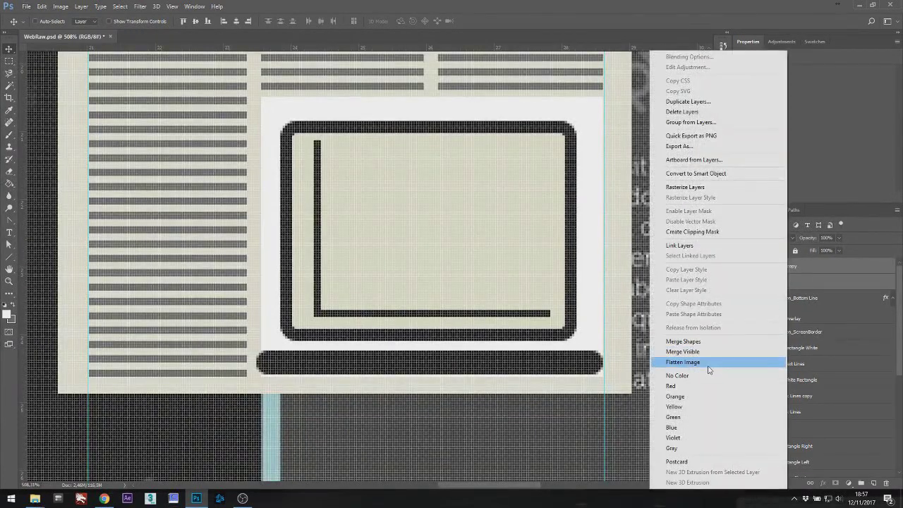
pyautogui.click(683, 342)
pyautogui.doubleClick(776, 272)
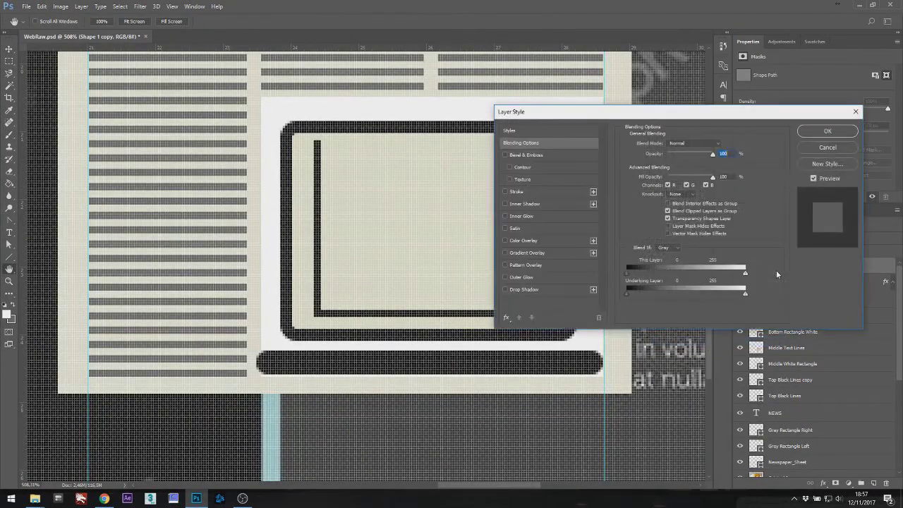
pyautogui.press('Escape')
pyautogui.doubleClick(776, 266)
pyautogui.write('GraphIcon_G')
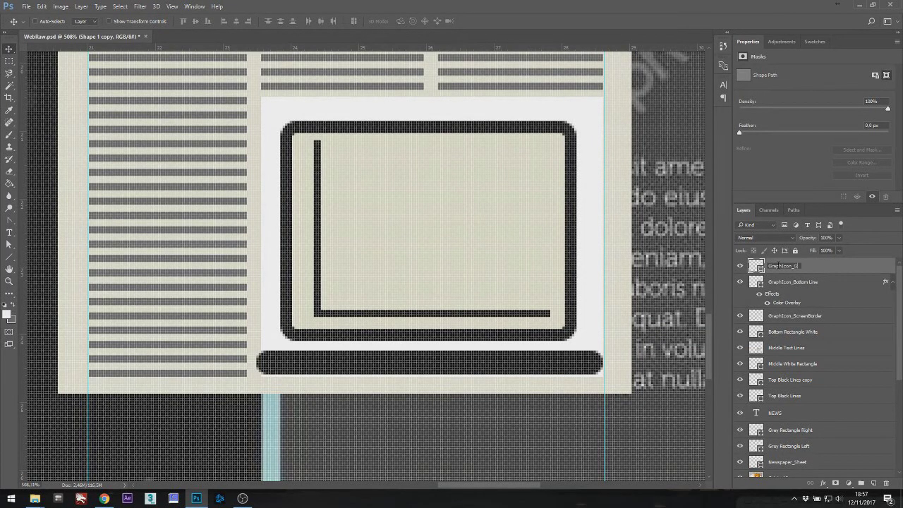
pyautogui.write('raphLines')
pyautogui.press('Return')
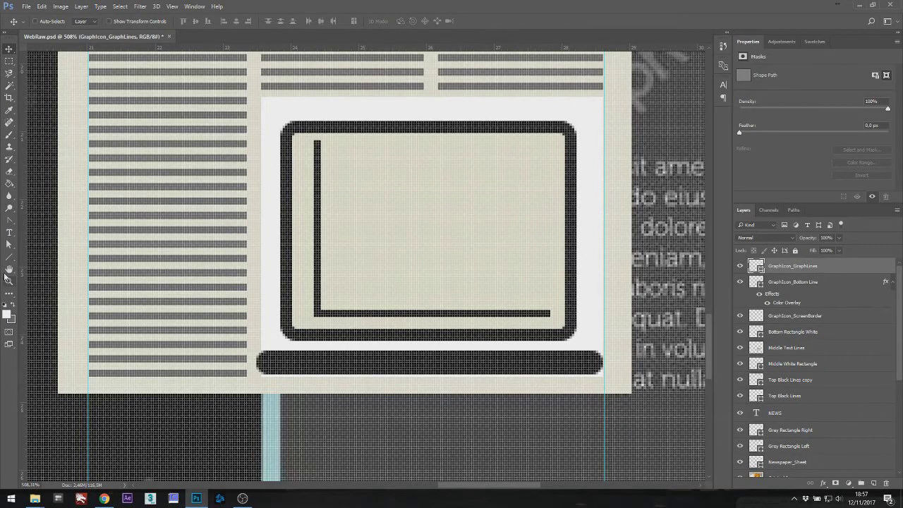
# On a new layer, draw a closed black triangle about 96 × 67 px with the Pen tool, rising from the axis corner to the right.
pyautogui.click(9, 220)
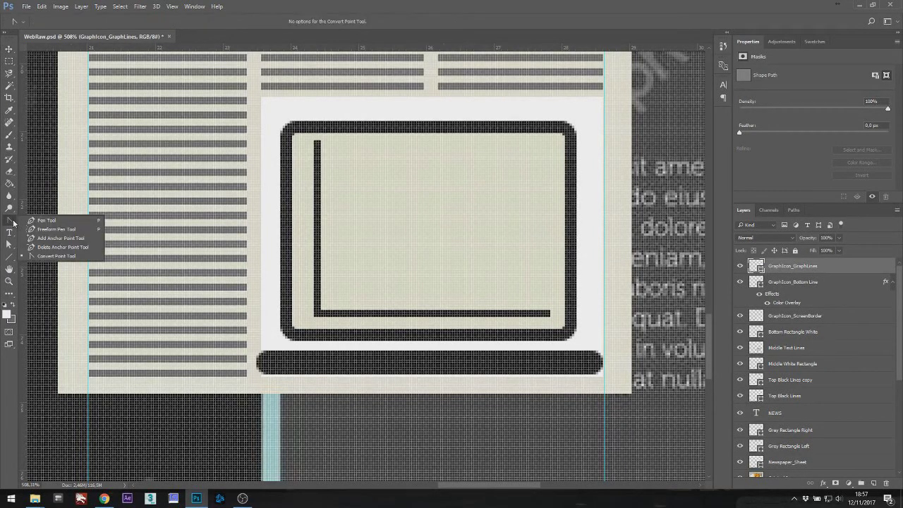
pyautogui.click(61, 223)
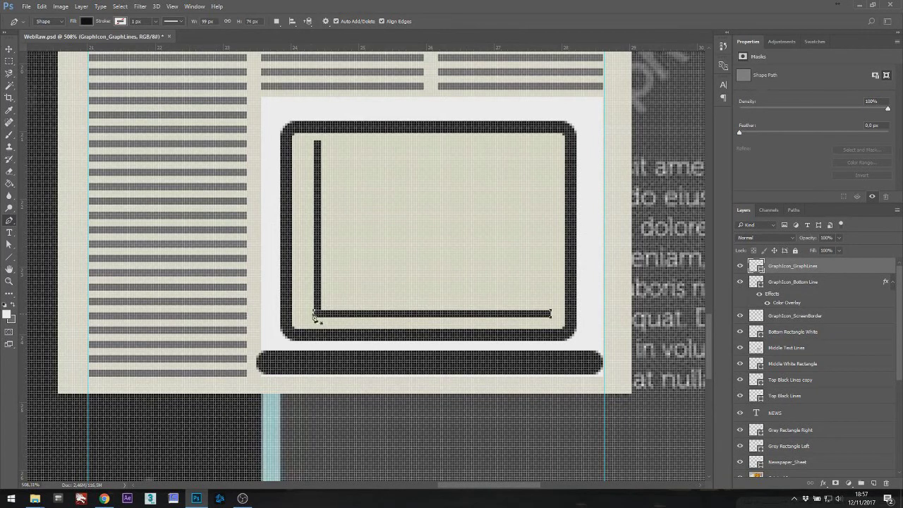
pyautogui.click(874, 483)
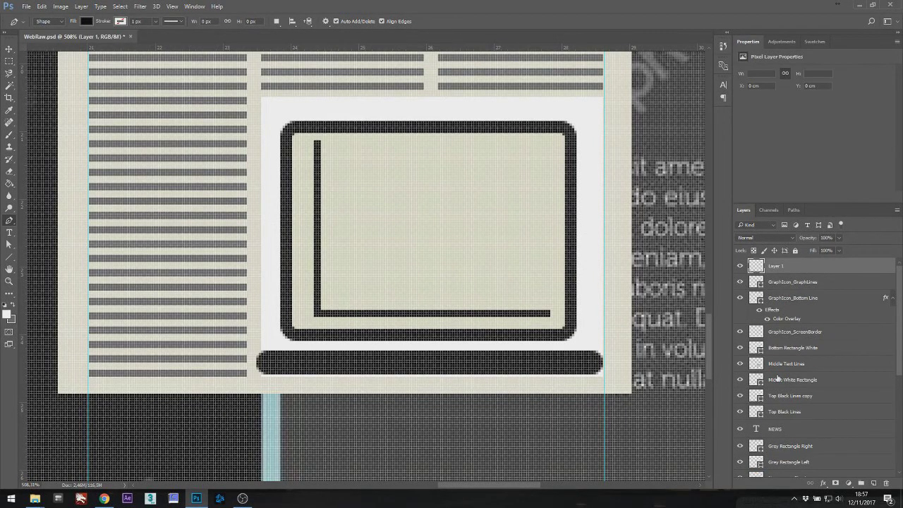
pyautogui.click(318, 315)
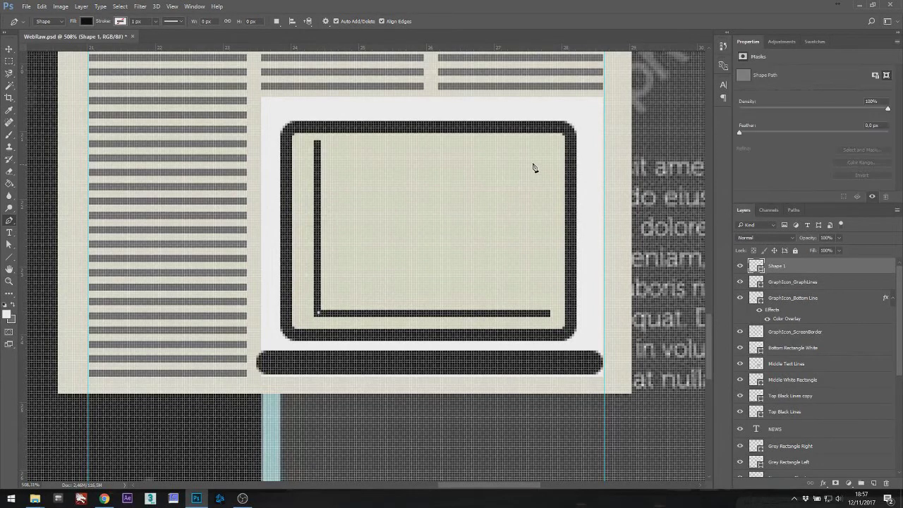
pyautogui.click(538, 155)
pyautogui.click(549, 314)
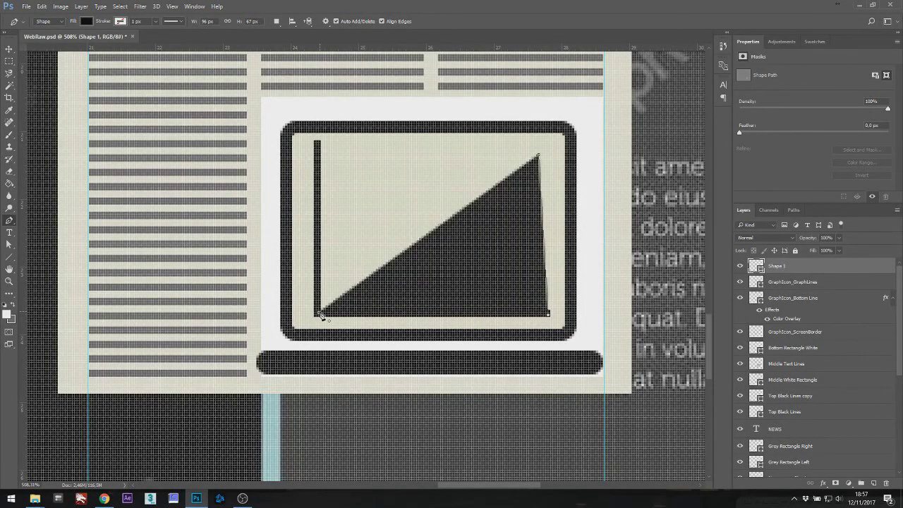
pyautogui.click(319, 314)
# Adjust the triangle's top and lower outer anchor points to make its outer edge vertical and the shape about 98 px wide.
pyautogui.click(9, 245)
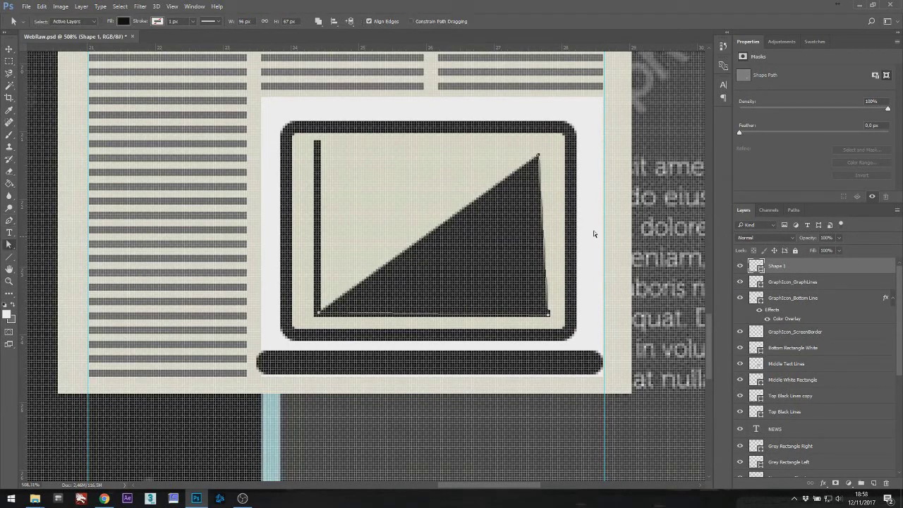
pyautogui.scroll(2, 599, 160)
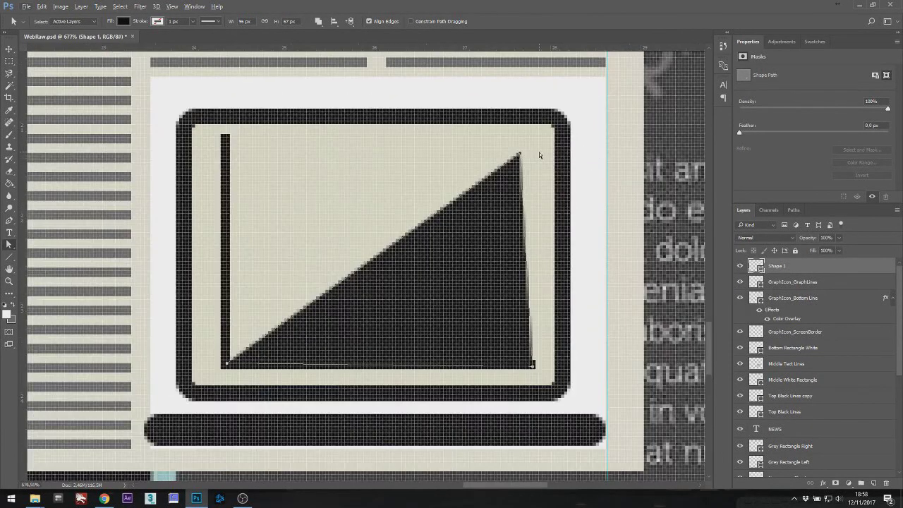
pyautogui.moveTo(519, 155); pyautogui.dragTo(529, 154)
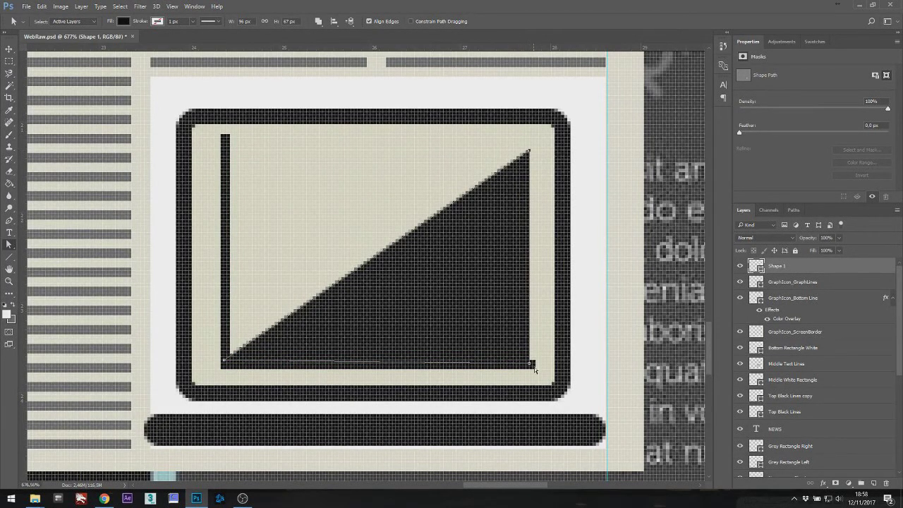
pyautogui.moveTo(534, 366); pyautogui.dragTo(536, 365)
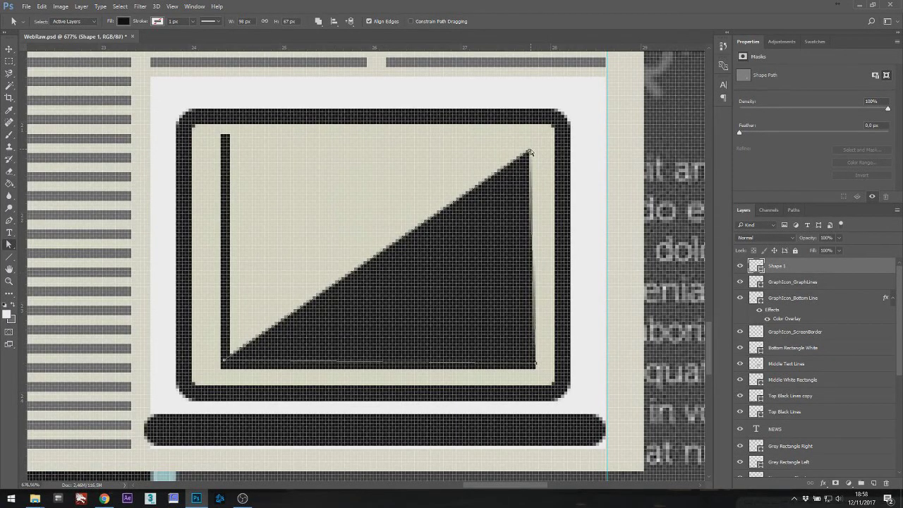
pyautogui.moveTo(528, 153); pyautogui.dragTo(535, 153)
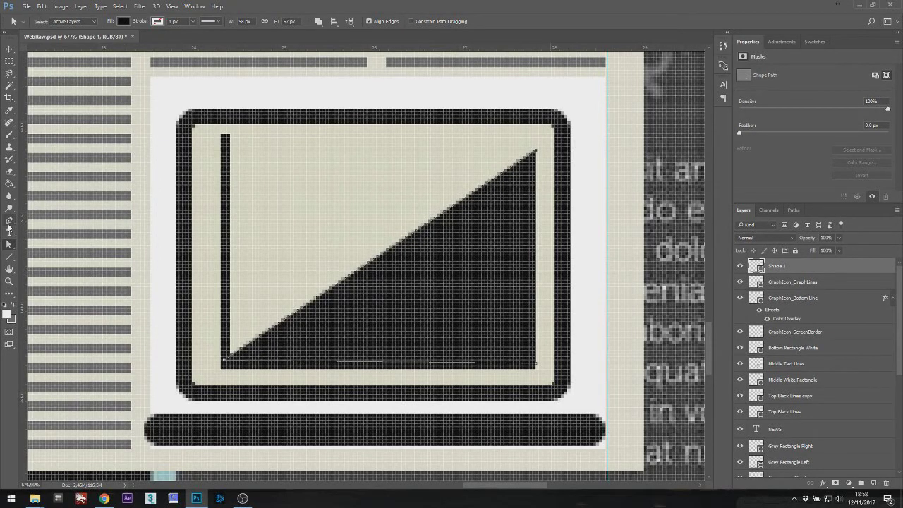
# Bend the triangle's diagonal edge into an inward-sagging curve by converting the anchor point at the axis corner.
pyautogui.click(9, 220)
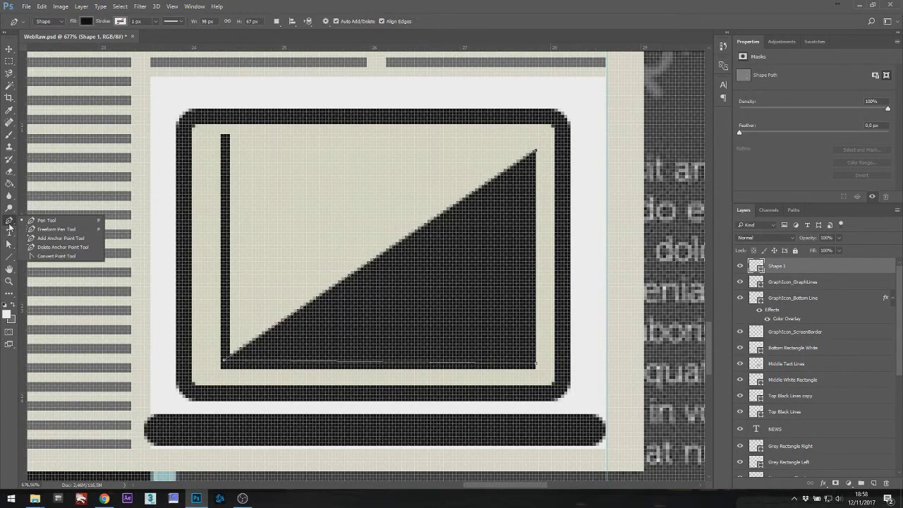
pyautogui.click(56, 256)
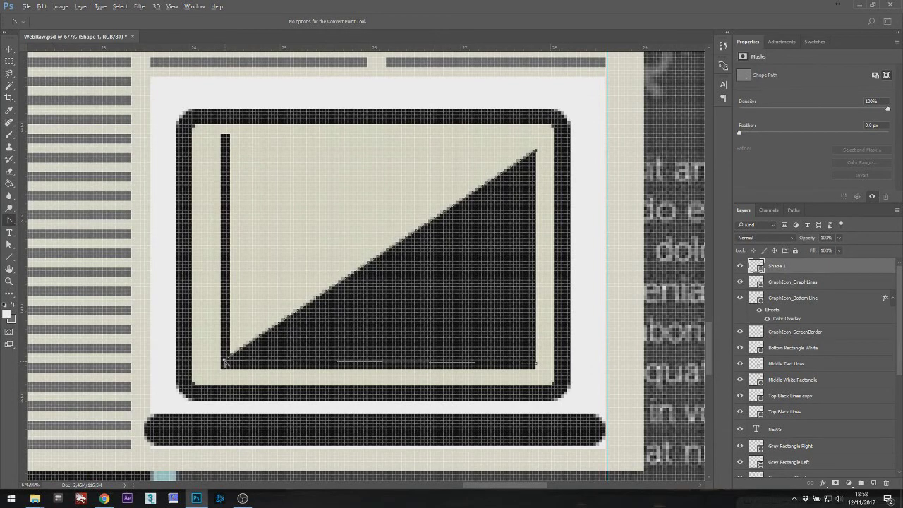
pyautogui.moveTo(224, 361); pyautogui.dragTo(492, 288)
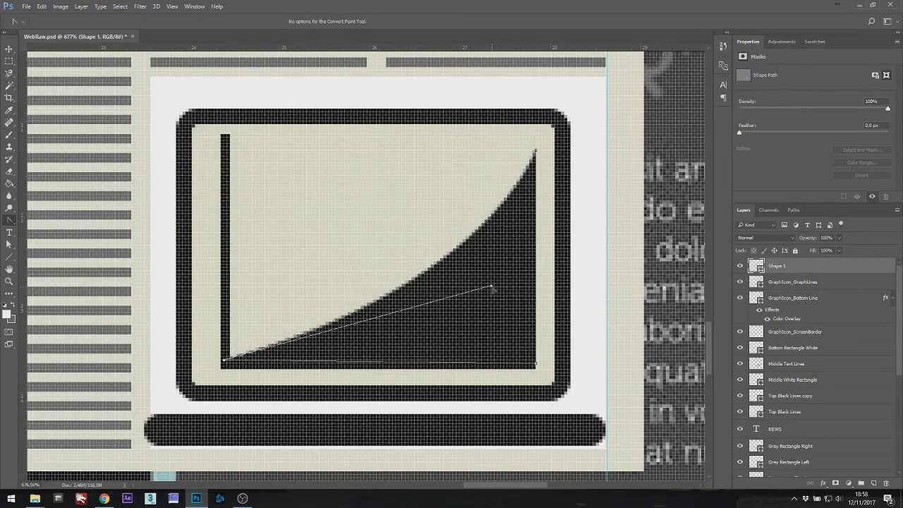
pyautogui.scroll(-5, 492, 288)
pyautogui.moveTo(489, 288); pyautogui.dragTo(491, 285)
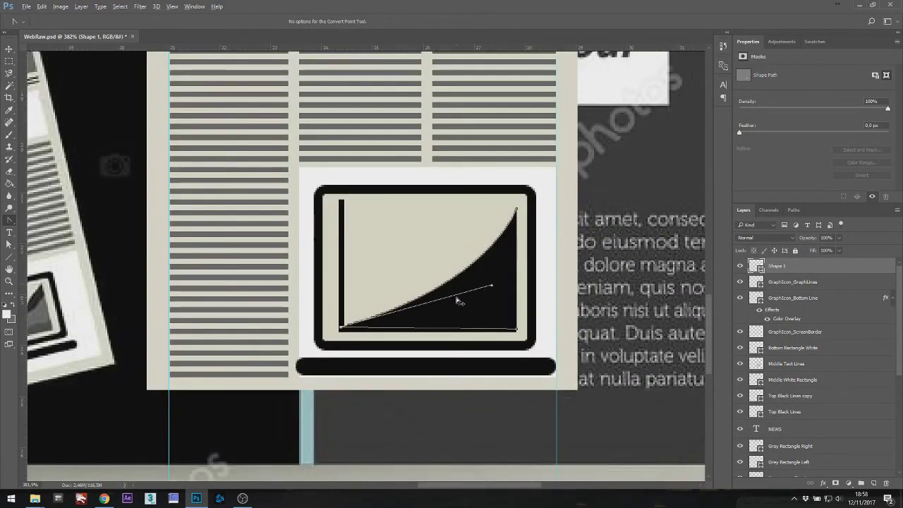
pyautogui.hscroll(-3, 365, 297)
pyautogui.scroll(-1, 365, 297)
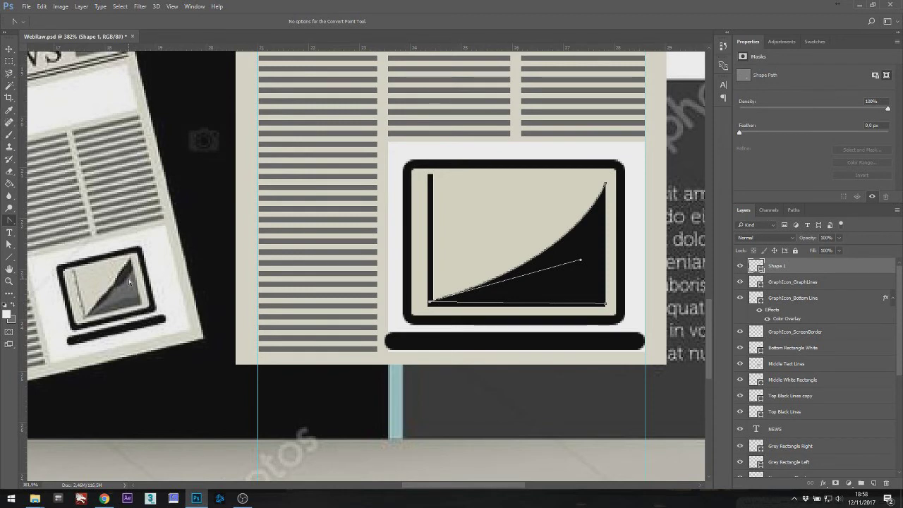
pyautogui.click(569, 274)
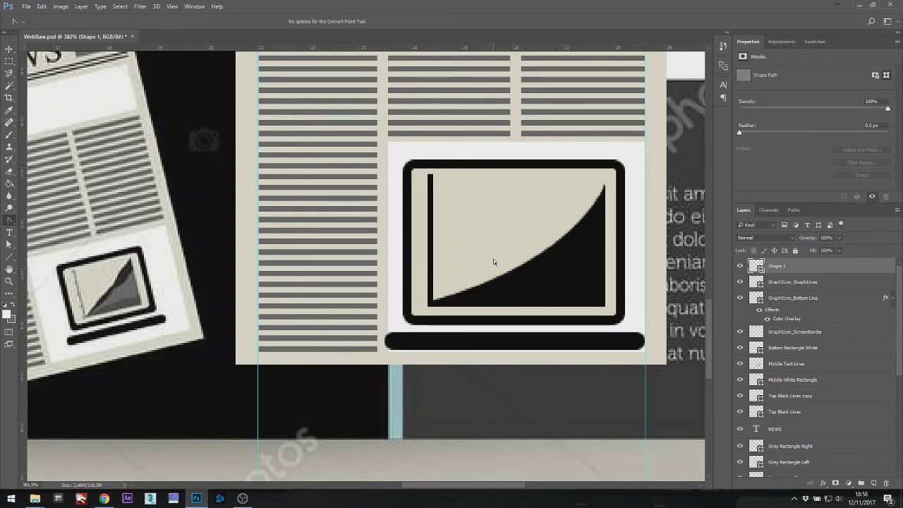
pyautogui.click(560, 247)
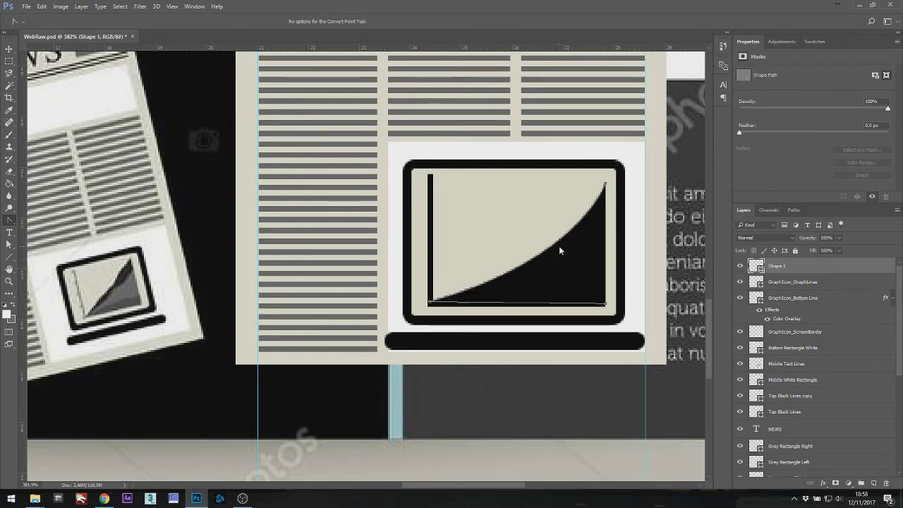
# Rasterize the curved graph shape's layer.
pyautogui.click(9, 244)
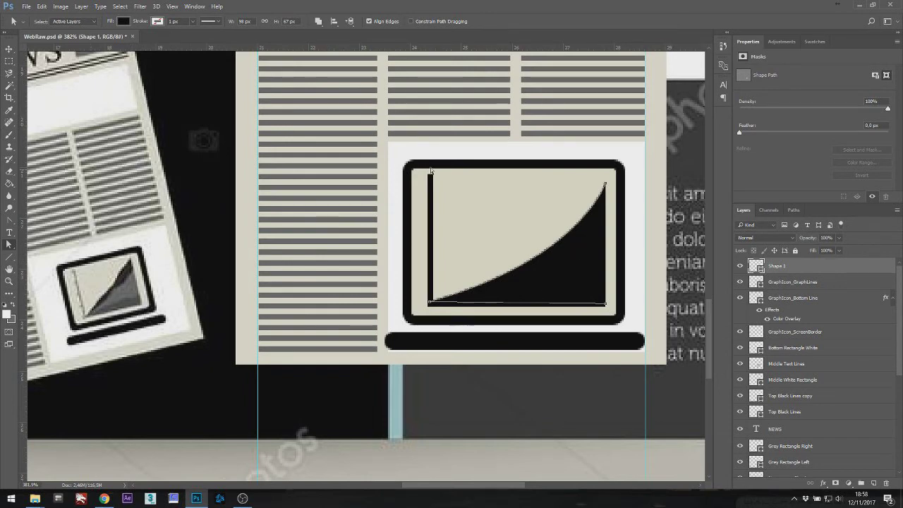
pyautogui.moveTo(362, 120); pyautogui.dragTo(667, 337)
pyautogui.rightClick(784, 272)
pyautogui.click(674, 187)
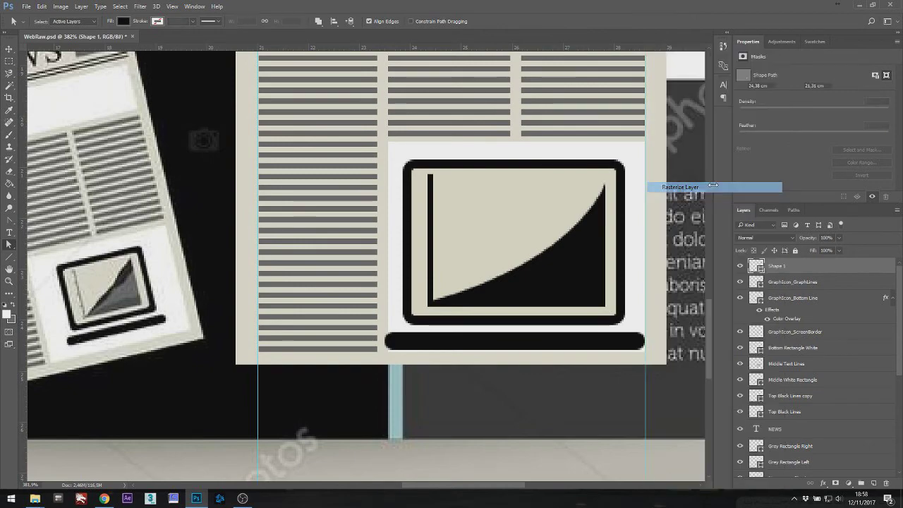
# Apply a Color Overlay to the curved graph shape, using the grey #646462 sampled from the reference newspaper's graph.
pyautogui.rightClick(775, 268)
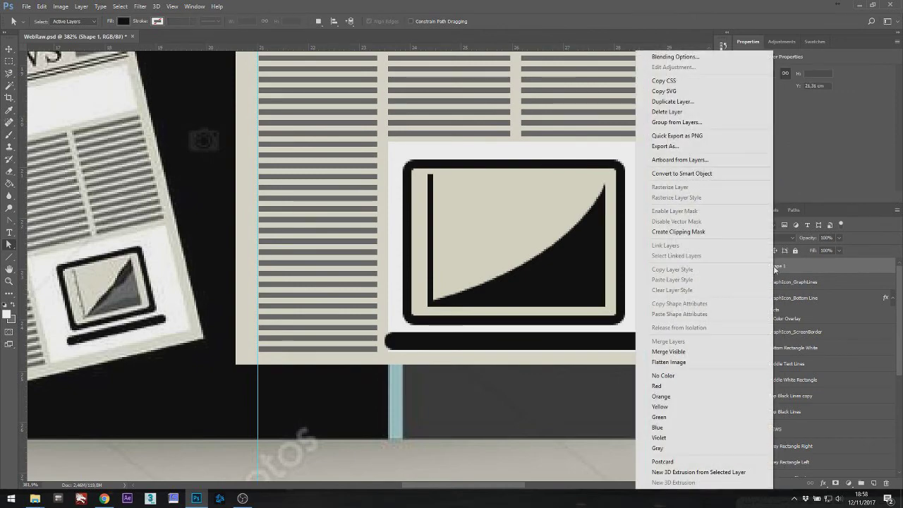
pyautogui.click(676, 56)
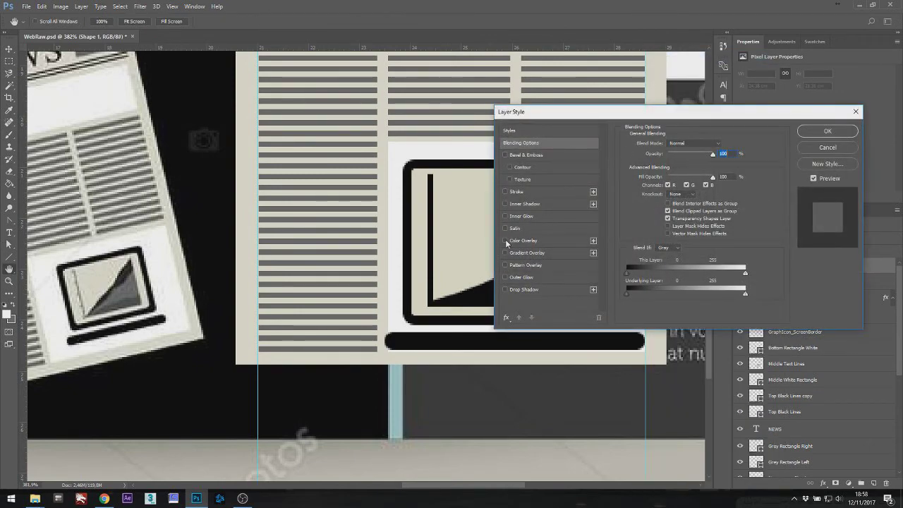
pyautogui.click(505, 241)
pyautogui.click(721, 125)
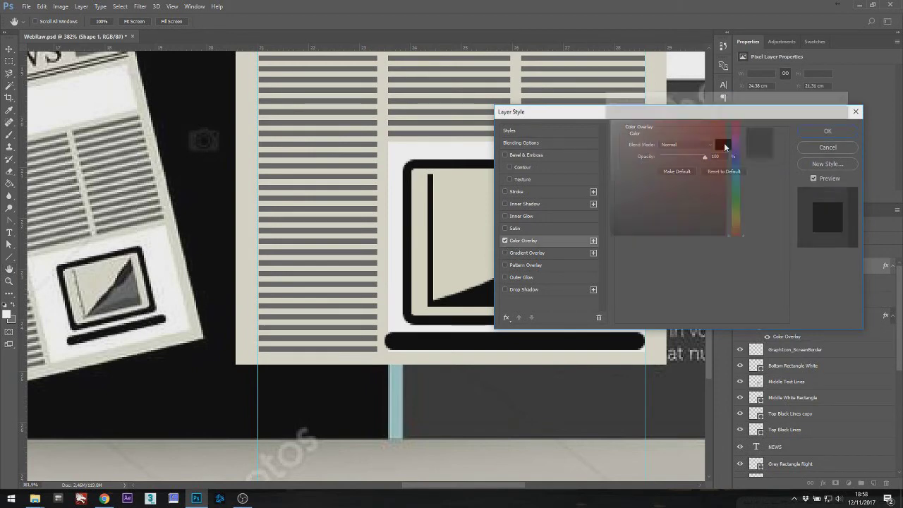
pyautogui.click(129, 284)
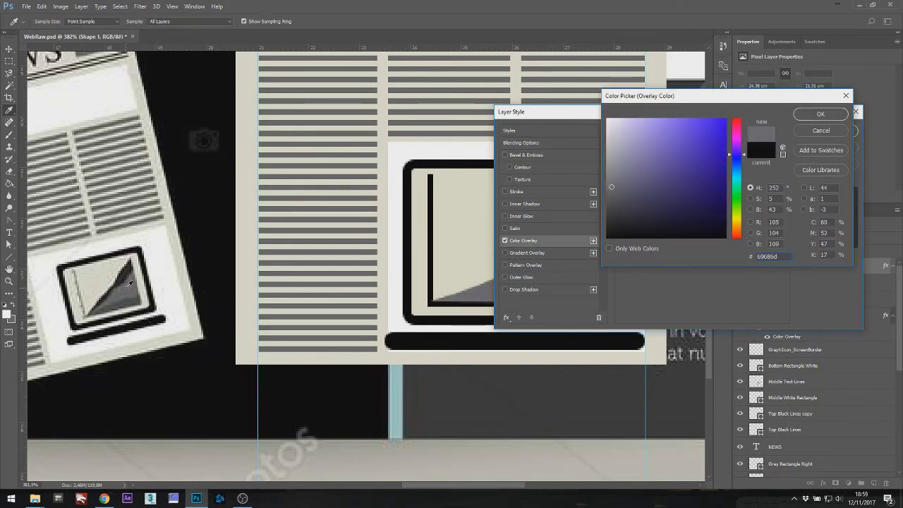
pyautogui.click(132, 278)
pyautogui.click(133, 278)
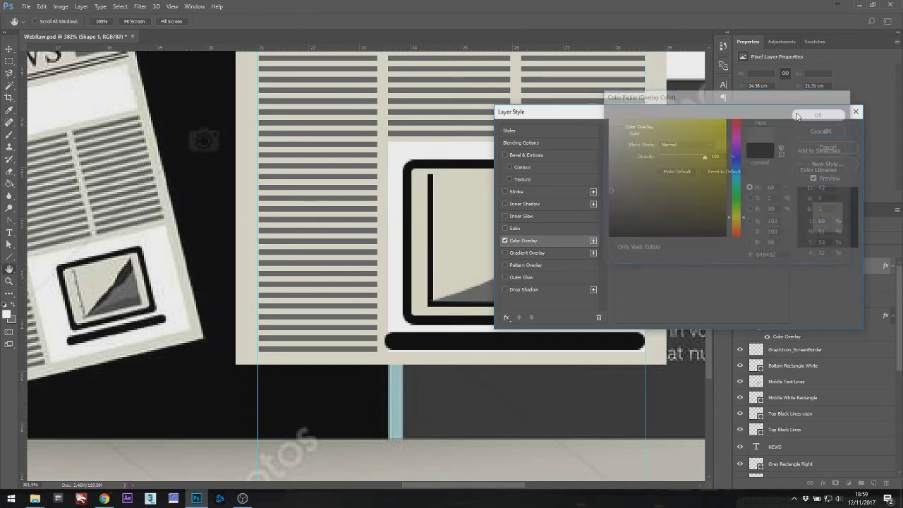
pyautogui.click(819, 114)
pyautogui.click(824, 129)
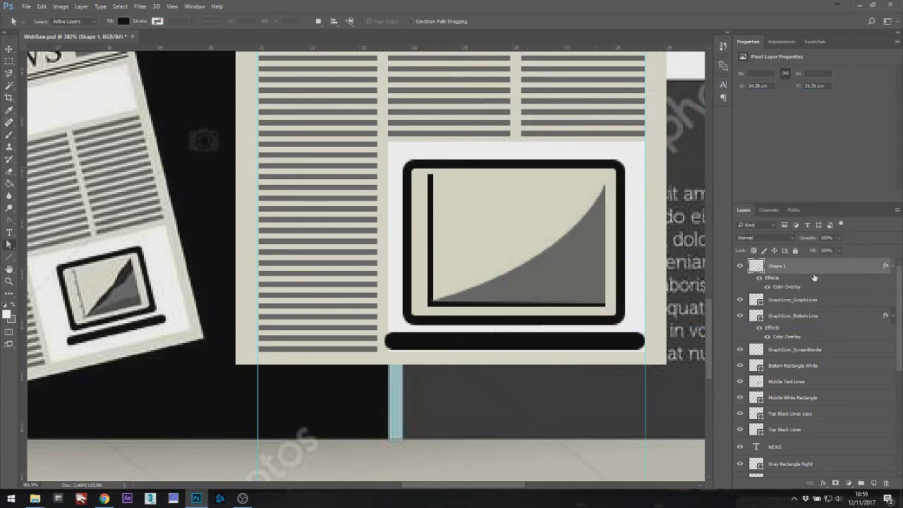
# Move the curved graph shape's layer below GraphIcon_Bottom Line so the axis lines lie on top of it.
pyautogui.moveTo(799, 271); pyautogui.dragTo(801, 343)
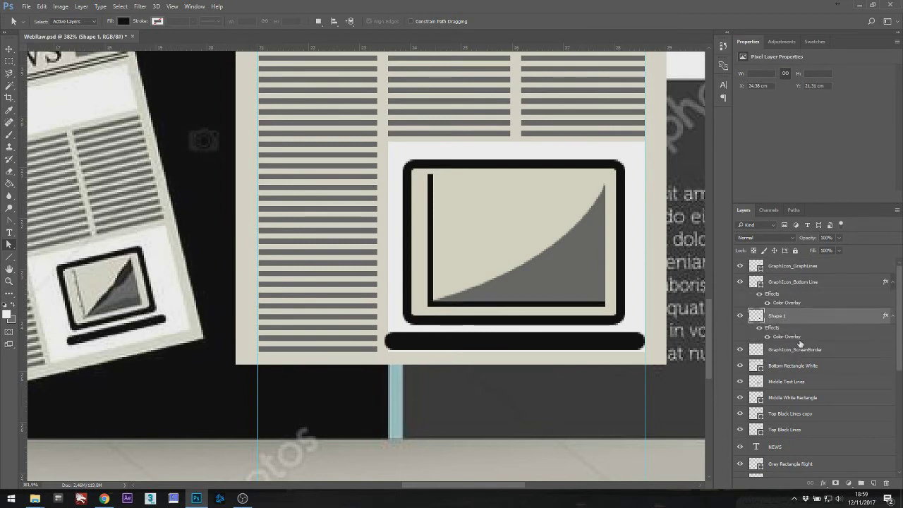
pyautogui.scroll(3, 598, 315)
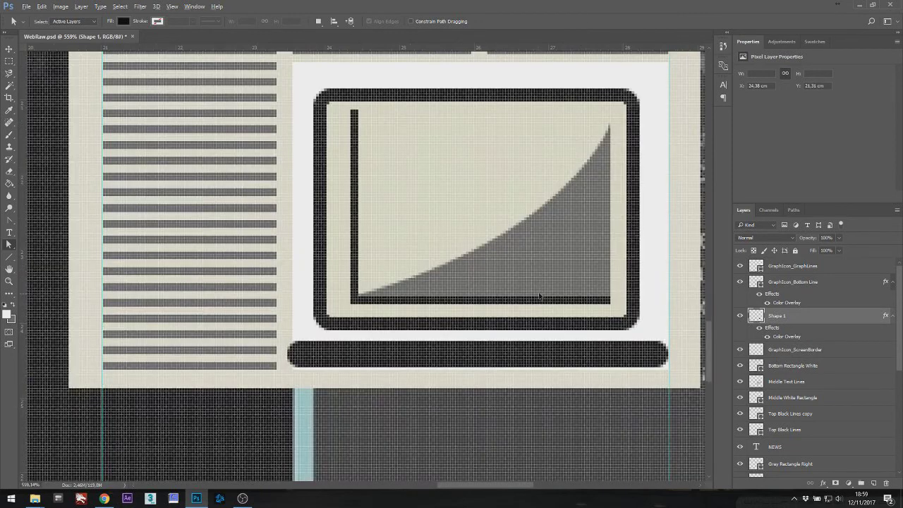
pyautogui.scroll(-4, 540, 286)
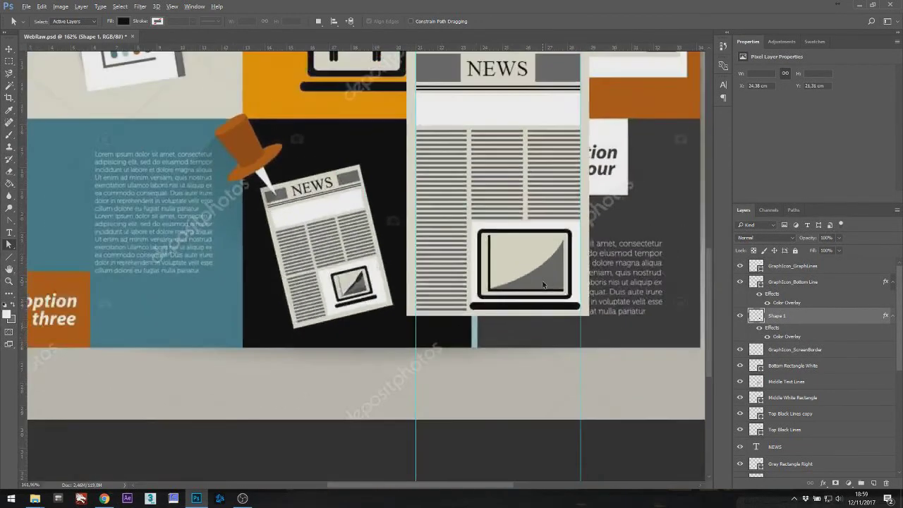
# Create a new layer group above GraphIcon_GraphLines and name it Newspaper Icon Graph Icon.
pyautogui.click(790, 268)
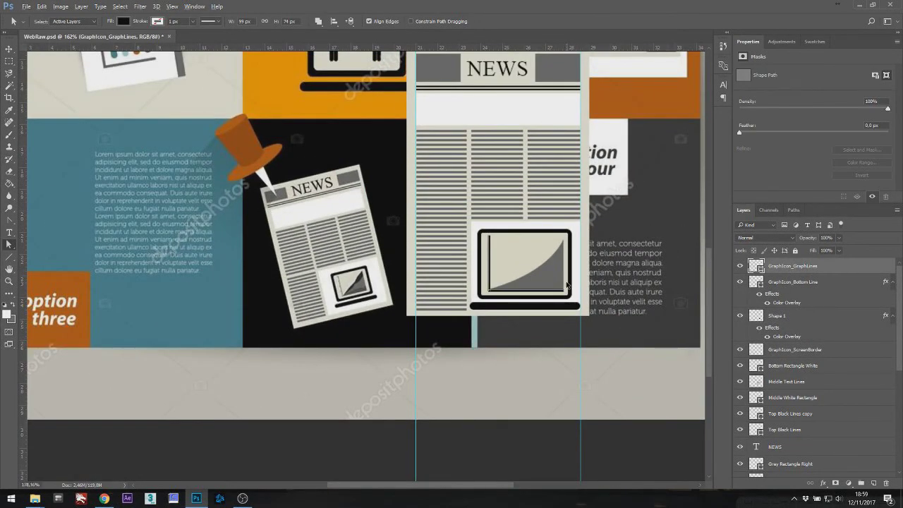
pyautogui.scroll(2, 568, 287)
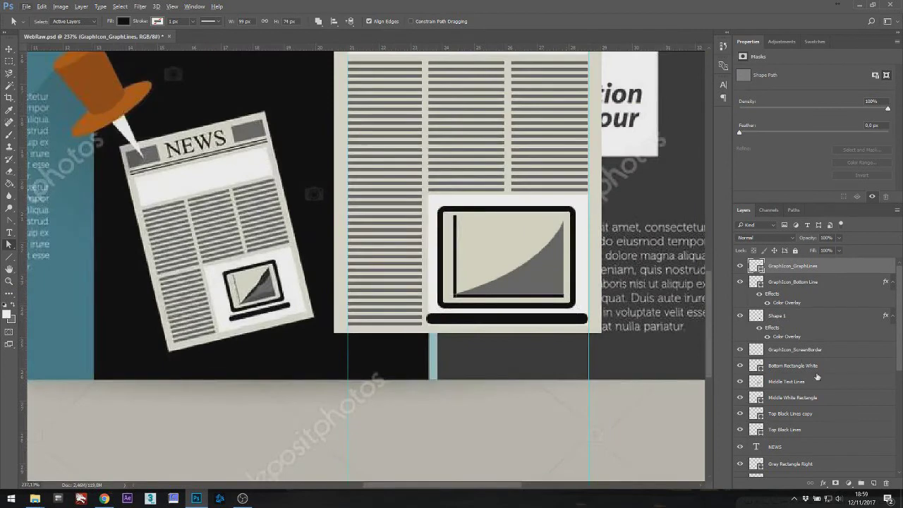
pyautogui.click(861, 485)
pyautogui.doubleClick(770, 263)
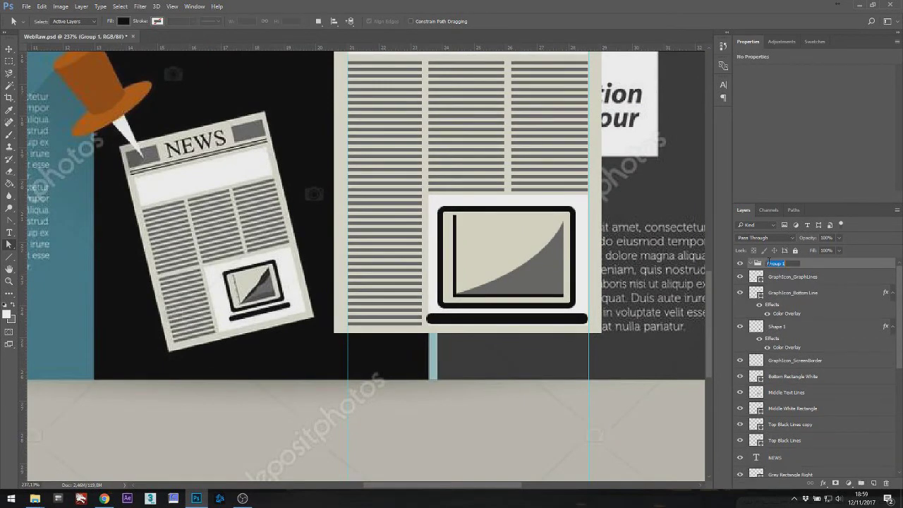
pyautogui.write('Gr')
pyautogui.write('wspaper Icon Graph Icon')
pyautogui.press('Return')
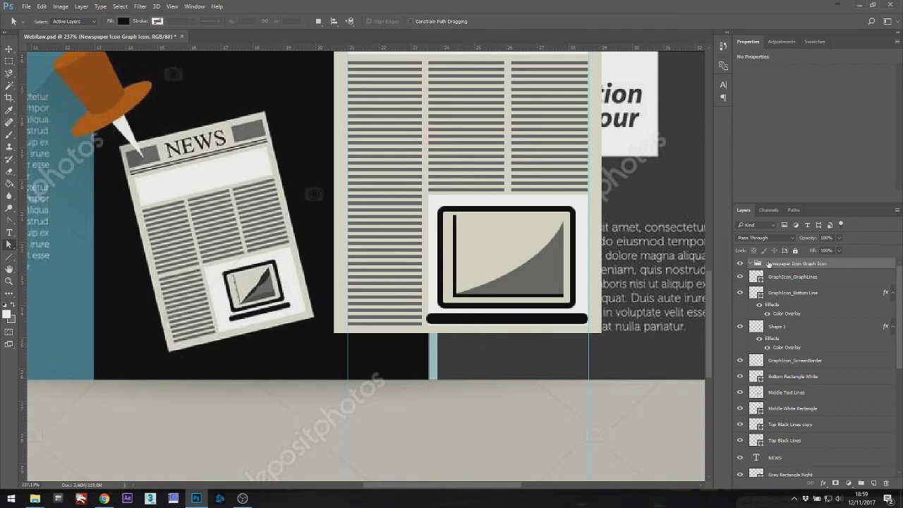
# Put the four graph icon layers, from GraphIcon_GraphLines to GraphIcon_ScreenBorder, into the Newspaper Icon Graph Icon group and check it by toggling its visibility.
pyautogui.click(782, 279)
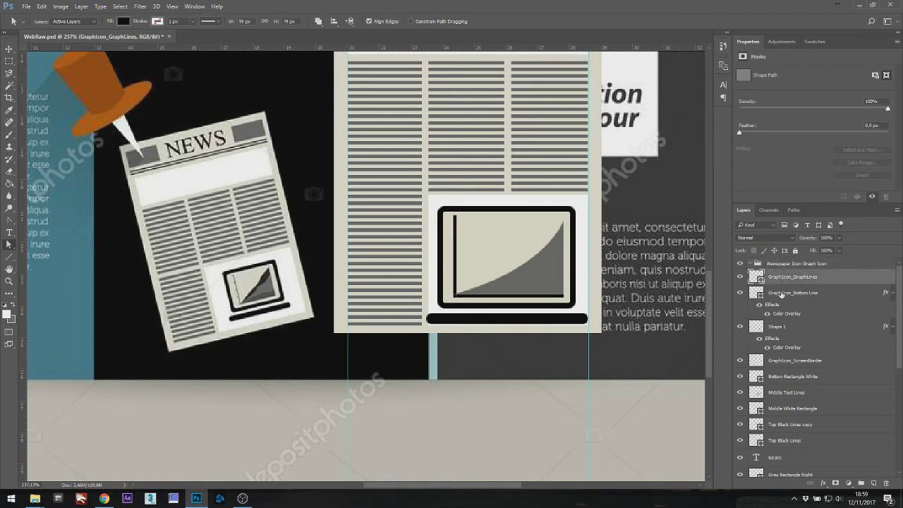
pyautogui.keyDown('shift'); pyautogui.click(792, 361); pyautogui.keyUp('shift')
pyautogui.moveTo(774, 303); pyautogui.dragTo(767, 263)
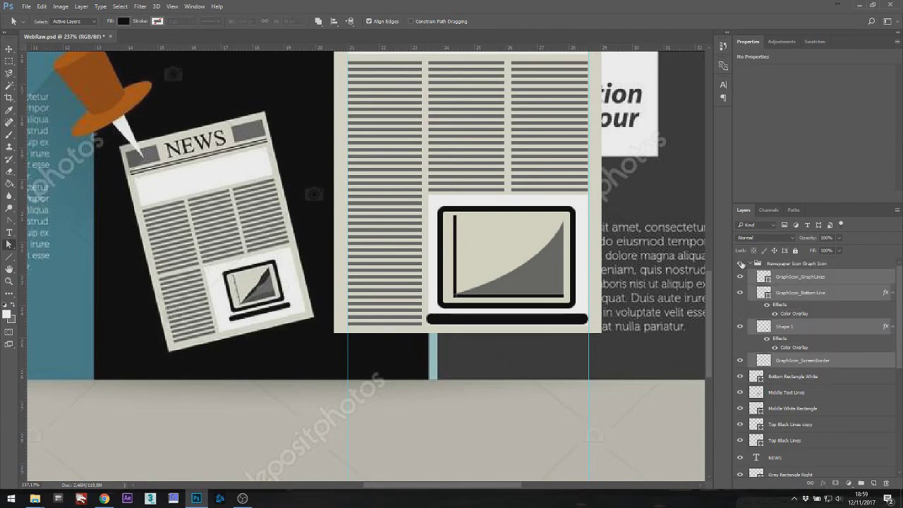
pyautogui.click(741, 264)
pyautogui.click(741, 264)
pyautogui.click(741, 263)
pyautogui.click(742, 264)
# Scale the Newspaper Icon Graph Icon group down and centre it within the lower white box.
pyautogui.click(796, 263)
pyautogui.press('v')
pyautogui.moveTo(564, 286)
pyautogui.mouseDown()
pyautogui.moveTo(581, 267)
pyautogui.moveTo(530, 282)
pyautogui.moveTo(564, 285)
pyautogui.mouseUp()
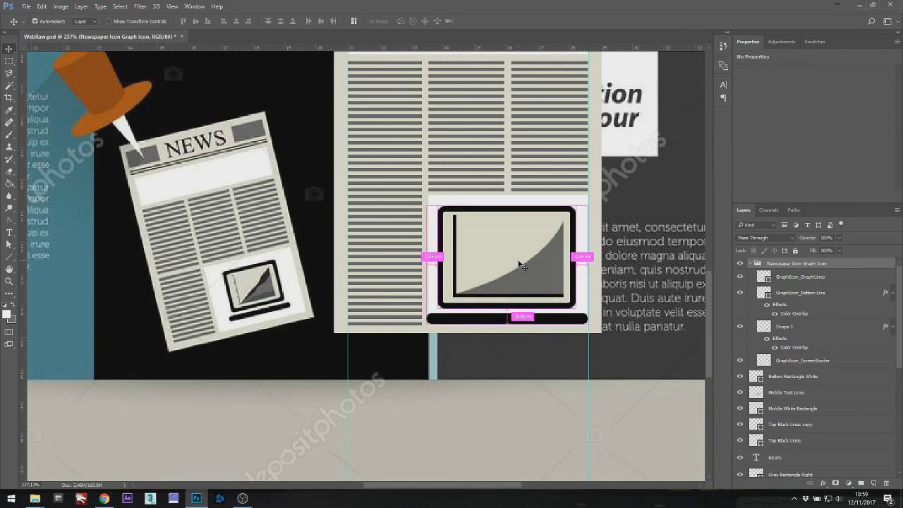
pyautogui.hotkey('ctrl', 't')
pyautogui.moveTo(428, 326); pyautogui.dragTo(444, 311)
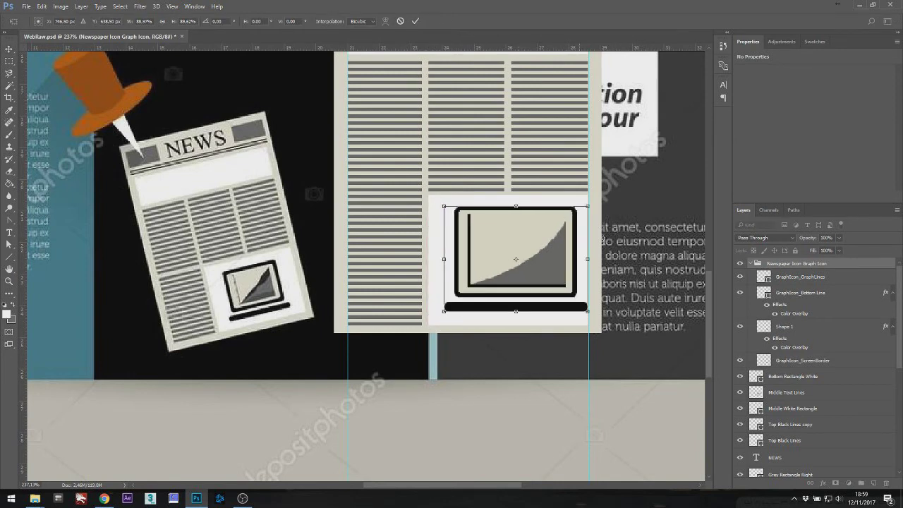
pyautogui.moveTo(591, 212); pyautogui.dragTo(554, 263)
pyautogui.press('Return')
pyautogui.scroll(-3, 554, 267)
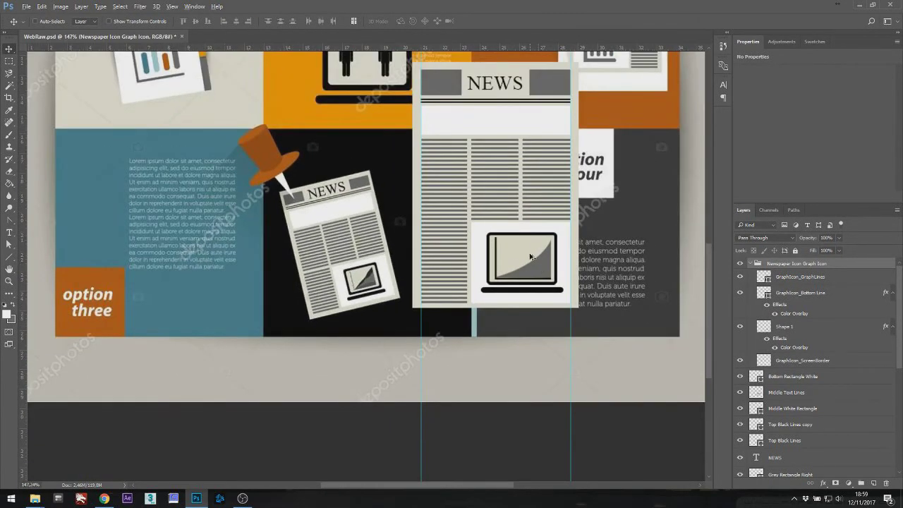
pyautogui.scroll(1, 536, 204)
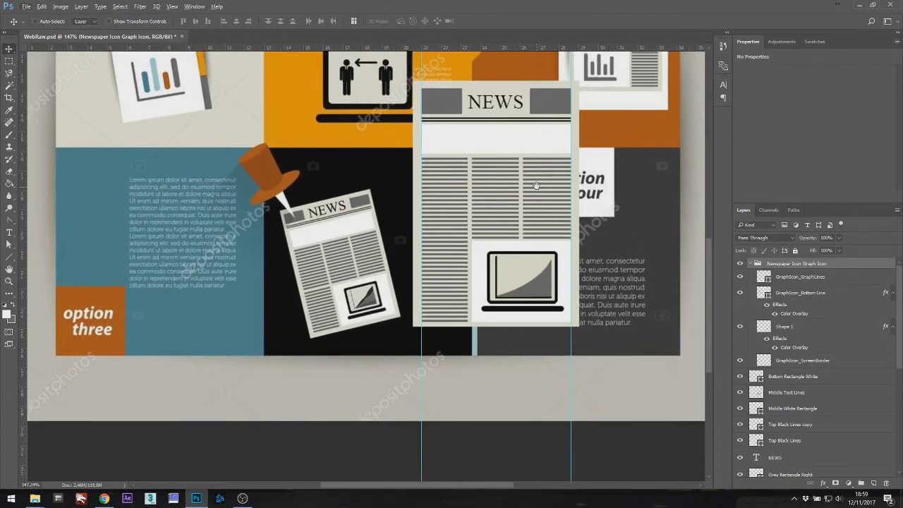
# Create another layer group above the graph icon group and name it Newspaper Icon.
pyautogui.click(861, 483)
pyautogui.doubleClick(778, 266)
pyautogui.write('New')
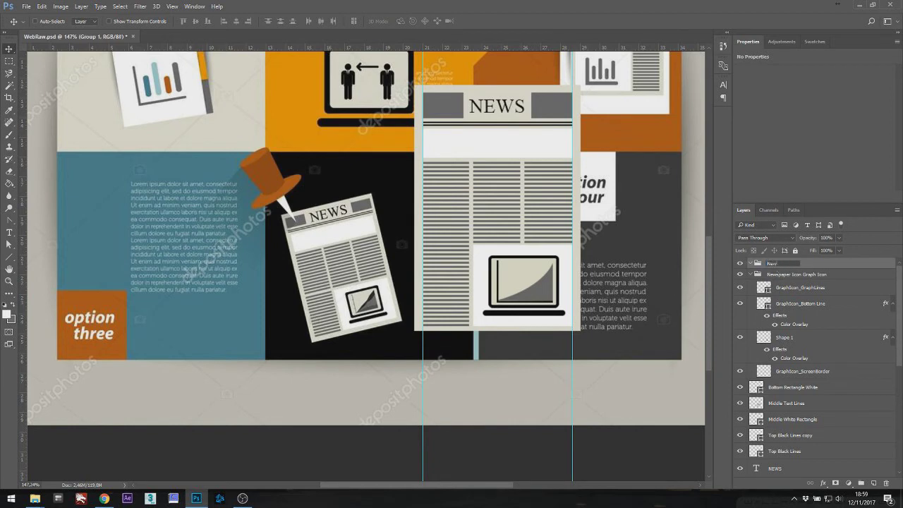
pyautogui.write('spaper Icon')
pyautogui.press('Return')
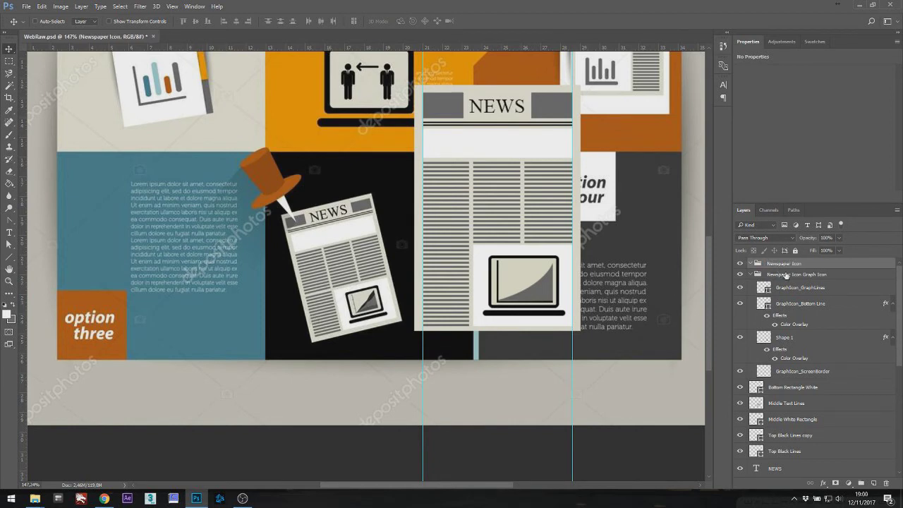
# Try to put the newspaper's layers, from Newspaper Icon Graph Icon to Newspaper_Sheet, into the Newspaper Icon group.
pyautogui.click(786, 274)
pyautogui.click(750, 273)
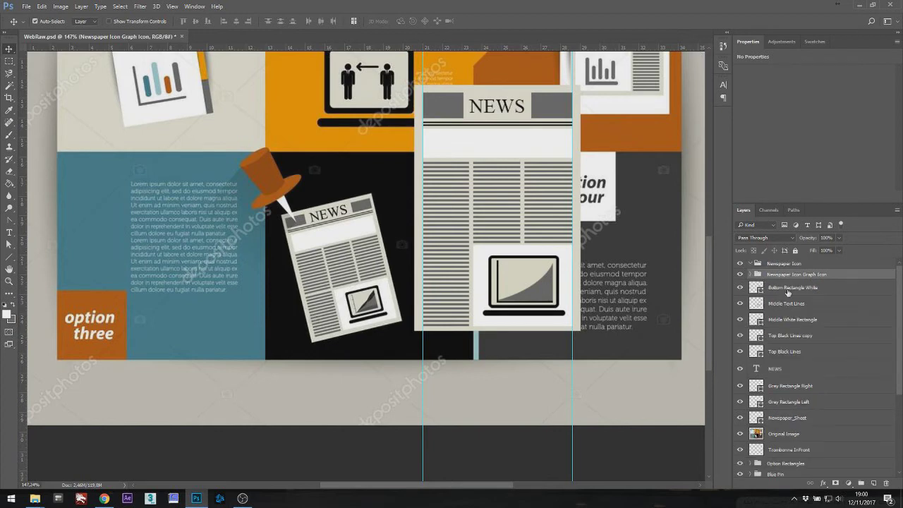
pyautogui.keyDown('shift'); pyautogui.click(789, 289); pyautogui.keyUp('shift')
pyautogui.keyDown('shift'); pyautogui.click(785, 352); pyautogui.keyUp('shift')
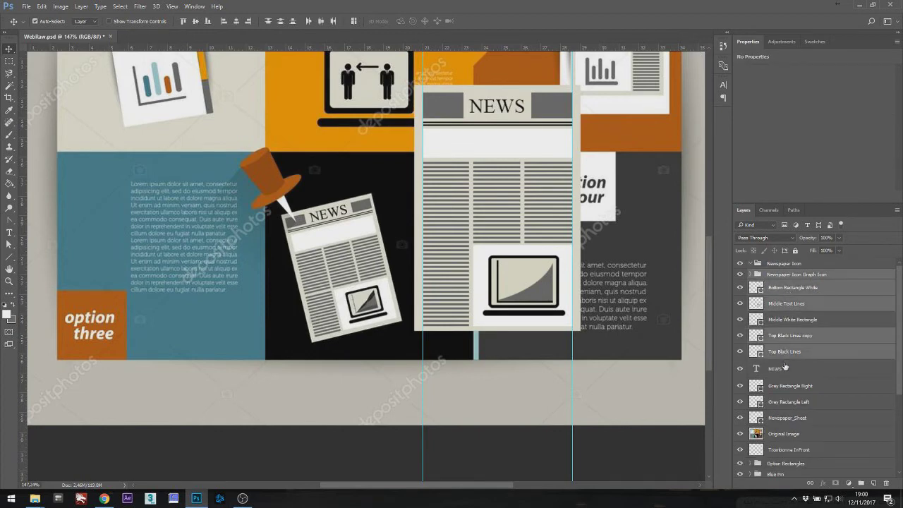
pyautogui.keyDown('shift'); pyautogui.click(785, 368); pyautogui.keyUp('shift')
pyautogui.keyDown('shift'); pyautogui.click(794, 387); pyautogui.keyUp('shift')
pyautogui.keyDown('shift'); pyautogui.click(798, 402); pyautogui.keyUp('shift')
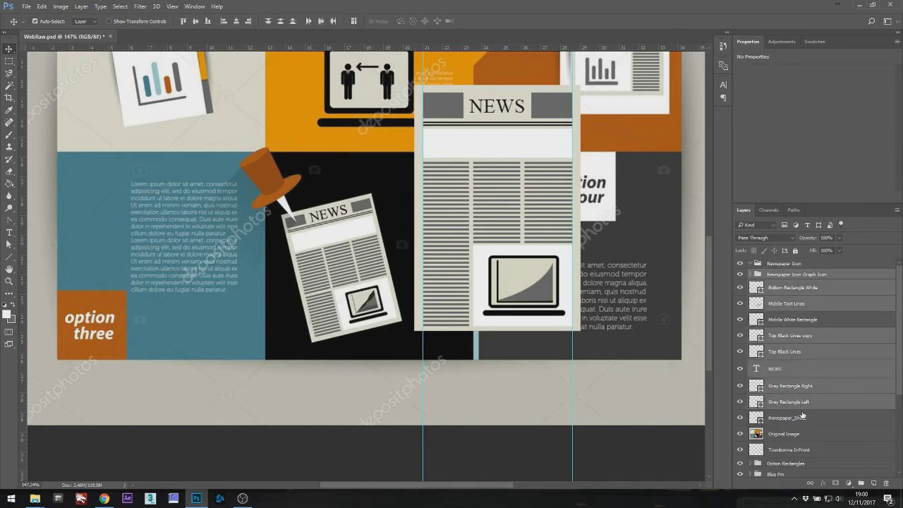
pyautogui.keyDown('shift'); pyautogui.click(791, 416); pyautogui.keyUp('shift')
pyautogui.moveTo(779, 280); pyautogui.dragTo(789, 263)
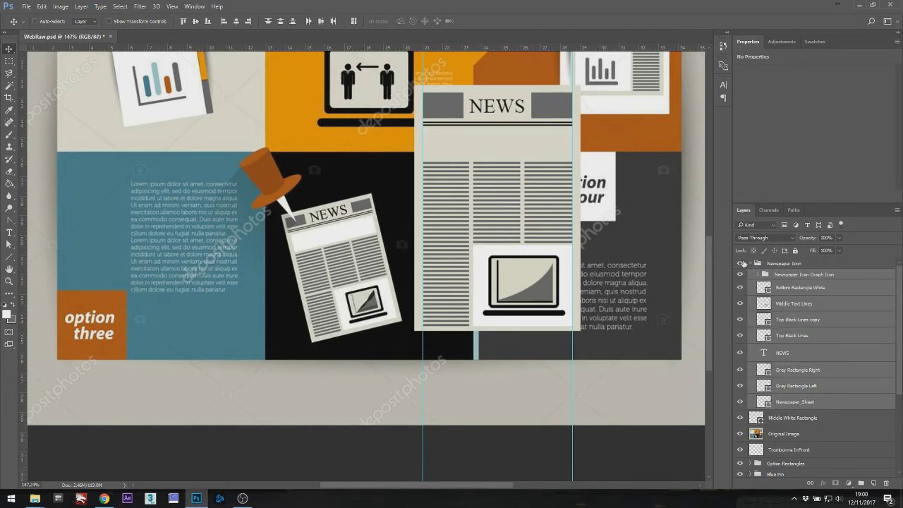
# Check the Newspaper Icon group by toggling its visibility and moving it, and undo the test moves and the grouping.
pyautogui.click(741, 263)
pyautogui.click(741, 263)
pyautogui.click(776, 263)
pyautogui.moveTo(468, 234)
pyautogui.mouseDown()
pyautogui.moveTo(427, 238)
pyautogui.moveTo(477, 230)
pyautogui.mouseUp()
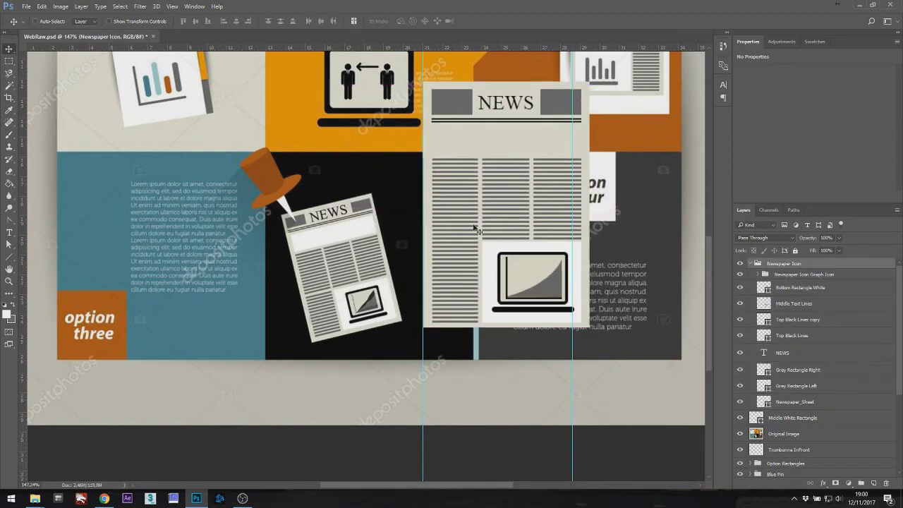
pyautogui.moveTo(534, 193)
pyautogui.mouseDown()
pyautogui.moveTo(549, 208)
pyautogui.moveTo(543, 202)
pyautogui.mouseUp()
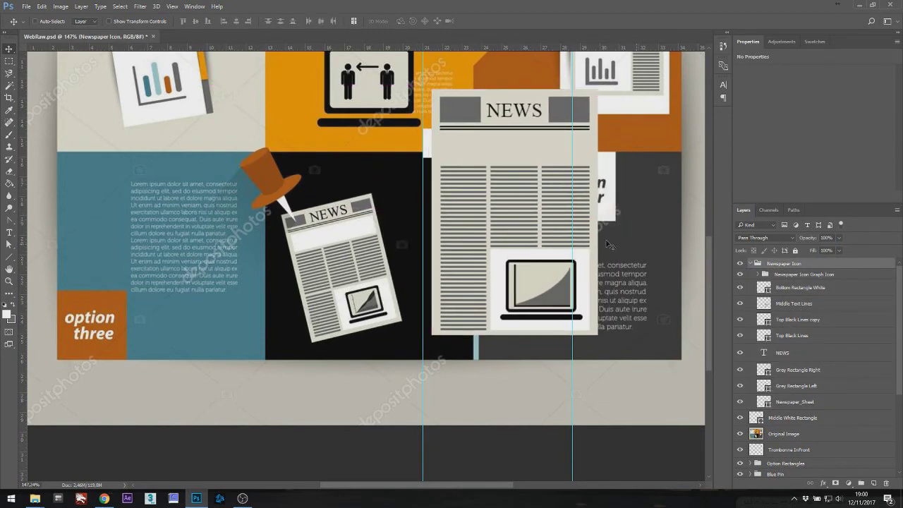
pyautogui.click(797, 293)
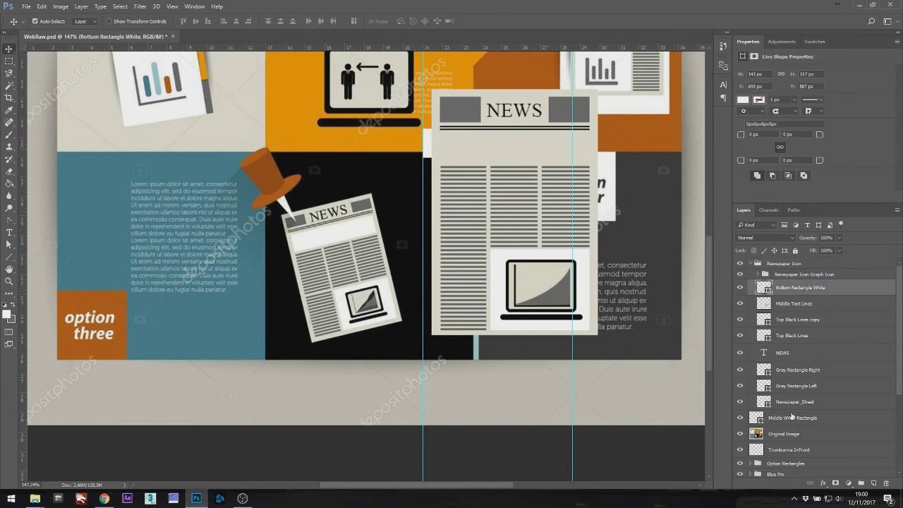
pyautogui.hotkey('ctrl', 'alt', 'z')
pyautogui.hotkey('ctrl', 'alt', 'z')
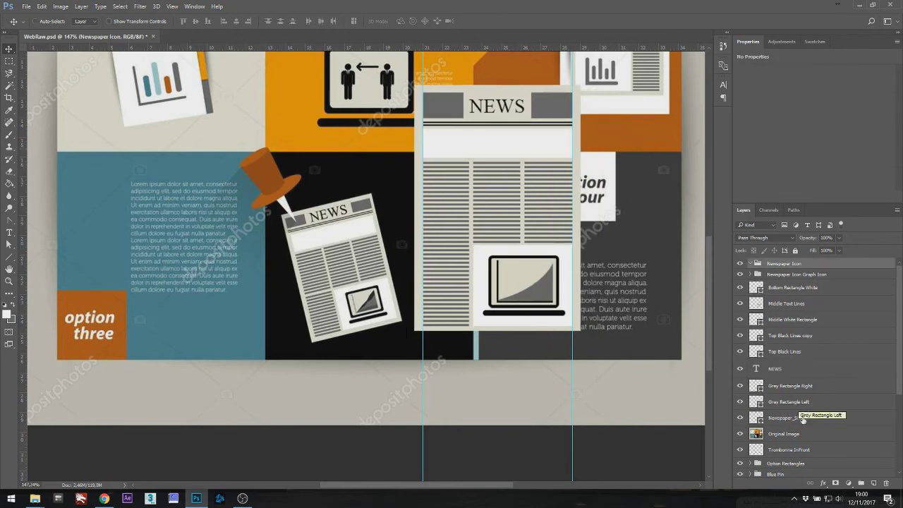
# Put everything from the Newspaper Icon Graph Icon group down to Newspaper_Sheet, including Middle White Rectangle, into the Newspaper Icon group.
pyautogui.click(789, 276)
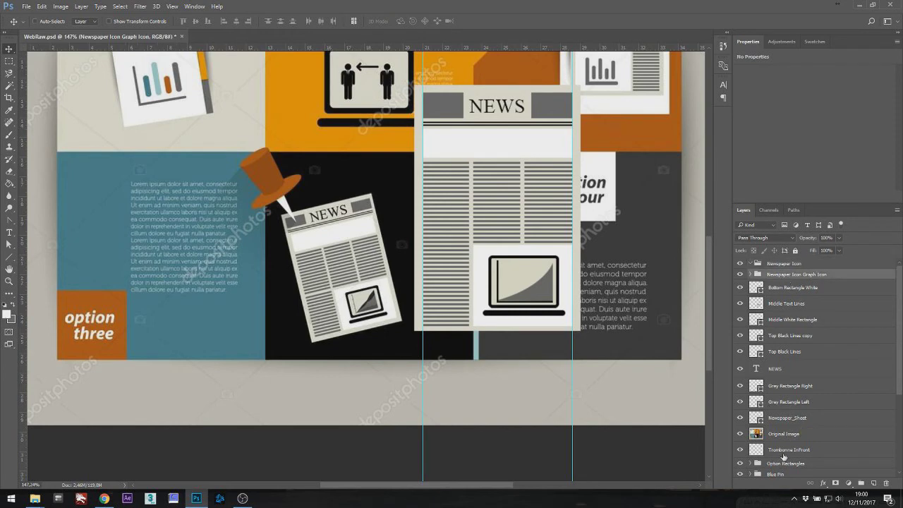
pyautogui.keyDown('shift'); pyautogui.click(782, 423); pyautogui.keyUp('shift')
pyautogui.moveTo(783, 423); pyautogui.dragTo(779, 263)
pyautogui.click(779, 263)
# Move the whole Newspaper Icon group to the middle of the layout, partly over the original tilted newspaper.
pyautogui.moveTo(597, 274); pyautogui.dragTo(570, 299)
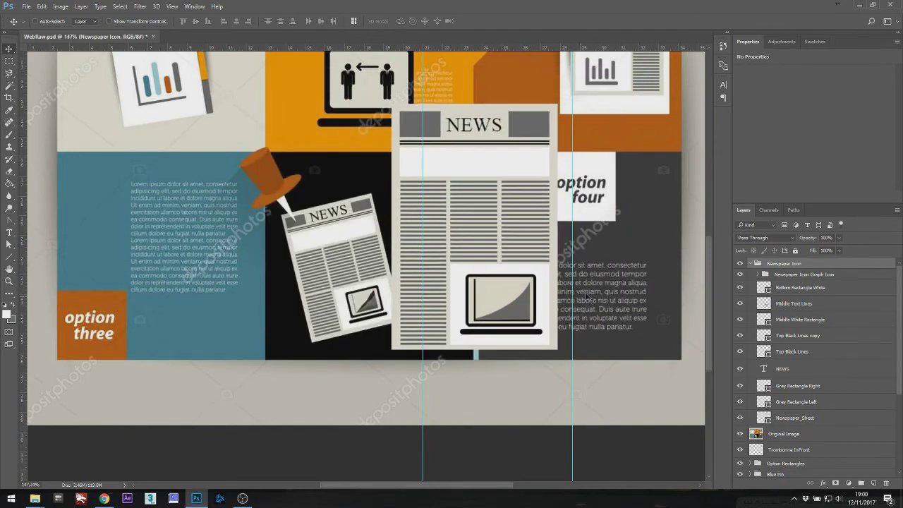
pyautogui.moveTo(500, 228); pyautogui.dragTo(331, 242)
pyautogui.scroll(-3, 518, 168)
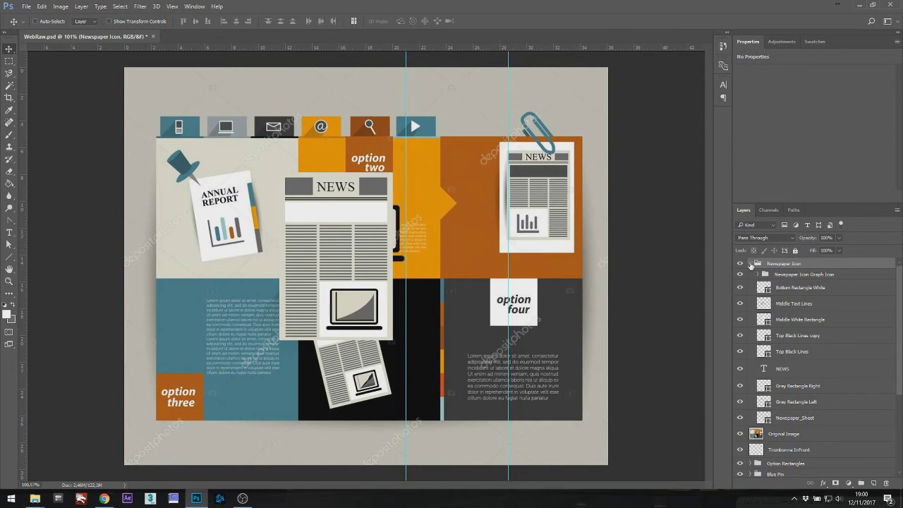
# Duplicate the Newspaper Icon group, naming the copy Newspaper Icon 02 and the original Newspaper Icon 01.
pyautogui.click(752, 263)
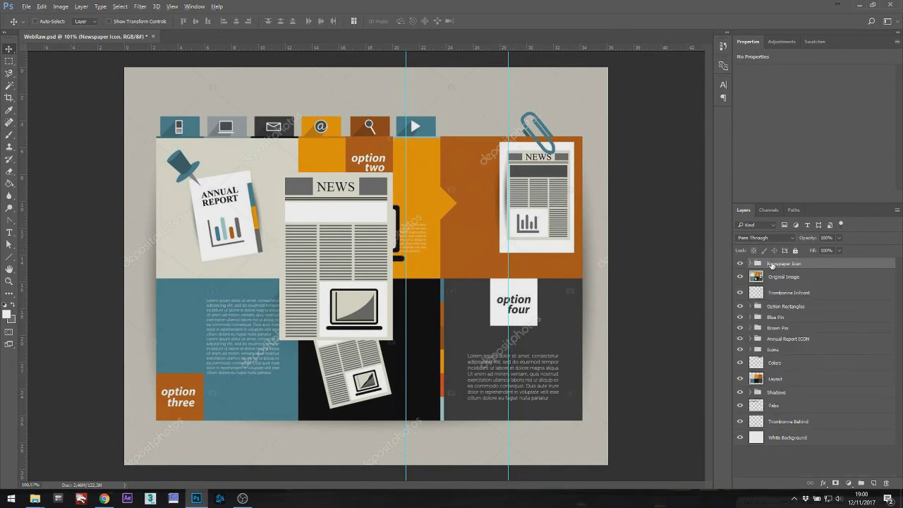
pyautogui.hotkey('ctrl', 'j')
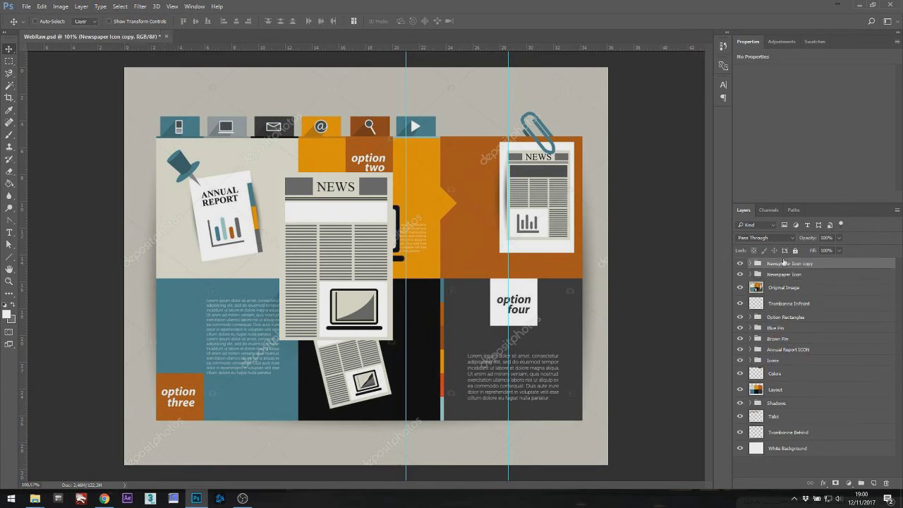
pyautogui.doubleClick(800, 263)
pyautogui.moveTo(804, 264); pyautogui.dragTo(817, 264)
pyautogui.write('02')
pyautogui.click(806, 275)
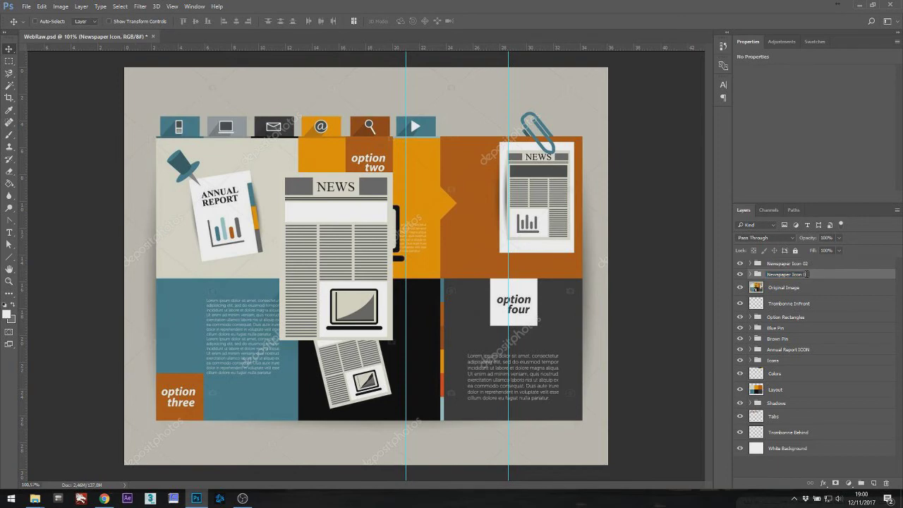
pyautogui.write('01')
pyautogui.press('Return')
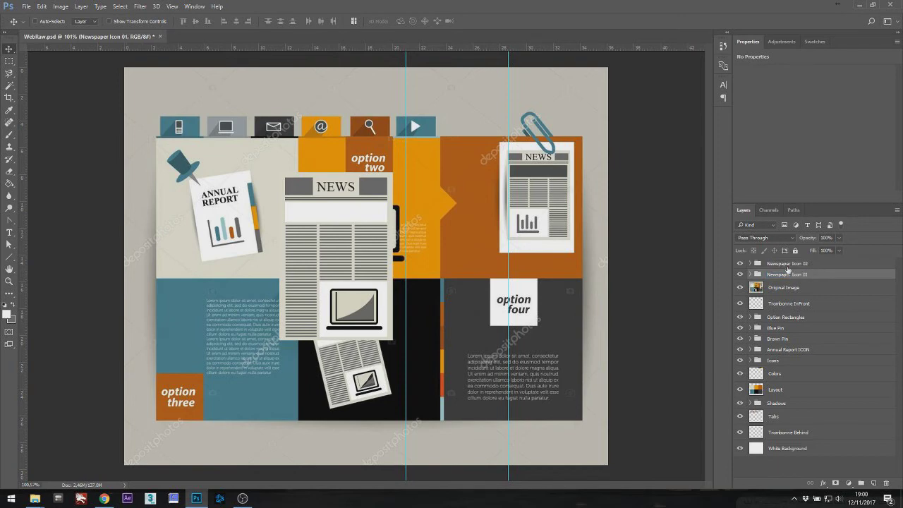
# Place Newspaper Icon 02 to the right of the first newspaper and delete its Newspaper Icon Graph Icon group.
pyautogui.click(788, 264)
pyautogui.moveTo(359, 232); pyautogui.dragTo(486, 243)
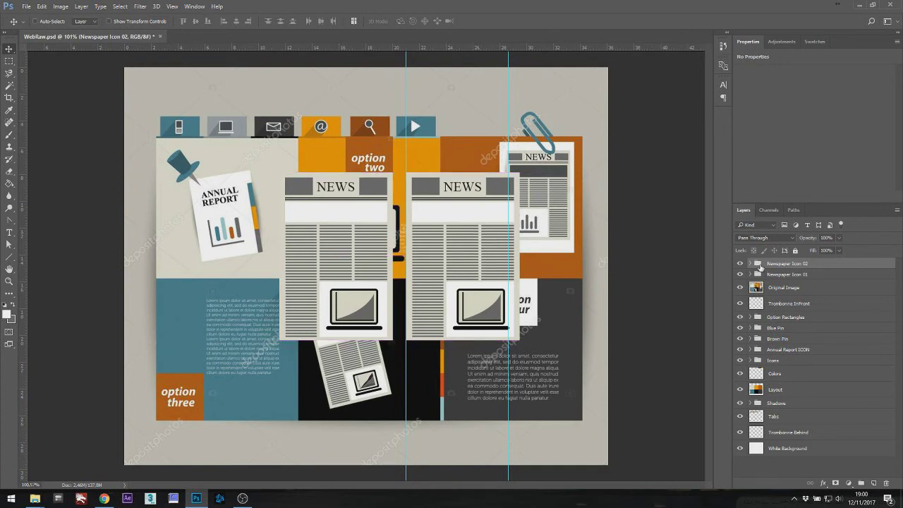
pyautogui.click(751, 263)
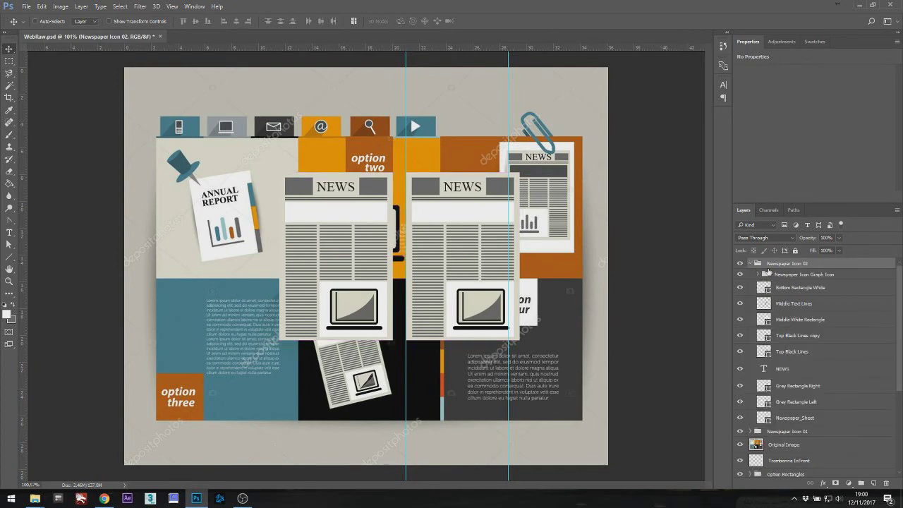
pyautogui.click(790, 277)
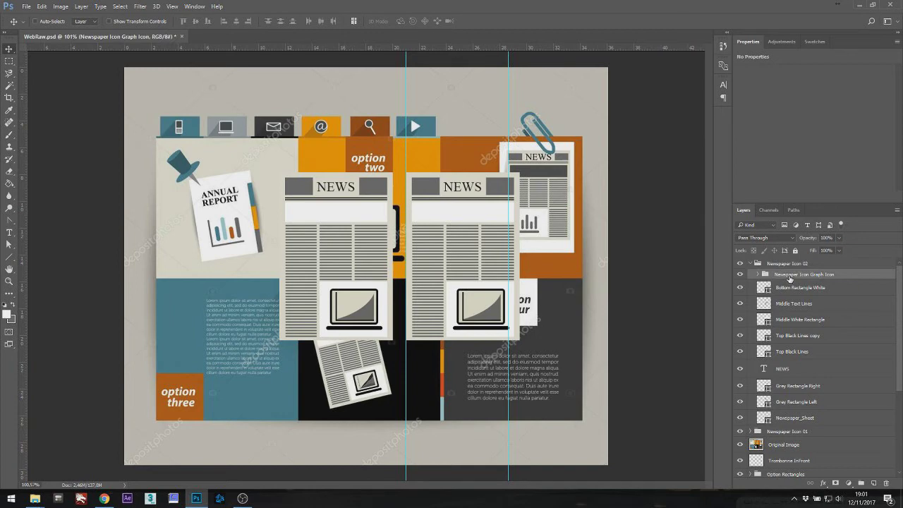
pyautogui.press('Delete')
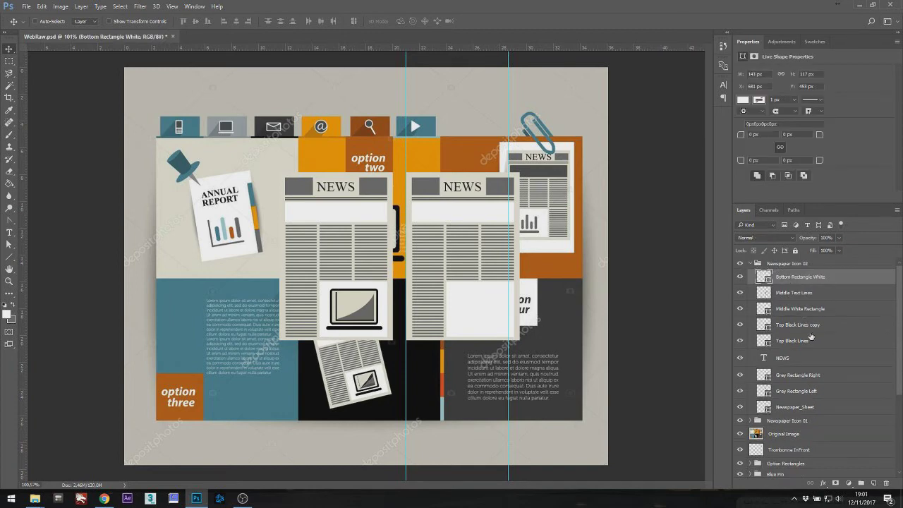
# Hide Original Image and copy the AnnualReport_MiddleICON bar chart to the lower white box of the second newspaper.
pyautogui.scroll(-4, 811, 337)
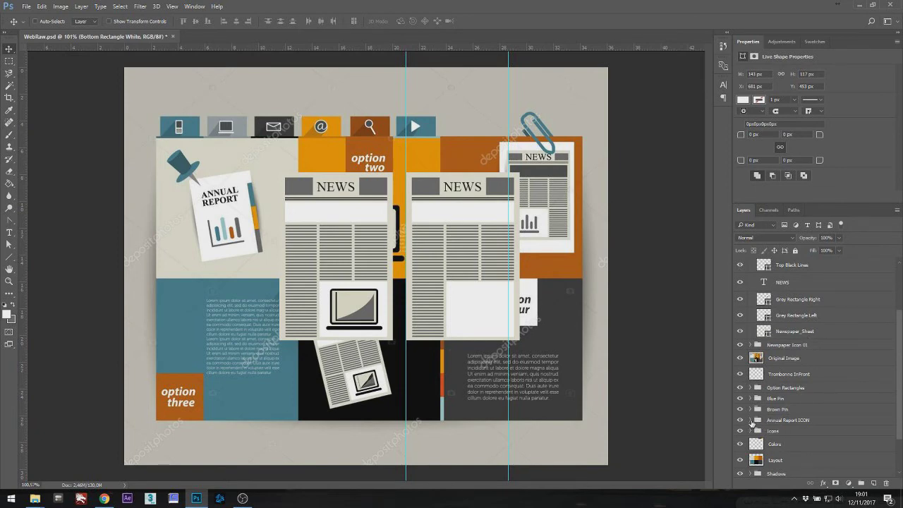
pyautogui.click(750, 421)
pyautogui.scroll(-2, 790, 417)
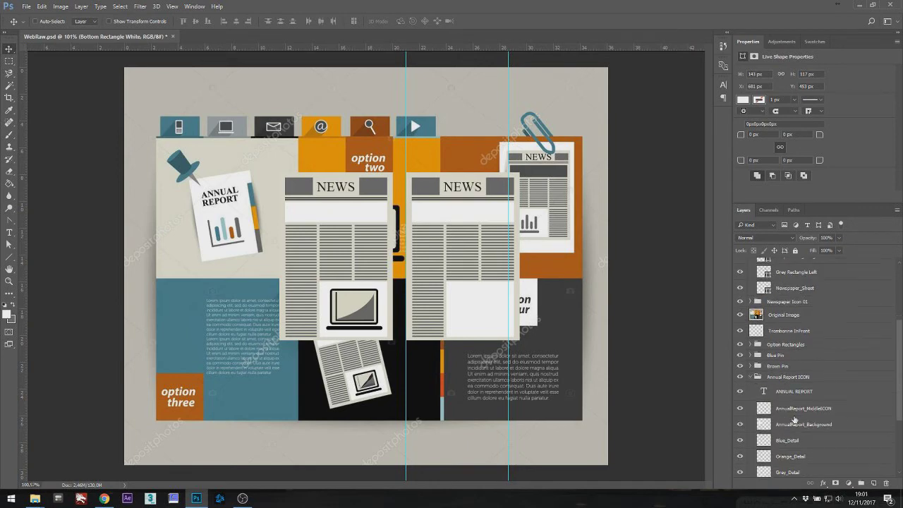
pyautogui.click(796, 415)
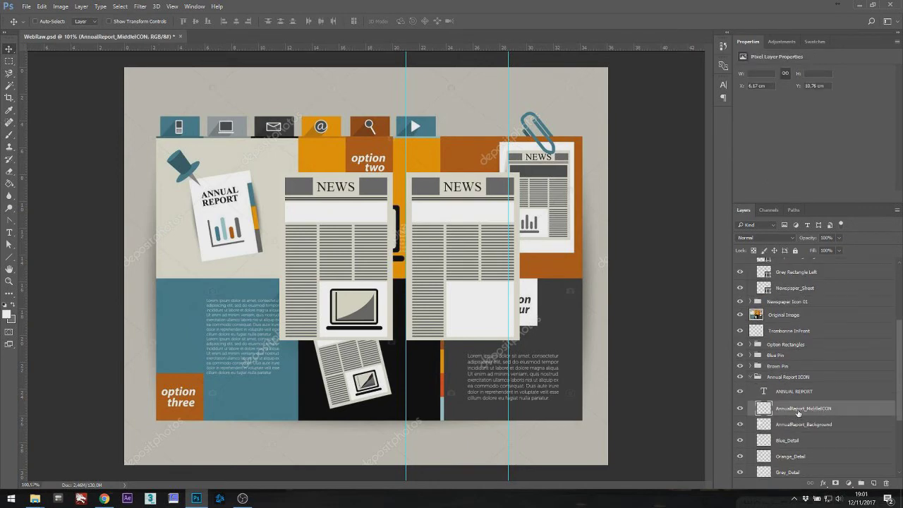
pyautogui.click(740, 316)
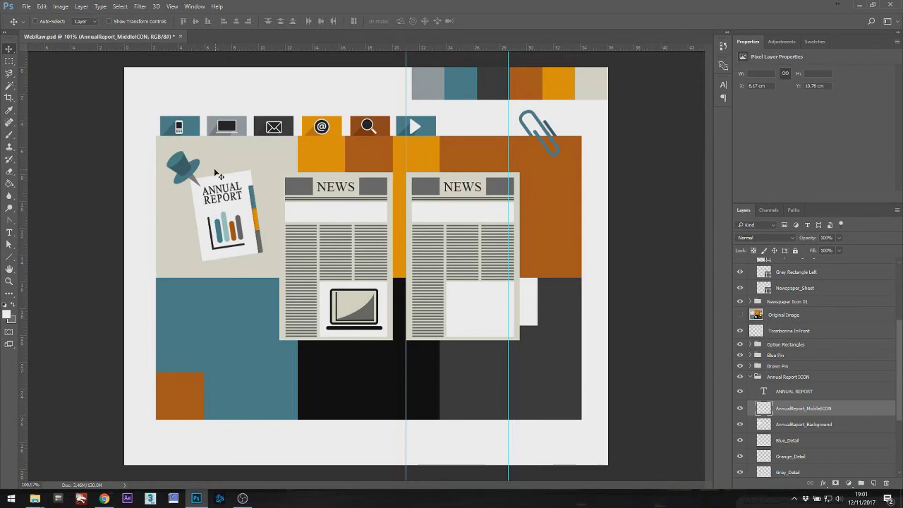
pyautogui.moveTo(219, 223); pyautogui.dragTo(467, 301)
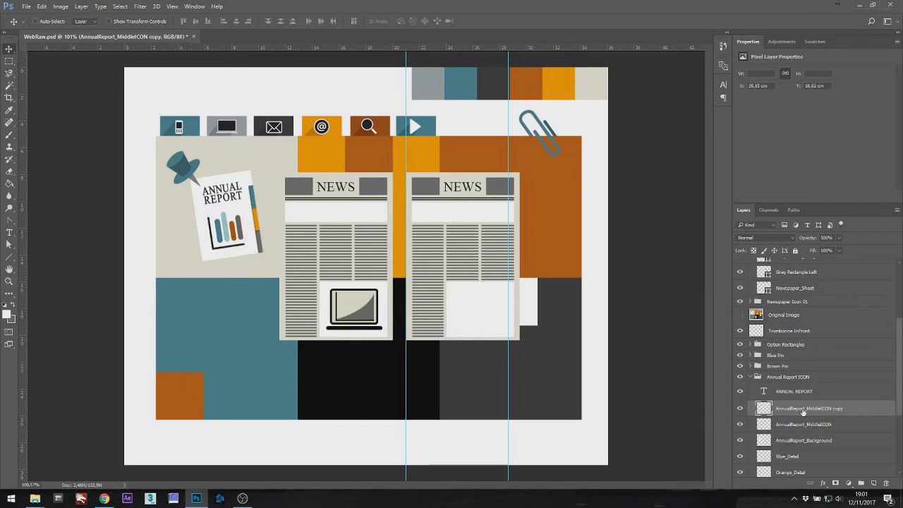
# Put the copied bar chart layer at the top of the Newspaper Icon 02 group and show Original Image again.
pyautogui.moveTo(789, 411); pyautogui.dragTo(794, 277)
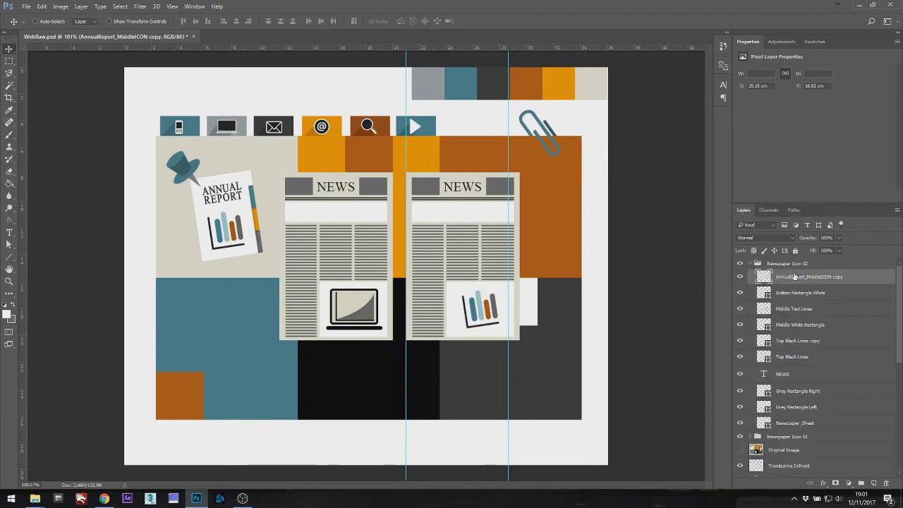
pyautogui.scroll(-2, 798, 327)
pyautogui.scroll(-2, 789, 388)
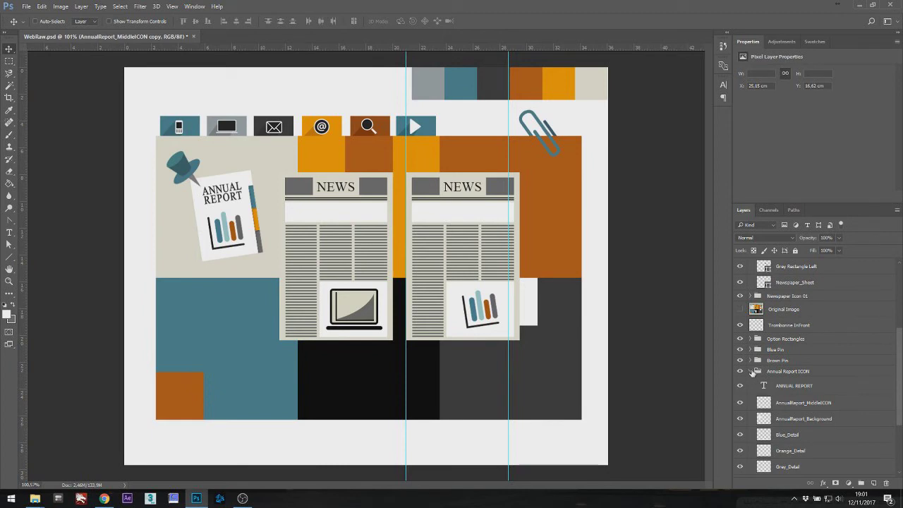
pyautogui.click(752, 371)
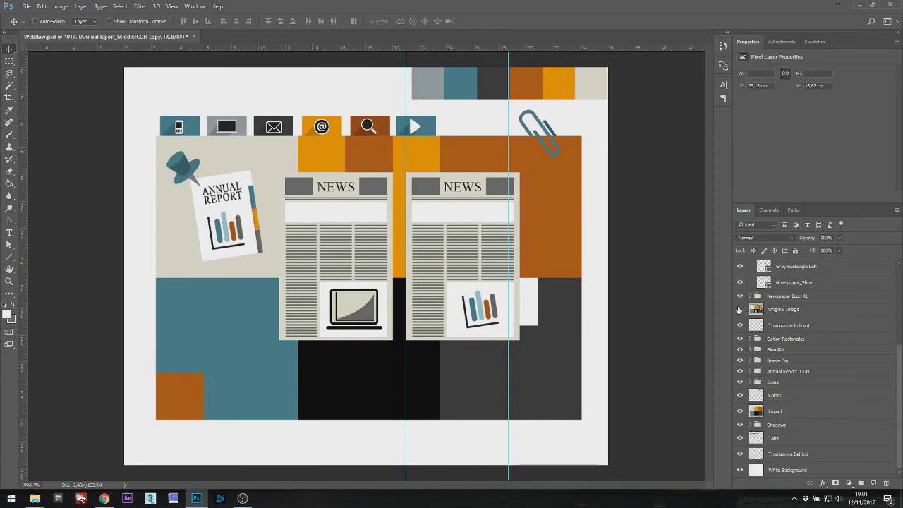
pyautogui.click(739, 310)
# Rename the copied bar chart layer as Newspaper Board Icon.
pyautogui.scroll(3, 776, 318)
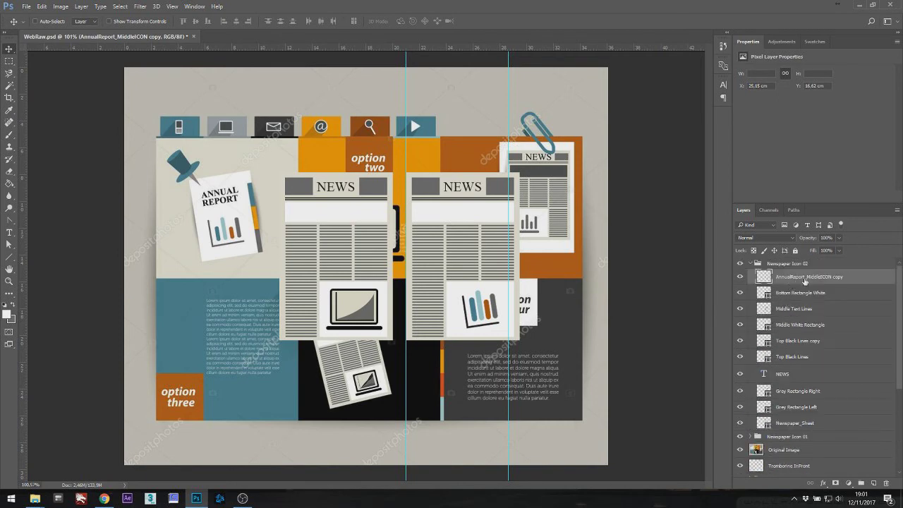
pyautogui.doubleClick(811, 278)
pyautogui.write('Newspaper Board Icon')
pyautogui.press('Return')
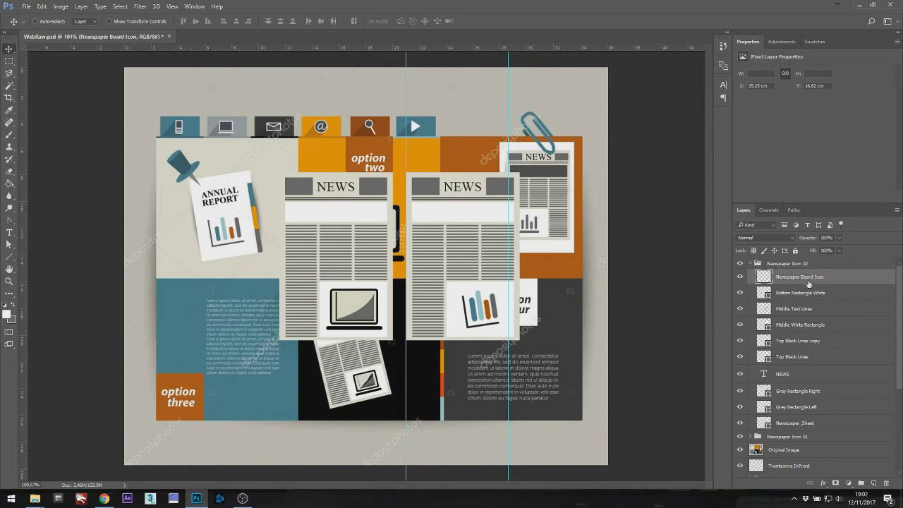
# Rotate the Newspaper Board Icon chart clockwise by about 9 degrees so its bars stand upright inside the white box.
pyautogui.scroll(6, 480, 331)
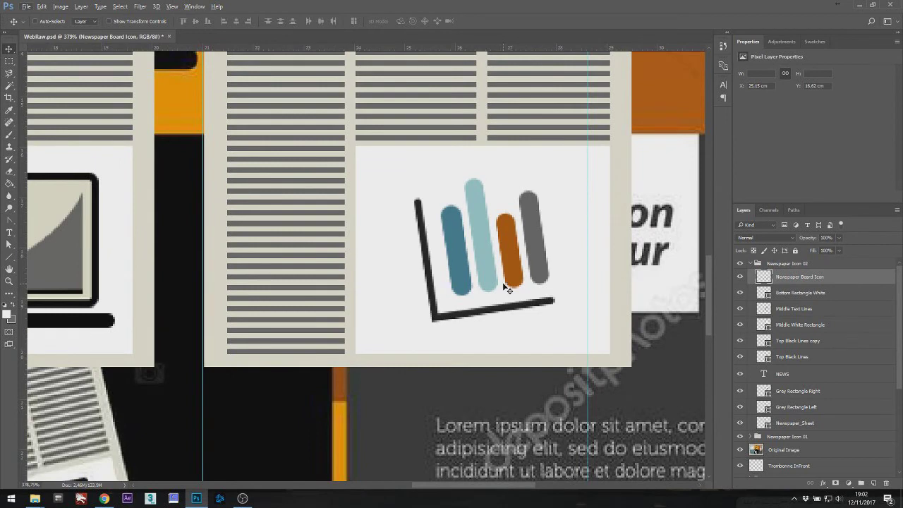
pyautogui.hotkey('ctrl', 't')
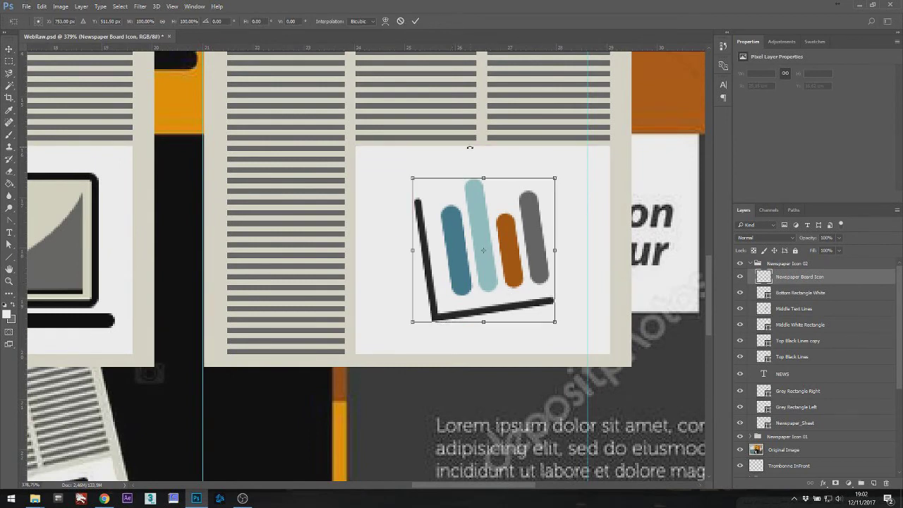
pyautogui.moveTo(470, 147); pyautogui.dragTo(487, 144)
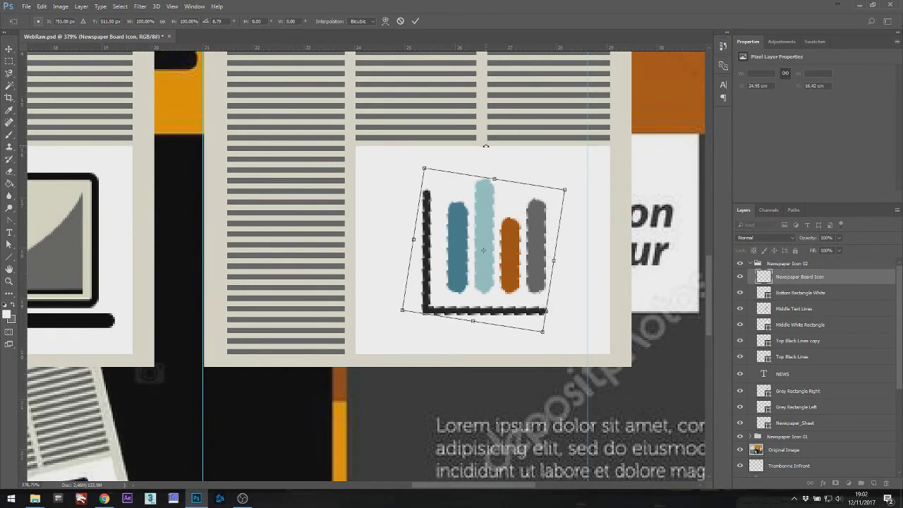
pyautogui.press('Escape')
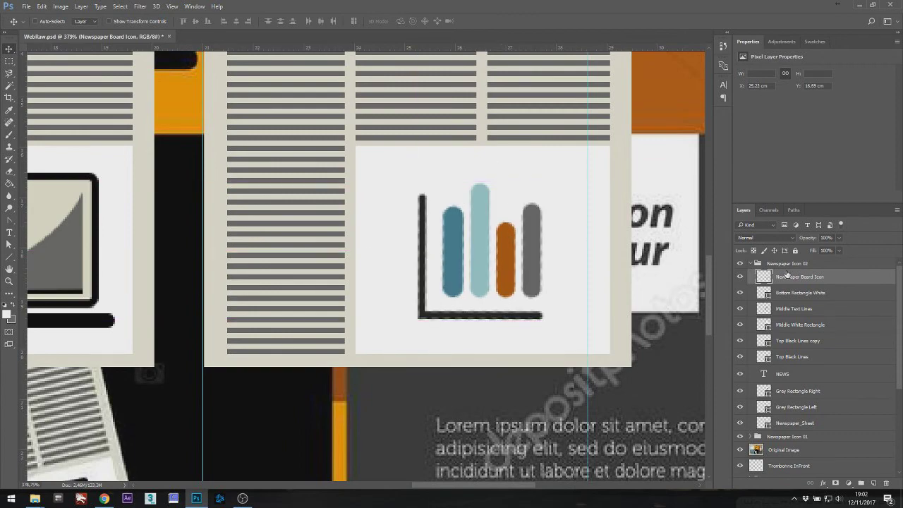
# Apply a dark grey Color Overlay at 100% opacity to the Newspaper Board Icon layer.
pyautogui.rightClick(793, 278)
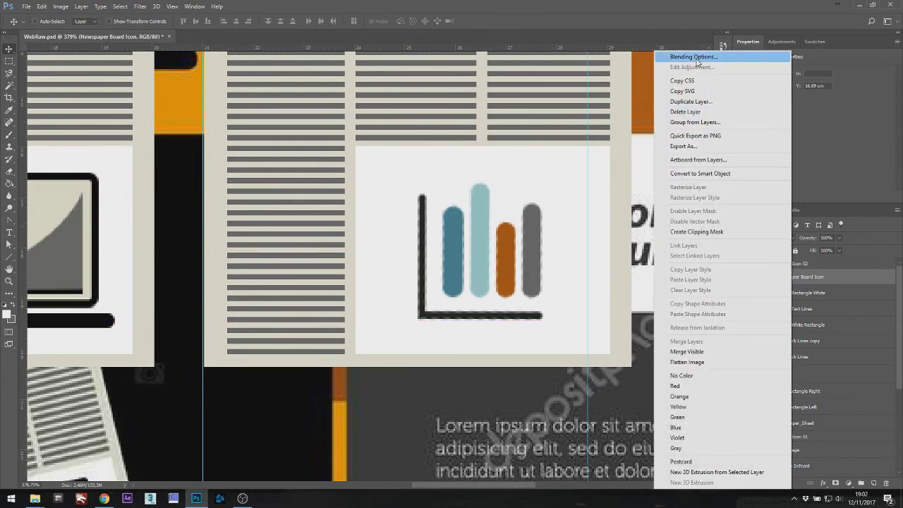
pyautogui.click(699, 55)
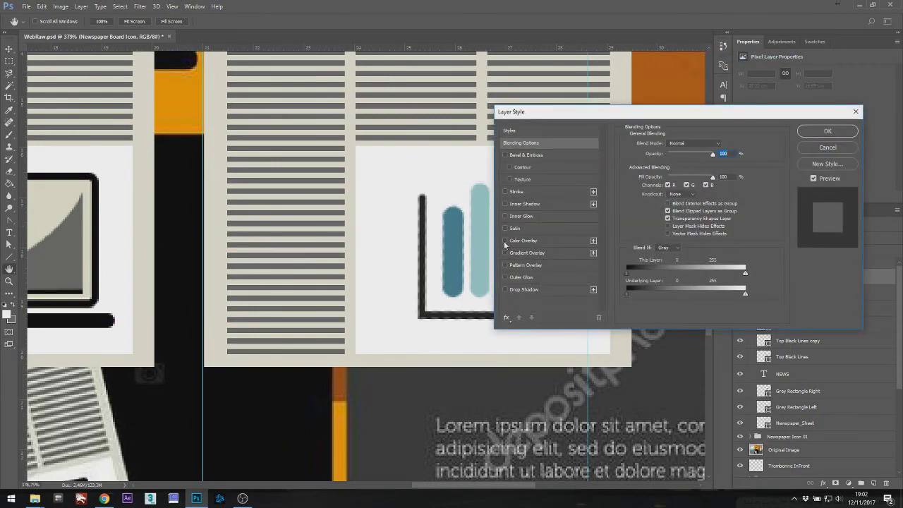
pyautogui.click(505, 241)
pyautogui.click(515, 242)
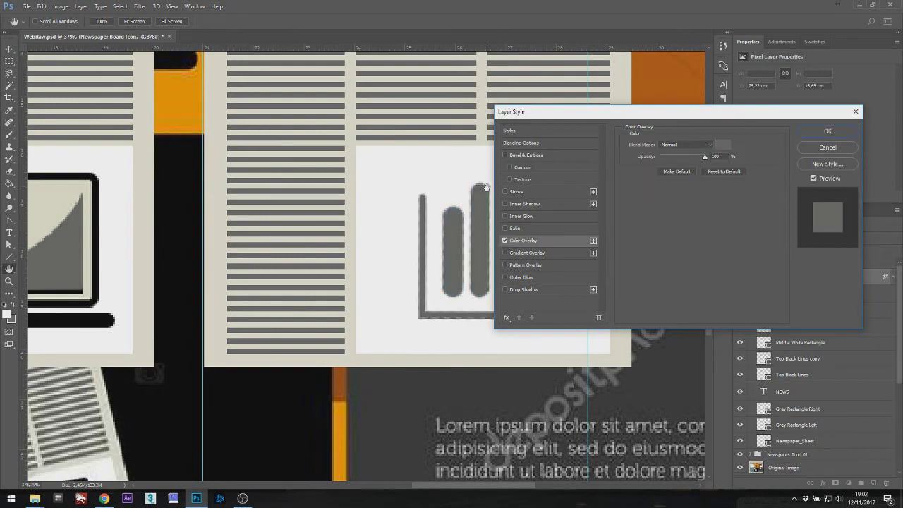
pyautogui.click(802, 131)
pyautogui.press('v')
pyautogui.scroll(-3, 529, 254)
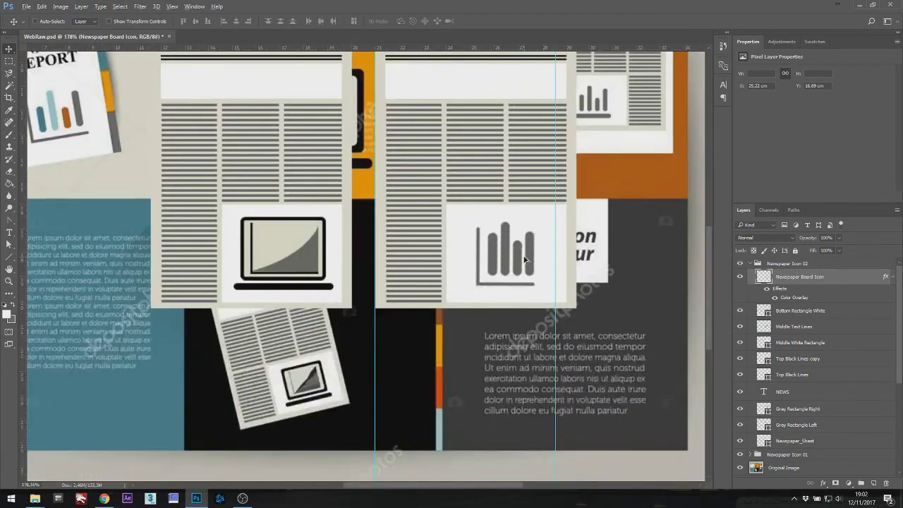
pyautogui.scroll(-2, 525, 260)
# Hide the Newspaper Icon 02 group, then rotate Newspaper Icon 01 counterclockwise about 13 degrees and shrink it over the pinned newspaper.
pyautogui.click(751, 264)
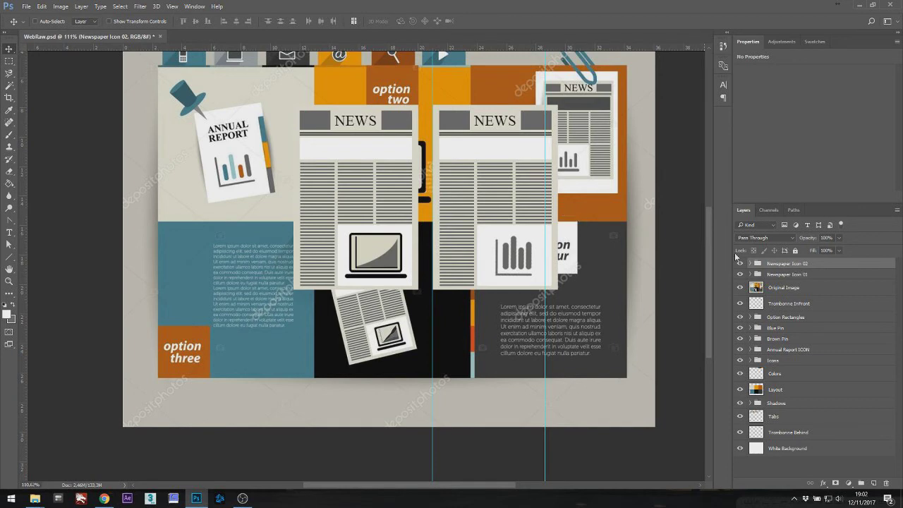
pyautogui.click(775, 274)
pyautogui.click(740, 263)
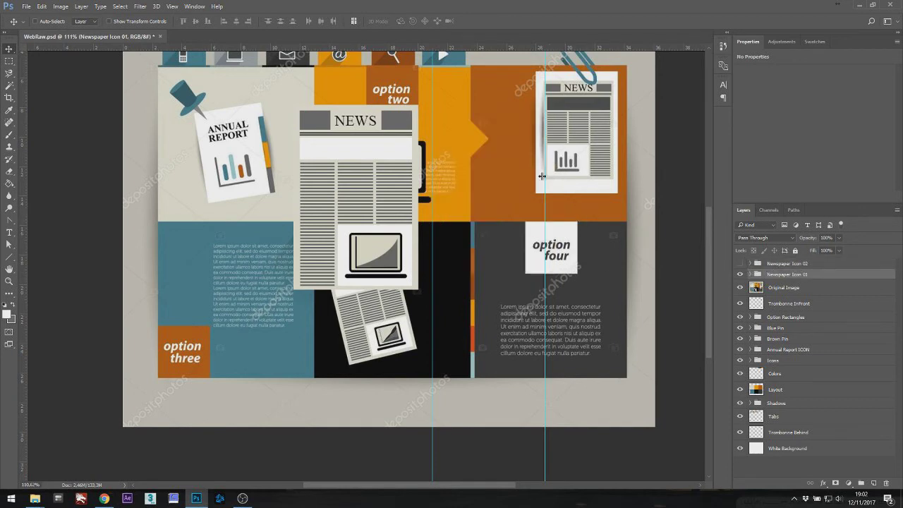
pyautogui.moveTo(334, 185); pyautogui.dragTo(346, 247)
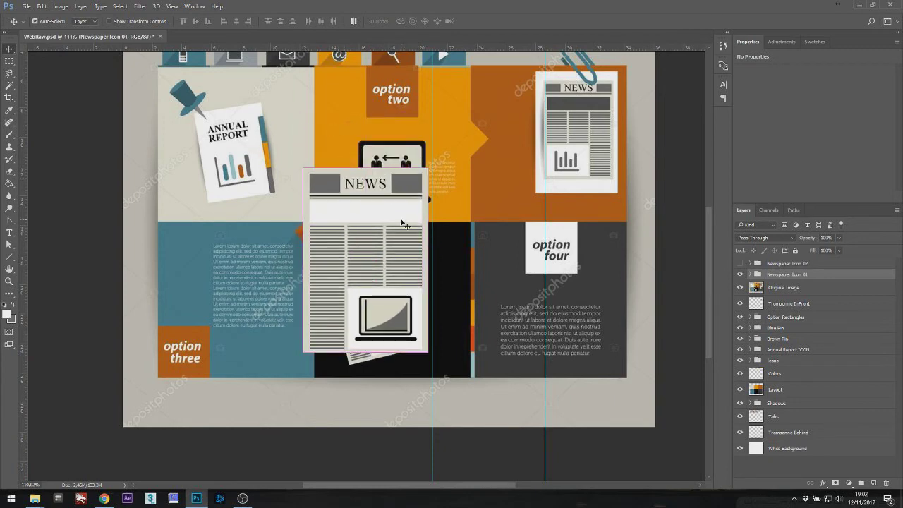
pyautogui.hotkey('ctrl', 't')
pyautogui.moveTo(386, 134); pyautogui.dragTo(358, 132)
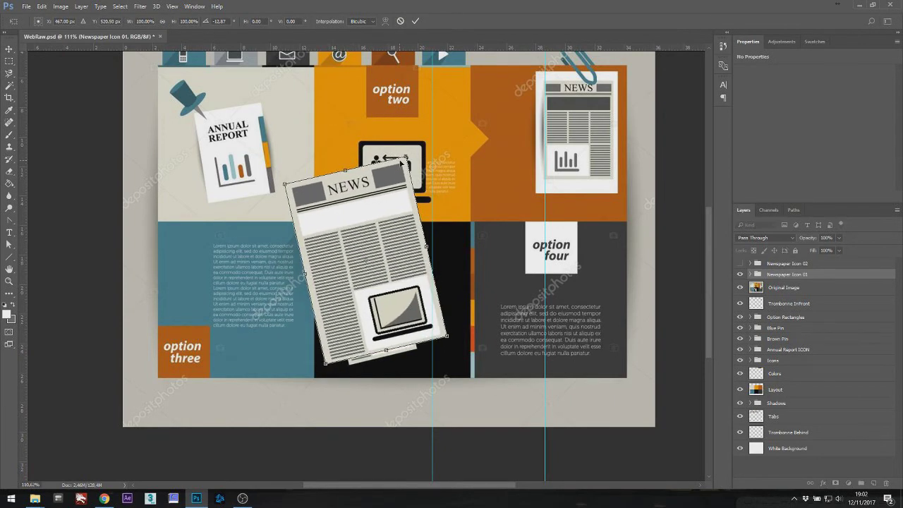
pyautogui.moveTo(402, 157); pyautogui.dragTo(377, 233)
pyautogui.moveTo(370, 272); pyautogui.dragTo(392, 283)
pyautogui.moveTo(400, 238)
pyautogui.mouseDown()
pyautogui.moveTo(390, 261)
pyautogui.moveTo(393, 253)
pyautogui.mouseUp()
# Show Newspaper Icon 02 and scale it to about 55% over the paper-clipped newspaper in the brown box.
pyautogui.click(787, 264)
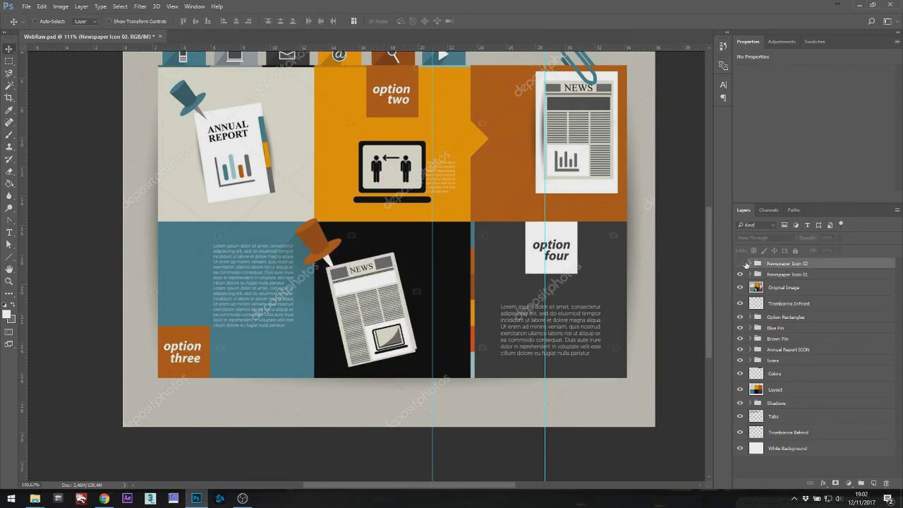
pyautogui.click(740, 264)
pyautogui.moveTo(503, 214); pyautogui.dragTo(556, 179)
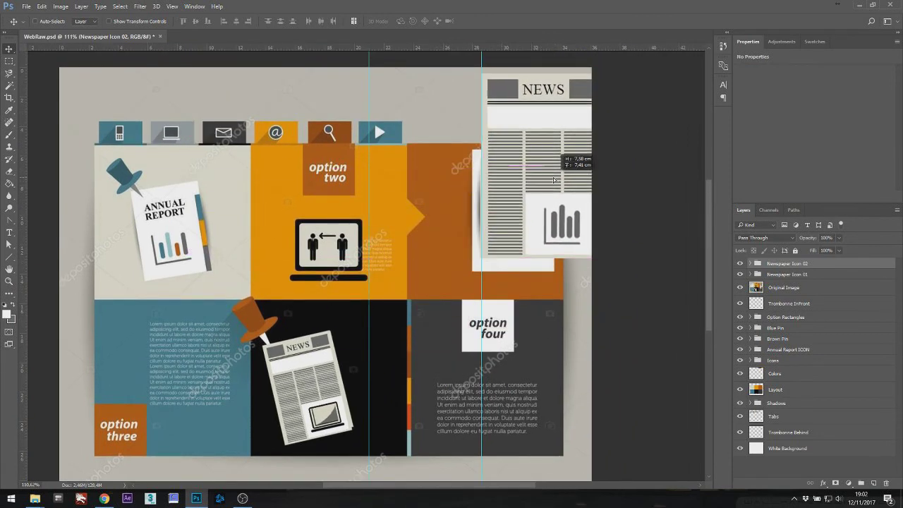
pyautogui.moveTo(612, 92); pyautogui.dragTo(449, 271)
pyautogui.hotkey('ctrl', 't')
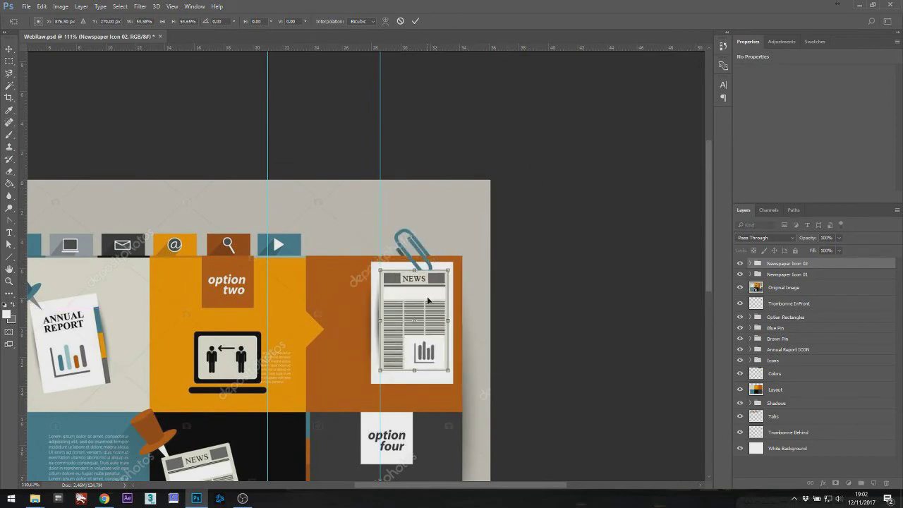
pyautogui.press('Return')
pyautogui.scroll(2, 381, 363)
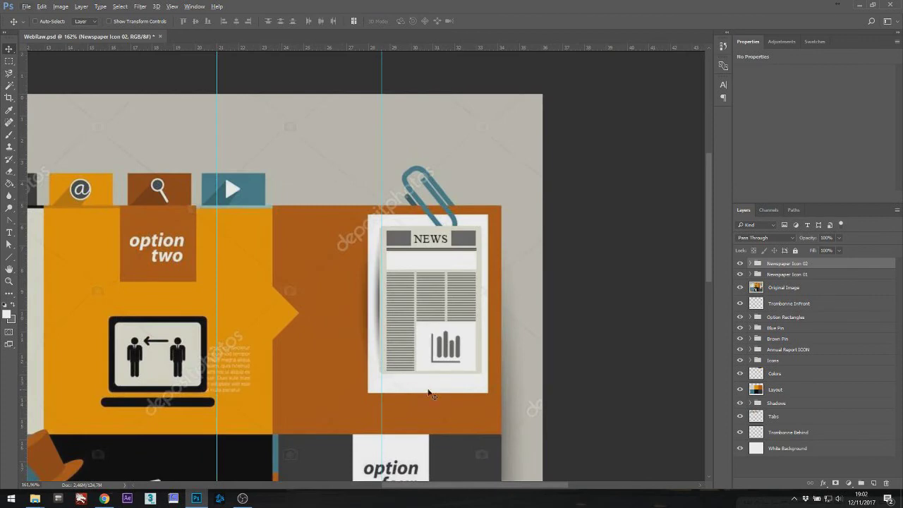
pyautogui.scroll(-1, 428, 392)
# Move Original Image to the top of the layer stack and hide it.
pyautogui.scroll(3, 490, 151)
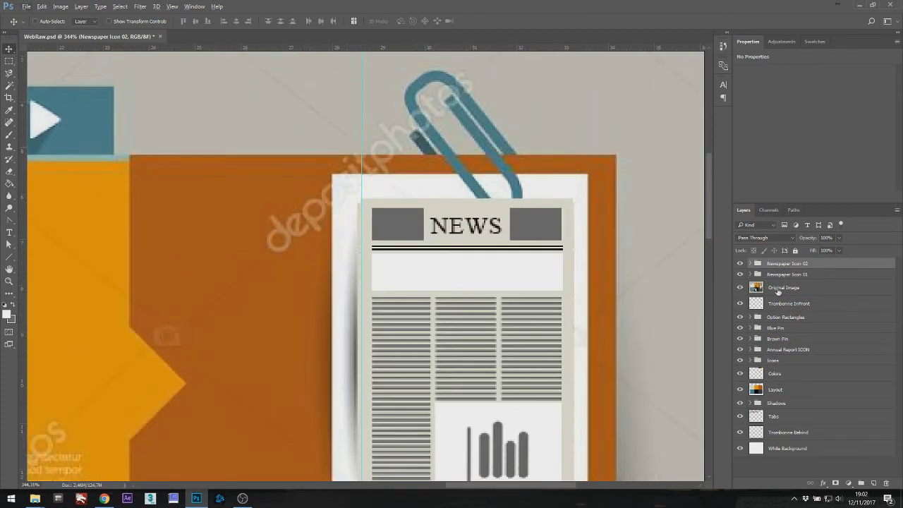
pyautogui.moveTo(779, 292); pyautogui.dragTo(779, 261)
pyautogui.click(742, 265)
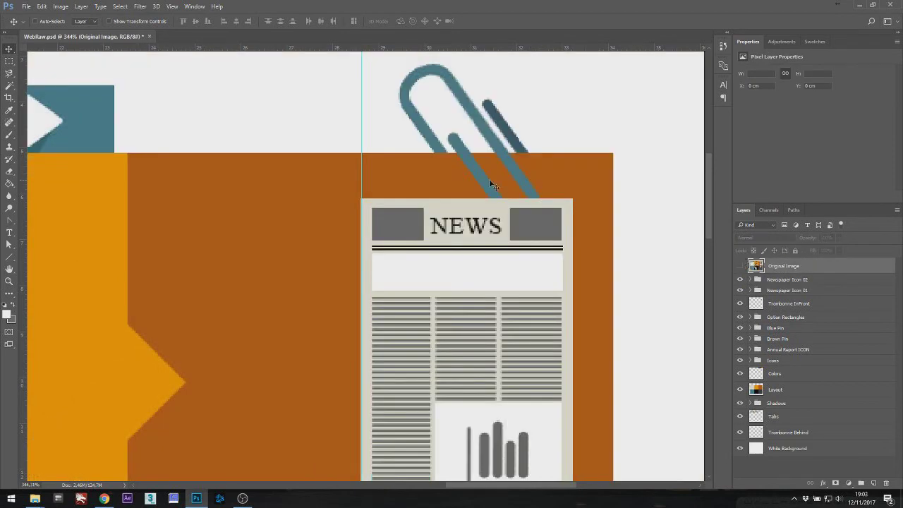
pyautogui.scroll(1, 486, 151)
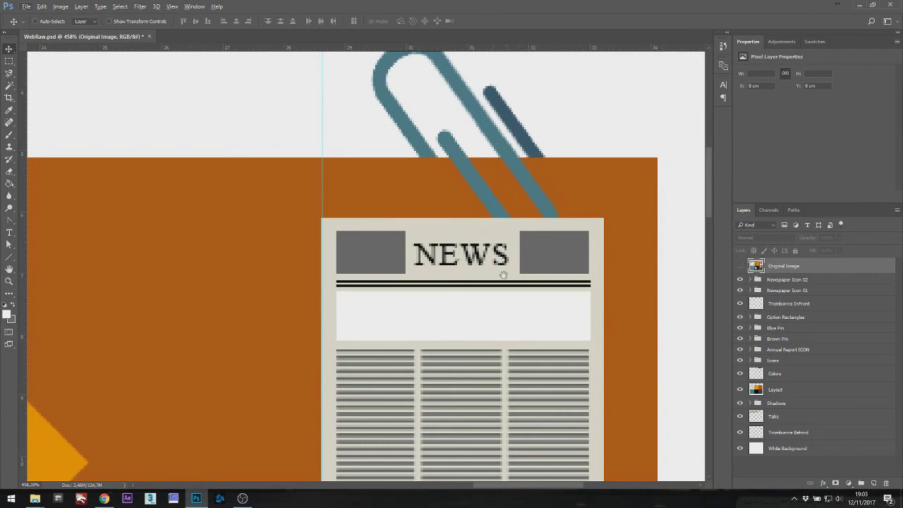
pyautogui.moveTo(504, 275); pyautogui.dragTo(510, 264)
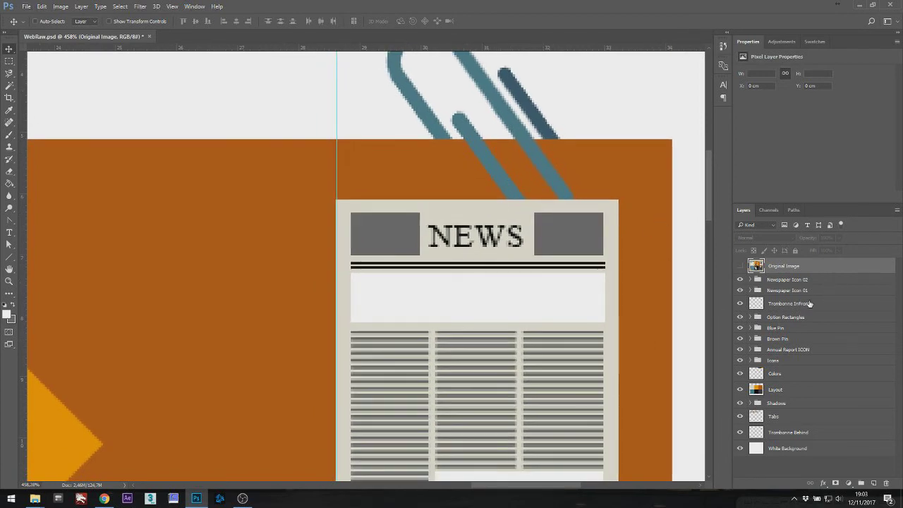
# Place the Trombonne InFront layer above Newspaper Icon 02 and erase the stray marks beside the paper clip.
pyautogui.click(776, 302)
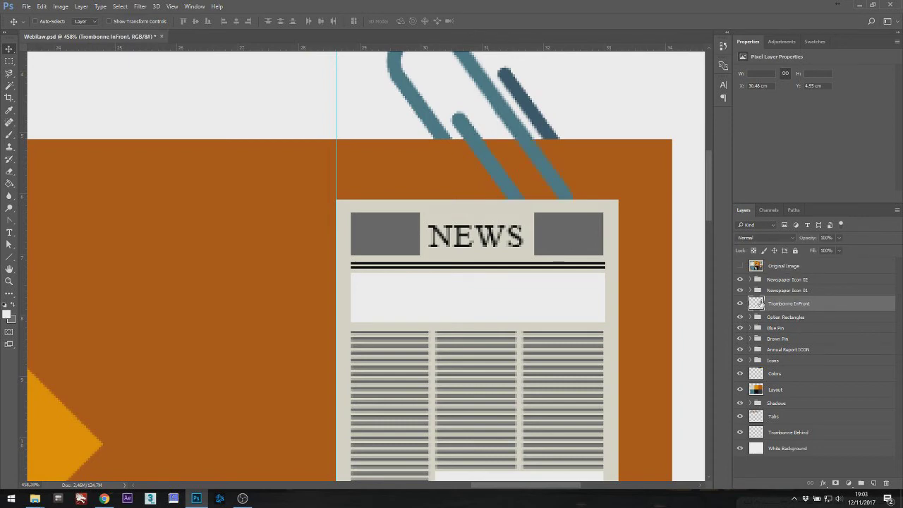
pyautogui.moveTo(761, 303); pyautogui.dragTo(795, 275)
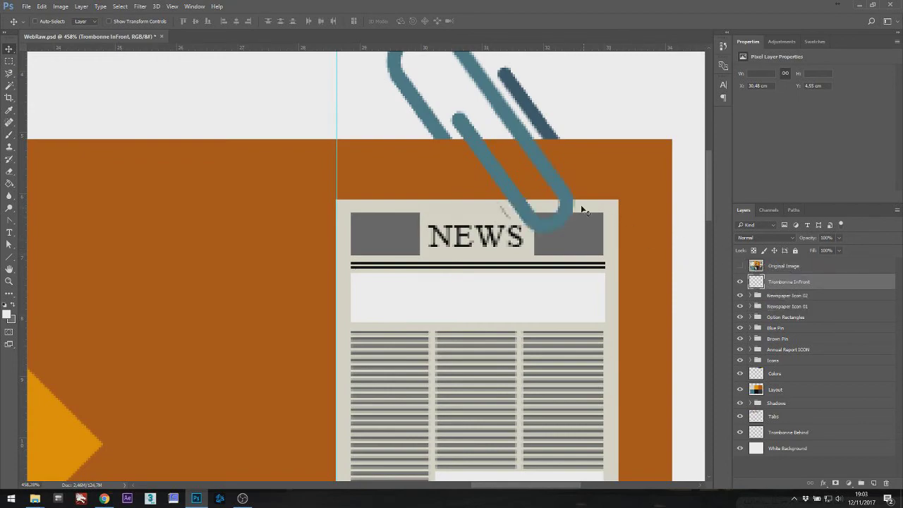
pyautogui.scroll(5, 480, 175)
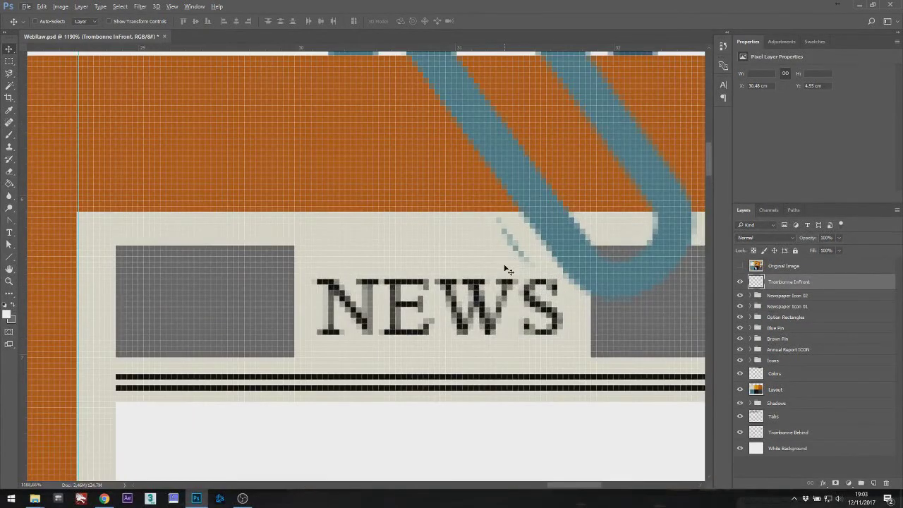
pyautogui.press('e')
pyautogui.hotkey('alt', 'e')
pyautogui.press('Escape')
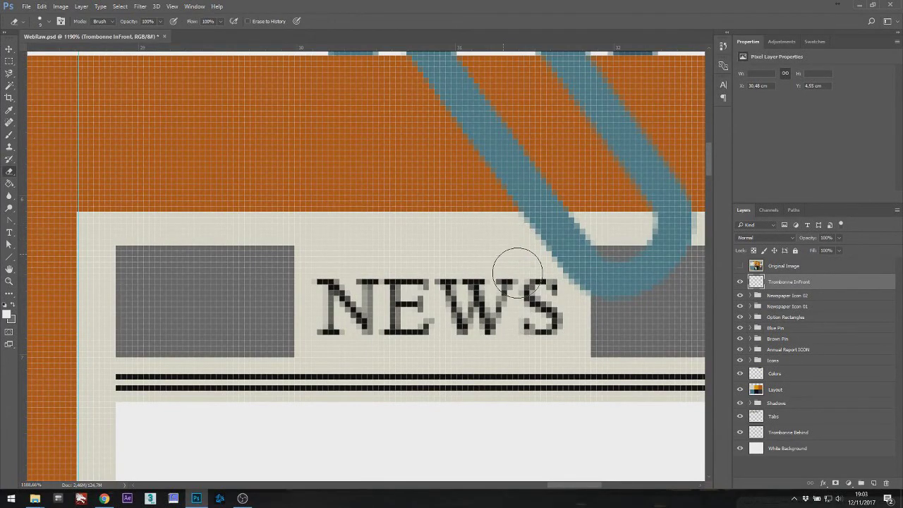
pyautogui.scroll(-2, 487, 242)
pyautogui.scroll(-4, 487, 242)
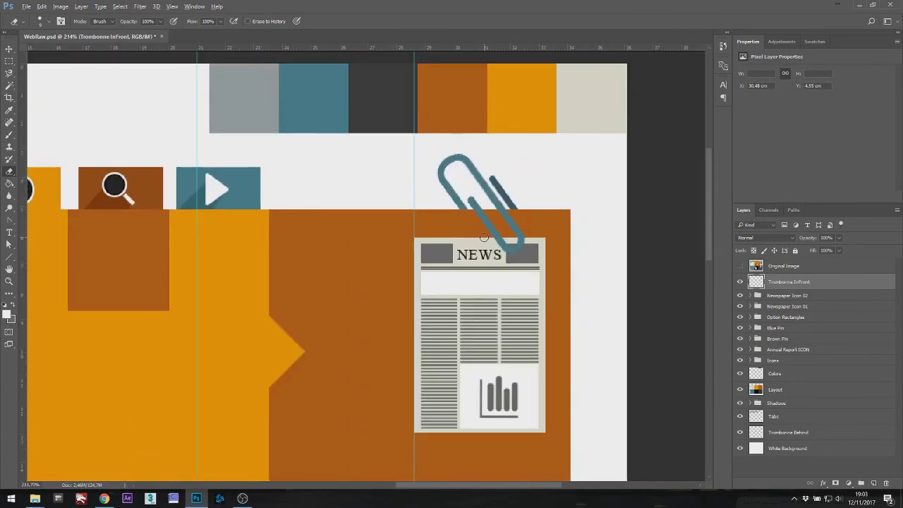
pyautogui.scroll(-4, 461, 304)
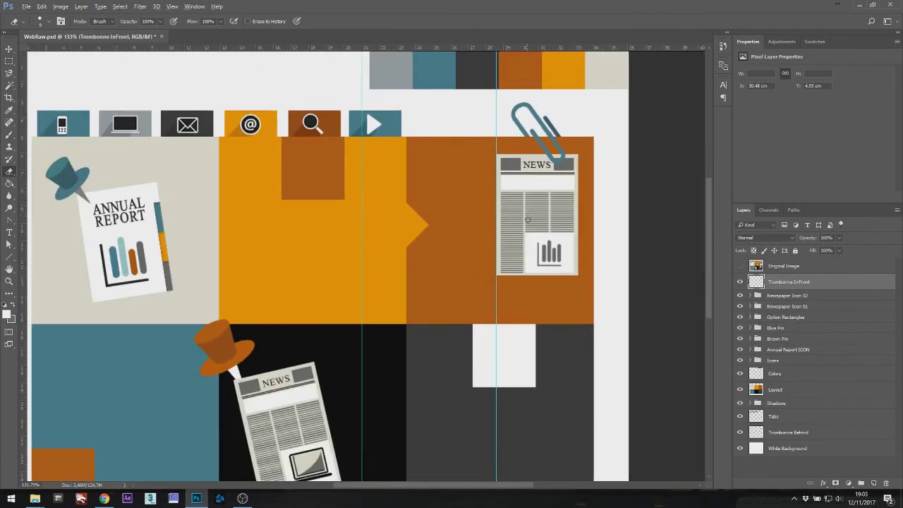
pyautogui.scroll(3, 559, 233)
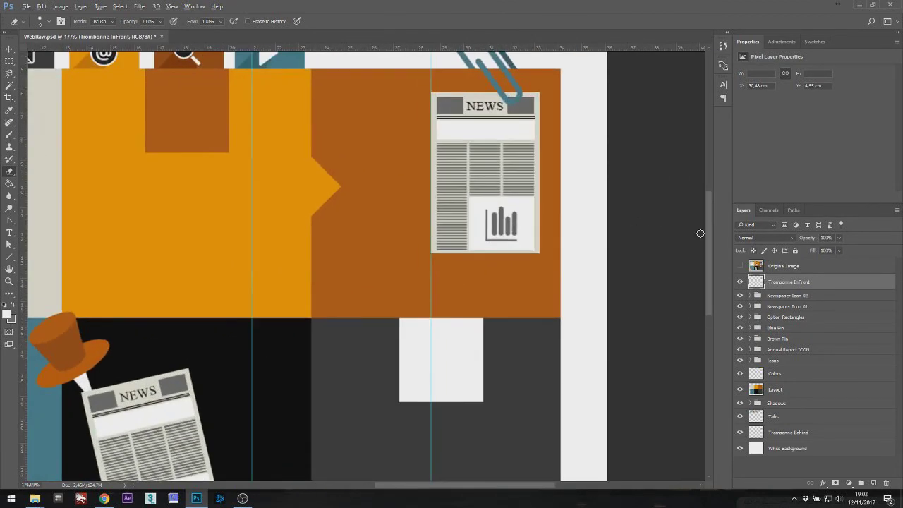
# Show Original Image and draw a rectangle of about 160 x 233 px over the white sheet behind the paper-clipped newspaper.
pyautogui.click(740, 266)
pyautogui.scroll(1, 452, 110)
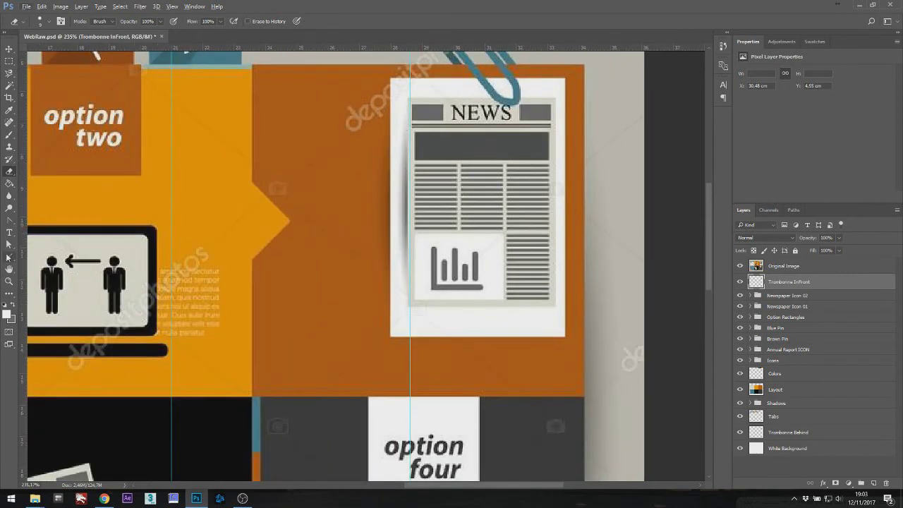
pyautogui.moveTo(9, 257); pyautogui.dragTo(42, 258)
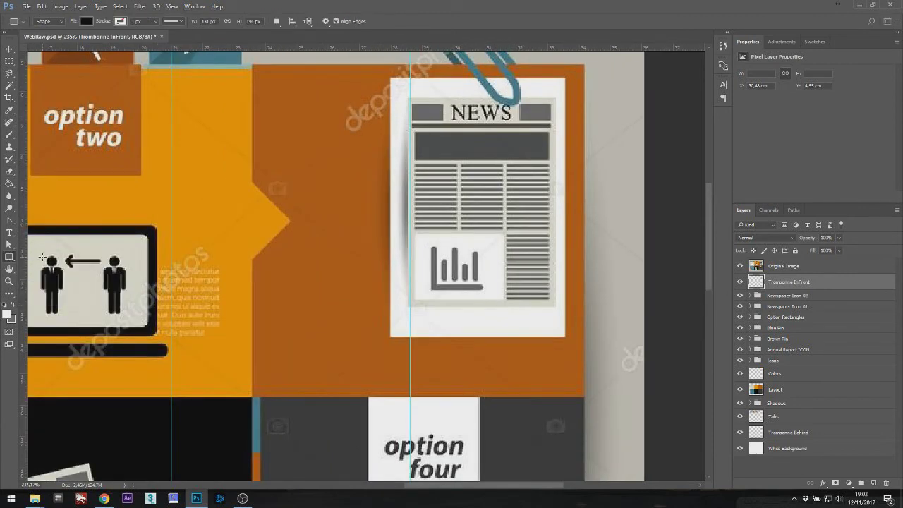
pyautogui.moveTo(389, 77); pyautogui.dragTo(566, 336)
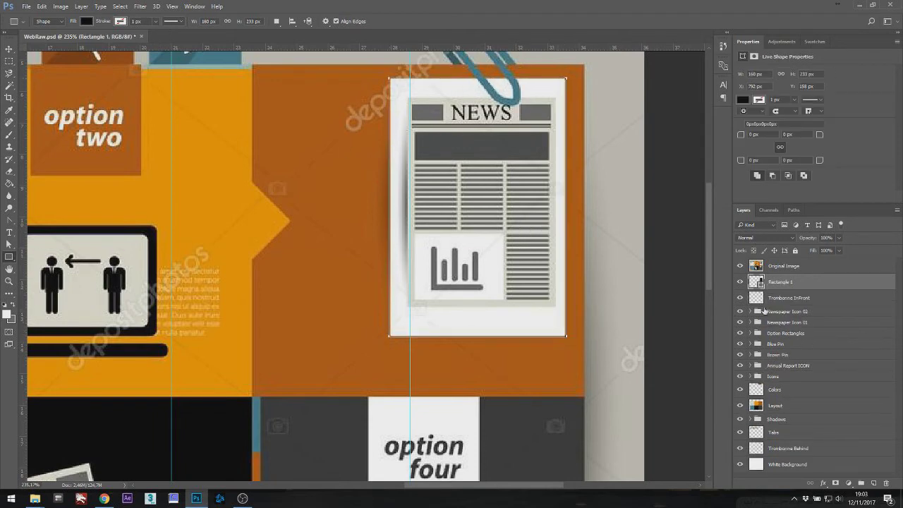
# Move the new rectangle below the Newspaper Icon 02 group and rename it Newspaper Icon 02 Background.
pyautogui.moveTo(782, 284); pyautogui.dragTo(796, 320)
pyautogui.doubleClick(787, 312)
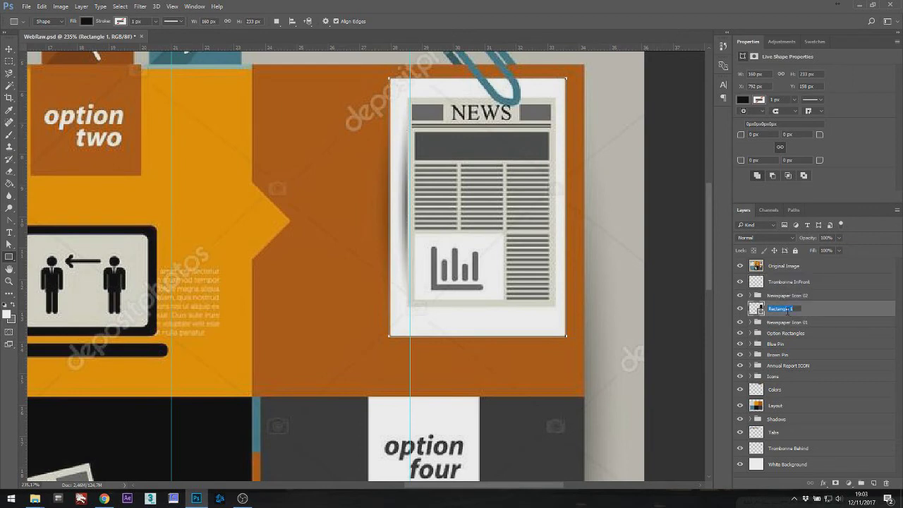
pyautogui.write('Newspaper Icon 02 Background')
pyautogui.press('Return')
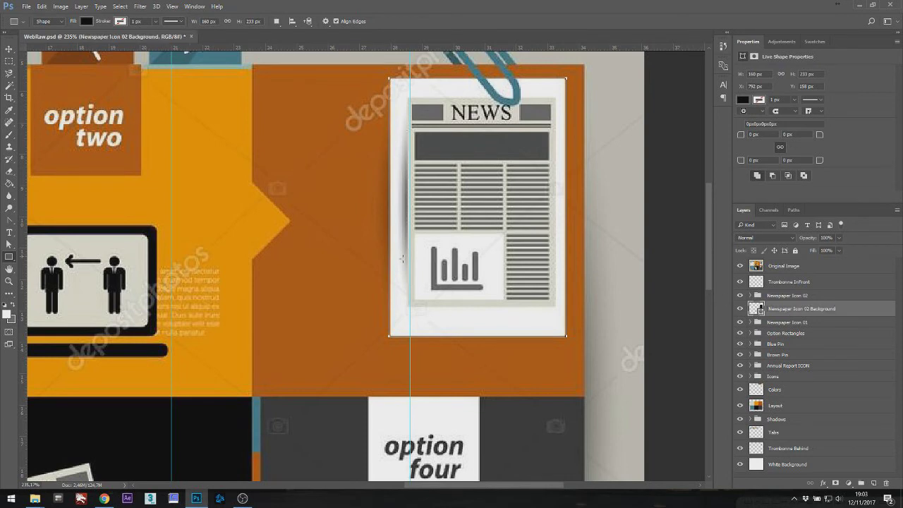
pyautogui.scroll(-5, 403, 258)
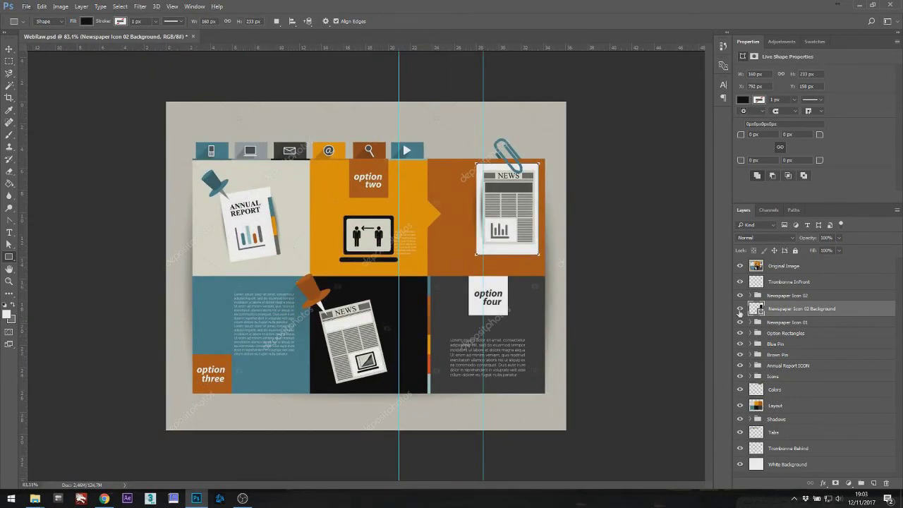
# Create a new layer above Trombonne InFront and sample the laptop screen's light beige as the fill for the Rounded Rectangle tool.
pyautogui.click(777, 282)
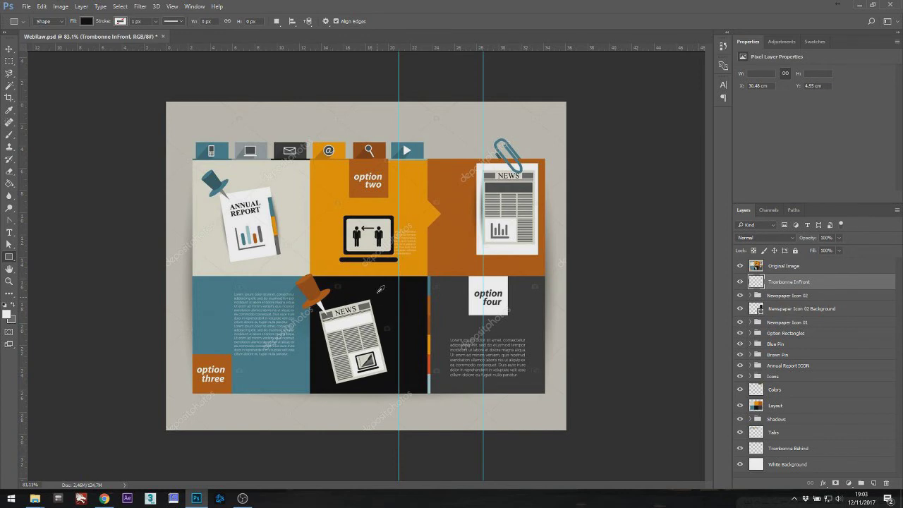
pyautogui.scroll(8, 367, 230)
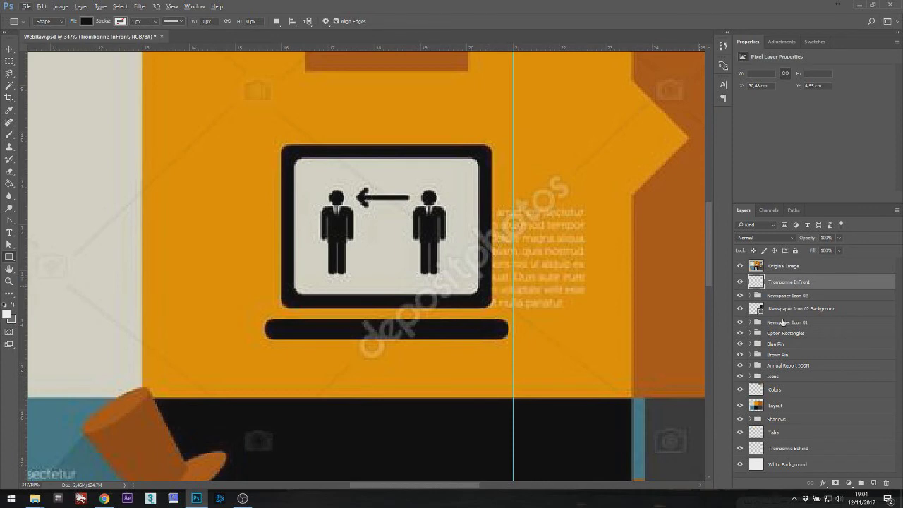
pyautogui.click(875, 483)
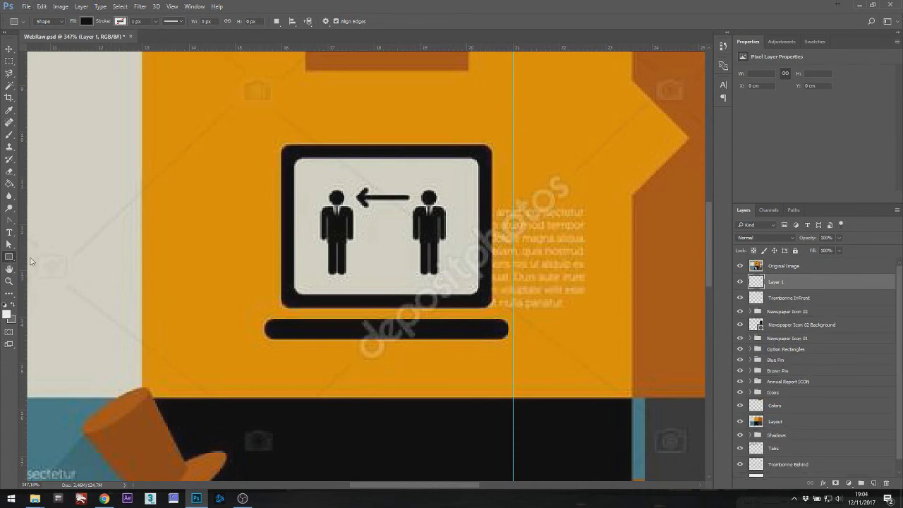
pyautogui.rightClick(9, 258)
pyautogui.click(59, 267)
pyautogui.press('i')
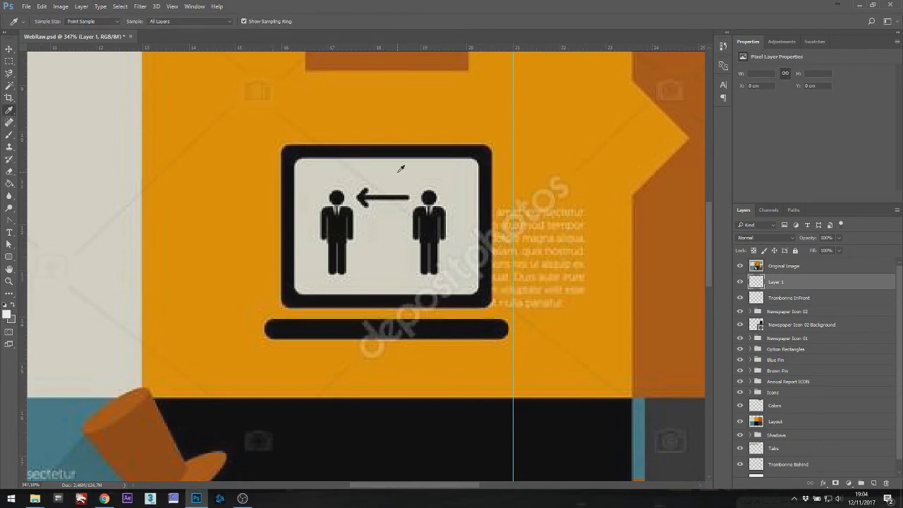
pyautogui.click(399, 168)
pyautogui.press('u')
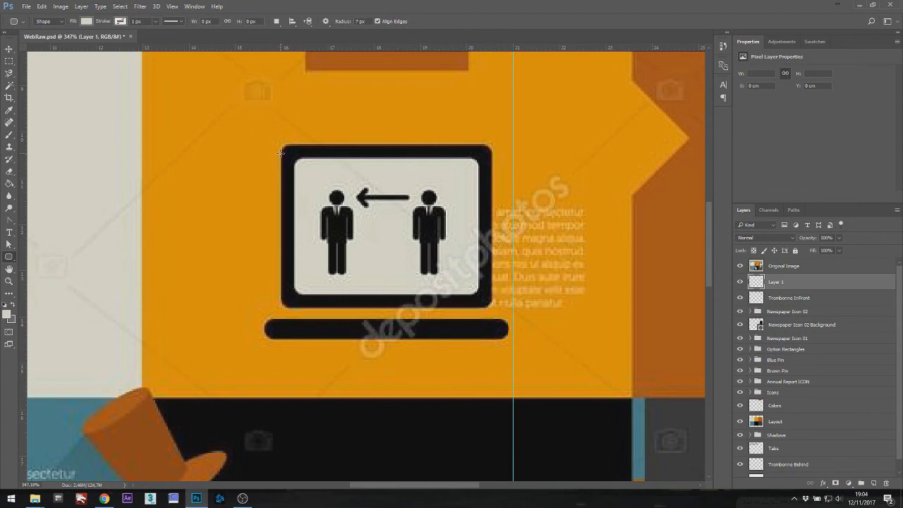
pyautogui.moveTo(277, 143); pyautogui.dragTo(492, 274)
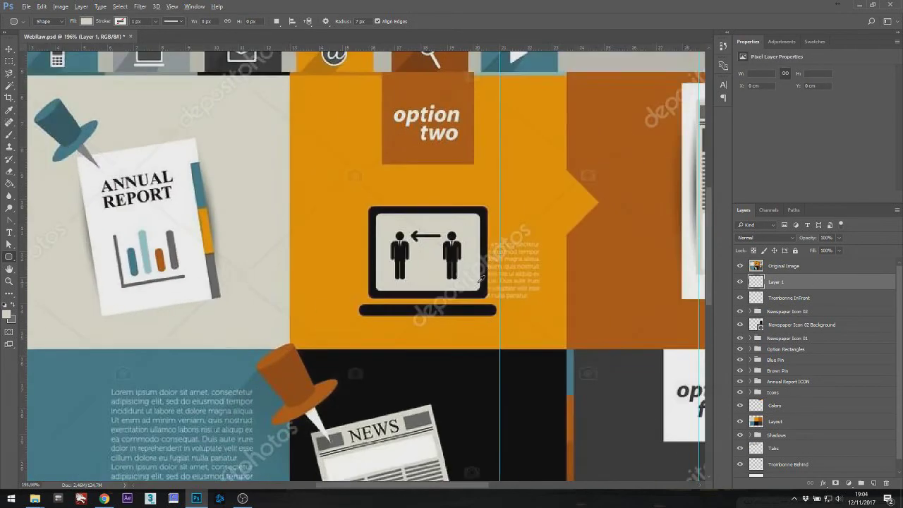
pyautogui.hscroll(3, 480, 279)
pyautogui.moveTo(374, 130); pyautogui.dragTo(565, 263)
pyautogui.hotkey('ctrl', 'z')
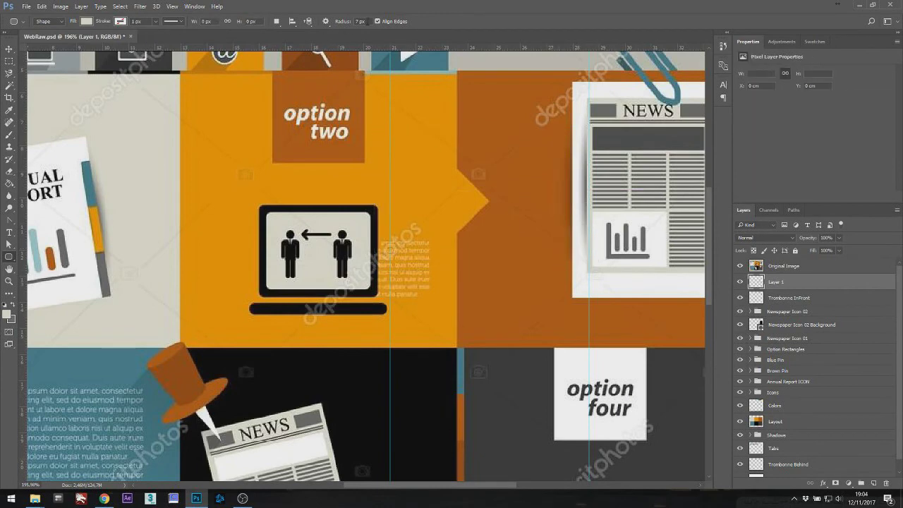
# Draw a rounded rectangle of about 211 x 157 px with a 10 px corner radius beside the laptop illustration.
pyautogui.write('10')
pyautogui.moveTo(422, 122); pyautogui.dragTo(615, 265)
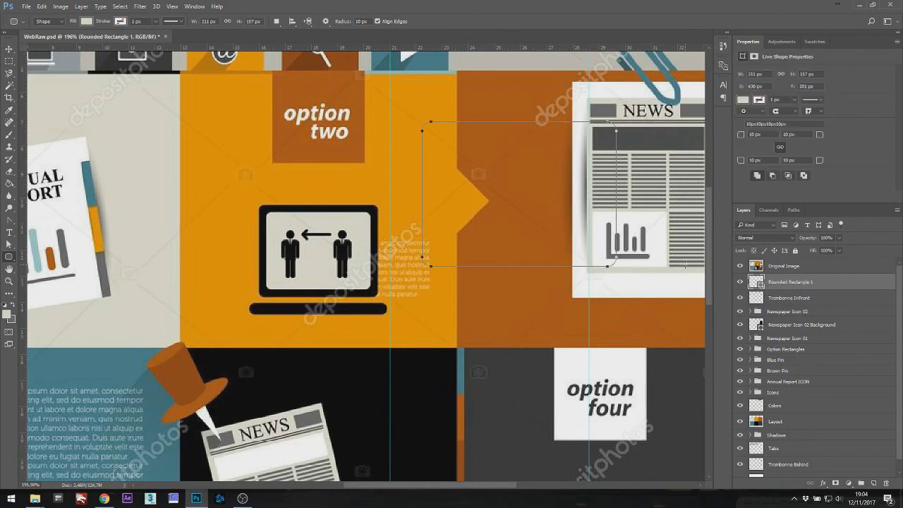
# Set Original Image's opacity to 50% and move the rounded rectangle's layer above it.
pyautogui.click(774, 269)
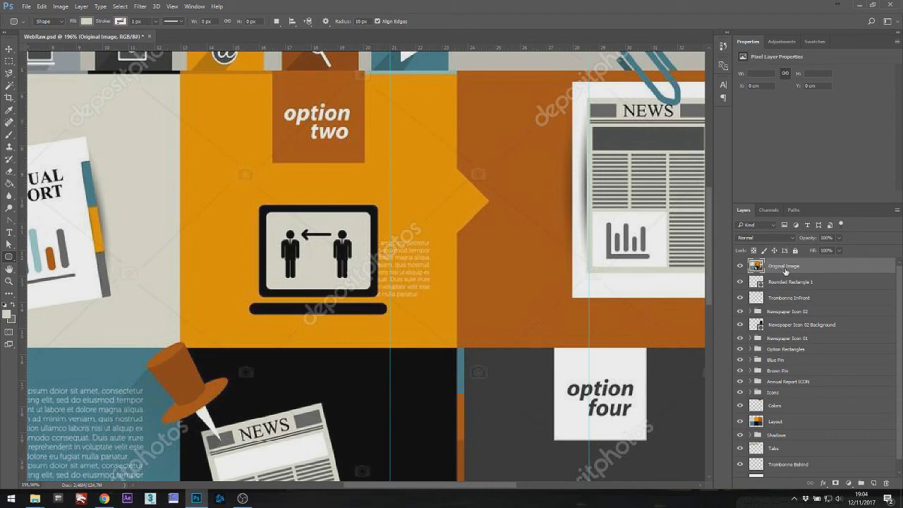
pyautogui.write('50')
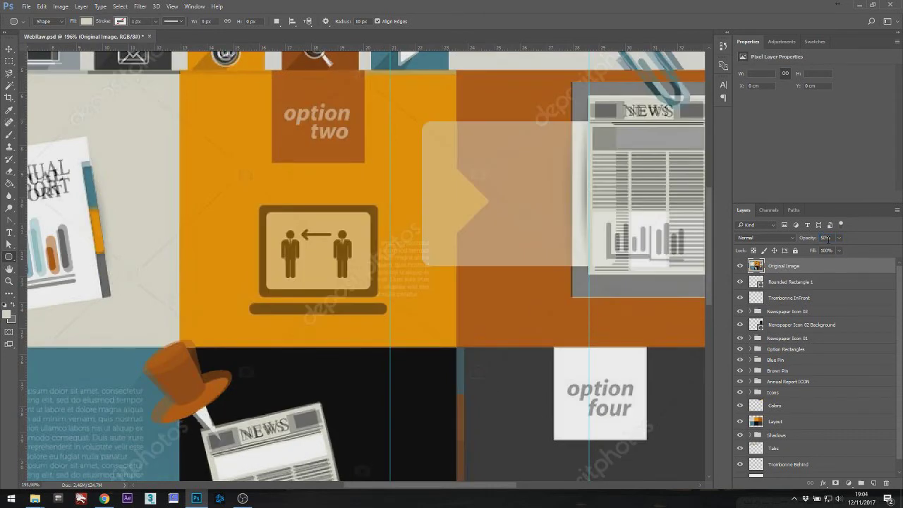
pyautogui.moveTo(790, 282); pyautogui.dragTo(787, 263)
pyautogui.press('v')
# Add an inside black Stroke effect of 11 px to the rounded rectangle.
pyautogui.rightClick(789, 266)
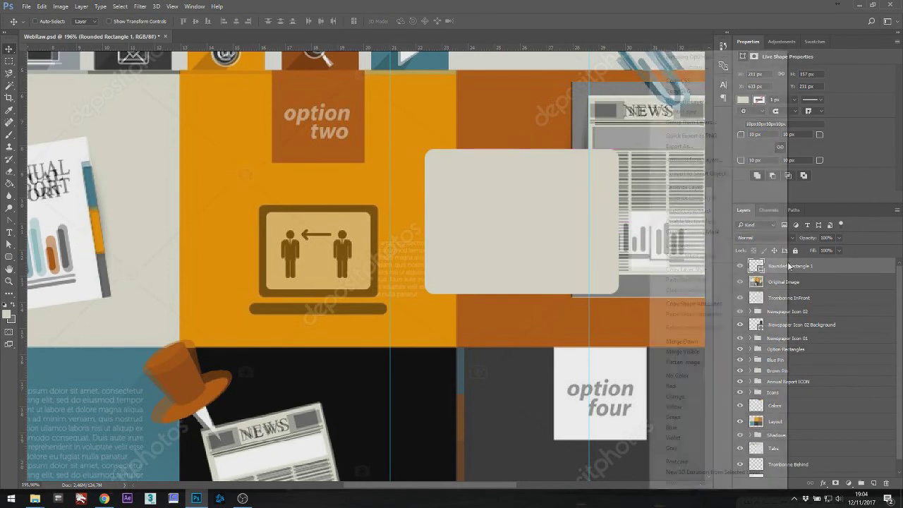
pyautogui.click(688, 56)
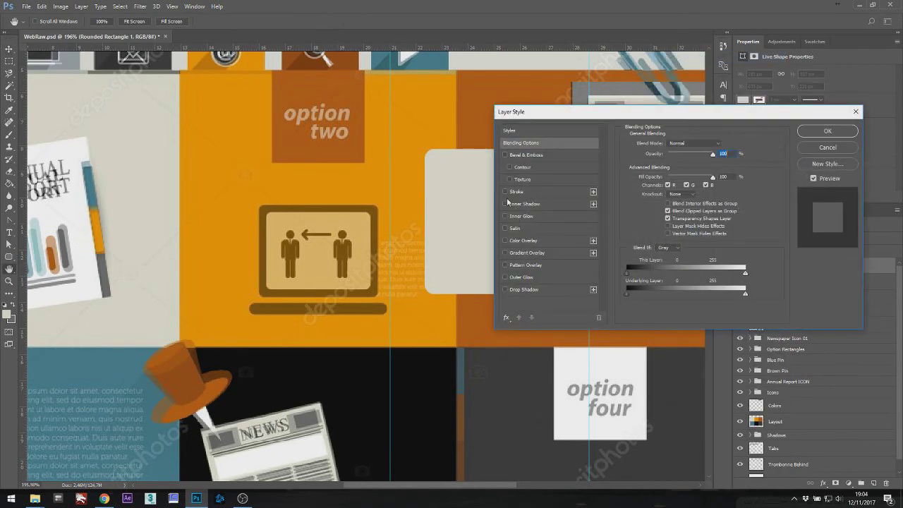
pyautogui.click(505, 192)
pyautogui.click(514, 192)
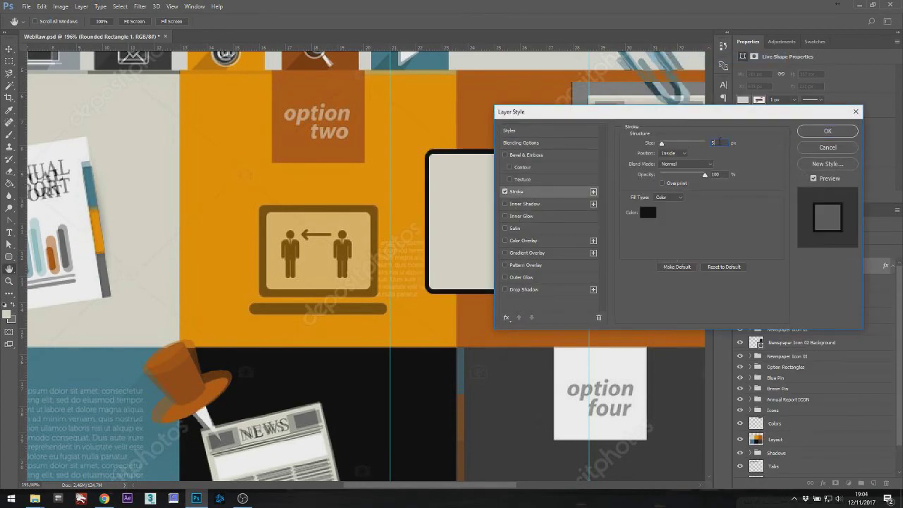
pyautogui.scroll(5, 719, 142)
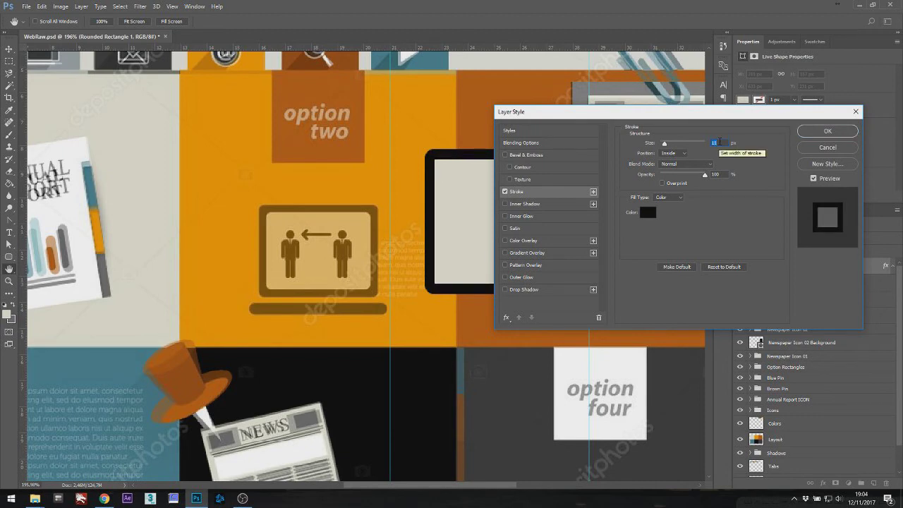
pyautogui.scroll(1, 718, 142)
pyautogui.scroll(-1, 719, 142)
pyautogui.click(828, 131)
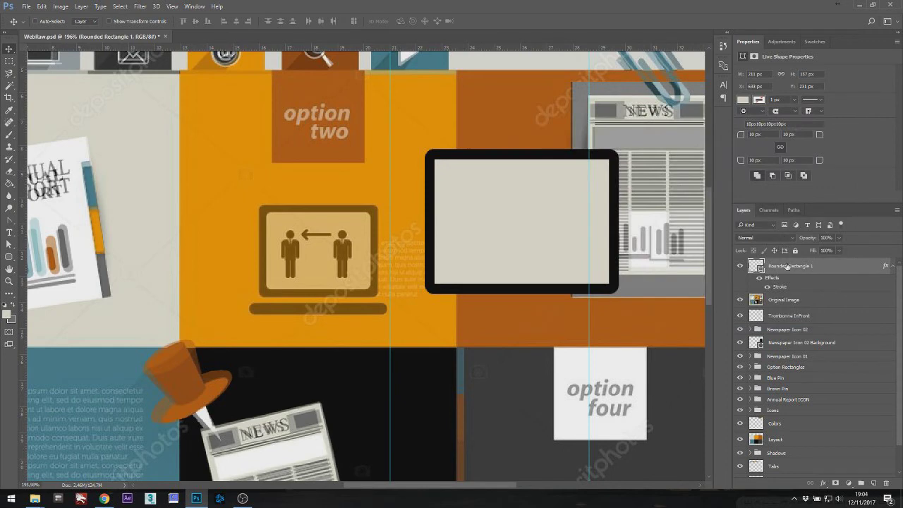
# Convert the stroked rounded rectangle to a smart object and rasterize its layer.
pyautogui.rightClick(786, 266)
pyautogui.click(730, 176)
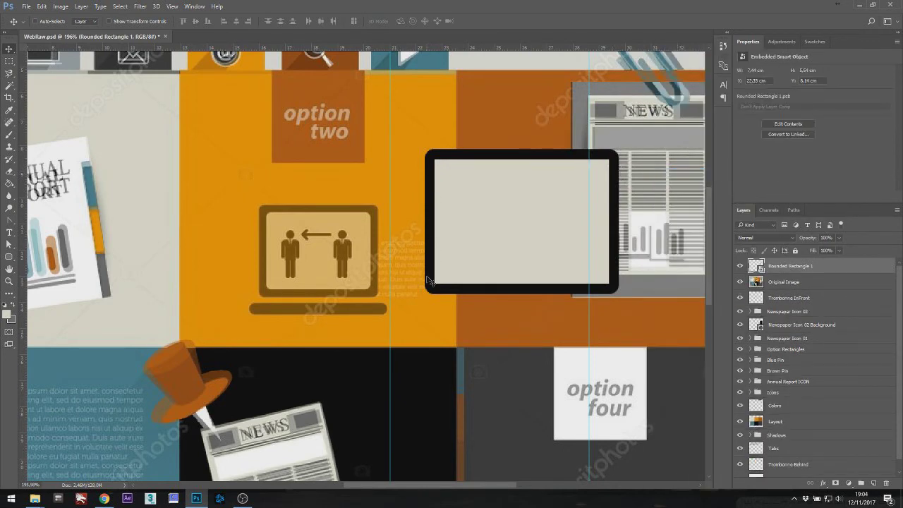
pyautogui.rightClick(783, 266)
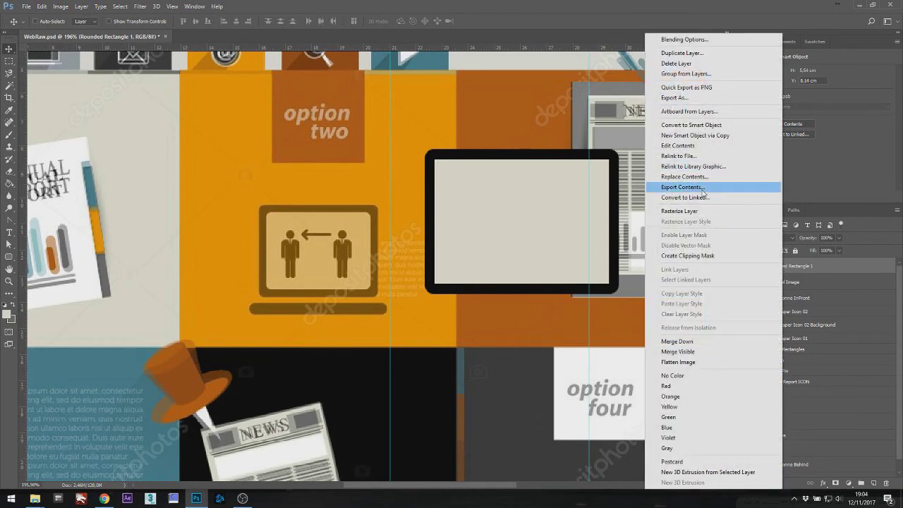
pyautogui.click(706, 211)
# Rename the rasterized rounded rectangle's layer PC_Screen.
pyautogui.doubleClick(783, 267)
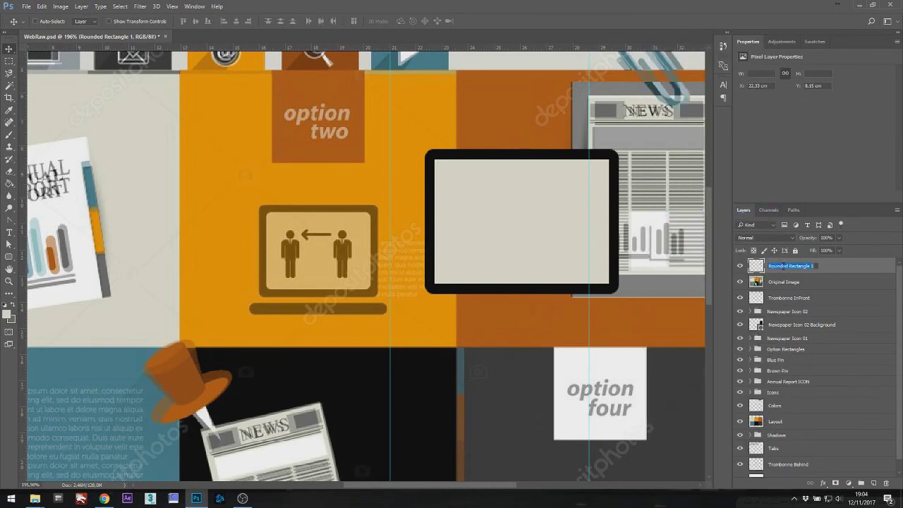
pyautogui.write('Screen')
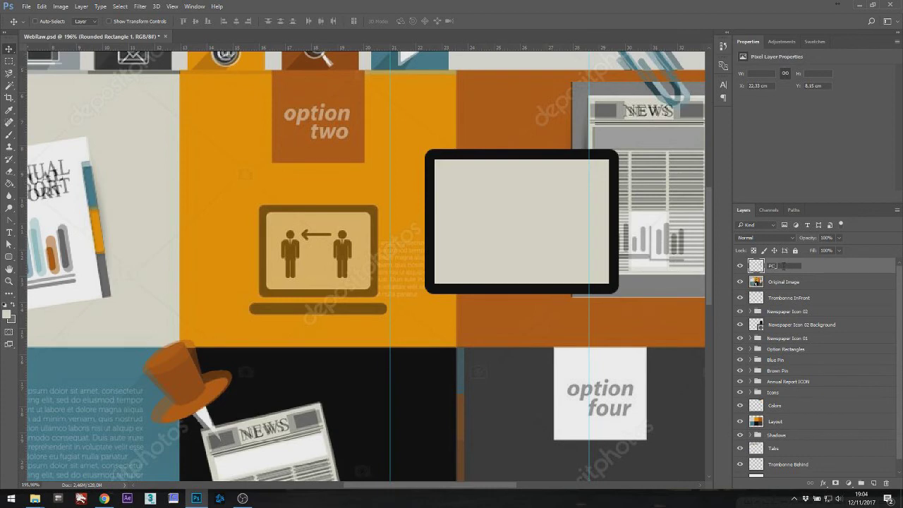
pyautogui.press('Return')
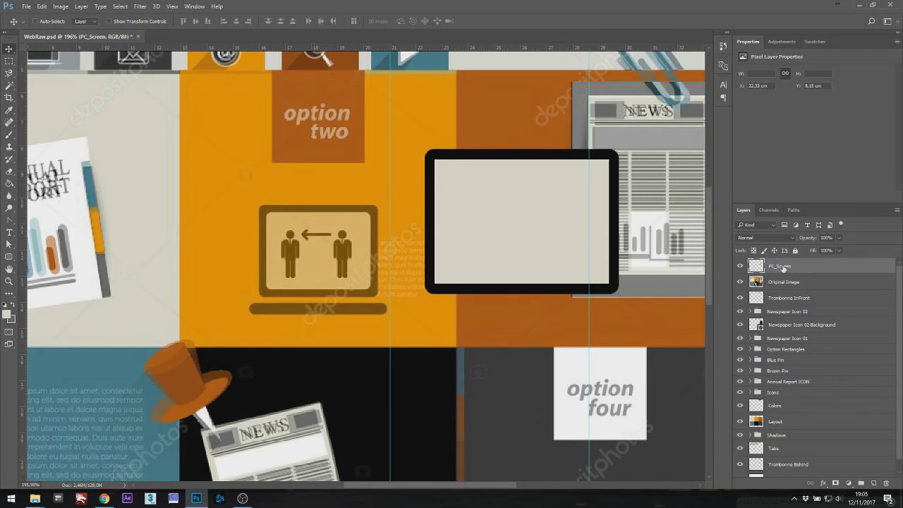
# Draw a black rounded bar of about 252 x 16 px below the new screen as the laptop's base, above the PC_Screen layer.
pyautogui.click(8, 258)
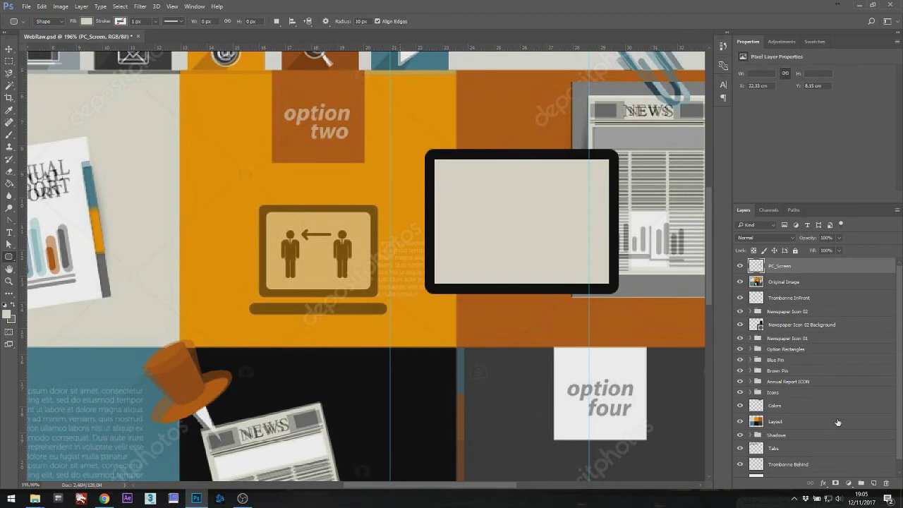
pyautogui.click(875, 484)
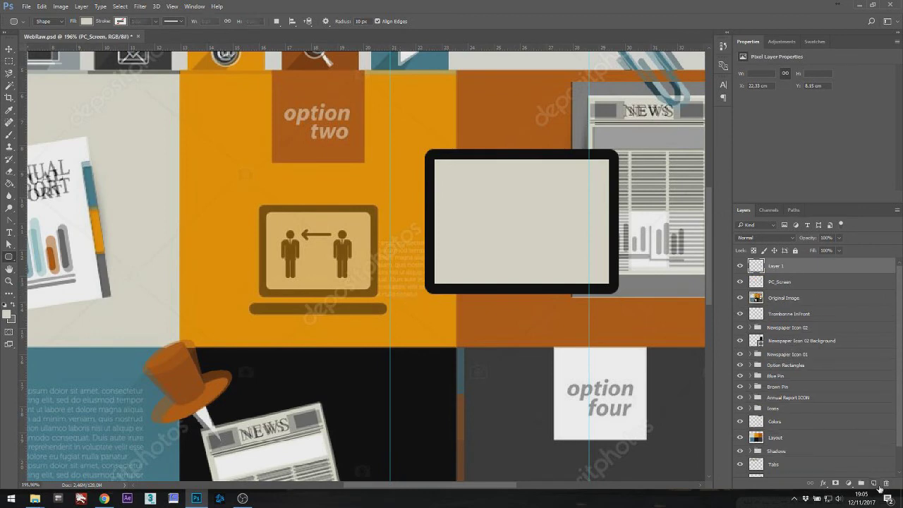
pyautogui.click(530, 289)
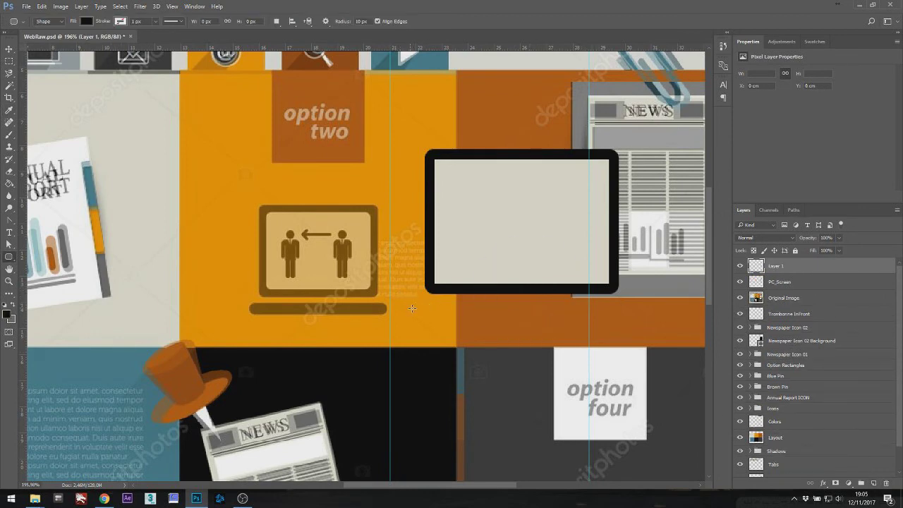
pyautogui.moveTo(412, 308); pyautogui.dragTo(628, 327)
pyautogui.press('v')
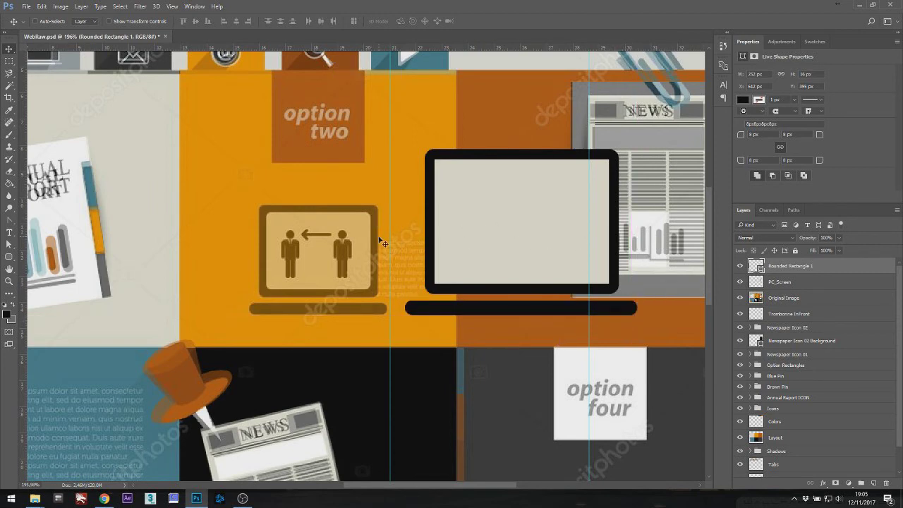
# Place the person pictogram 10522.png in the document slightly above centre and rasterize its layer.
pyautogui.scroll(5, 346, 247)
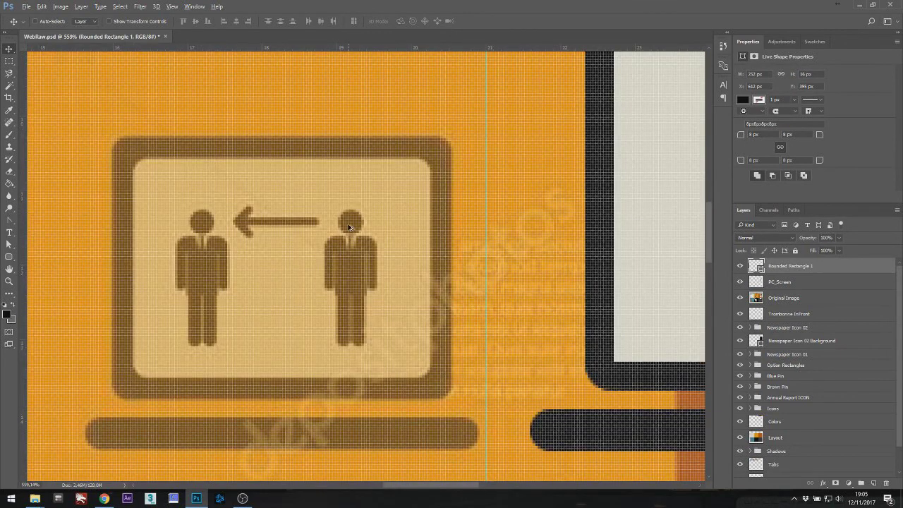
pyautogui.scroll(-6, 393, 306)
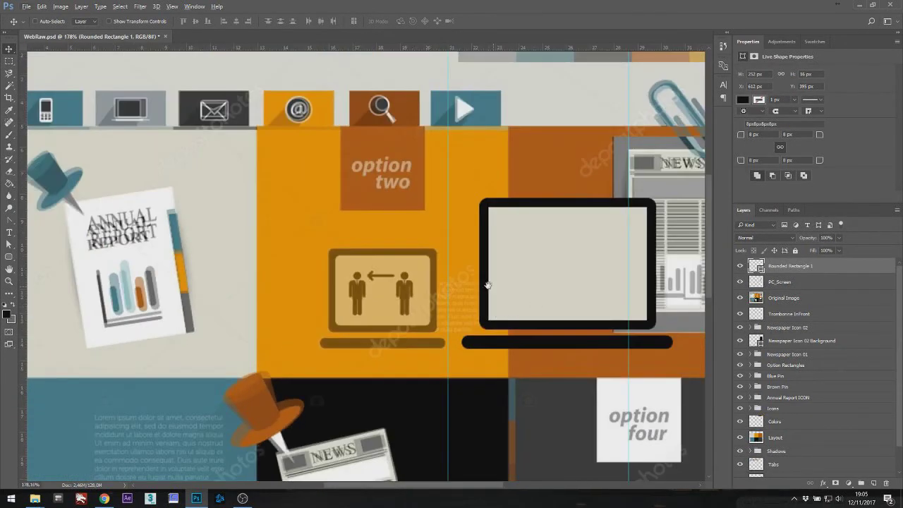
pyautogui.moveTo(488, 285); pyautogui.dragTo(417, 287)
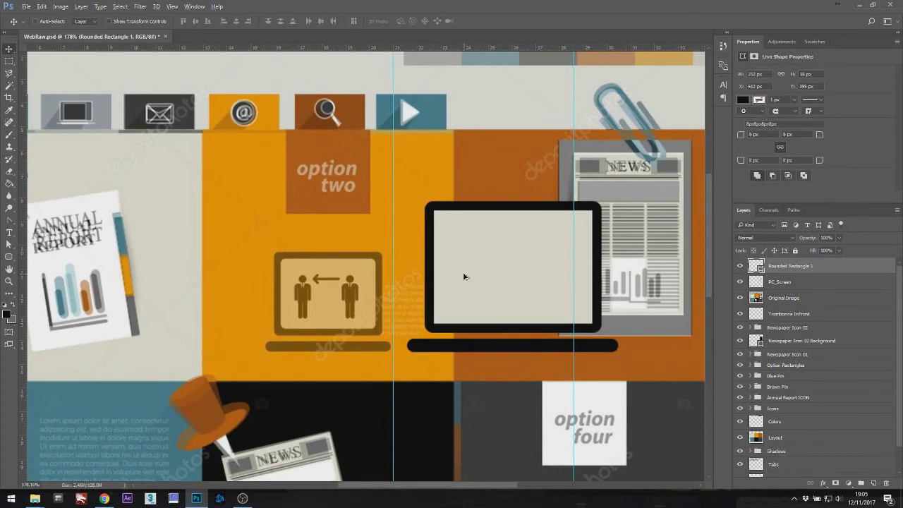
pyautogui.scroll(-2, 339, 324)
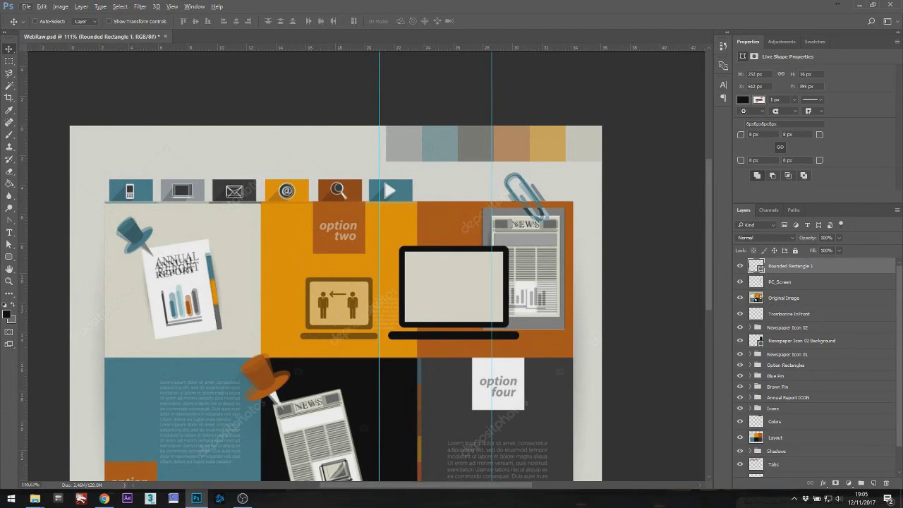
pyautogui.moveTo(176, 247); pyautogui.dragTo(240, 261)
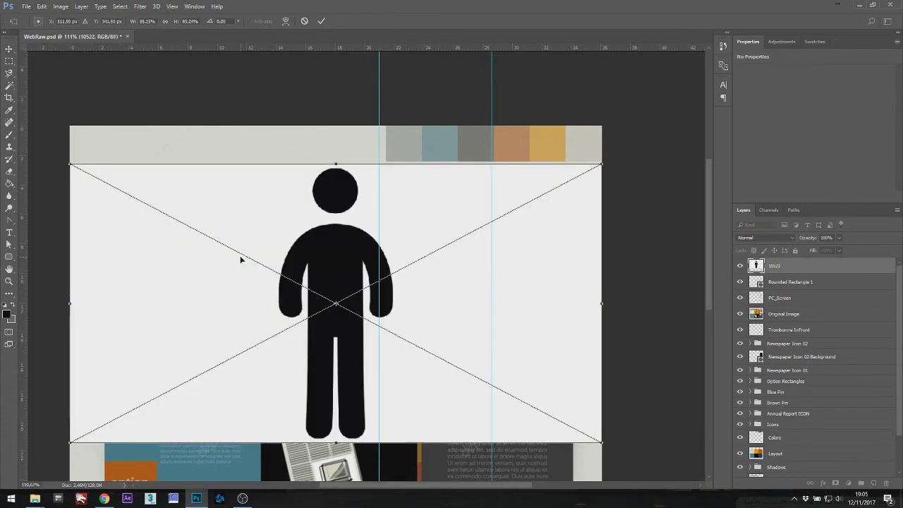
pyautogui.moveTo(473, 314)
pyautogui.mouseDown()
pyautogui.moveTo(472, 297)
pyautogui.moveTo(471, 305)
pyautogui.mouseUp()
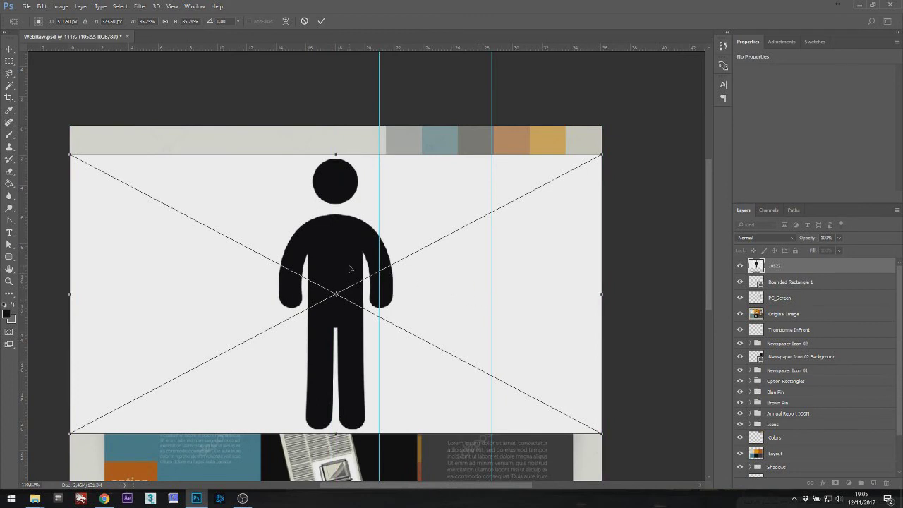
pyautogui.press('Return')
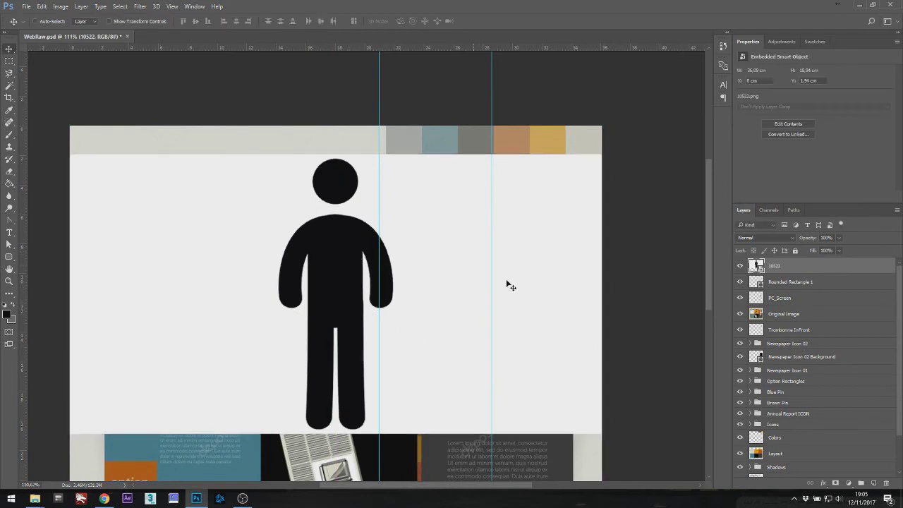
pyautogui.rightClick(788, 268)
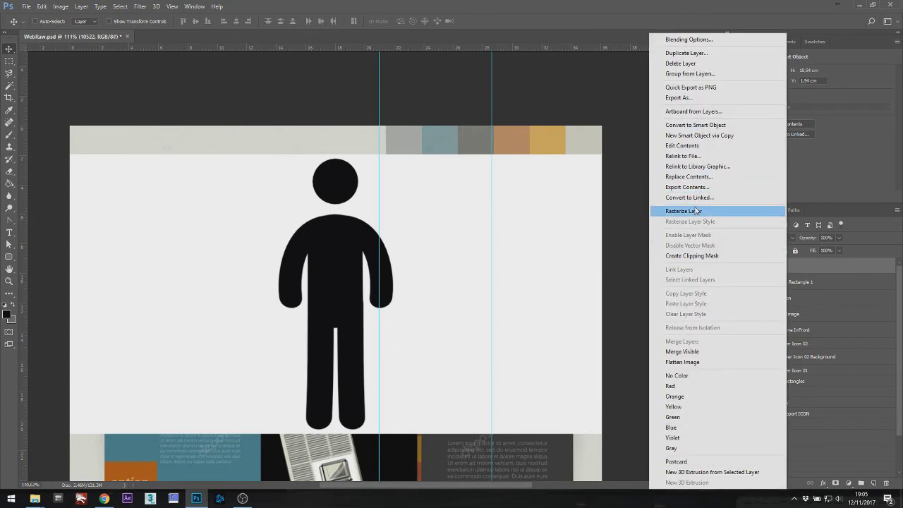
pyautogui.click(697, 210)
# Remove the white background around the person pictogram with the Magic Wand and clear the selection.
pyautogui.press('w')
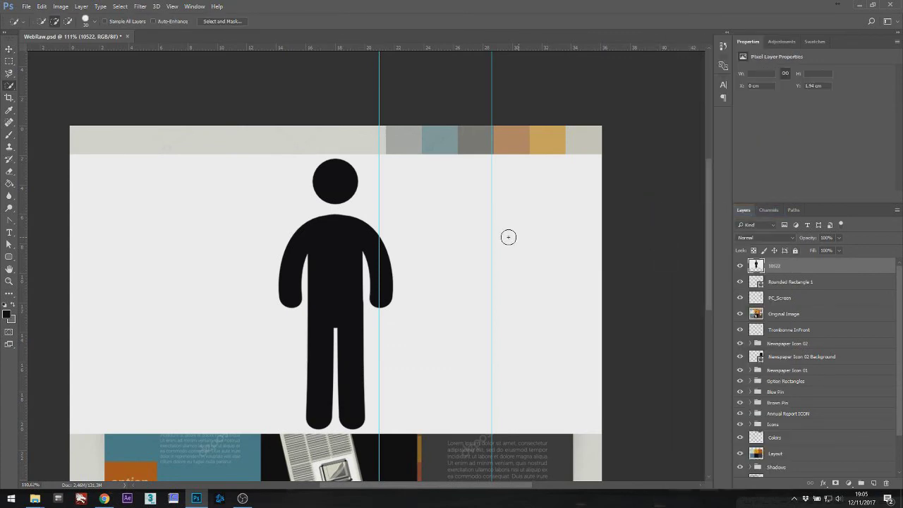
pyautogui.rightClick(6, 86)
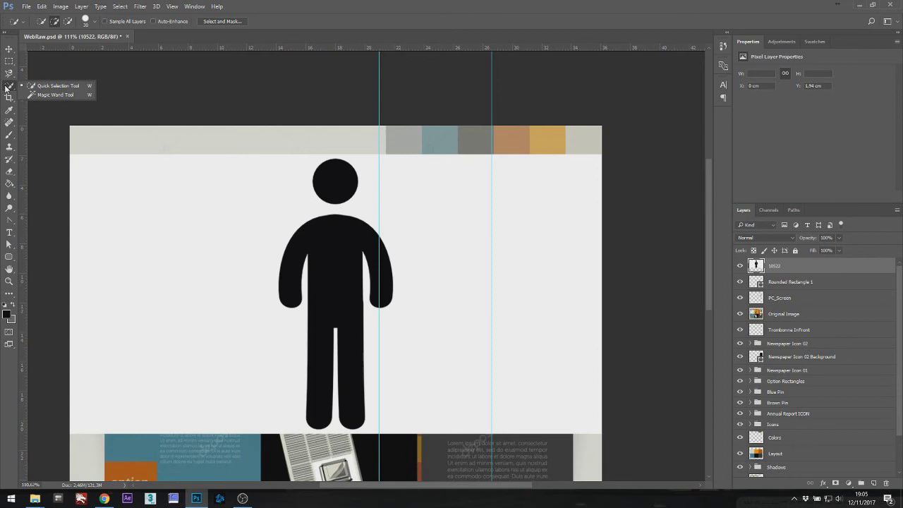
pyautogui.click(49, 96)
pyautogui.click(222, 223)
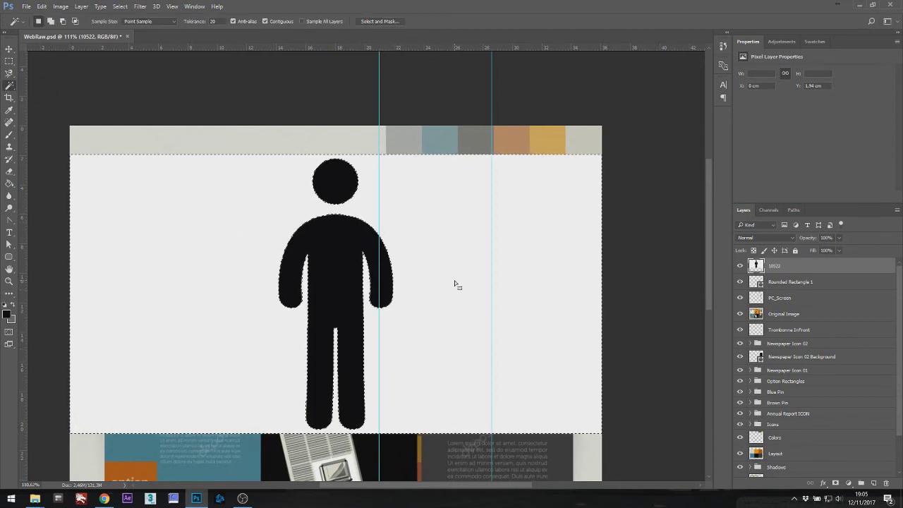
pyautogui.press('Delete')
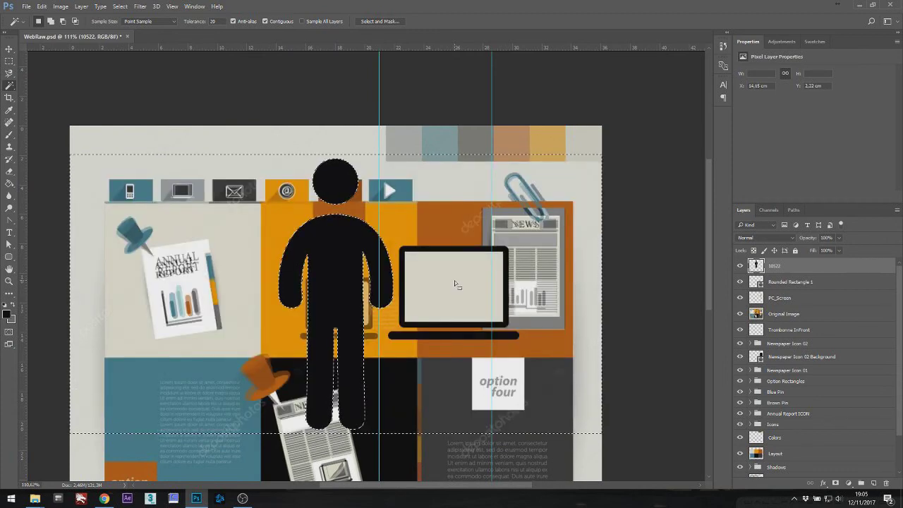
pyautogui.hotkey('ctrl', 'd')
pyautogui.press('m')
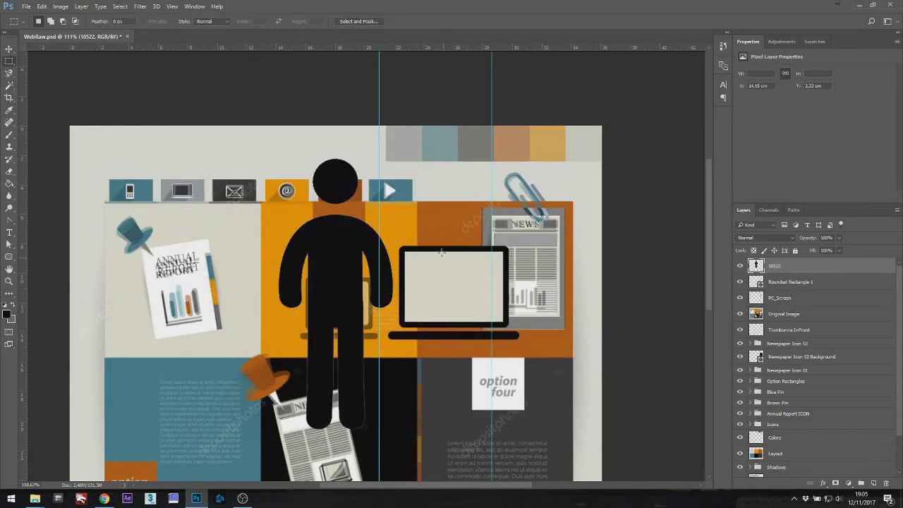
# Scale the person pictogram down onto the left part of the laptop screen and place a duplicate level with it on the right part.
pyautogui.hotkey('ctrl', 't')
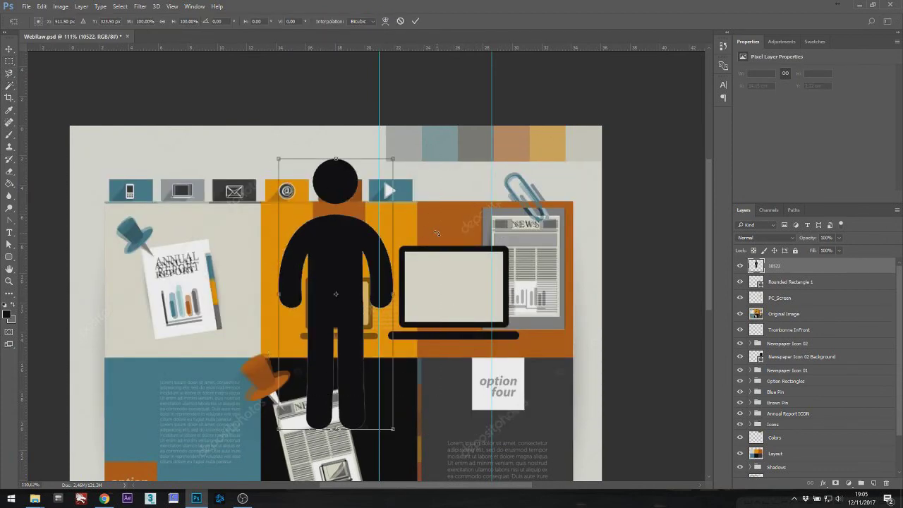
pyautogui.moveTo(376, 264); pyautogui.dragTo(496, 185)
pyautogui.moveTo(520, 78); pyautogui.dragTo(445, 180)
pyautogui.scroll(3, 424, 310)
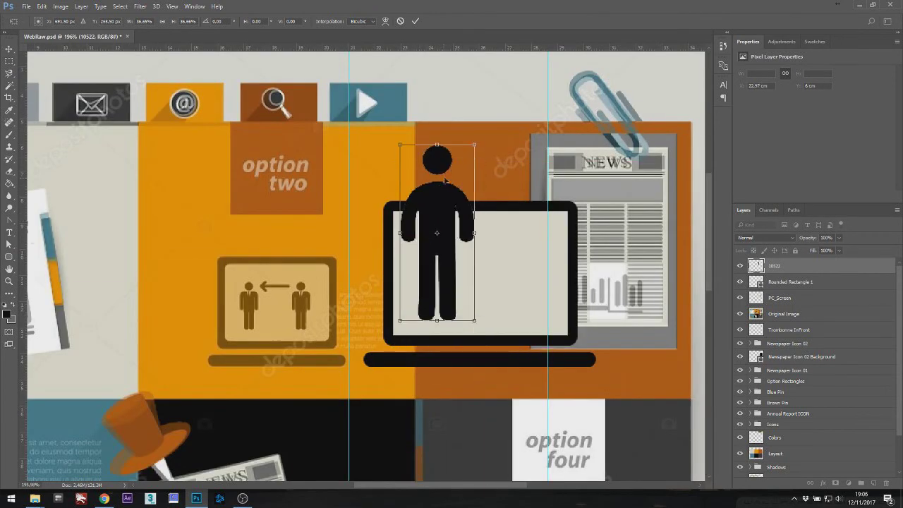
pyautogui.moveTo(480, 147); pyautogui.dragTo(445, 236)
pyautogui.press('Return')
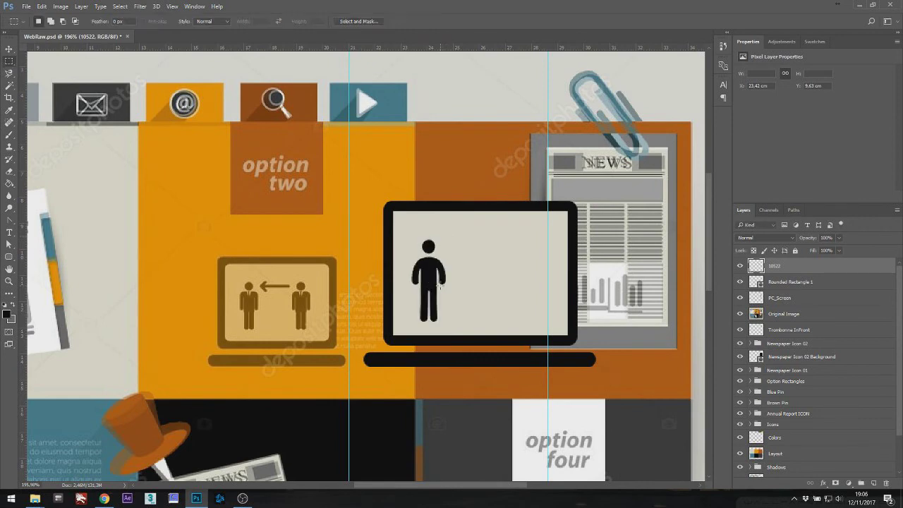
pyautogui.press('v')
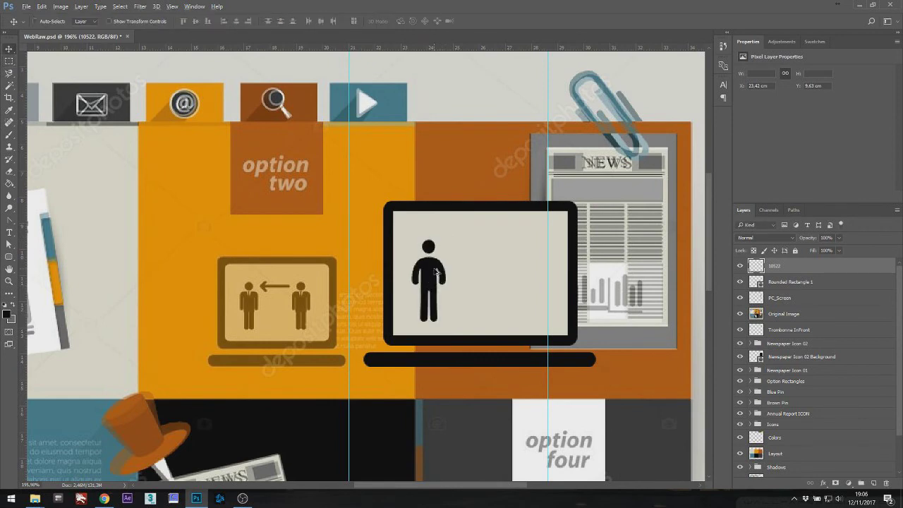
pyautogui.moveTo(435, 271); pyautogui.dragTo(535, 282)
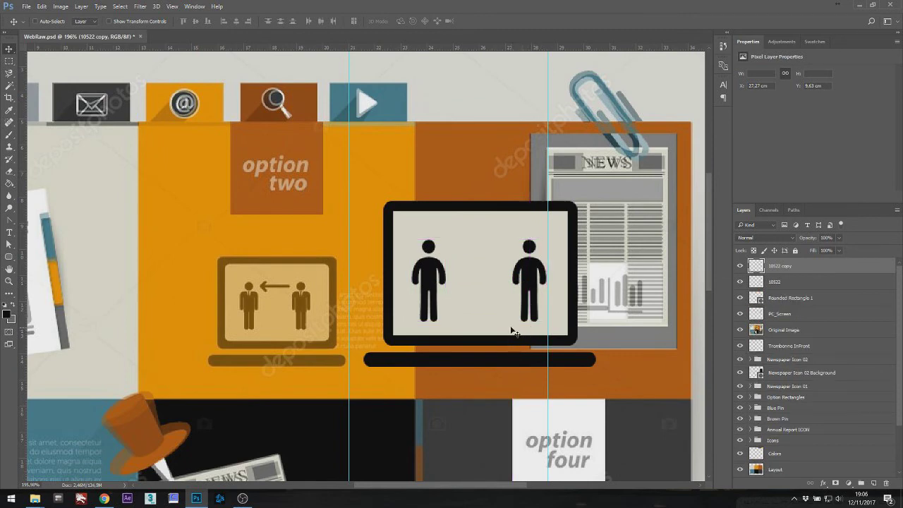
# Draw a short diagonal line of 3 px weight, about 12 x 13 px, between the two people with the Line tool.
pyautogui.click(9, 257)
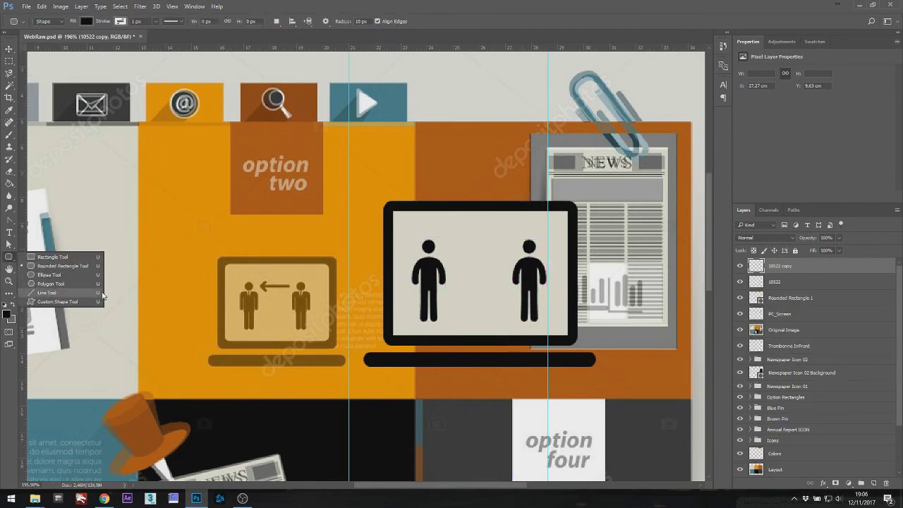
pyautogui.click(89, 294)
pyautogui.scroll(5, 471, 261)
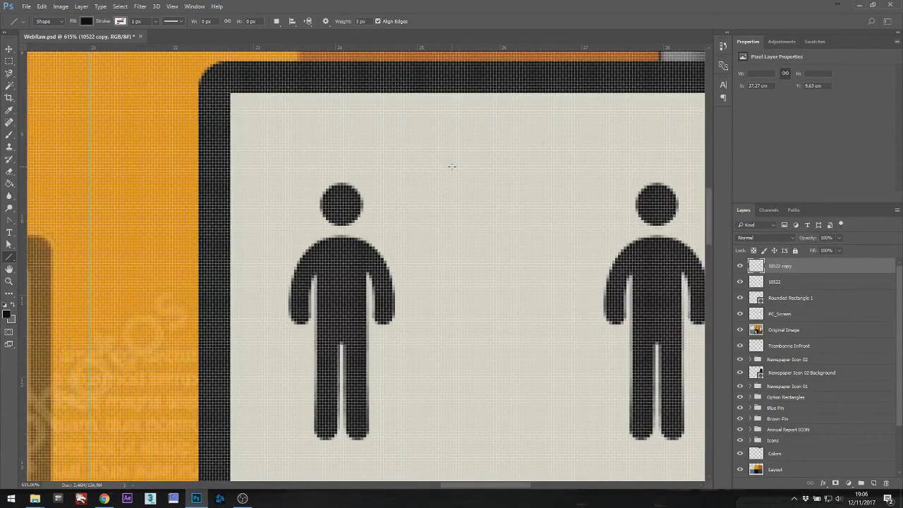
pyautogui.moveTo(452, 166); pyautogui.dragTo(423, 197)
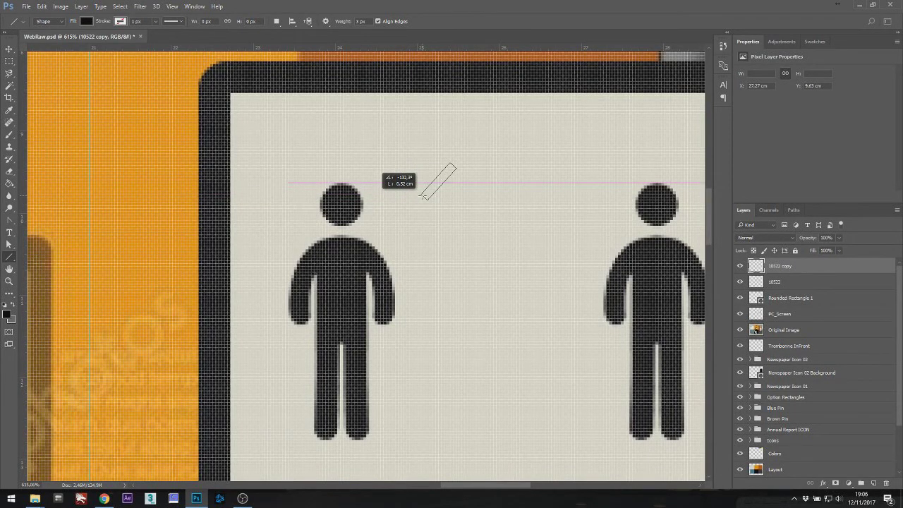
pyautogui.moveTo(423, 196); pyautogui.dragTo(424, 197)
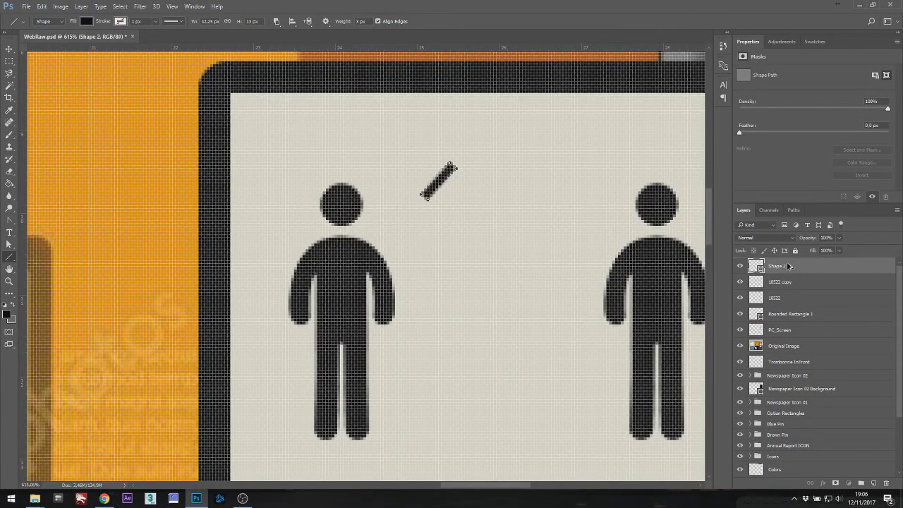
# Duplicate the diagonal line, flip the copy vertically and move it below the original to form a left-pointing arrowhead.
pyautogui.hotkey('ctrl', 'j')
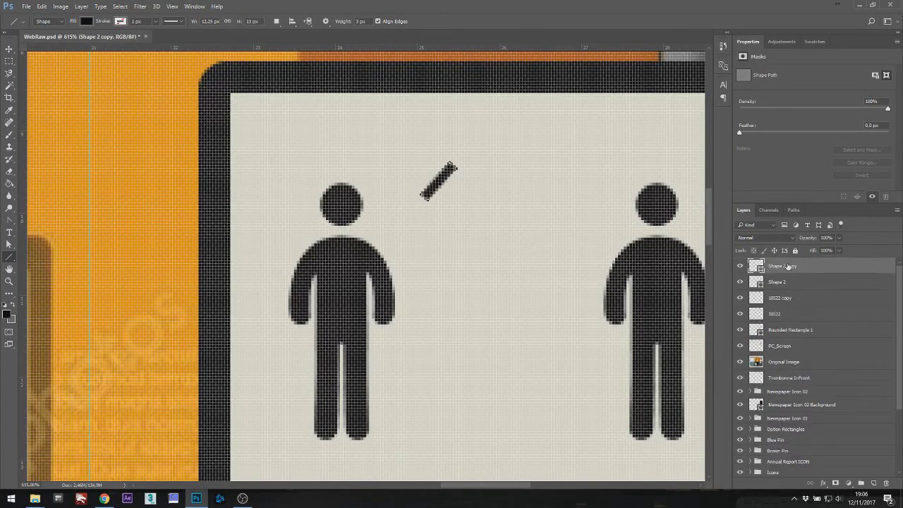
pyautogui.hotkey('ctrl', 't')
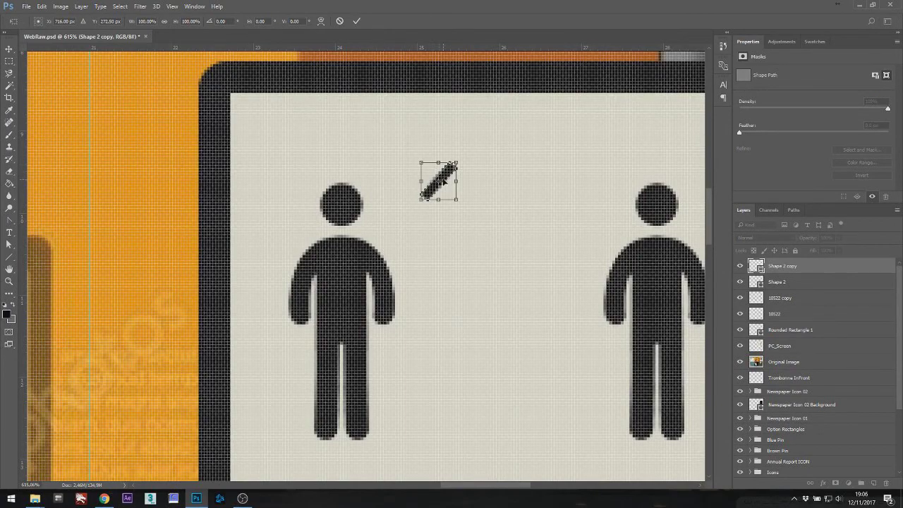
pyautogui.rightClick(443, 182)
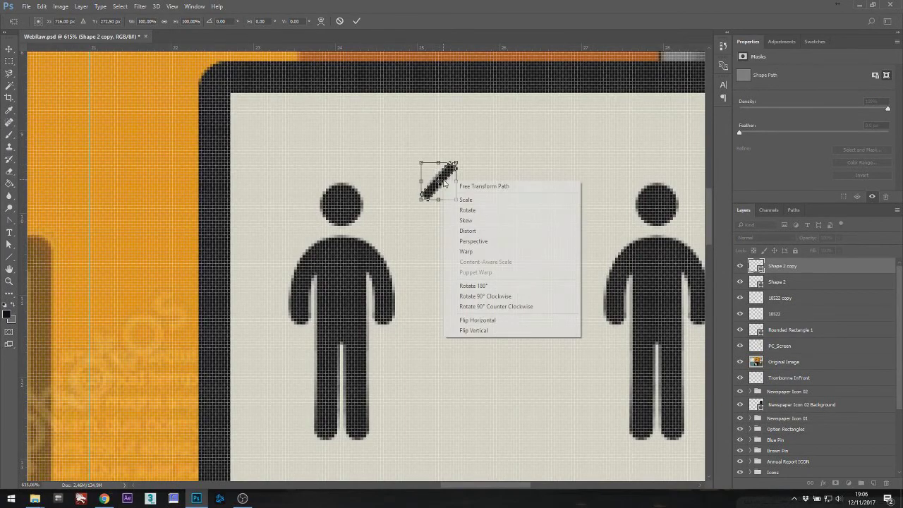
pyautogui.click(484, 330)
pyautogui.scroll(5, 468, 214)
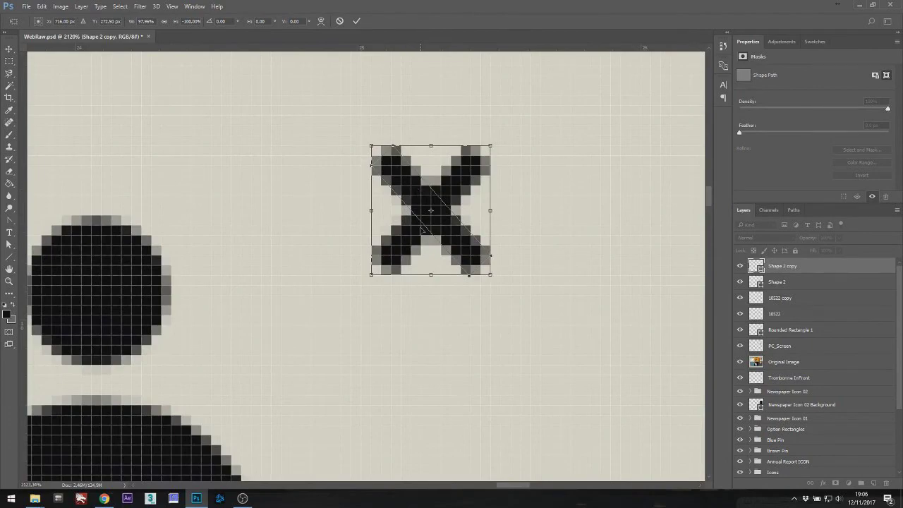
pyautogui.moveTo(422, 231); pyautogui.dragTo(422, 294)
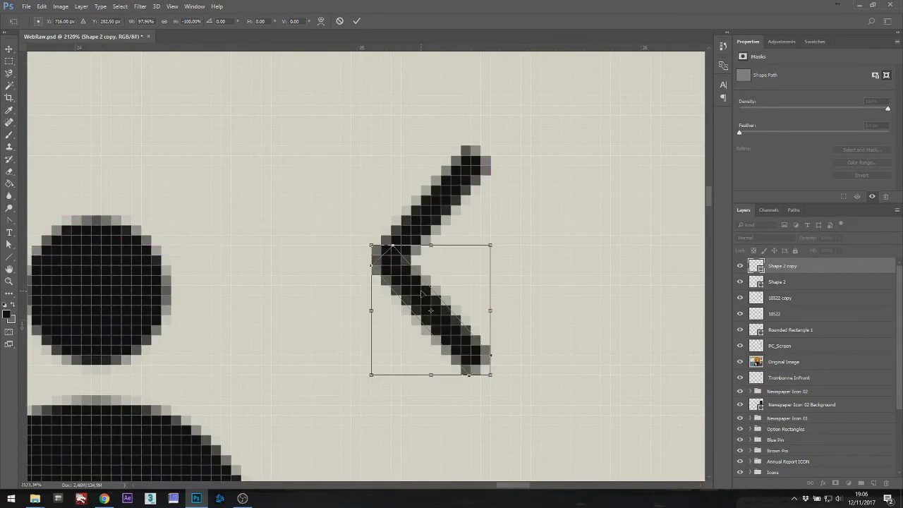
pyautogui.press('Return')
pyautogui.click(431, 182)
# Draw a horizontal 3 px line about 84 px long from the arrowhead's tip toward the right person and centre it vertically on the tip.
pyautogui.scroll(-4, 460, 289)
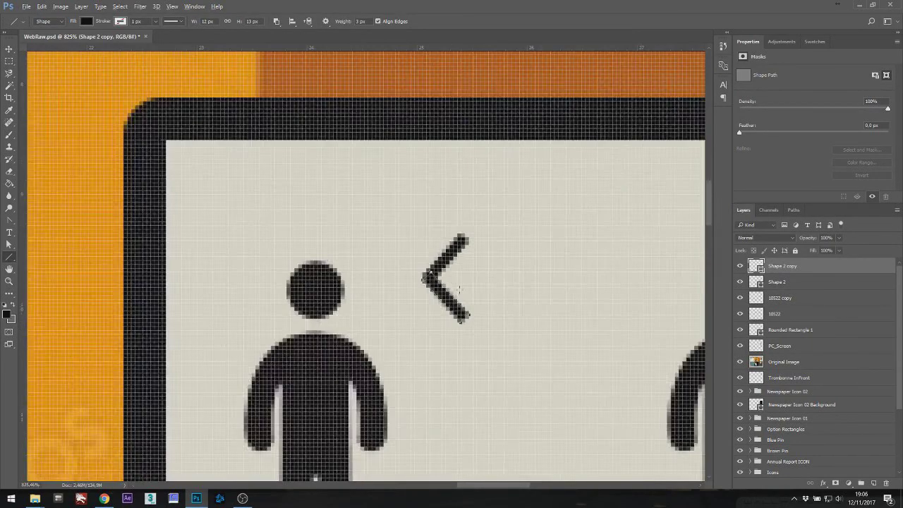
pyautogui.moveTo(460, 289); pyautogui.dragTo(266, 267)
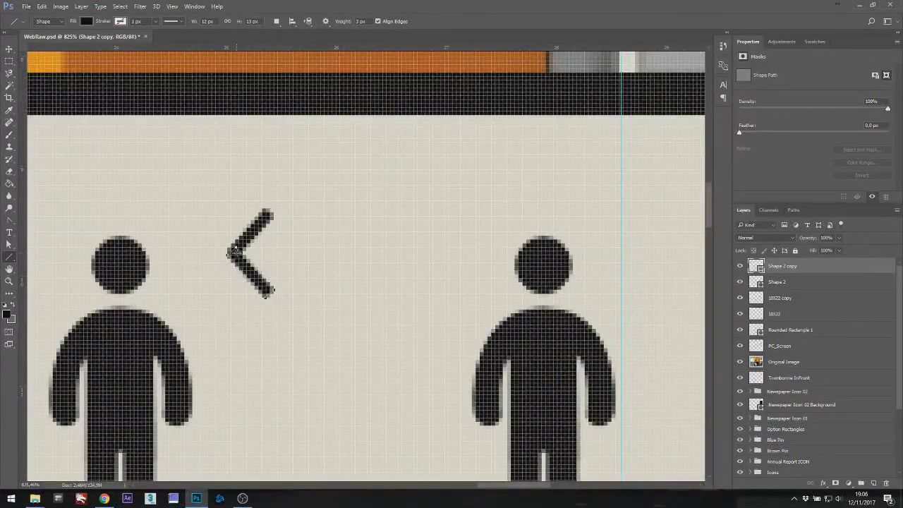
pyautogui.moveTo(230, 252); pyautogui.dragTo(561, 249)
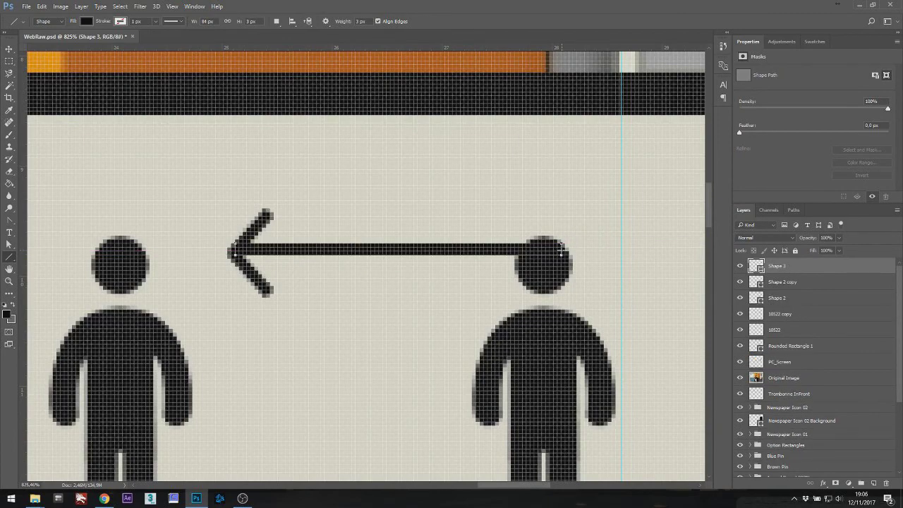
pyautogui.press('v')
pyautogui.scroll(6, 254, 248)
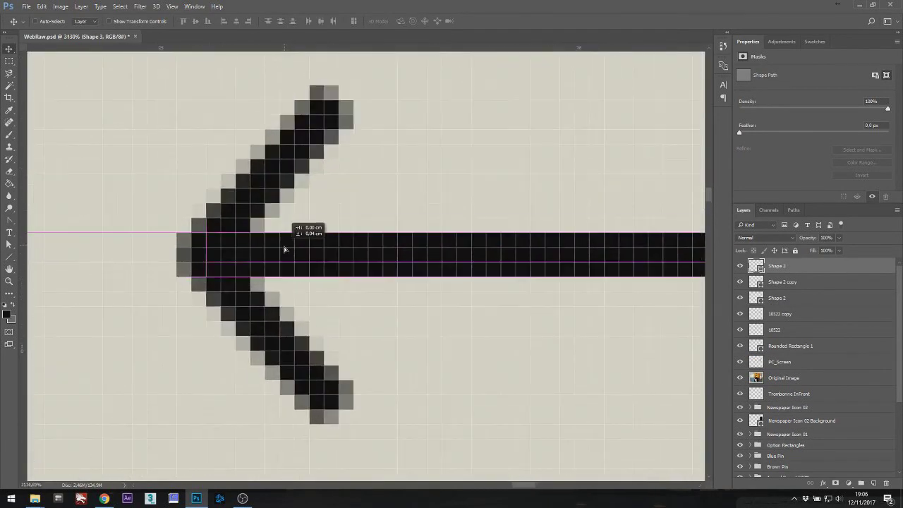
pyautogui.scroll(-6, 316, 262)
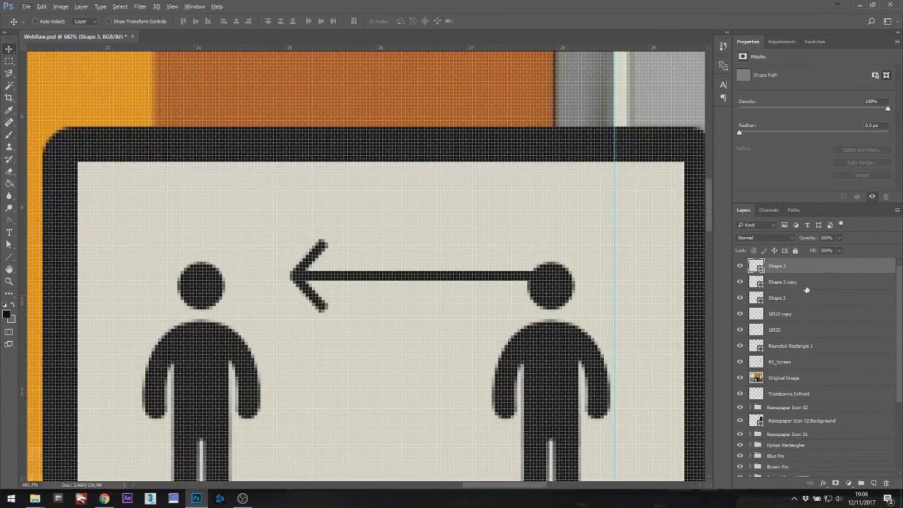
# Merge the three line layers of the arrow into one and rasterize it.
pyautogui.keyDown('shift'); pyautogui.click(793, 298); pyautogui.keyUp('shift')
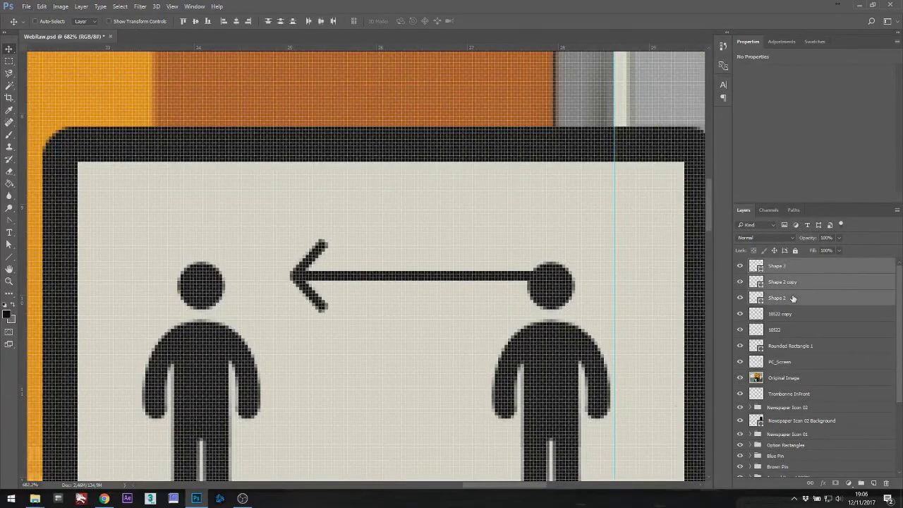
pyautogui.rightClick(793, 298)
pyautogui.click(682, 342)
pyautogui.rightClick(776, 272)
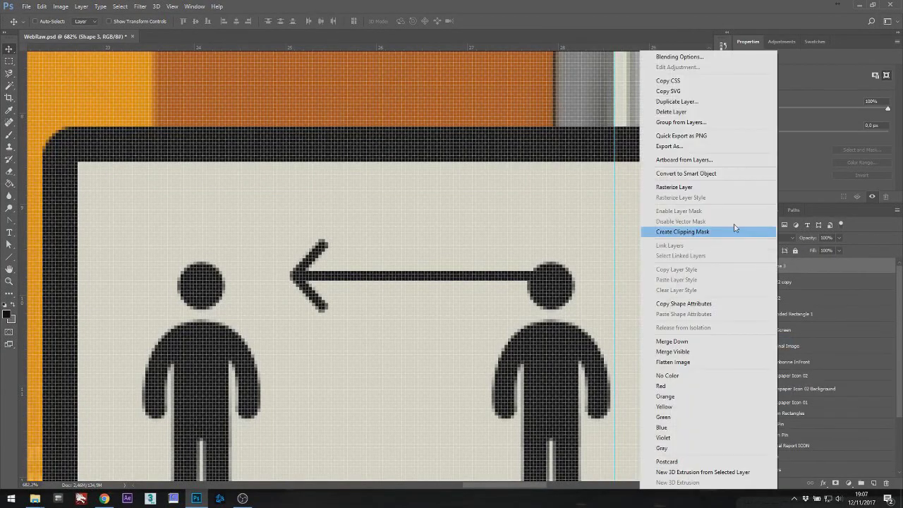
pyautogui.click(706, 187)
# Rename the merged arrow layer Arrow.
pyautogui.doubleClick(778, 267)
pyautogui.write('a')
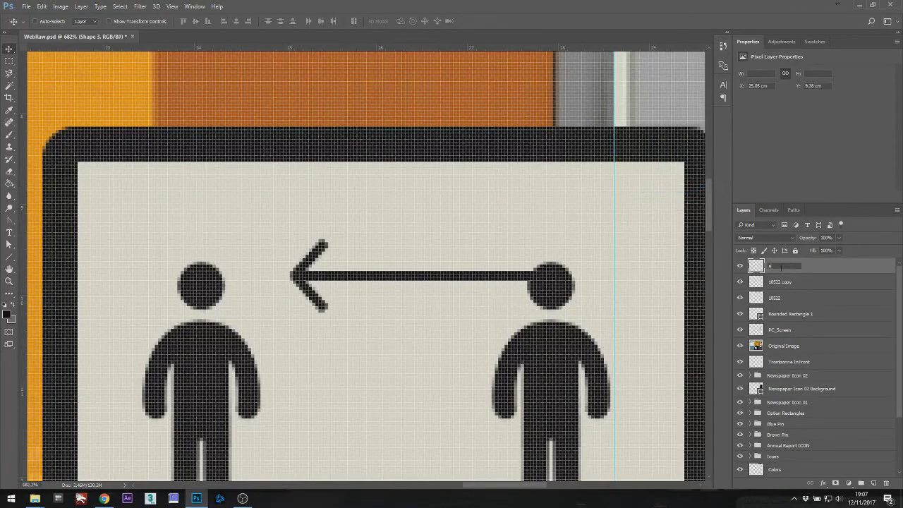
pyautogui.write('RROW')
pyautogui.press('Return')
pyautogui.doubleClick(782, 266)
pyautogui.write('Arrow')
pyautogui.press('Return')
# Shift the arrow up and left, and delete the right end of its shaft to shorten it.
pyautogui.moveTo(391, 279); pyautogui.dragTo(367, 264)
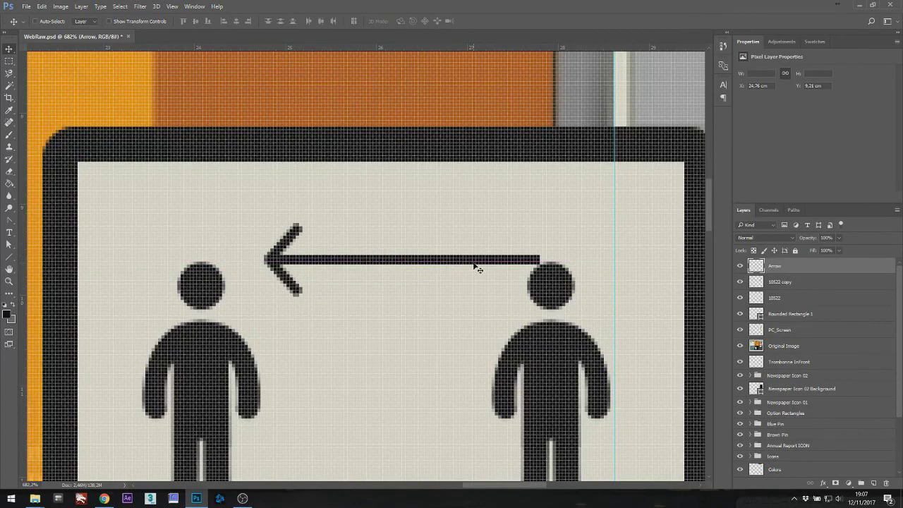
pyautogui.press('m')
pyautogui.moveTo(549, 230); pyautogui.dragTo(477, 287)
pyautogui.press('Delete')
pyautogui.hotkey('ctrl', 'd')
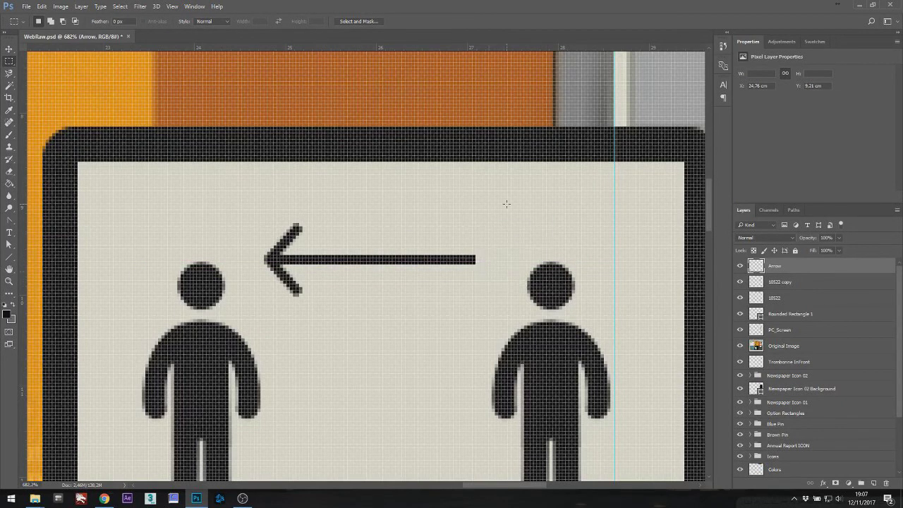
# Move the shortened arrow down and slightly right so it sits between the two people's heads.
pyautogui.press('v')
pyautogui.moveTo(367, 259); pyautogui.dragTo(380, 282)
pyautogui.scroll(-8, 380, 282)
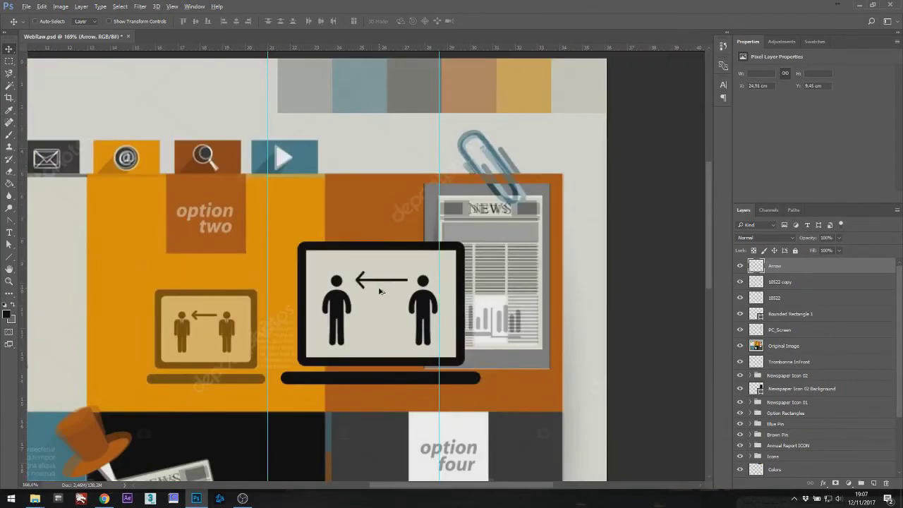
pyautogui.scroll(8, 380, 292)
pyautogui.moveTo(383, 329); pyautogui.dragTo(389, 255)
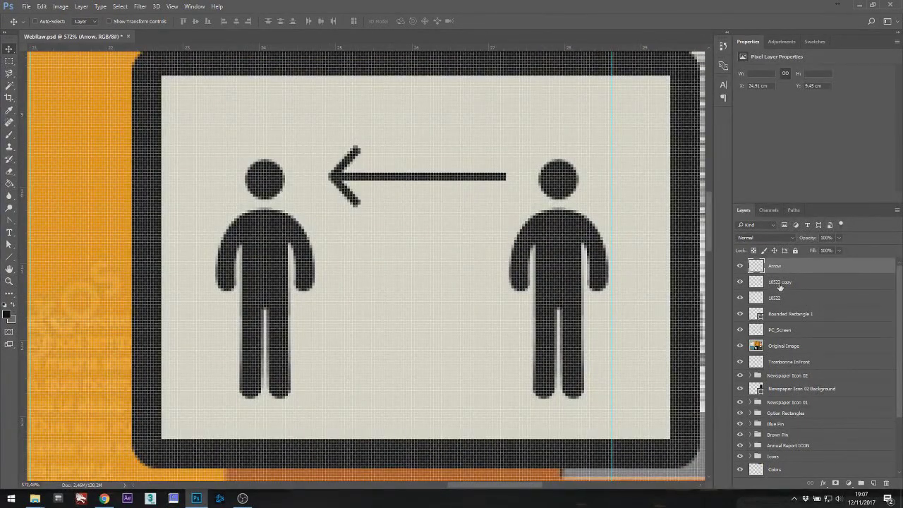
# Rename the 10522 copy layer Man Left and the 10522 layer Man Right.
pyautogui.scroll(-3, 542, 266)
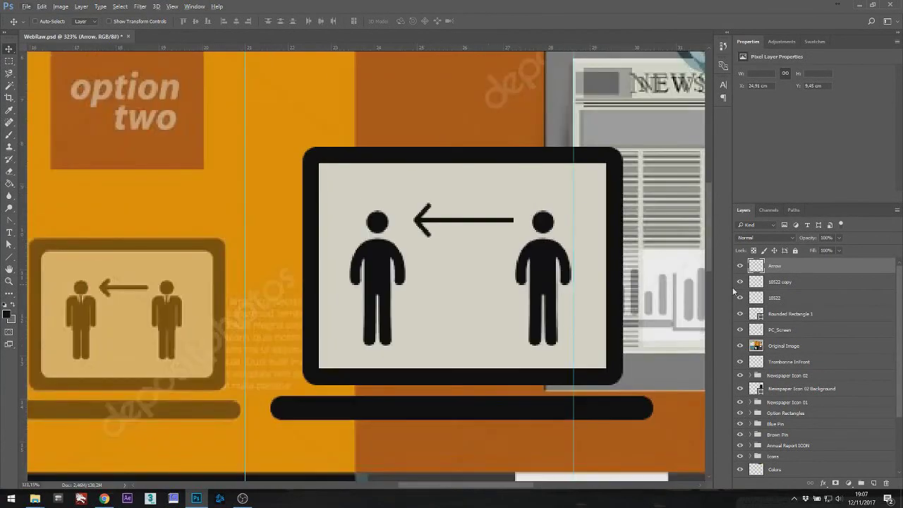
pyautogui.doubleClick(780, 283)
pyautogui.write('M')
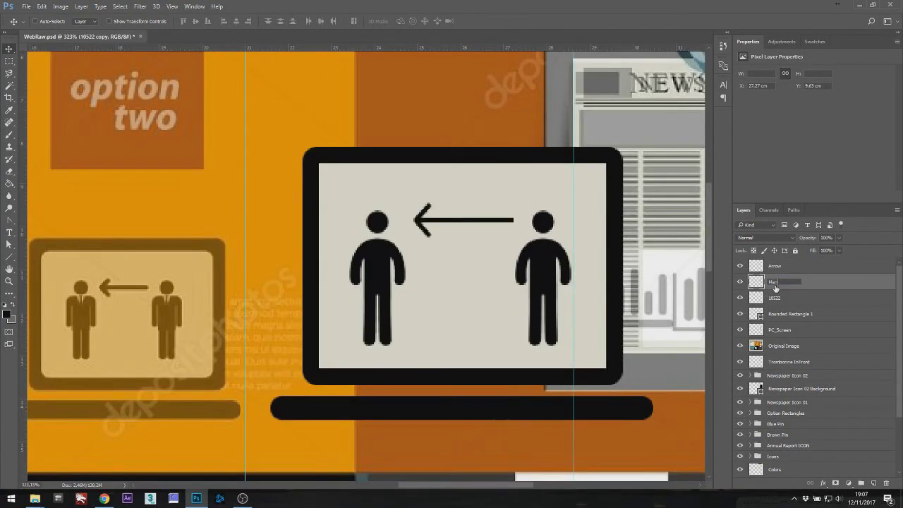
pyautogui.write('an Left')
pyautogui.doubleClick(775, 298)
pyautogui.write('Man ')
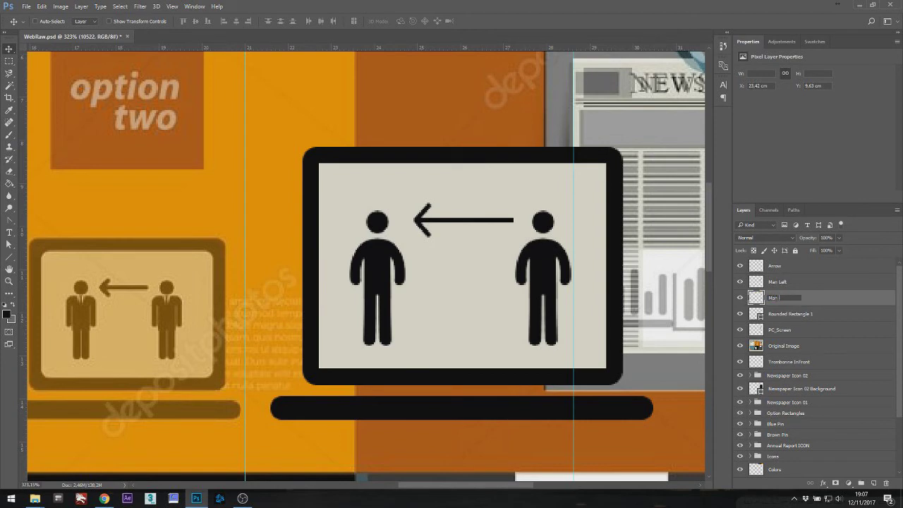
pyautogui.write('Right')
pyautogui.press('Tab')
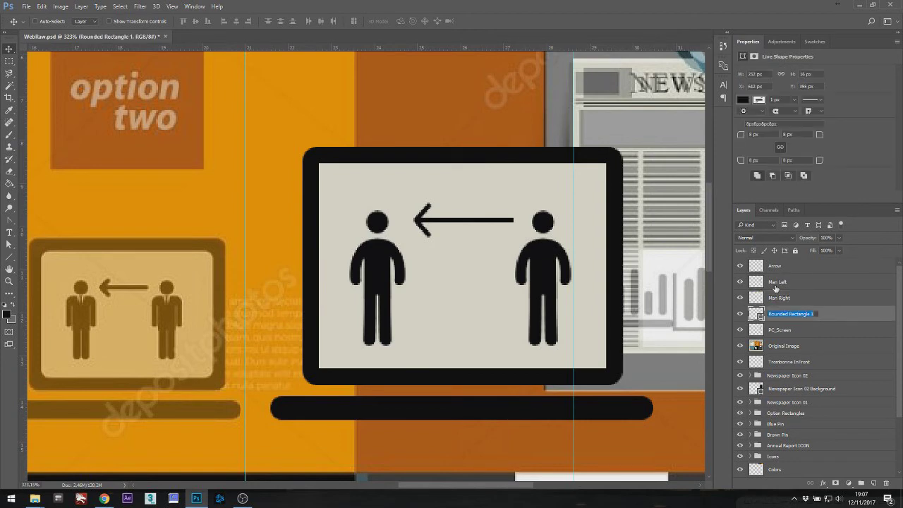
# Rename the laptop base's rounded rectangle layer Bottom Black Line and create a layer group named PC Icon.
pyautogui.write('Bottom Black Line')
pyautogui.press('Return')
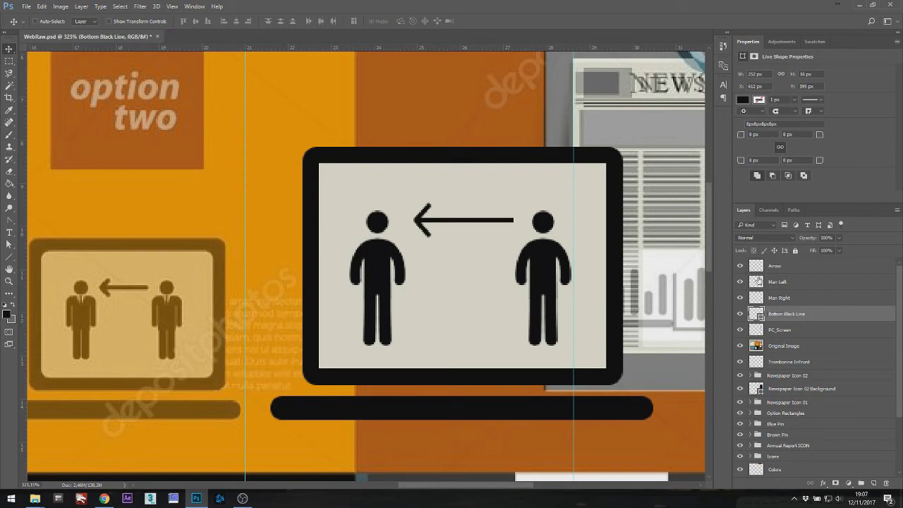
pyautogui.click(775, 266)
pyautogui.click(861, 484)
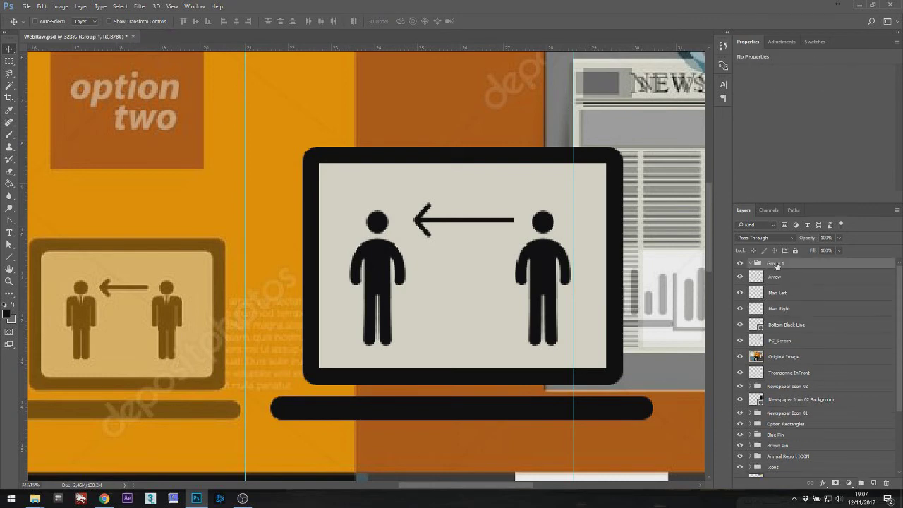
pyautogui.doubleClick(776, 264)
pyautogui.write('PC Icon')
# Move the layers from Arrow through PC_Screen into the PC Icon group and collapse the group.
pyautogui.click(775, 277)
pyautogui.keyDown('shift'); pyautogui.click(775, 341); pyautogui.keyUp('shift')
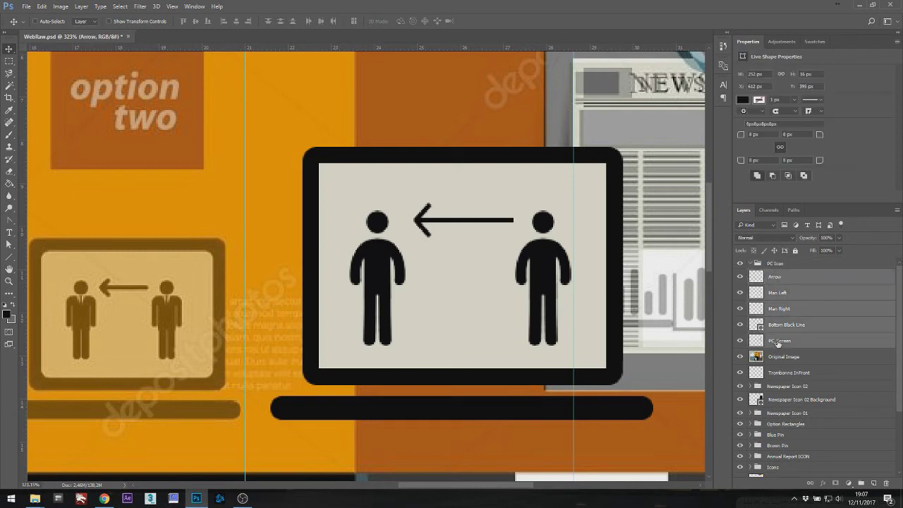
pyautogui.moveTo(776, 341); pyautogui.dragTo(779, 266)
pyautogui.click(777, 264)
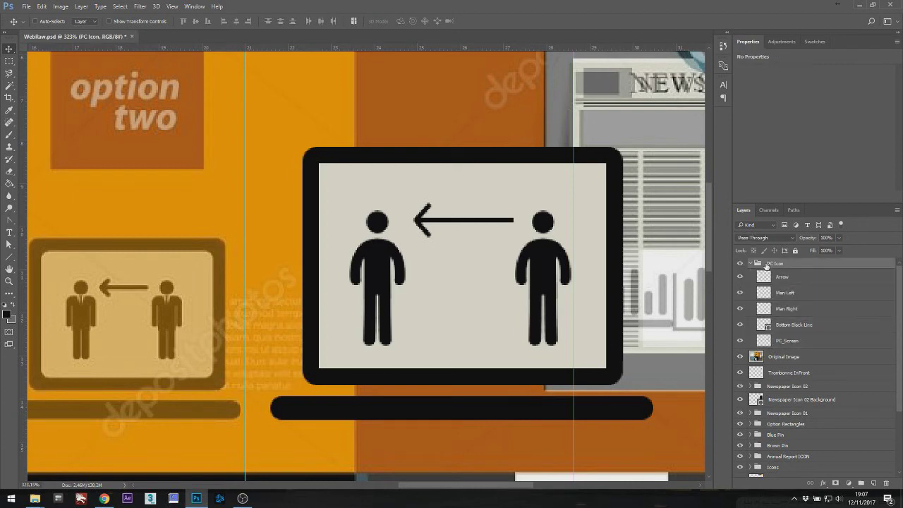
pyautogui.click(750, 263)
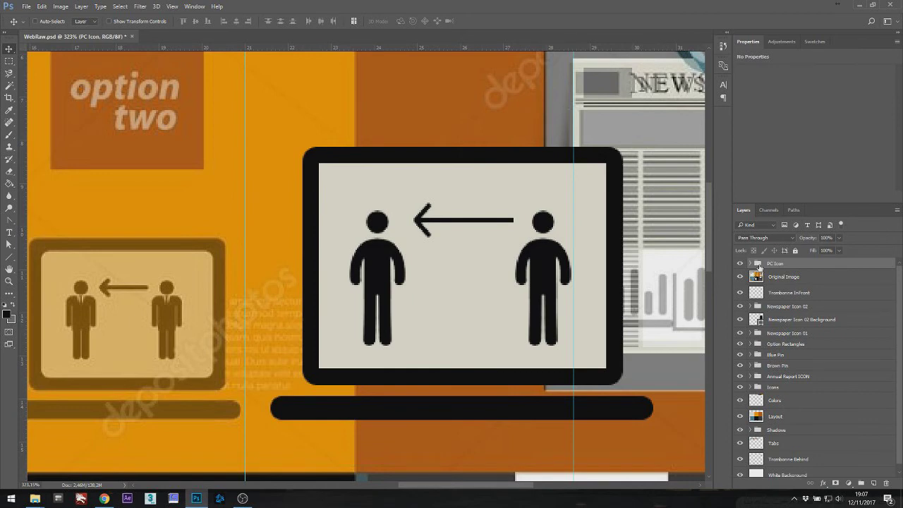
# Move the PC Icon group onto the original laptop in the yellow-orange panel and scale it to about 64%.
pyautogui.scroll(-3, 445, 285)
pyautogui.hscroll(-5, 445, 286)
pyautogui.moveTo(480, 228); pyautogui.dragTo(298, 242)
pyautogui.hotkey('ctrl', 't')
pyautogui.moveTo(543, 59); pyautogui.dragTo(412, 154)
pyautogui.moveTo(349, 188); pyautogui.dragTo(345, 187)
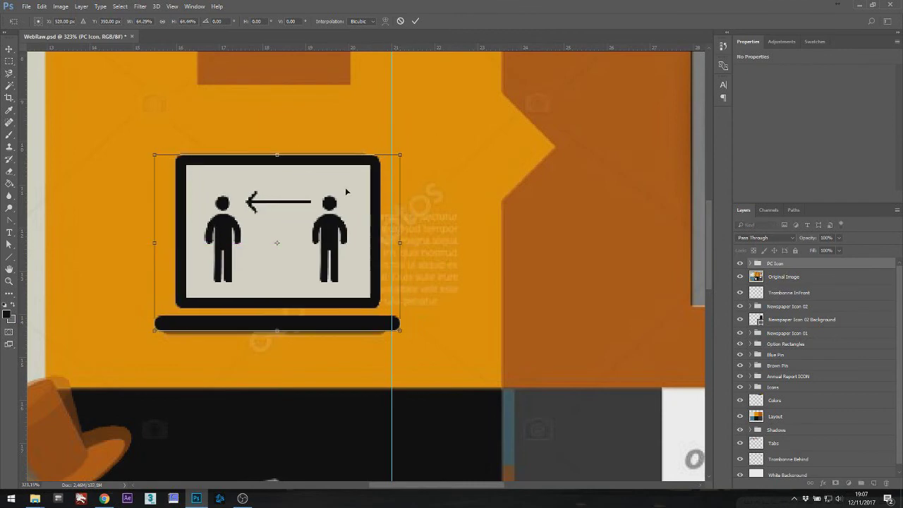
pyautogui.press('Return')
# Hide the Original Image layer to review the recreated layout on its own.
pyautogui.hotkey('ctrl', '0')
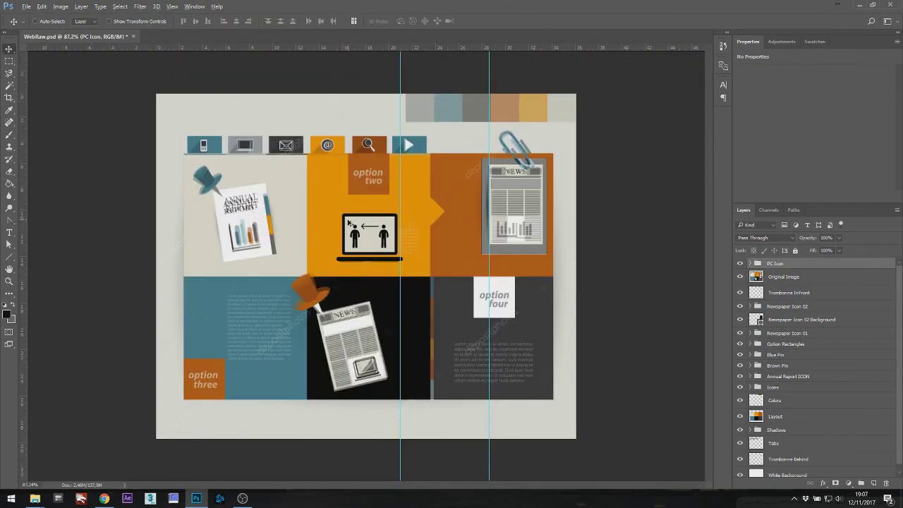
pyautogui.scroll(2, 347, 223)
pyautogui.moveTo(373, 303); pyautogui.dragTo(362, 283)
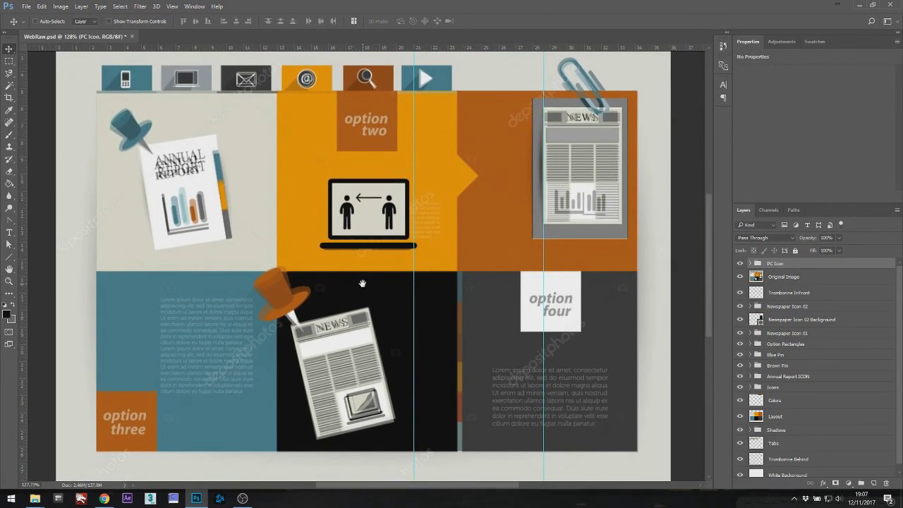
pyautogui.click(741, 277)
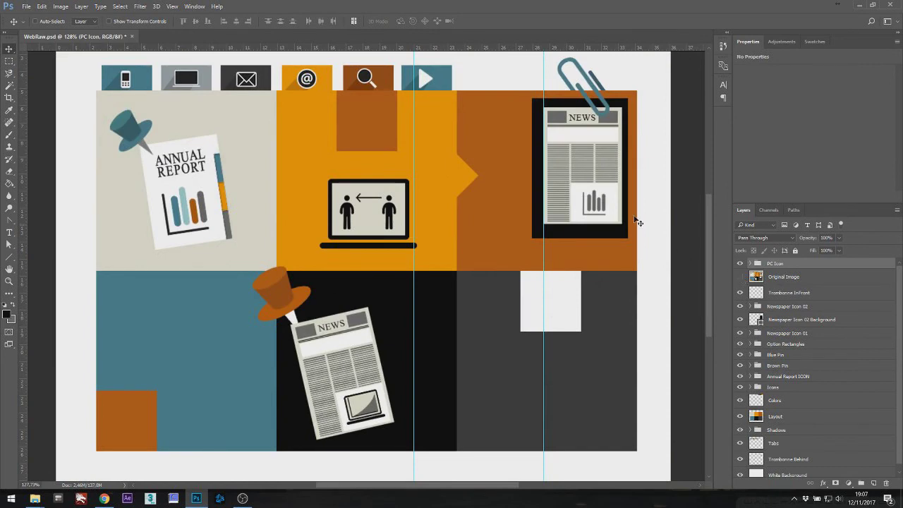
# Apply a Color Overlay in off-white to the Newspaper Icon 02 Background layer.
pyautogui.scroll(5, 637, 222)
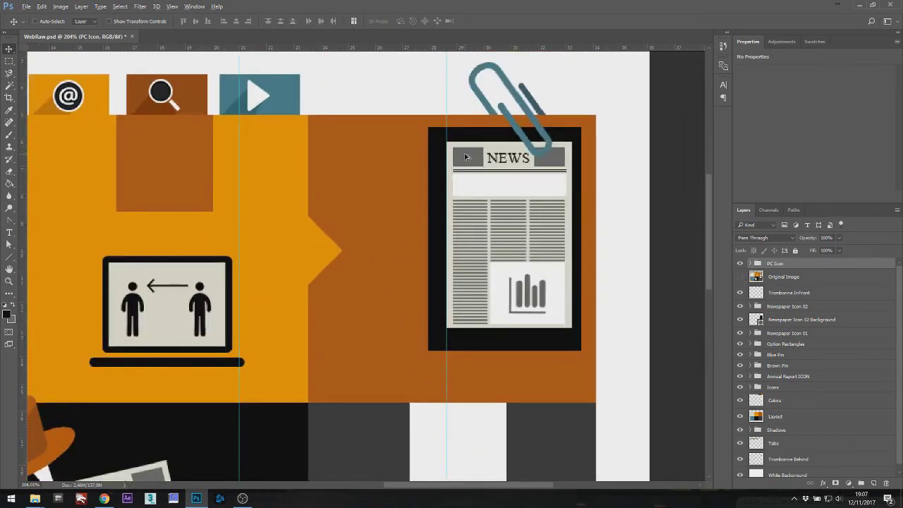
pyautogui.click(790, 333)
pyautogui.click(771, 322)
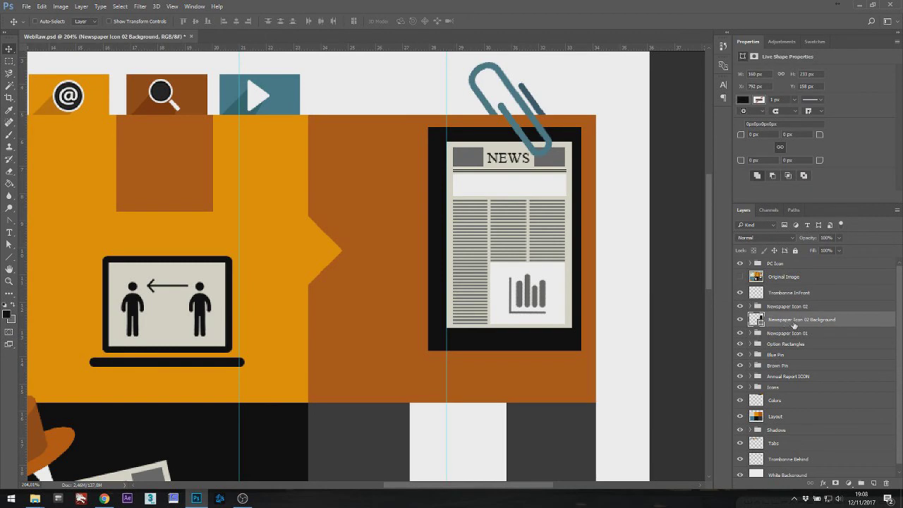
pyautogui.rightClick(795, 326)
pyautogui.click(698, 59)
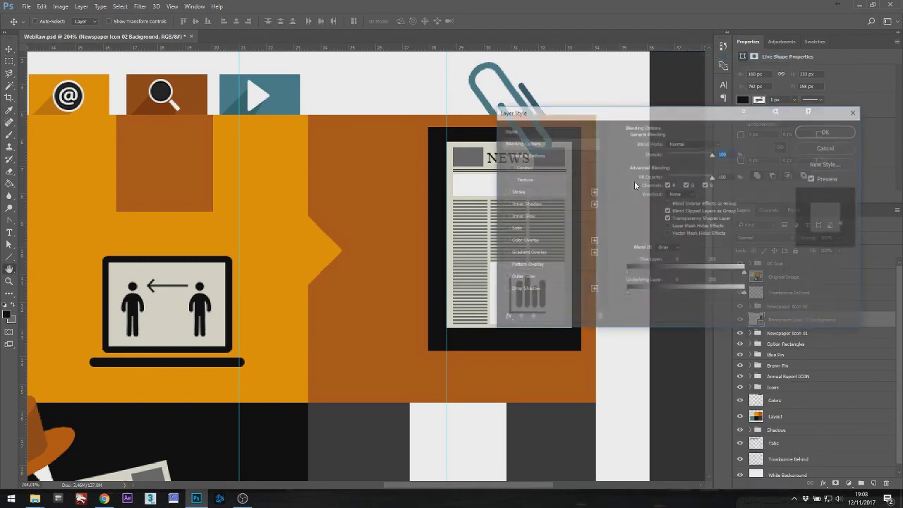
pyautogui.click(559, 240)
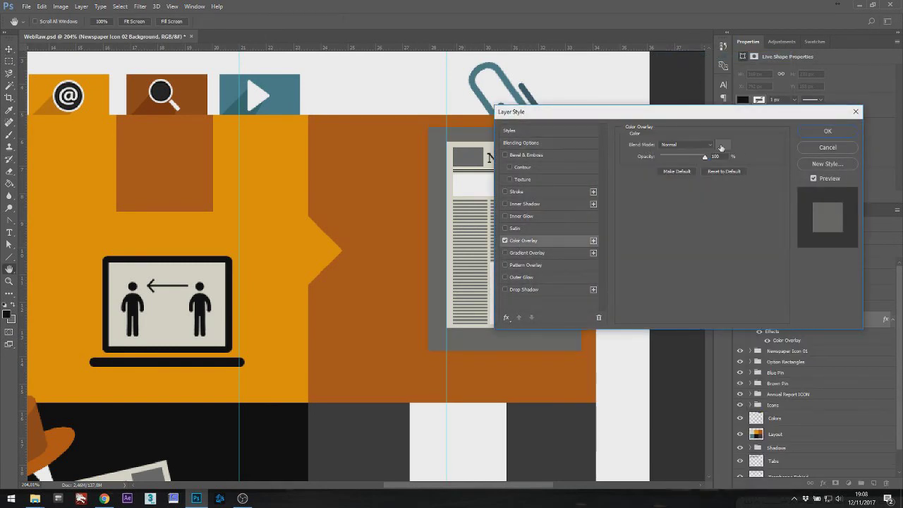
pyautogui.click(723, 144)
pyautogui.click(610, 120)
pyautogui.click(805, 116)
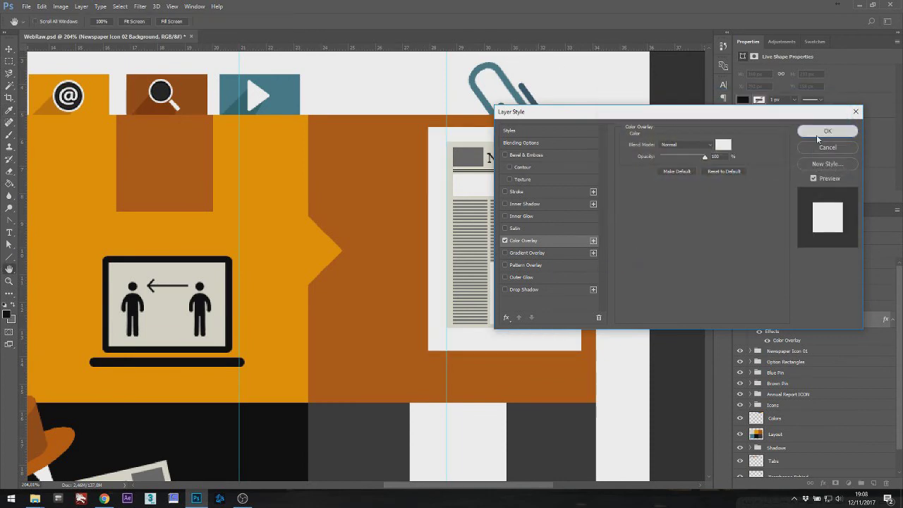
pyautogui.click(818, 132)
# Add a Drop Shadow effect to the Newspaper Icon 02 group.
pyautogui.scroll(-3, 587, 183)
pyautogui.scroll(4, 607, 225)
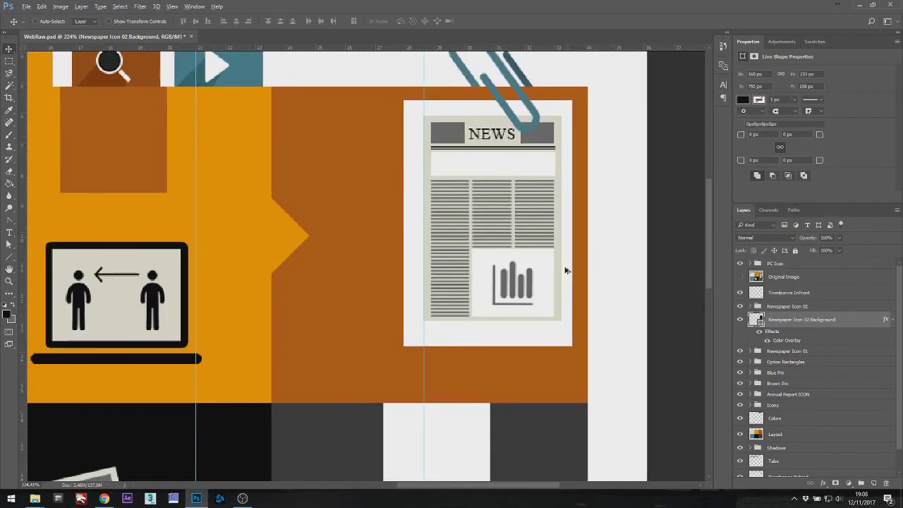
pyautogui.scroll(1, 514, 219)
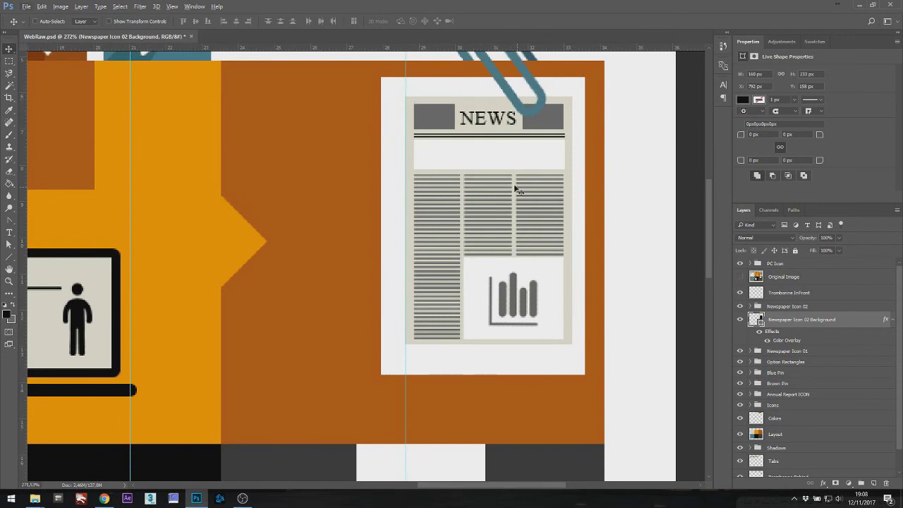
pyautogui.rightClick(782, 307)
pyautogui.click(683, 170)
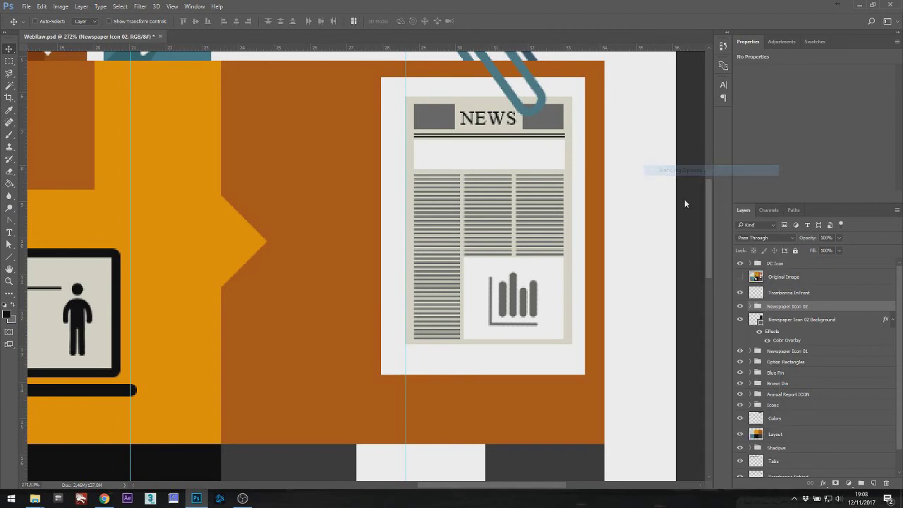
pyautogui.click(506, 291)
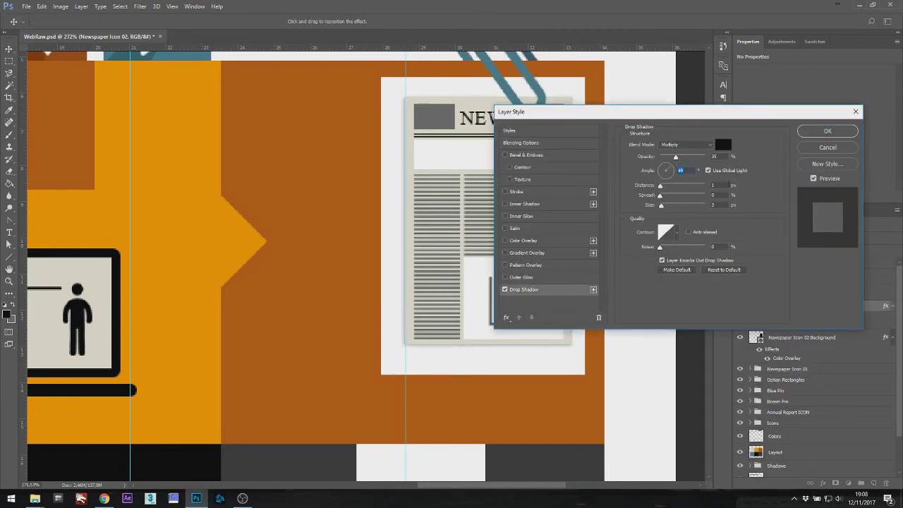
# Set the newspaper's drop shadow to 6 px distance, 6 px size and 40% opacity, and apply the layer style.
pyautogui.click(715, 185)
pyautogui.write('10')
pyautogui.press('Tab')
pyautogui.press('Tab')
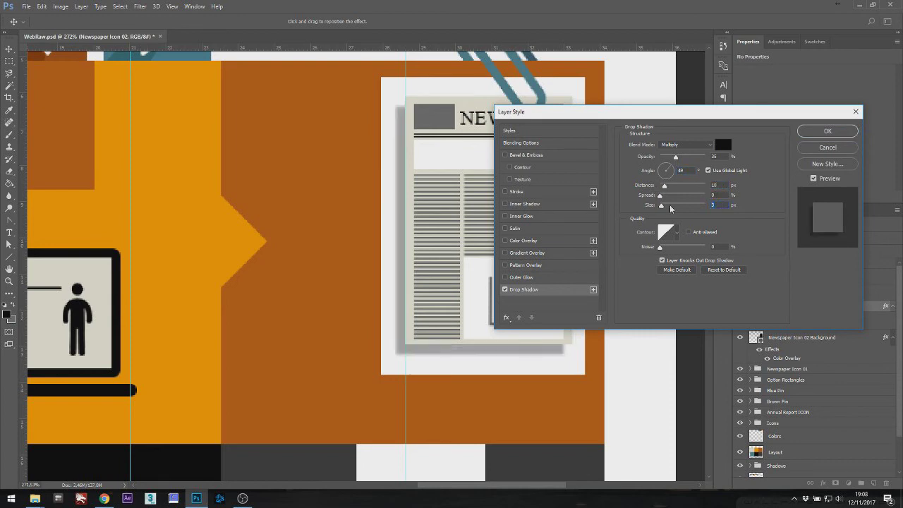
pyautogui.write('10')
pyautogui.write('6')
pyautogui.click(715, 185)
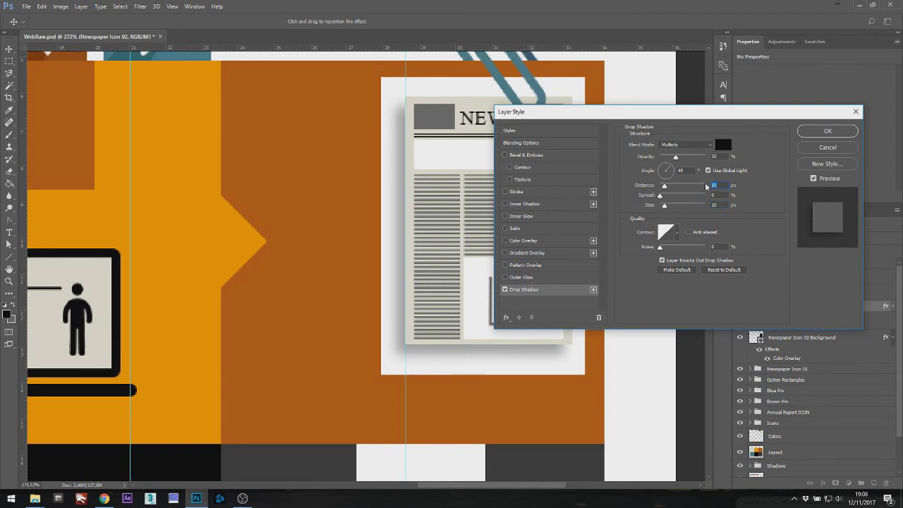
pyautogui.write('6')
pyautogui.click(714, 156)
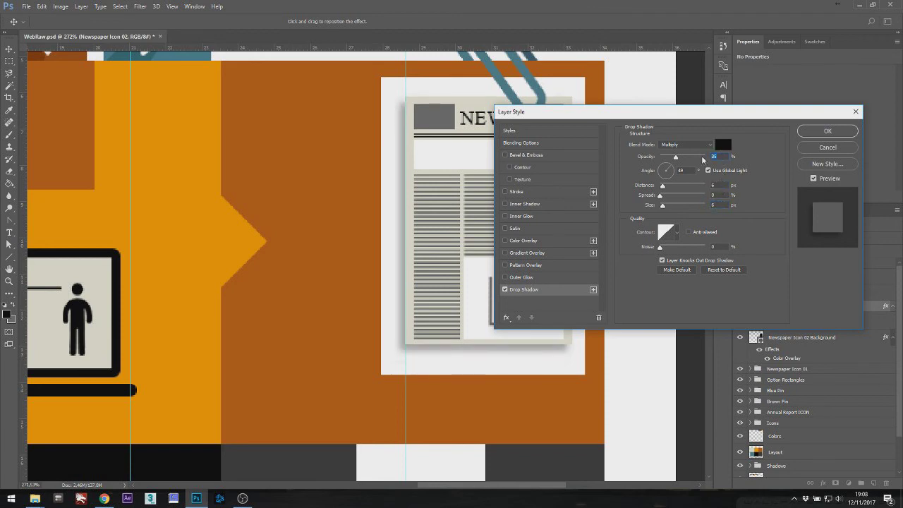
pyautogui.write('40')
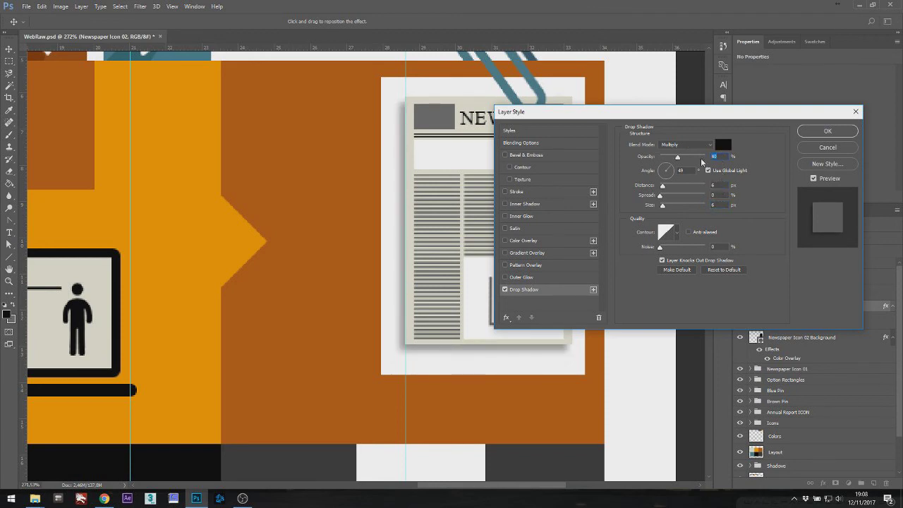
pyautogui.press('Return')
# Move the Original Image layer above the PC Icon group and make it visible.
pyautogui.scroll(-5, 474, 260)
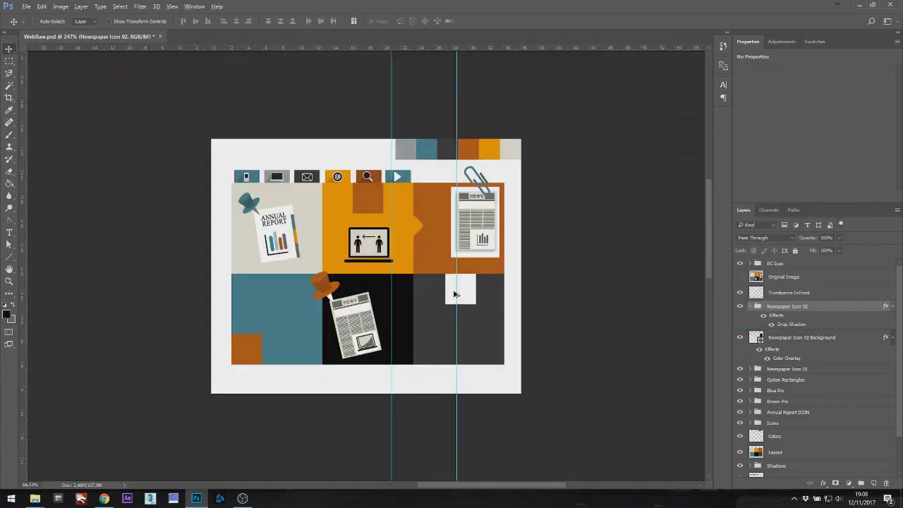
pyautogui.scroll(3, 339, 315)
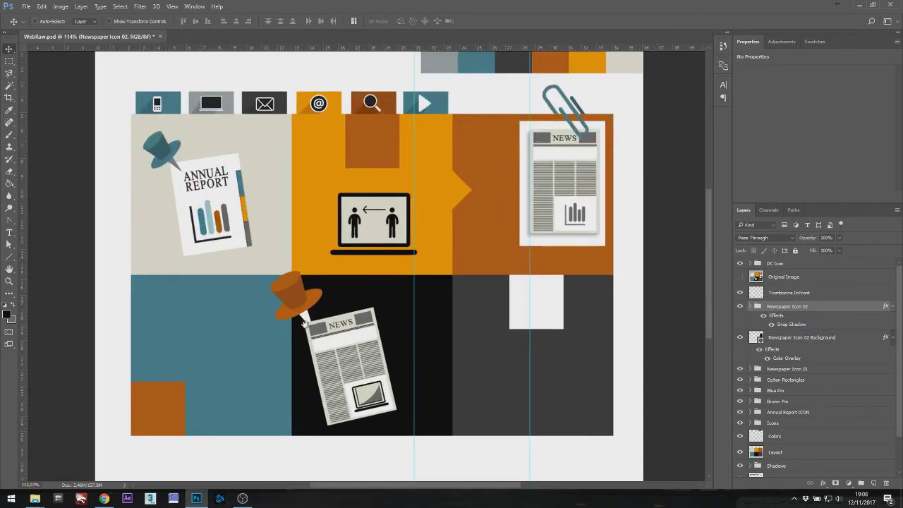
pyautogui.moveTo(339, 316); pyautogui.dragTo(368, 277)
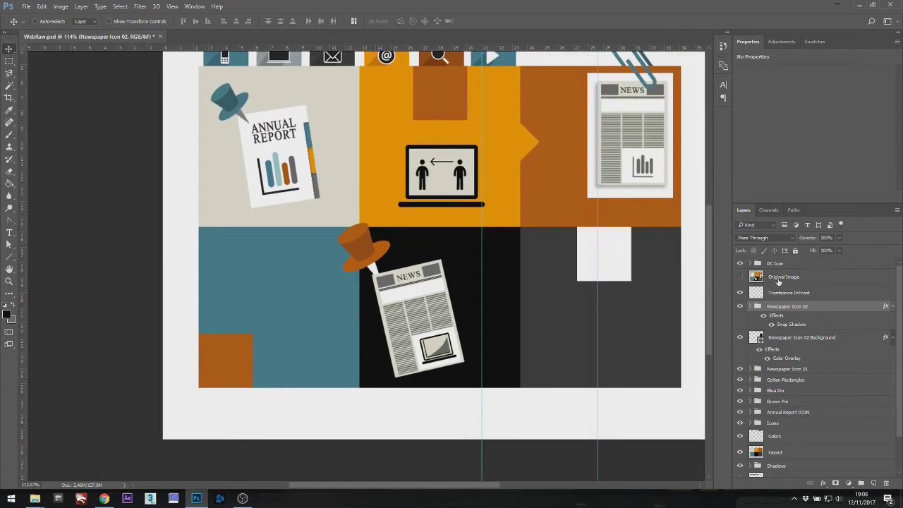
pyautogui.moveTo(779, 282); pyautogui.dragTo(782, 263)
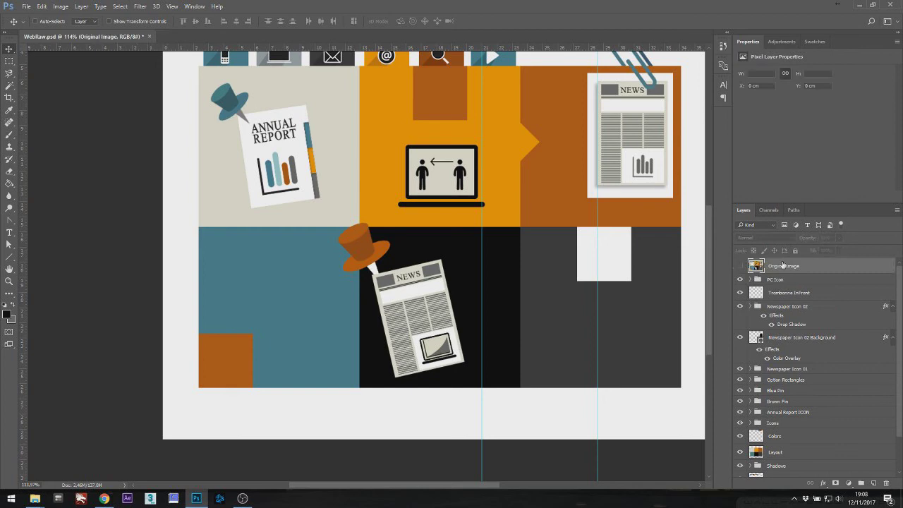
pyautogui.click(740, 266)
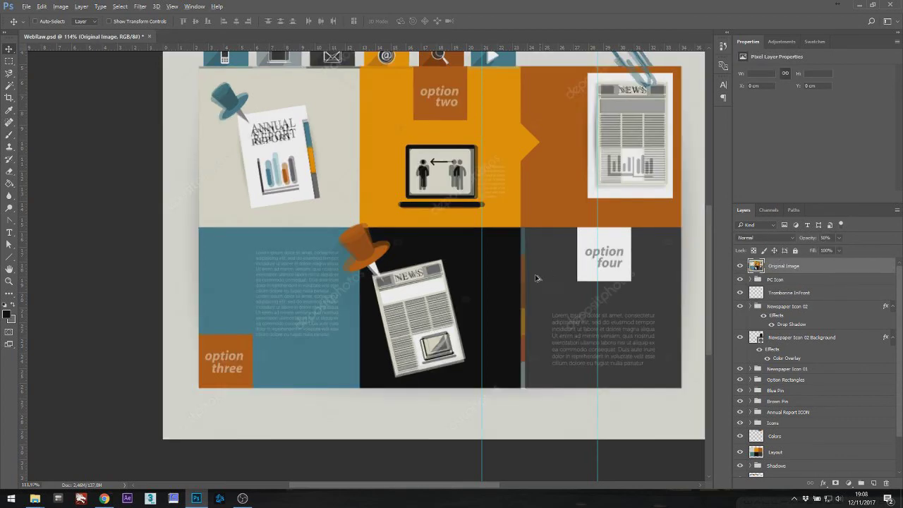
# Add a two-line text reading "option three" over the orange square in the blue panel.
pyautogui.scroll(-2, 526, 282)
pyautogui.scroll(1, 395, 331)
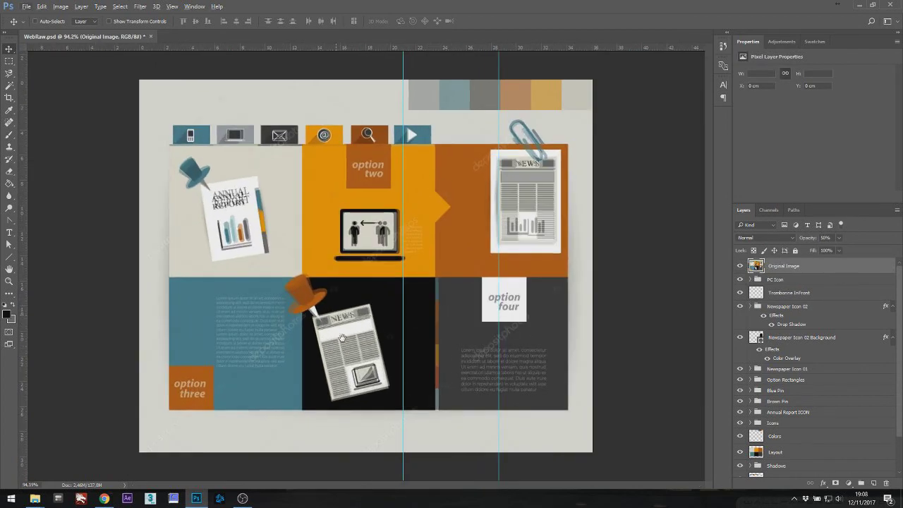
pyautogui.scroll(5, 342, 338)
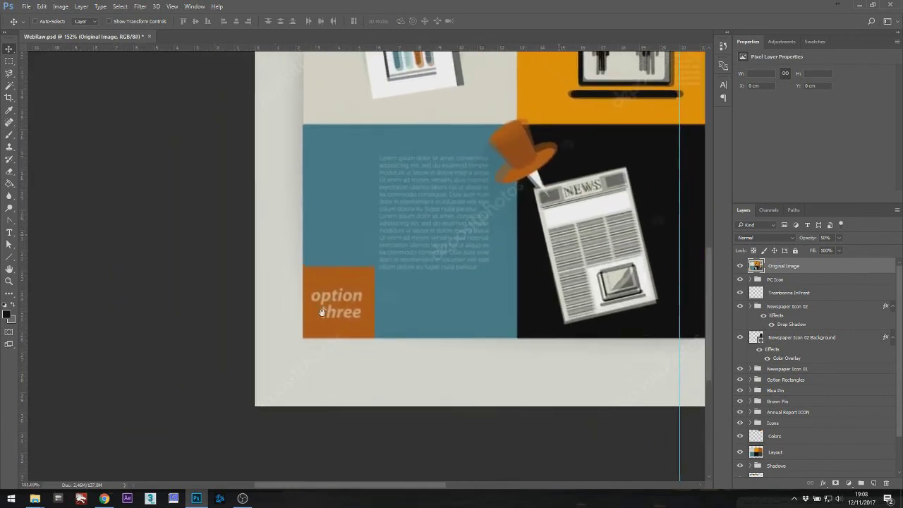
pyautogui.scroll(2, 322, 311)
pyautogui.press('t')
pyautogui.click(427, 309)
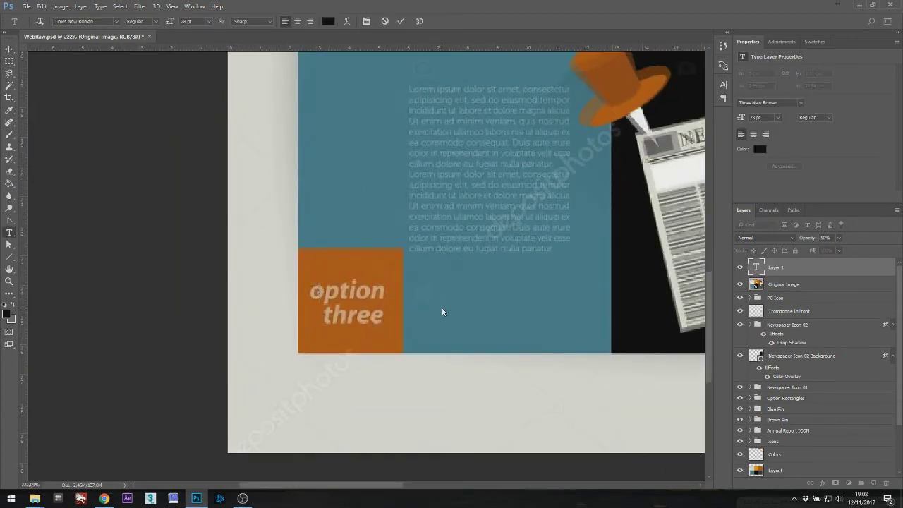
pyautogui.write('option')
pyautogui.press('Return')
pyautogui.write('thre')
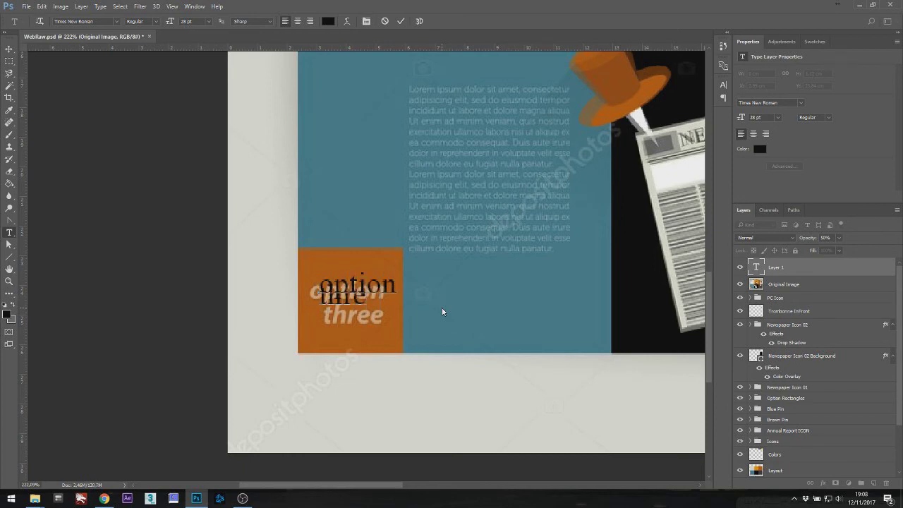
pyautogui.write('e')
# Right-align the option three text and move it back onto the orange square.
pyautogui.hotkey('ctrl', 'a')
pyautogui.click(310, 20)
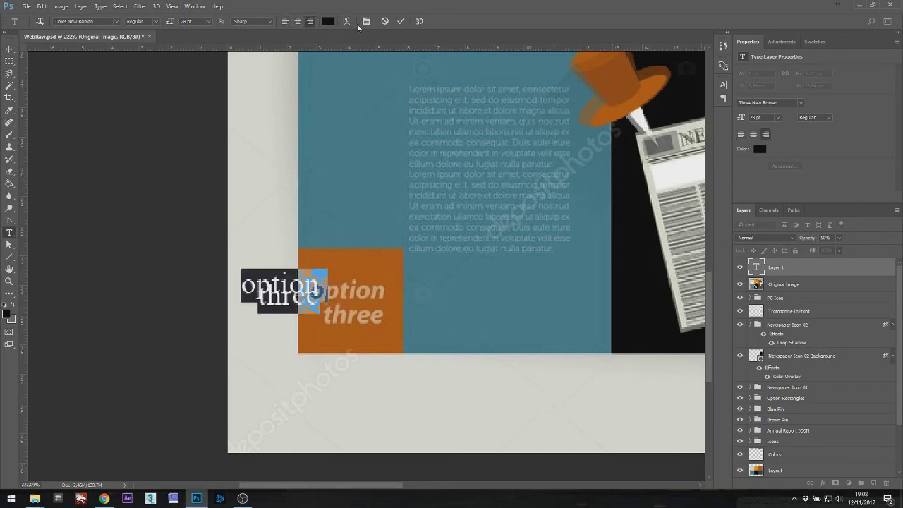
pyautogui.click(9, 49)
pyautogui.moveTo(289, 297); pyautogui.dragTo(366, 303)
# Set the colour of the whole option three text to off-white.
pyautogui.press('t')
pyautogui.click(365, 303)
pyautogui.hotkey('ctrl', 'a')
pyautogui.click(328, 21)
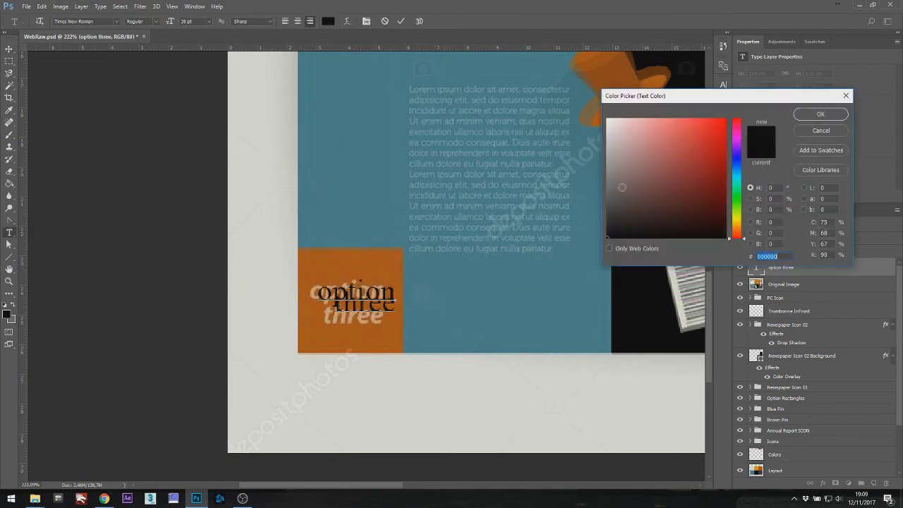
pyautogui.click(811, 114)
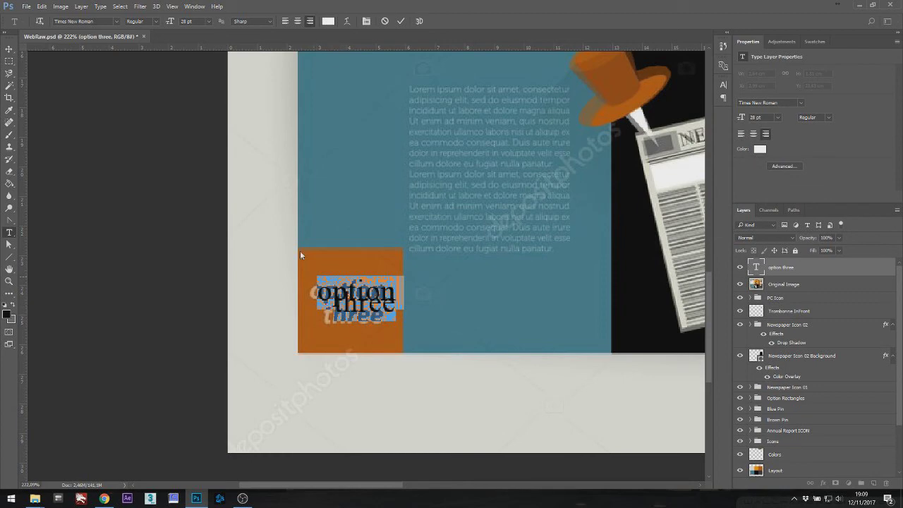
# Set the option three text's font to Arial Regular with faux bold and faux italic.
pyautogui.click(103, 21)
pyautogui.write('ar')
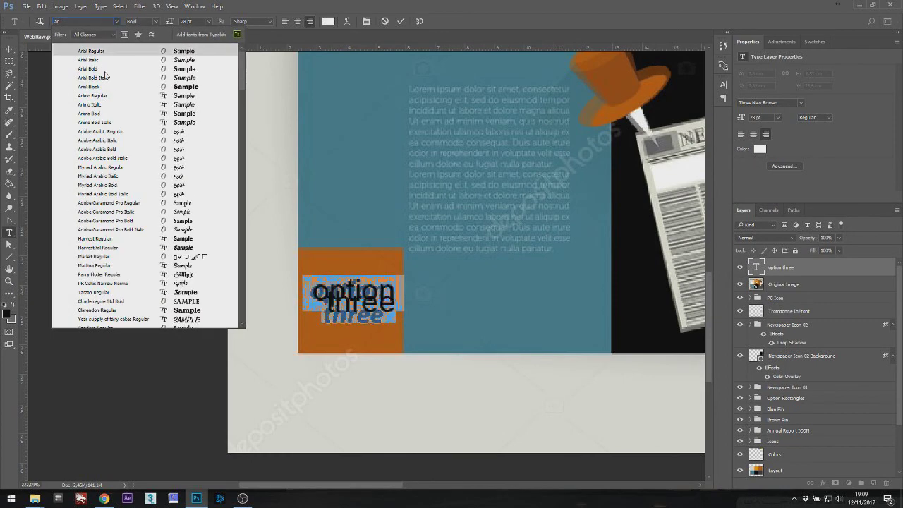
pyautogui.click(105, 52)
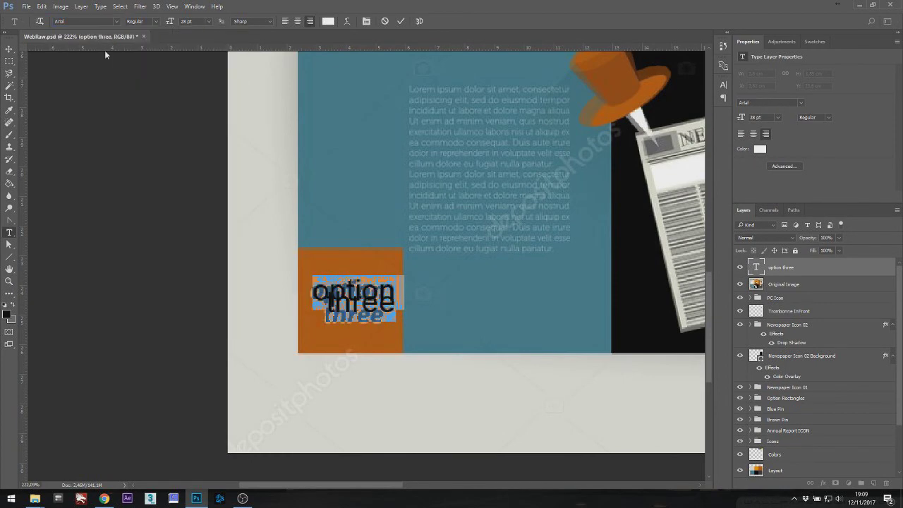
pyautogui.click(366, 21)
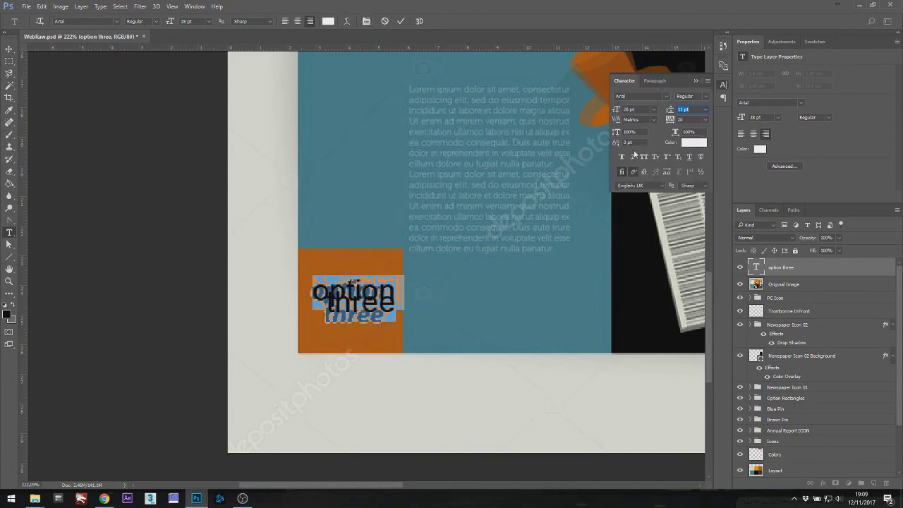
pyautogui.click(623, 157)
pyautogui.click(633, 157)
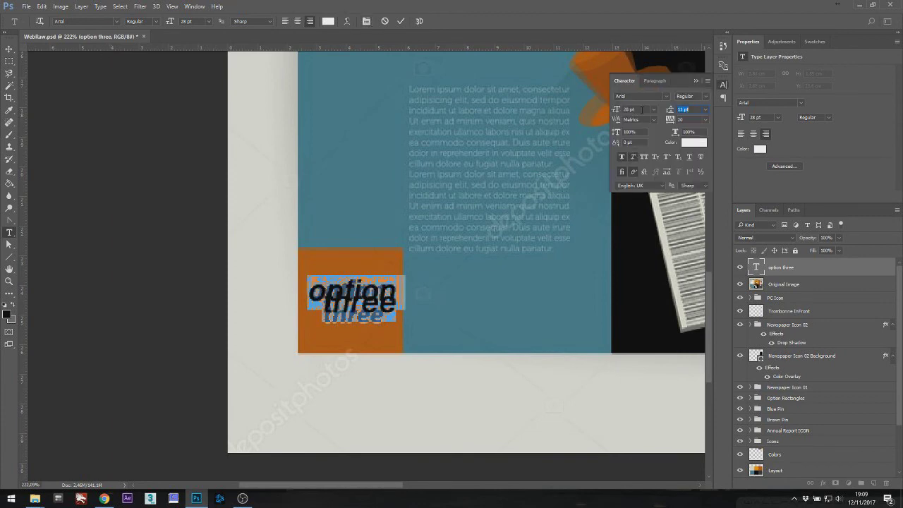
# Set the option three text's size to 30 pt, leading to 22 pt and tracking to 0.
pyautogui.scroll(2, 641, 110)
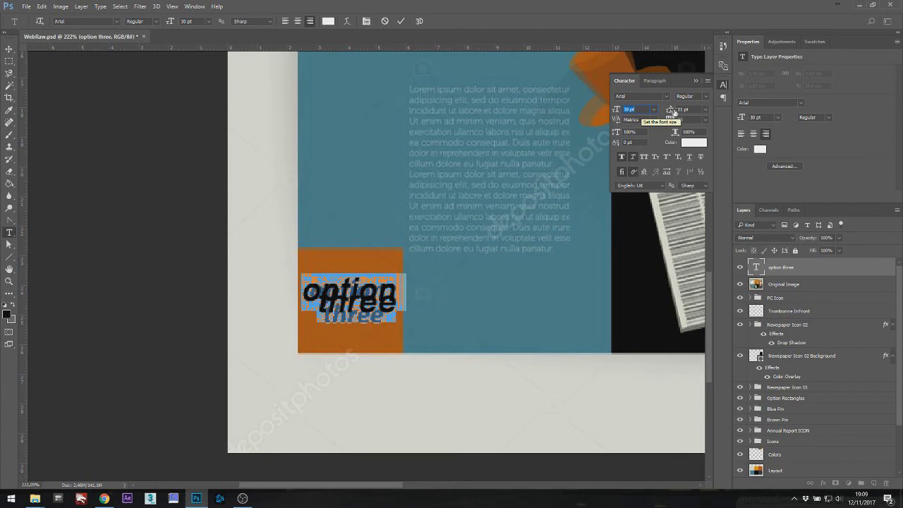
pyautogui.click(682, 109)
pyautogui.scroll(8, 682, 110)
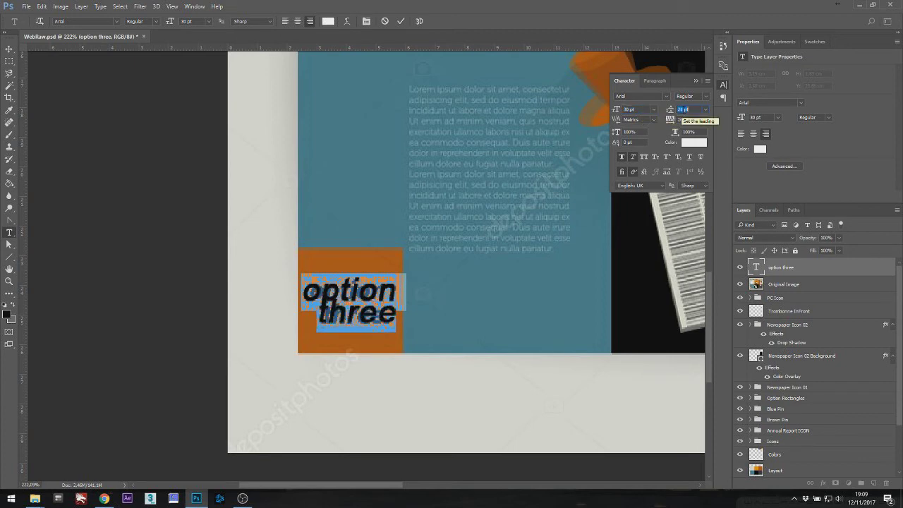
pyautogui.click(700, 120)
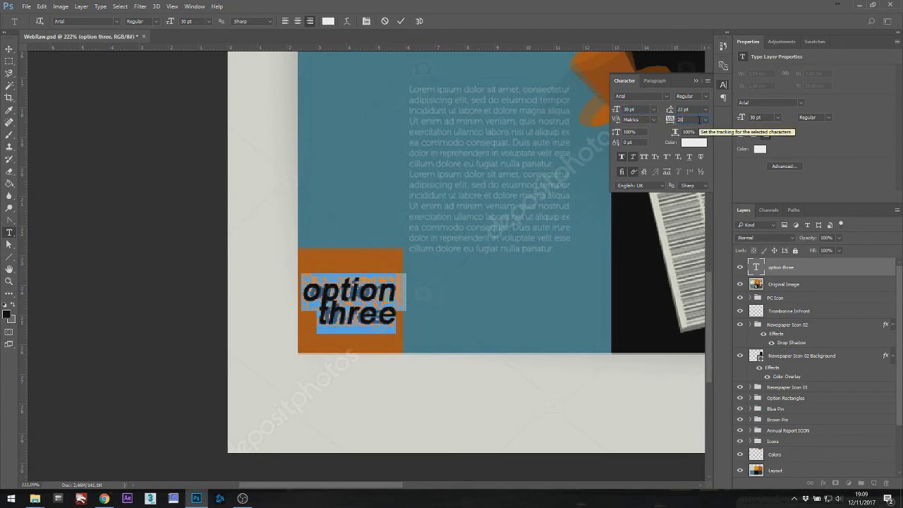
pyautogui.scroll(-2, 699, 120)
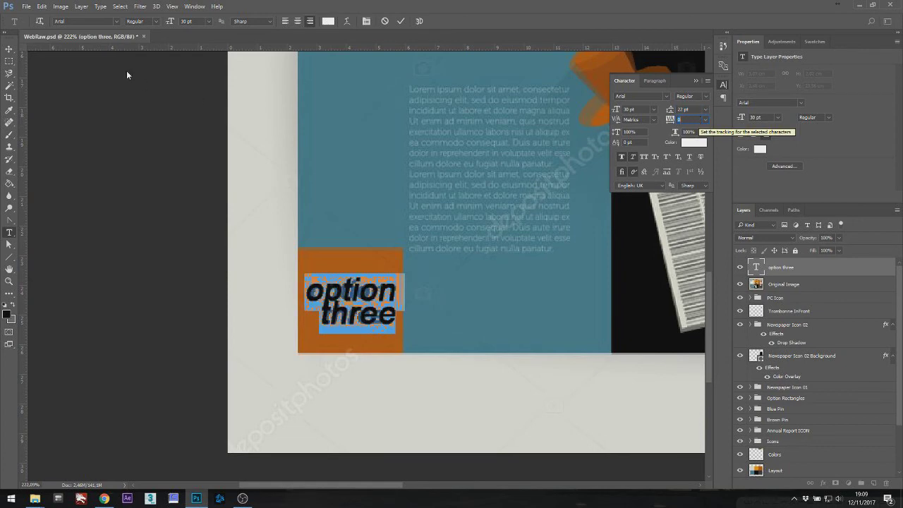
# Reposition the option three text over the original label on the orange square in the blue panel.
pyautogui.click(9, 49)
pyautogui.moveTo(409, 258); pyautogui.dragTo(402, 255)
pyautogui.scroll(3, 353, 307)
pyautogui.scroll(2, 352, 308)
pyautogui.moveTo(352, 308); pyautogui.dragTo(355, 276)
pyautogui.hotkey('ctrl', '0')
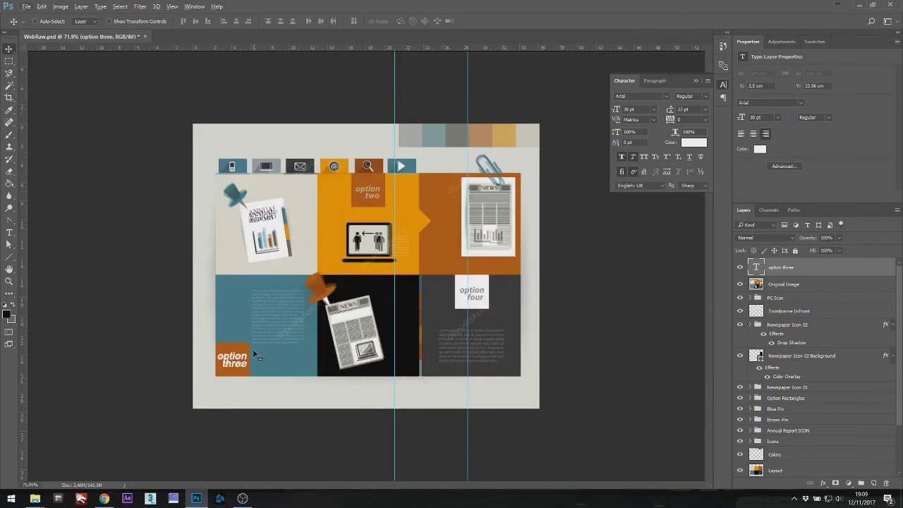
pyautogui.hotkey('alt', 'v')
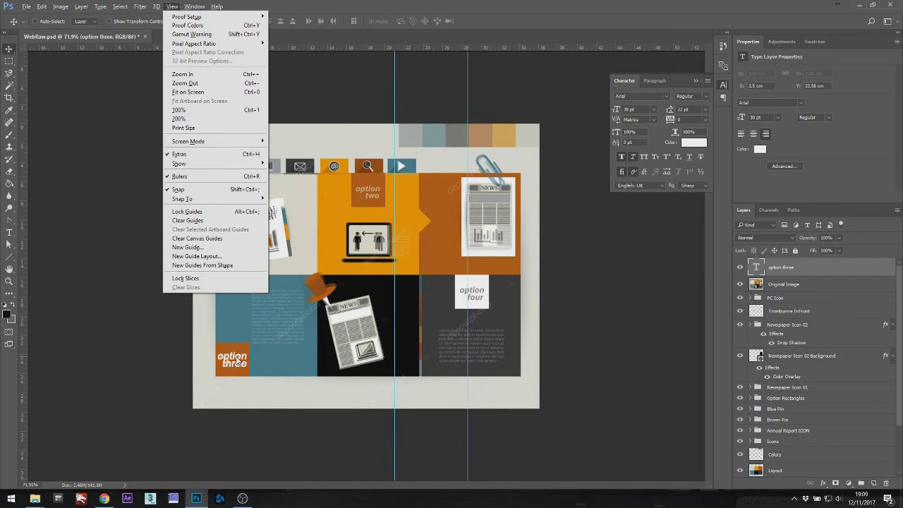
pyautogui.press('Escape')
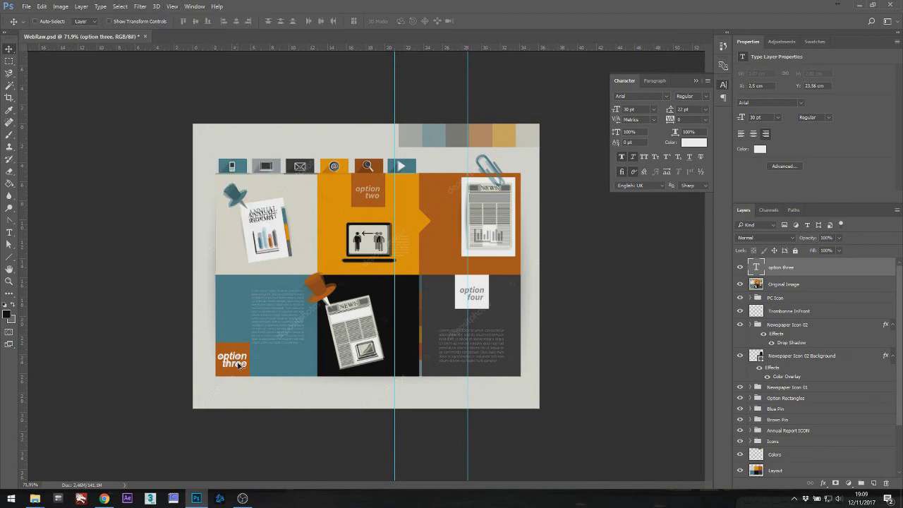
# Duplicate the option three text onto the brown square in the yellow-orange panel, over the original option two label.
pyautogui.moveTo(240, 364); pyautogui.dragTo(372, 197)
pyautogui.scroll(6, 374, 196)
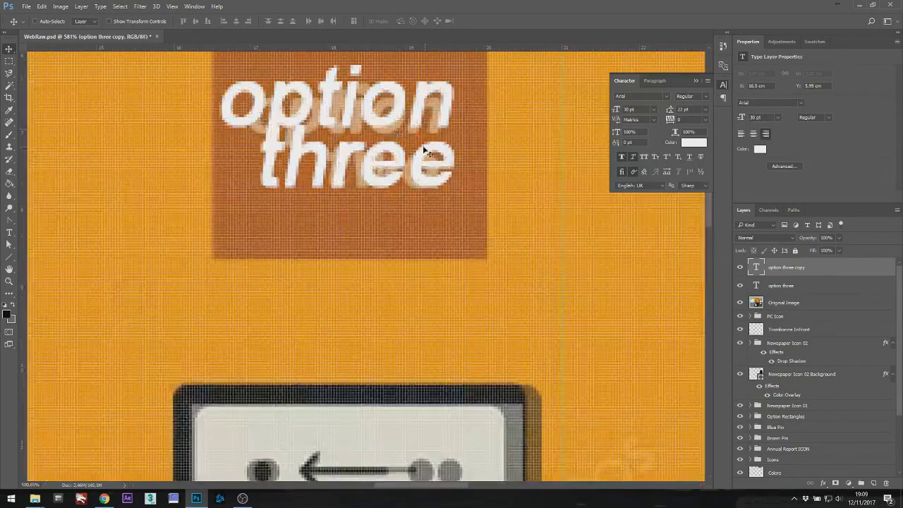
pyautogui.moveTo(427, 154); pyautogui.dragTo(423, 152)
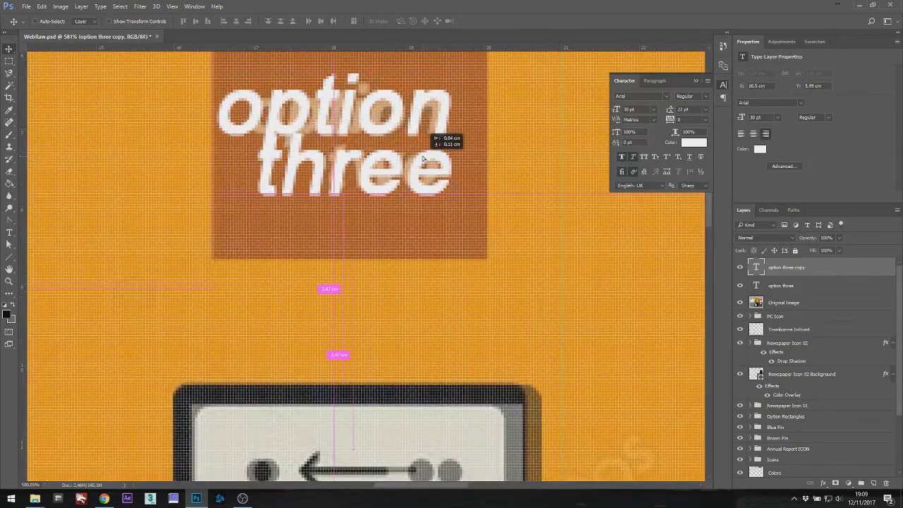
# Replace the second word of the duplicated label with "two".
pyautogui.press('t')
pyautogui.doubleClick(405, 165)
pyautogui.write('four')
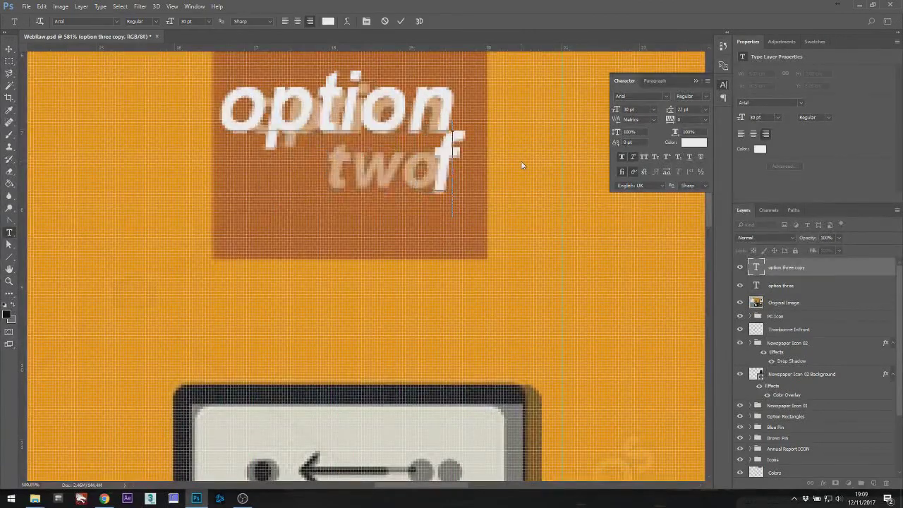
pyautogui.press('BackSpace')
pyautogui.press('BackSpace')
pyautogui.press('BackSpace')
pyautogui.press('BackSpace')
pyautogui.write('two')
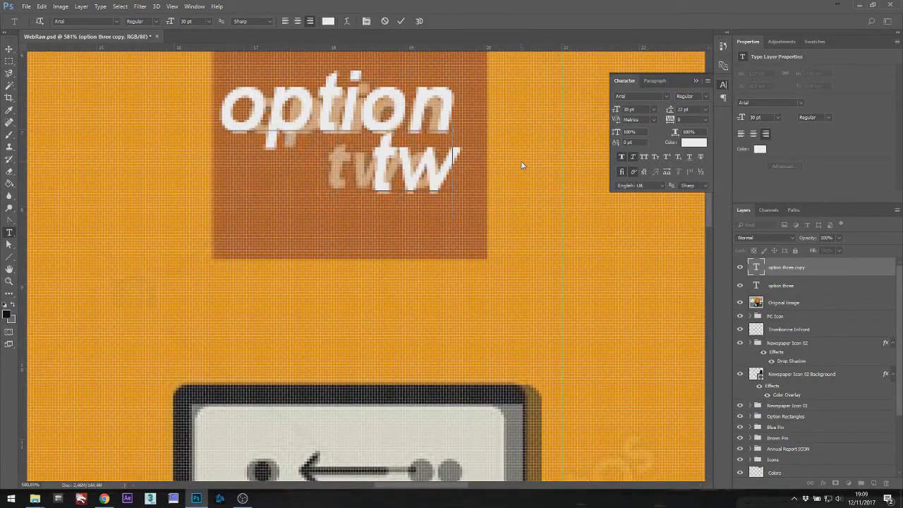
# Duplicate the option two text onto the white square in the dark grey panel.
pyautogui.click(9, 49)
pyautogui.scroll(-5, 319, 158)
pyautogui.moveTo(365, 188); pyautogui.dragTo(520, 322)
pyautogui.scroll(4, 509, 326)
# Replace the second word of the label on the white square with "four".
pyautogui.press('t')
pyautogui.click(524, 311)
pyautogui.hotkey('ctrl', 'a')
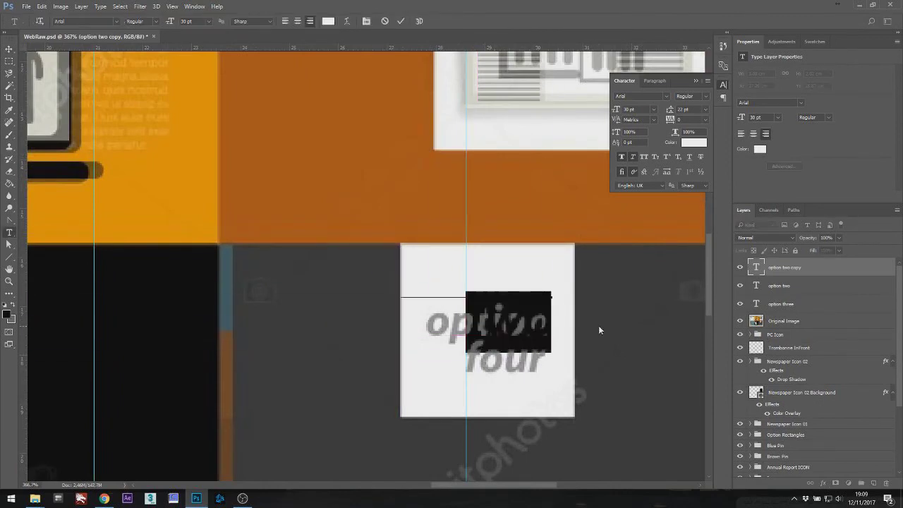
pyautogui.write('four')
# Sample grey #969696 from the original label for the whole option four text and align it over that label.
pyautogui.hotkey('ctrl', 'a')
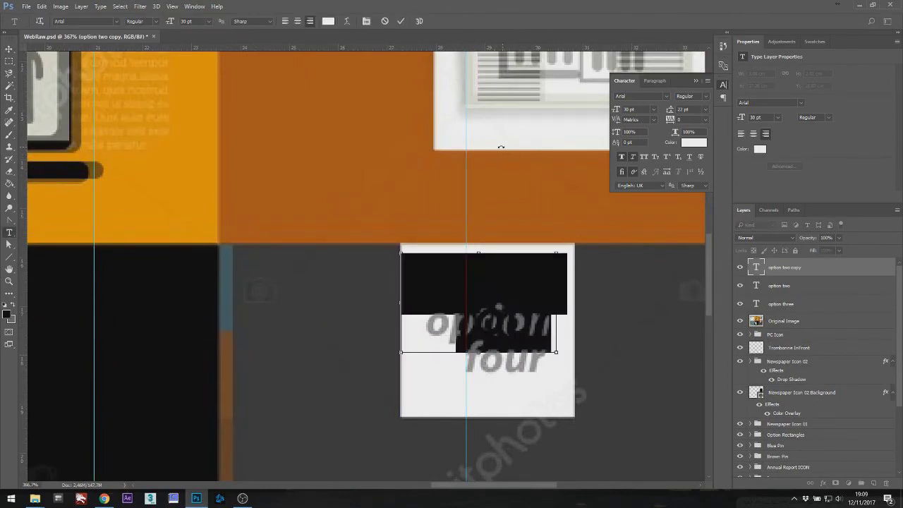
pyautogui.click(328, 21)
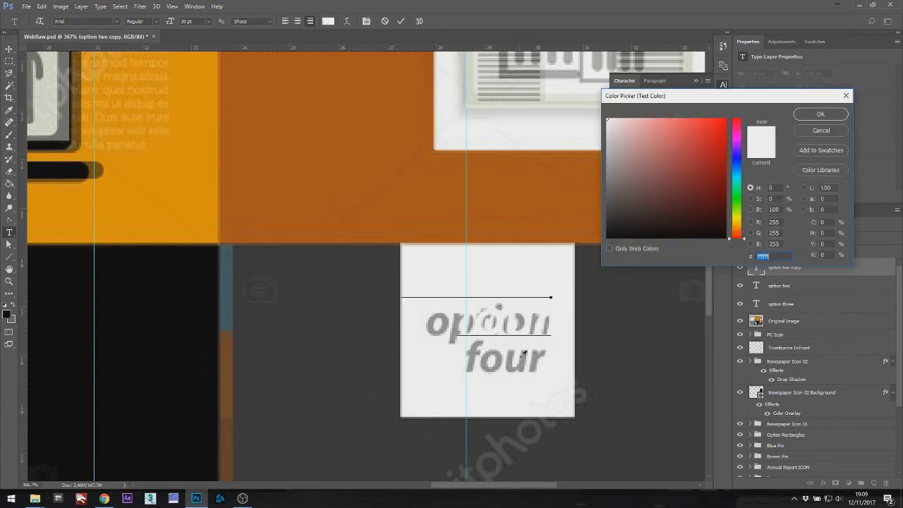
pyautogui.click(478, 360)
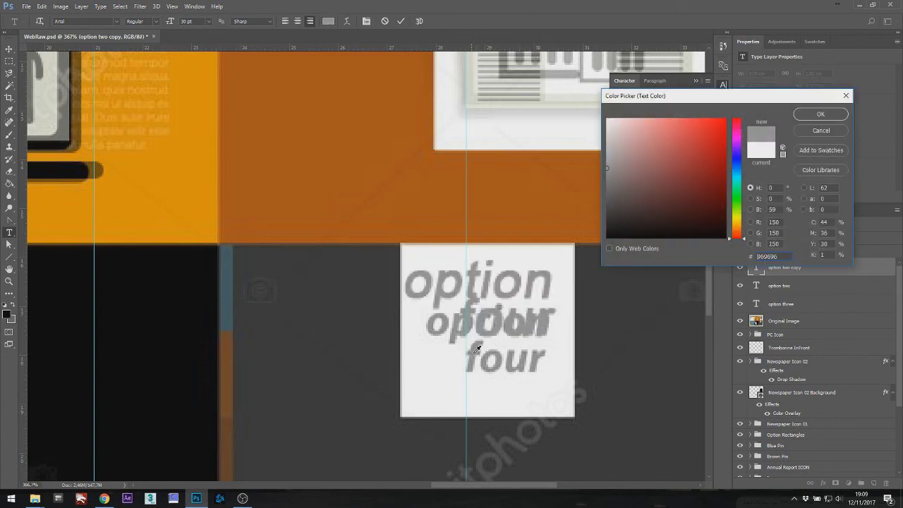
pyautogui.click(818, 115)
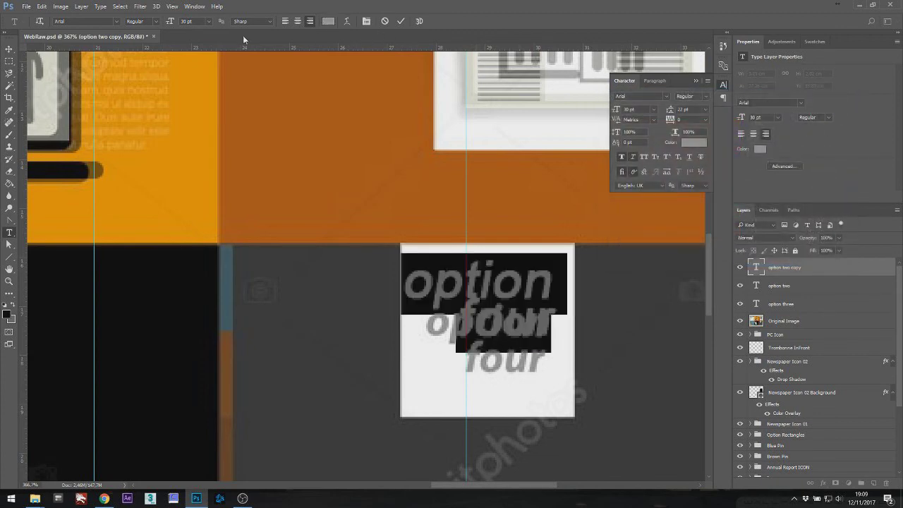
pyautogui.click(10, 48)
pyautogui.moveTo(480, 262); pyautogui.dragTo(488, 314)
pyautogui.hotkey('ctrl', '0')
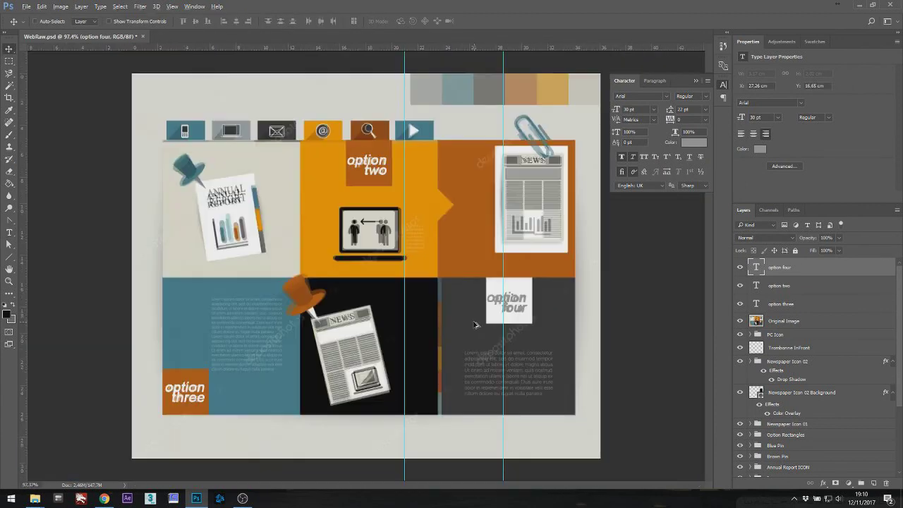
# Add a paragraph text box of Lorem ipsum filler text over the original body text in the blue panel.
pyautogui.scroll(5, 381, 308)
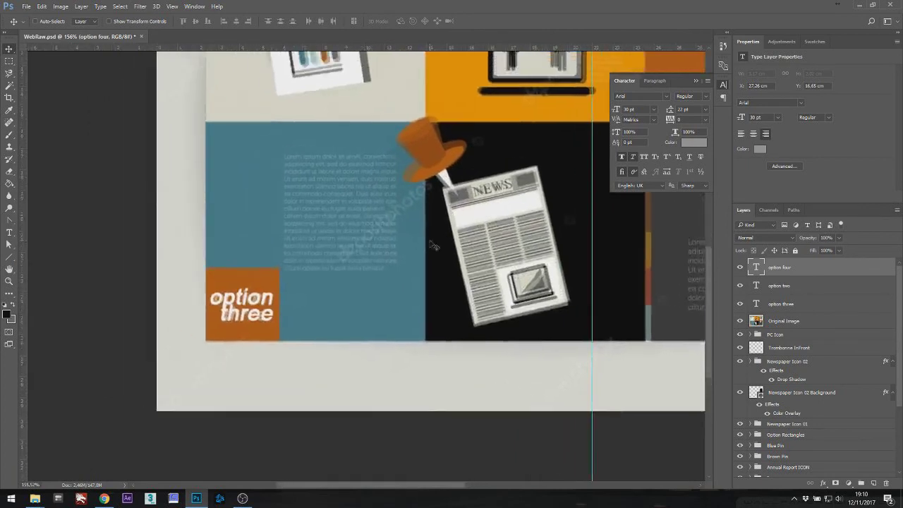
pyautogui.scroll(1, 343, 180)
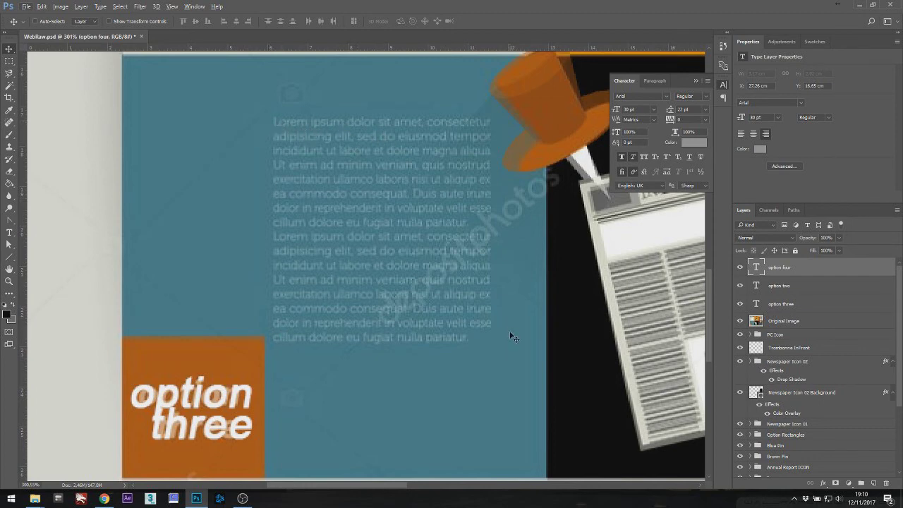
pyautogui.moveTo(477, 187); pyautogui.dragTo(466, 203)
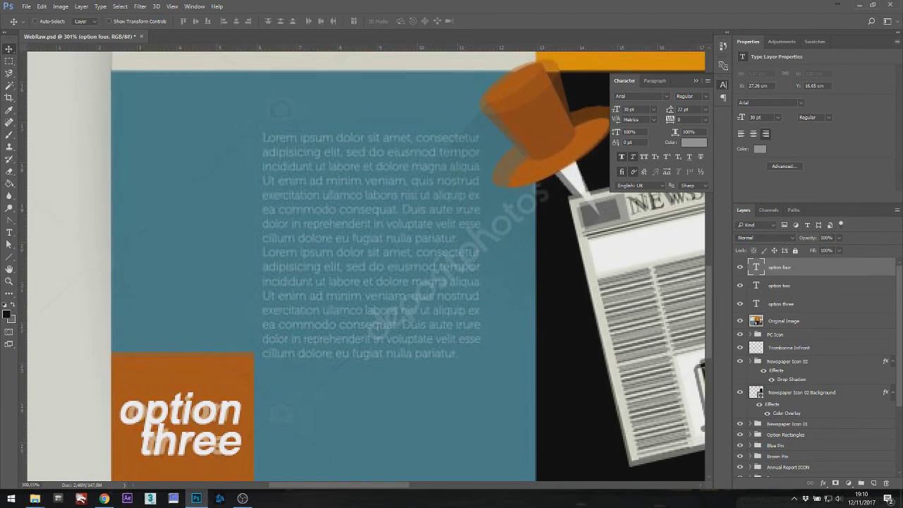
pyautogui.hotkey('alt', 'Tab')
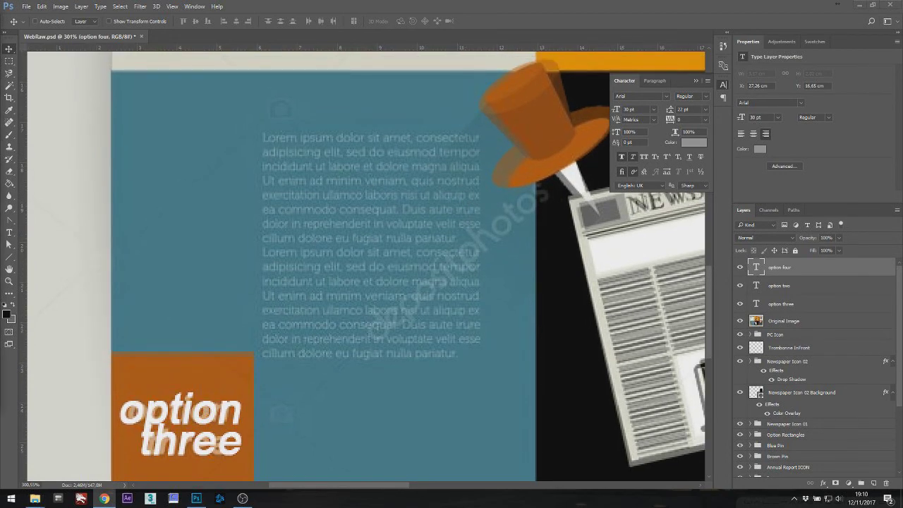
pyautogui.hotkey('alt', 'Tab')
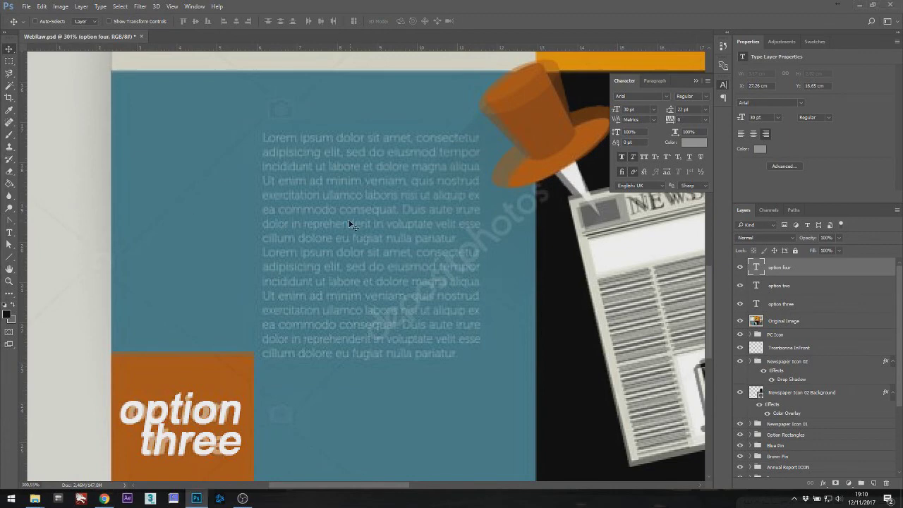
pyautogui.click(10, 233)
pyautogui.moveTo(247, 123); pyautogui.dragTo(496, 371)
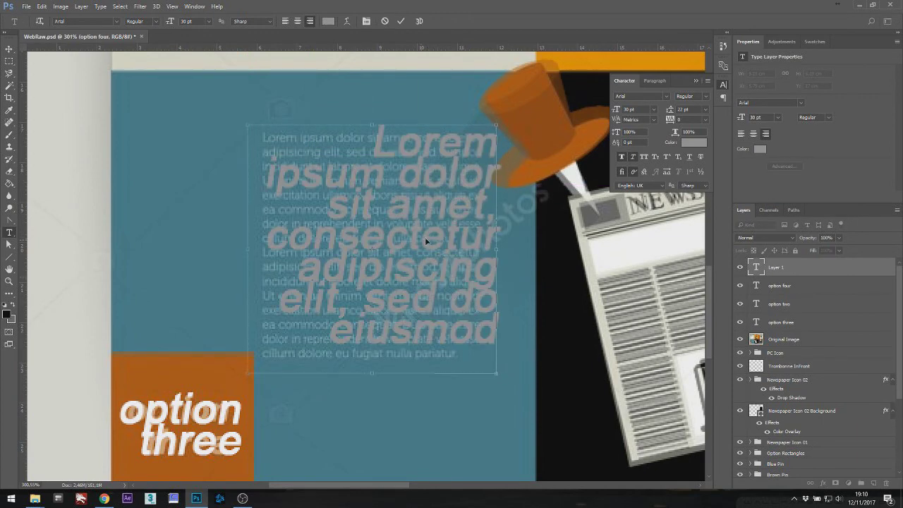
# Set the colour of the Lorem ipsum paragraph to off-white.
pyautogui.click(329, 21)
pyautogui.click(624, 106)
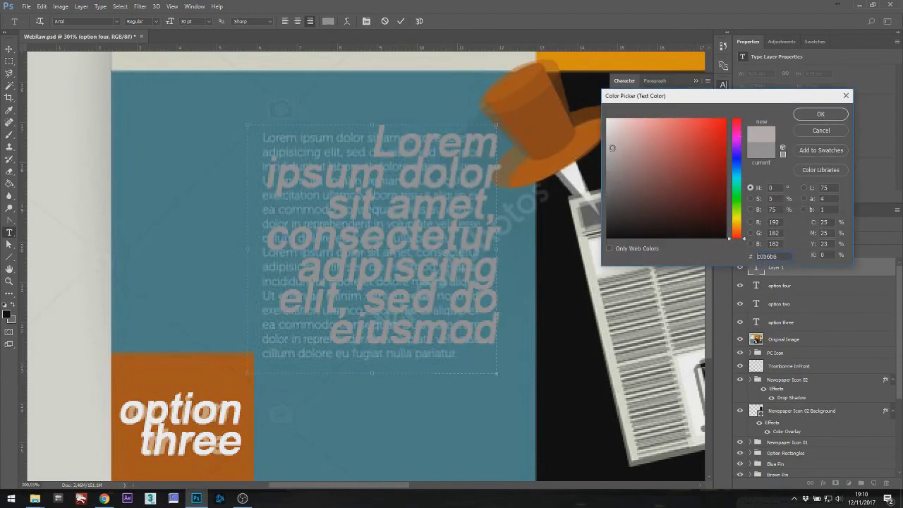
pyautogui.click(818, 116)
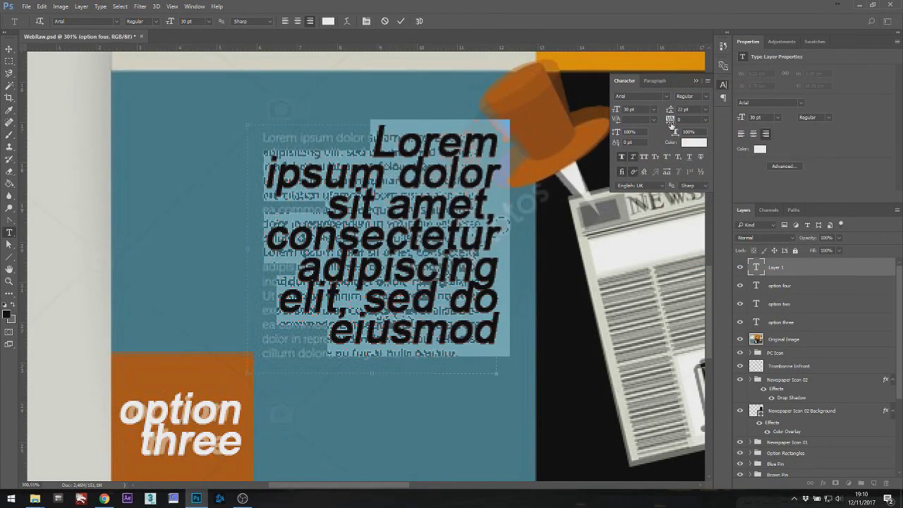
# Remove the faux bold and faux italic styling from the Lorem ipsum paragraph and left-align it.
pyautogui.click(621, 158)
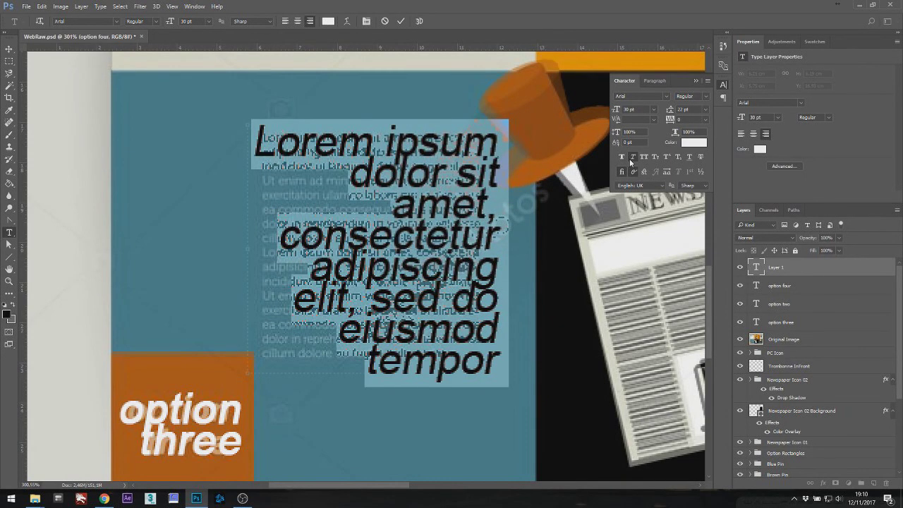
pyautogui.click(632, 158)
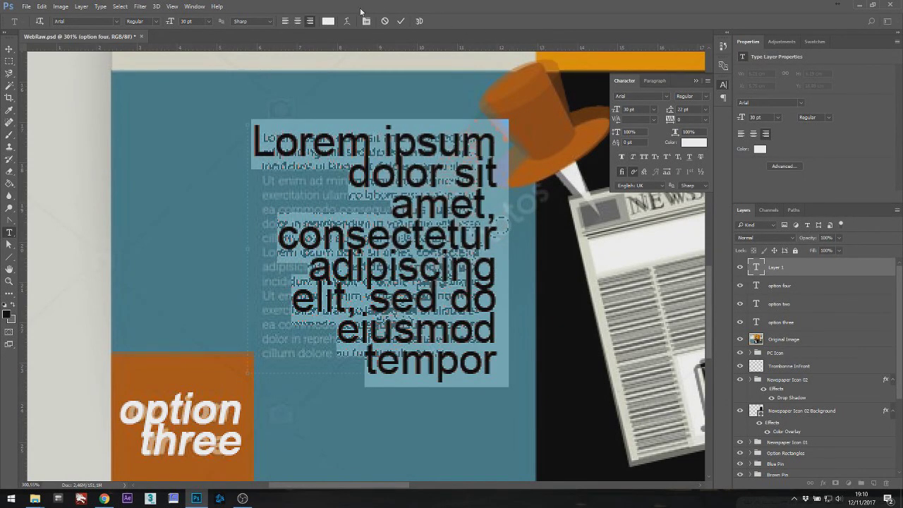
pyautogui.click(289, 24)
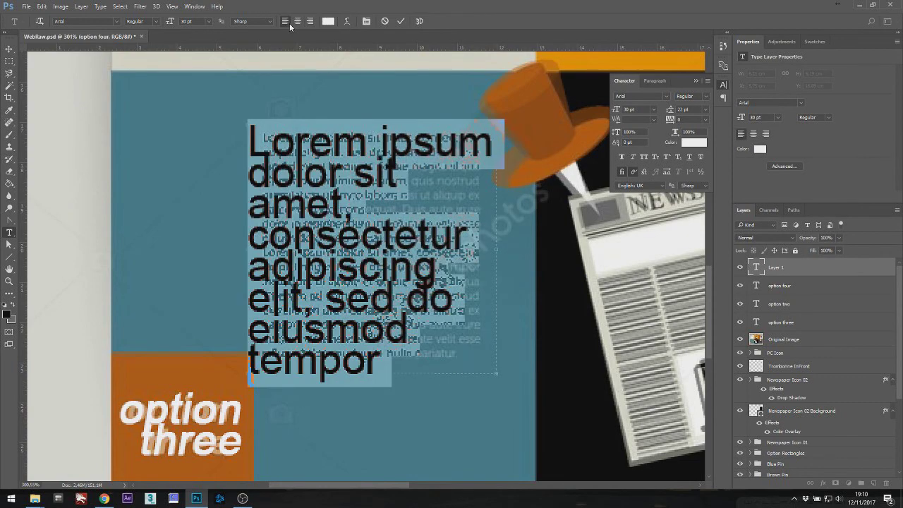
# Set the Lorem ipsum paragraph's font size to 11 pt and its leading to 14 pt.
pyautogui.scroll(-19, 643, 110)
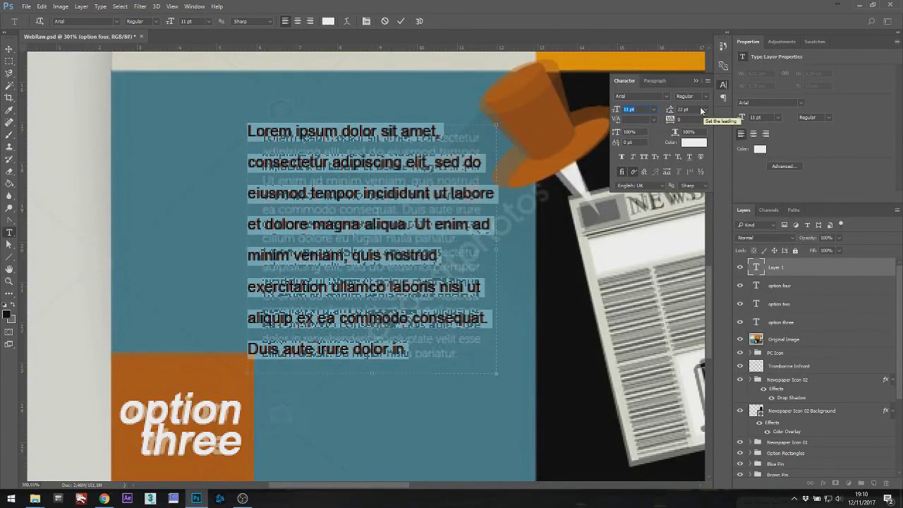
pyautogui.scroll(-5, 694, 108)
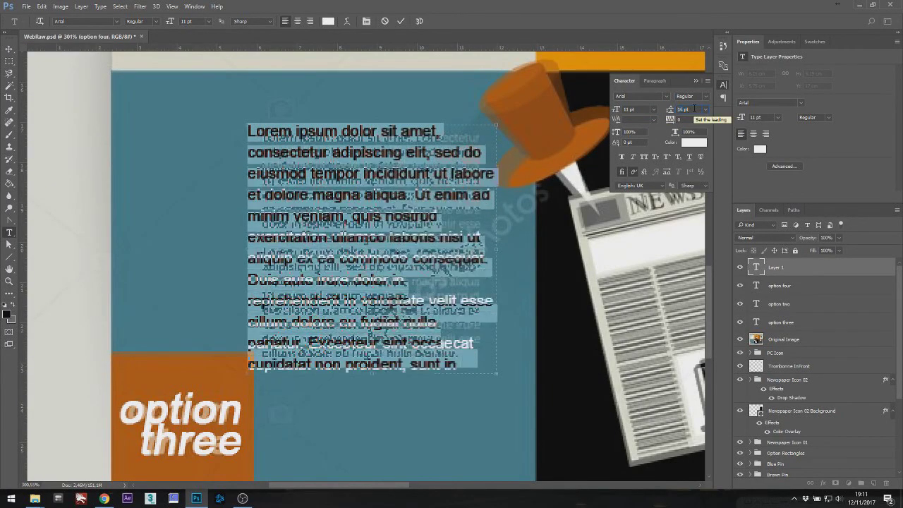
pyautogui.scroll(-9, 694, 109)
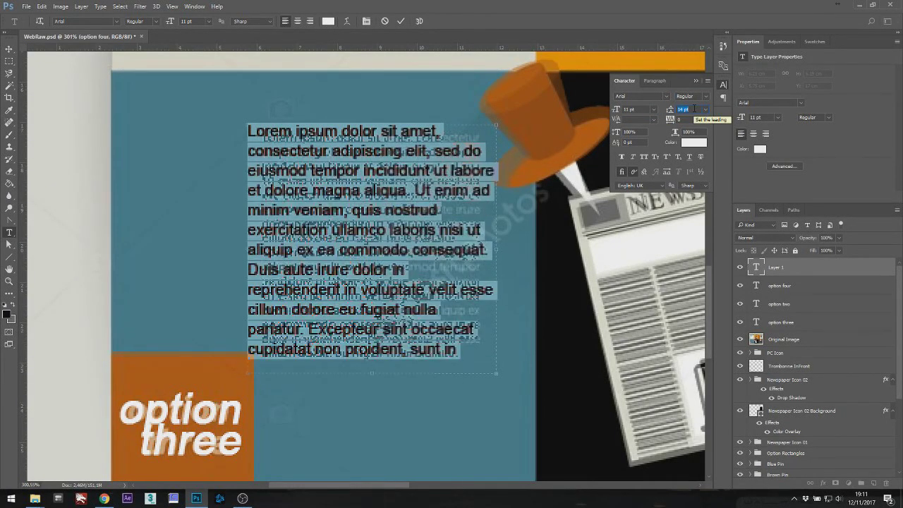
# Commit the Lorem ipsum paragraph and move it onto the original body text in the blue panel.
pyautogui.click(10, 48)
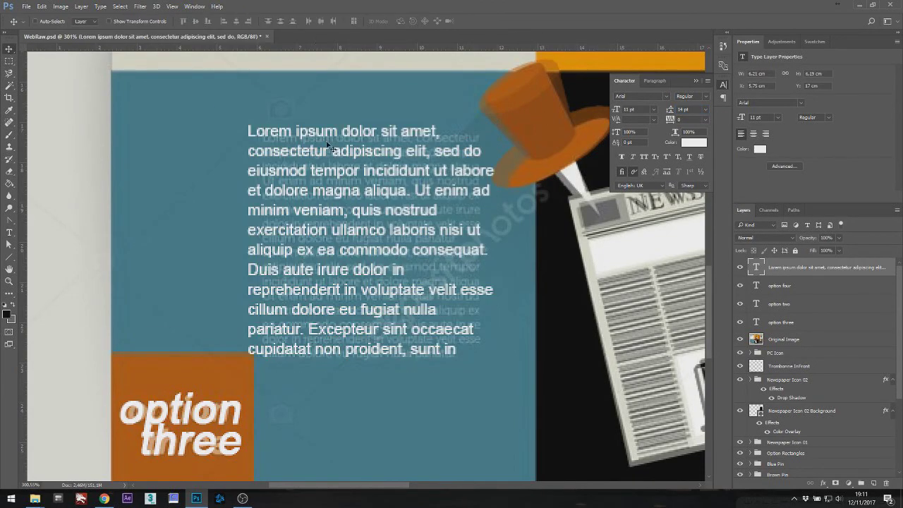
pyautogui.moveTo(319, 153); pyautogui.dragTo(338, 161)
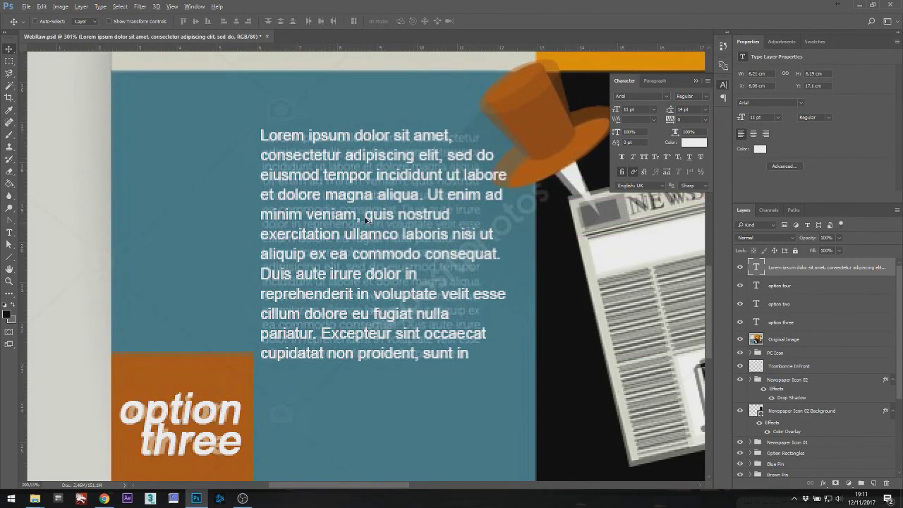
# Add a second Lorem ipsum paragraph text box over the original body text in the dark grey panel below option four.
pyautogui.scroll(-5, 366, 220)
pyautogui.moveTo(471, 261); pyautogui.dragTo(250, 238)
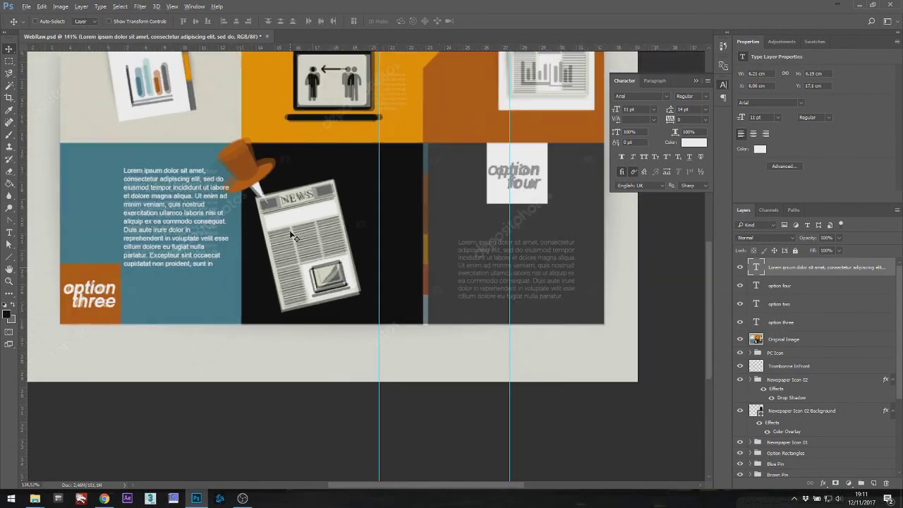
pyautogui.scroll(5, 290, 230)
pyautogui.moveTo(160, 248); pyautogui.dragTo(64, 231)
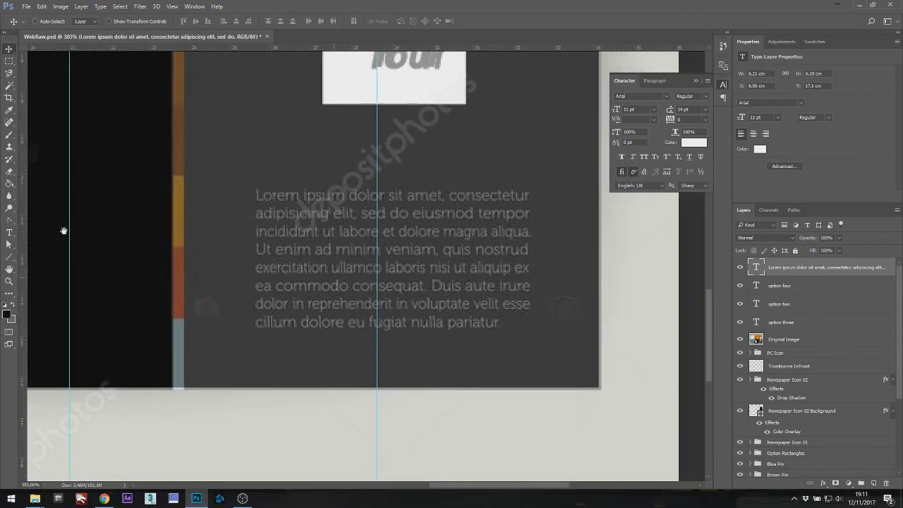
pyautogui.press('t')
pyautogui.moveTo(236, 186); pyautogui.dragTo(542, 340)
pyautogui.write('Lorem ipsum dolor sit amet, consectetur adipiscing elit, sed do eiusmod tempor incididunt ut labore et dolore magna aliqua. Ut enim ad minim veniam, quis nostrud exercitation ullamco laboris nisi ut aliquip ex ea commodo consequat. Duis aute irure dolor in reprehenderit in voluptate velit esse cillum dolore eu fugiat nulla pariatur.')
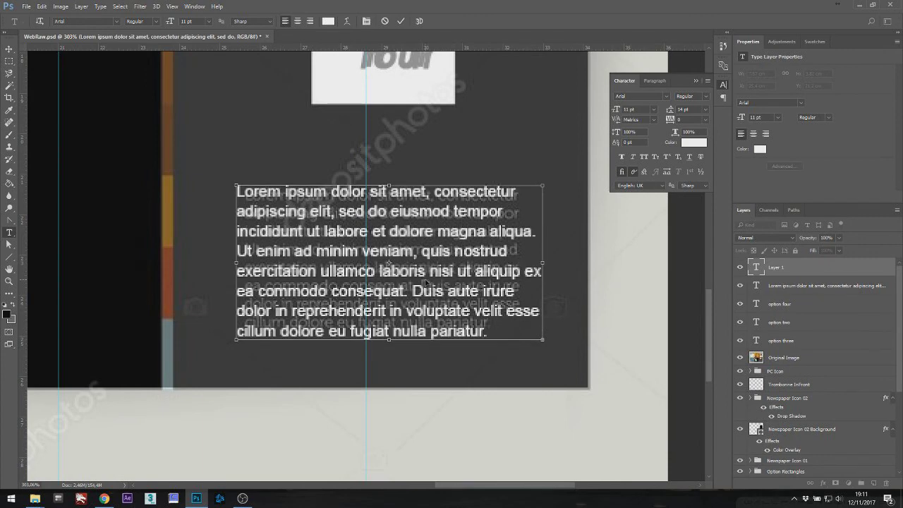
pyautogui.hotkey('ctrl', 'Return')
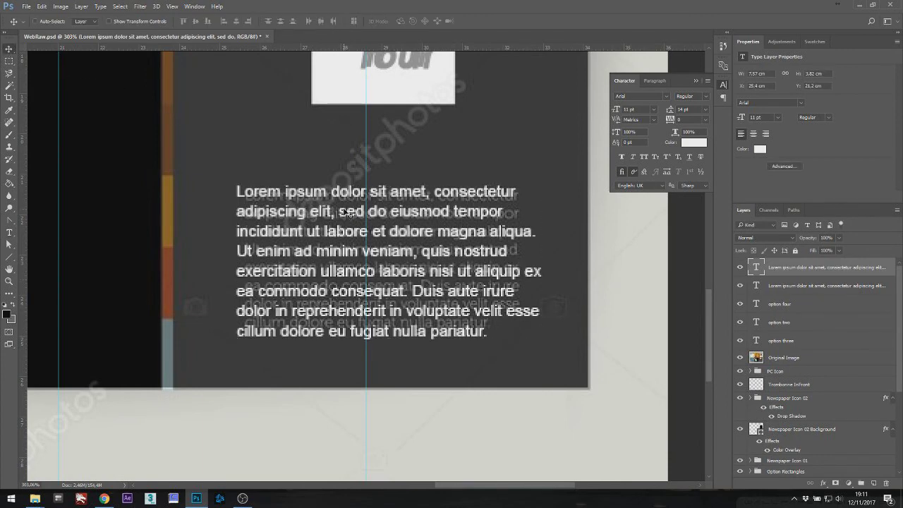
# Examine the narrow multicoloured strip between the black panel and the dark grey panel.
pyautogui.scroll(-3, 321, 213)
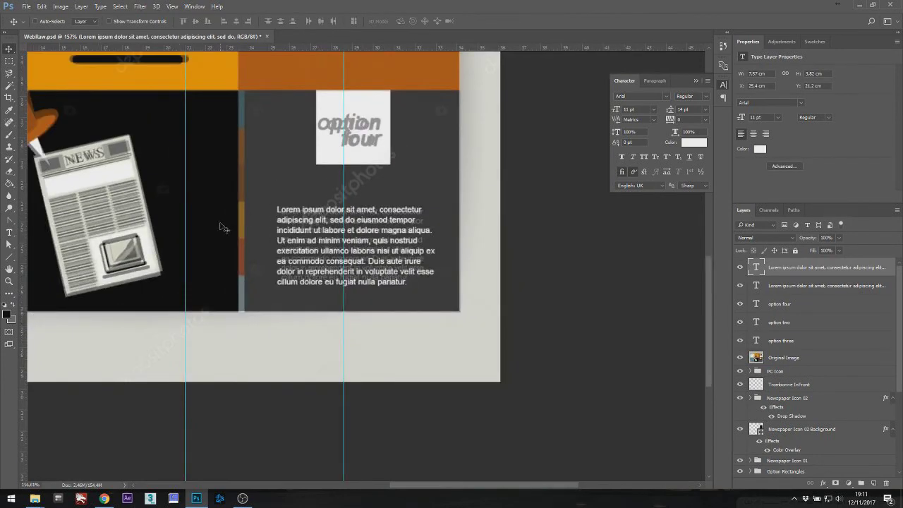
pyautogui.moveTo(220, 223); pyautogui.dragTo(545, 455)
pyautogui.moveTo(375, 176); pyautogui.dragTo(321, 174)
pyautogui.scroll(-3, 321, 175)
pyautogui.scroll(5, 452, 320)
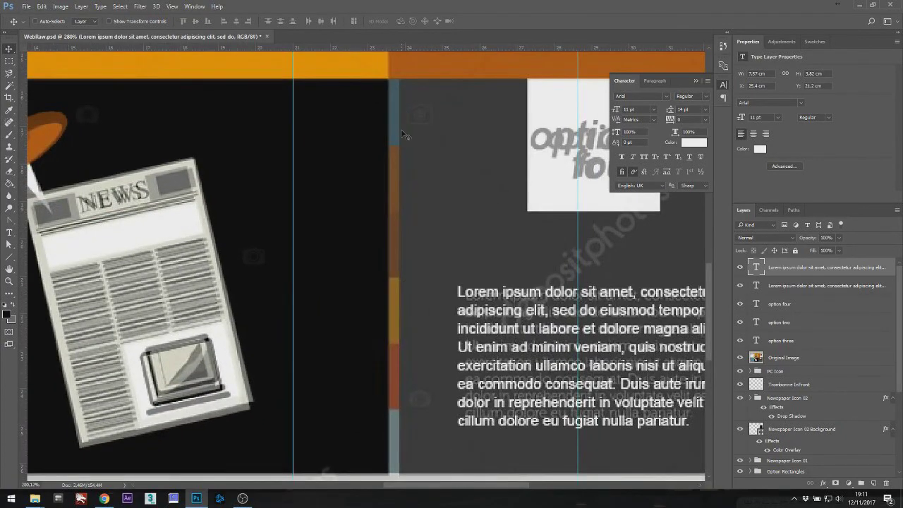
pyautogui.scroll(-1, 399, 314)
pyautogui.scroll(-1, 399, 314)
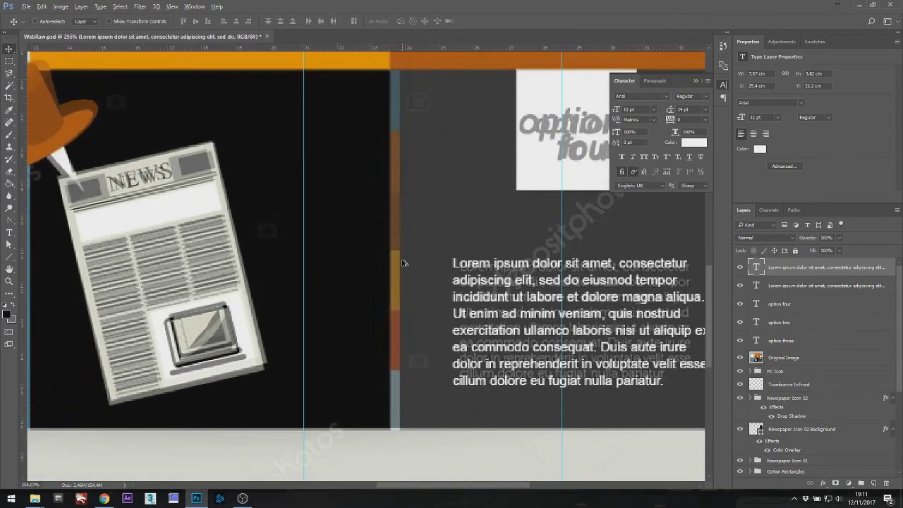
pyautogui.scroll(-1, 412, 176)
pyautogui.scroll(-2, 412, 176)
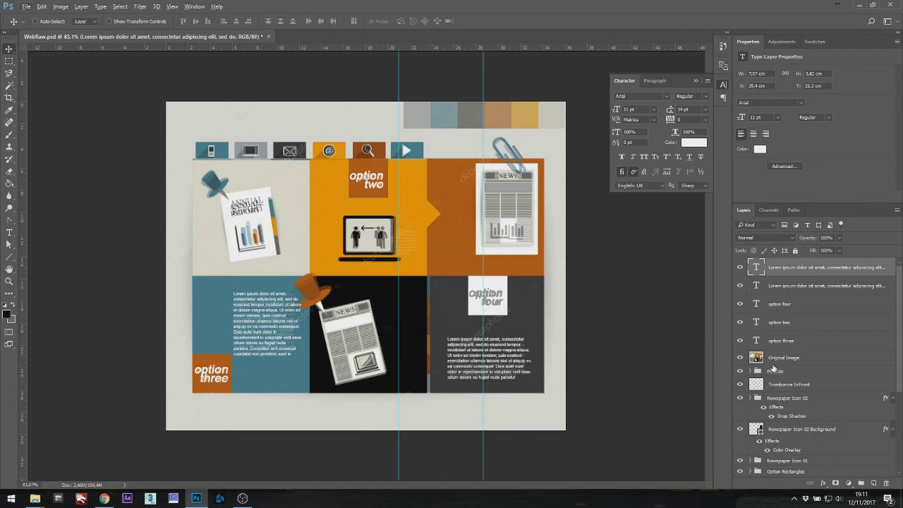
# Duplicate the Colors layer directly beneath the Original Image layer and name the copy Color Bar.
pyautogui.scroll(-4, 781, 366)
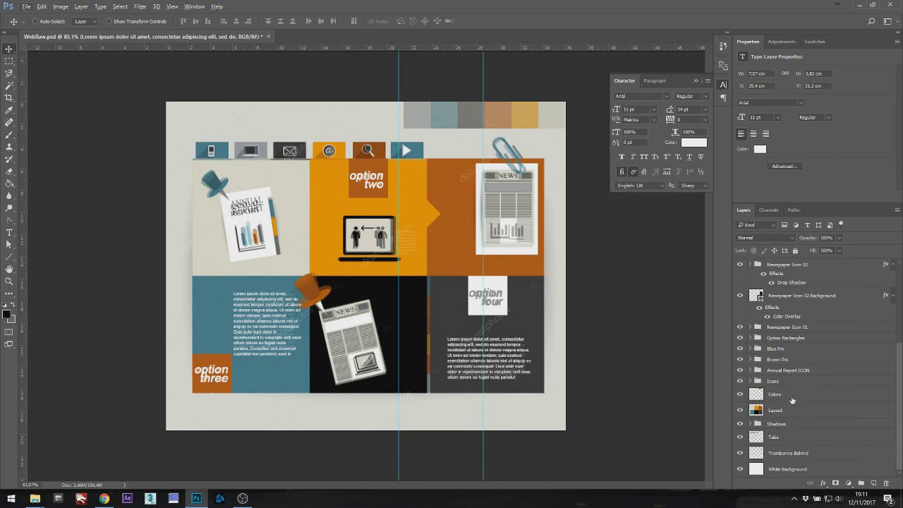
pyautogui.click(780, 397)
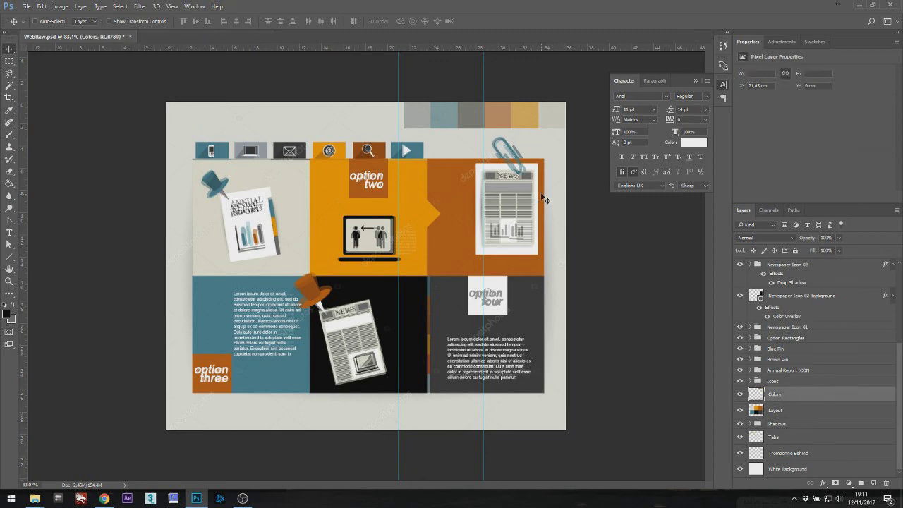
pyautogui.moveTo(466, 129)
pyautogui.mouseDown()
pyautogui.moveTo(481, 135)
pyautogui.moveTo(473, 138)
pyautogui.mouseUp()
pyautogui.hotkey('ctrl', 'z')
pyautogui.moveTo(778, 396); pyautogui.dragTo(800, 367)
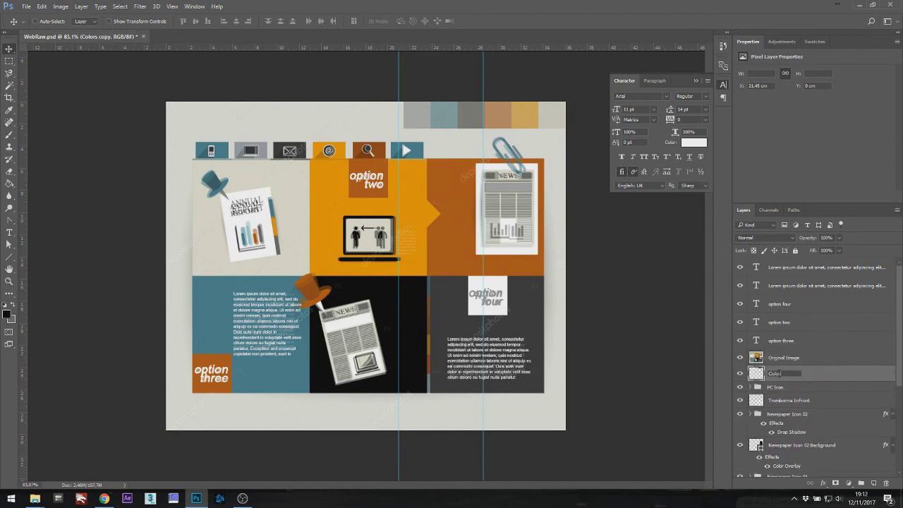
pyautogui.press('Return')
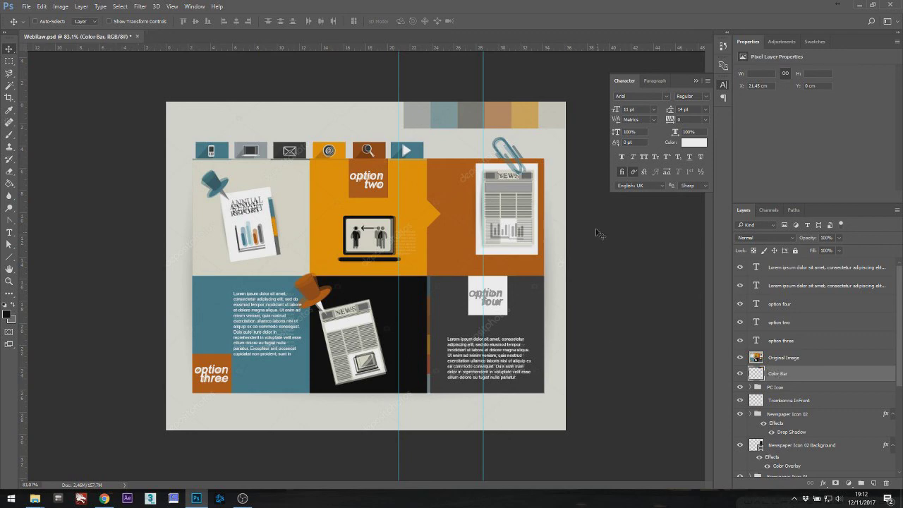
# Move the Color Bar over the boundary between the black and dark grey panels and rotate it 90 degrees to vertical.
pyautogui.moveTo(503, 128); pyautogui.dragTo(480, 292)
pyautogui.scroll(3, 482, 291)
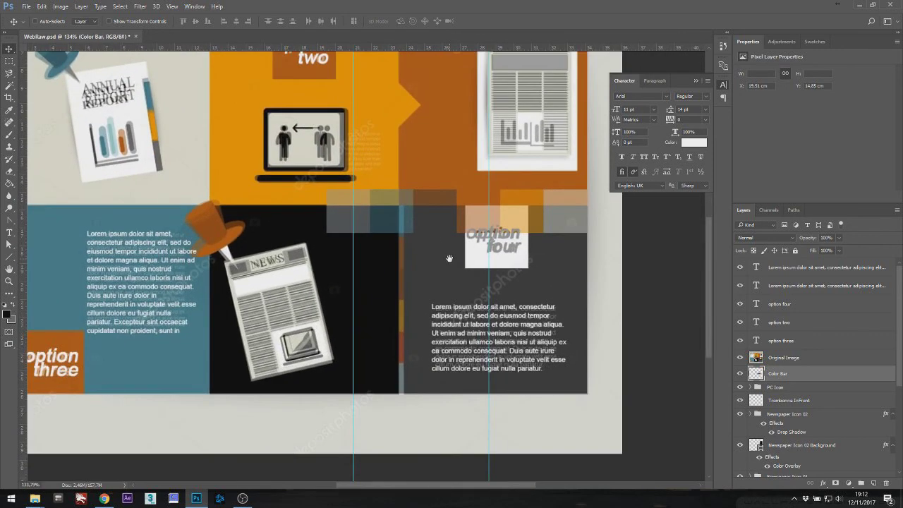
pyautogui.moveTo(517, 201); pyautogui.dragTo(465, 243)
pyautogui.hotkey('ctrl', 't')
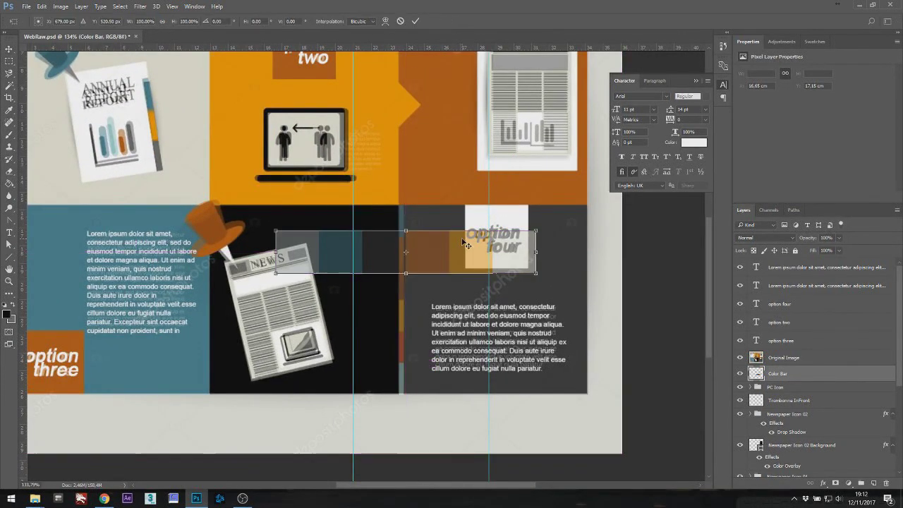
pyautogui.moveTo(564, 226); pyautogui.dragTo(443, 363)
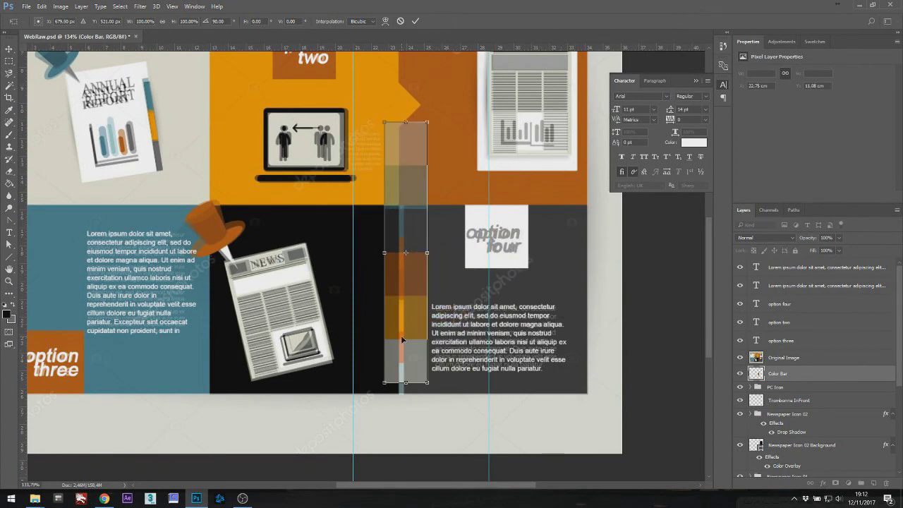
pyautogui.moveTo(402, 339); pyautogui.dragTo(412, 352)
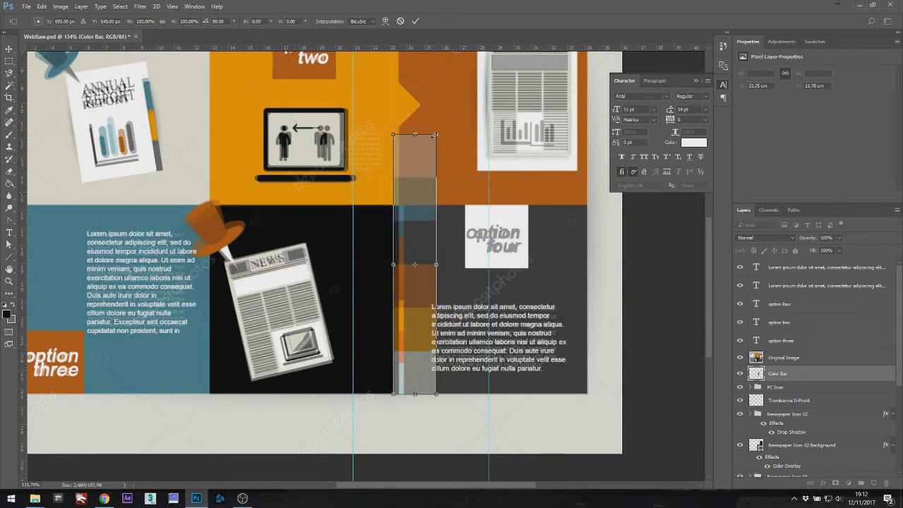
# Scale the rotated Color Bar to about 72% to match the dark grey panel's height, and narrow it to the original strip's width.
pyautogui.moveTo(436, 134); pyautogui.dragTo(406, 202)
pyautogui.scroll(5, 424, 298)
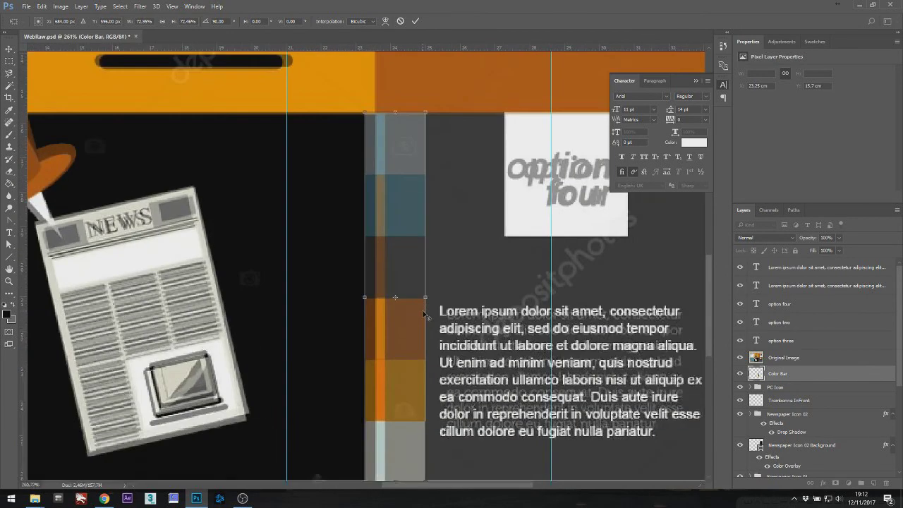
pyautogui.moveTo(426, 292); pyautogui.dragTo(354, 292)
pyautogui.press('Return')
pyautogui.hotkey('ctrl', '0')
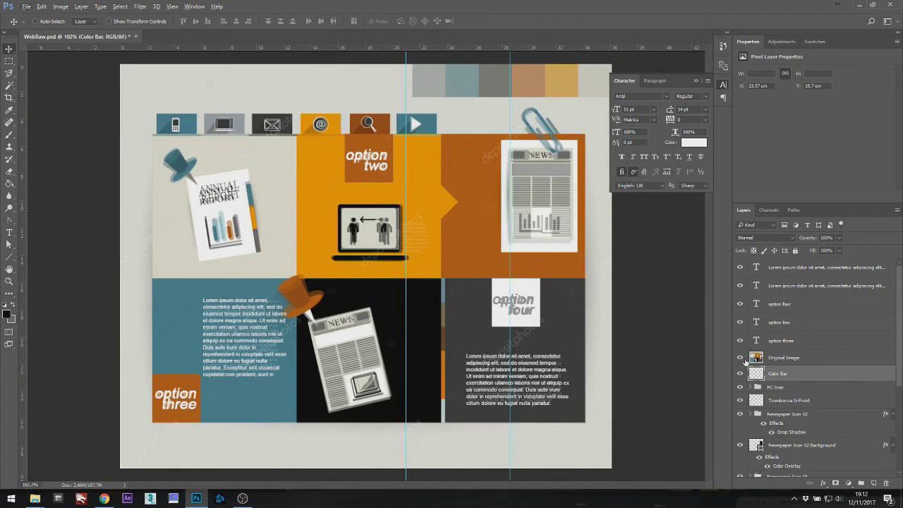
# Hide the Original Image layer and widen the Color Bar to 0.32 cm so it meets the black panel's edge.
pyautogui.click(741, 359)
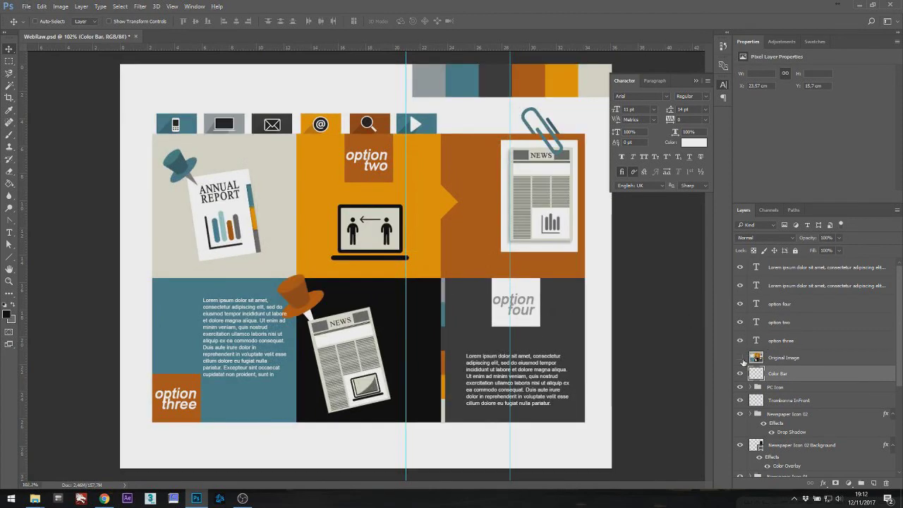
pyautogui.scroll(3, 496, 342)
pyautogui.scroll(1, 402, 298)
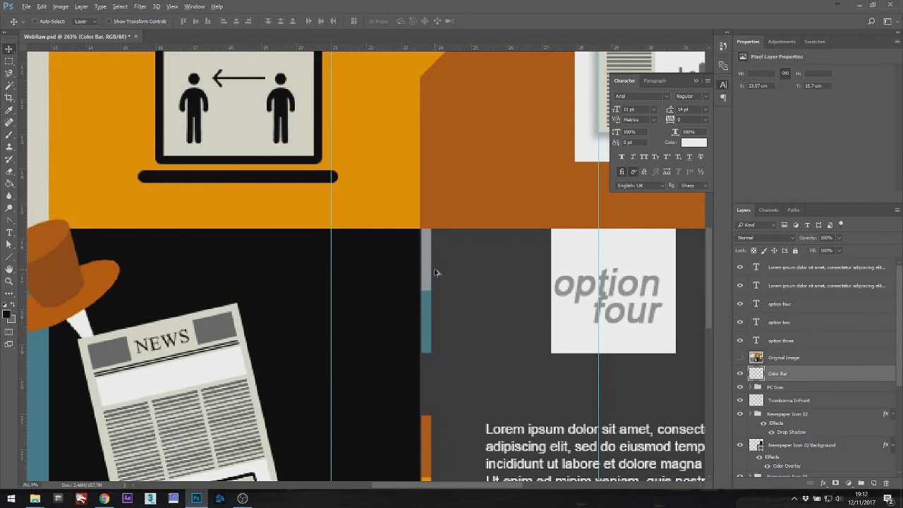
pyautogui.scroll(2, 432, 271)
pyautogui.hotkey('ctrl', 't')
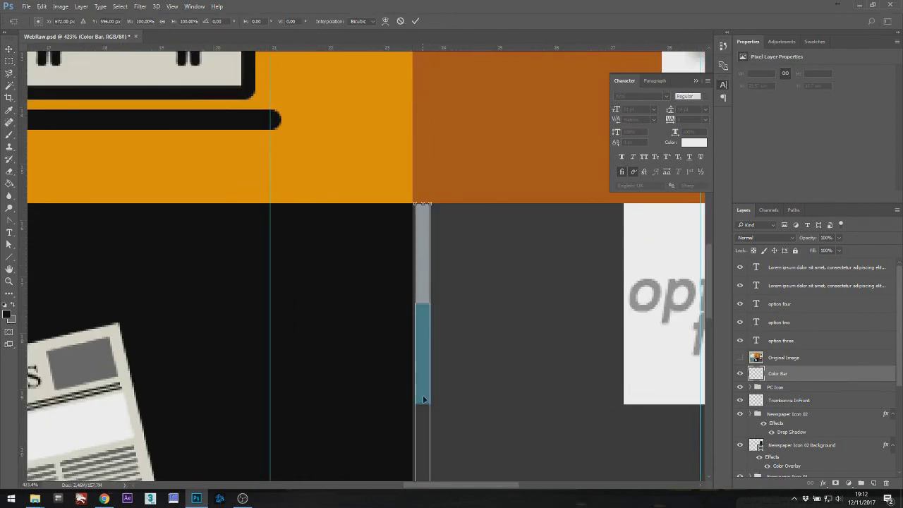
pyautogui.moveTo(423, 399); pyautogui.dragTo(408, 268)
pyautogui.moveTo(447, 346); pyautogui.dragTo(445, 345)
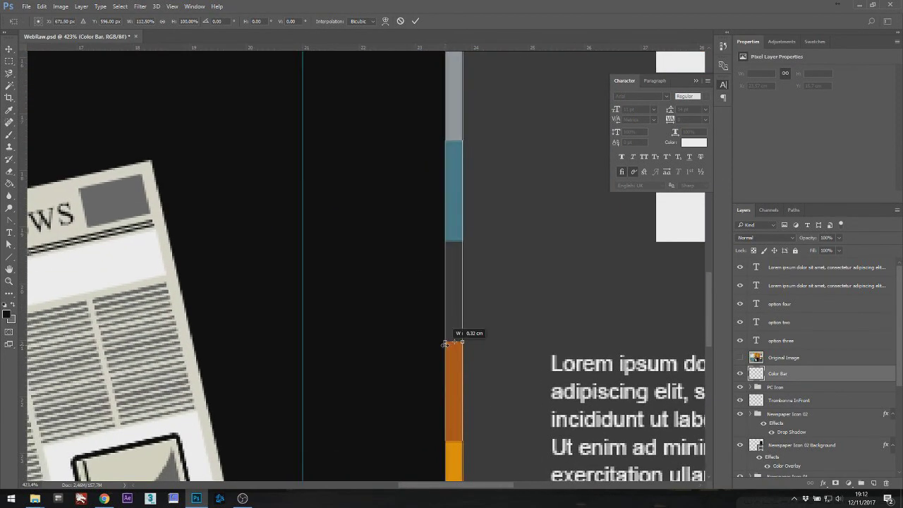
pyautogui.moveTo(514, 171); pyautogui.dragTo(500, 304)
pyautogui.press('Return')
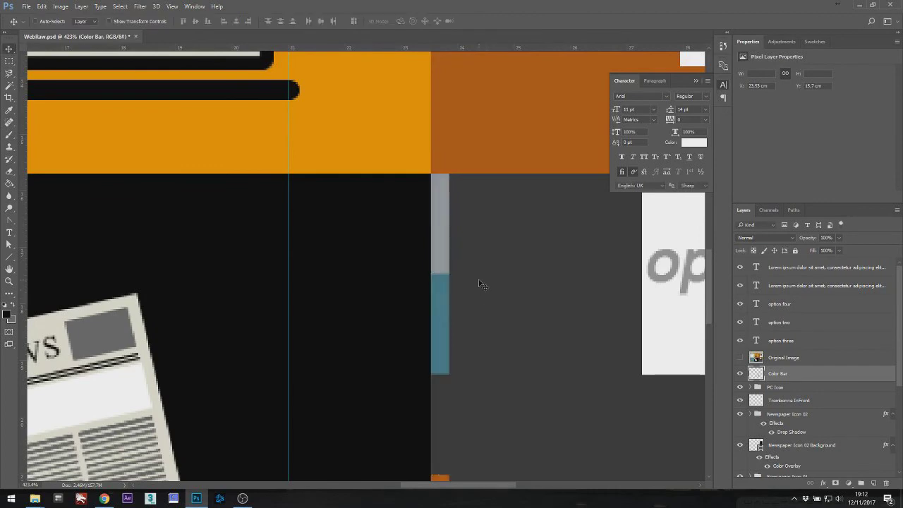
# Move the Original Image layer to the top of the layer stack, show it and set its opacity to 100%.
pyautogui.scroll(-2, 479, 285)
pyautogui.scroll(-2, 472, 304)
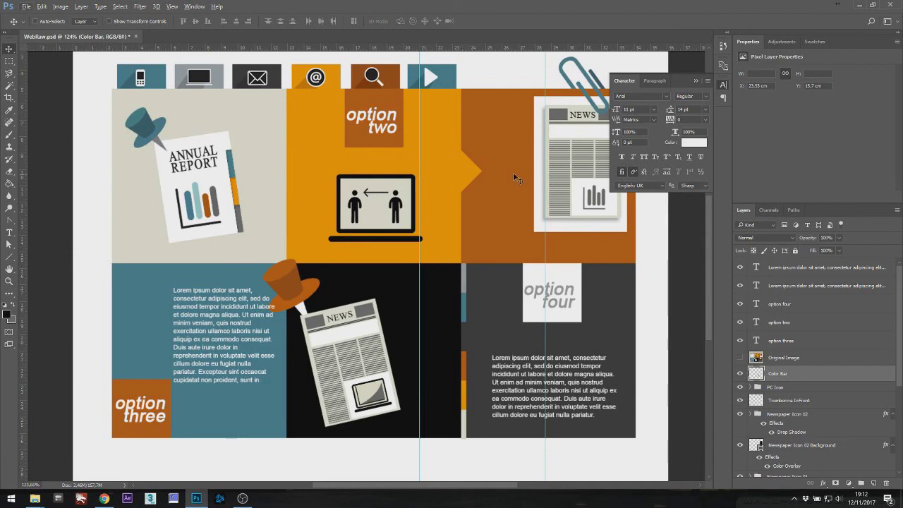
pyautogui.scroll(-4, 390, 263)
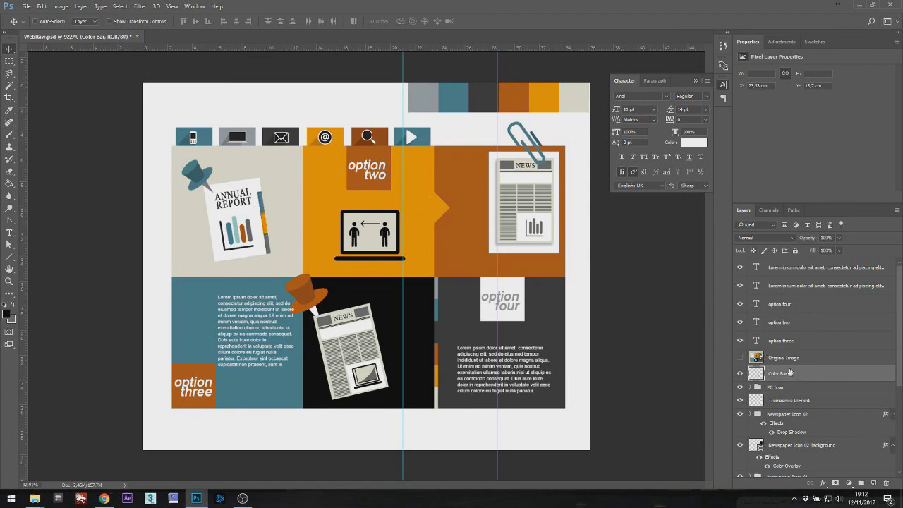
pyautogui.moveTo(777, 361); pyautogui.dragTo(794, 265)
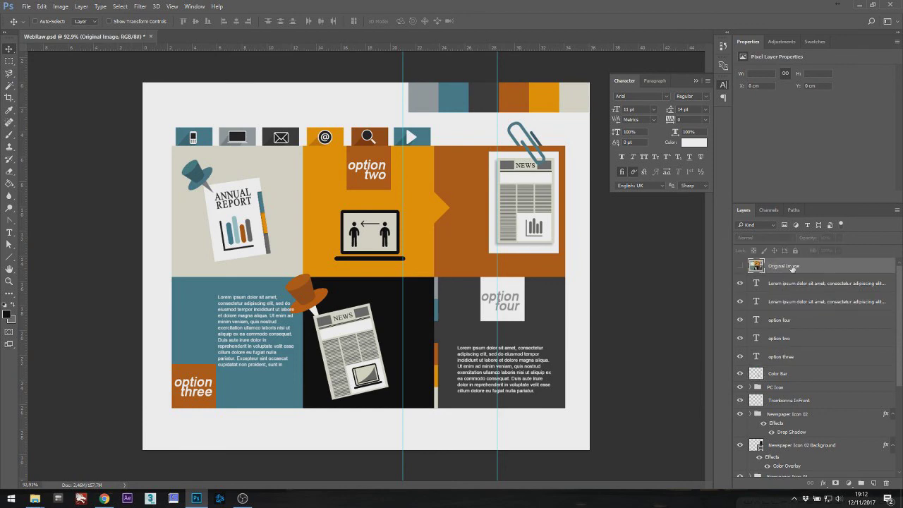
pyautogui.click(740, 266)
pyautogui.click(840, 238)
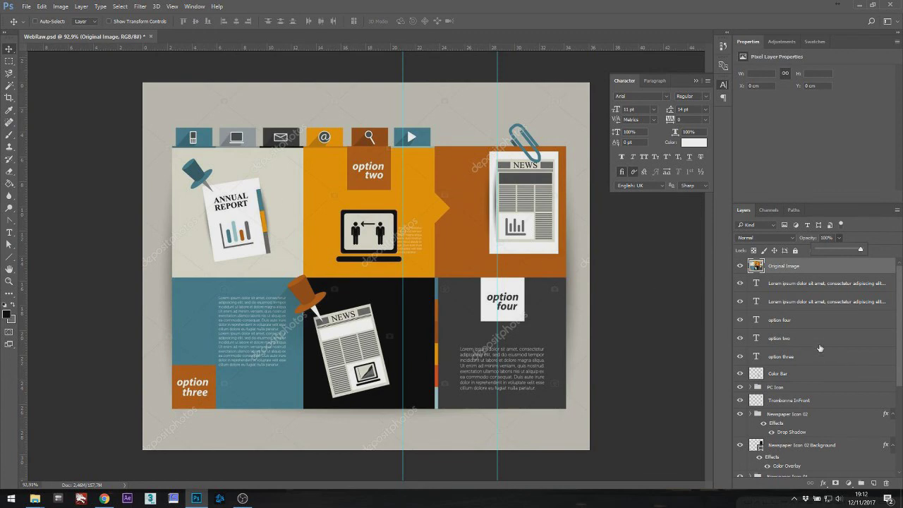
# Apply a Color Overlay to the White Background layer in the beige-grey c1c1b5.
pyautogui.scroll(-5, 821, 349)
pyautogui.click(780, 469)
pyautogui.click(780, 469)
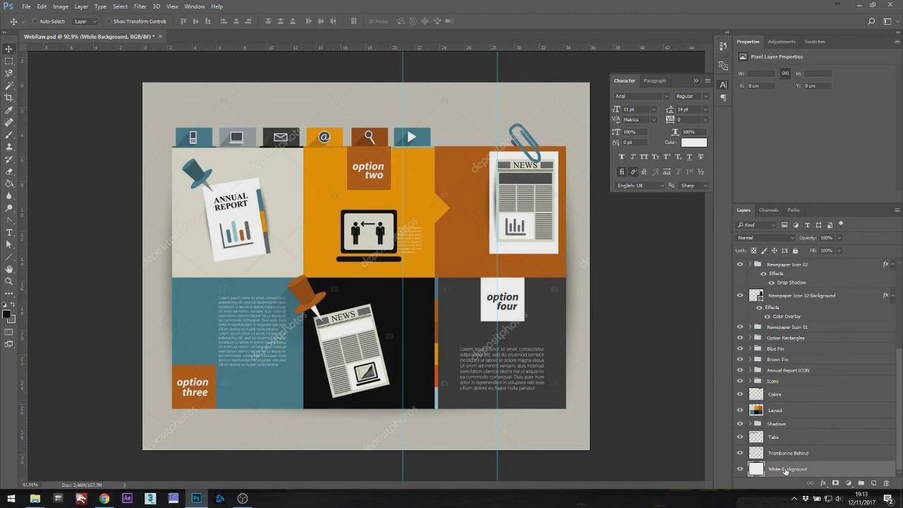
pyautogui.rightClick(785, 471)
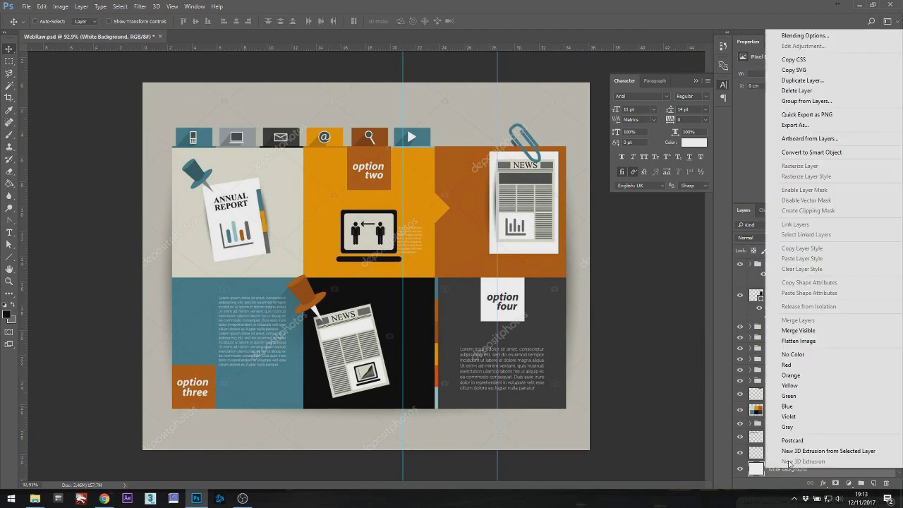
pyautogui.click(805, 35)
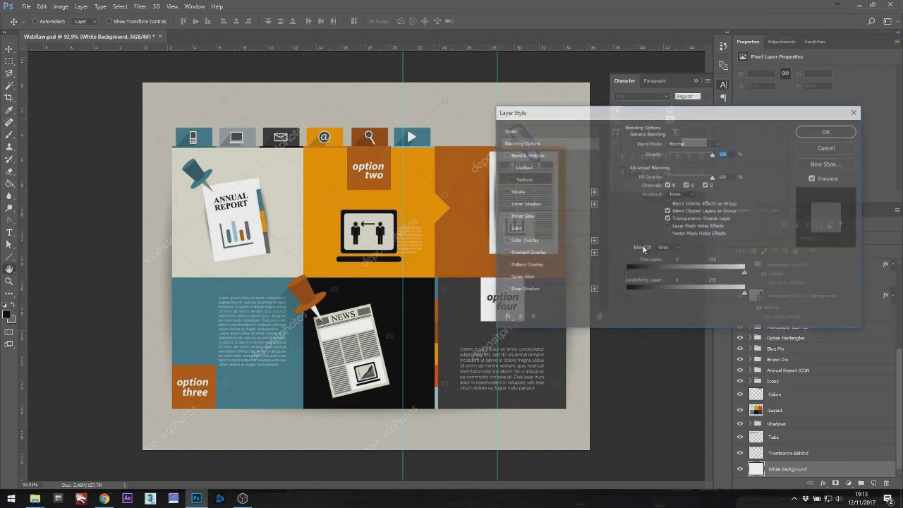
pyautogui.click(525, 240)
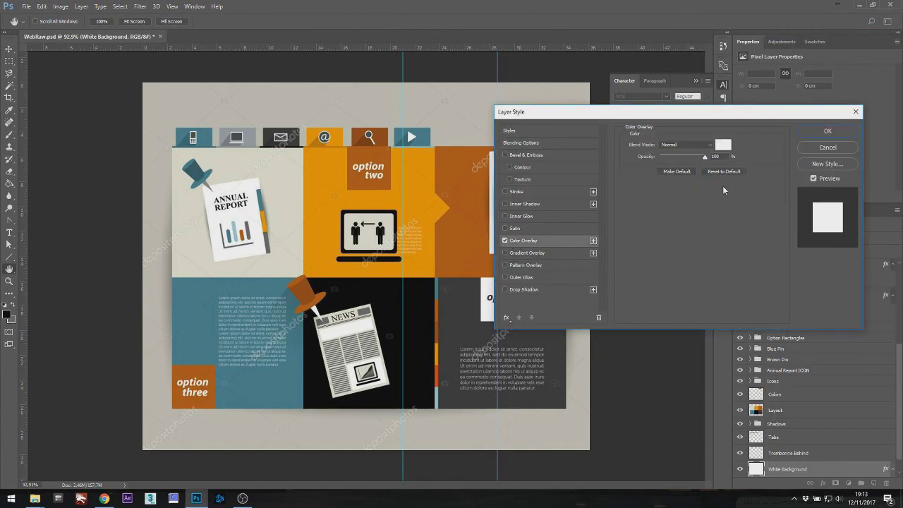
pyautogui.click(722, 143)
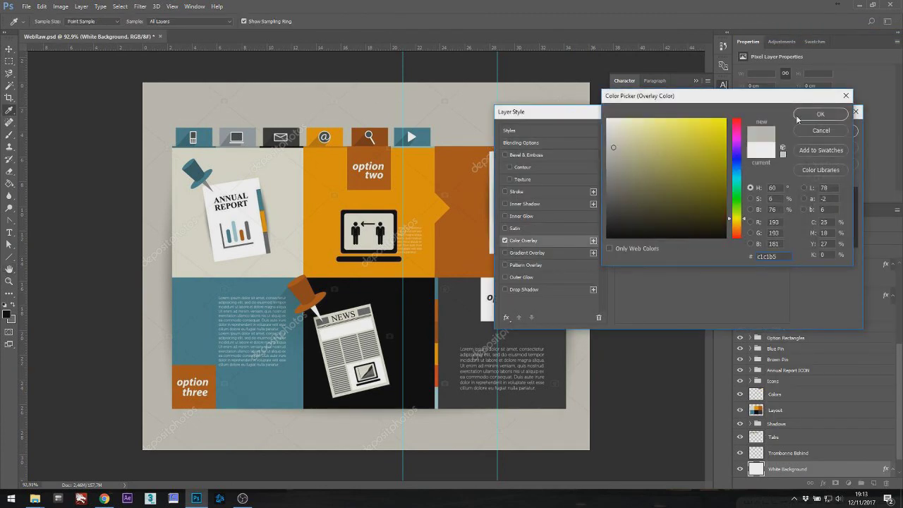
pyautogui.click(806, 95)
pyautogui.click(828, 131)
pyautogui.scroll(5, 812, 367)
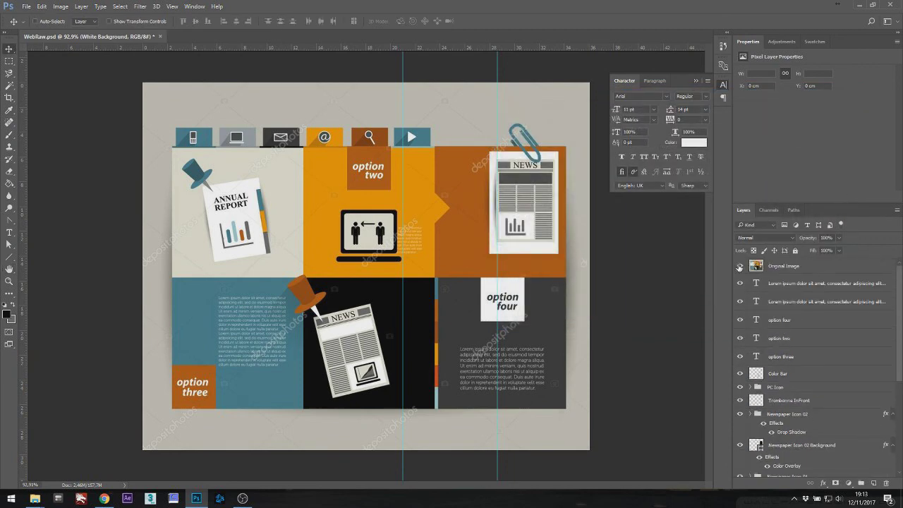
# Hide the Original Image layer to reveal the recreated artwork and collapse the floating Character settings.
pyautogui.click(740, 267)
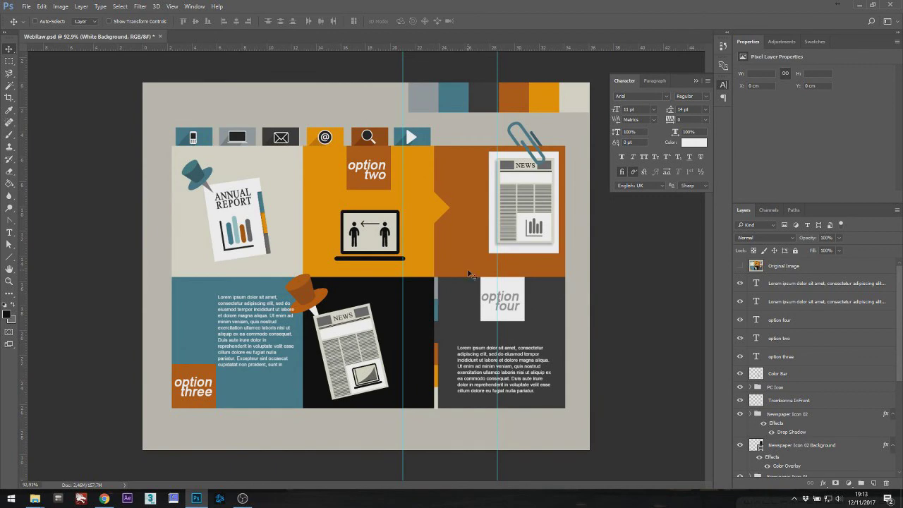
pyautogui.scroll(-1, 395, 275)
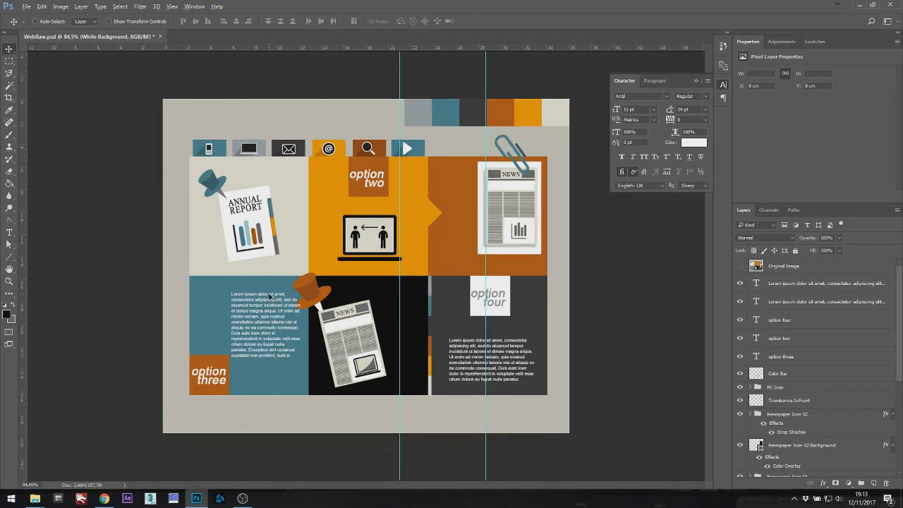
pyautogui.scroll(1, 270, 296)
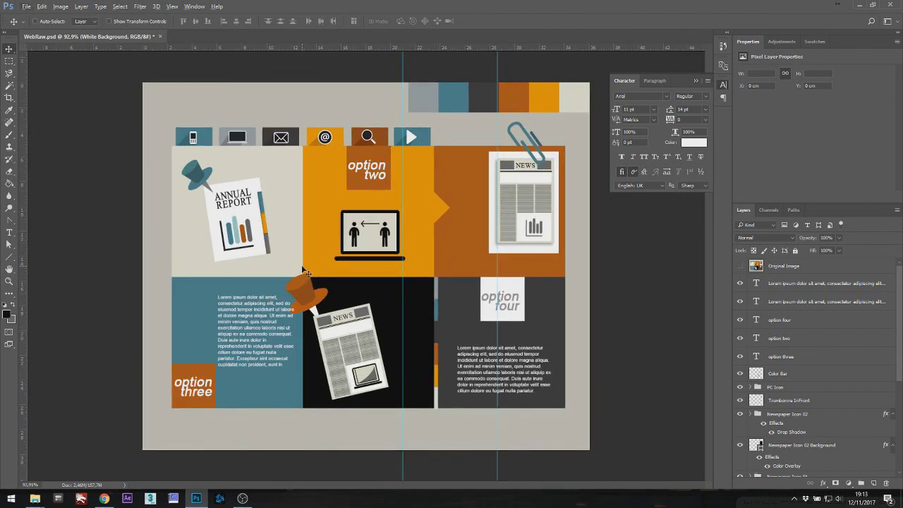
pyautogui.click(703, 76)
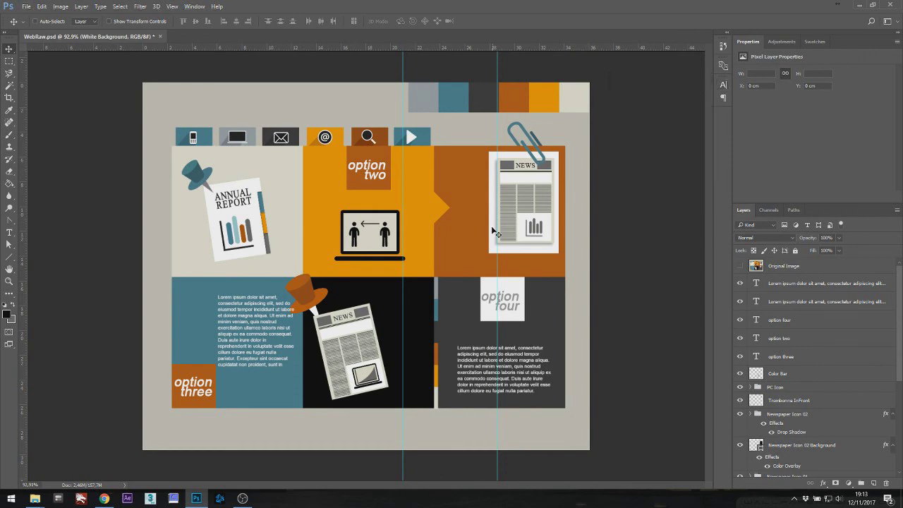
# Hide the Colors layer so the reference swatches no longer cover the background's upper edge.
pyautogui.scroll(2, 429, 237)
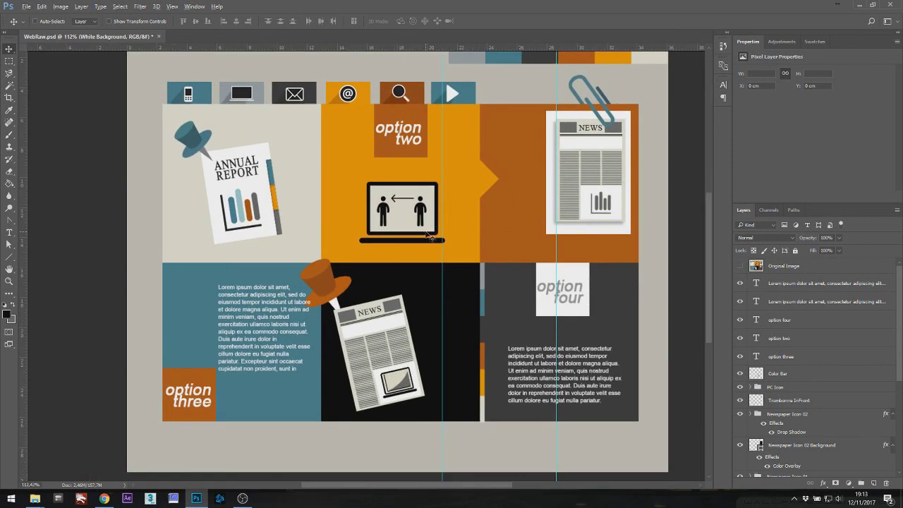
pyautogui.scroll(-1, 429, 237)
pyautogui.scroll(-2, 812, 339)
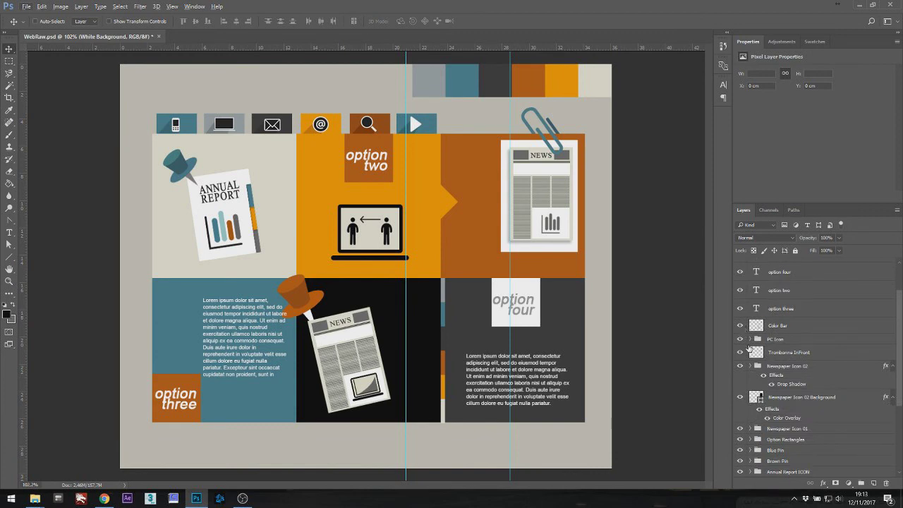
pyautogui.scroll(-3, 750, 351)
pyautogui.click(741, 400)
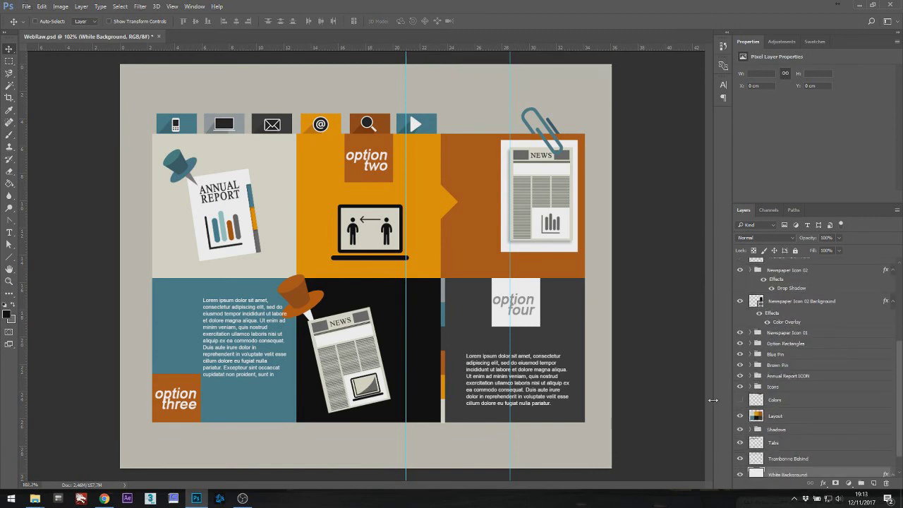
# Move the two vertical guides to the canvas's left and right edges and hide the workspace panels for an uncluttered view.
pyautogui.scroll(-4, 391, 99)
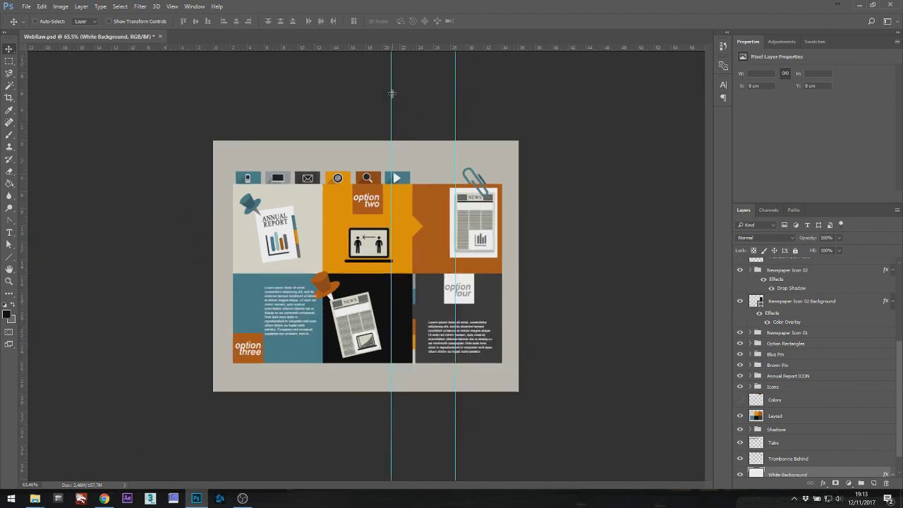
pyautogui.moveTo(392, 93); pyautogui.dragTo(213, 106)
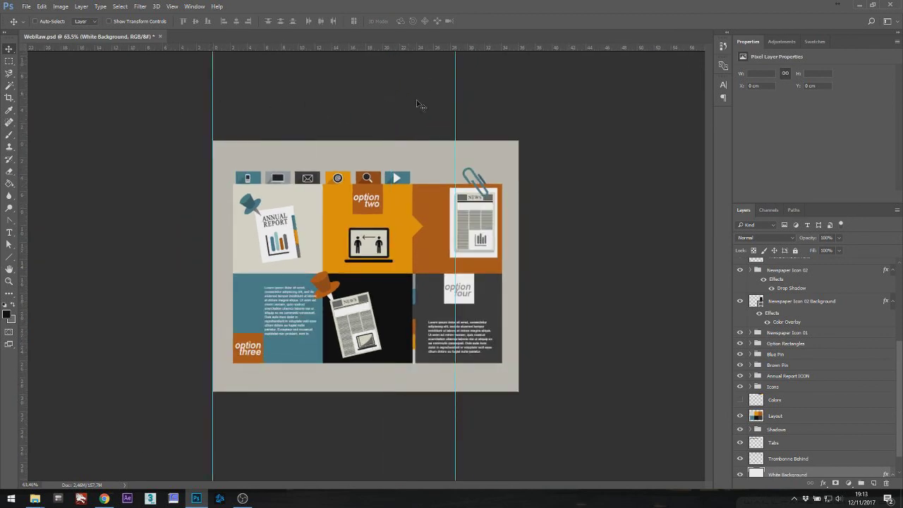
pyautogui.moveTo(455, 118); pyautogui.dragTo(519, 124)
pyautogui.scroll(2, 319, 282)
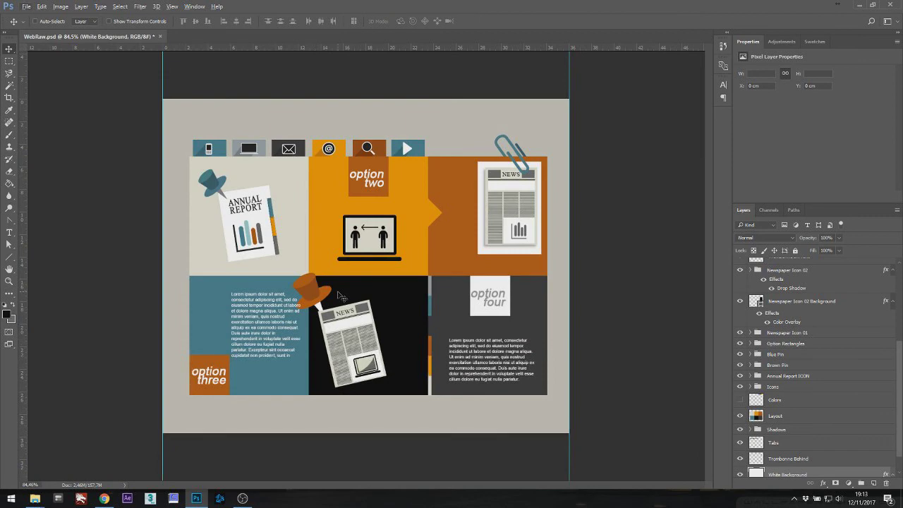
pyautogui.scroll(1, 361, 298)
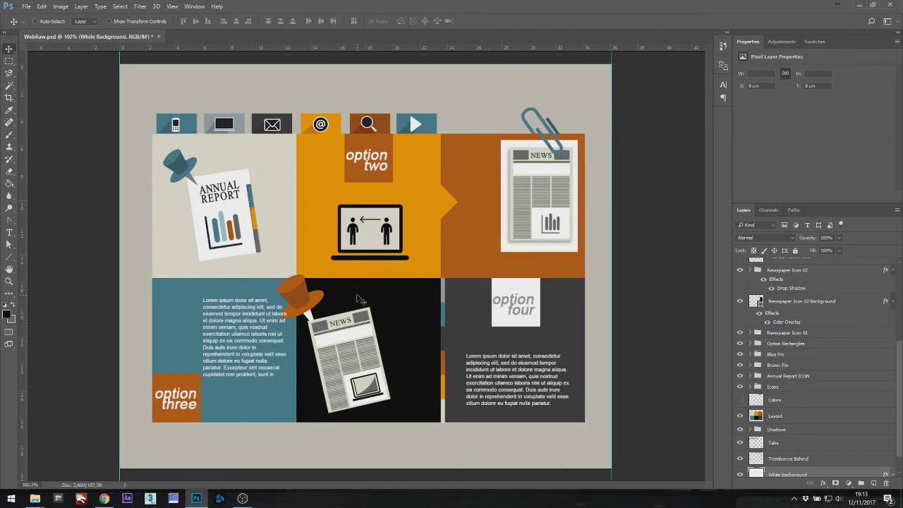
pyautogui.press('Tab')
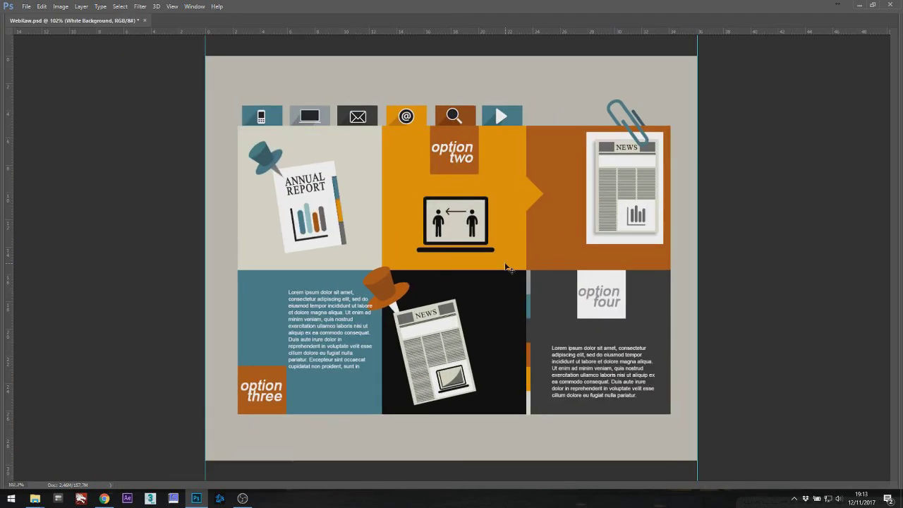